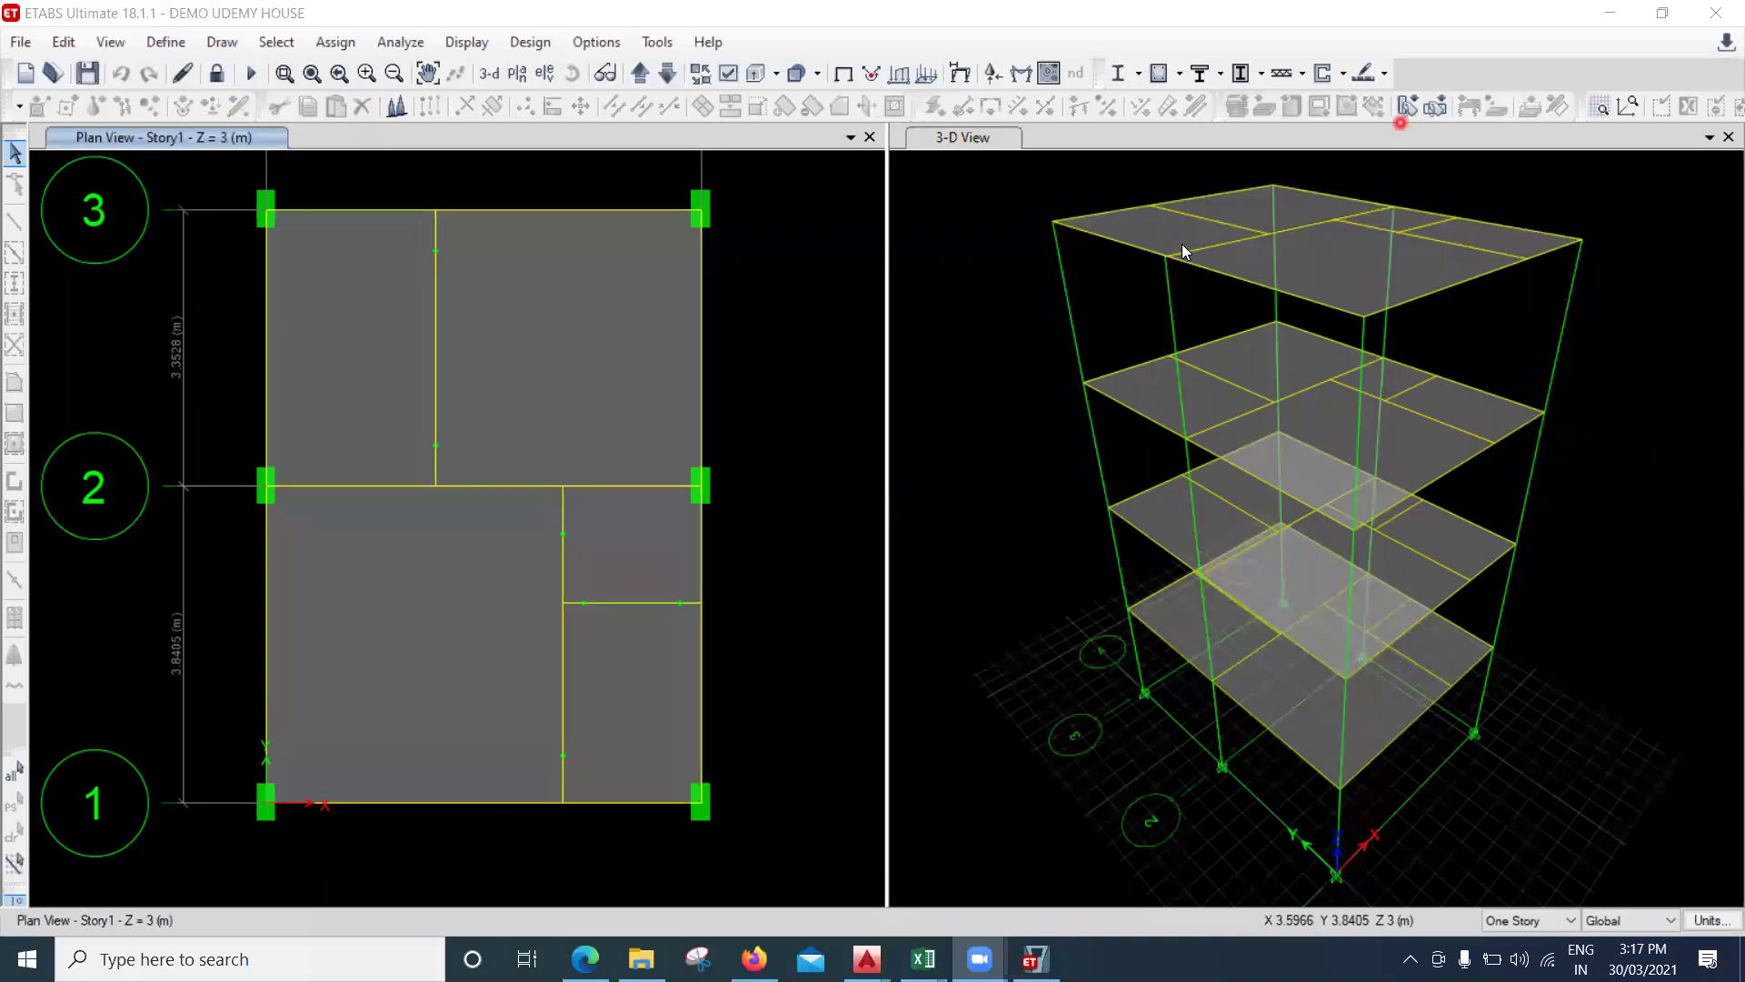
# Switch to the STRUCTURE.dwg drawing in AutoCAD and examine the floor plan with the living area, bedroom and stairs.
pyautogui.click(1131, 285)
pyautogui.click(1029, 251)
pyautogui.moveTo(867, 959)
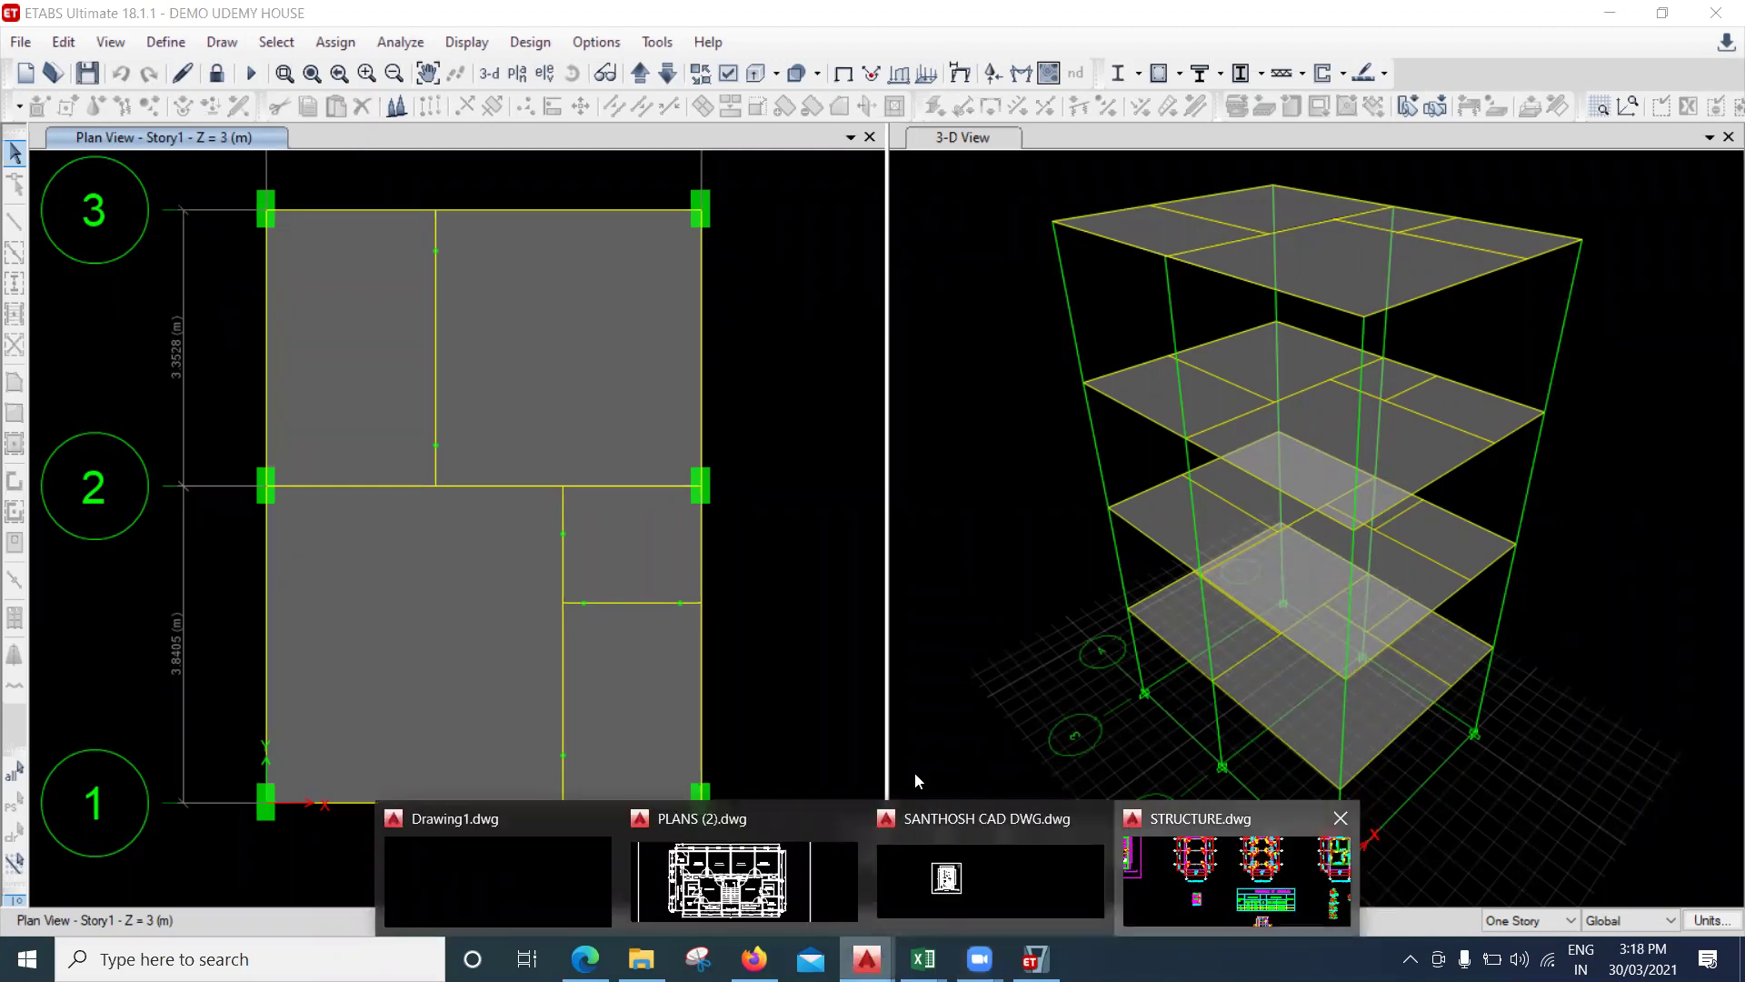
pyautogui.click(1236, 877)
pyautogui.scroll(5, 946, 546)
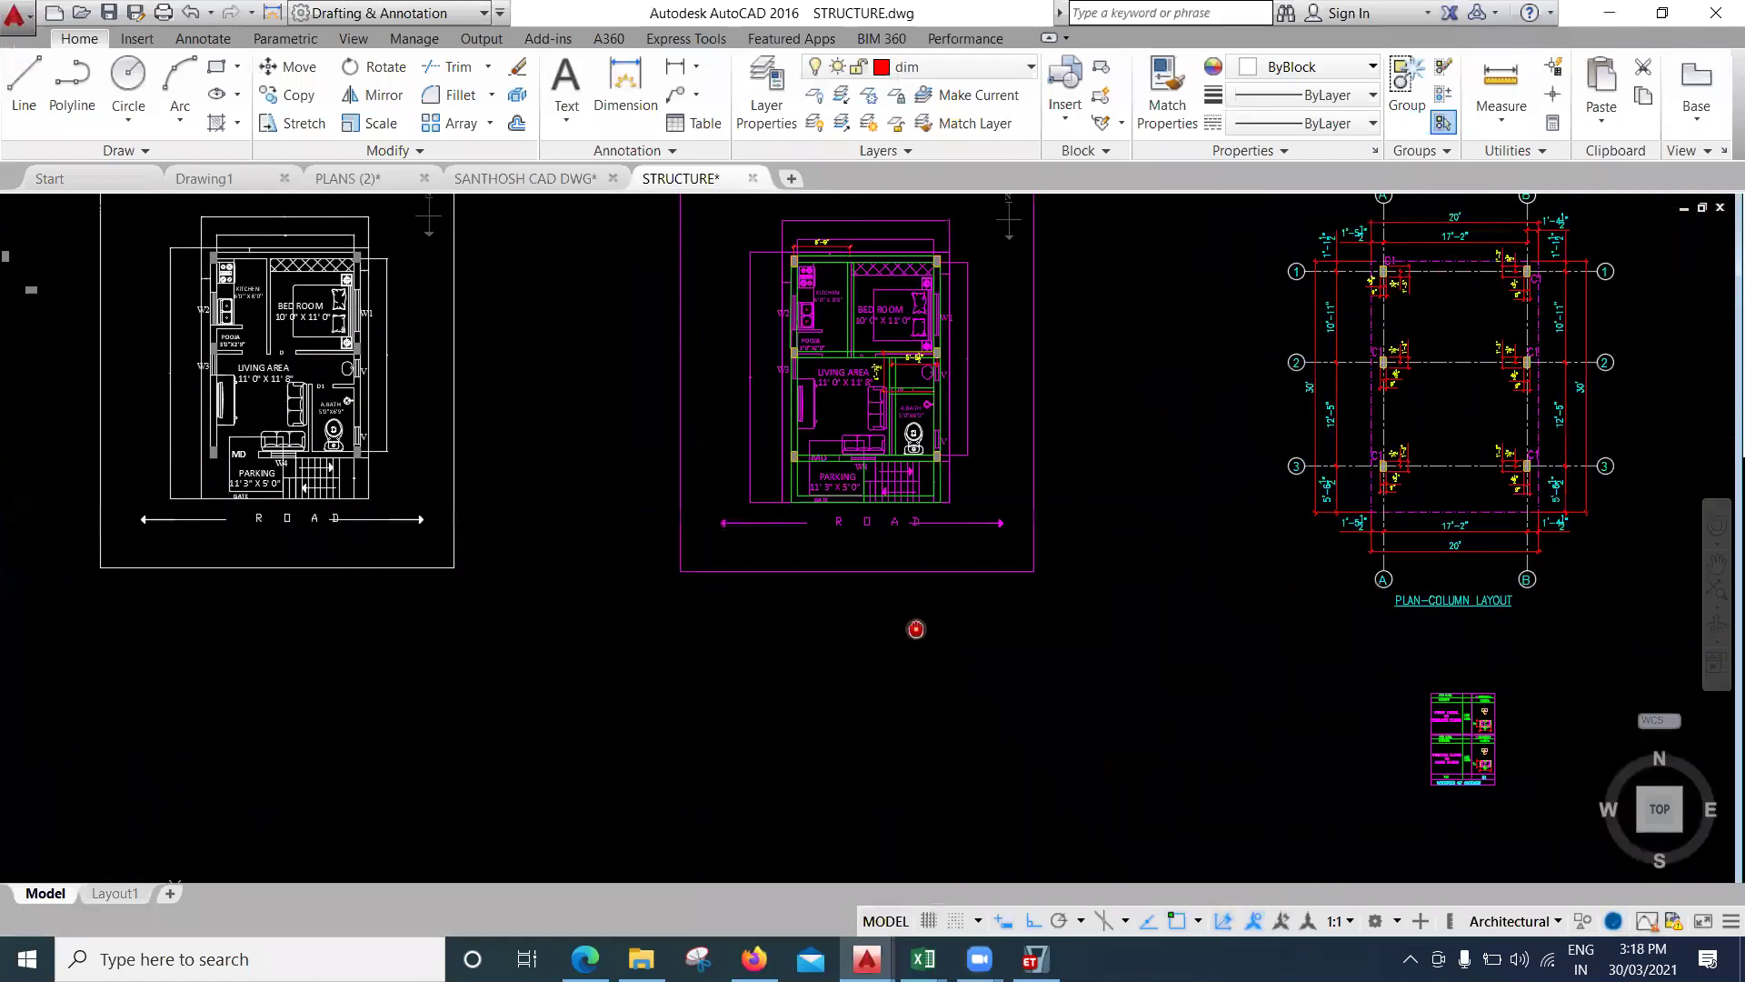
pyautogui.scroll(2, 946, 457)
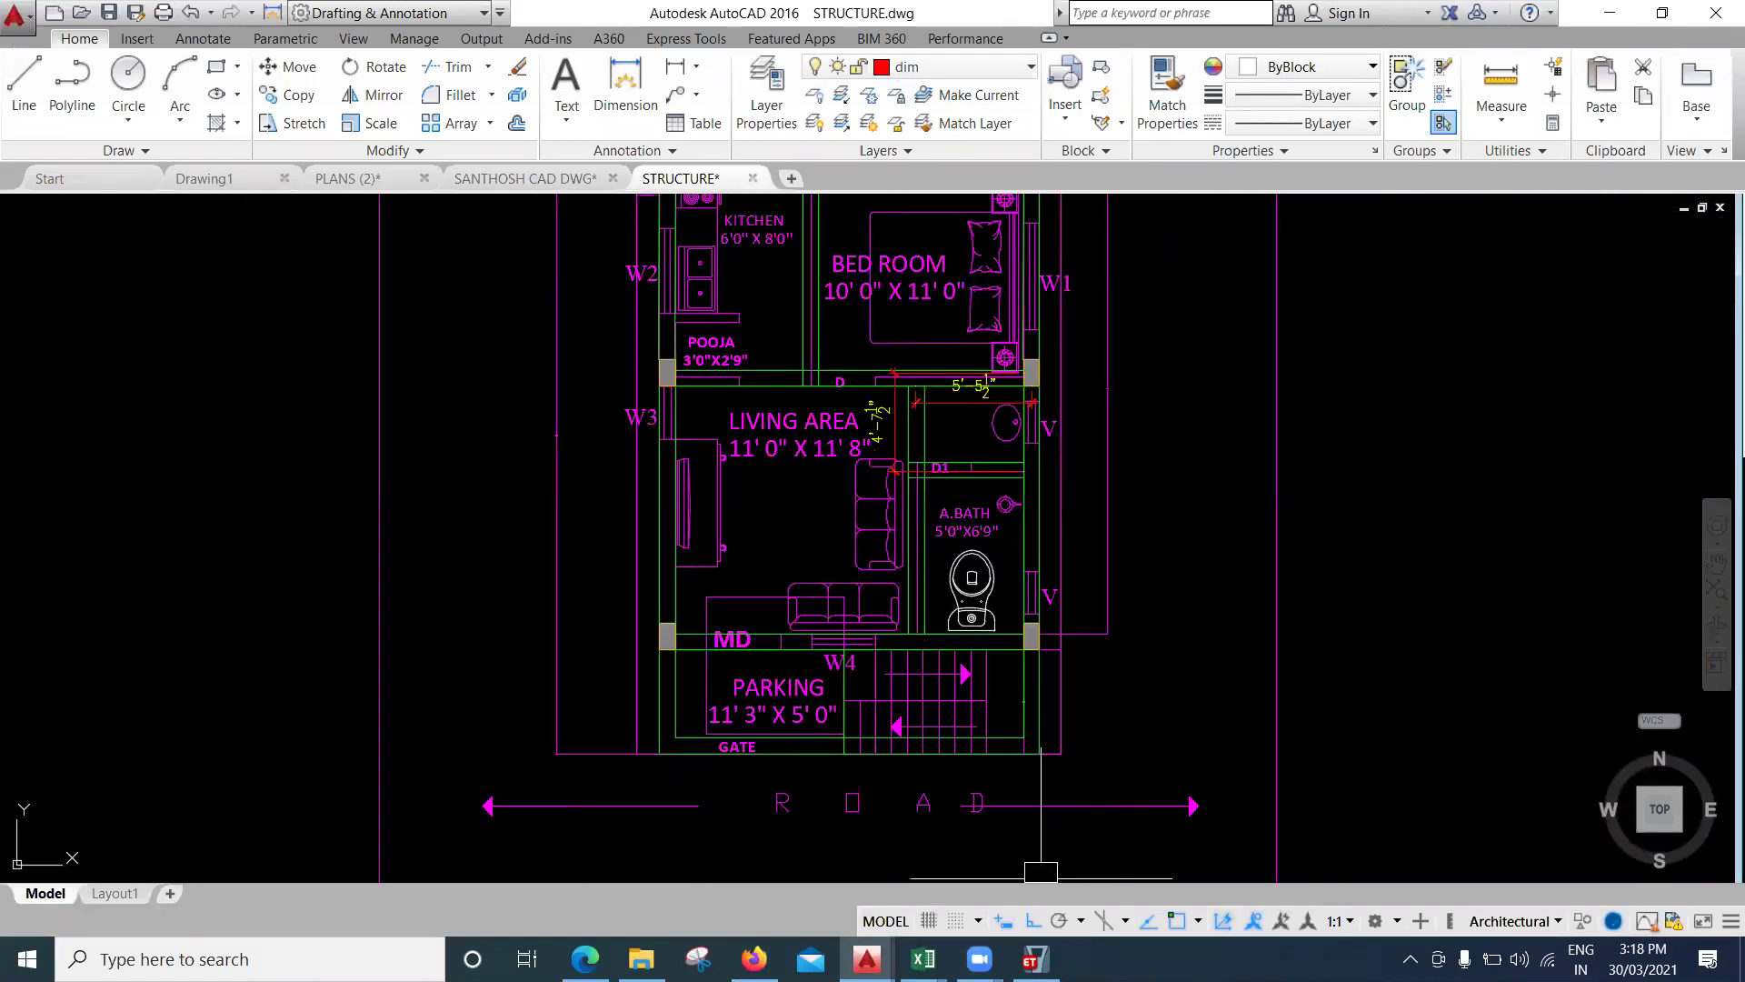
# Return to ETABS and look through the Base, Story1 and Story2 levels in the plan view.
pyautogui.click(1035, 959)
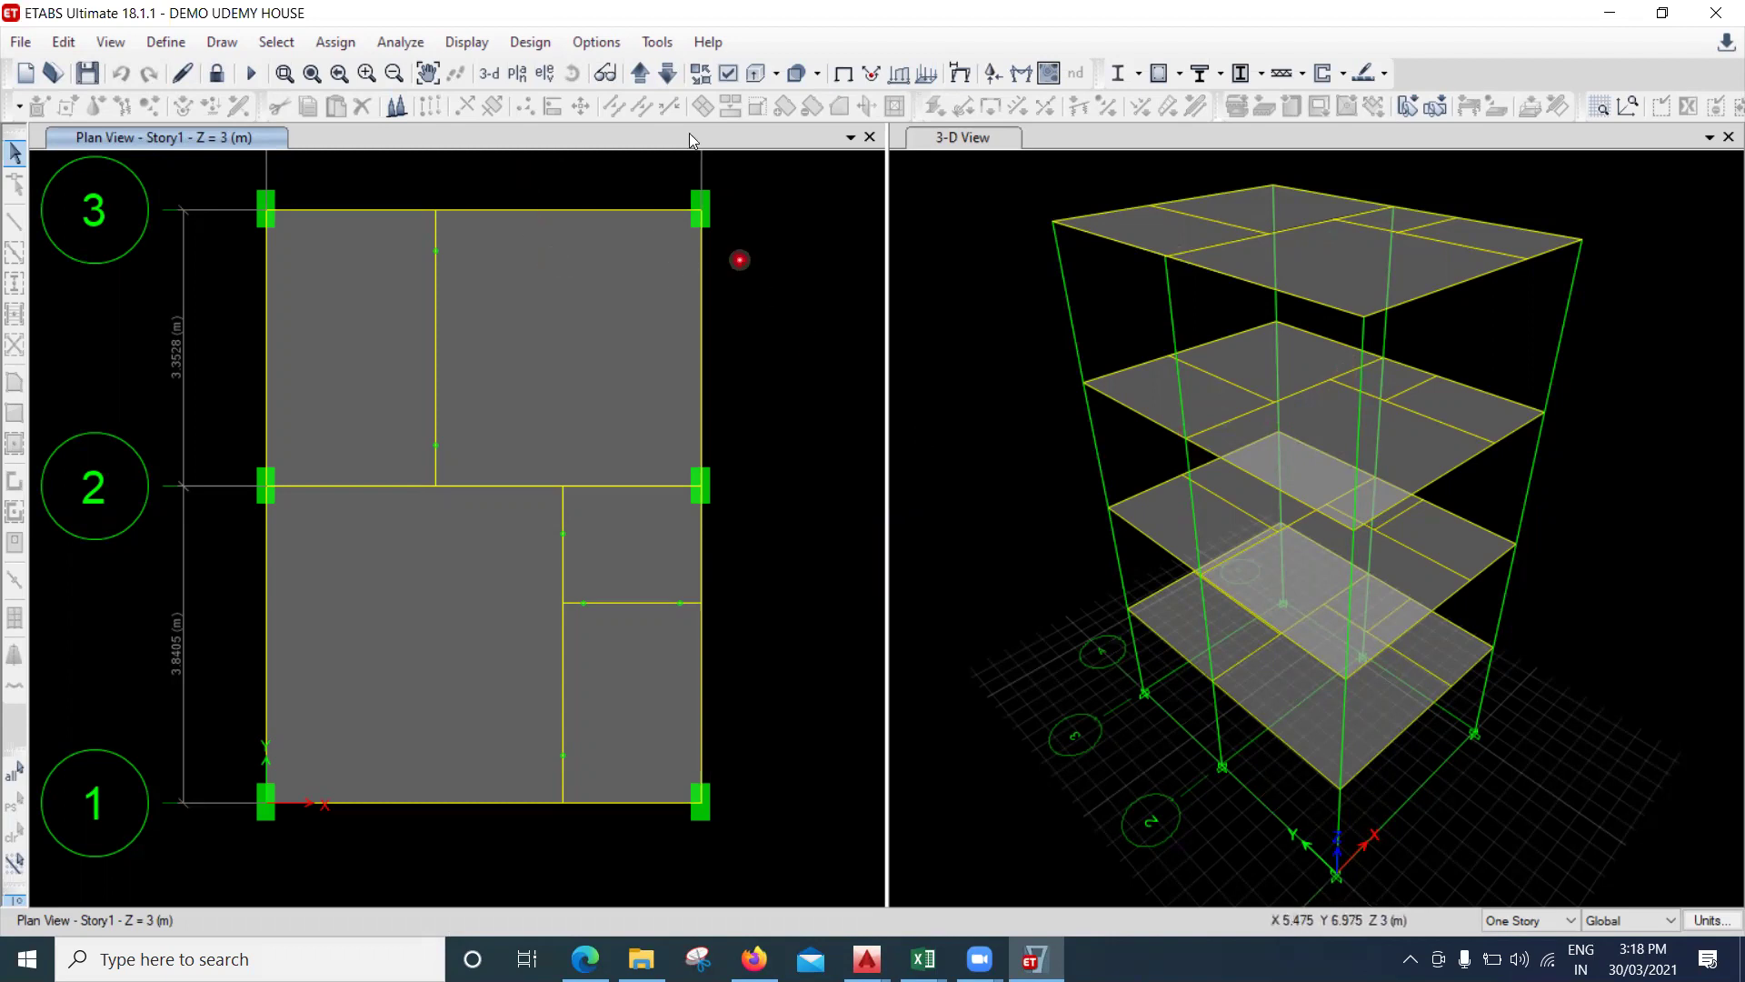
pyautogui.click(666, 74)
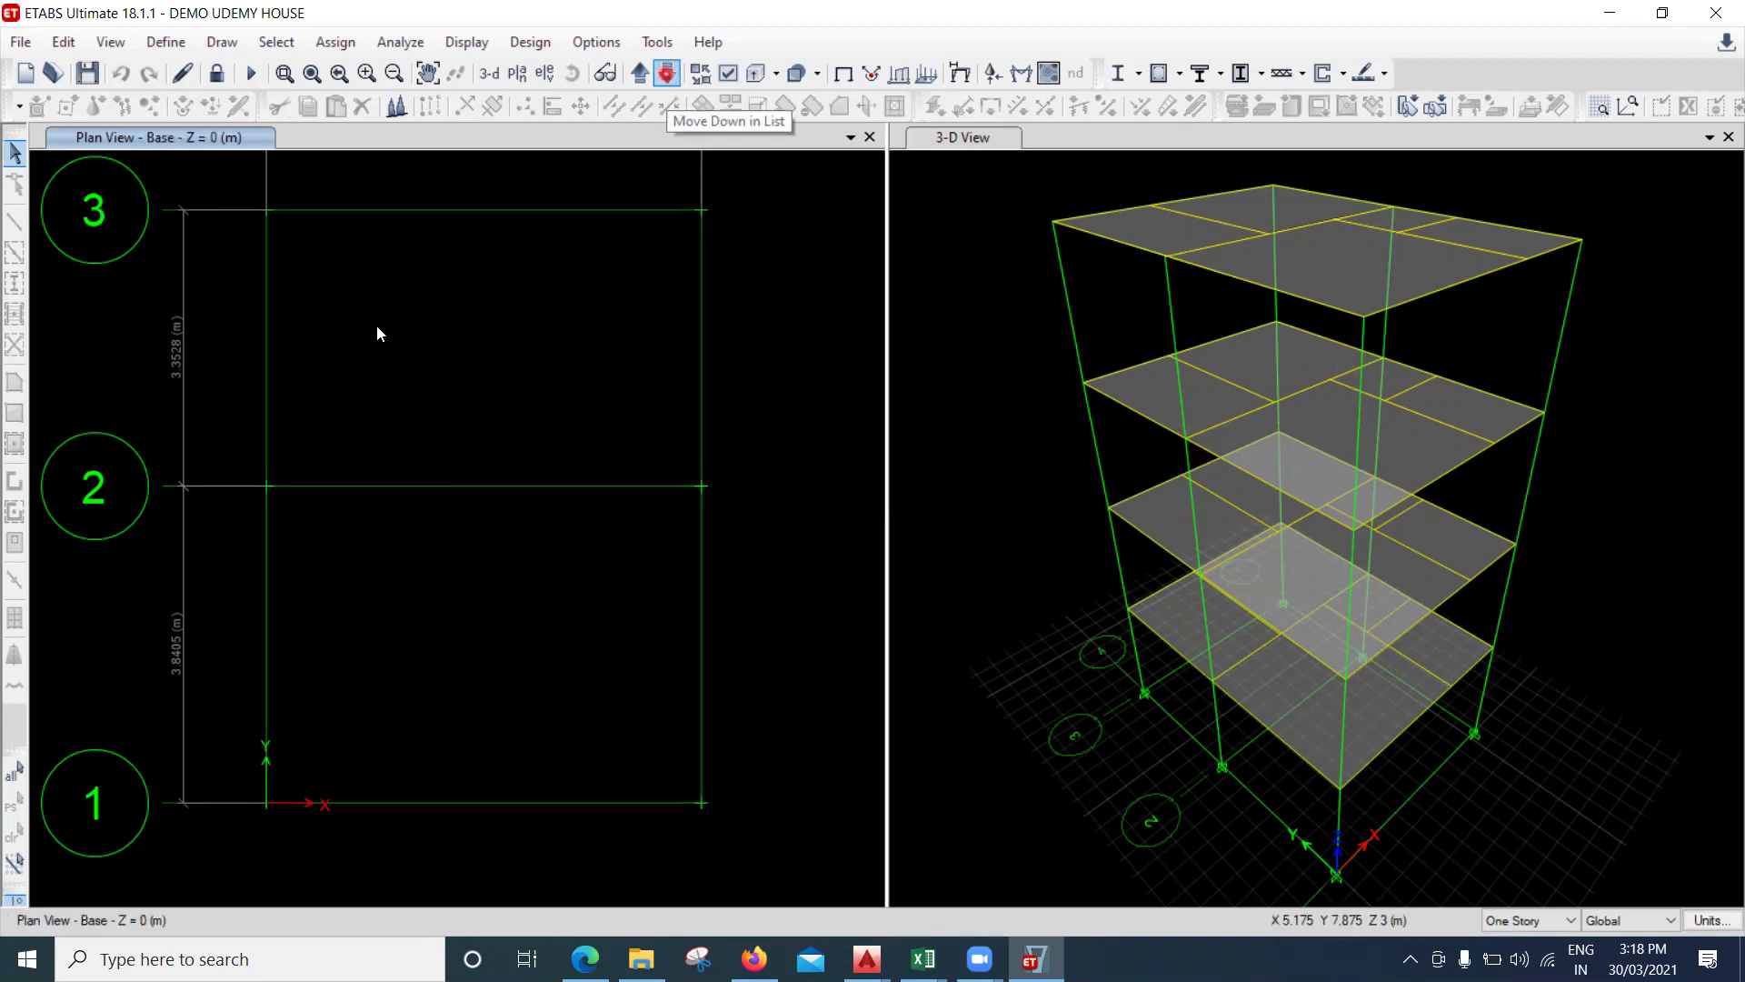
pyautogui.click(641, 72)
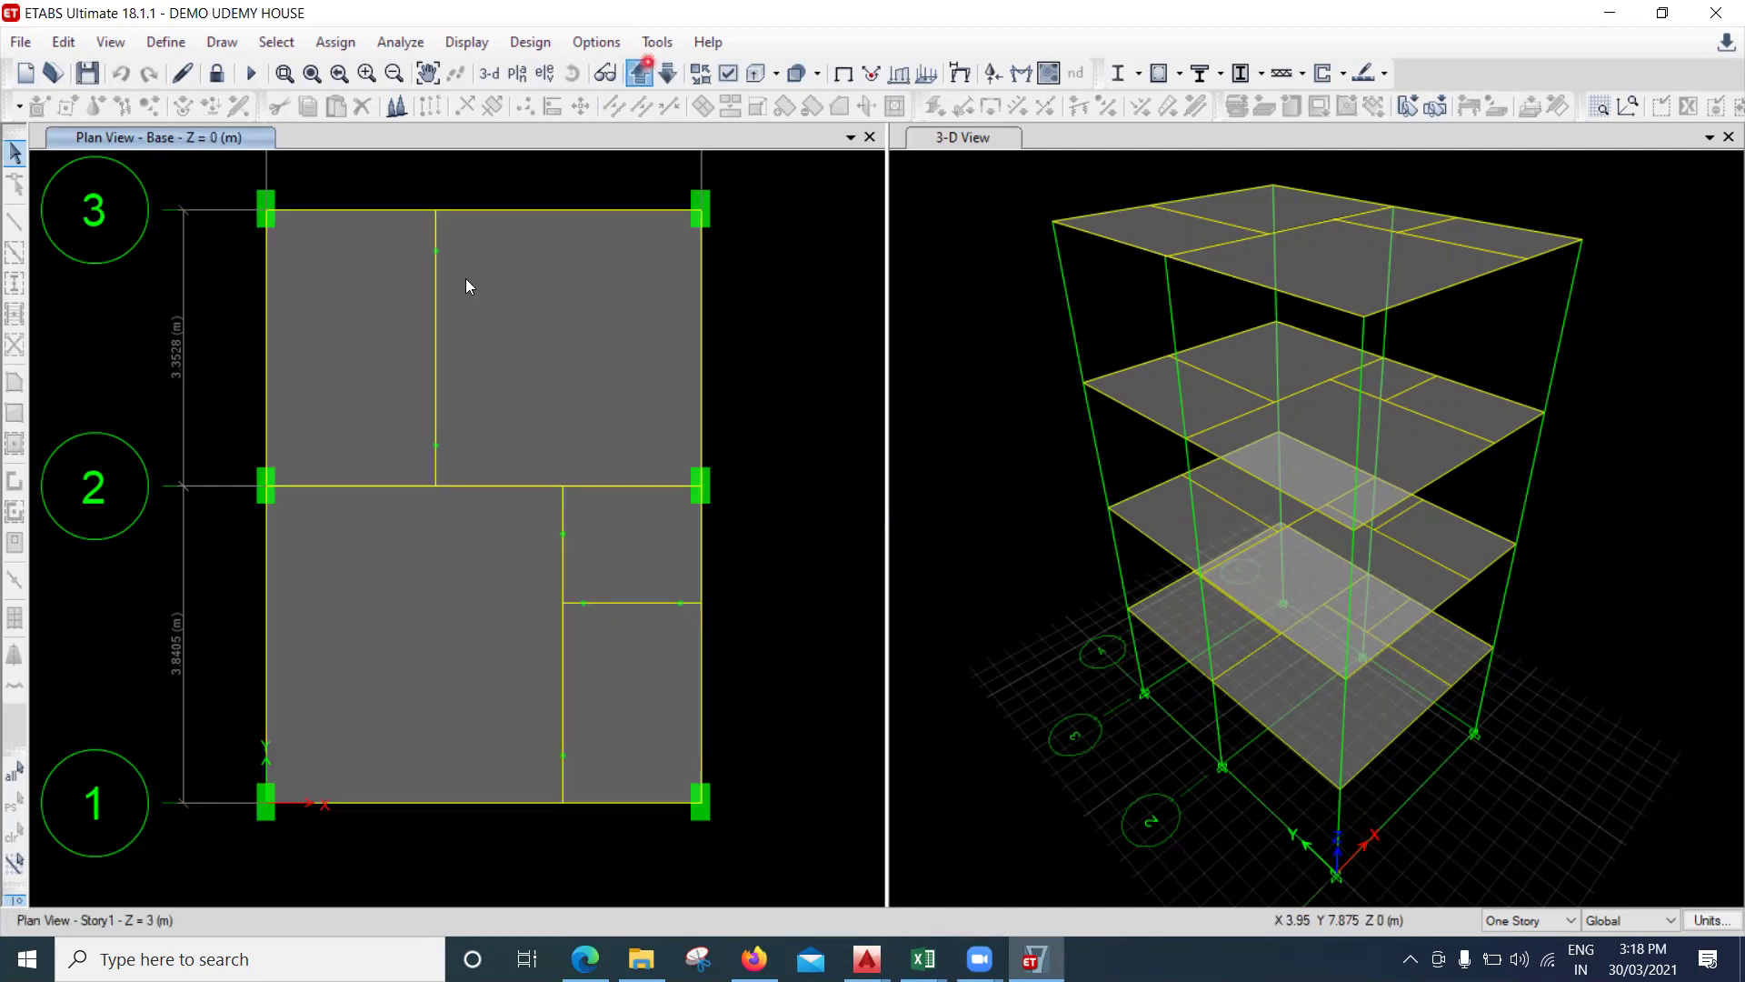
pyautogui.click(631, 73)
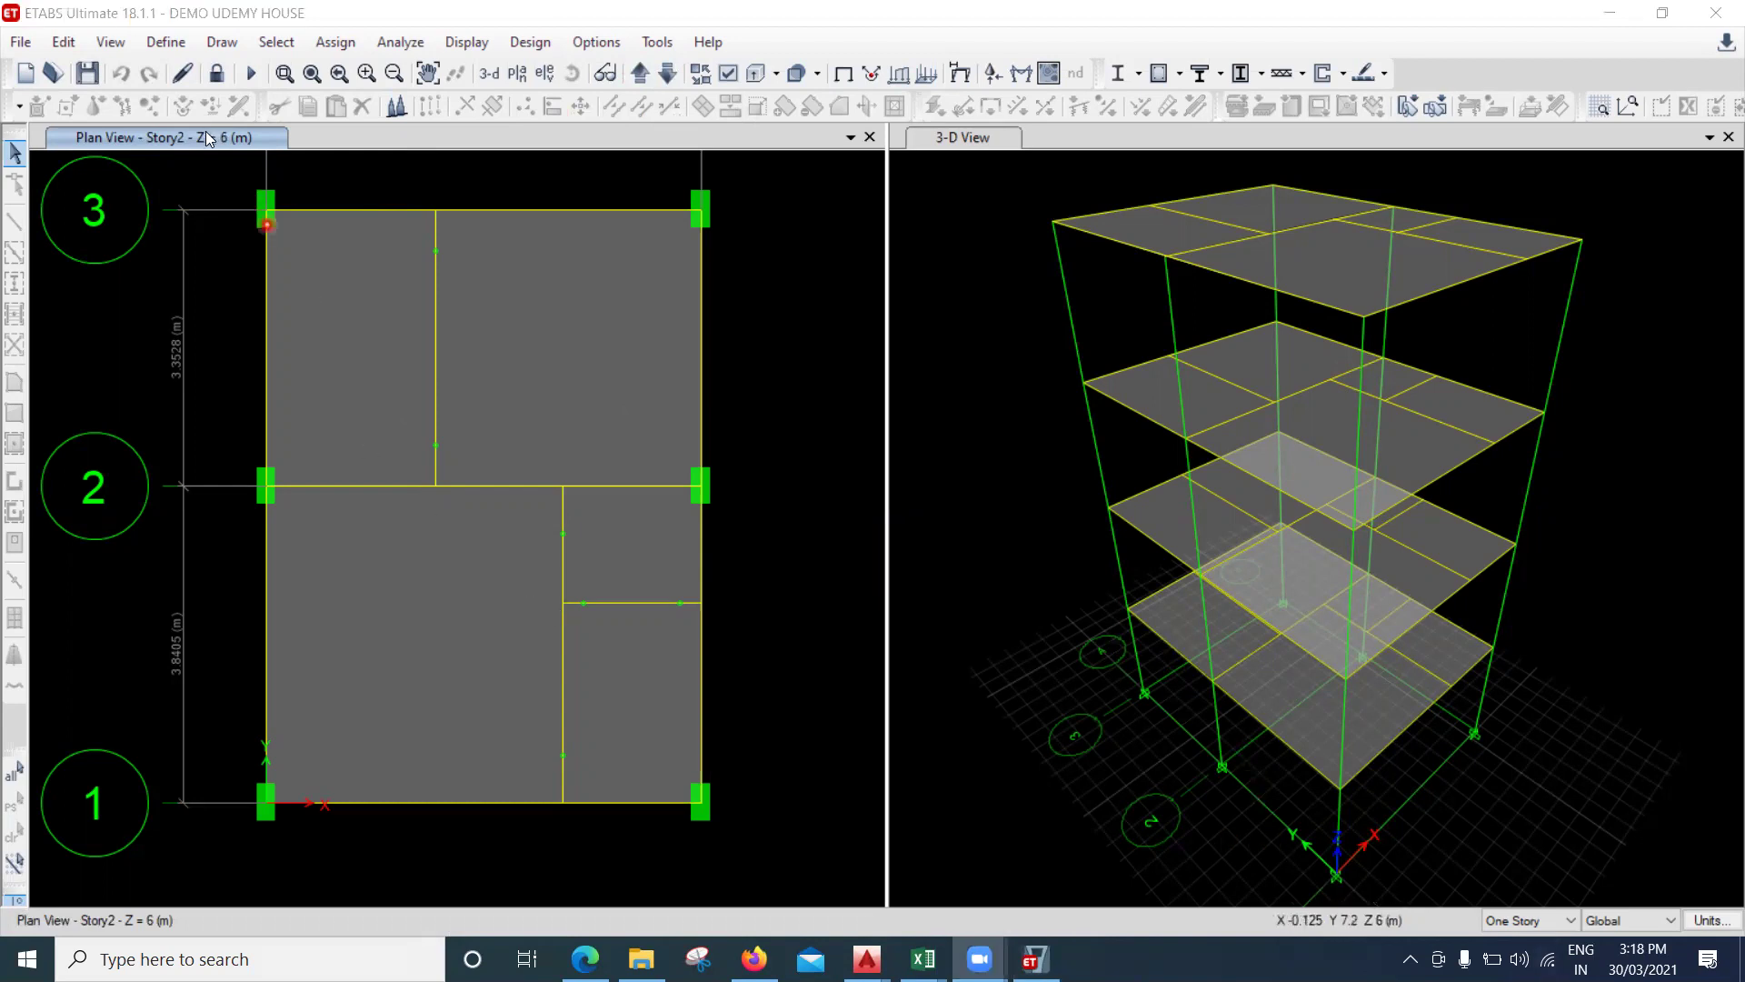
# Close the floating plan view and show the Story2 plan in the remaining window.
pyautogui.moveTo(296, 250); pyautogui.dragTo(289, 240)
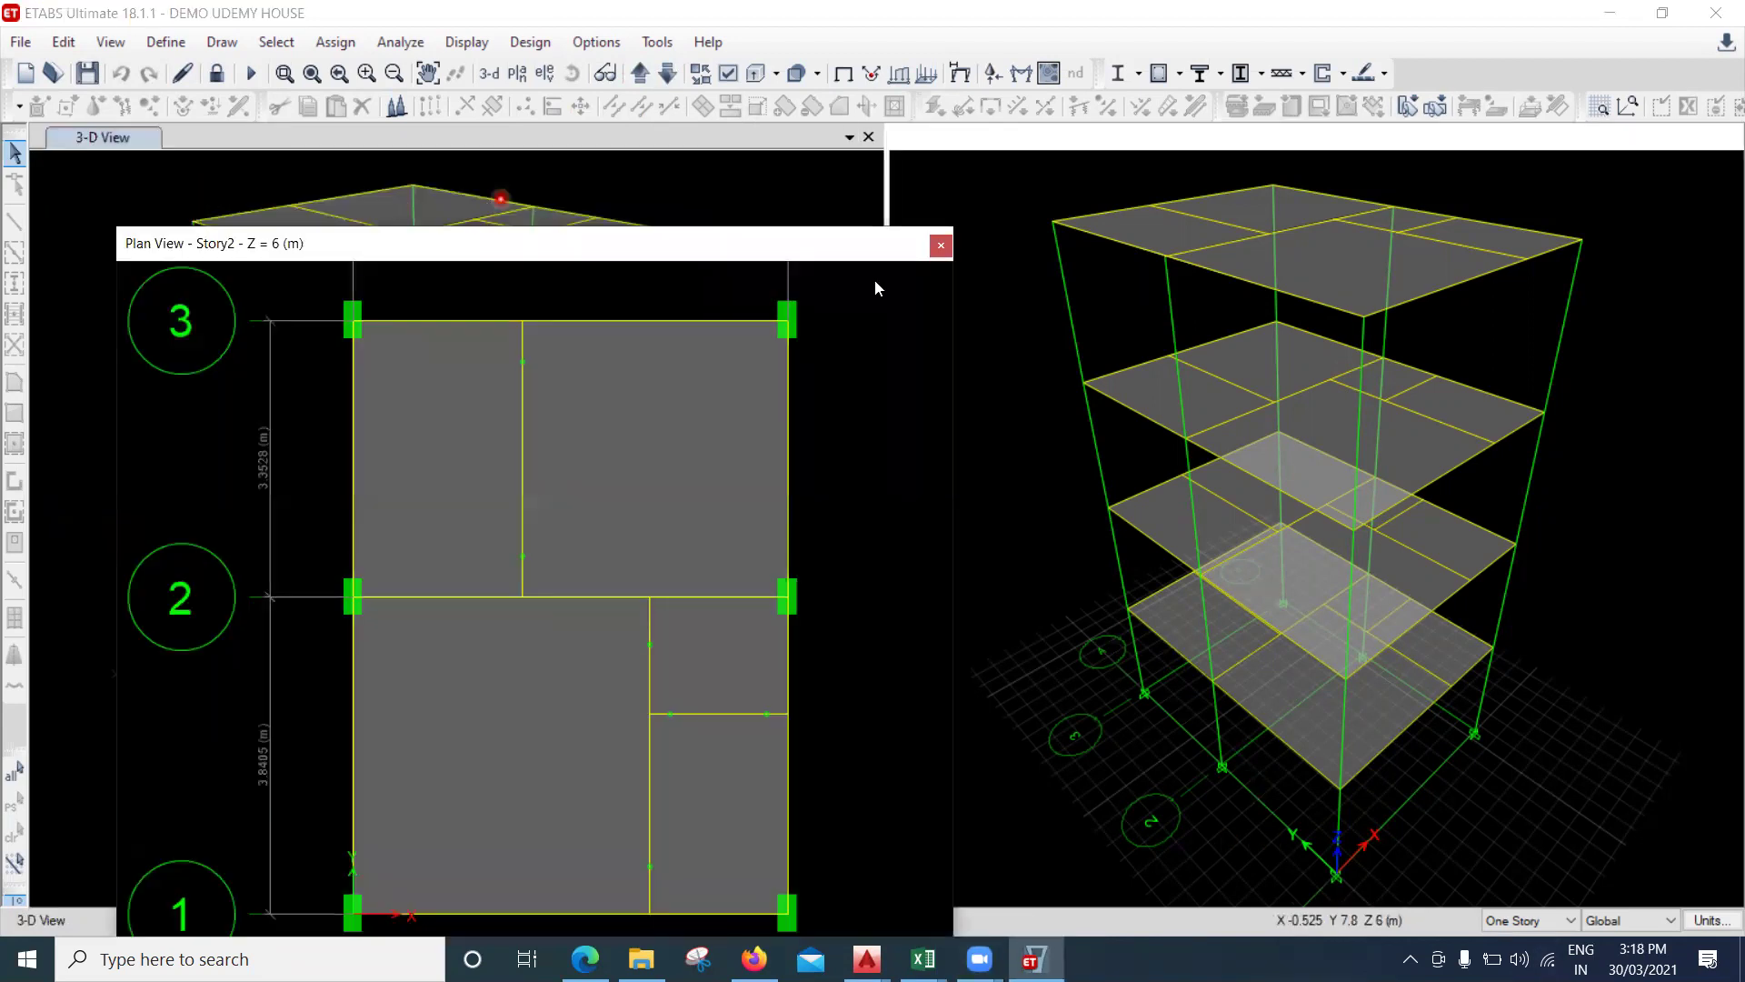
pyautogui.click(942, 246)
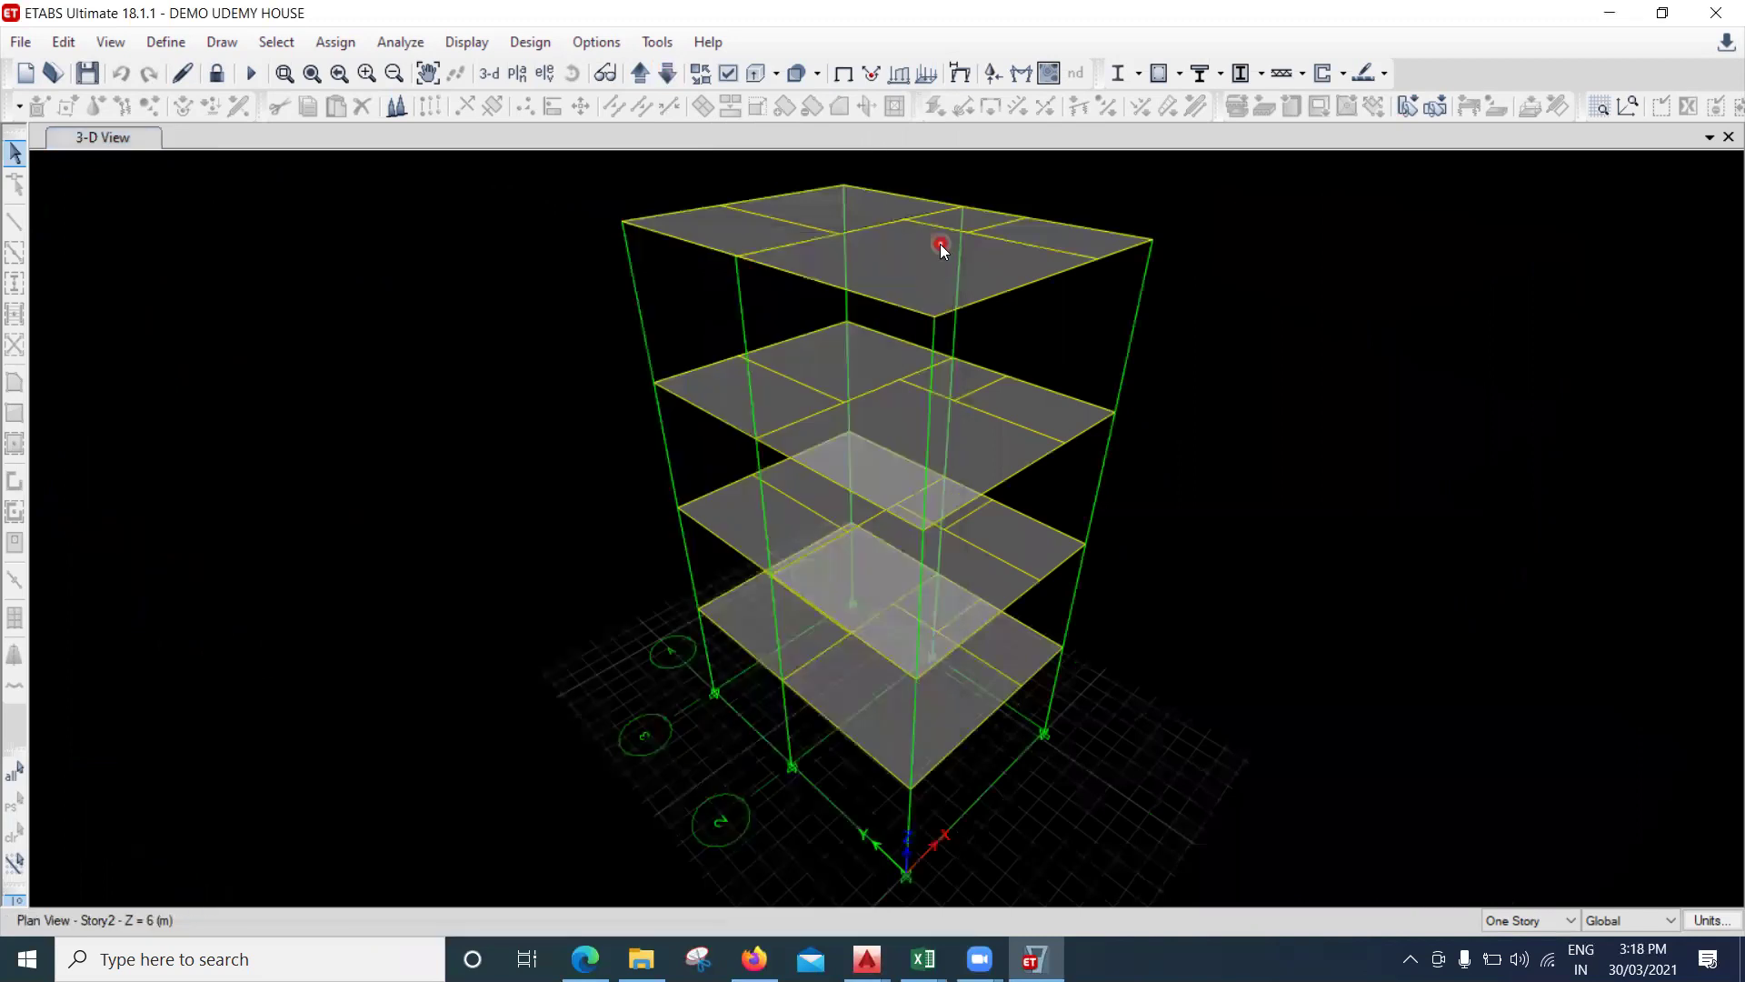
pyautogui.click(518, 73)
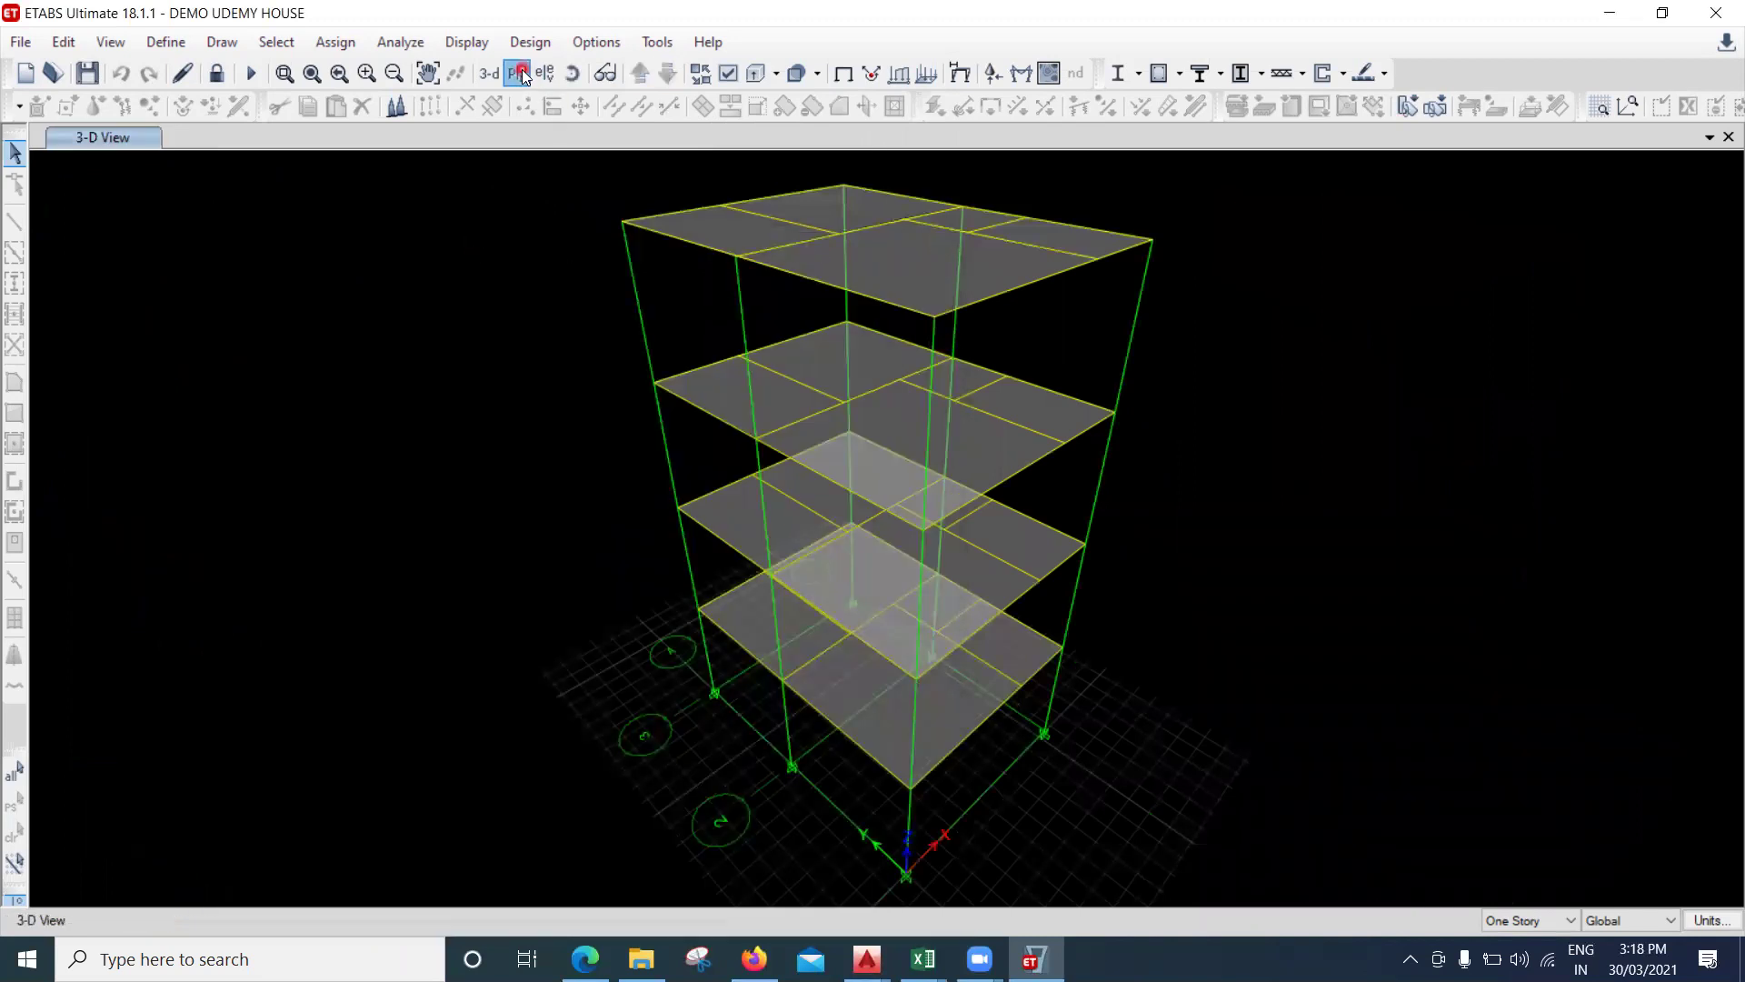
pyautogui.click(757, 446)
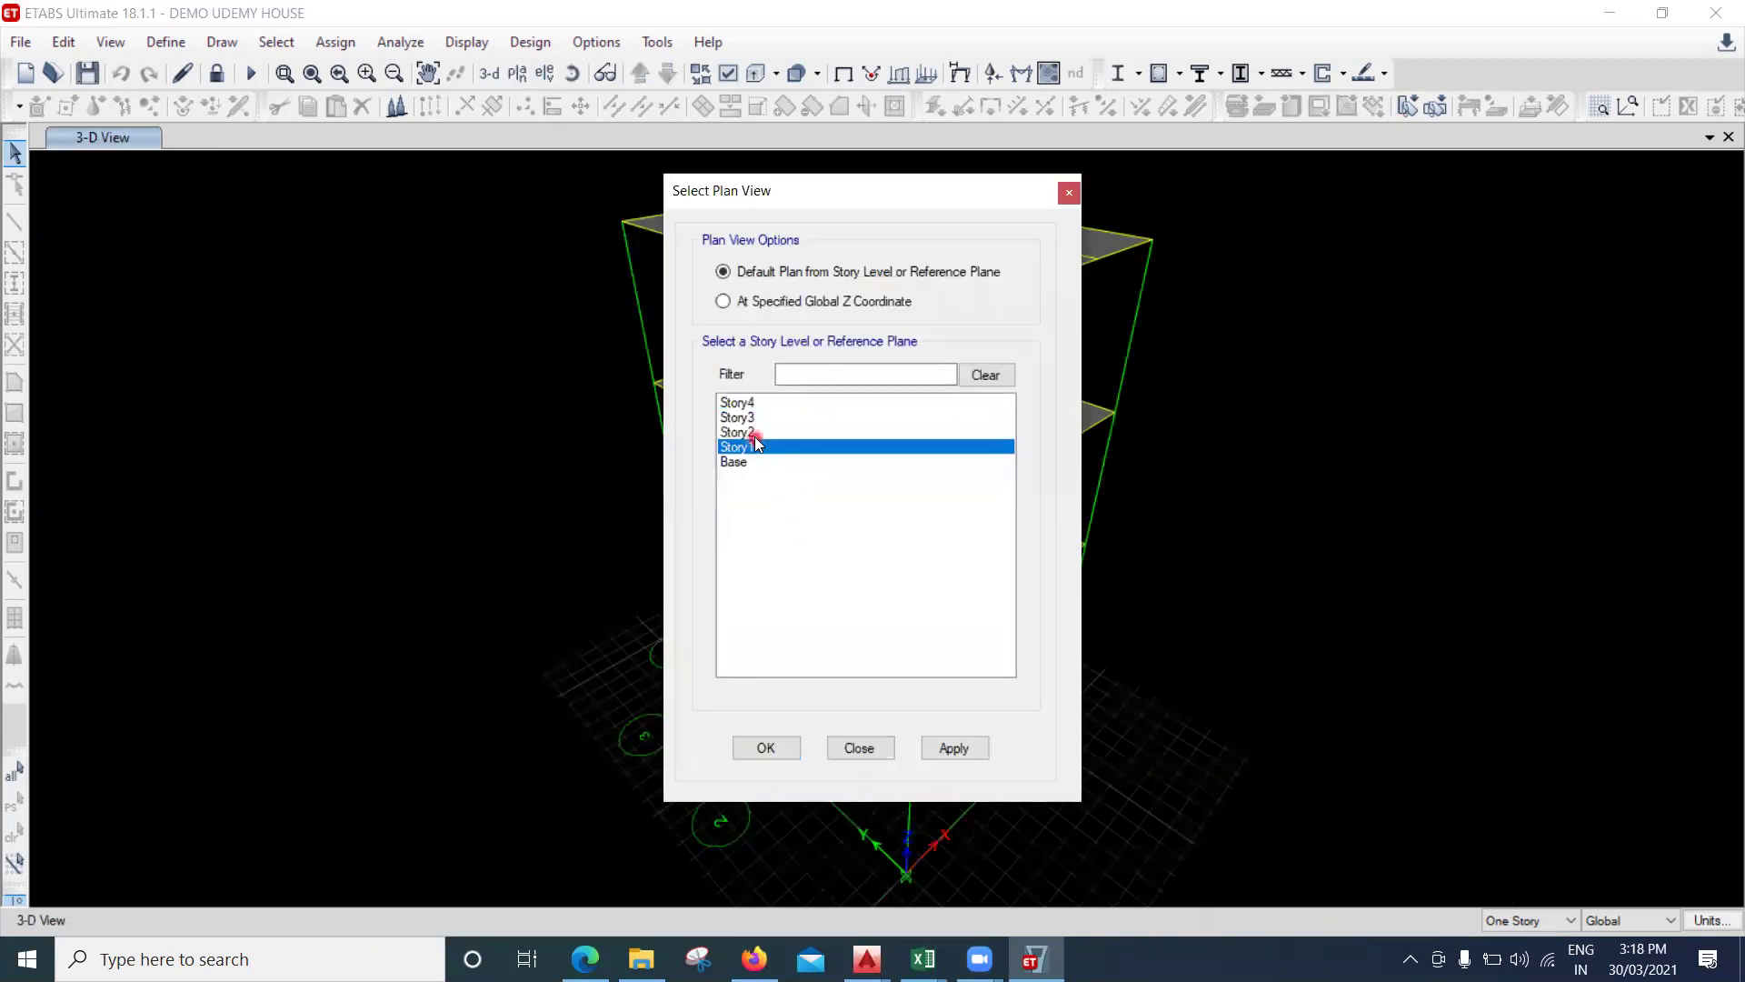
pyautogui.click(755, 433)
pyautogui.click(769, 747)
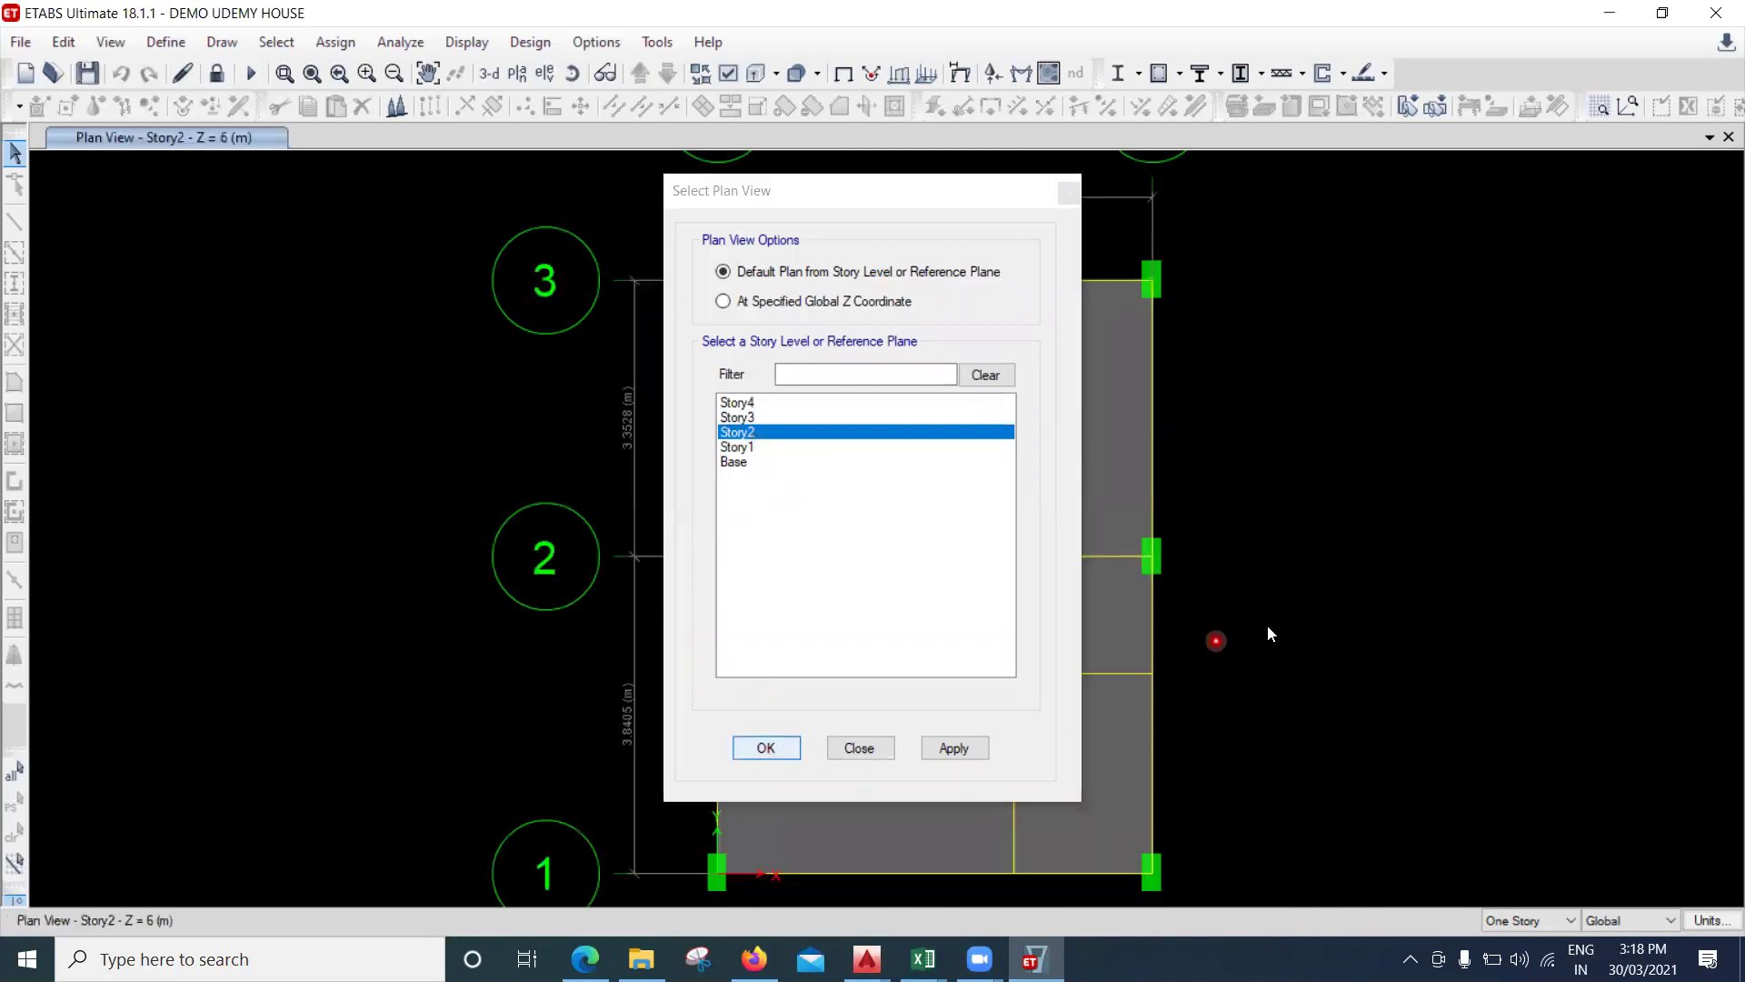
# Add a second view window showing the 3-D view beside the Story2 plan.
pyautogui.moveTo(943, 645); pyautogui.dragTo(534, 587, button='middle')
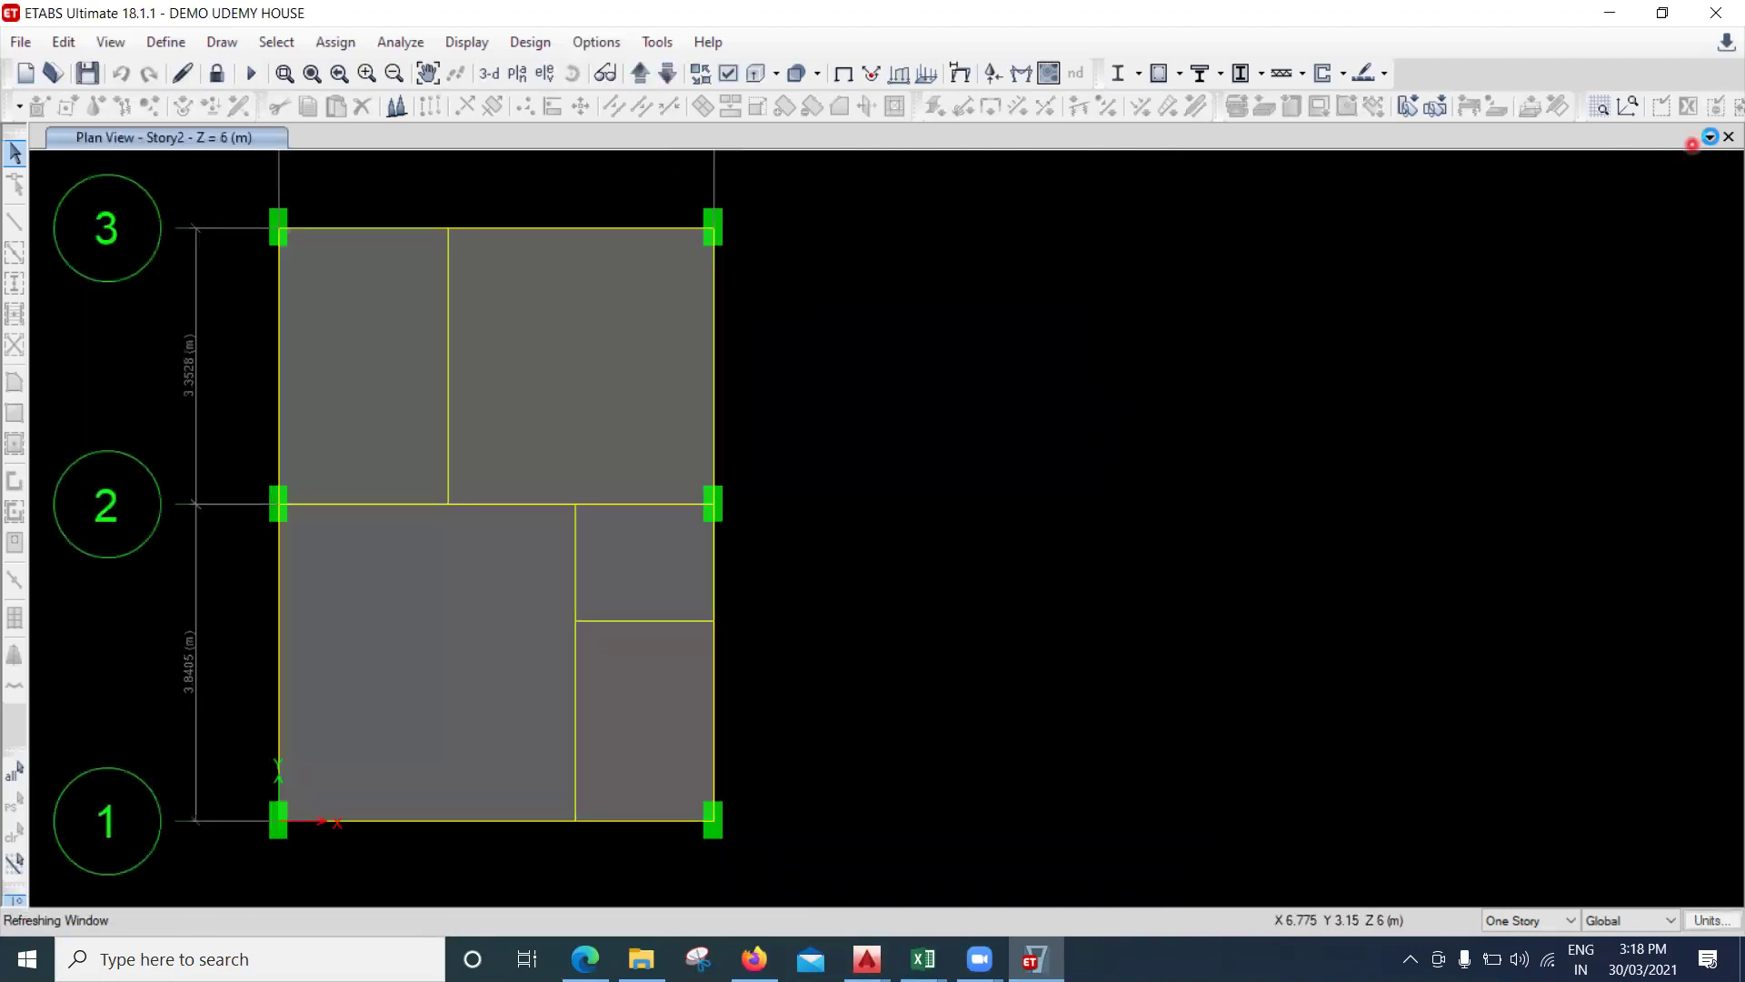
pyautogui.click(1711, 138)
pyautogui.click(1617, 194)
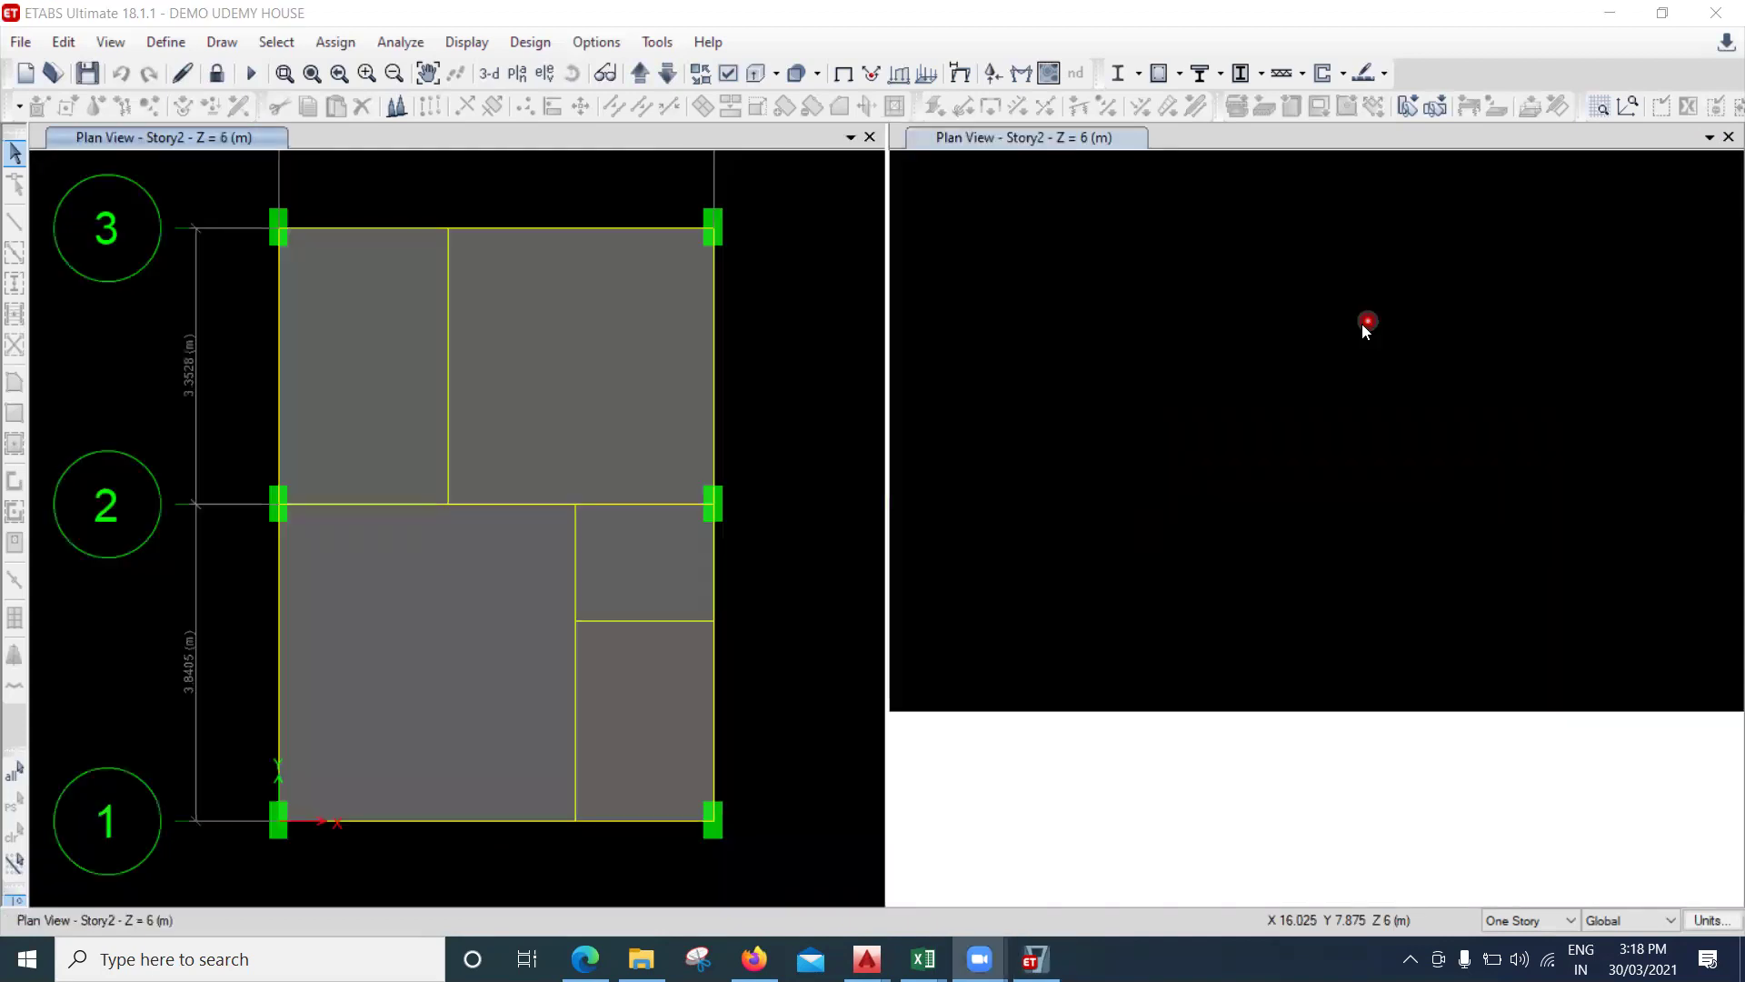
pyautogui.click(1178, 330)
pyautogui.click(724, 467)
pyautogui.click(612, 488)
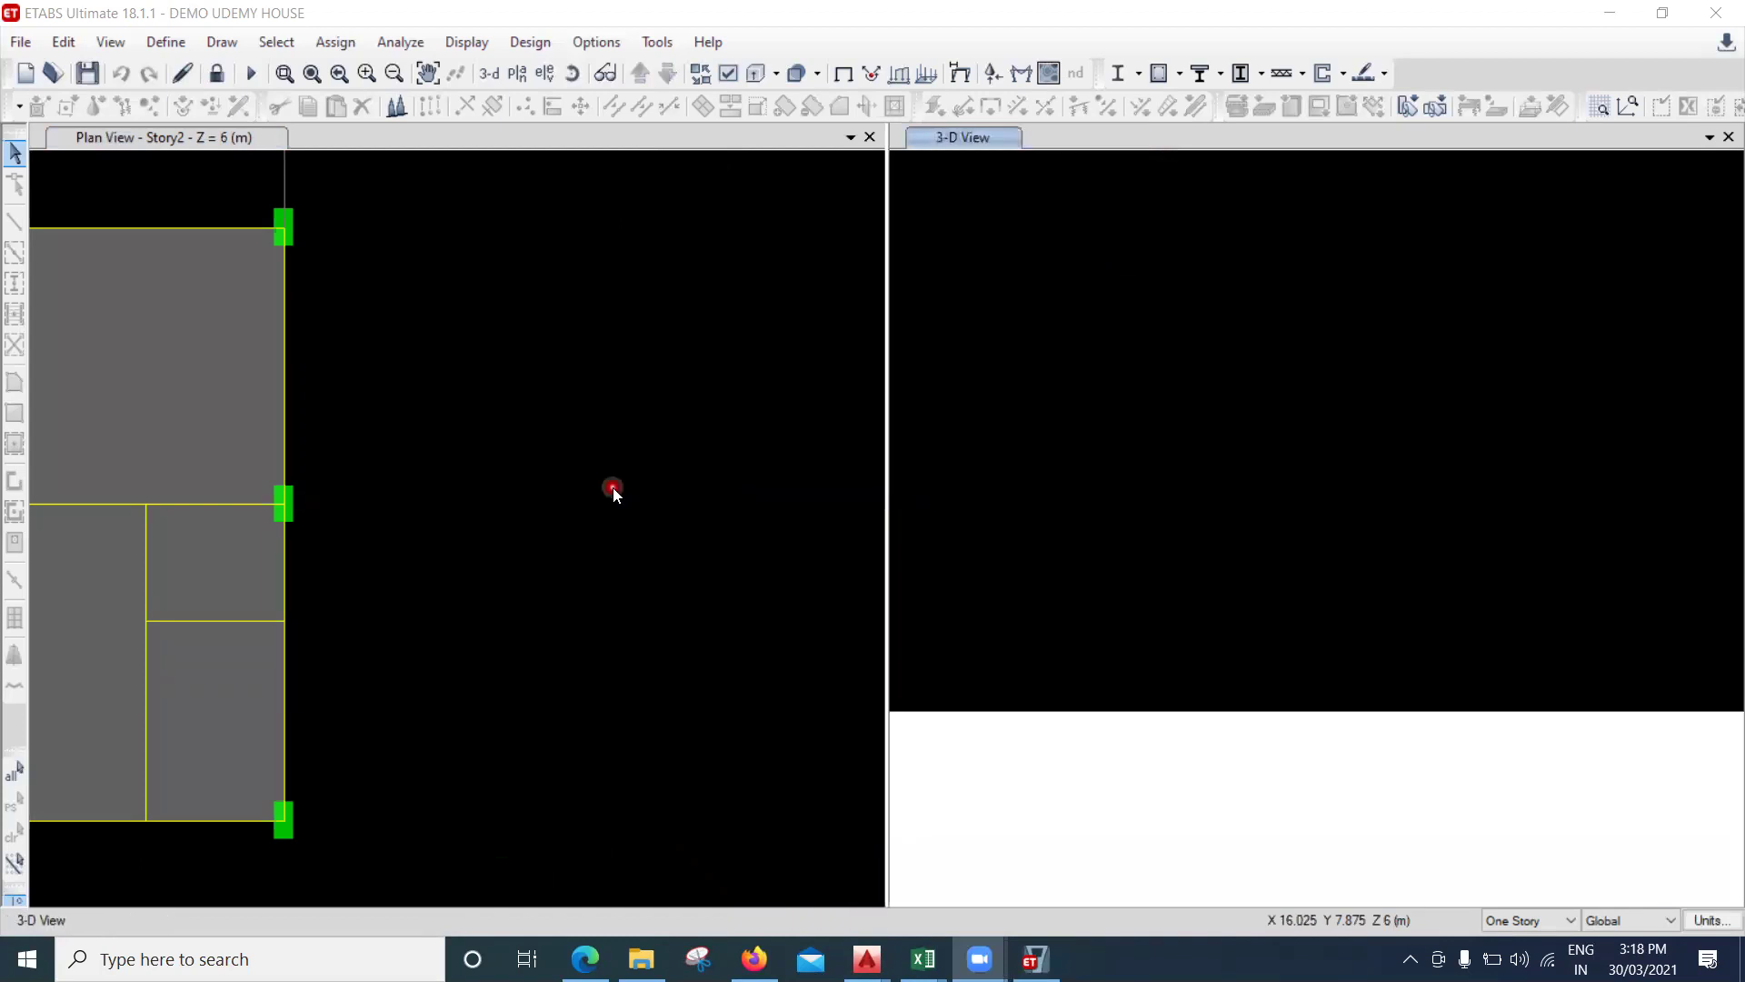
pyautogui.click(834, 446)
pyautogui.click(752, 464)
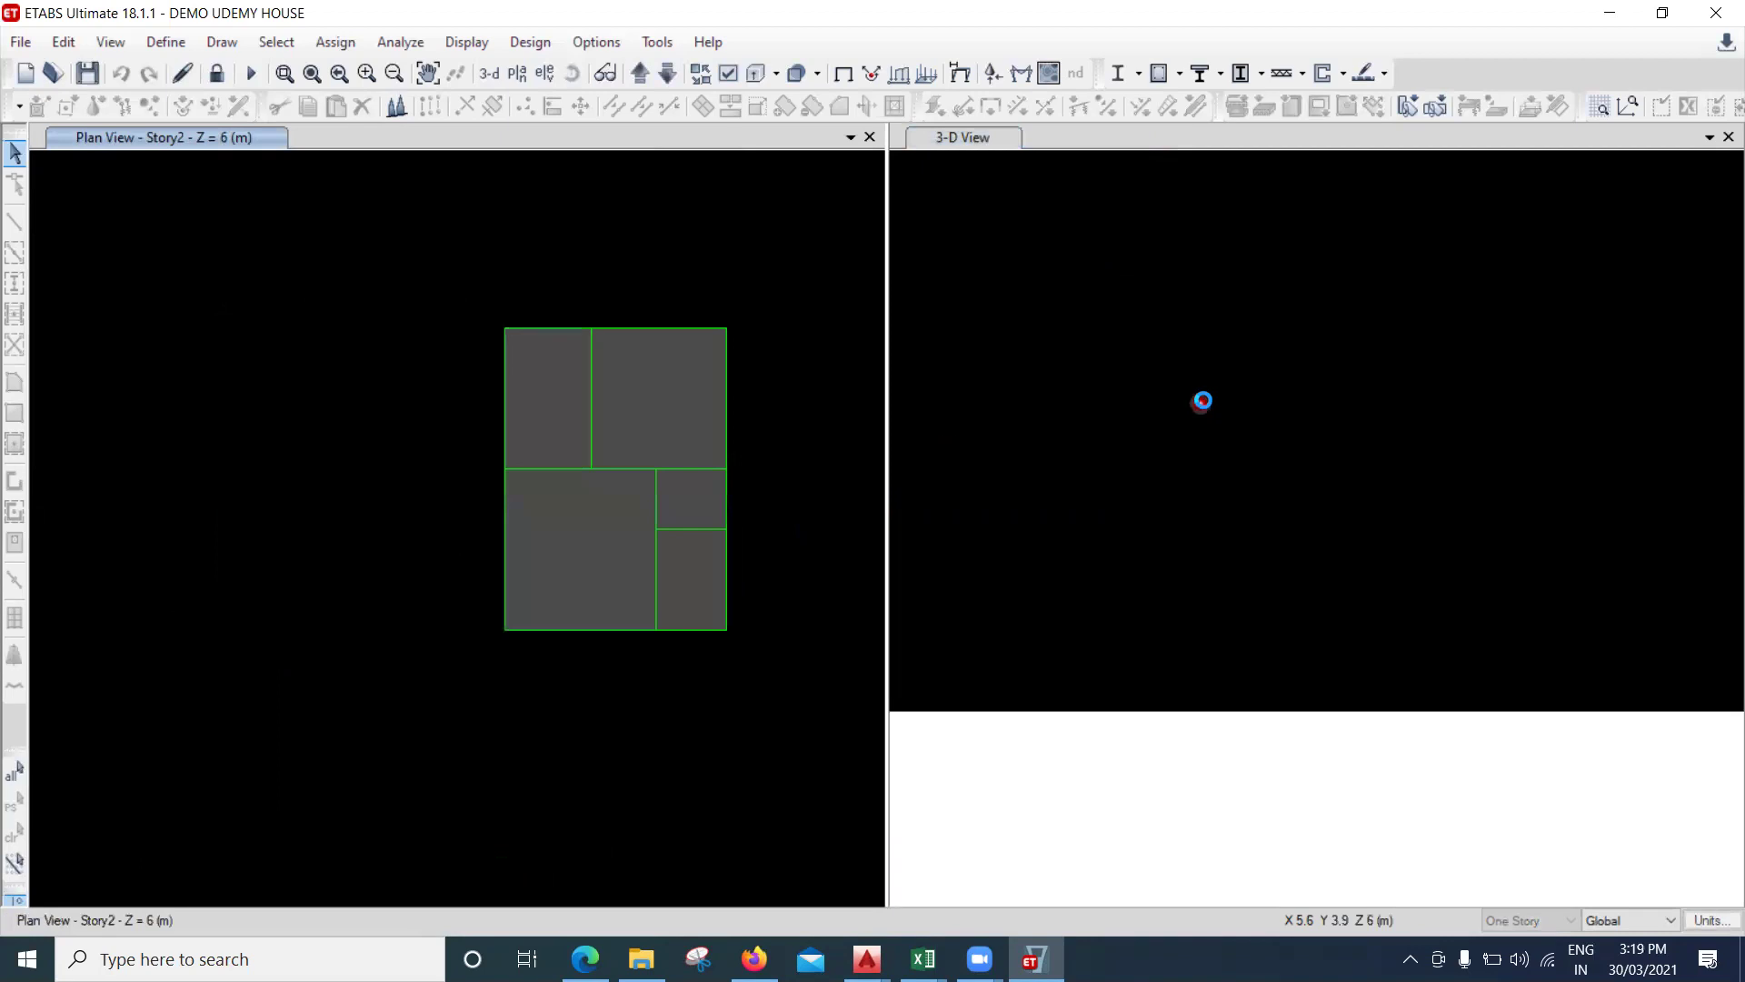
pyautogui.click(1204, 399)
pyautogui.click(1221, 452)
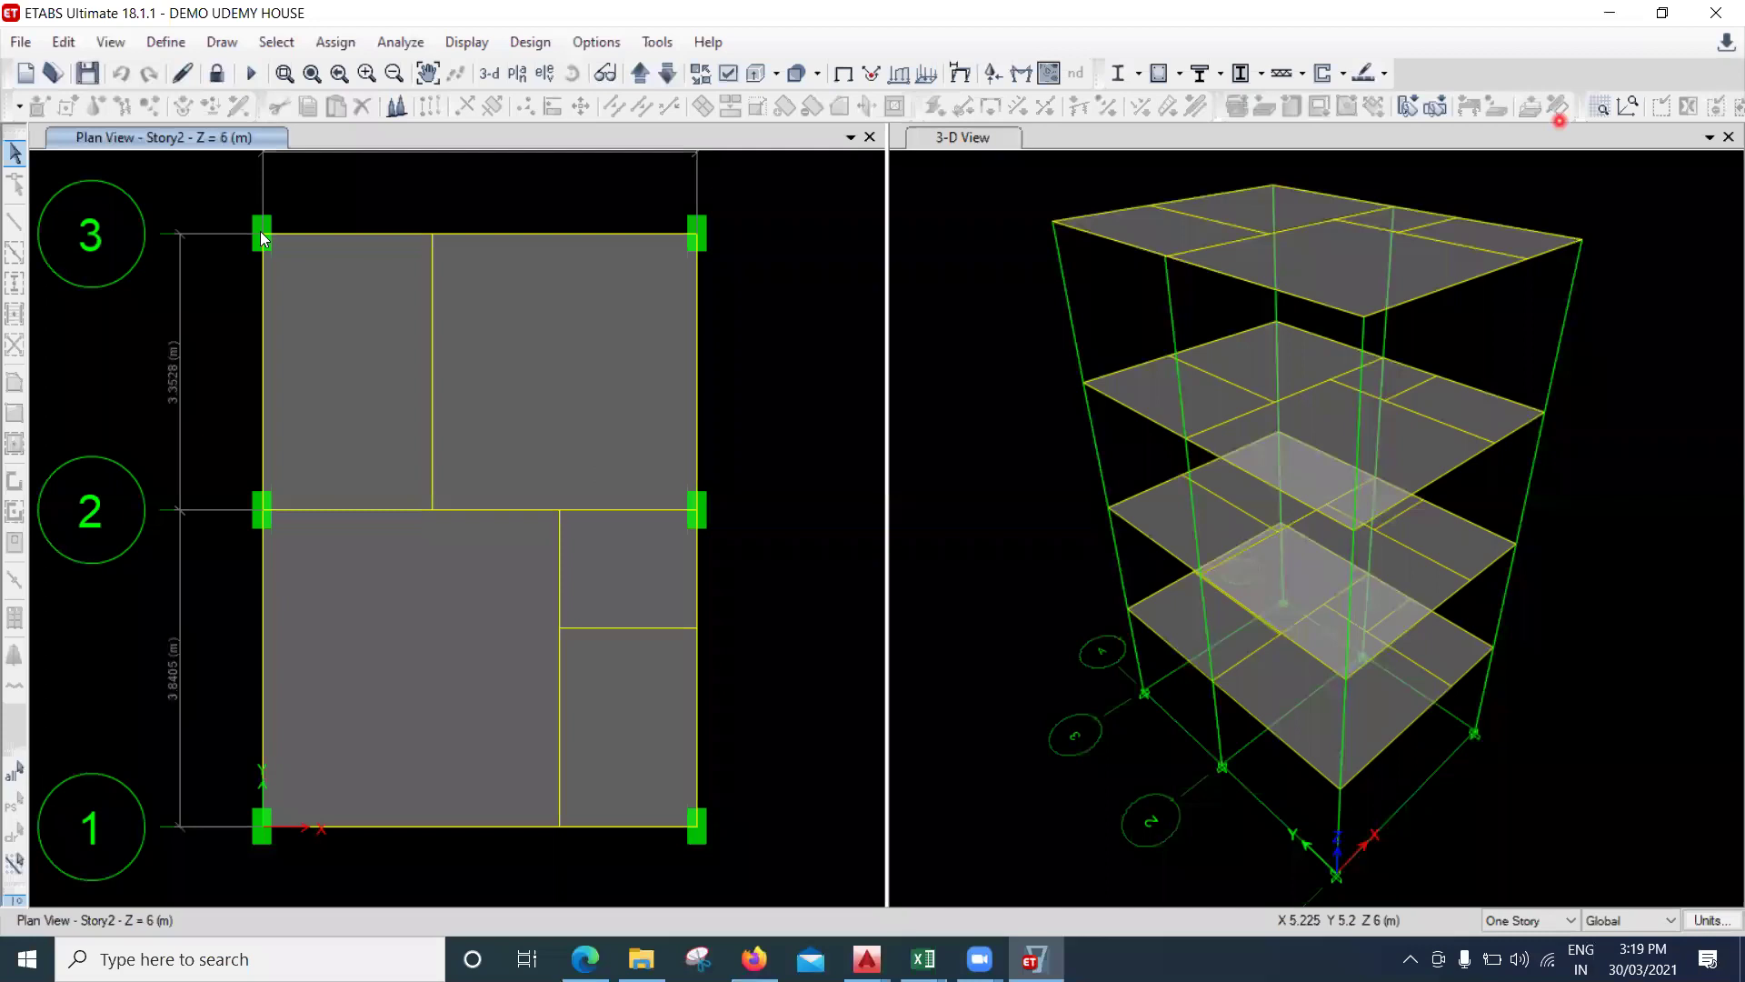
# Unlock the model, discarding the analysis results, and delete all objects on Story2, Story3 and Story4.
pyautogui.moveTo(215, 207); pyautogui.dragTo(747, 818)
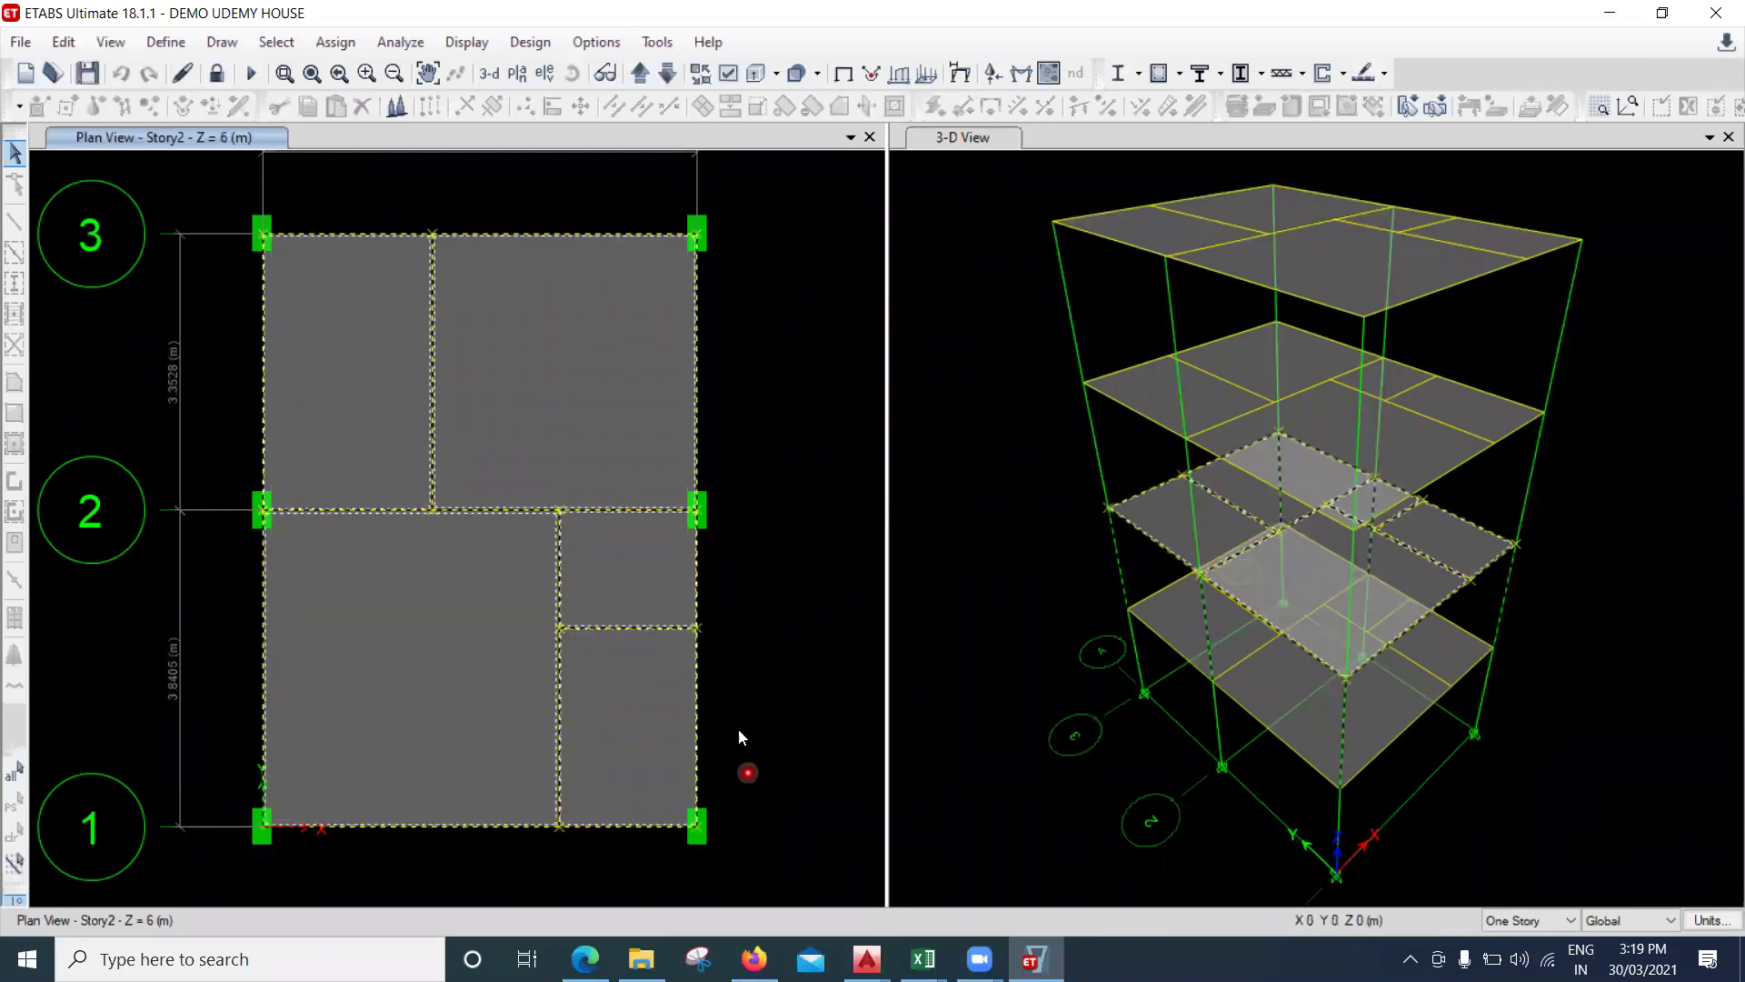
pyautogui.click(636, 78)
pyautogui.moveTo(219, 184); pyautogui.dragTo(755, 876)
pyautogui.click(639, 76)
pyautogui.moveTo(219, 193); pyautogui.dragTo(780, 869)
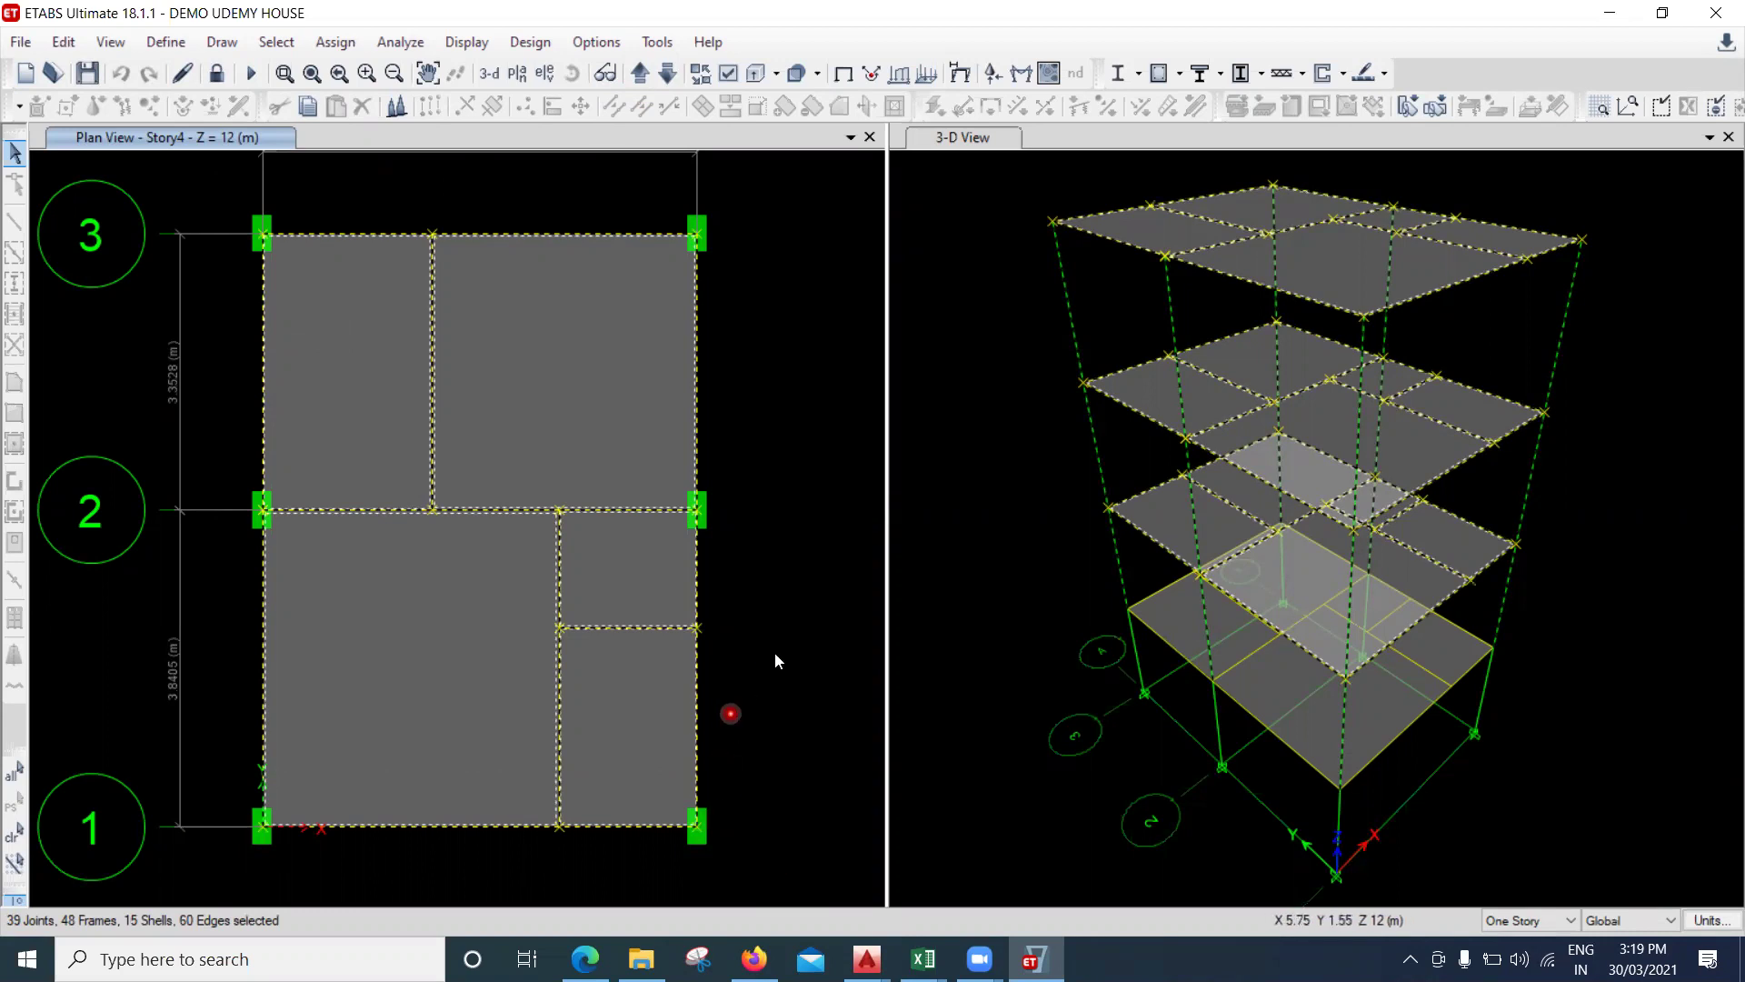
pyautogui.click(215, 75)
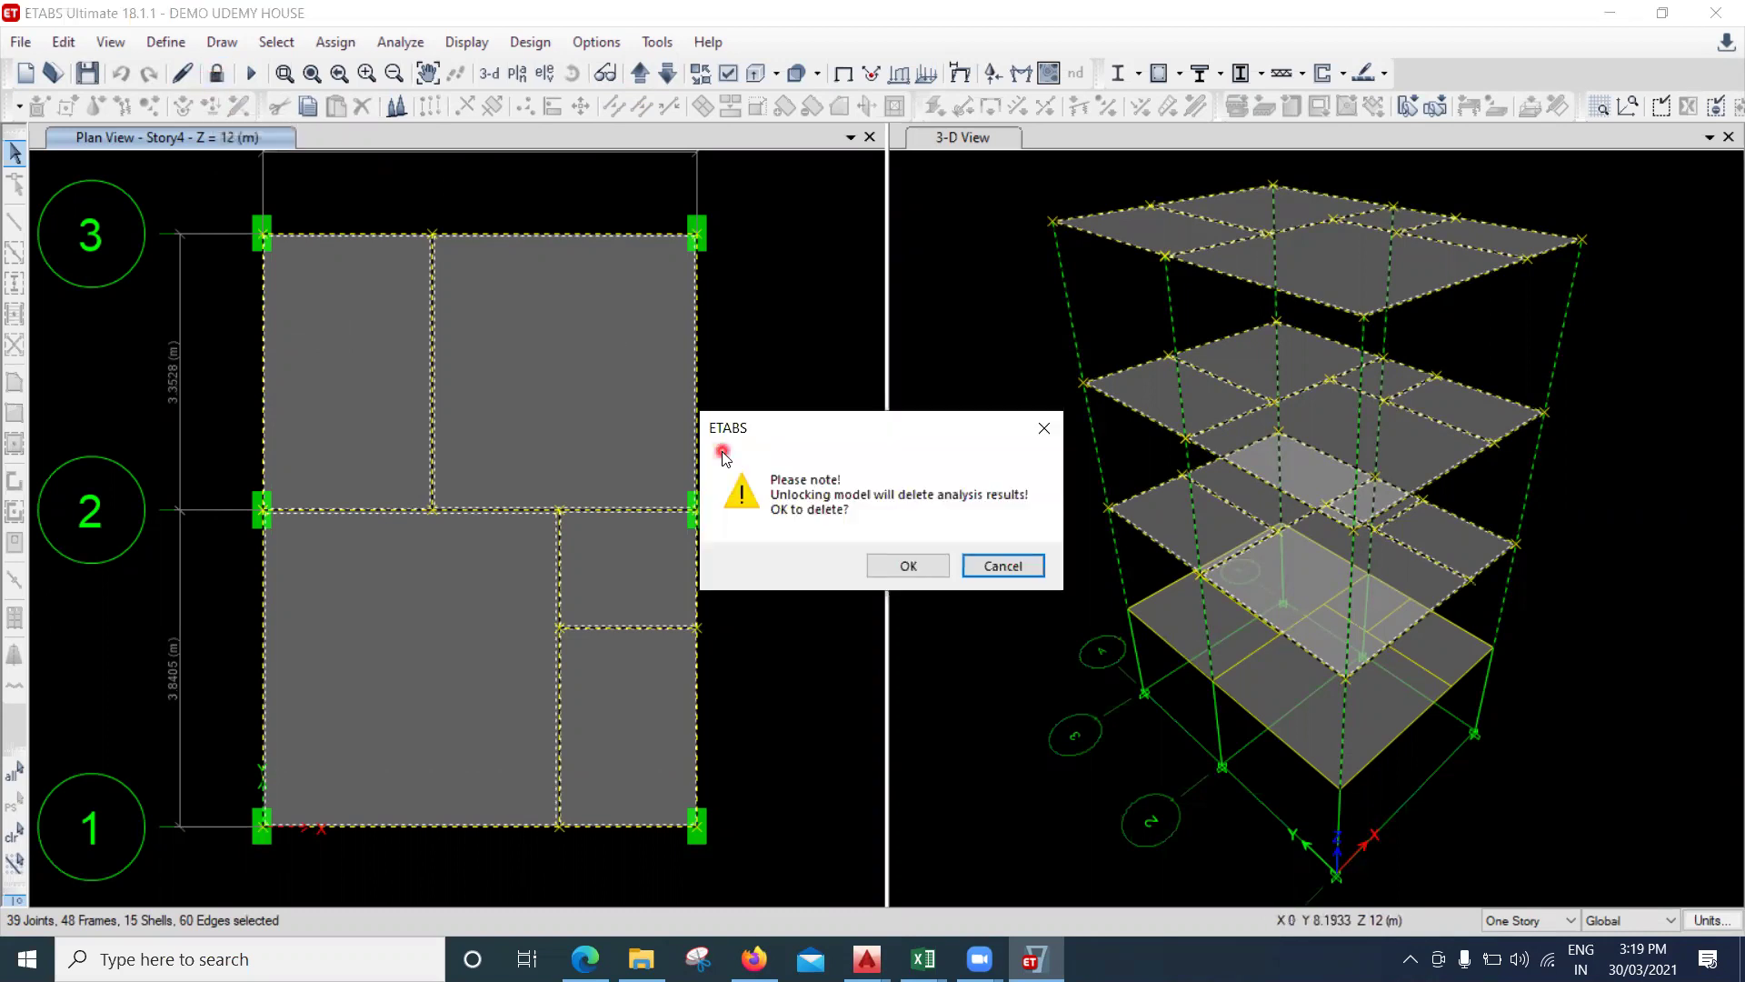
pyautogui.click(908, 565)
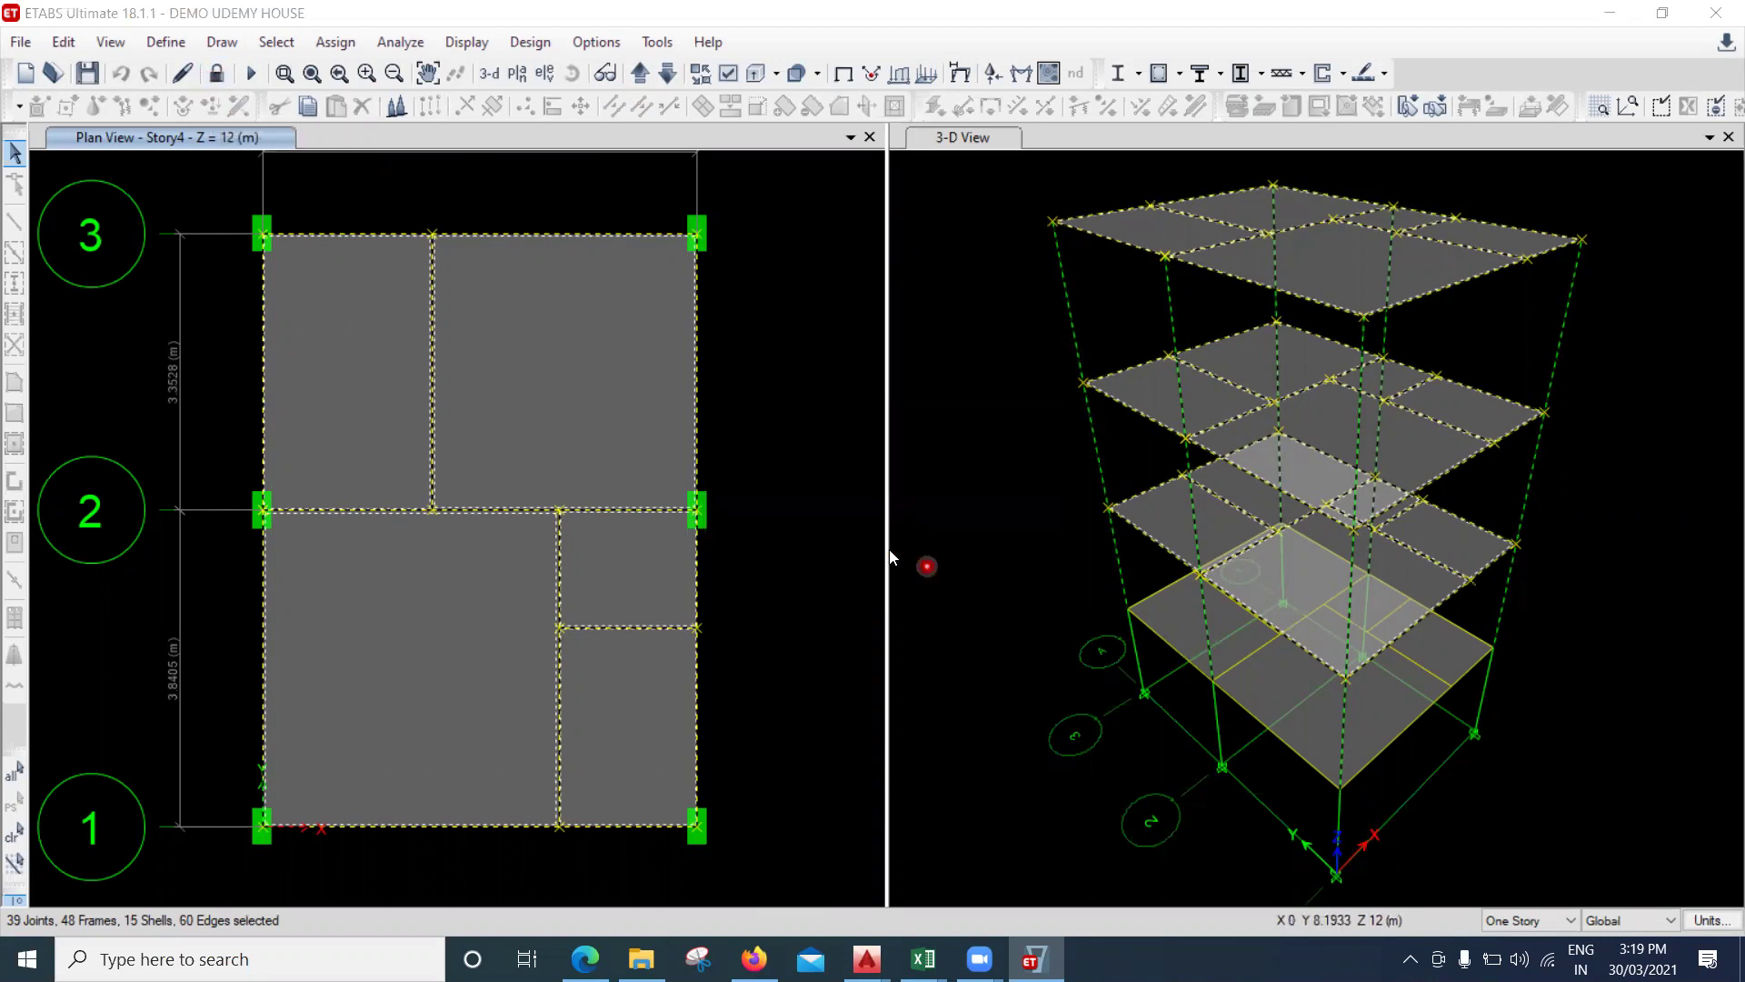
pyautogui.press('Delete')
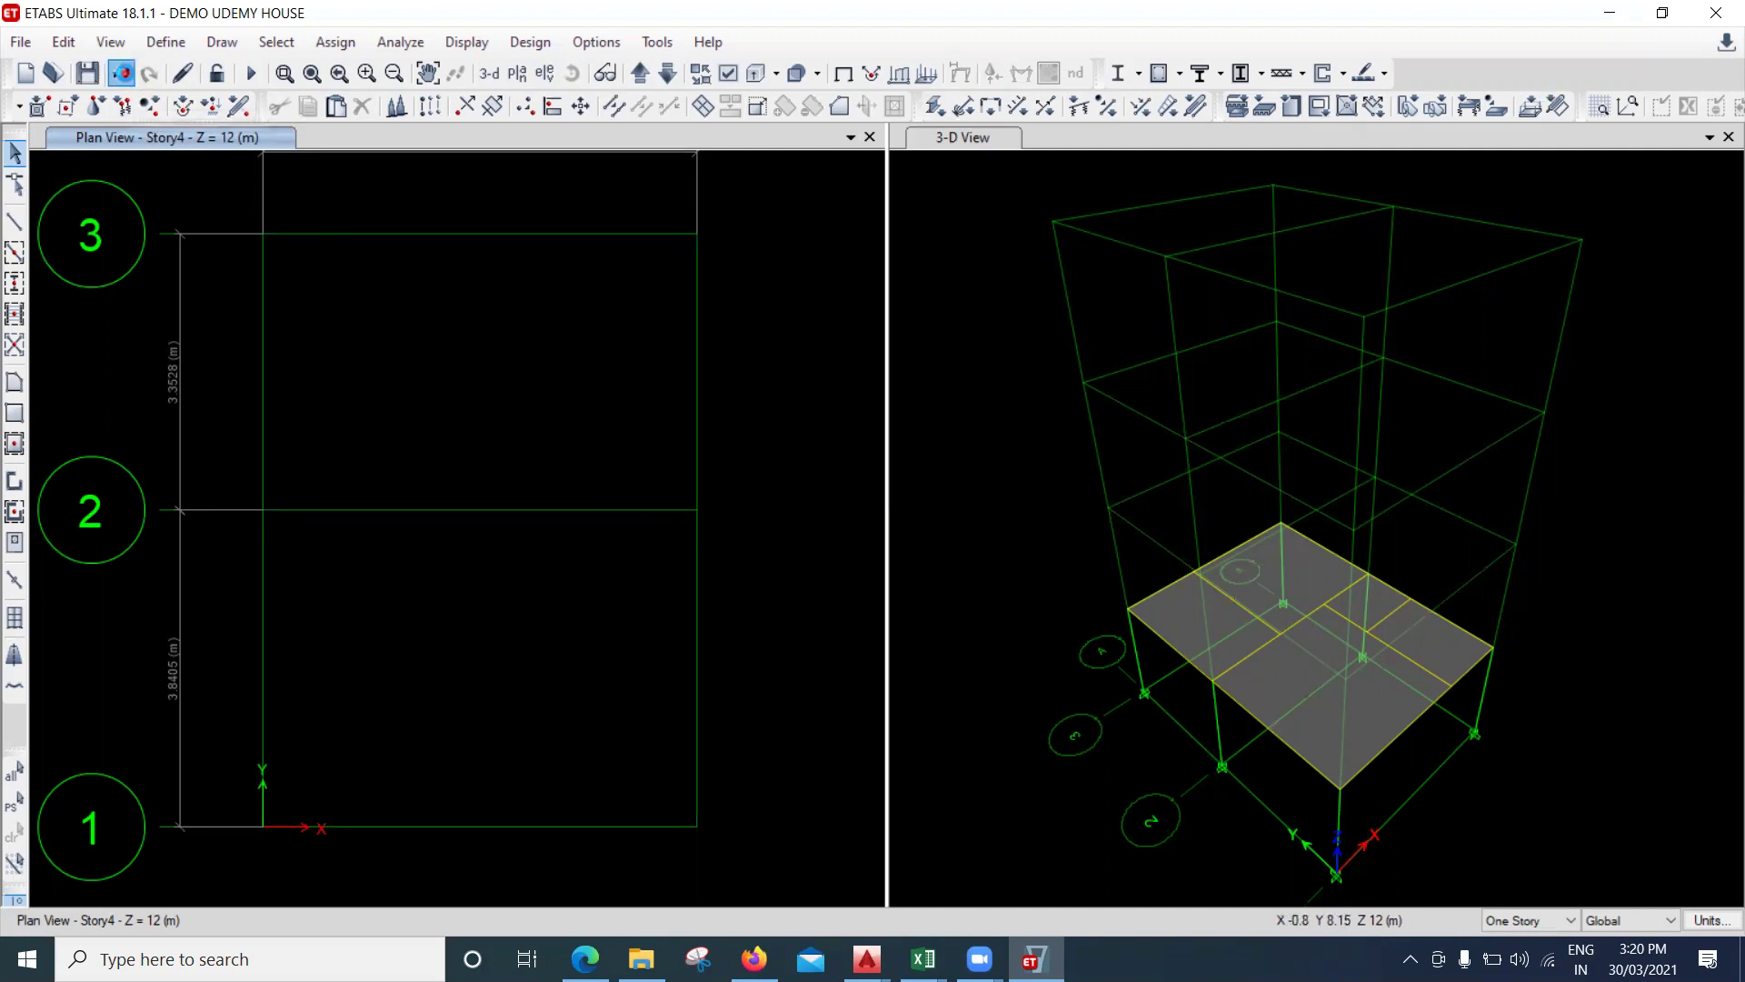
# Undo the deletion of the objects on the three upper stories.
pyautogui.click(123, 74)
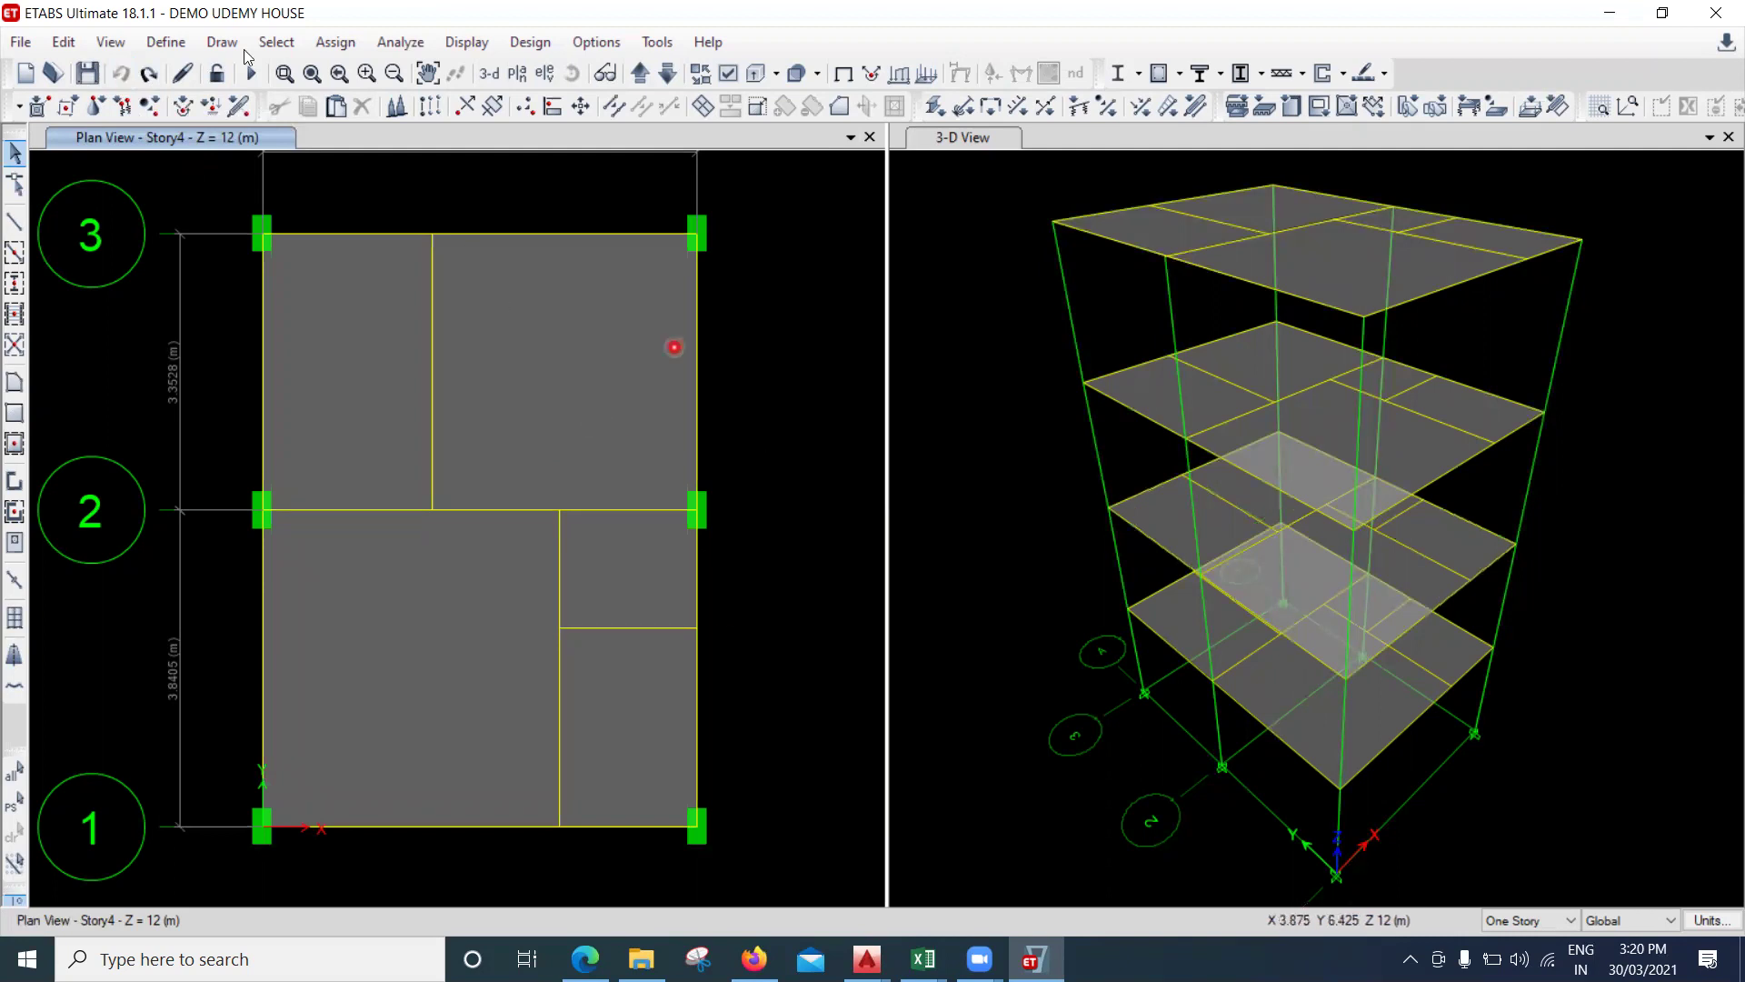
# Add two more stories above Story4 in the story and grid system data.
pyautogui.click(67, 43)
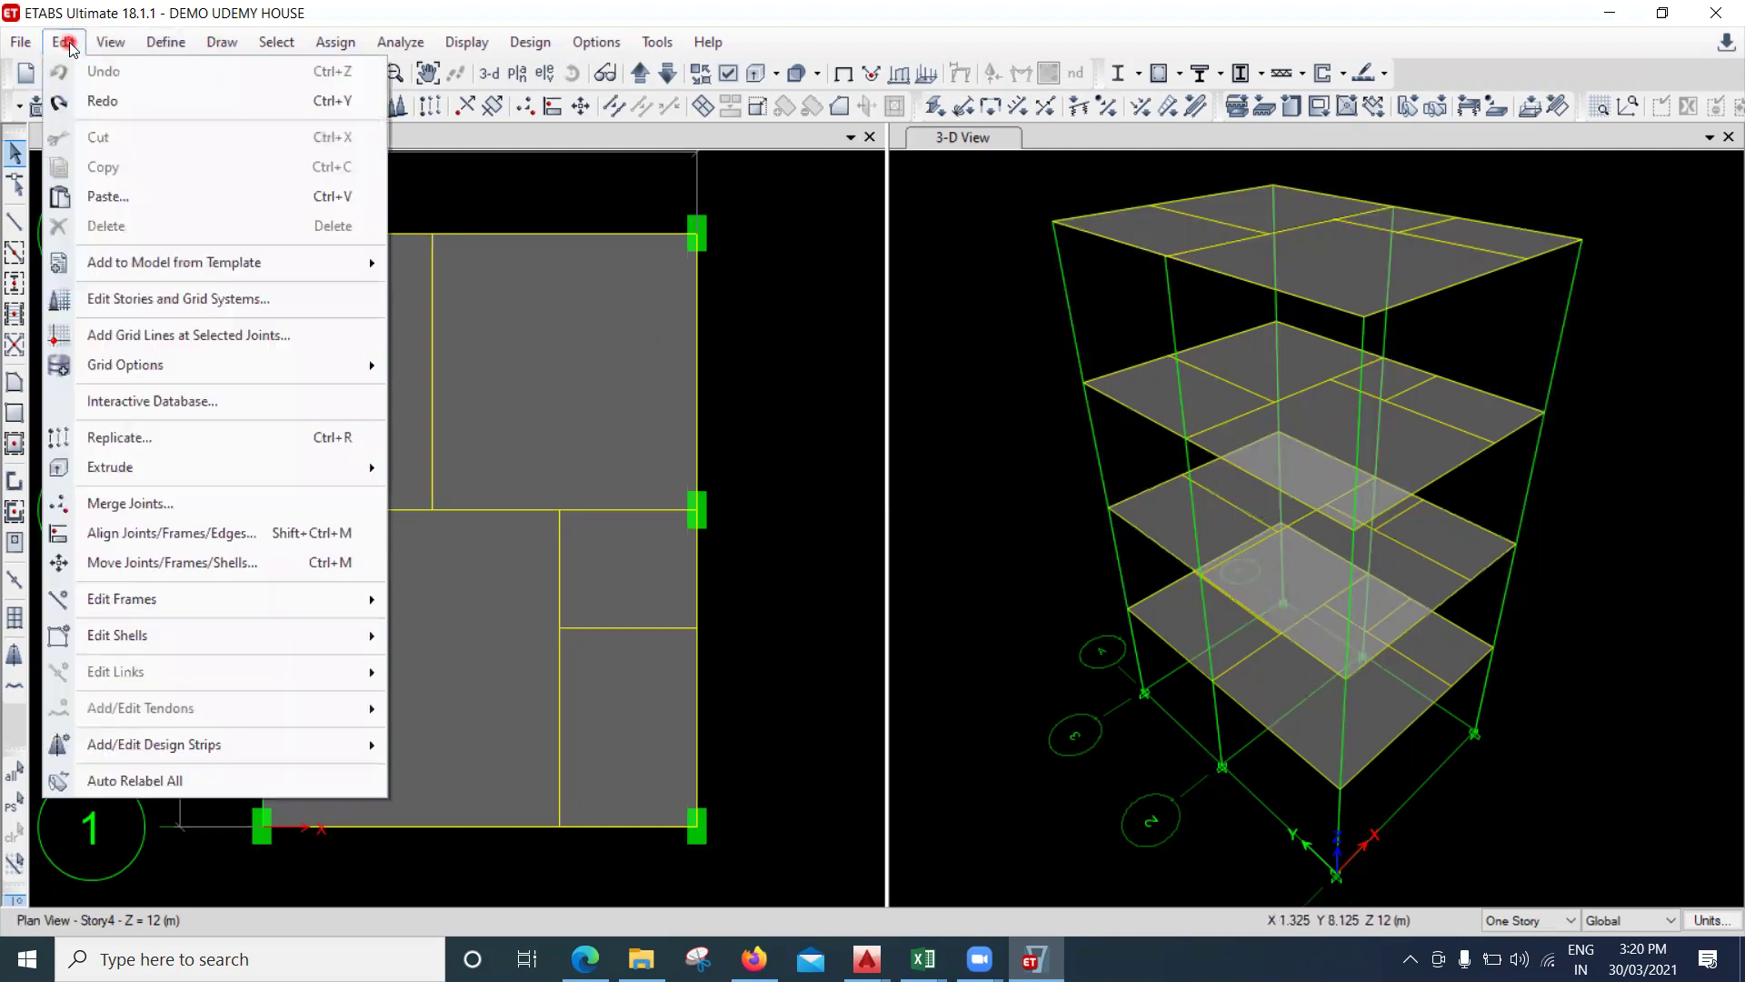
pyautogui.click(186, 299)
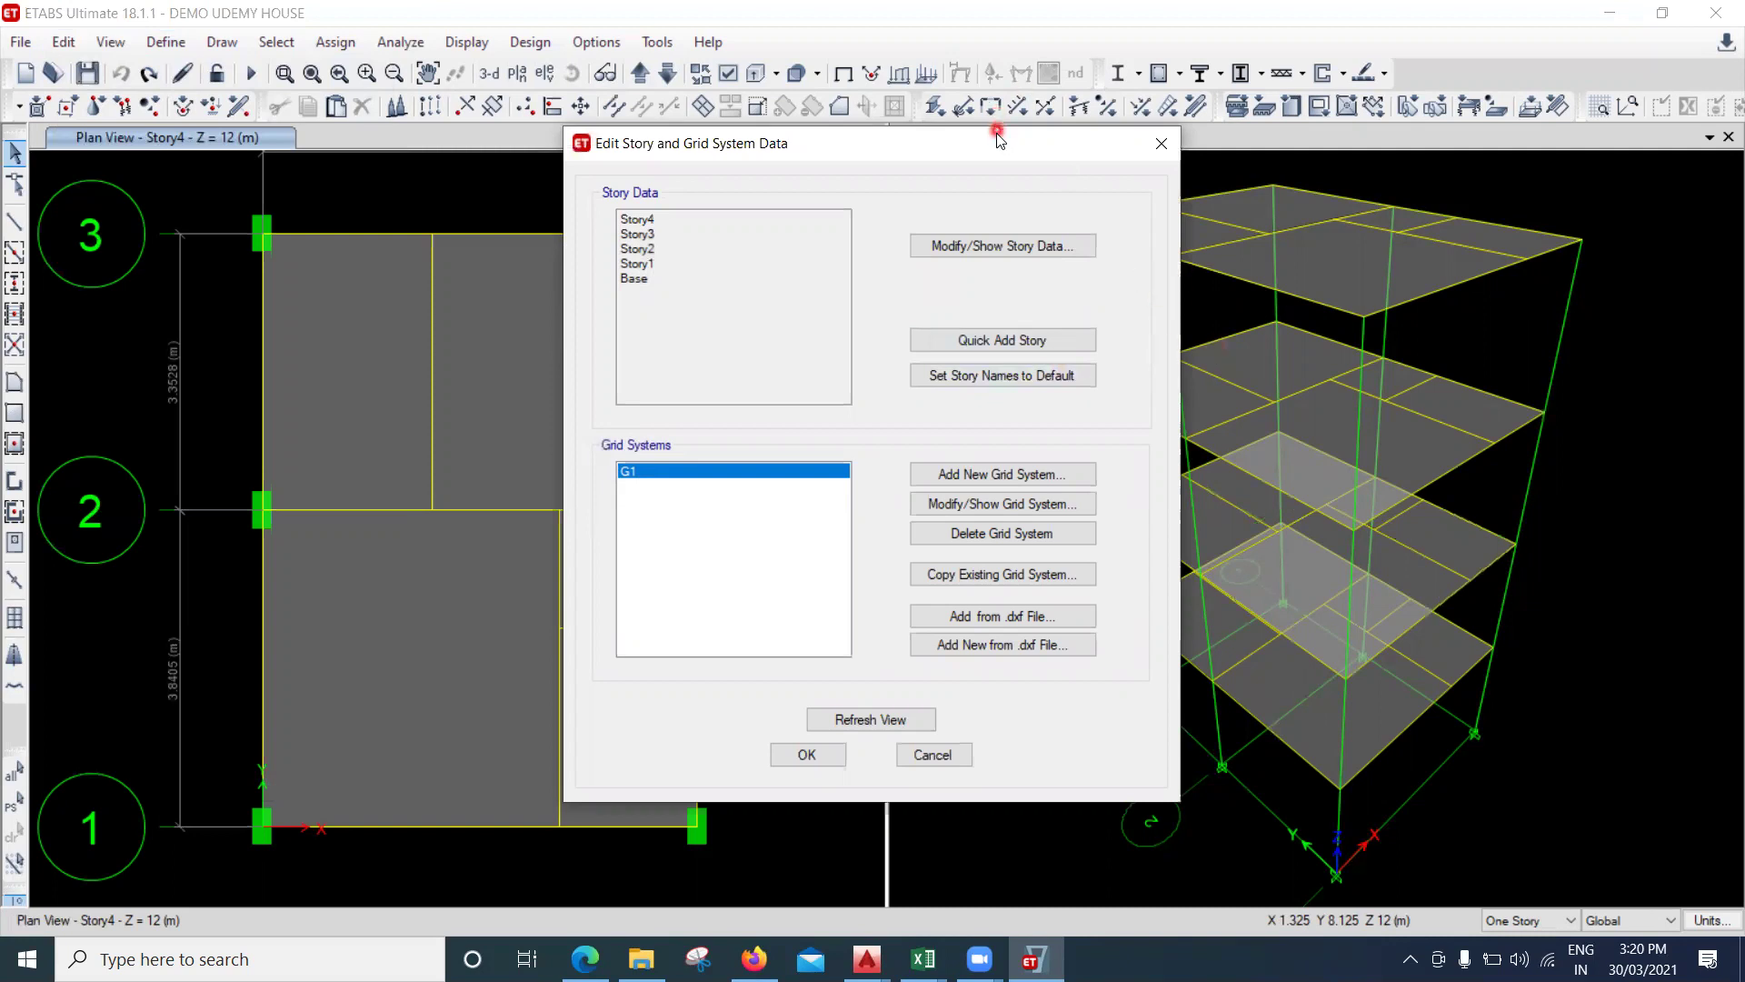
pyautogui.click(1019, 346)
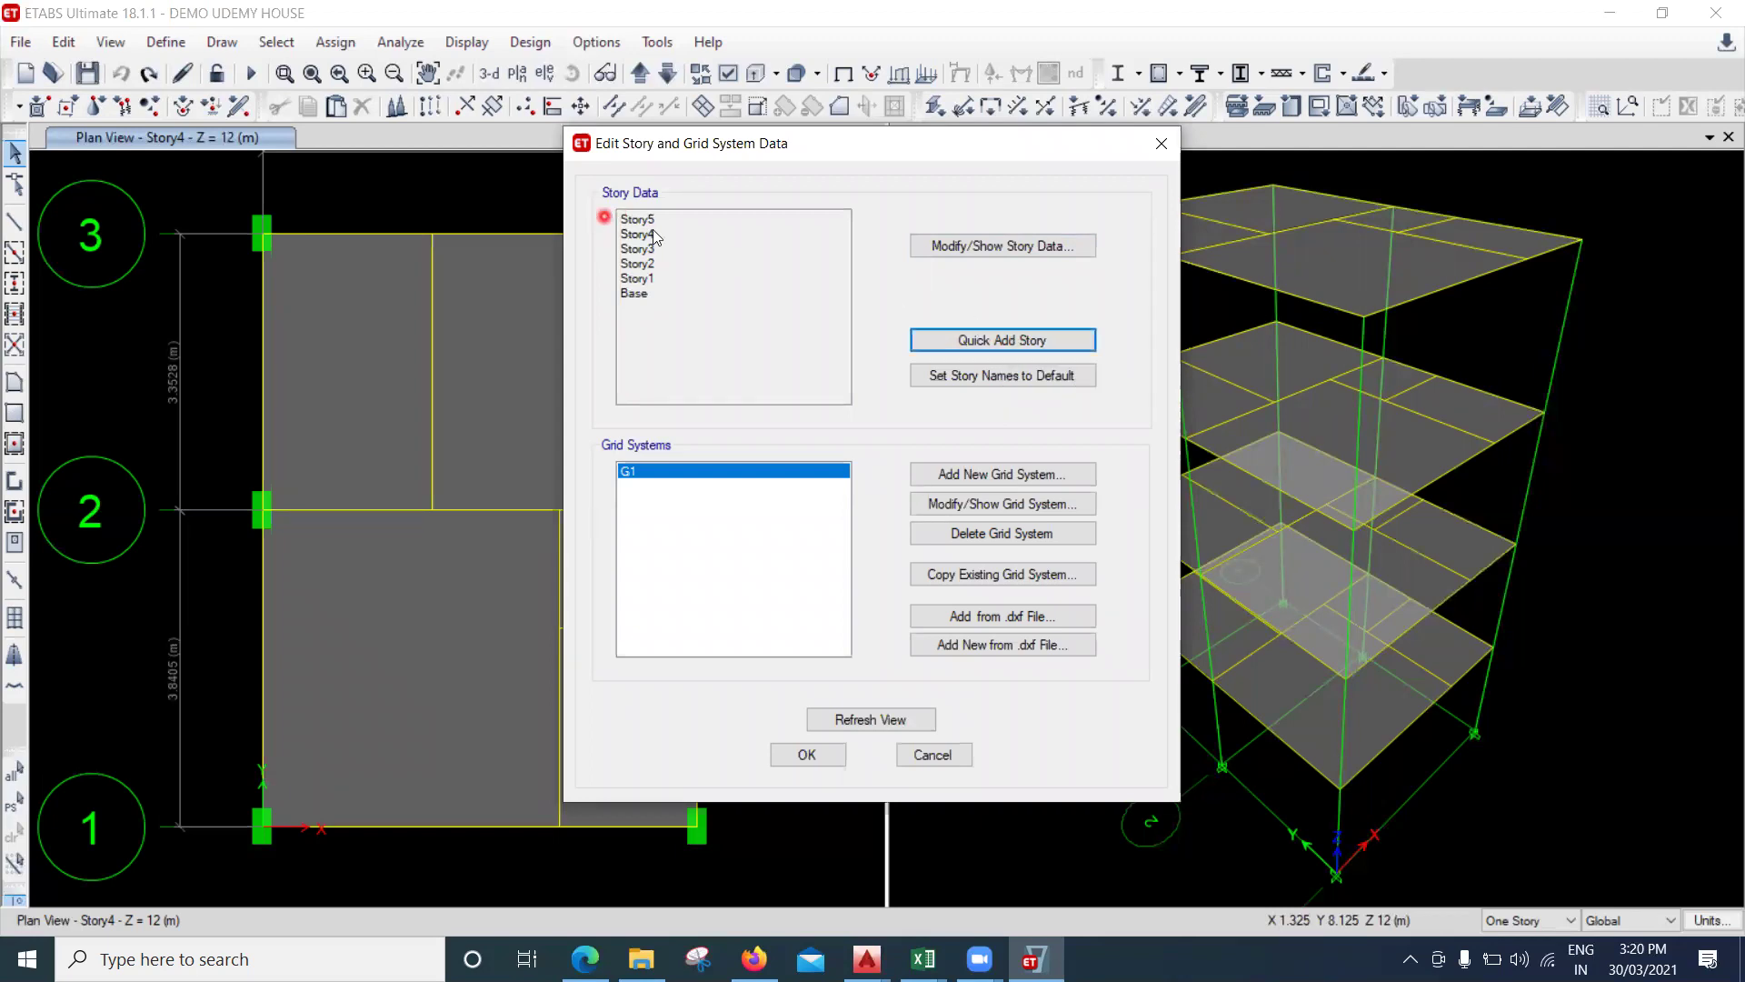
pyautogui.click(1002, 341)
# In the story data, rename Base as FOUNDATION and Story1 as PLINTH LEVEL.
pyautogui.click(1023, 251)
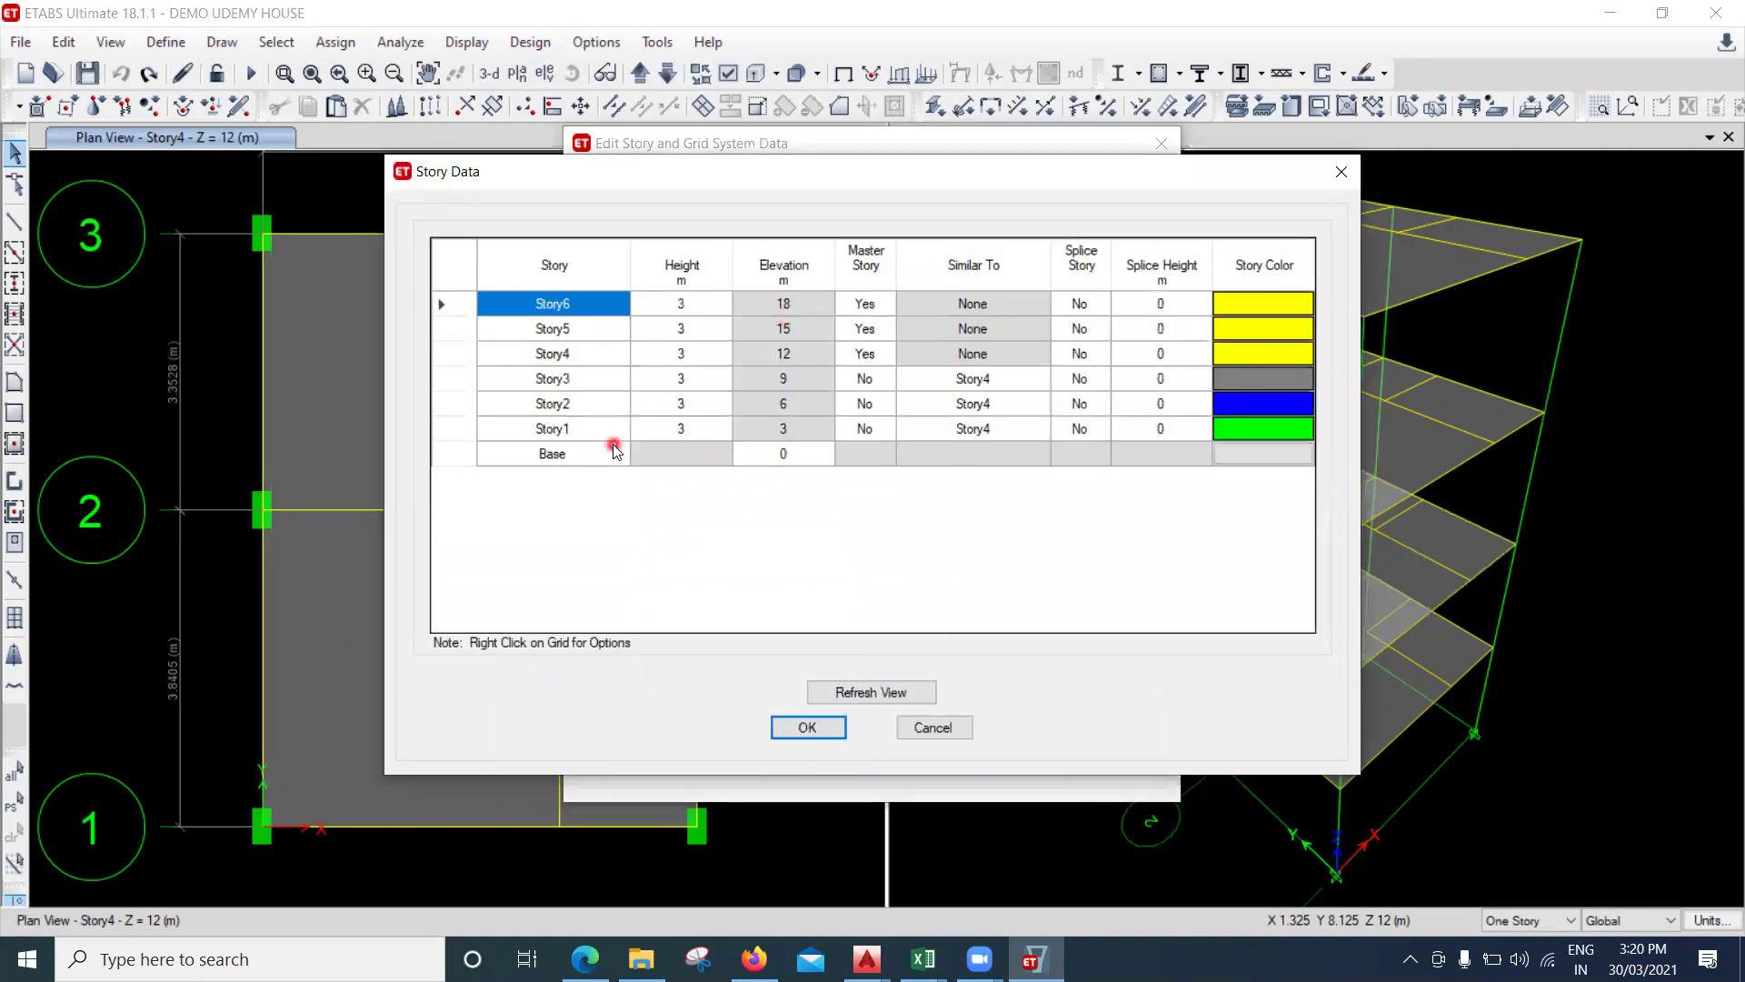
pyautogui.click(613, 445)
pyautogui.press('BackSpace')
pyautogui.write('FOUNDATI')
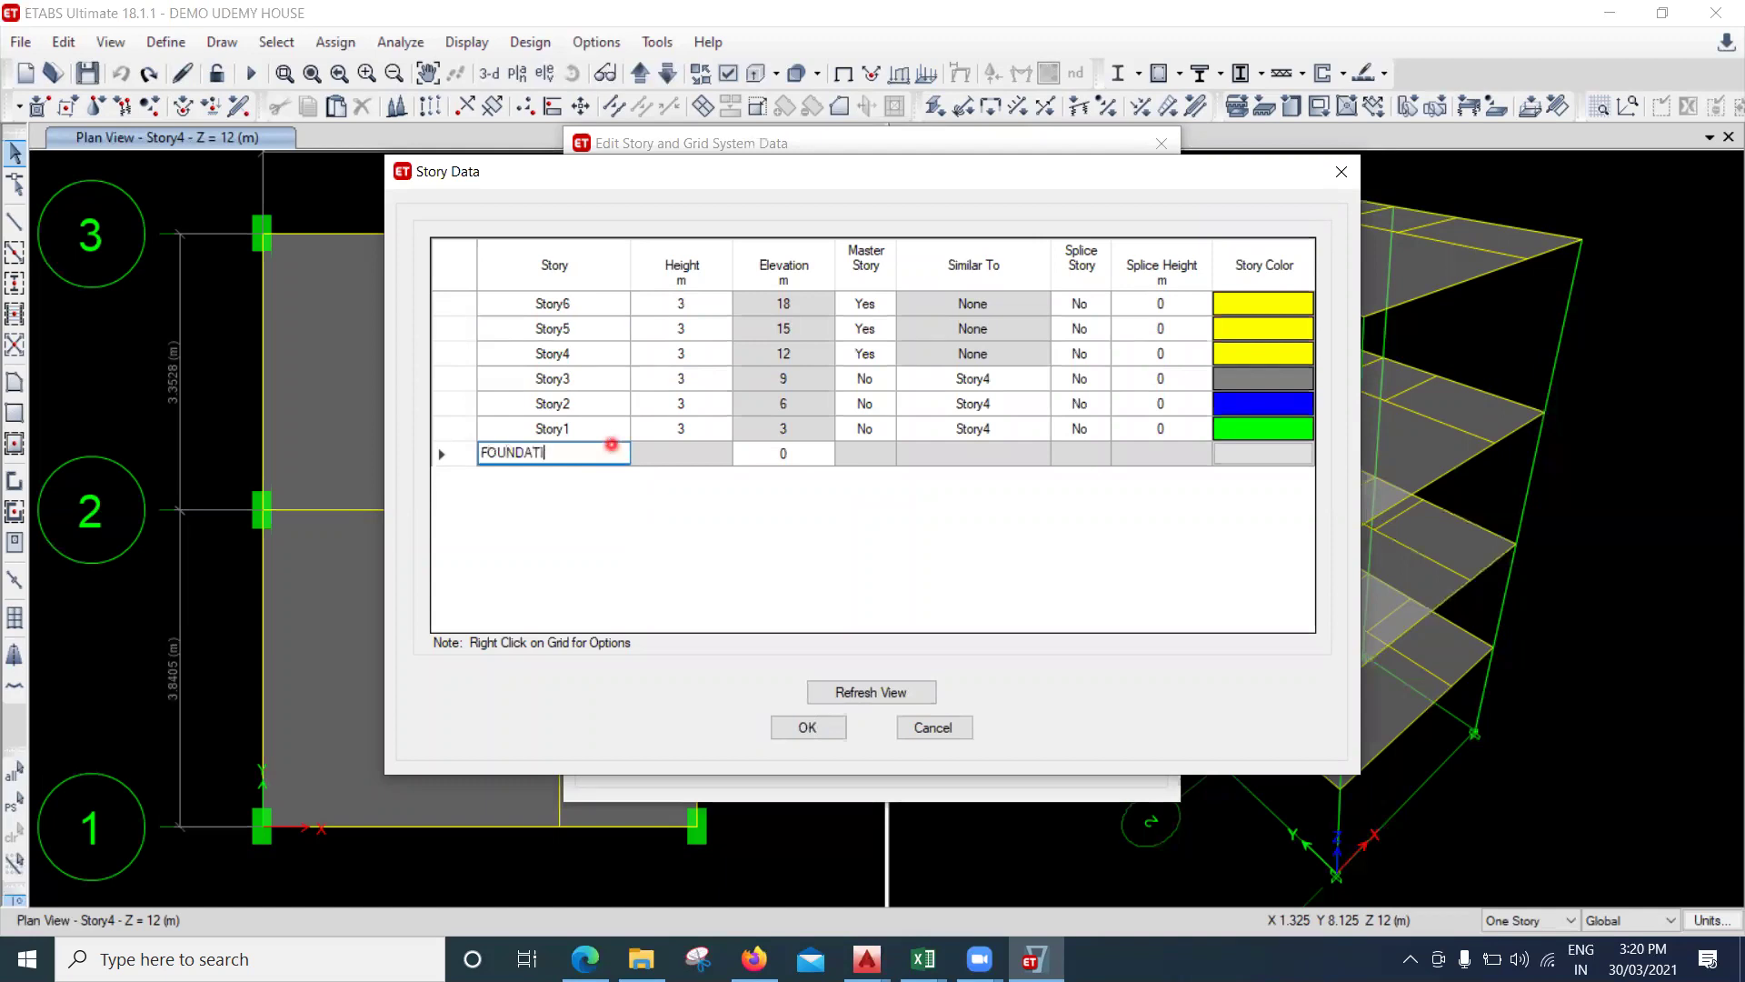
pyautogui.write('ON')
pyautogui.click(606, 423)
pyautogui.press('BackSpace')
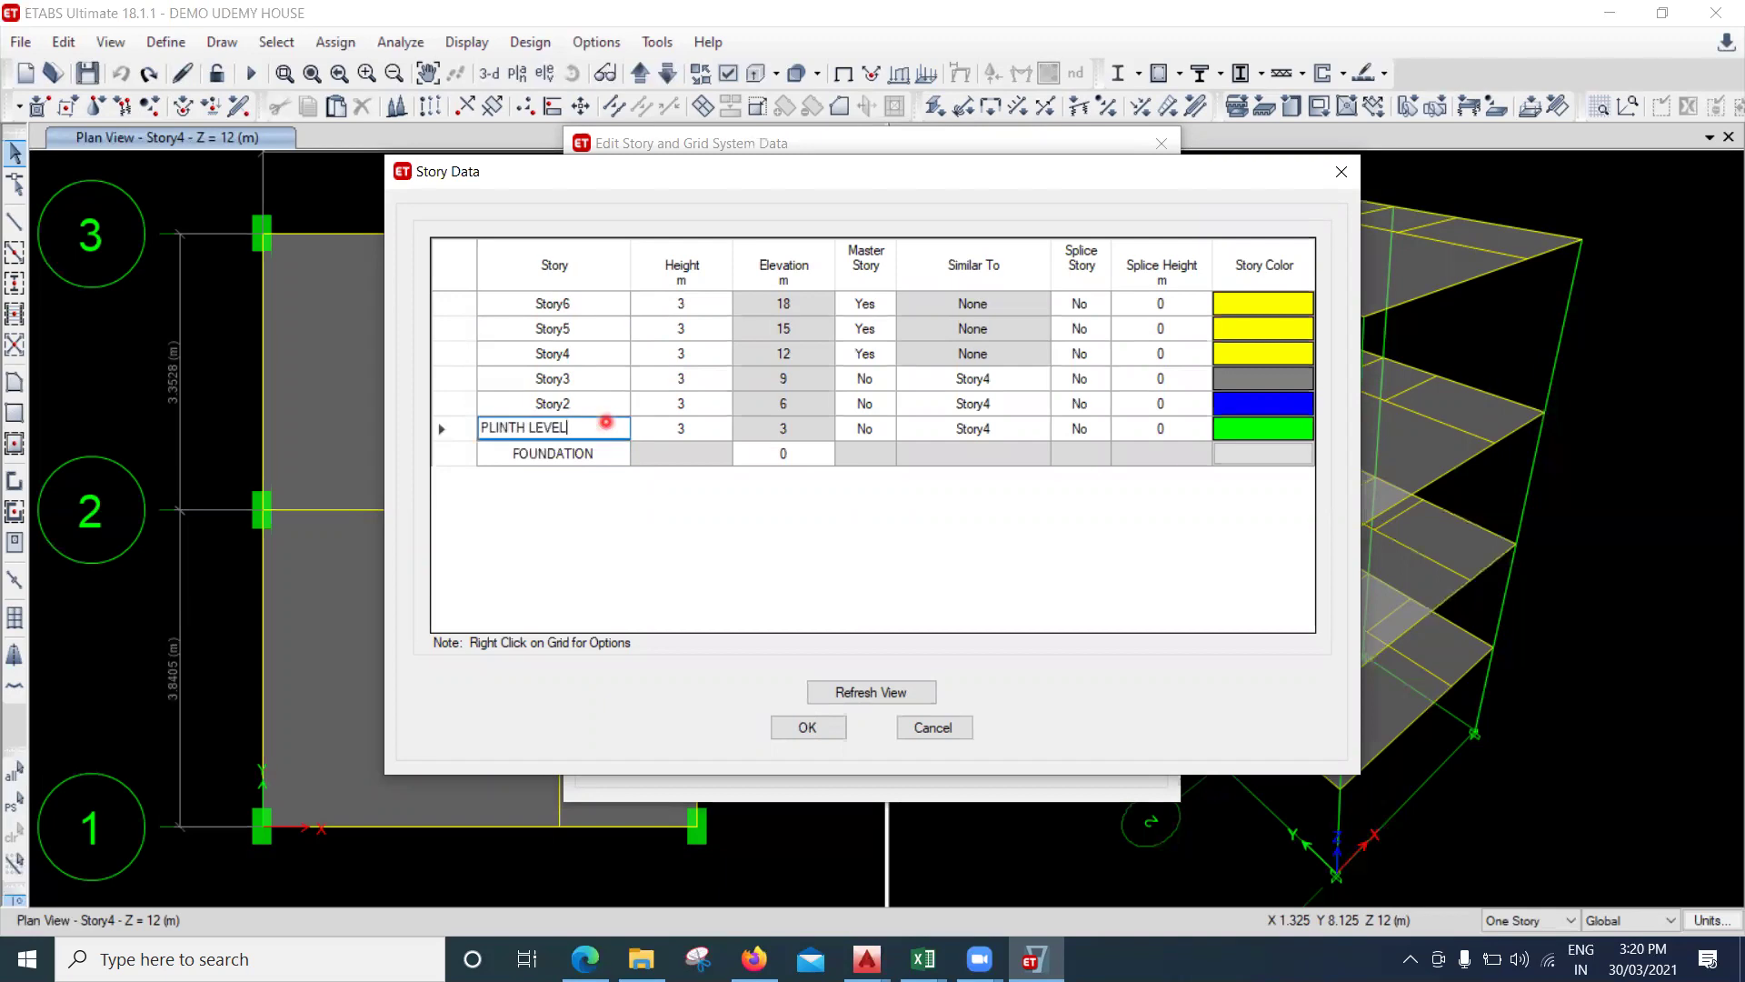
pyautogui.write('PLINTH LEVEL')
# Rename Story2 as FIRST FLOOR and Story3 as SECOND FLOOR.
pyautogui.click(611, 401)
pyautogui.press('BackSpace')
pyautogui.write('FIRST FLOOR')
pyautogui.click(603, 378)
pyautogui.write('SE')
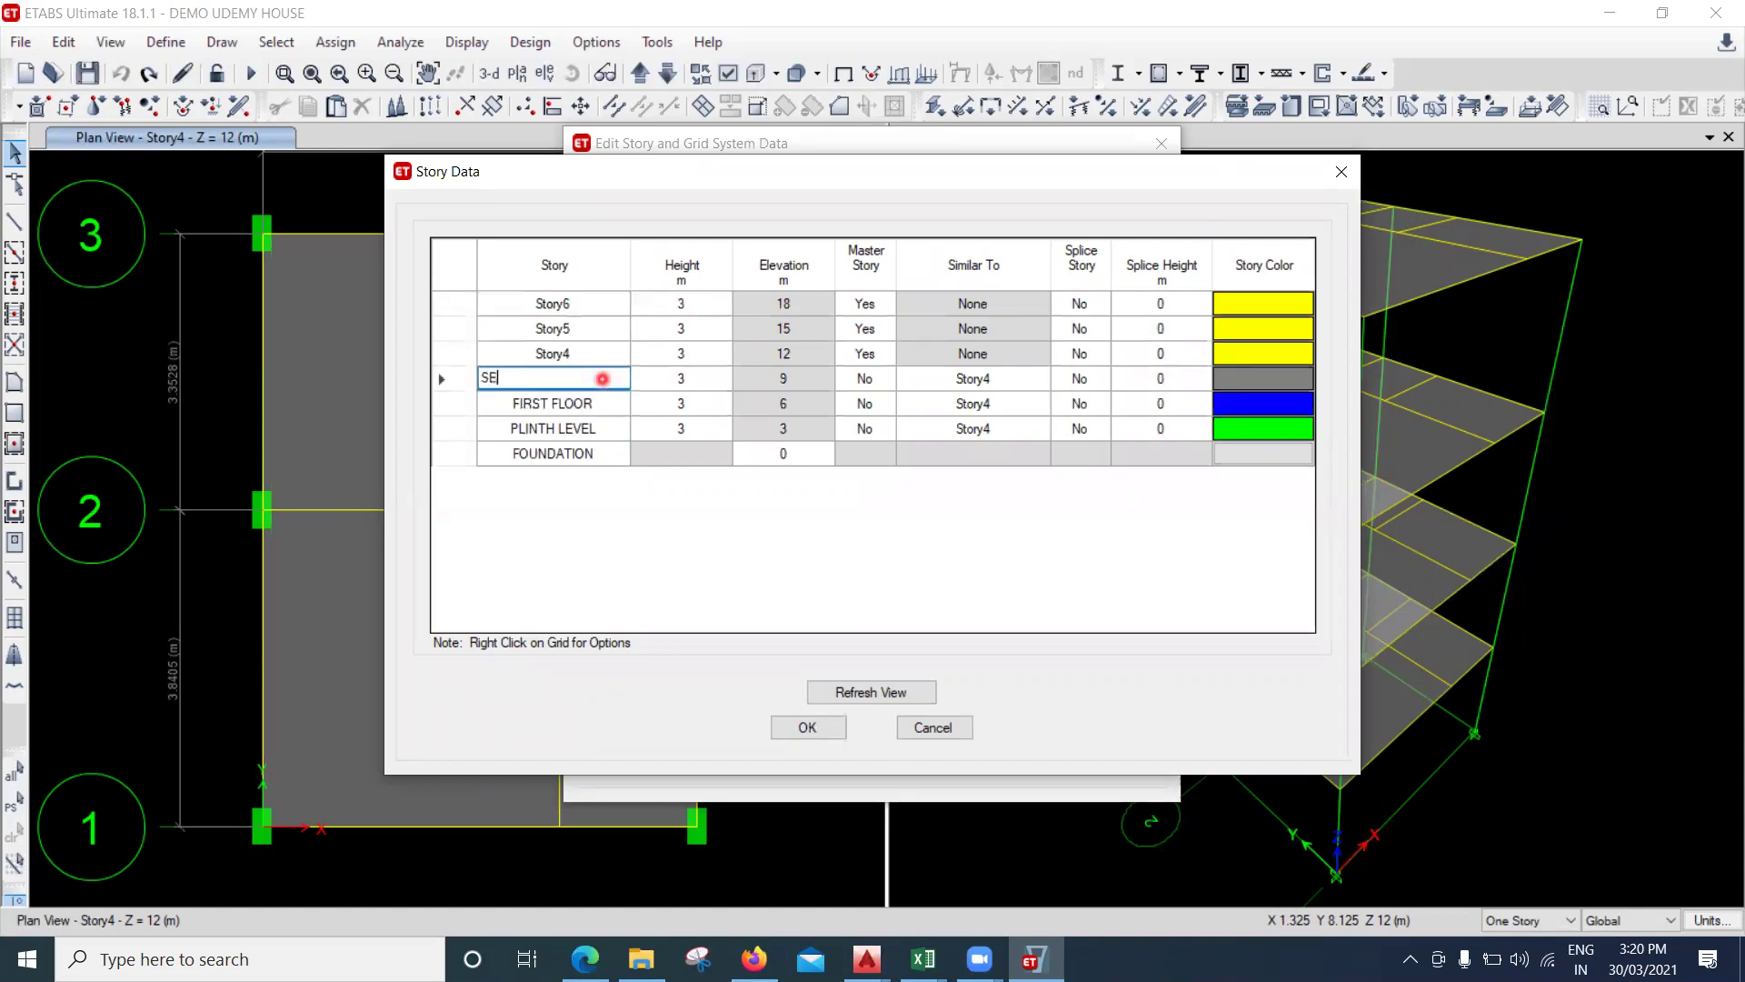
pyautogui.write('COND FLOOR')
# Rename Story4 as 3RD FLOOR and Story5 as TERRCAE.
pyautogui.click(586, 354)
pyautogui.write('3RD FLOOR')
pyautogui.click(593, 332)
pyautogui.write('TERRCAE')
# Rename Story6 as ABOVE TERRCAE and apply the story changes to the model.
pyautogui.click(623, 299)
pyautogui.write('AB')
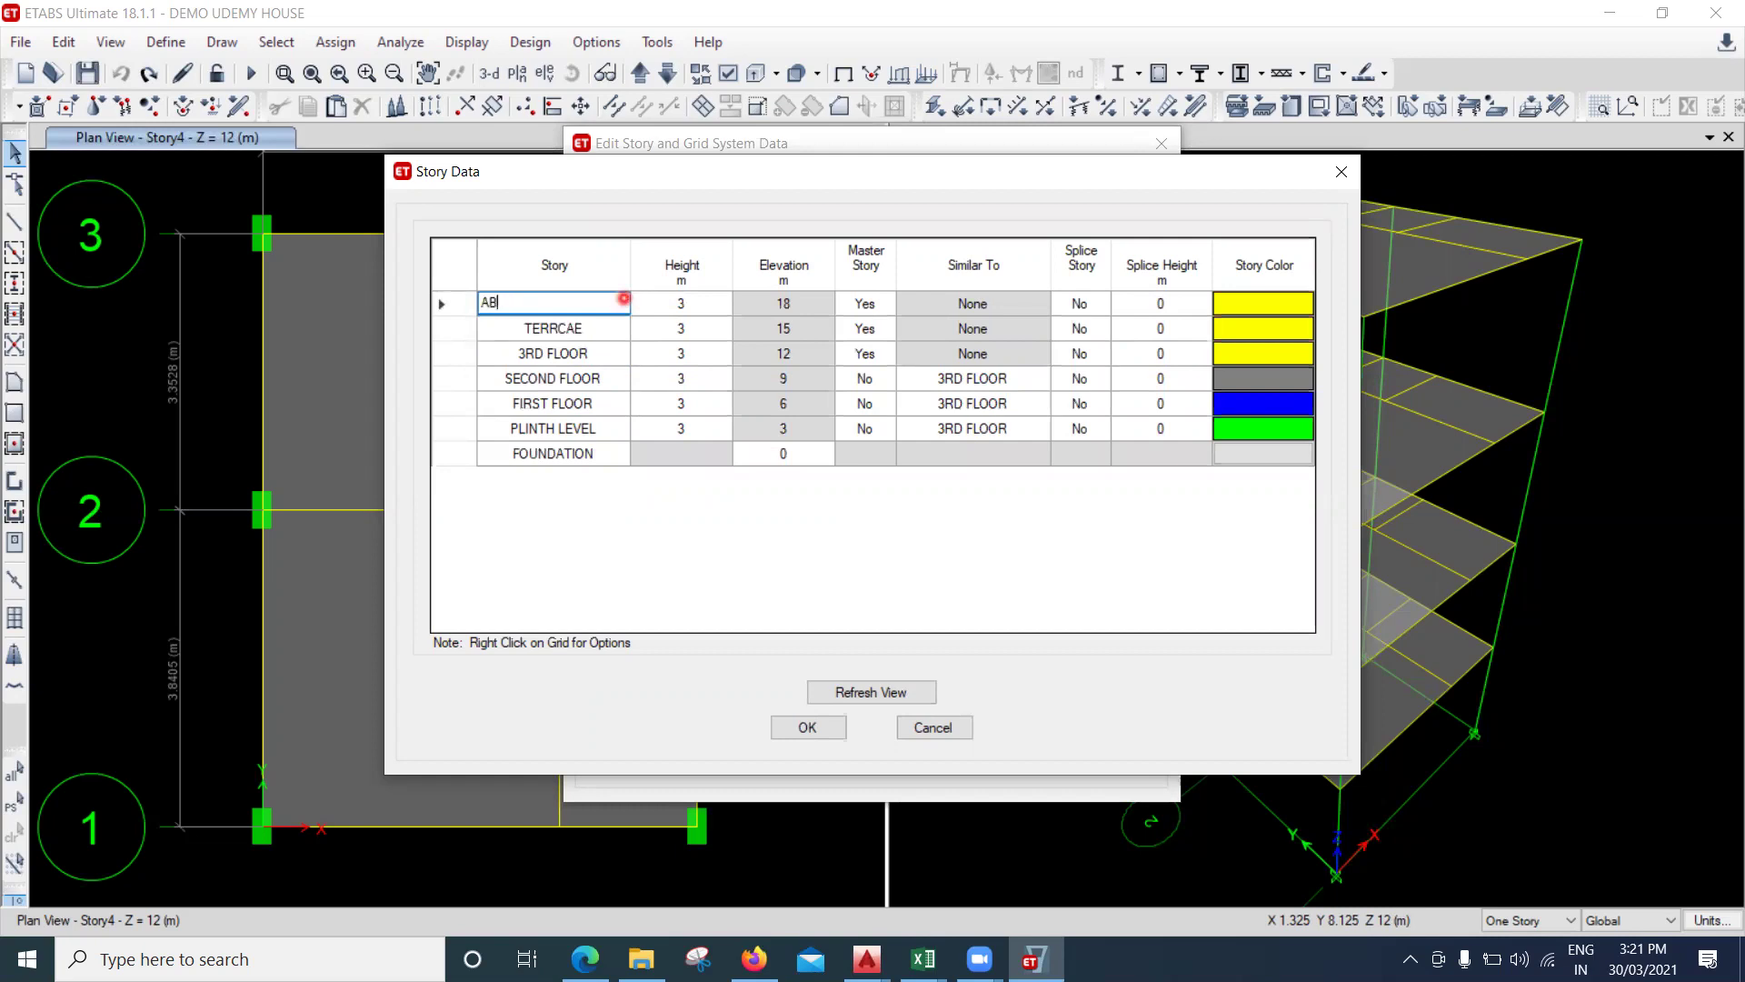
pyautogui.write('OVE TERRCAE')
pyautogui.click(828, 726)
pyautogui.click(829, 747)
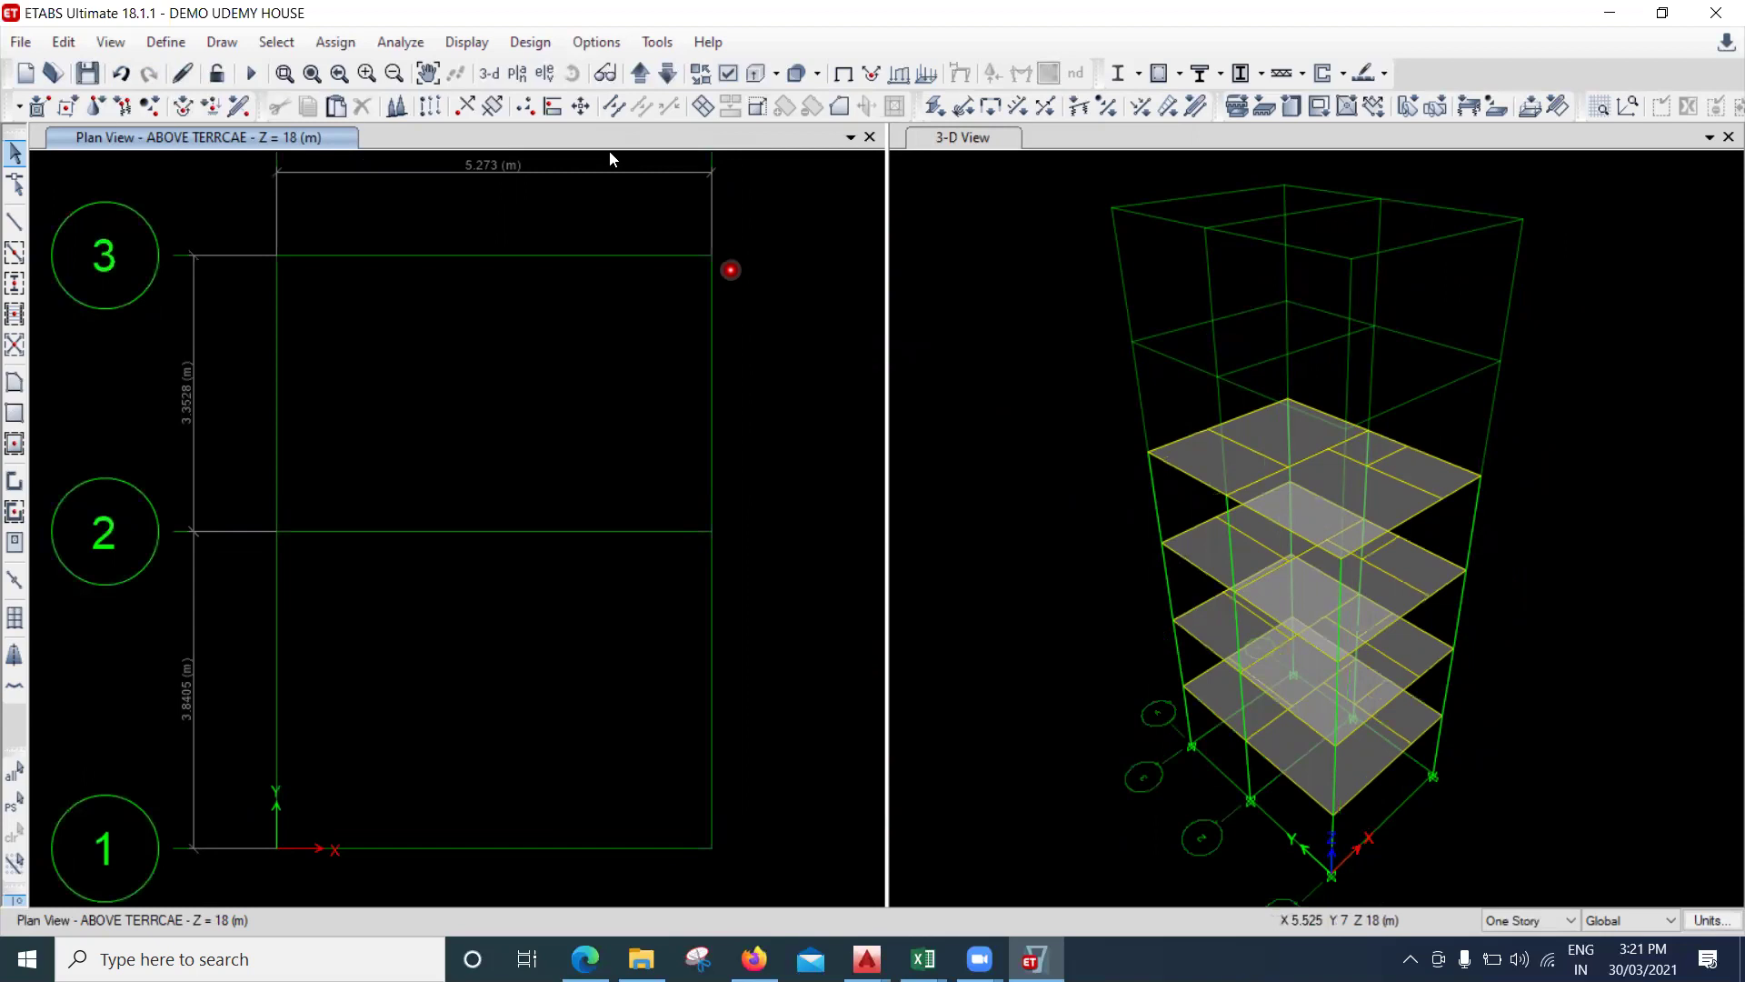
# Replicate the entire 3RD FLOOR structure onto the TERRCAE and ABOVE TERRCAE stories, keeping the original objects.
pyautogui.click(669, 74)
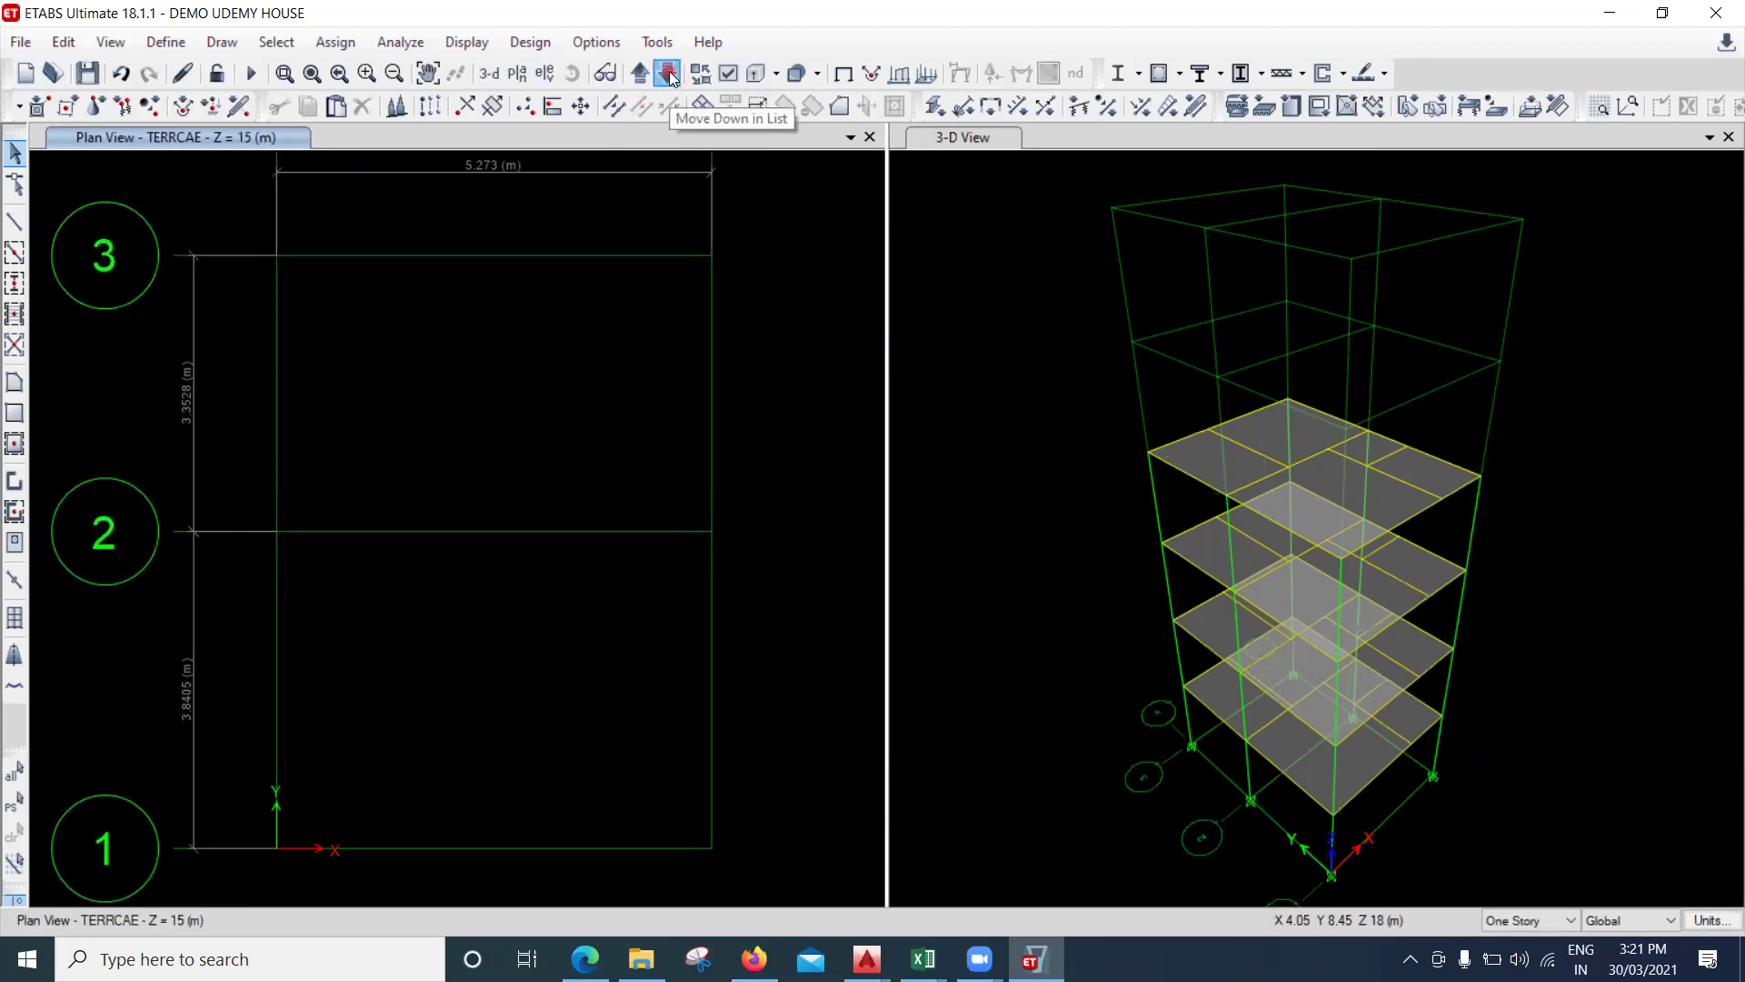
pyautogui.click(669, 73)
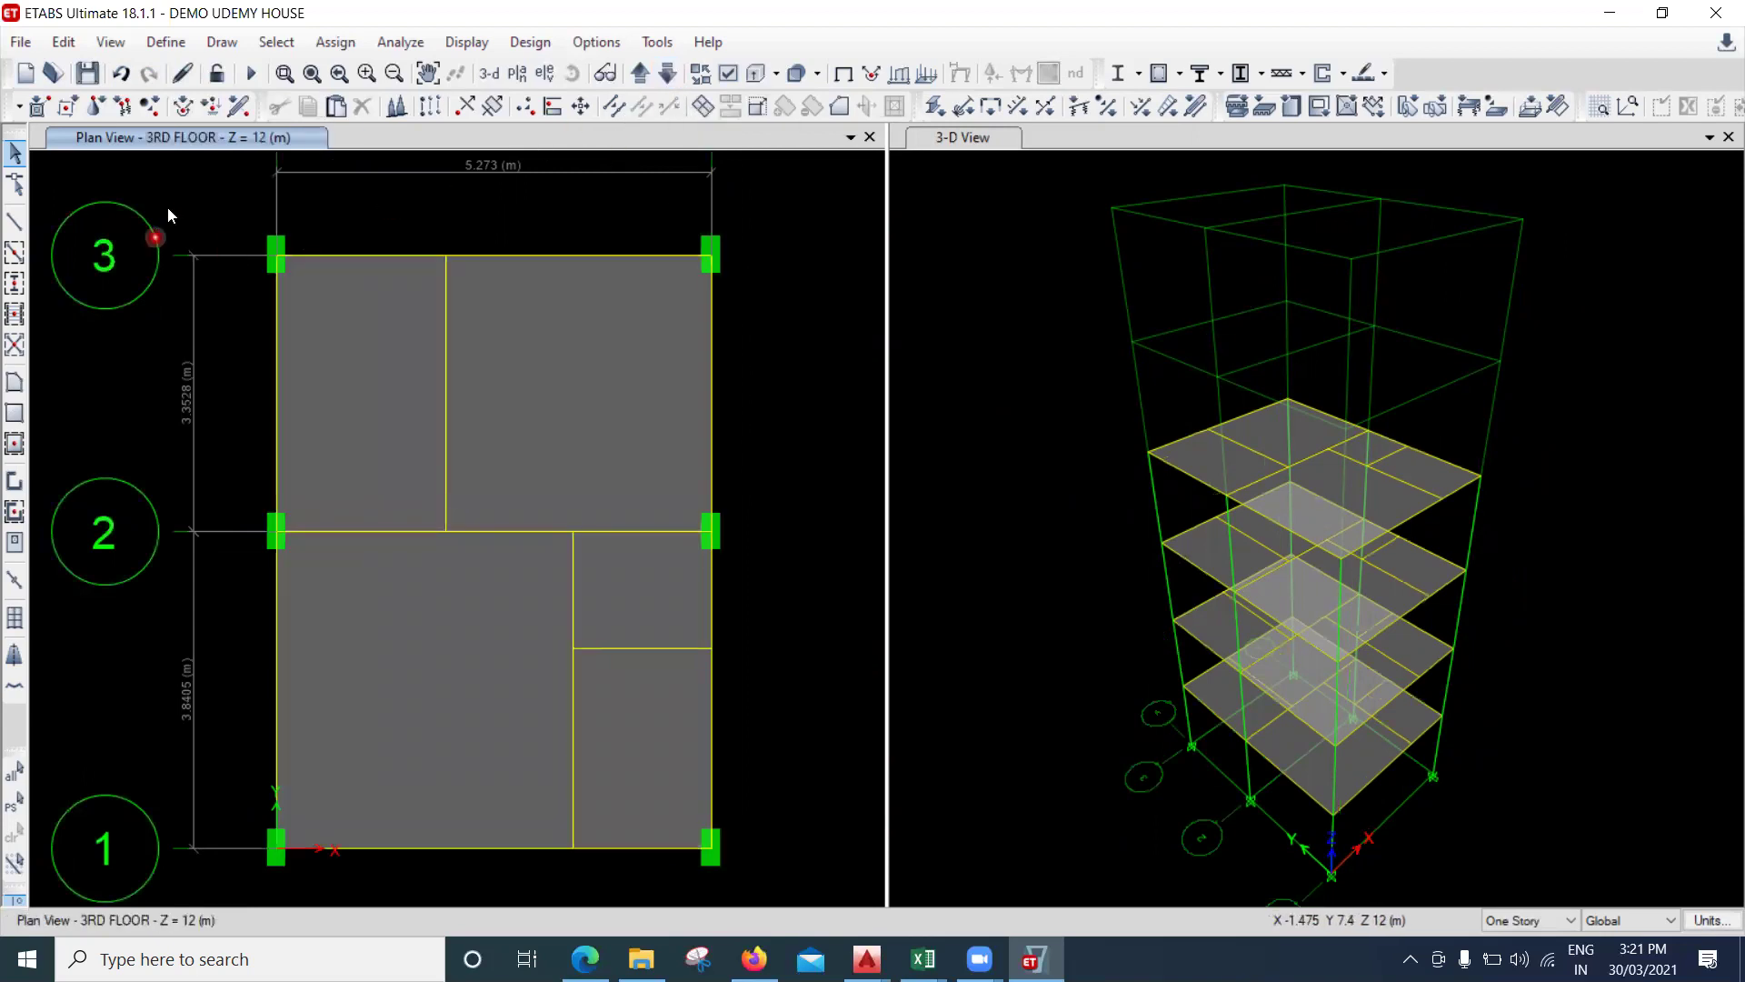
pyautogui.moveTo(187, 200); pyautogui.dragTo(491, 430)
pyautogui.moveTo(684, 664); pyautogui.dragTo(804, 875)
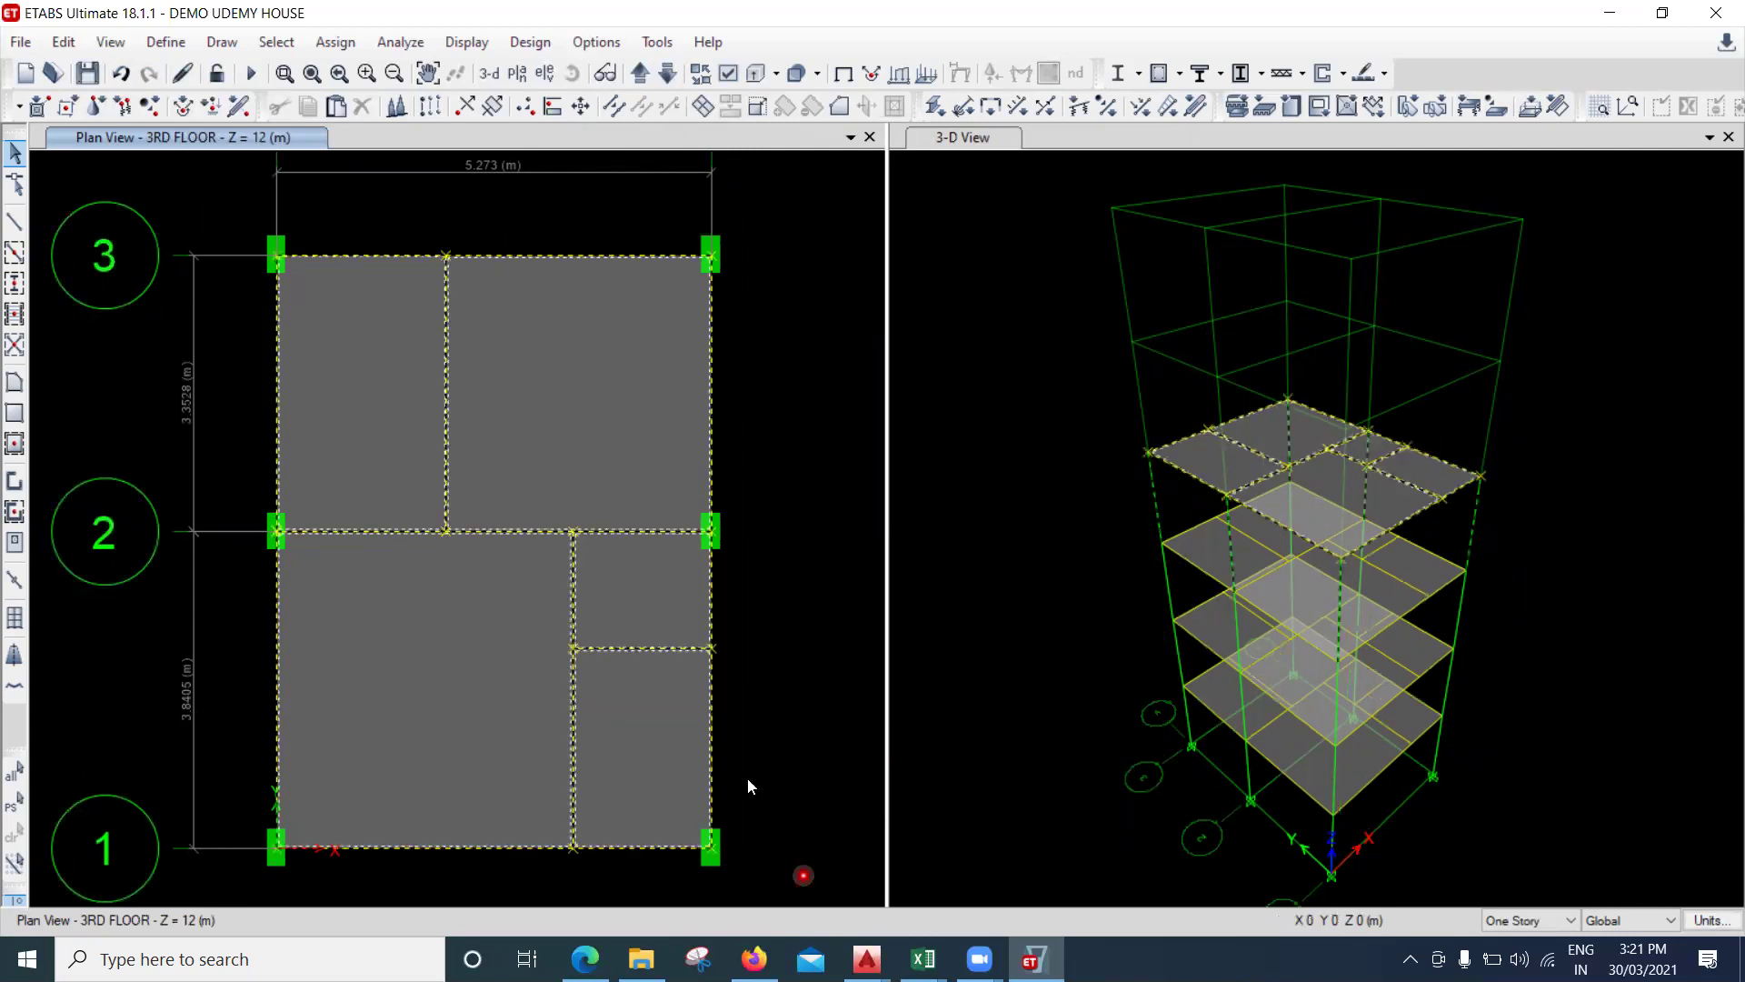
pyautogui.click(65, 43)
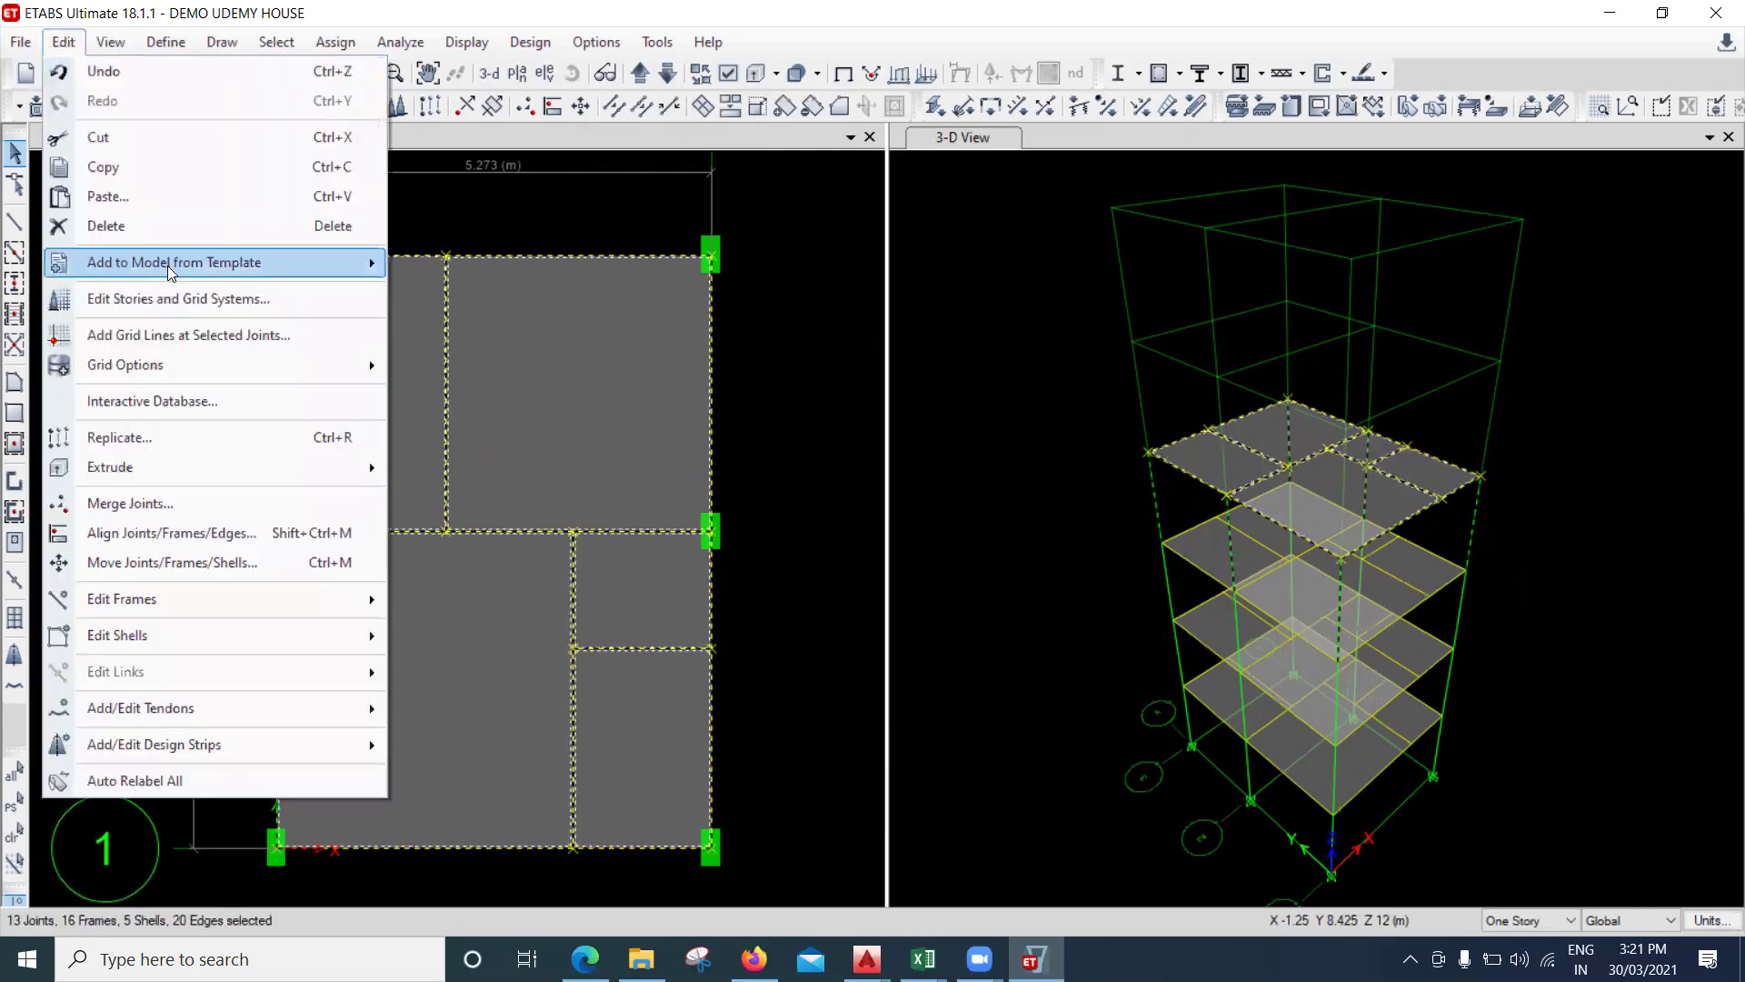
pyautogui.click(218, 432)
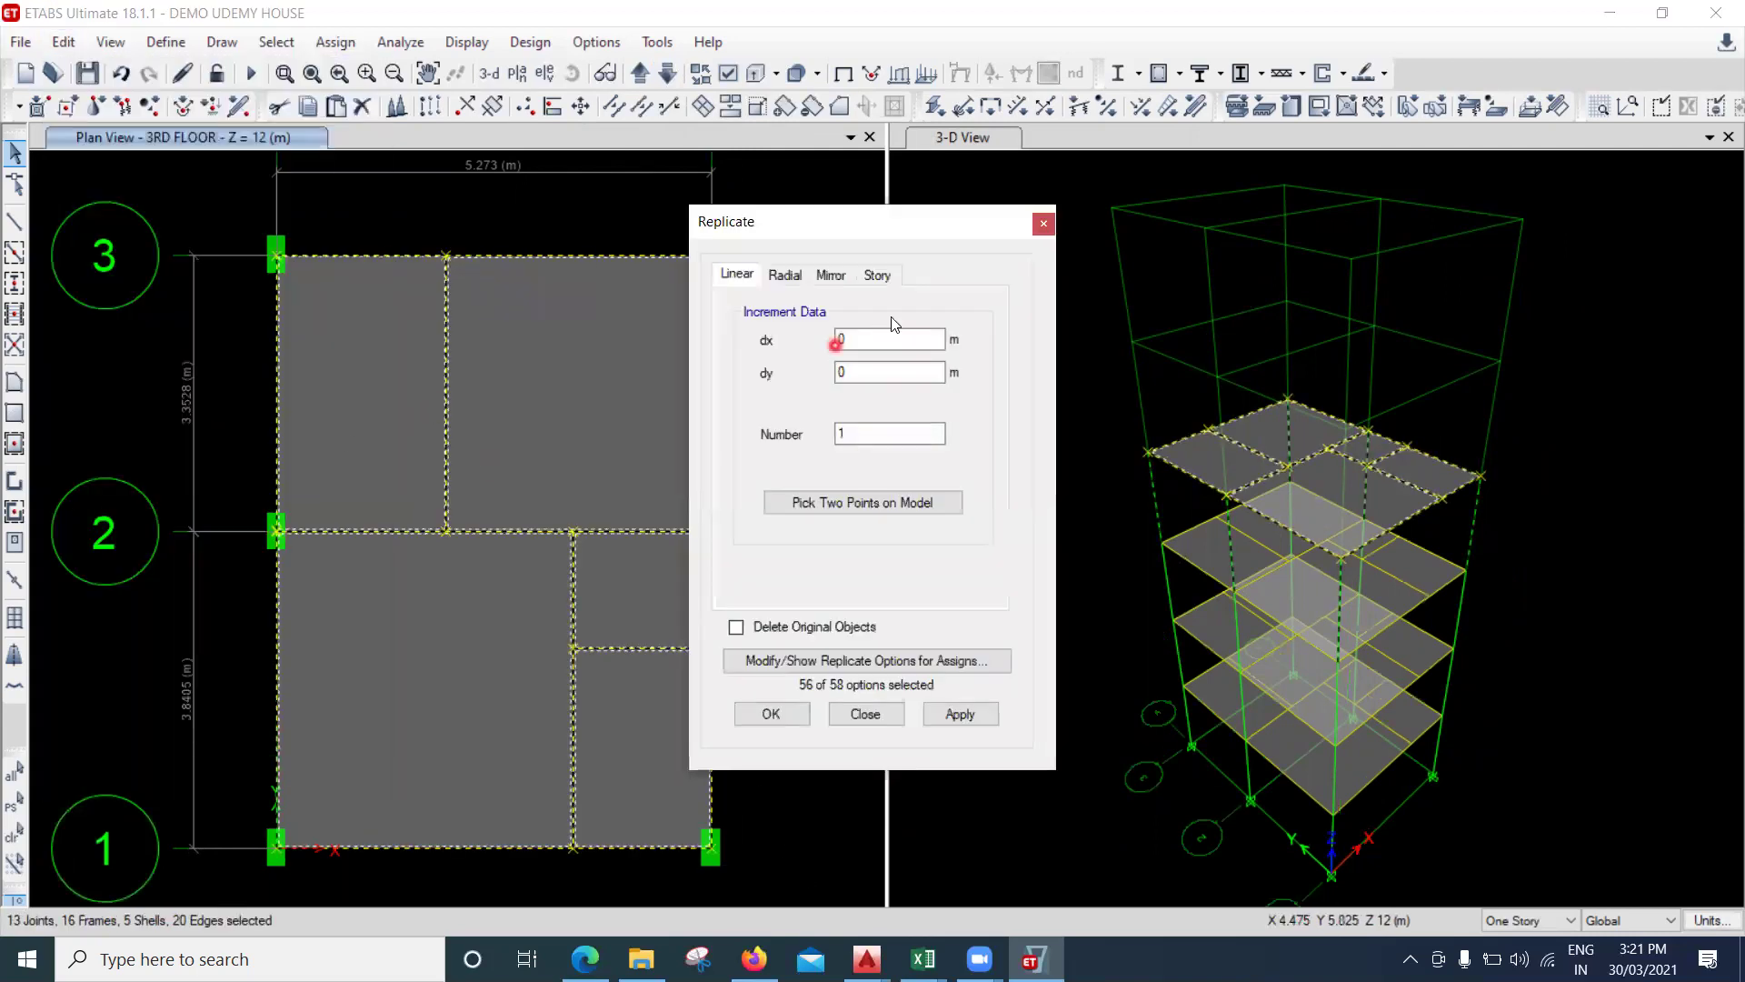
pyautogui.click(877, 273)
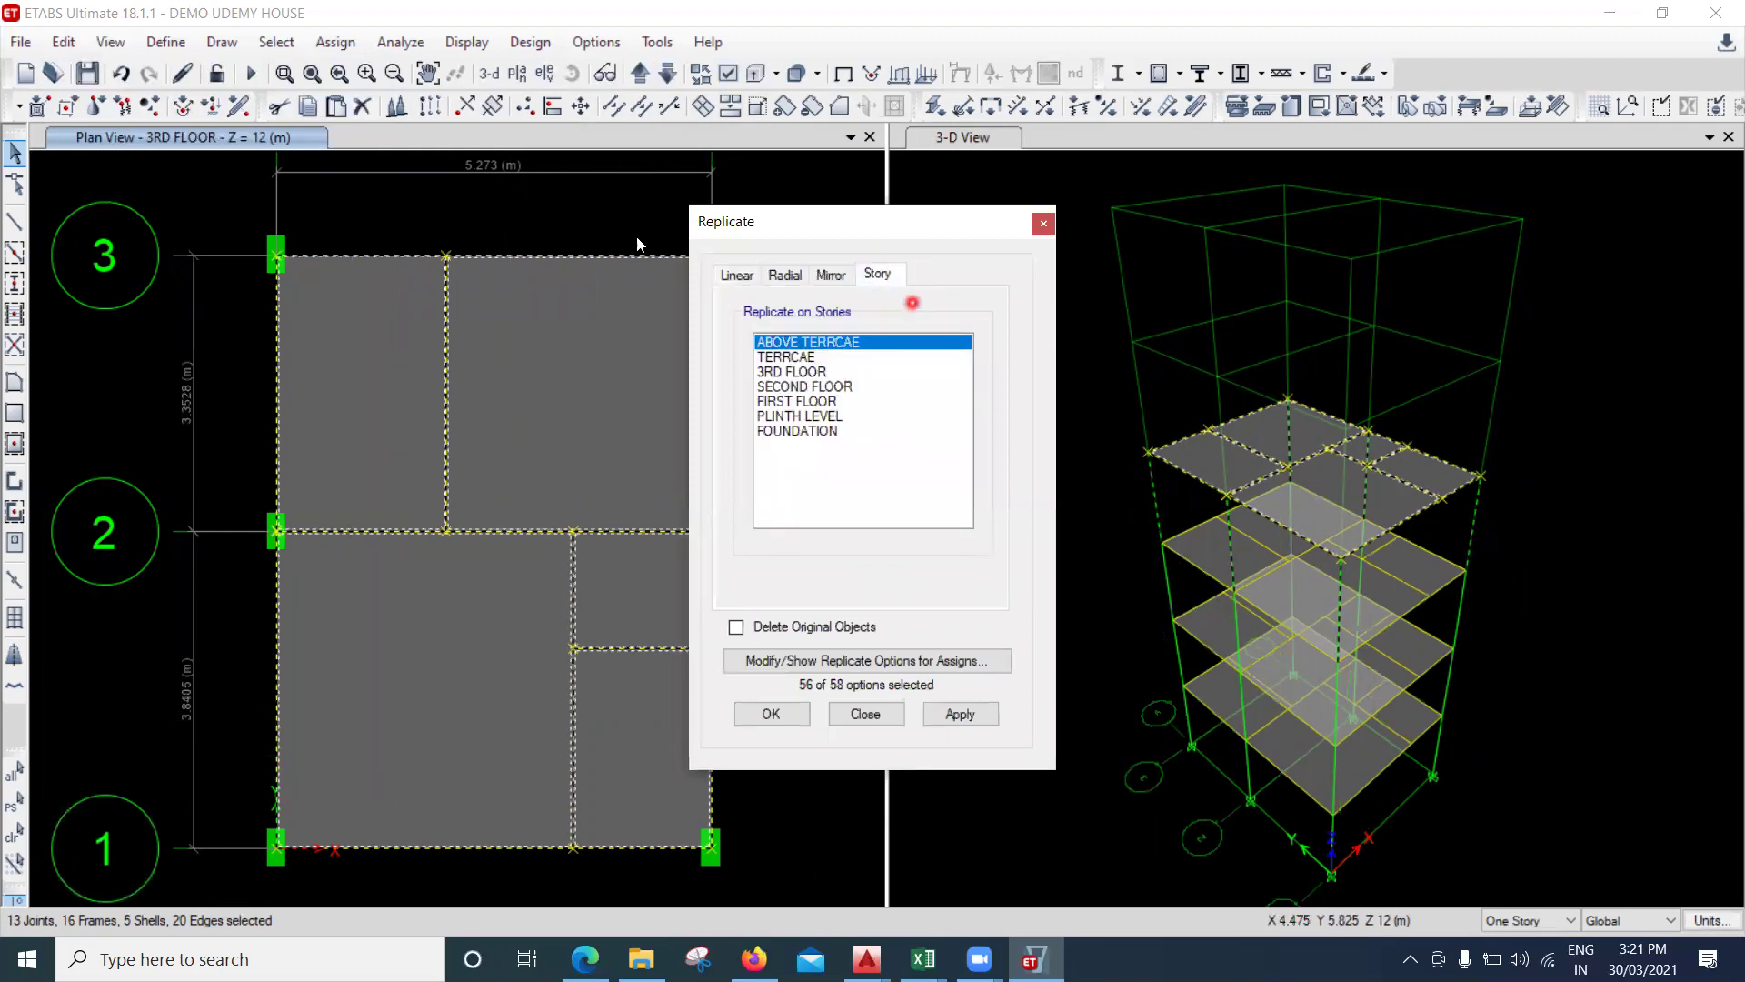
pyautogui.click(824, 394)
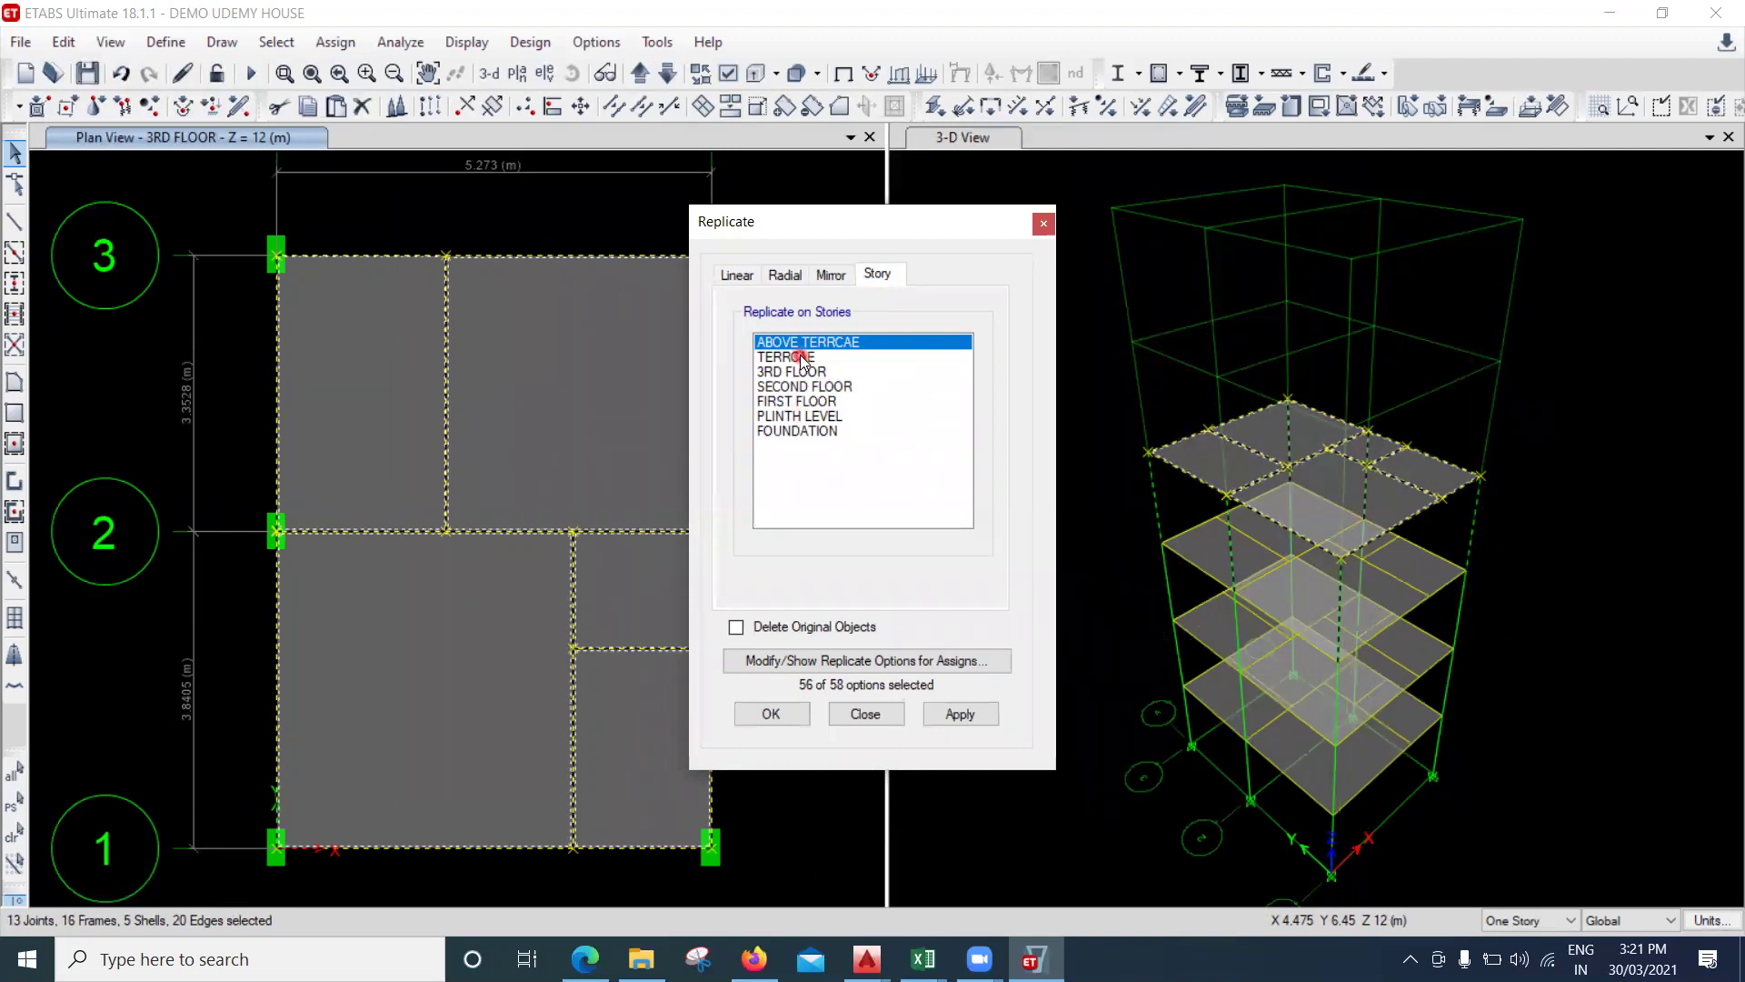
pyautogui.moveTo(805, 359); pyautogui.dragTo(798, 343)
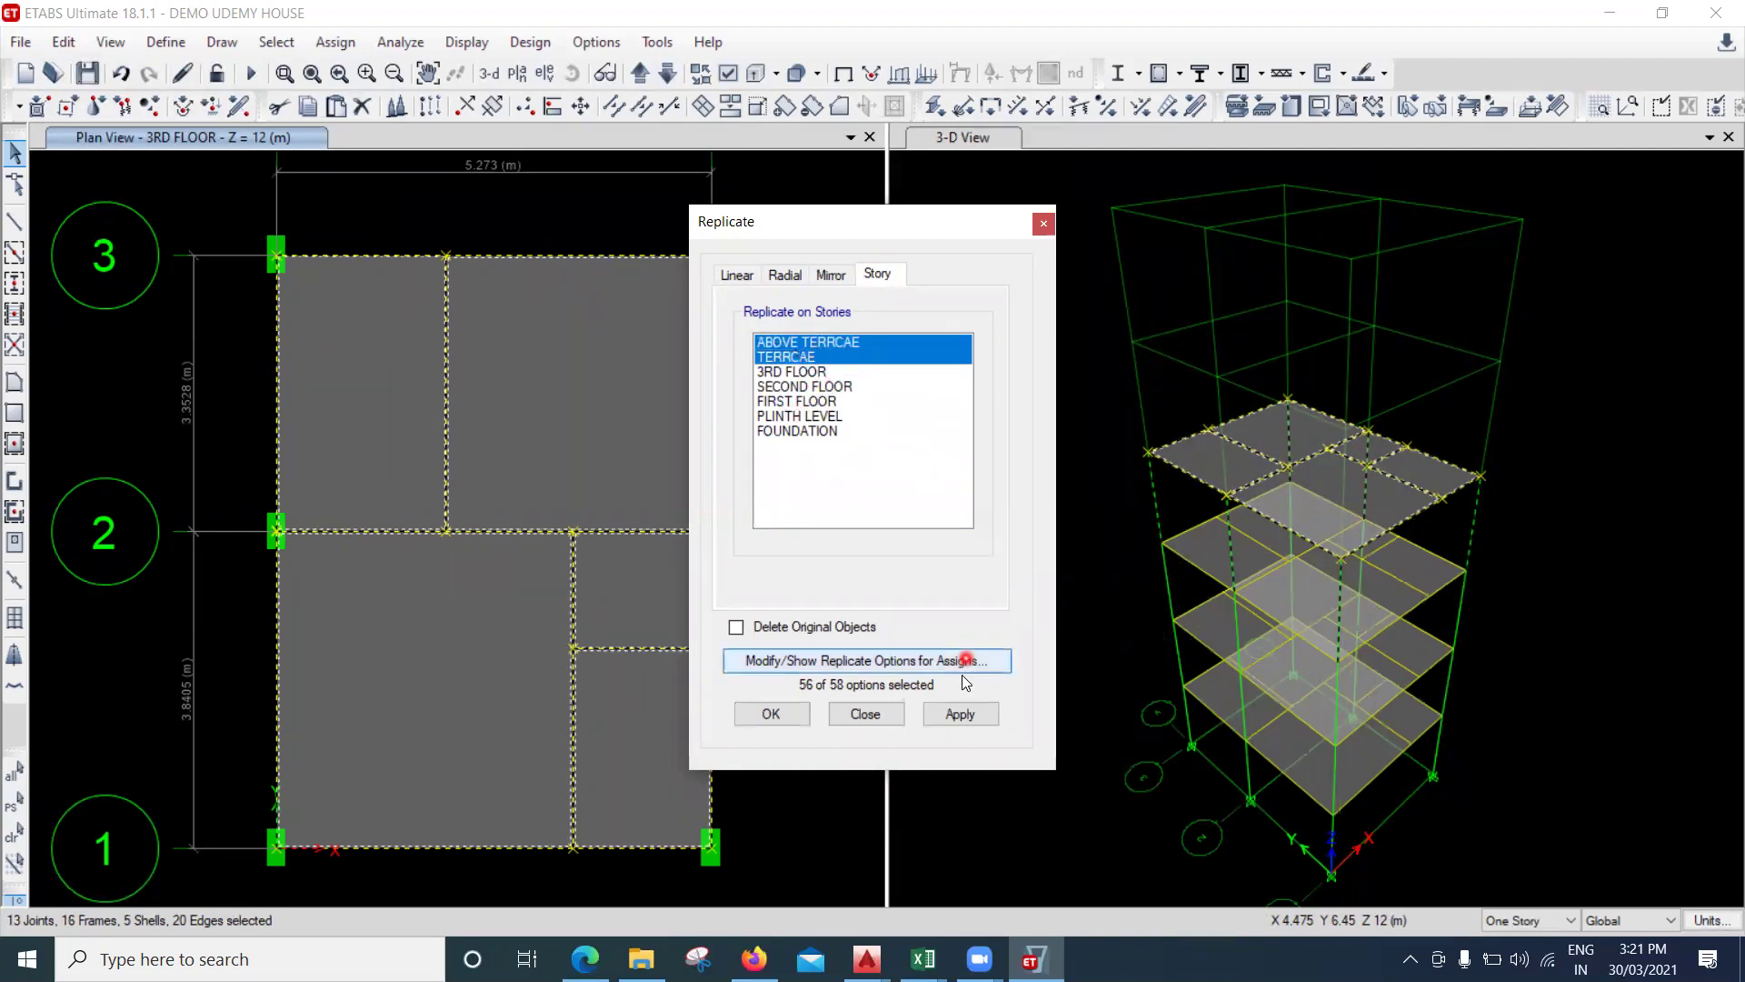
pyautogui.click(962, 716)
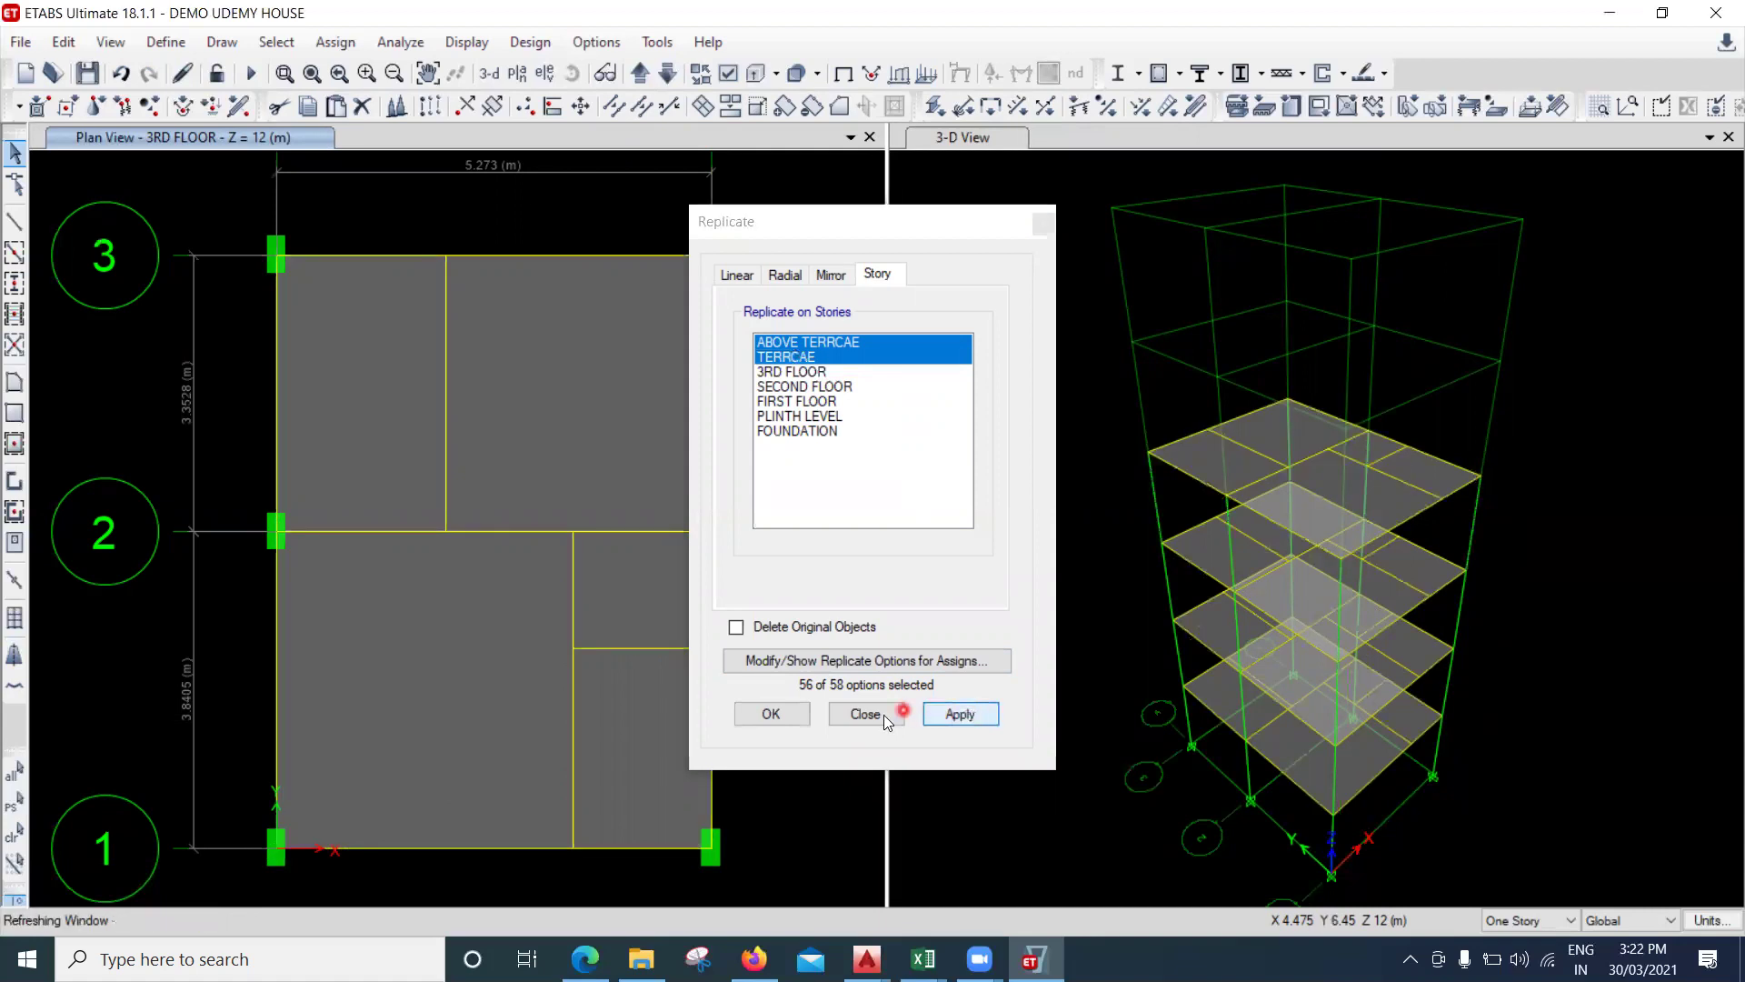
pyautogui.click(874, 715)
pyautogui.click(771, 586)
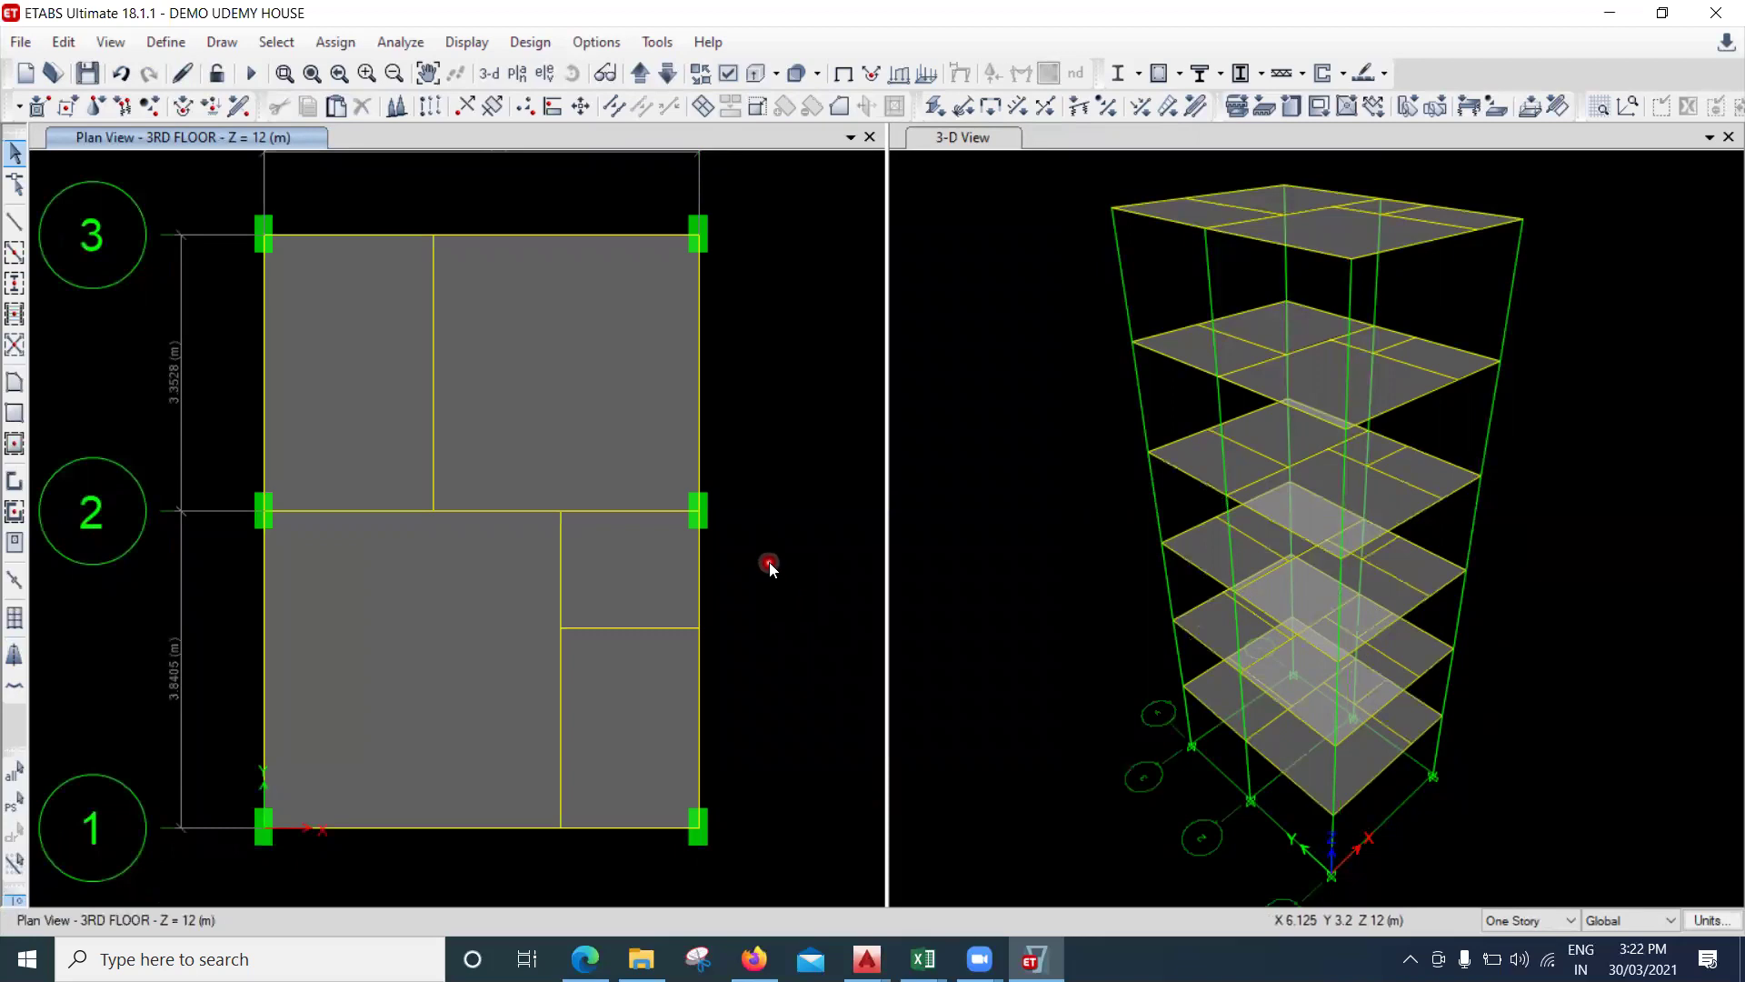
pyautogui.click(487, 377)
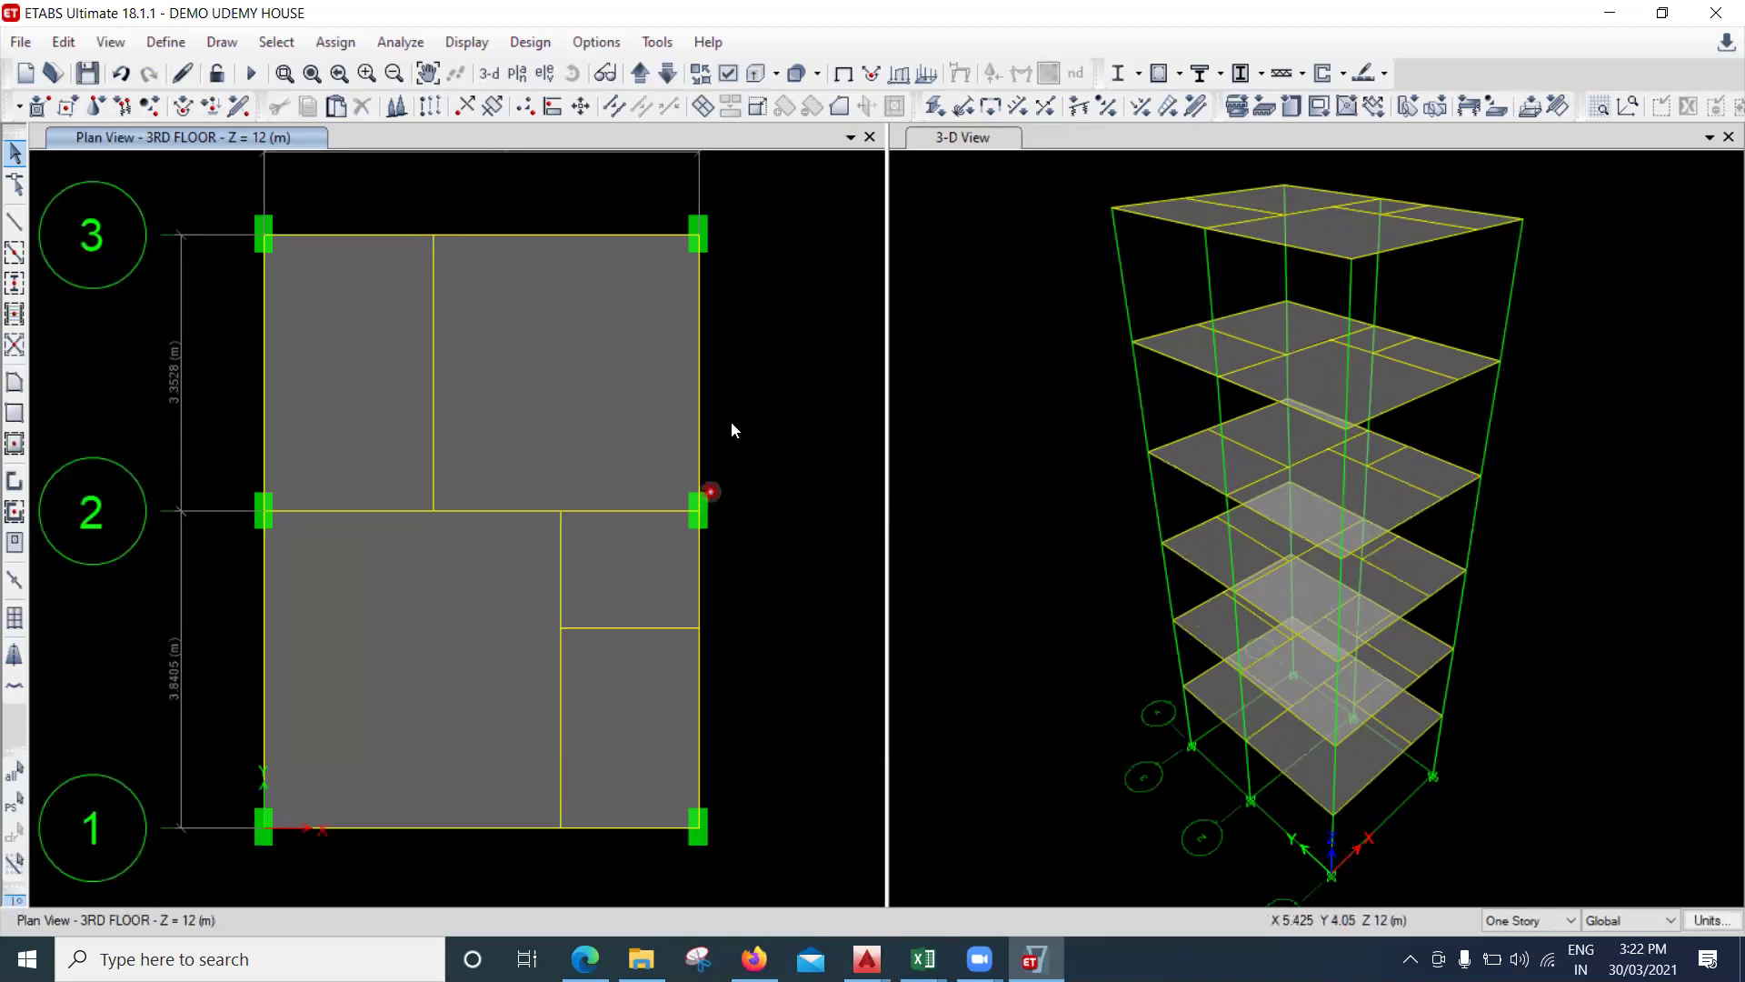
# Run the analysis of the extended building model.
pyautogui.click(250, 74)
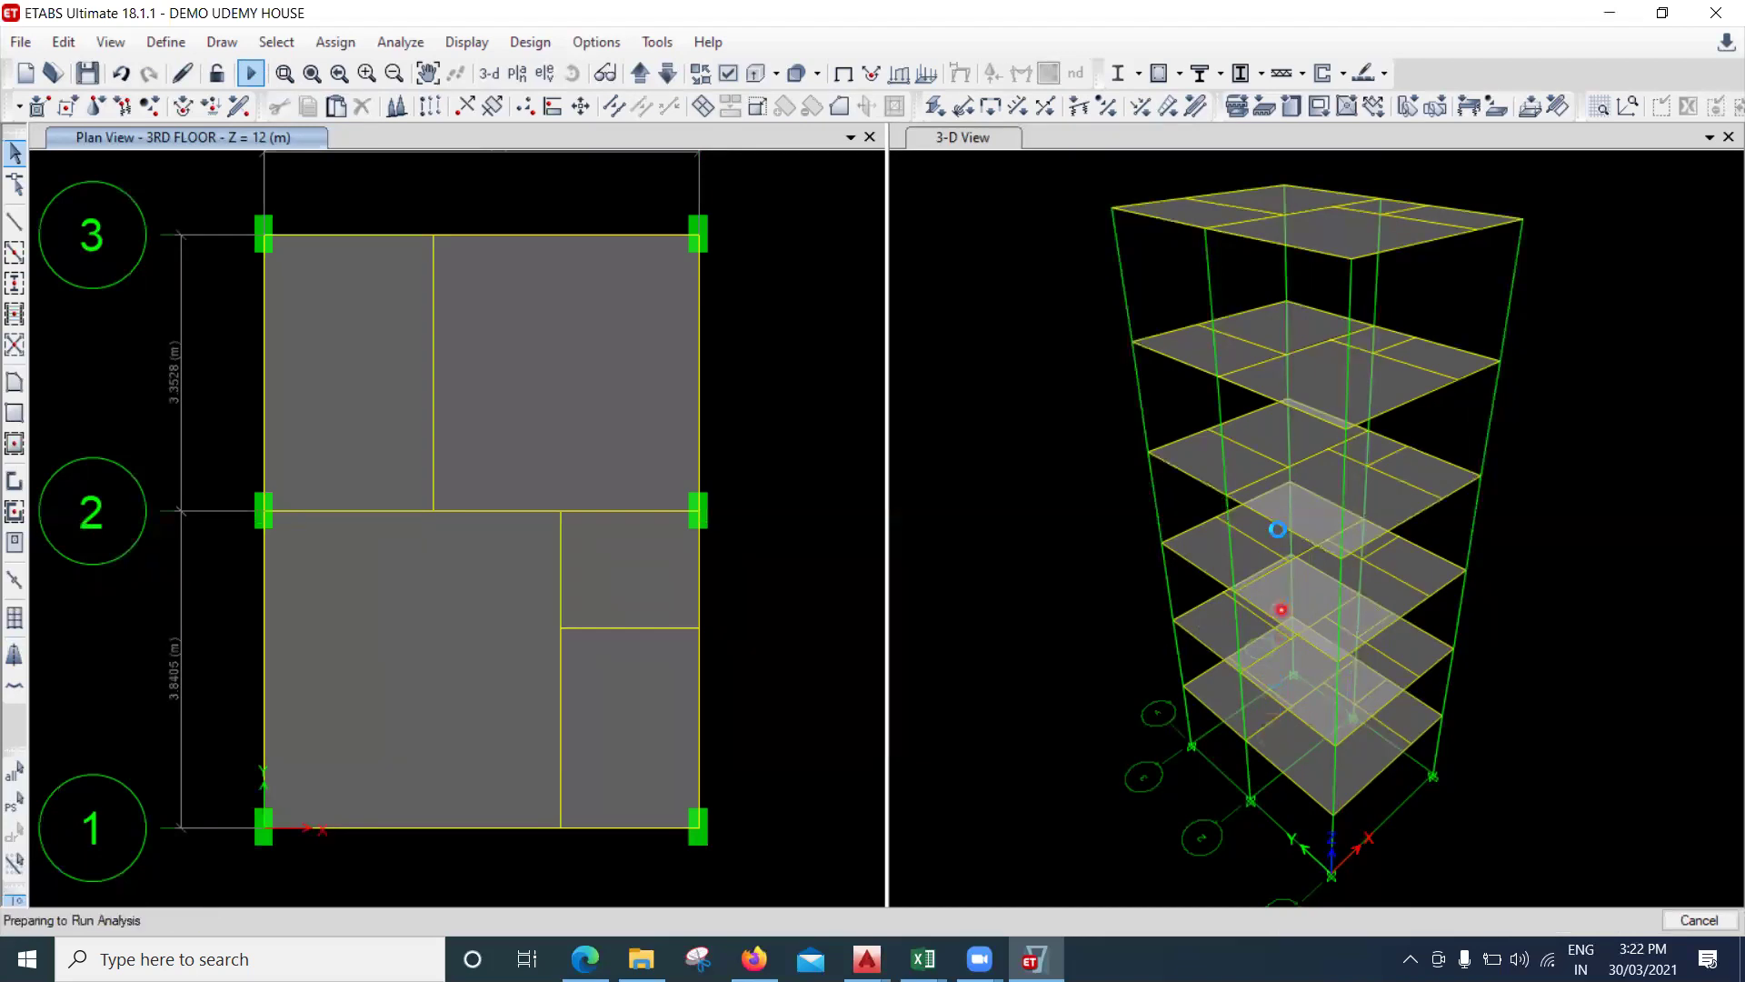
pyautogui.click(868, 309)
pyautogui.click(843, 291)
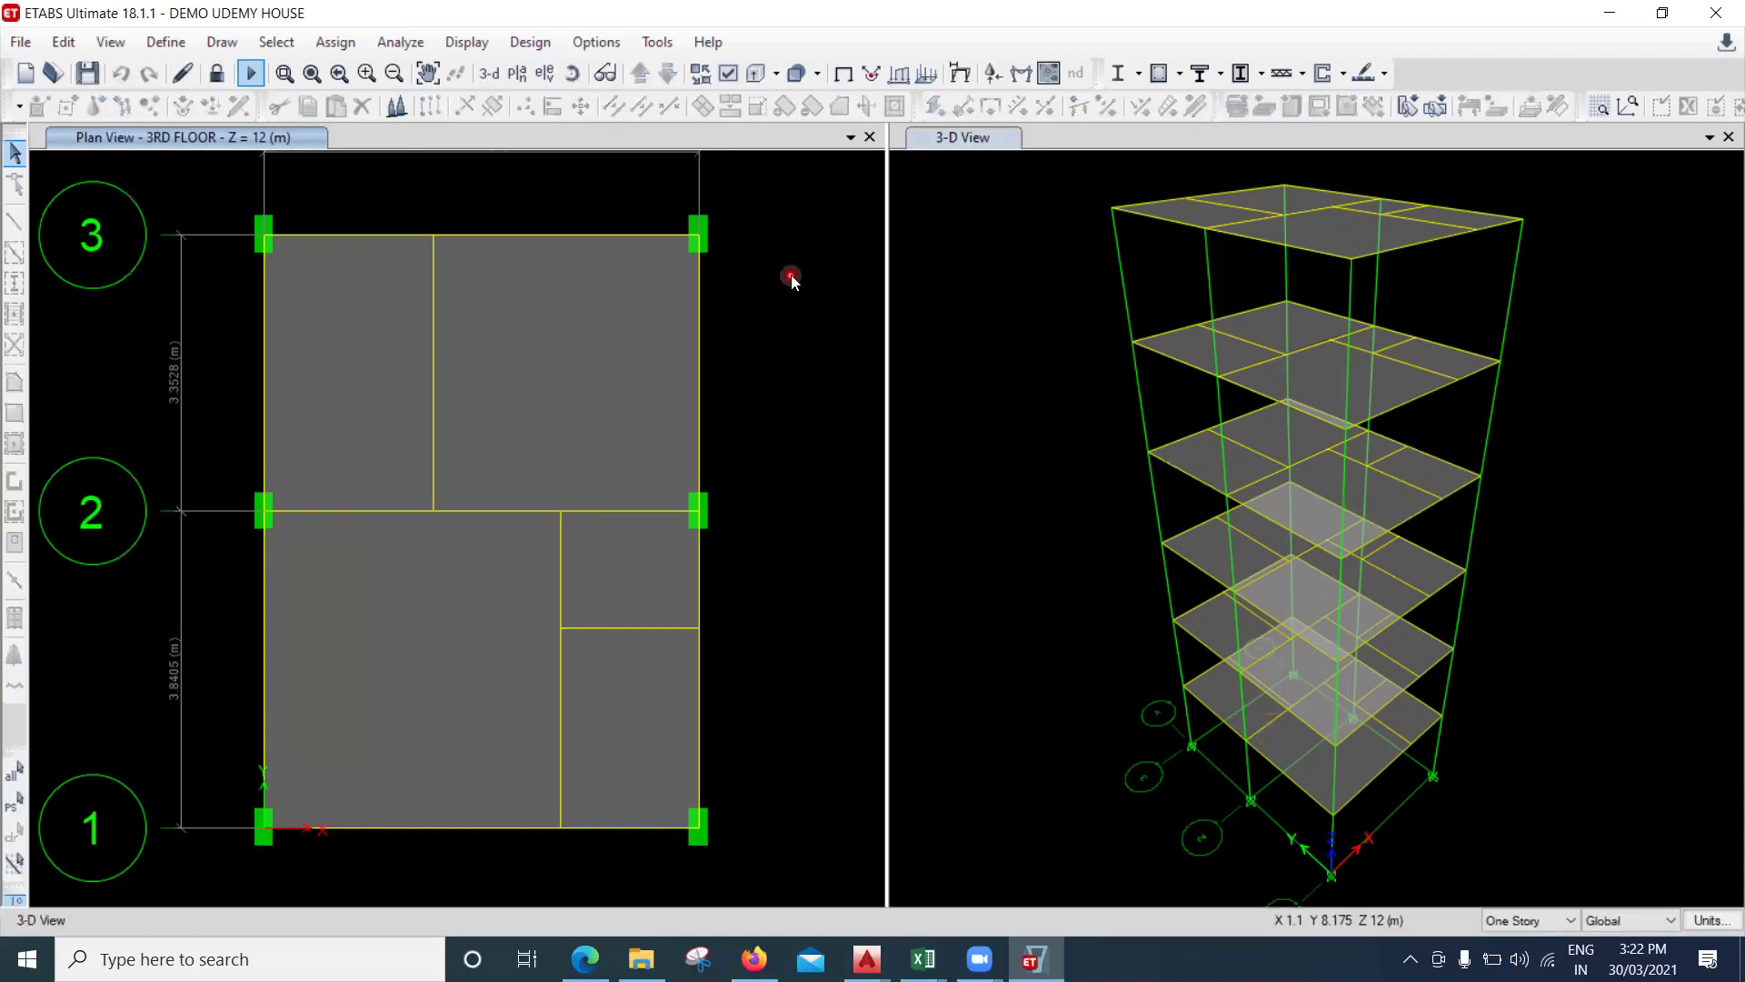
# For concrete frame strength design, use combinations 1 ( DL + LL +SIDL ) and 1.5 ( DL + SIDL +LL ) instead of DCon1 and DCon2.
pyautogui.click(537, 73)
pyautogui.click(527, 43)
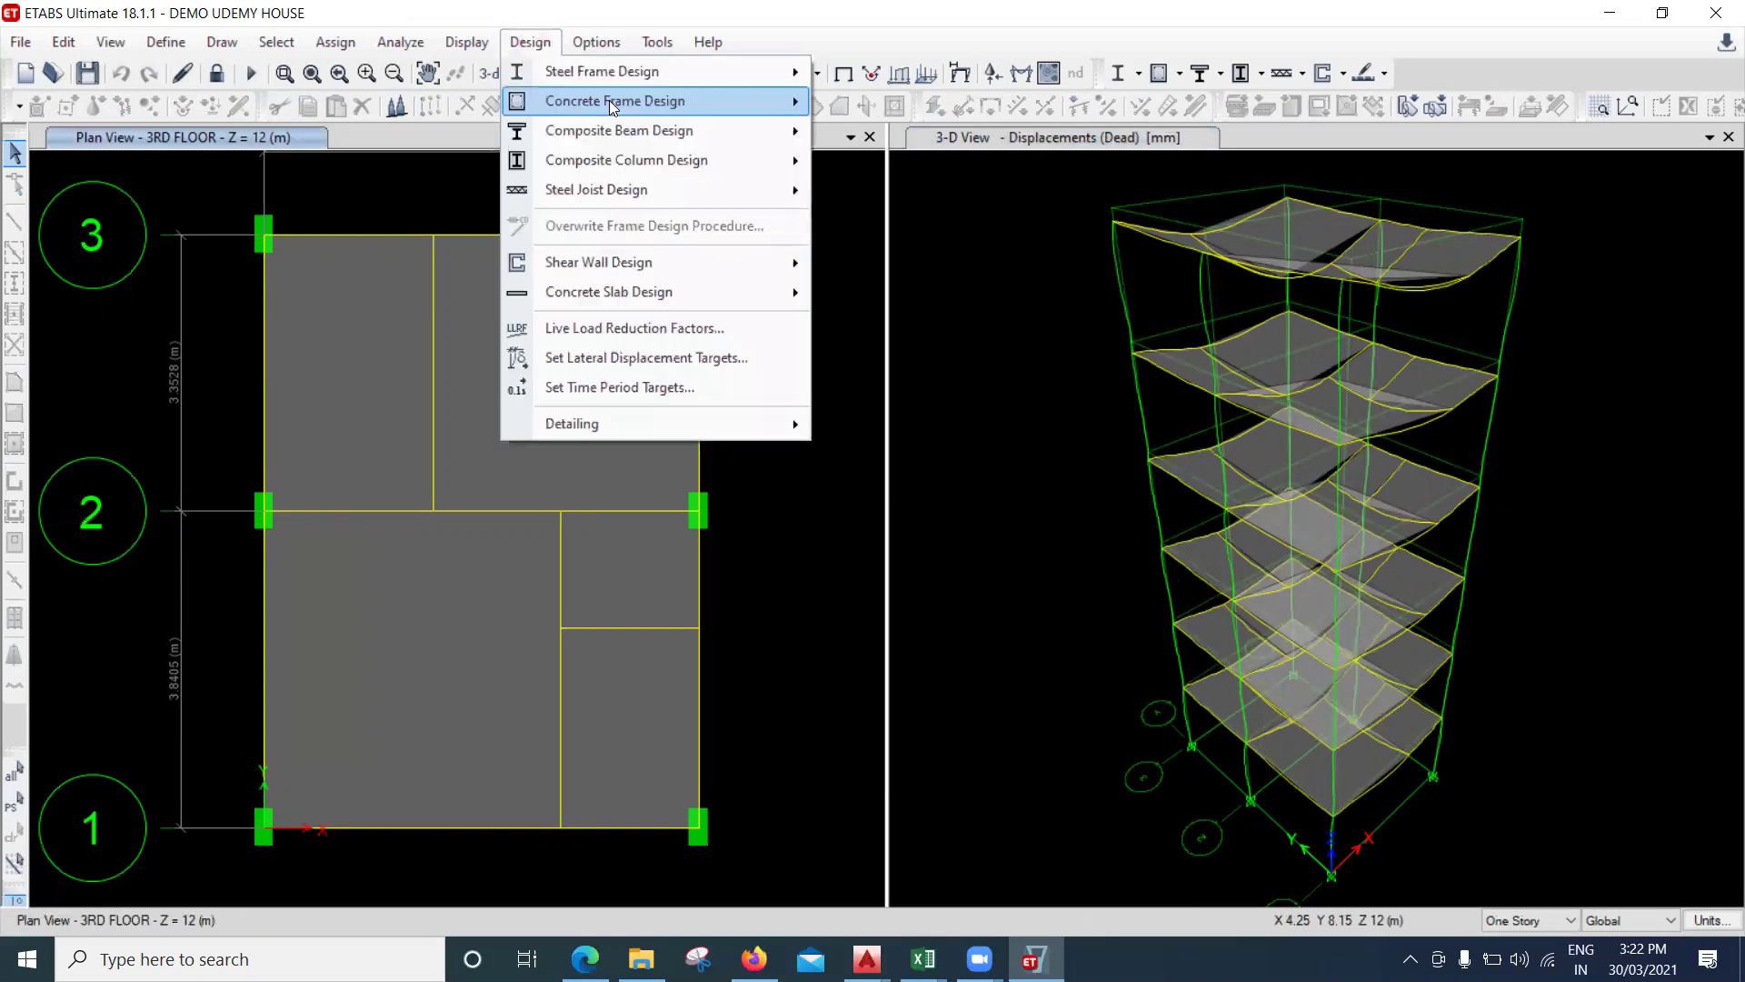
pyautogui.moveTo(659, 102)
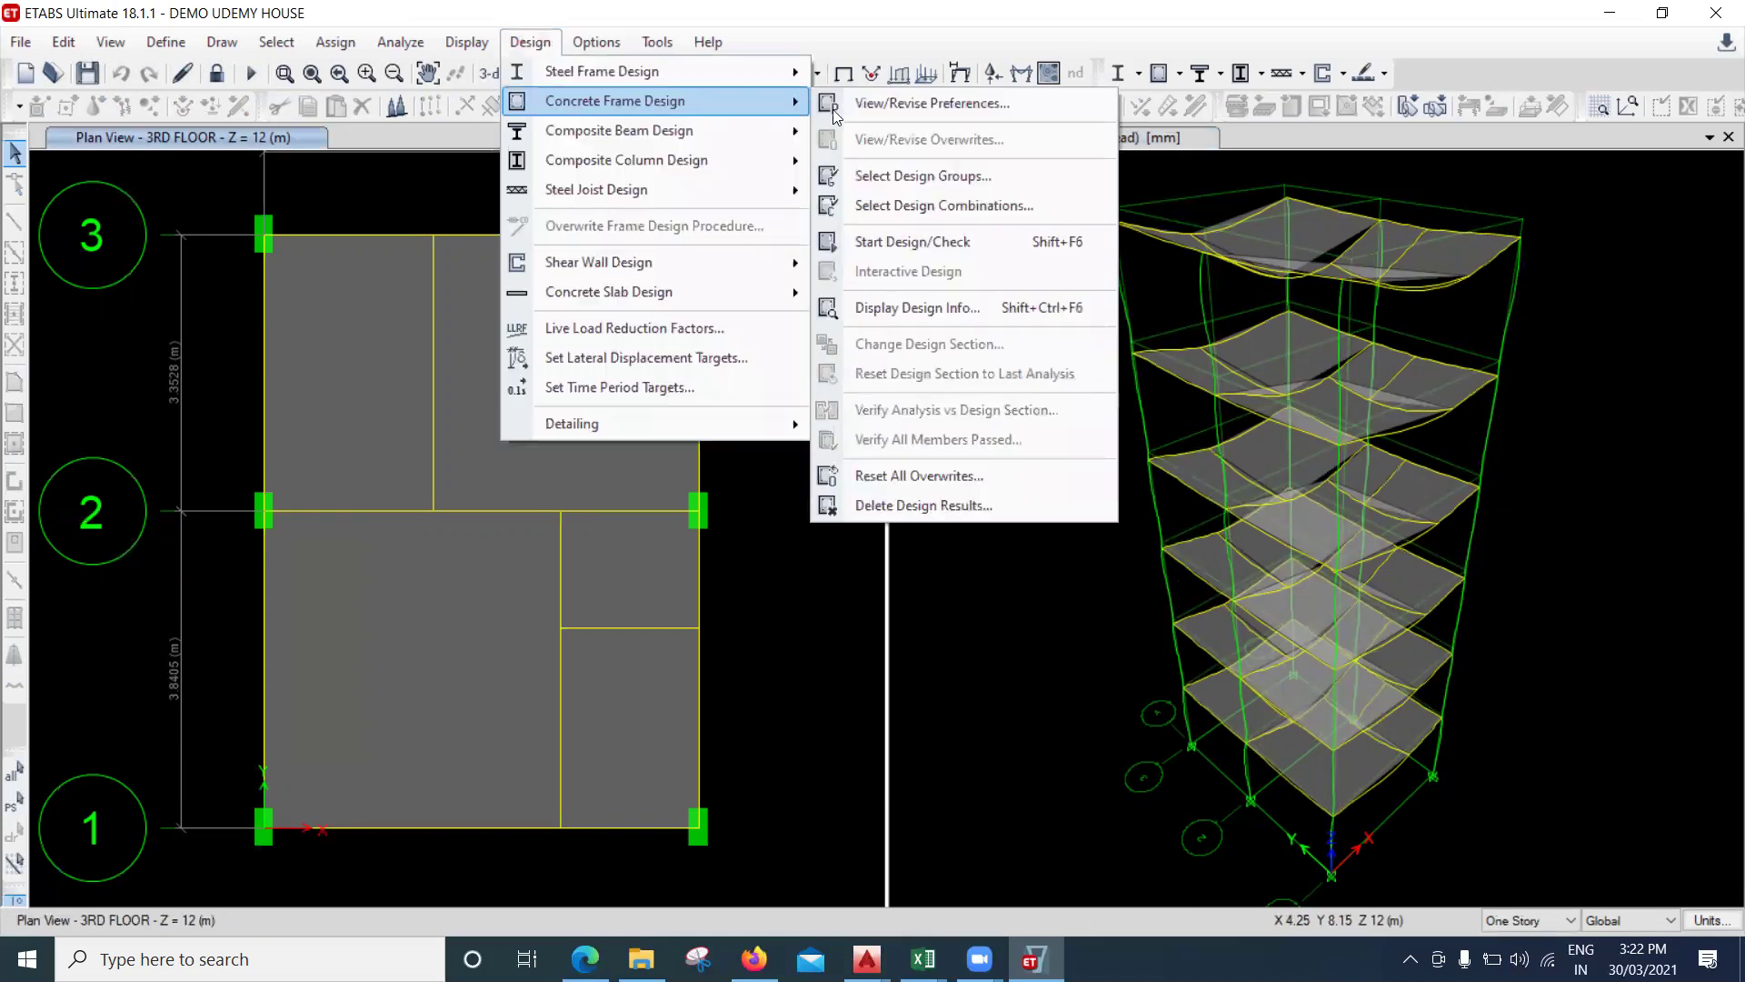
pyautogui.click(951, 207)
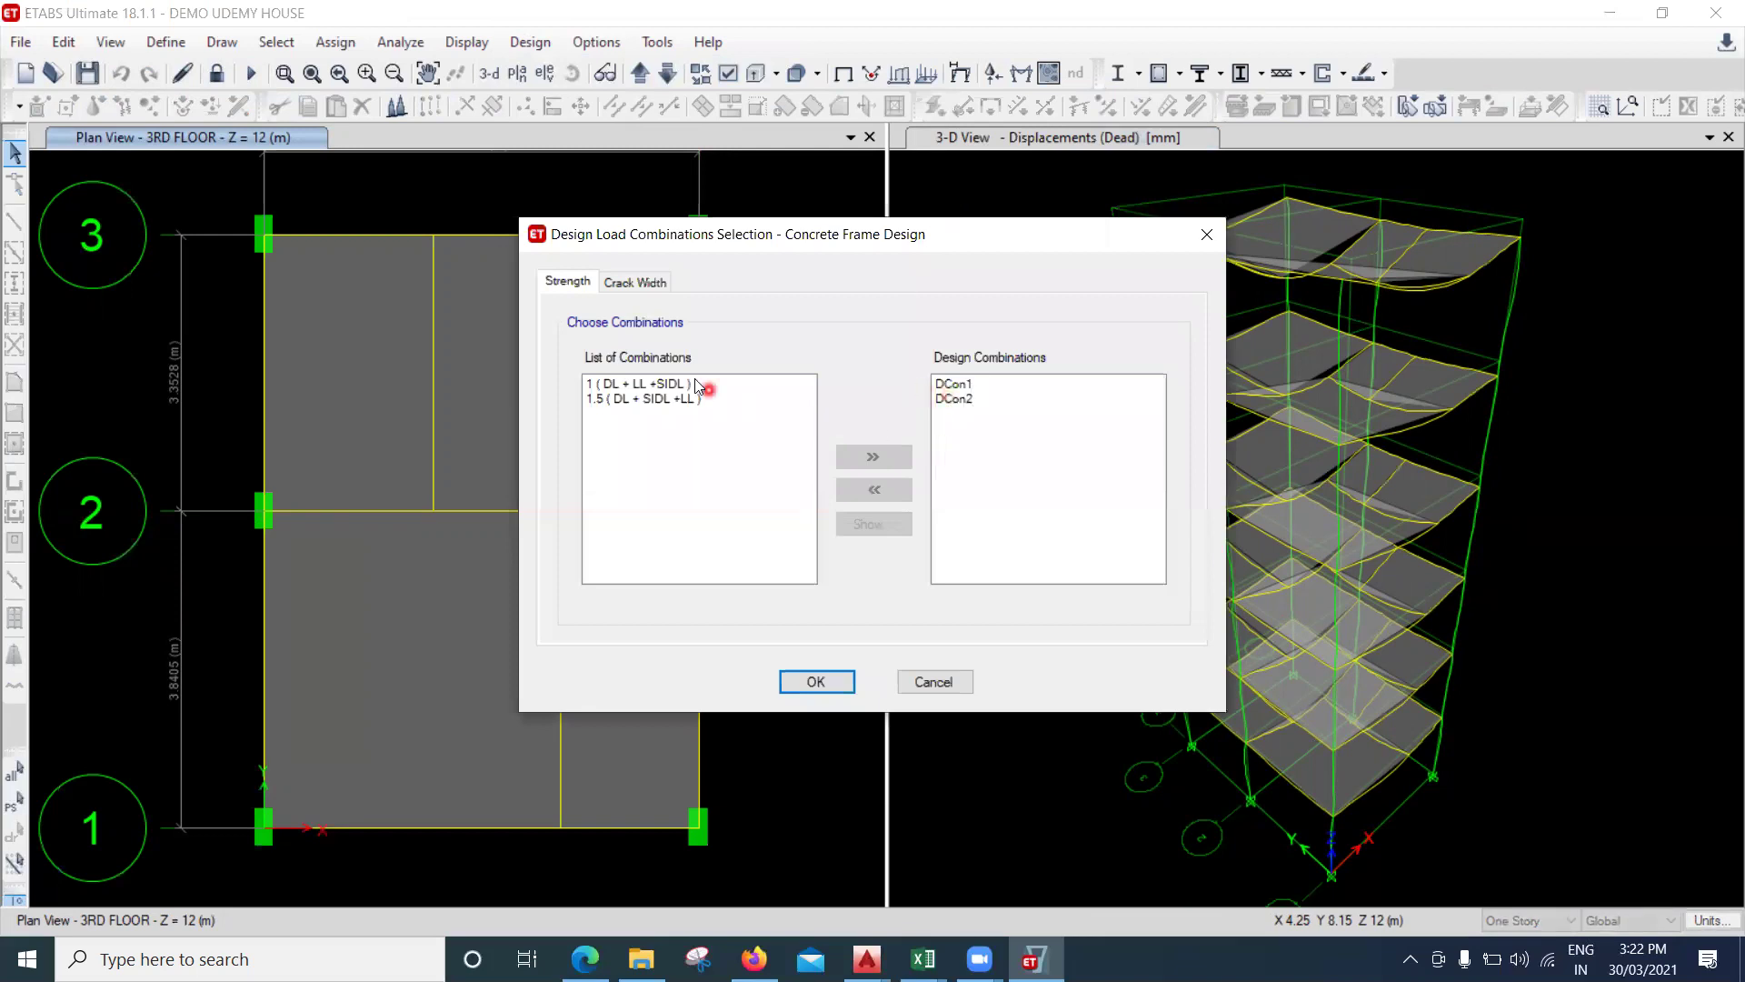
pyautogui.moveTo(697, 385); pyautogui.dragTo(702, 407)
pyautogui.click(864, 457)
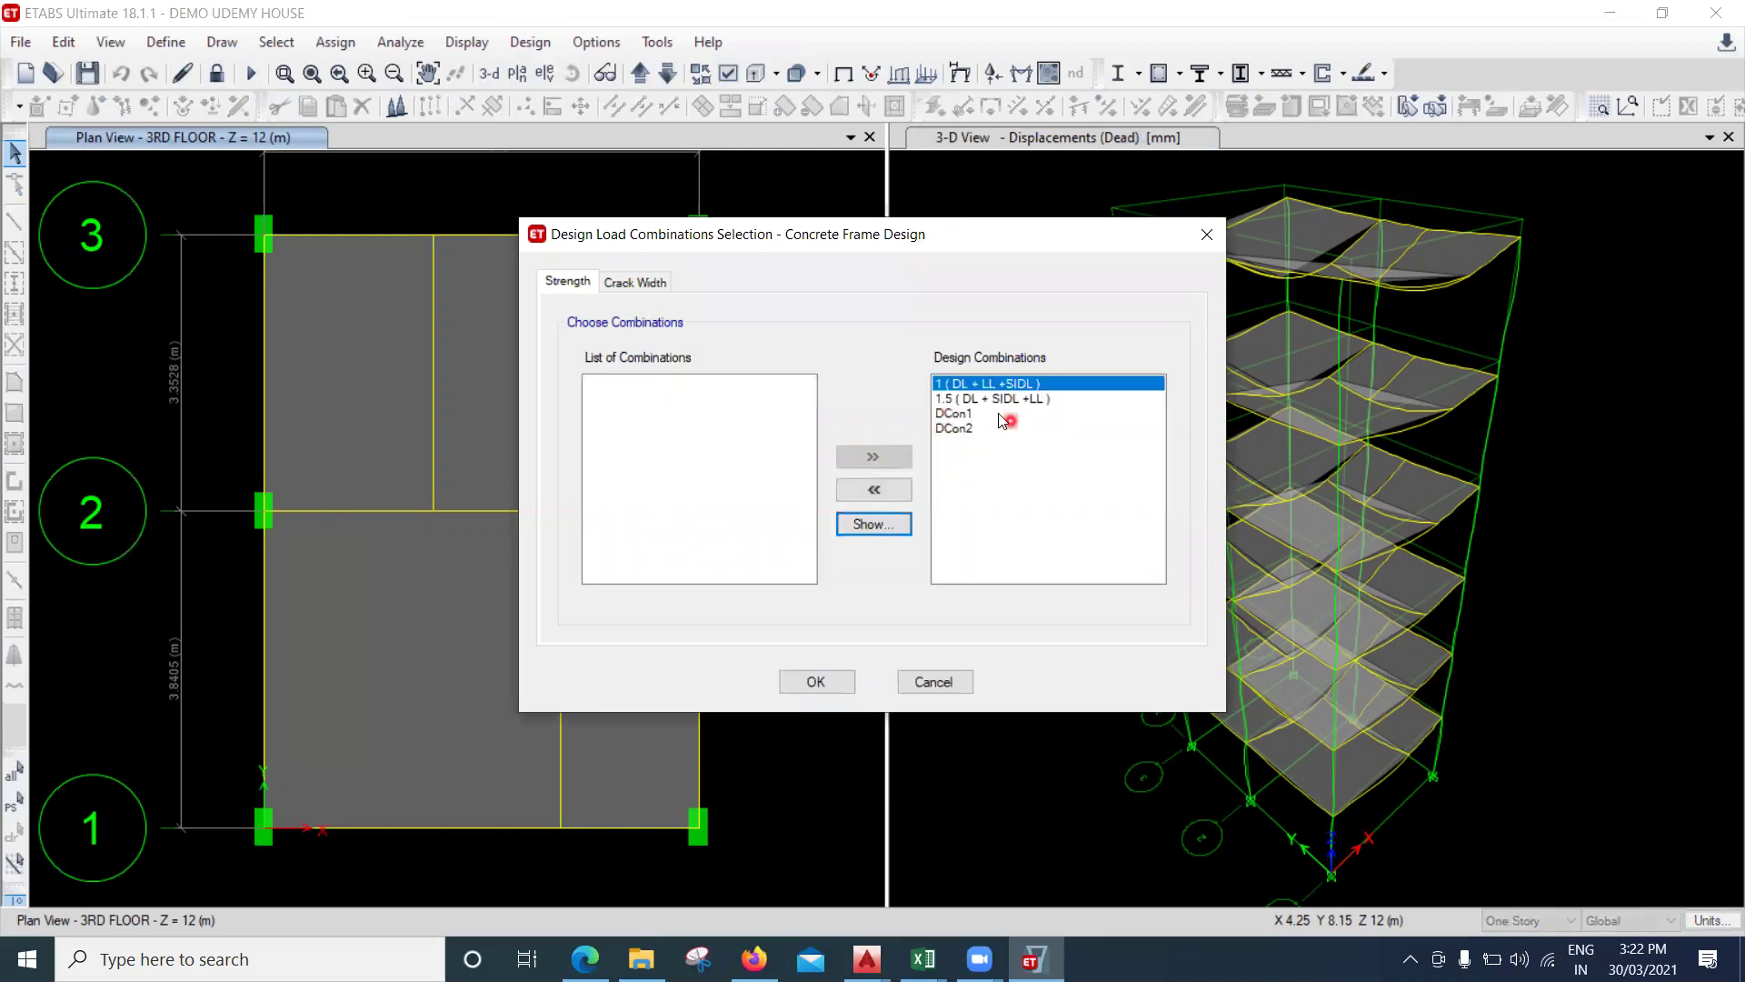
pyautogui.moveTo(959, 416); pyautogui.dragTo(963, 440)
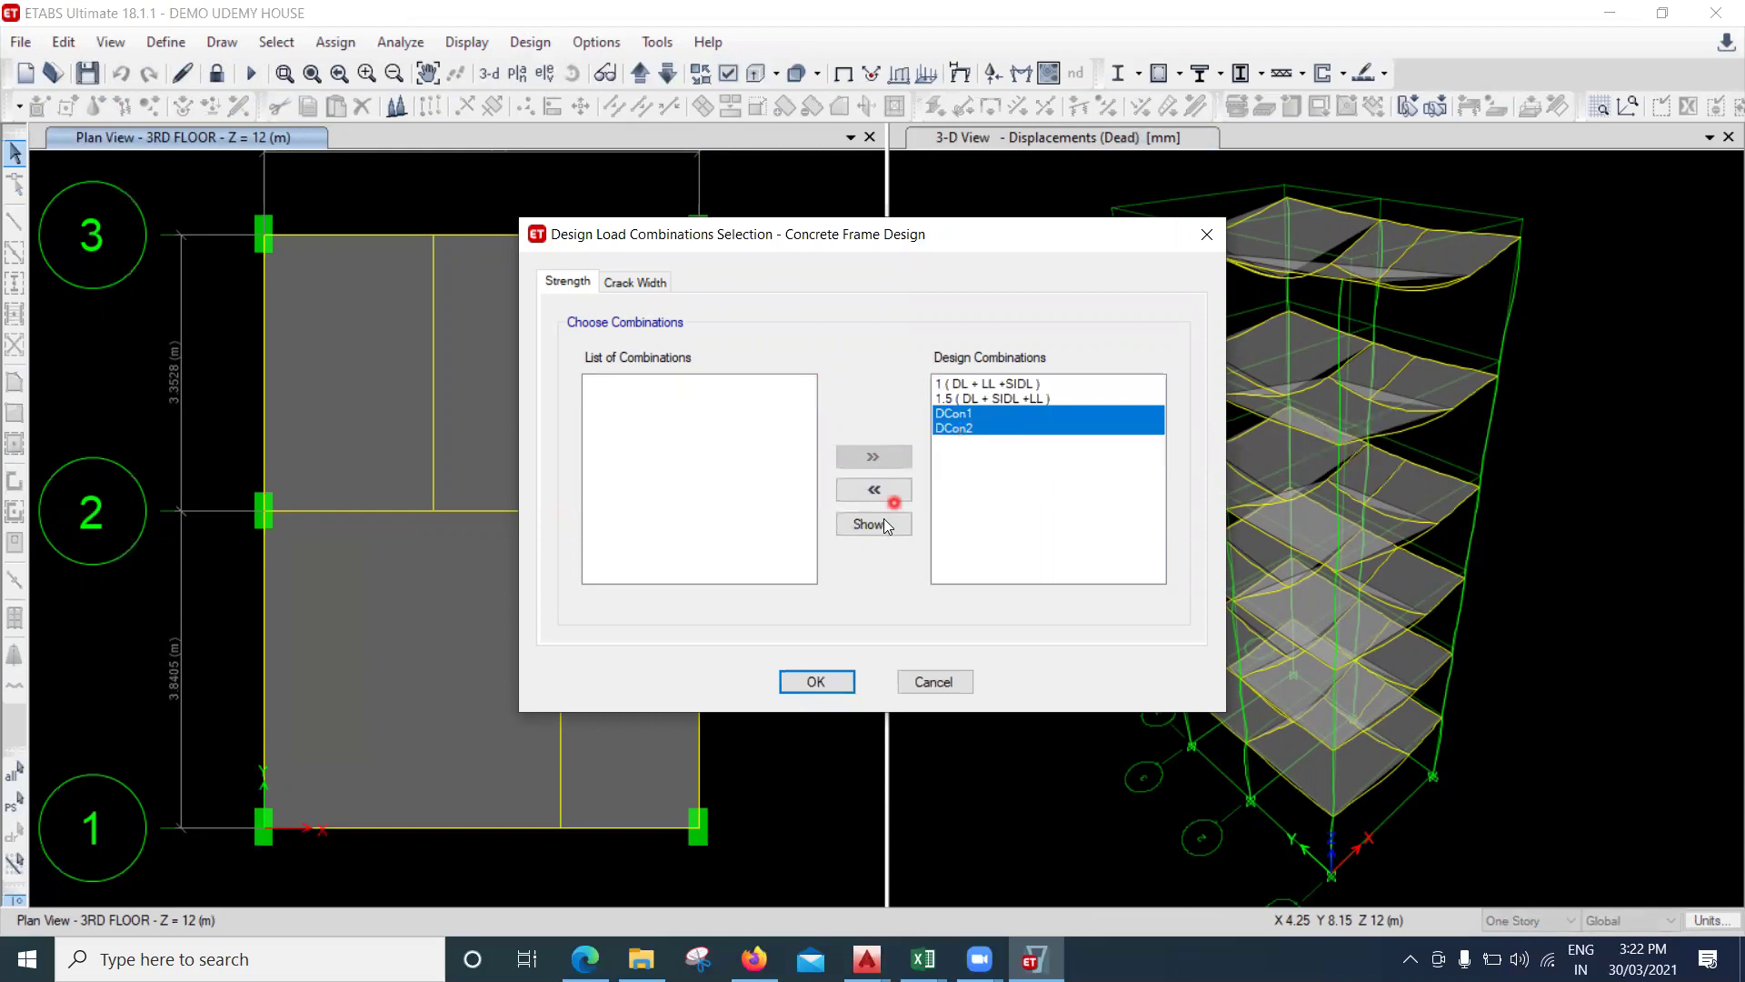
pyautogui.click(879, 493)
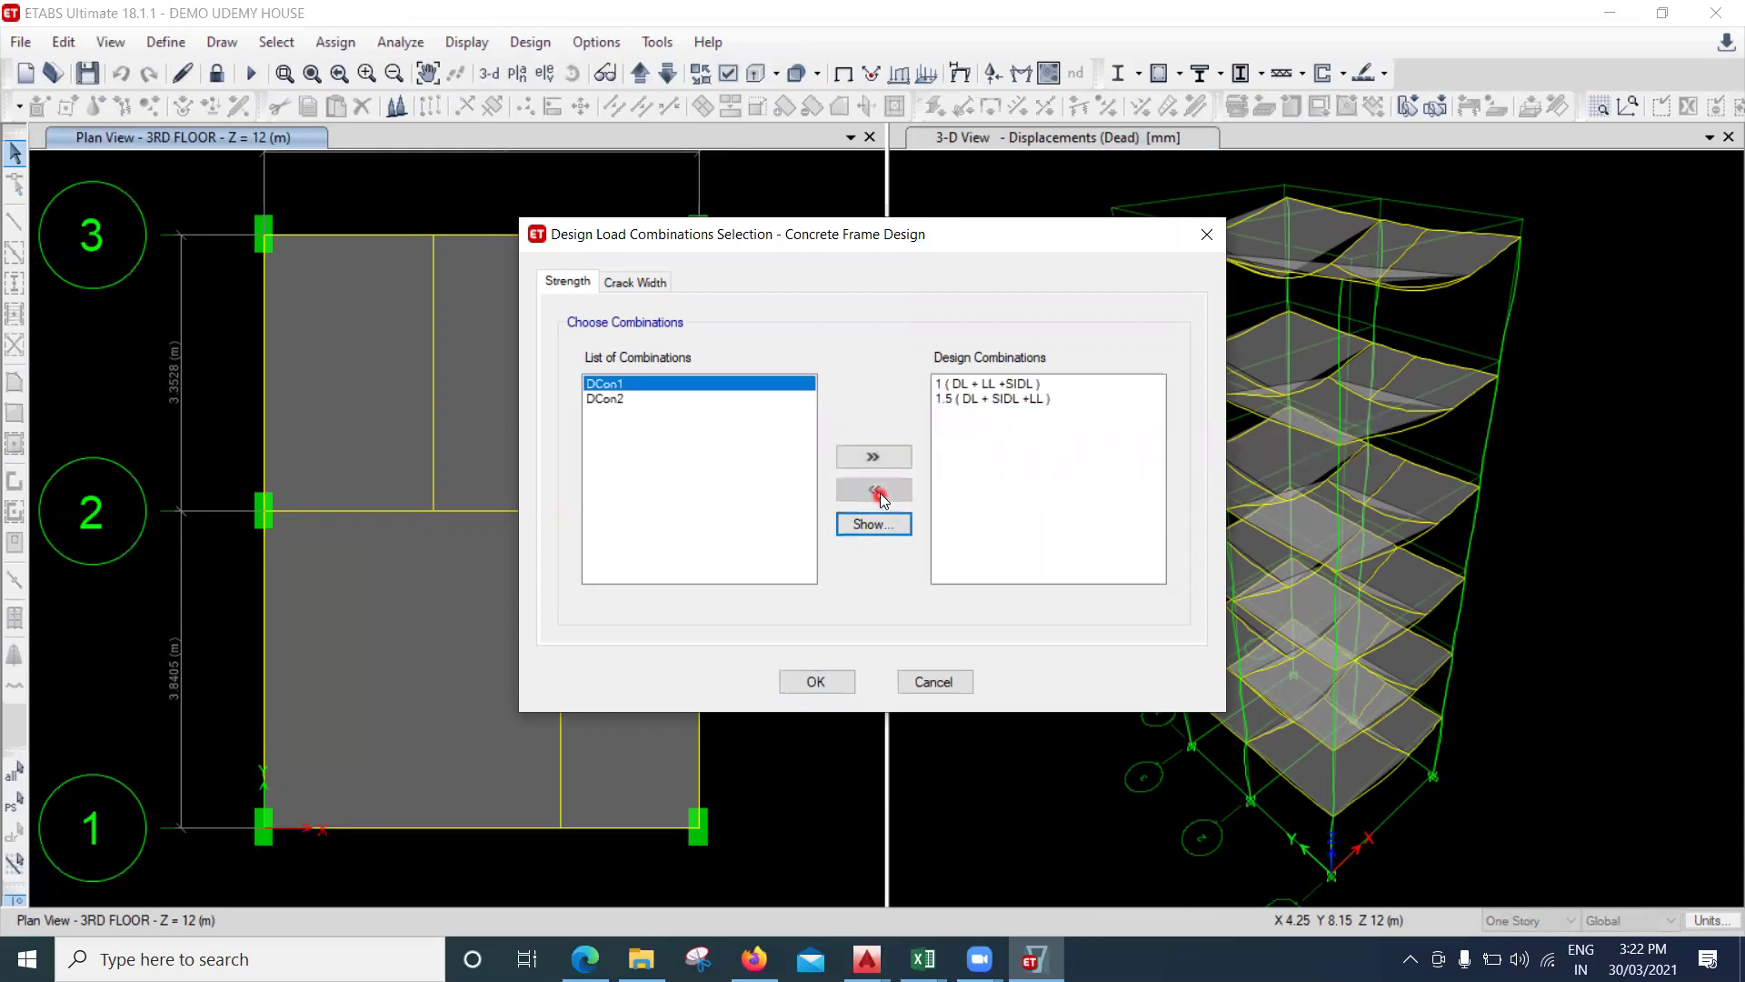
pyautogui.click(817, 681)
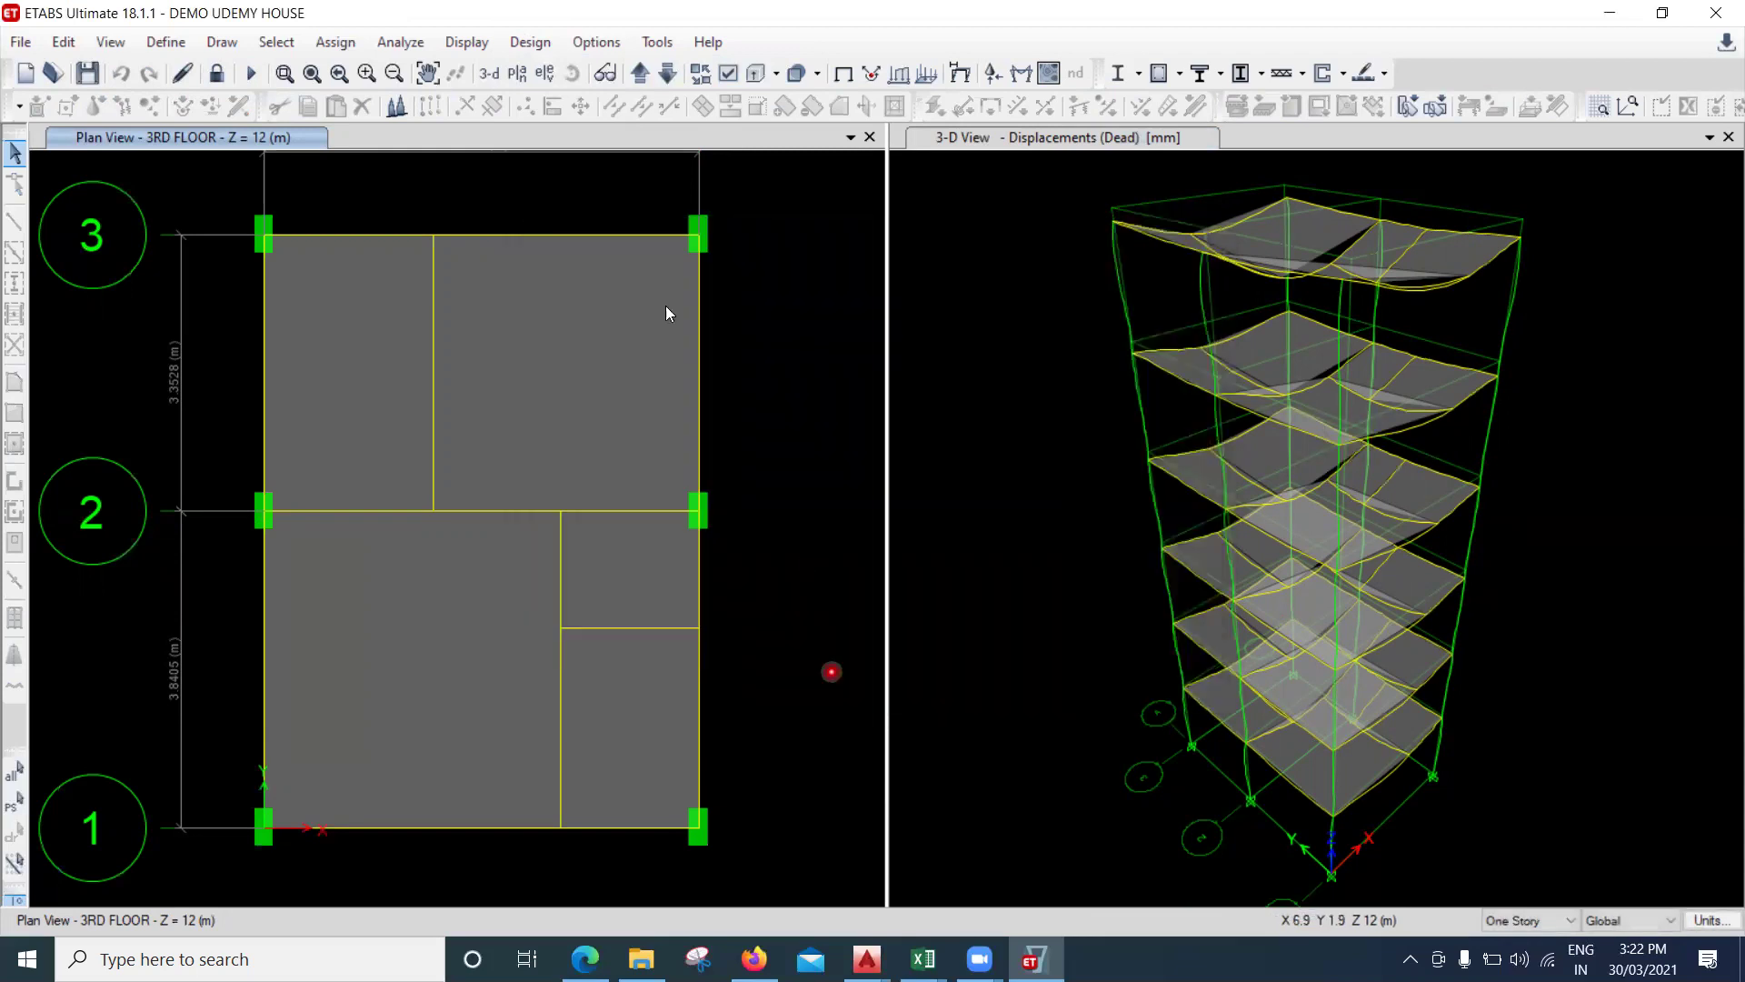
# Start the concrete frame design check of the beams and columns.
pyautogui.click(520, 45)
pyautogui.moveTo(562, 111)
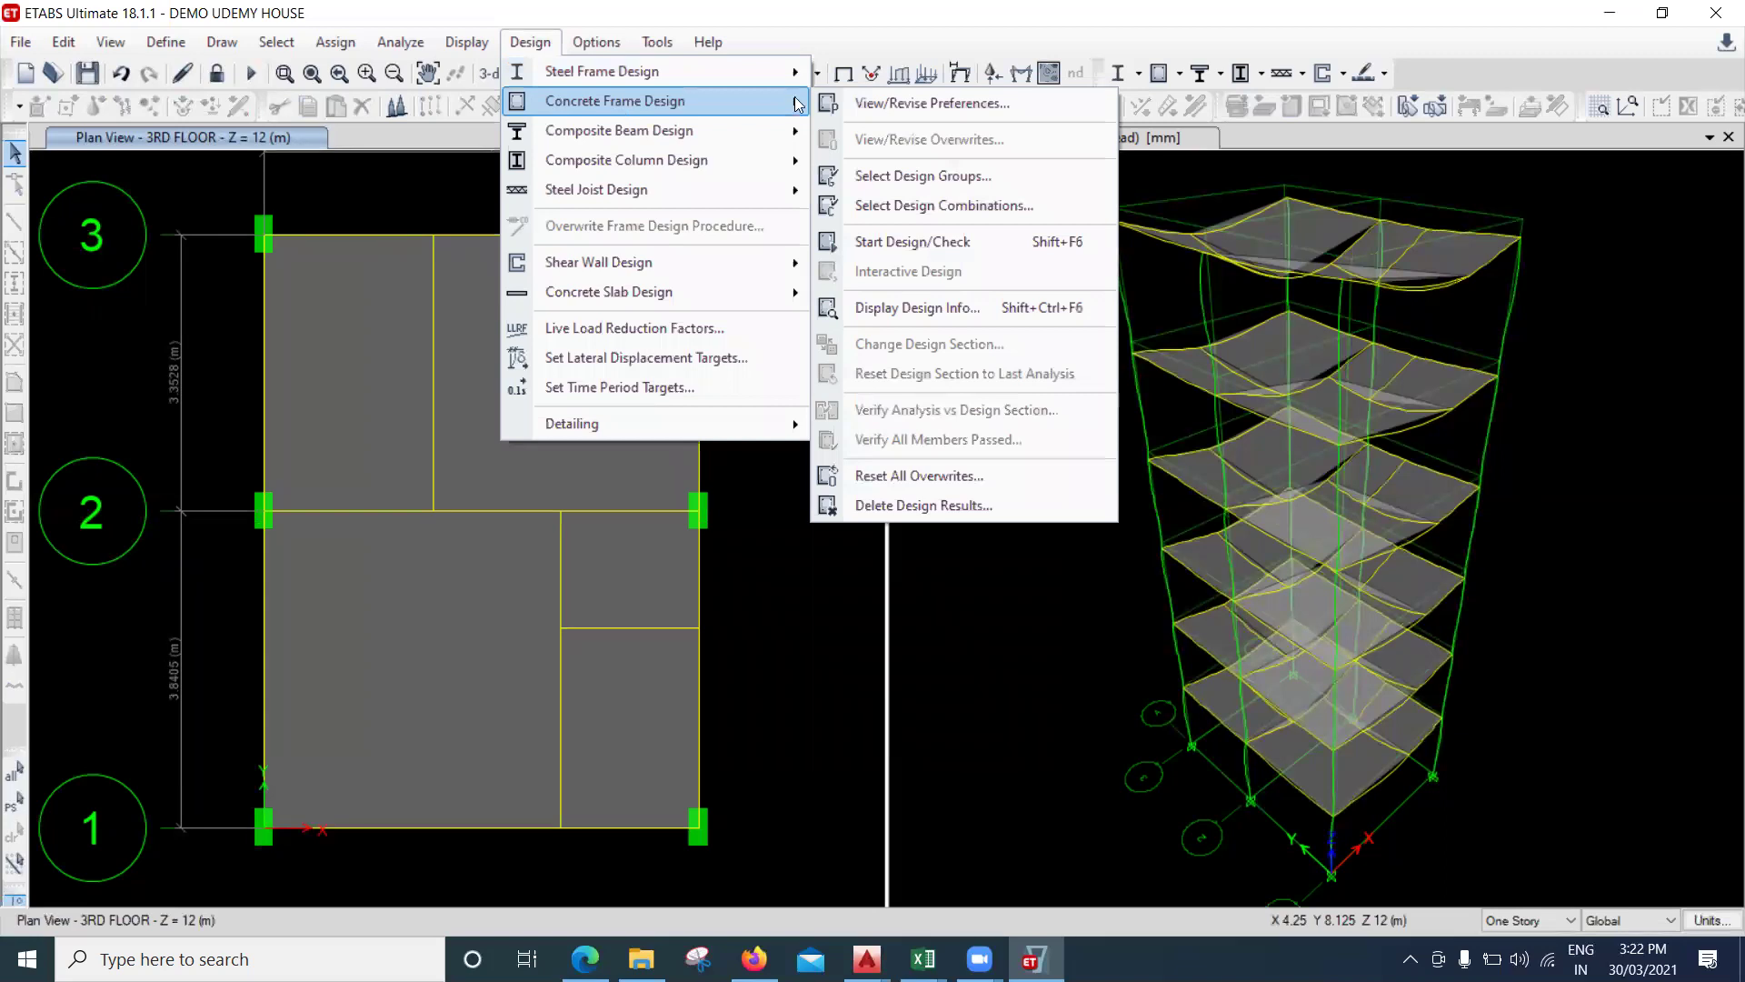
pyautogui.click(980, 255)
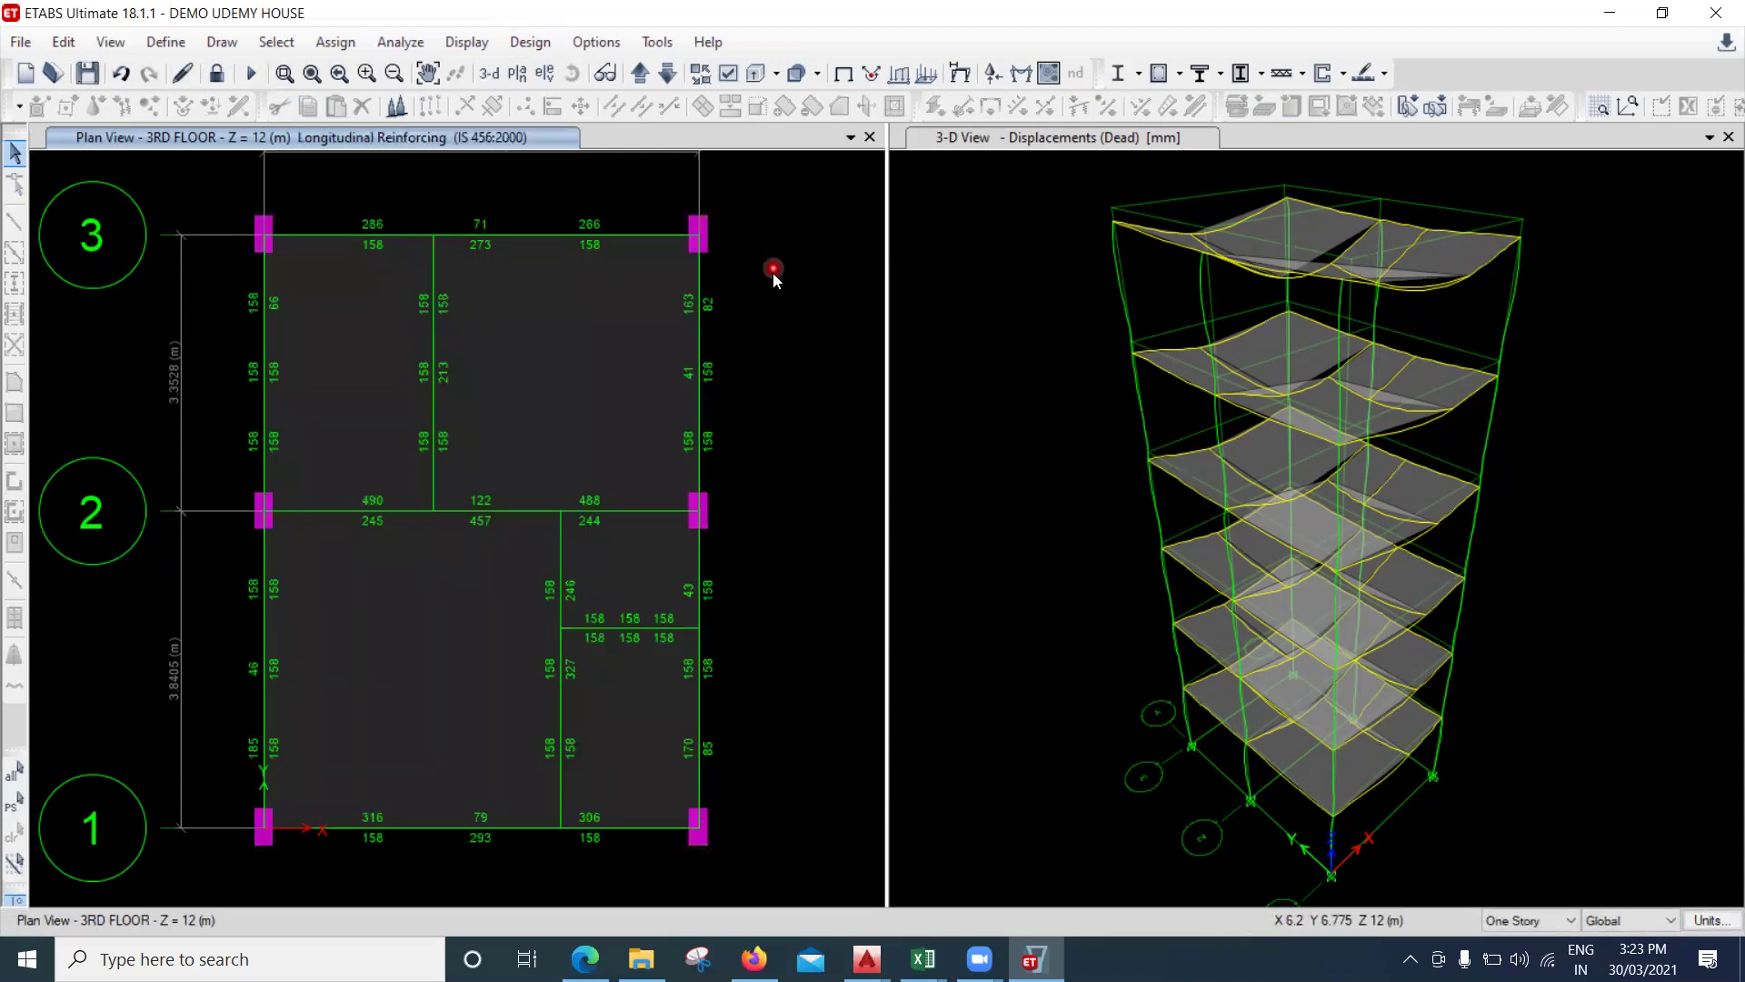
# Examine the longitudinal reinforcement in plan story by story, from the 3RD FLOOR upward and around to the FIRST FLOOR.
pyautogui.click(639, 73)
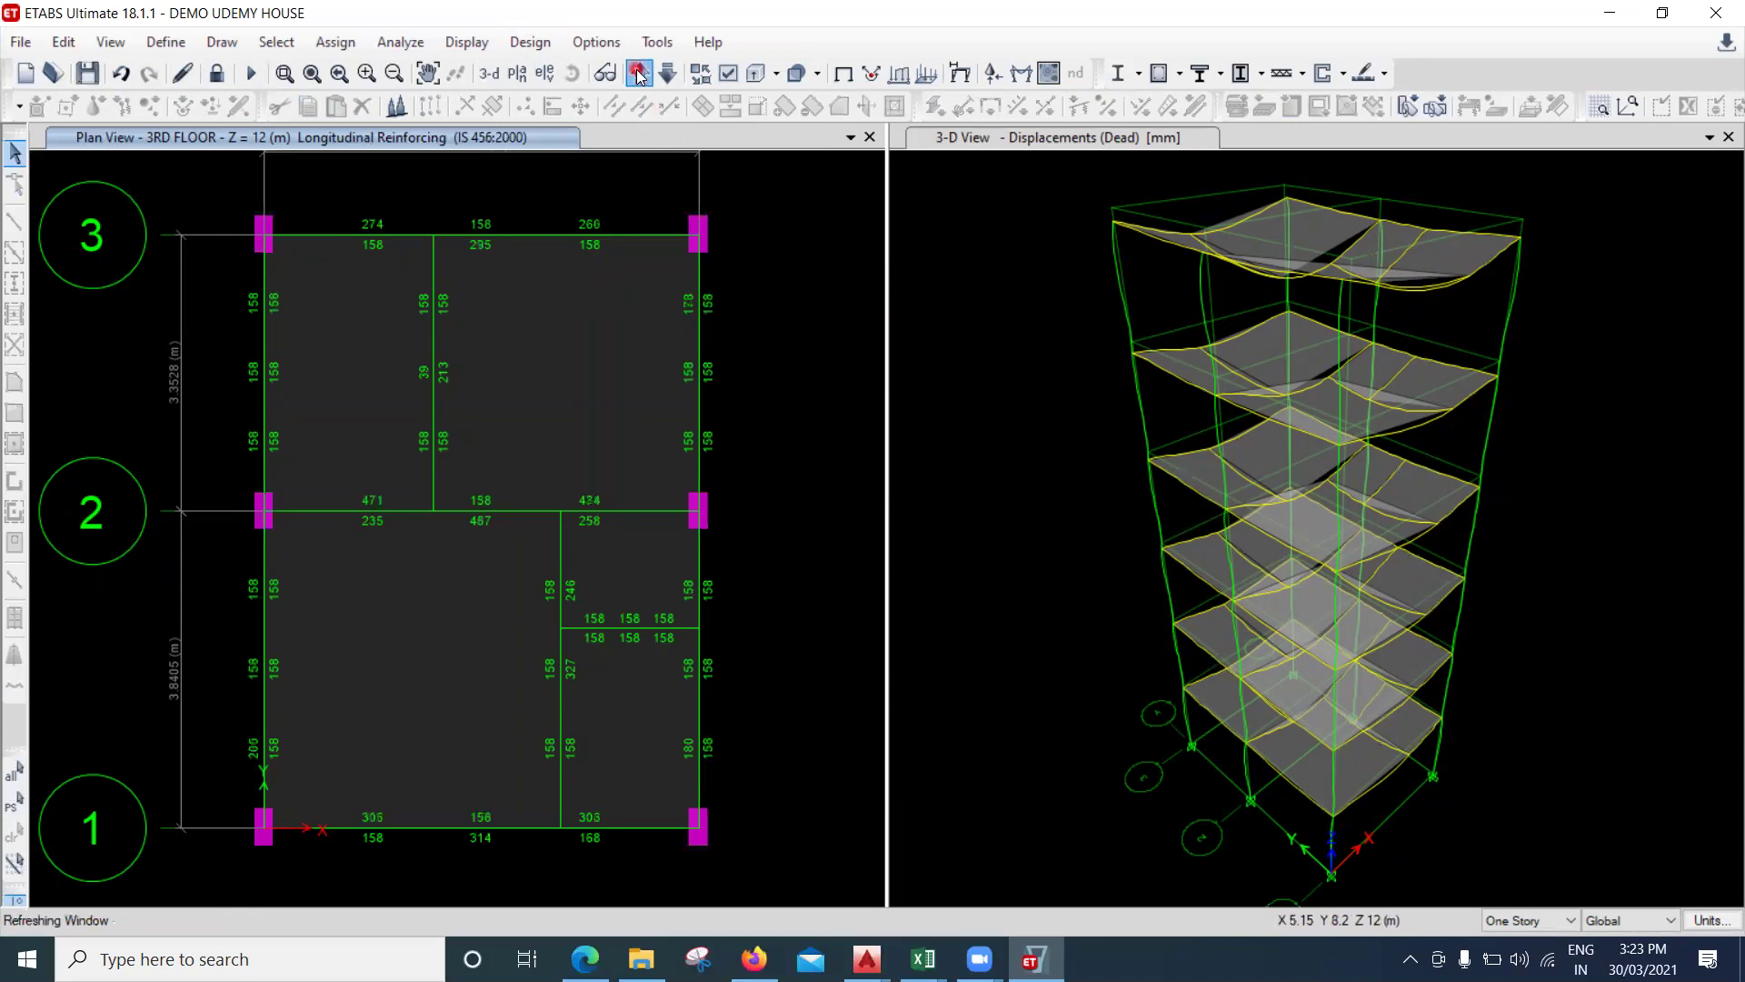
pyautogui.click(639, 74)
pyautogui.click(639, 74)
pyautogui.click(639, 74)
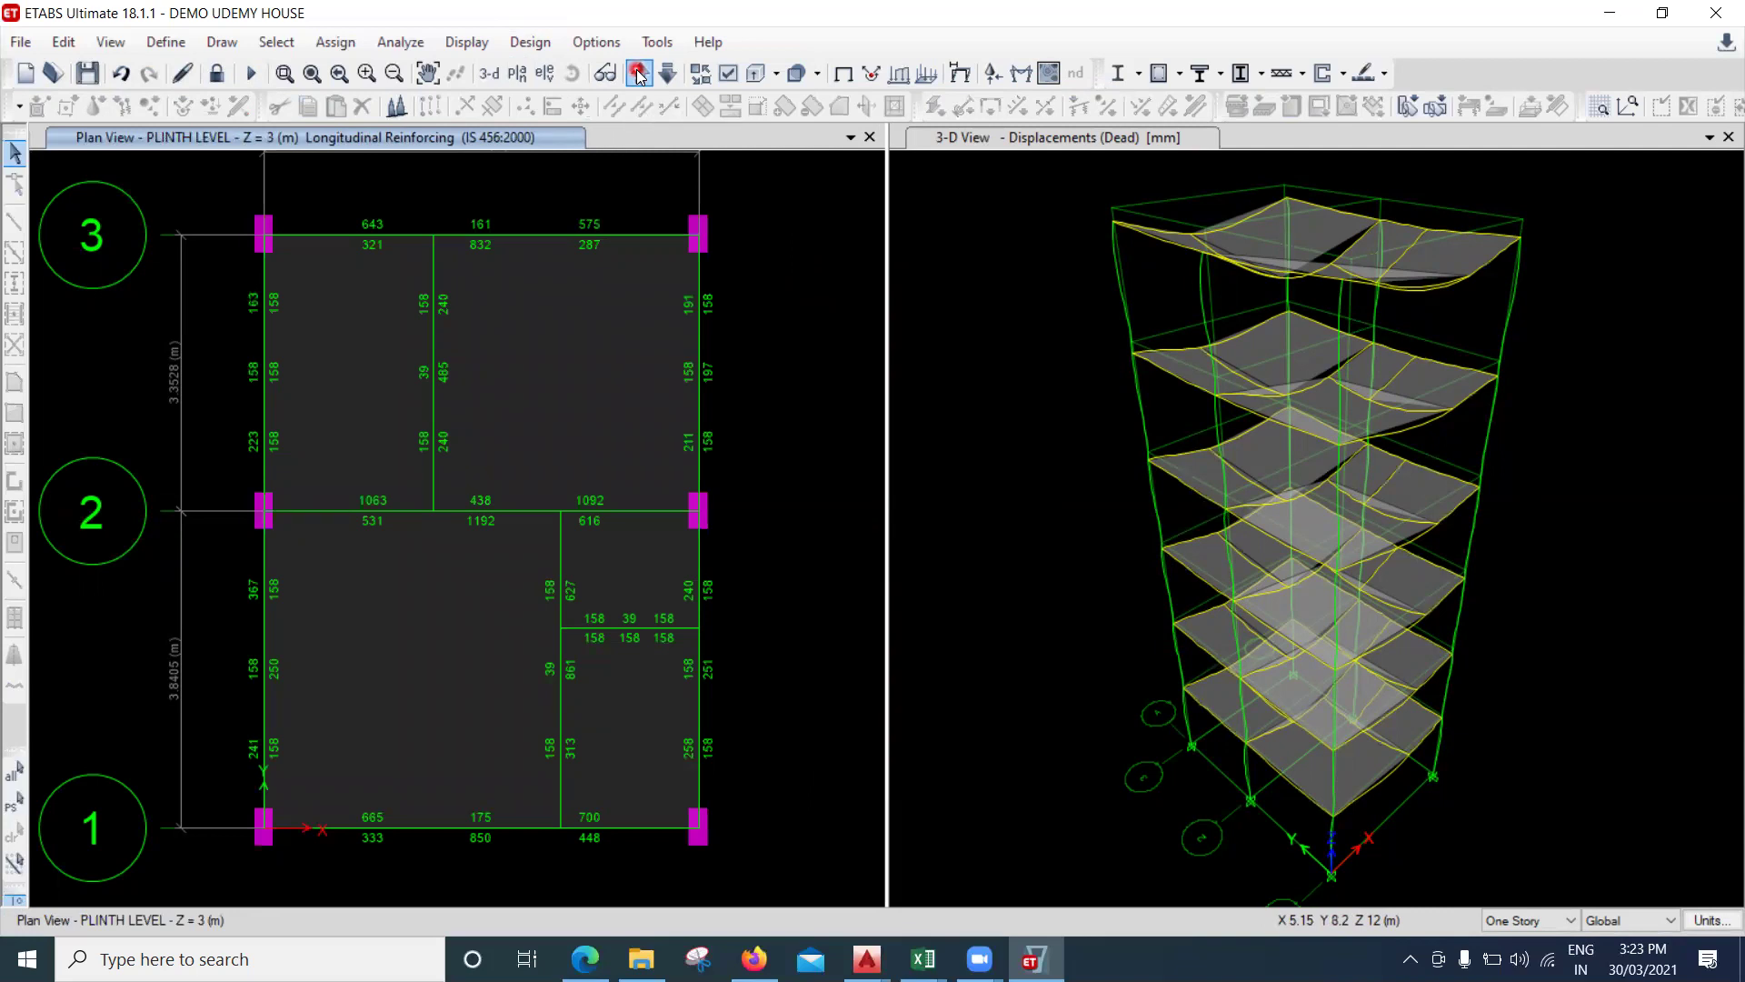
pyautogui.click(639, 73)
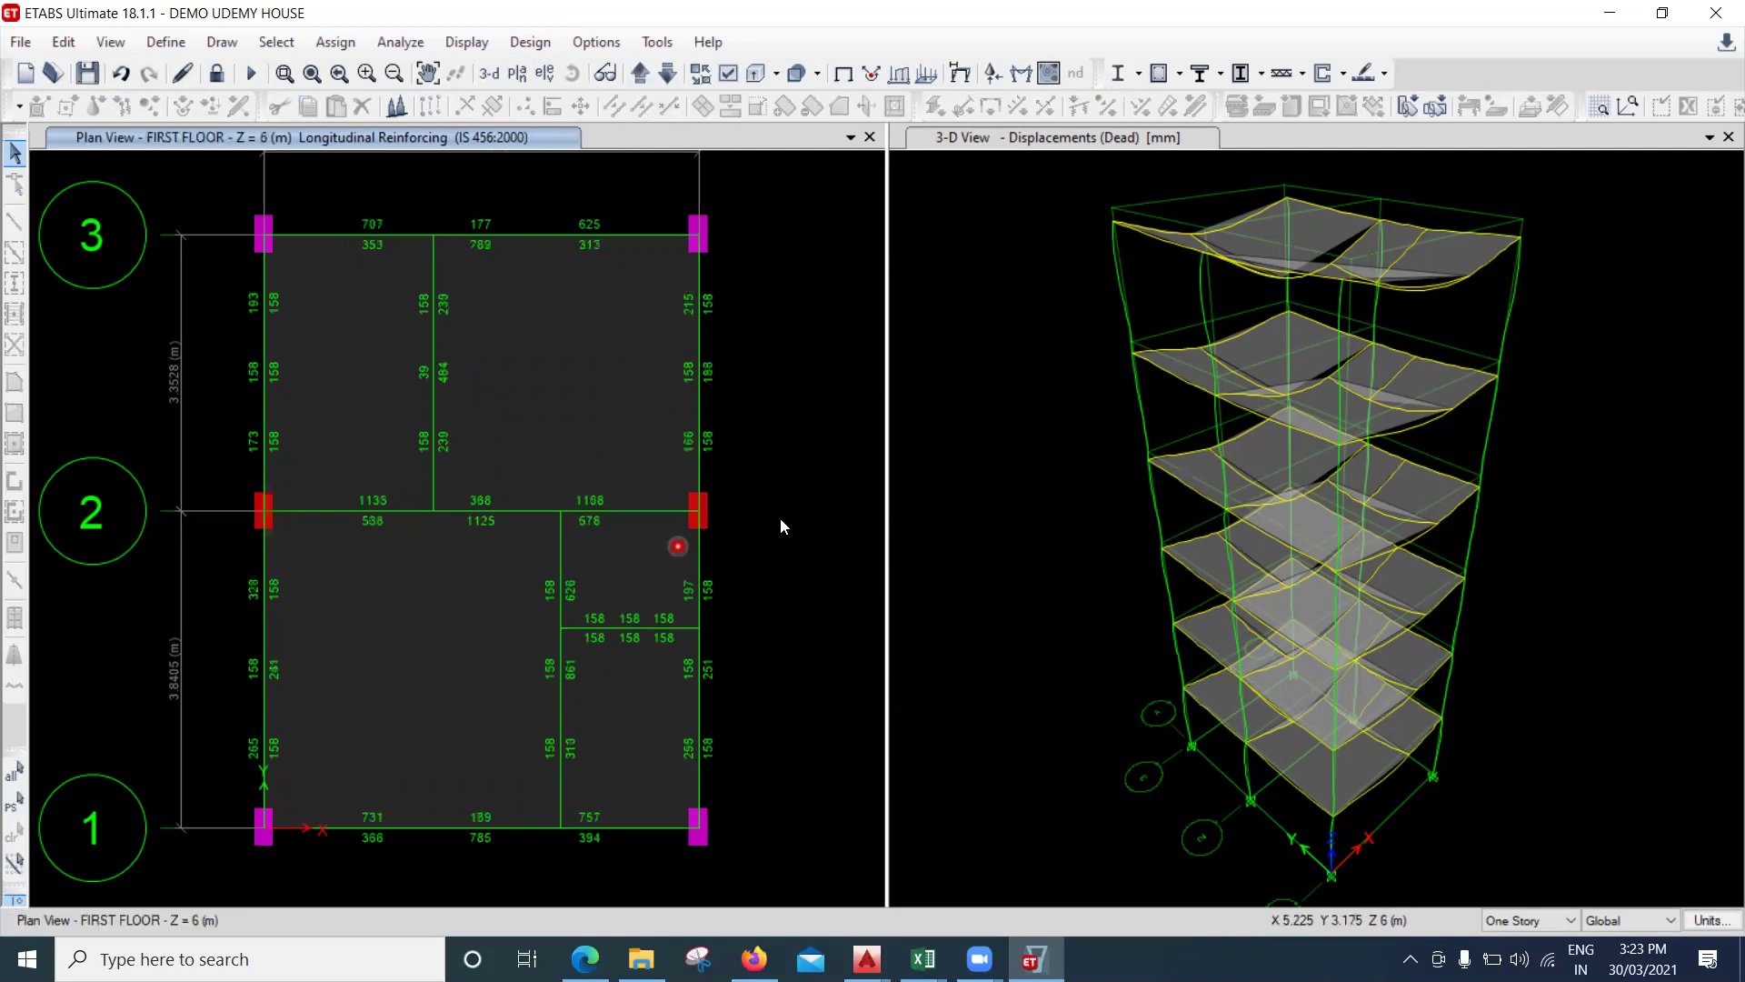
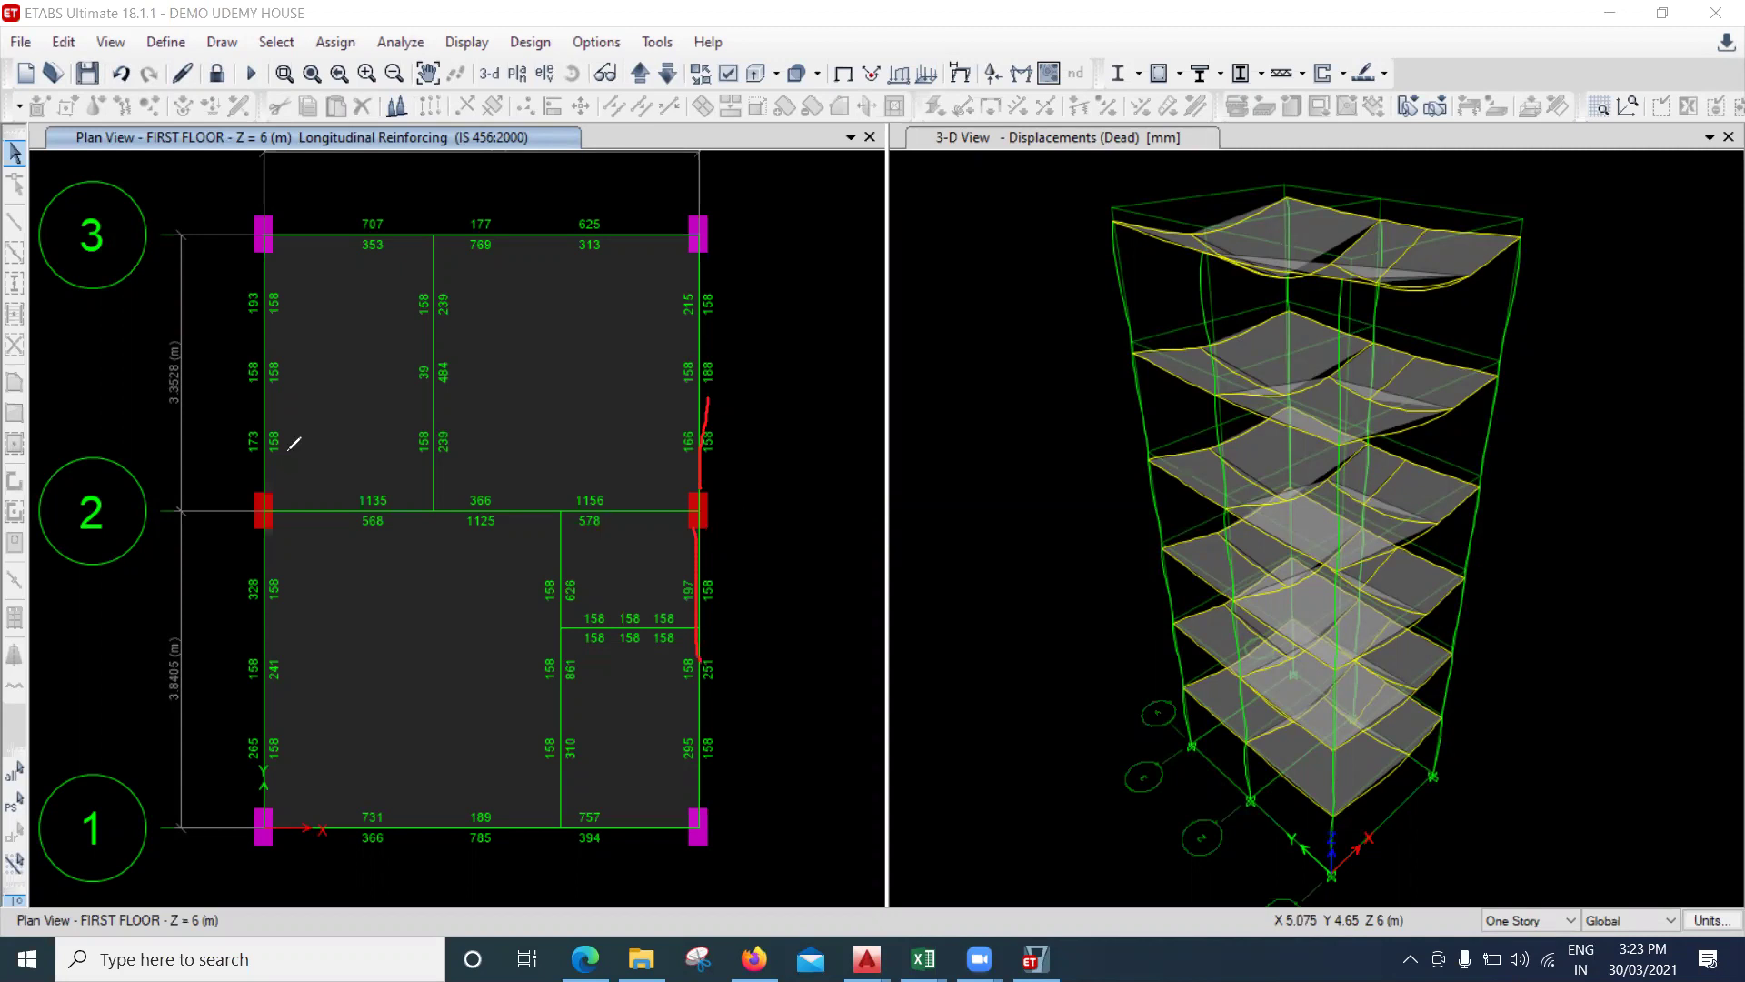
pyautogui.moveTo(193, 386); pyautogui.dragTo(191, 409)
pyautogui.moveTo(193, 707); pyautogui.dragTo(193, 672)
pyautogui.moveTo(730, 512)
pyautogui.mouseDown()
pyautogui.moveTo(757, 543)
pyautogui.moveTo(765, 500)
pyautogui.moveTo(788, 495)
pyautogui.mouseUp()
pyautogui.moveTo(452, 520); pyautogui.dragTo(696, 515)
pyautogui.moveTo(467, 516); pyautogui.dragTo(446, 525)
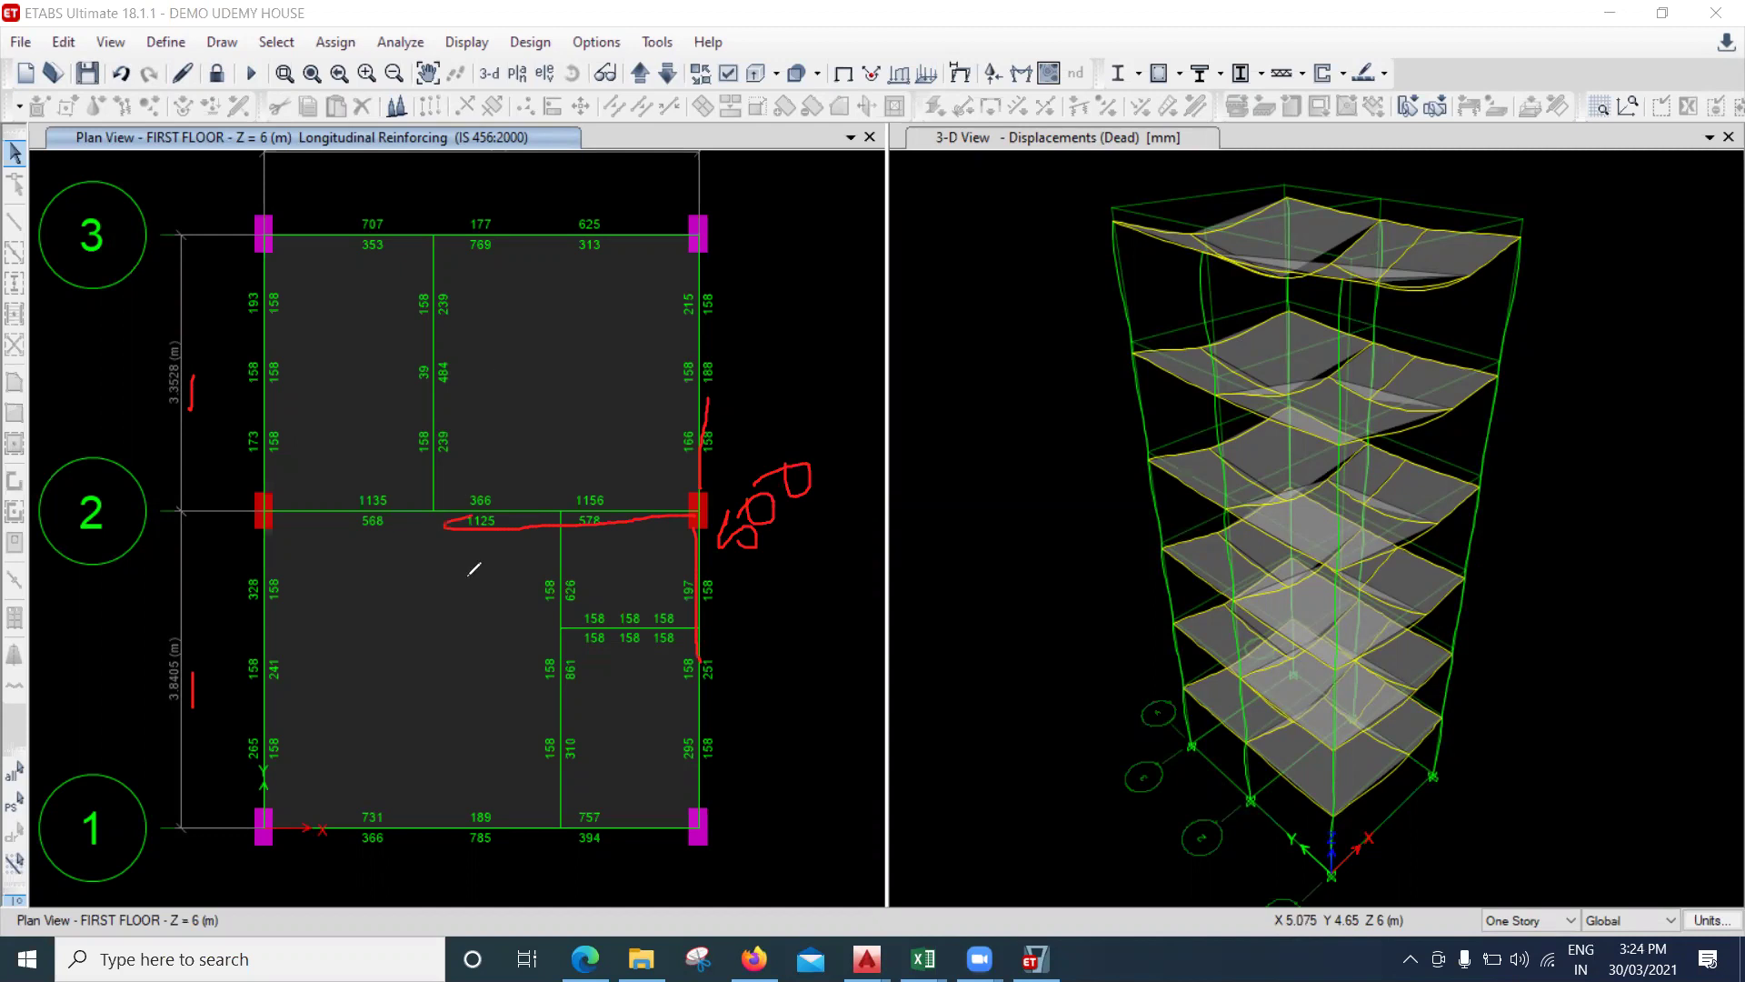
pyautogui.moveTo(431, 227); pyautogui.dragTo(440, 324)
pyautogui.moveTo(703, 258)
pyautogui.mouseDown()
pyautogui.moveTo(698, 318)
pyautogui.moveTo(438, 294)
pyautogui.moveTo(443, 369)
pyautogui.mouseUp()
pyautogui.moveTo(447, 340); pyautogui.dragTo(476, 381)
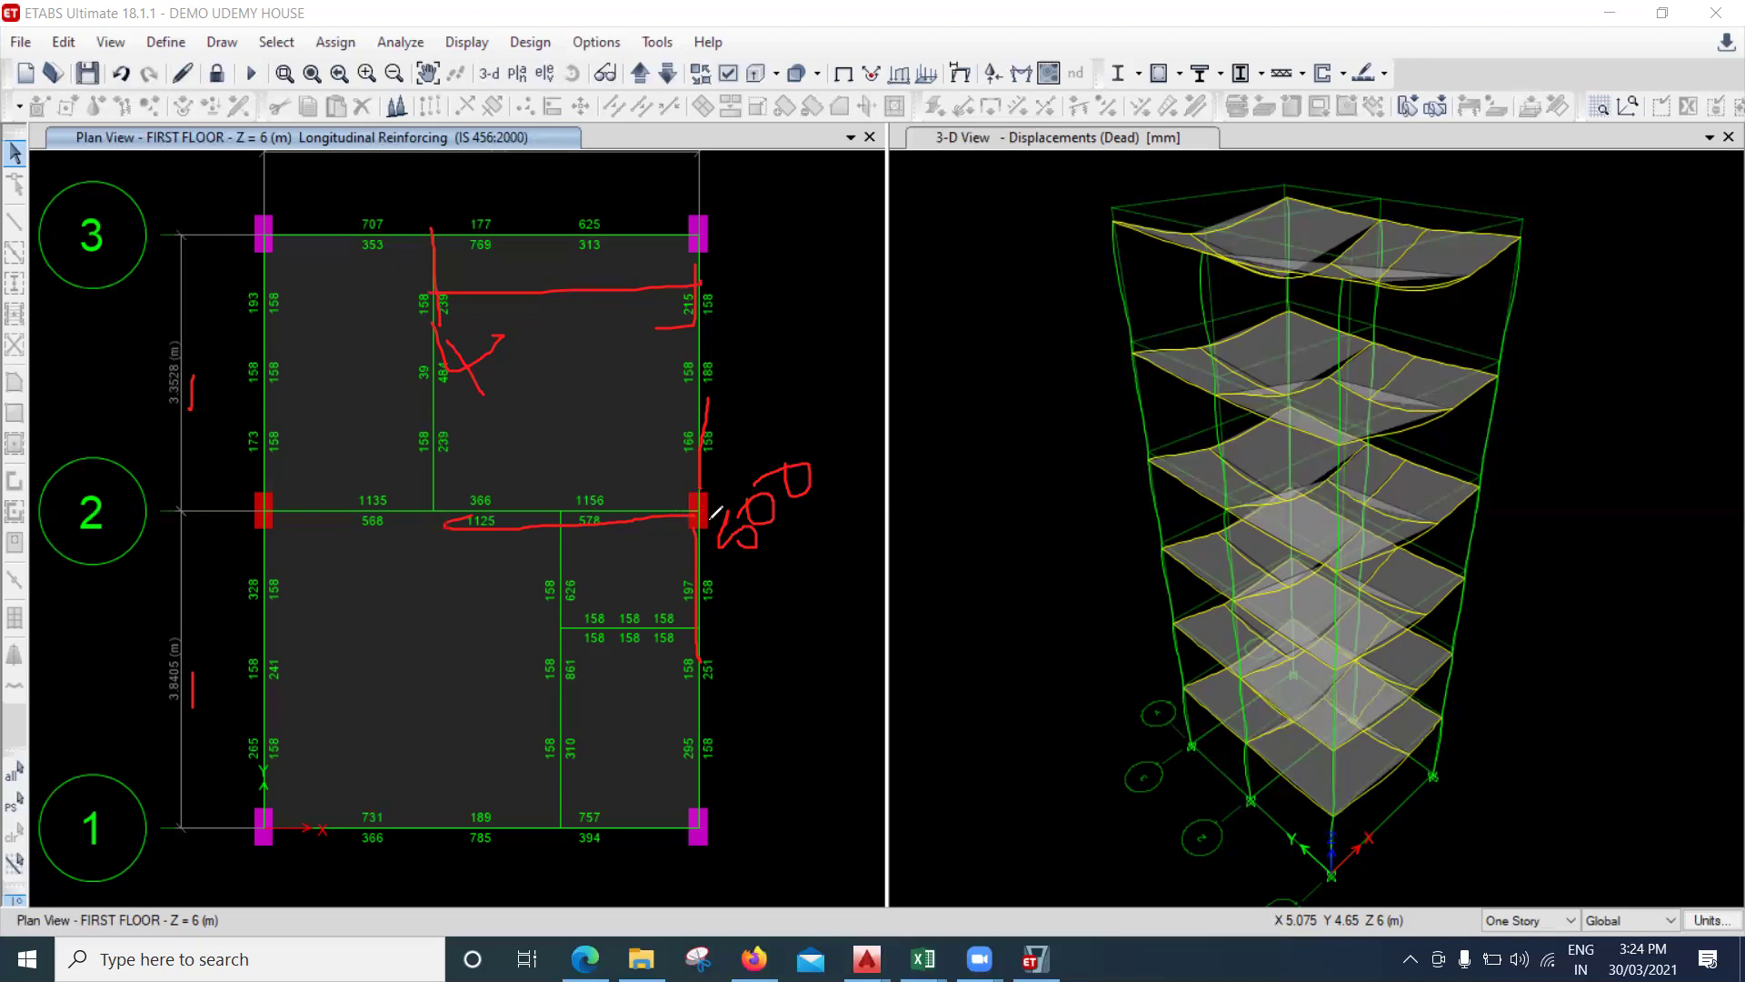
pyautogui.click(664, 499)
pyautogui.moveTo(664, 499)
pyautogui.mouseDown()
pyautogui.moveTo(750, 499)
pyautogui.moveTo(737, 542)
pyautogui.mouseUp()
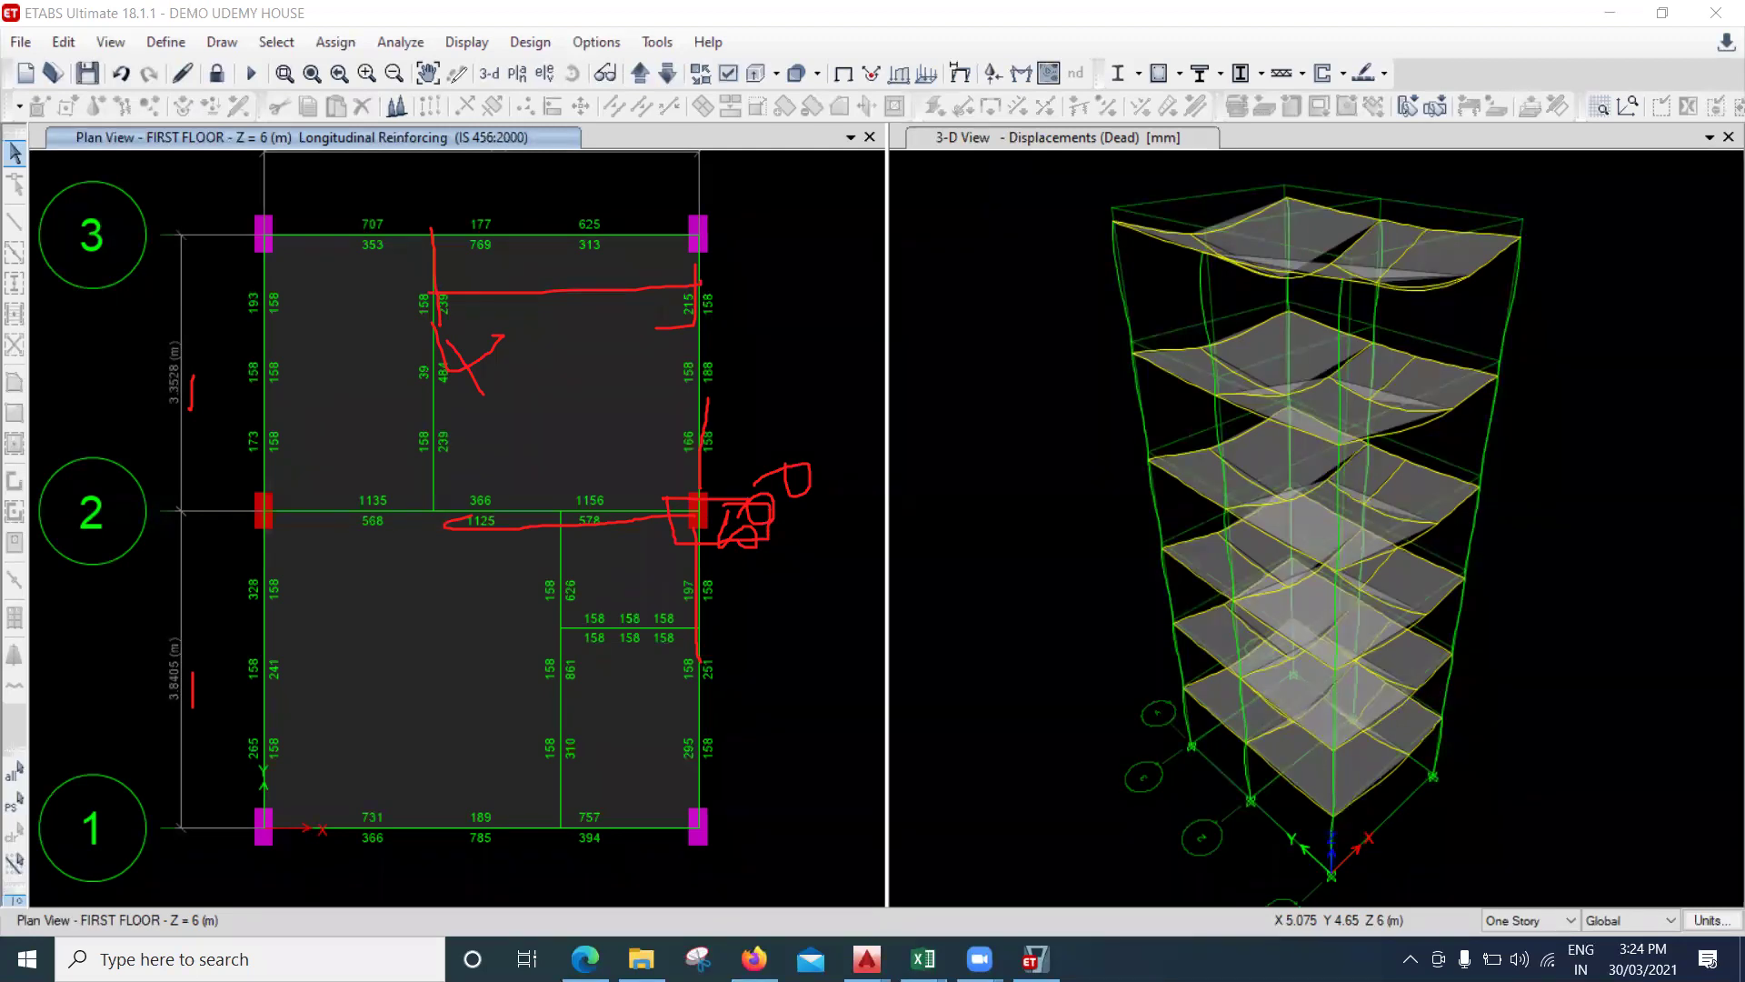
pyautogui.press('Escape')
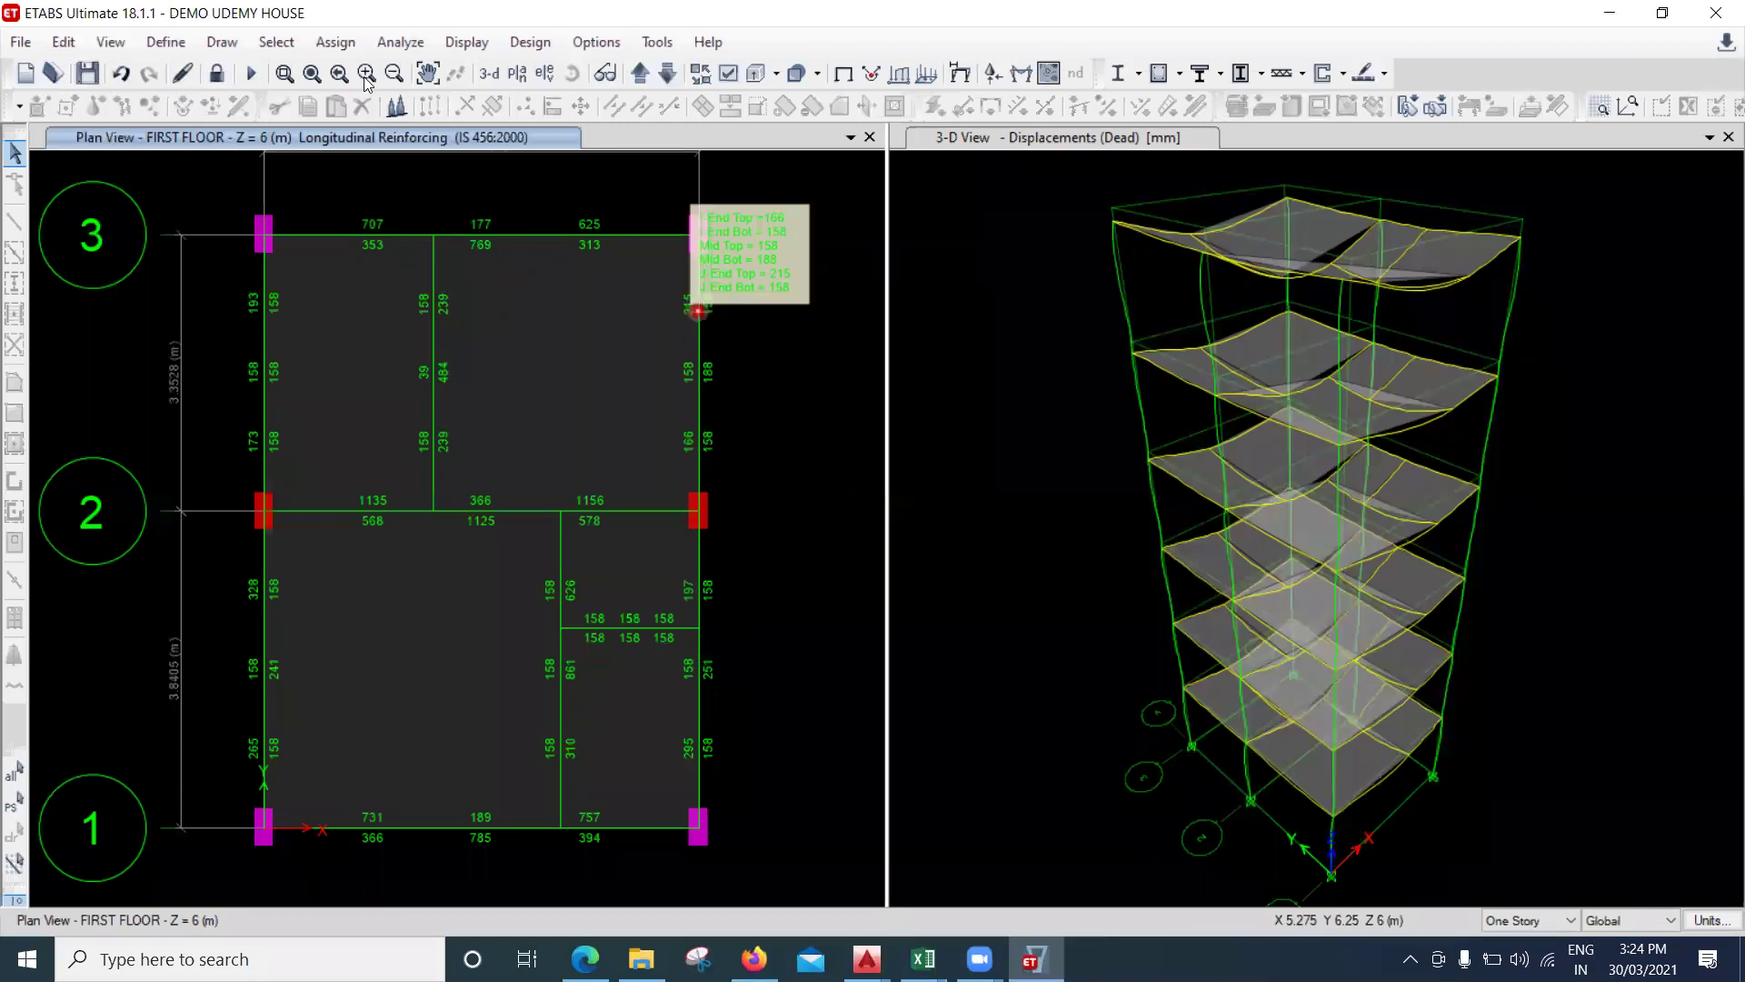
# Unlock the analysed model so that its members can be edited.
pyautogui.click(207, 84)
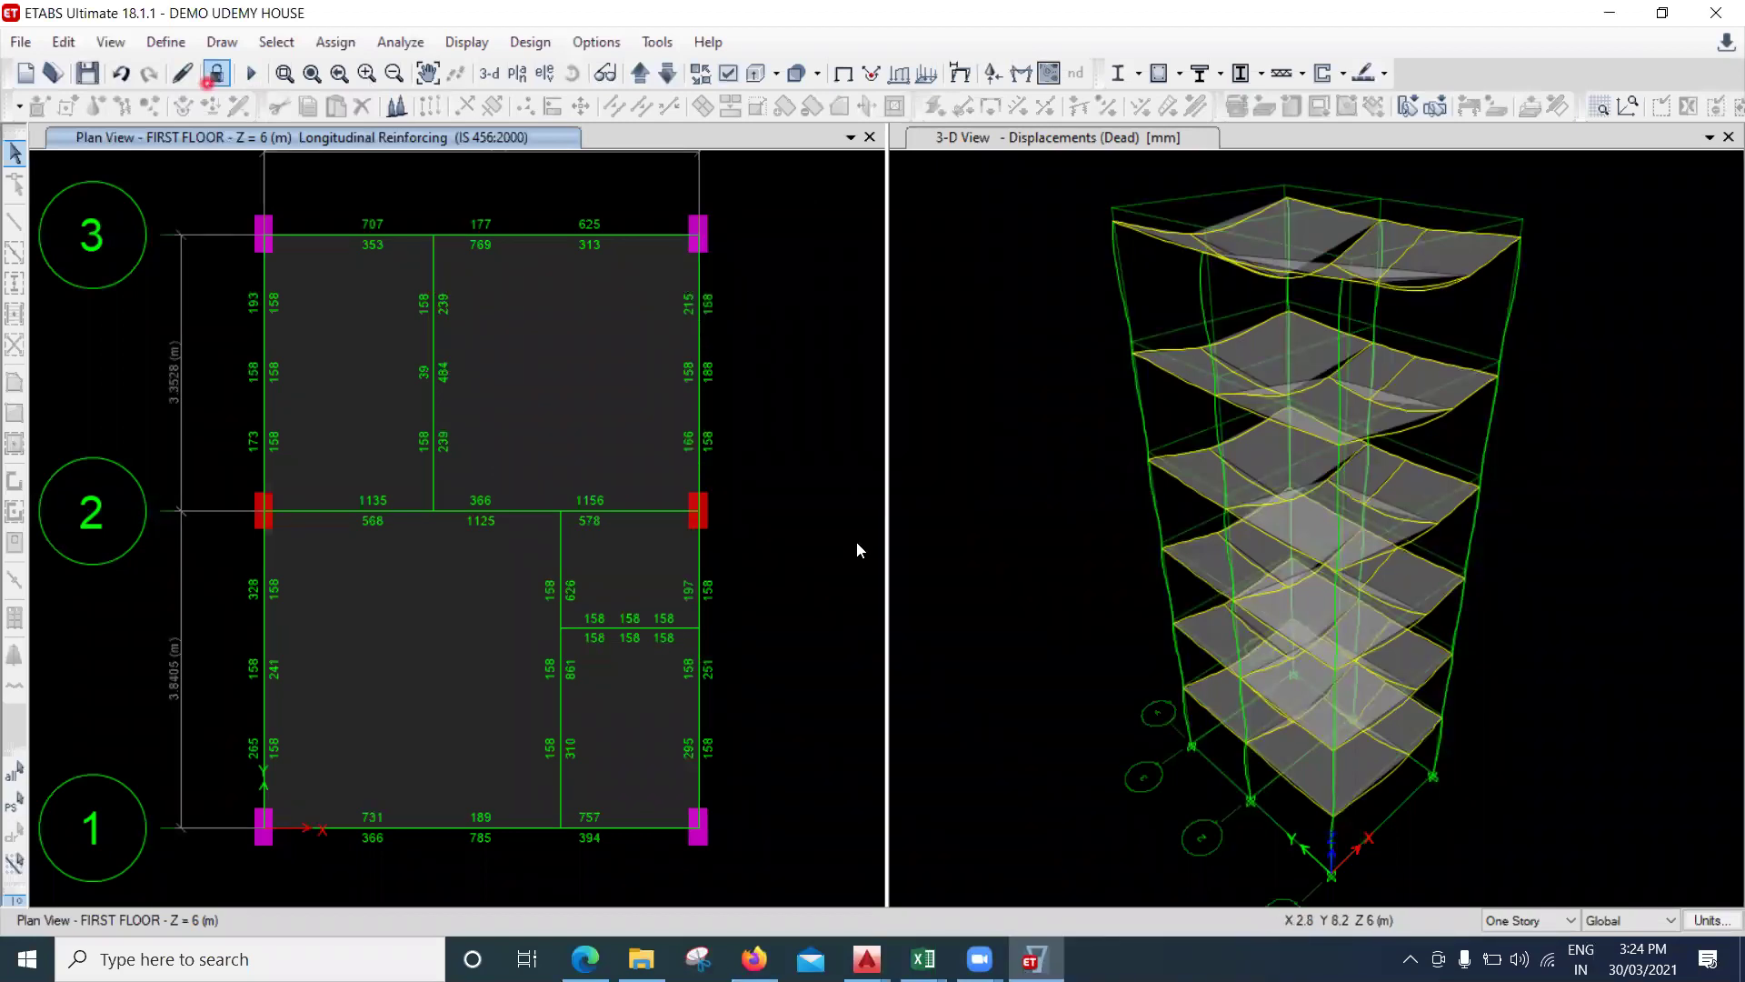
pyautogui.click(900, 571)
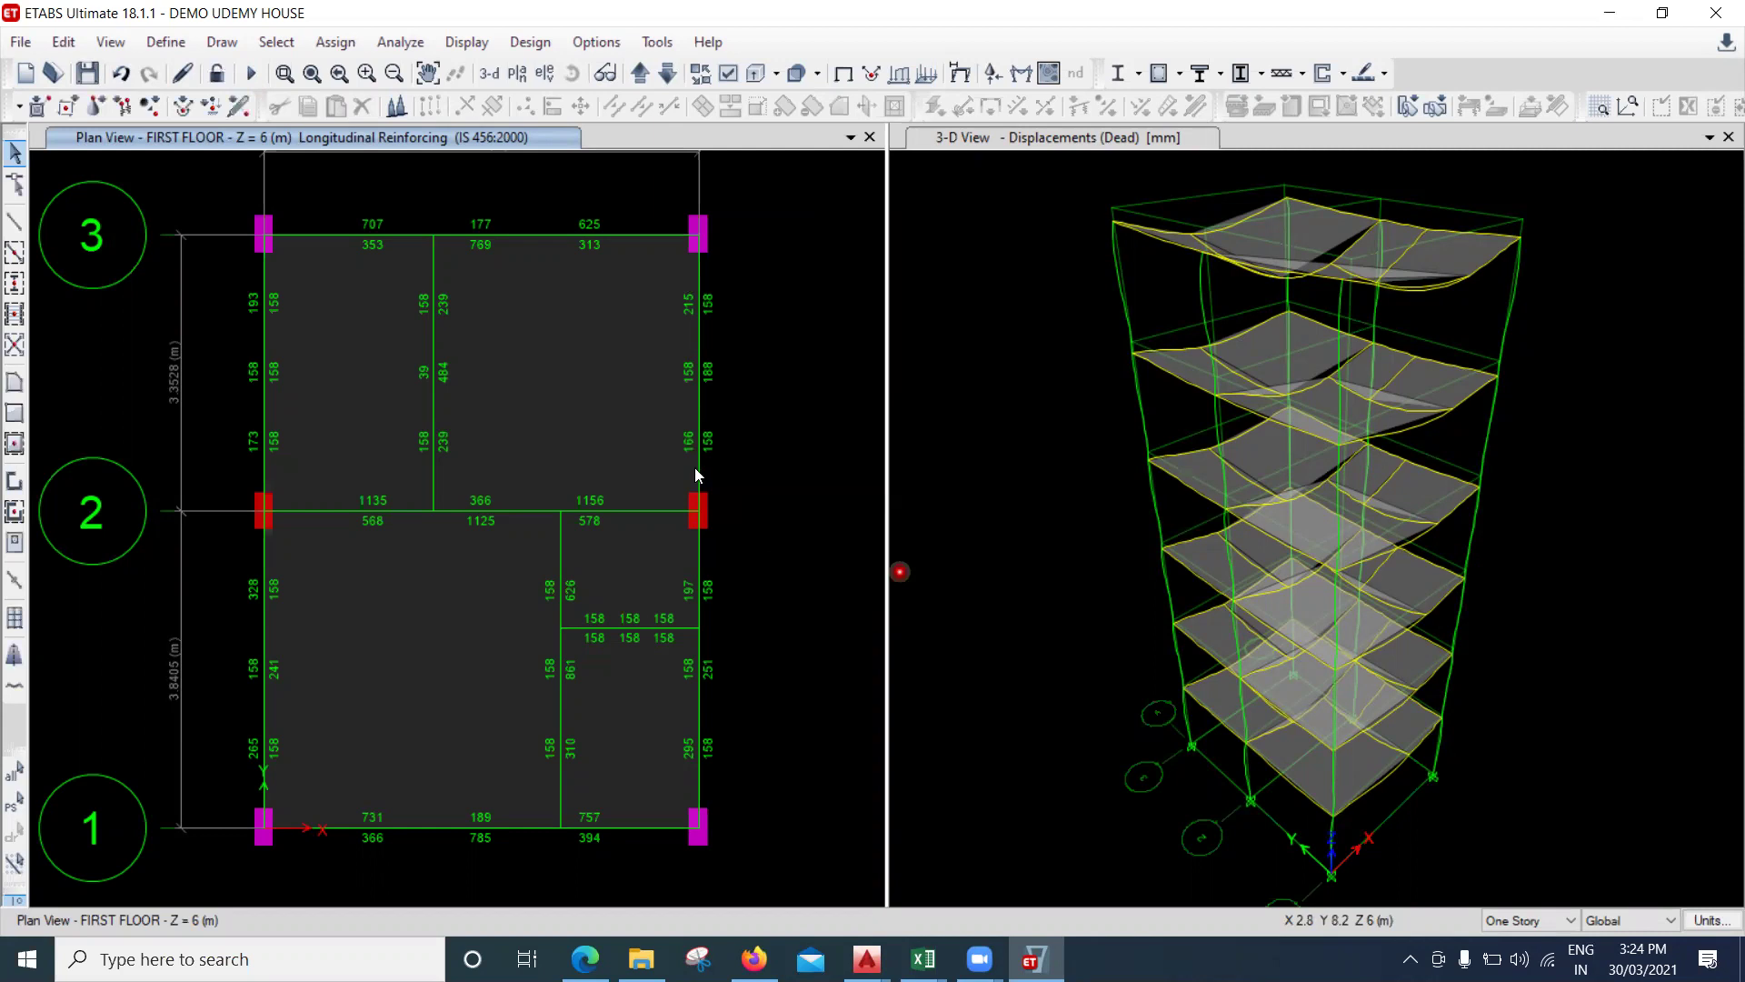
pyautogui.click(666, 537)
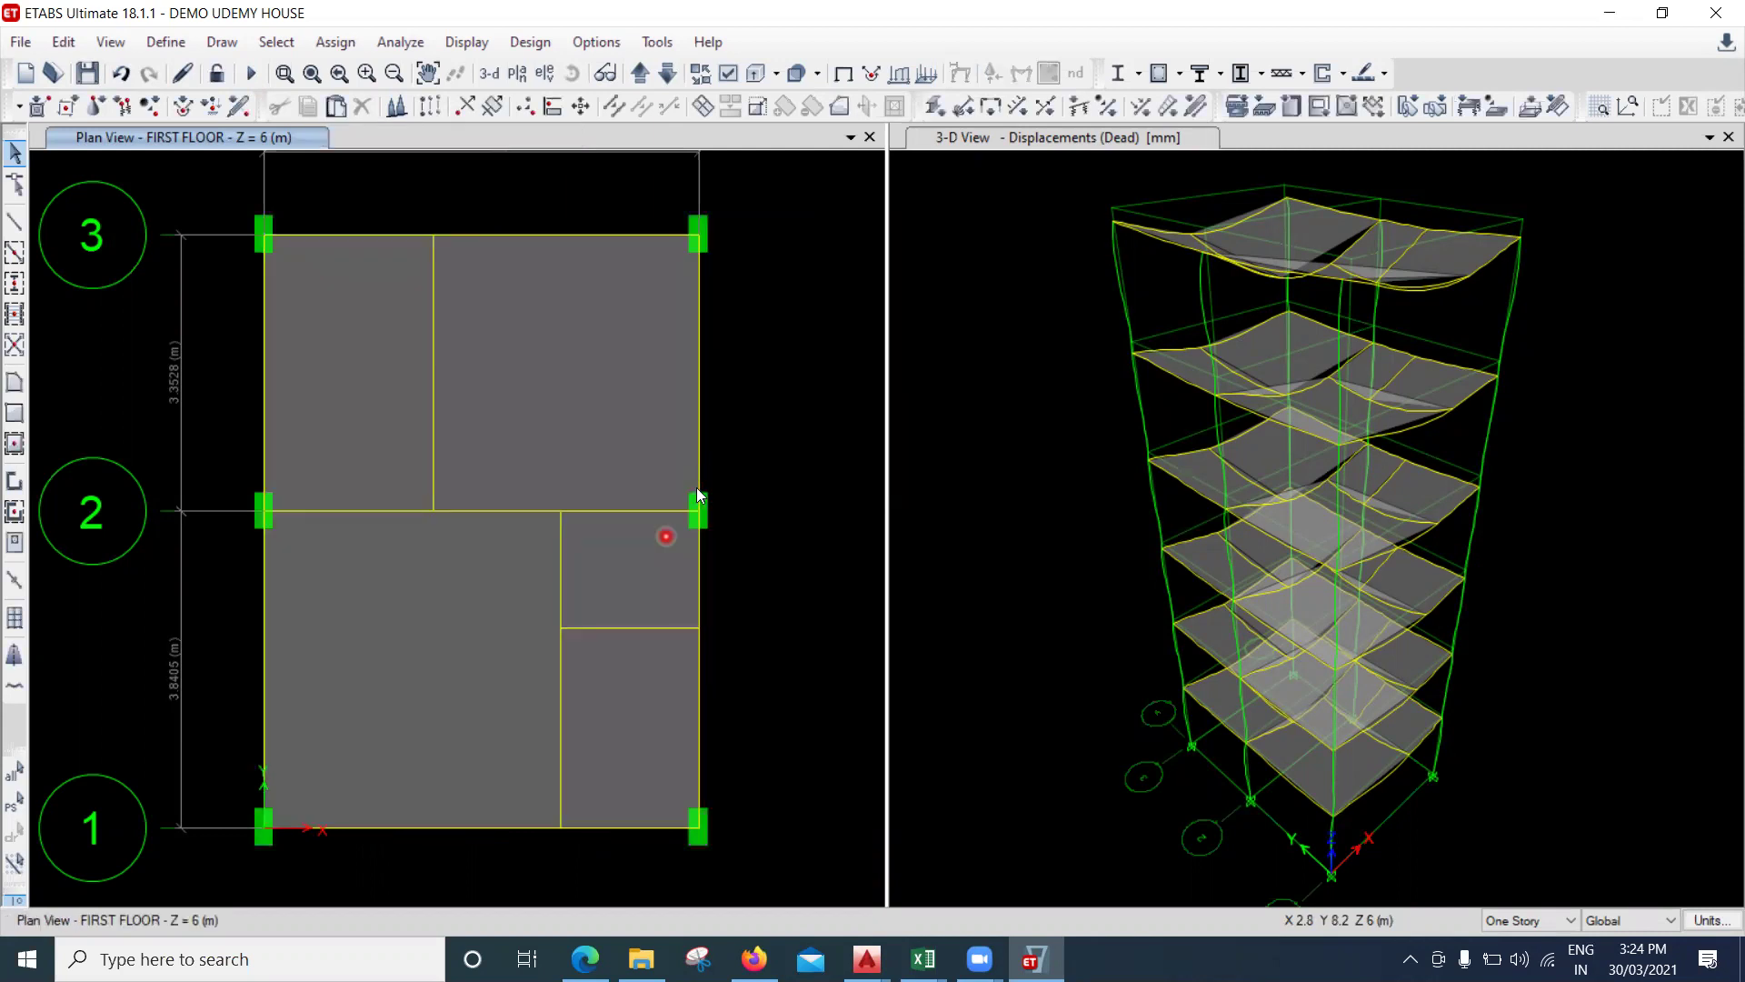
pyautogui.click(698, 489)
pyautogui.click(662, 475)
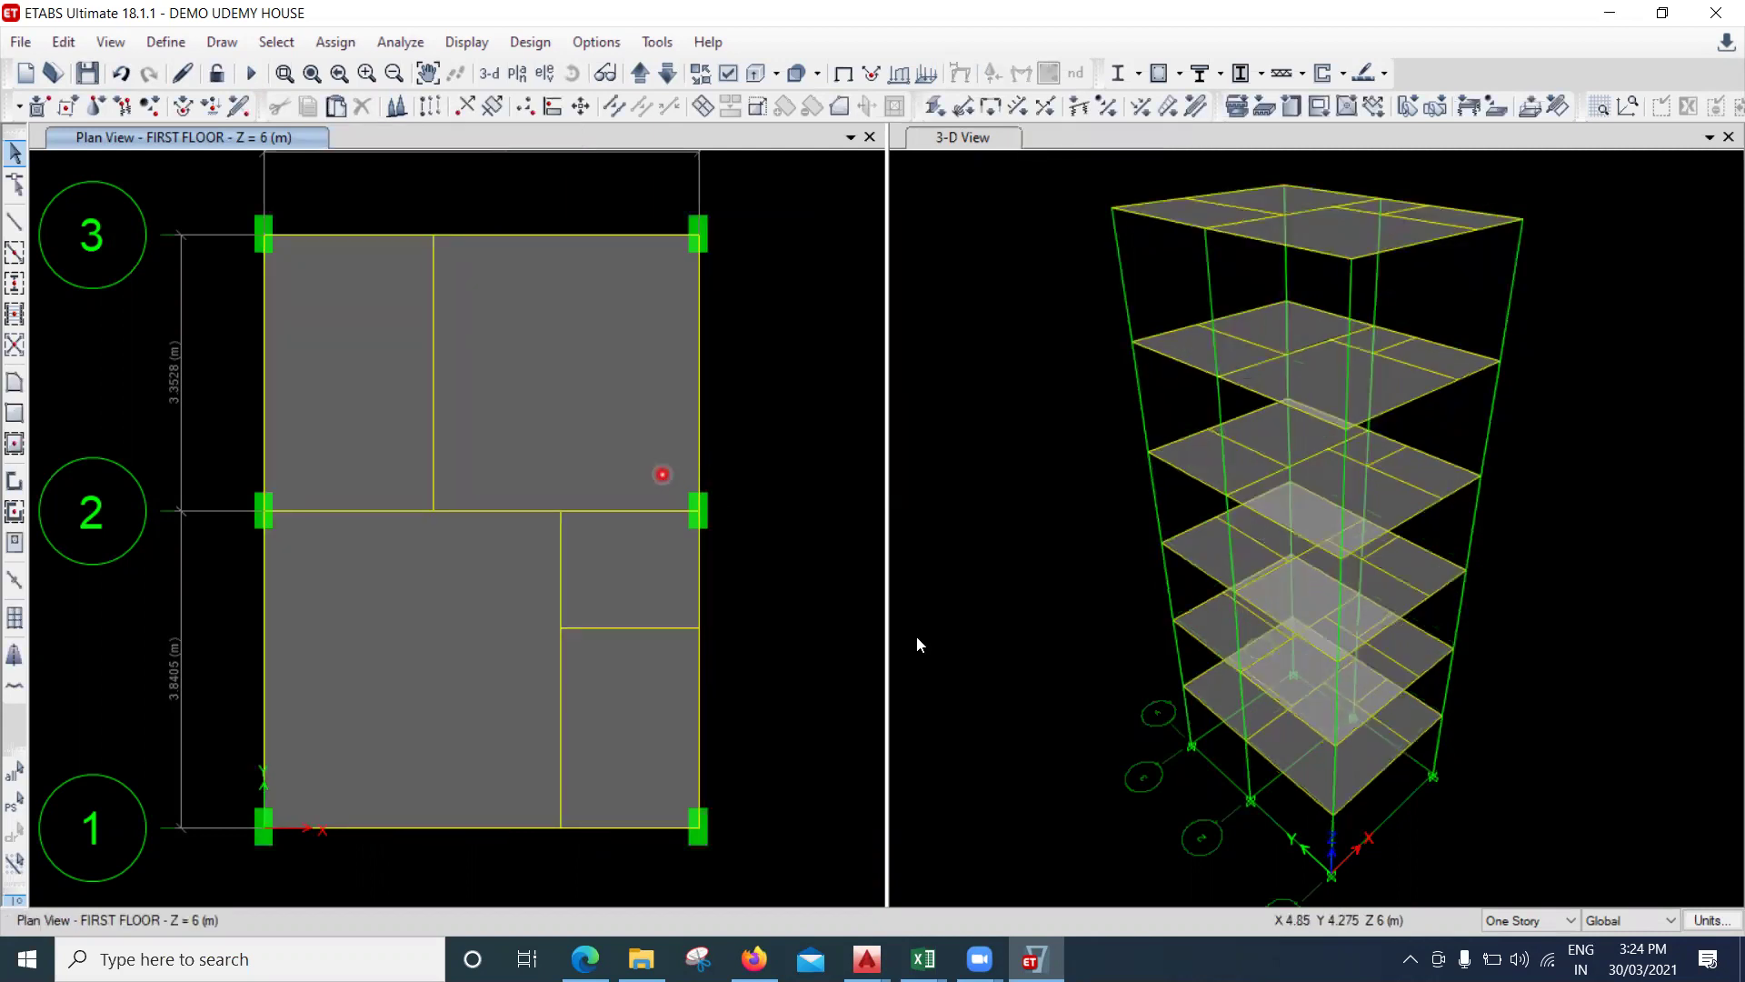
# Apply selection to all stories, select both columns on grid line 2, and open their frame local axes assignment.
pyautogui.click(1539, 920)
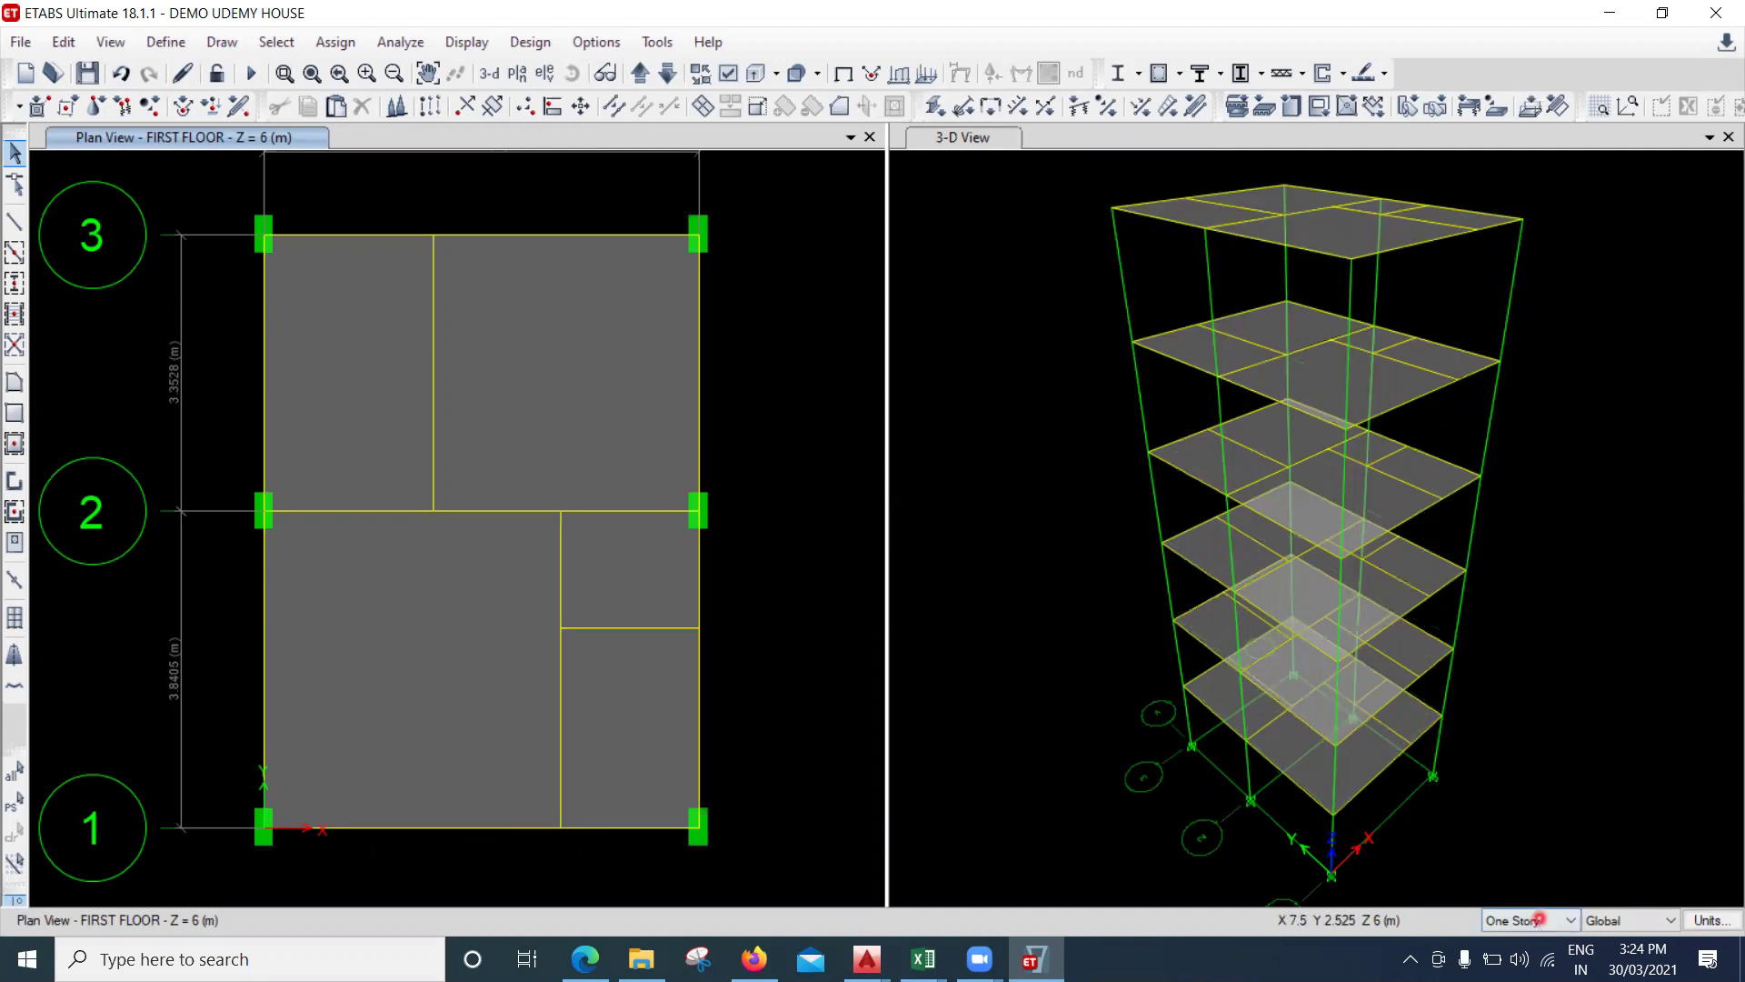
pyautogui.click(675, 476)
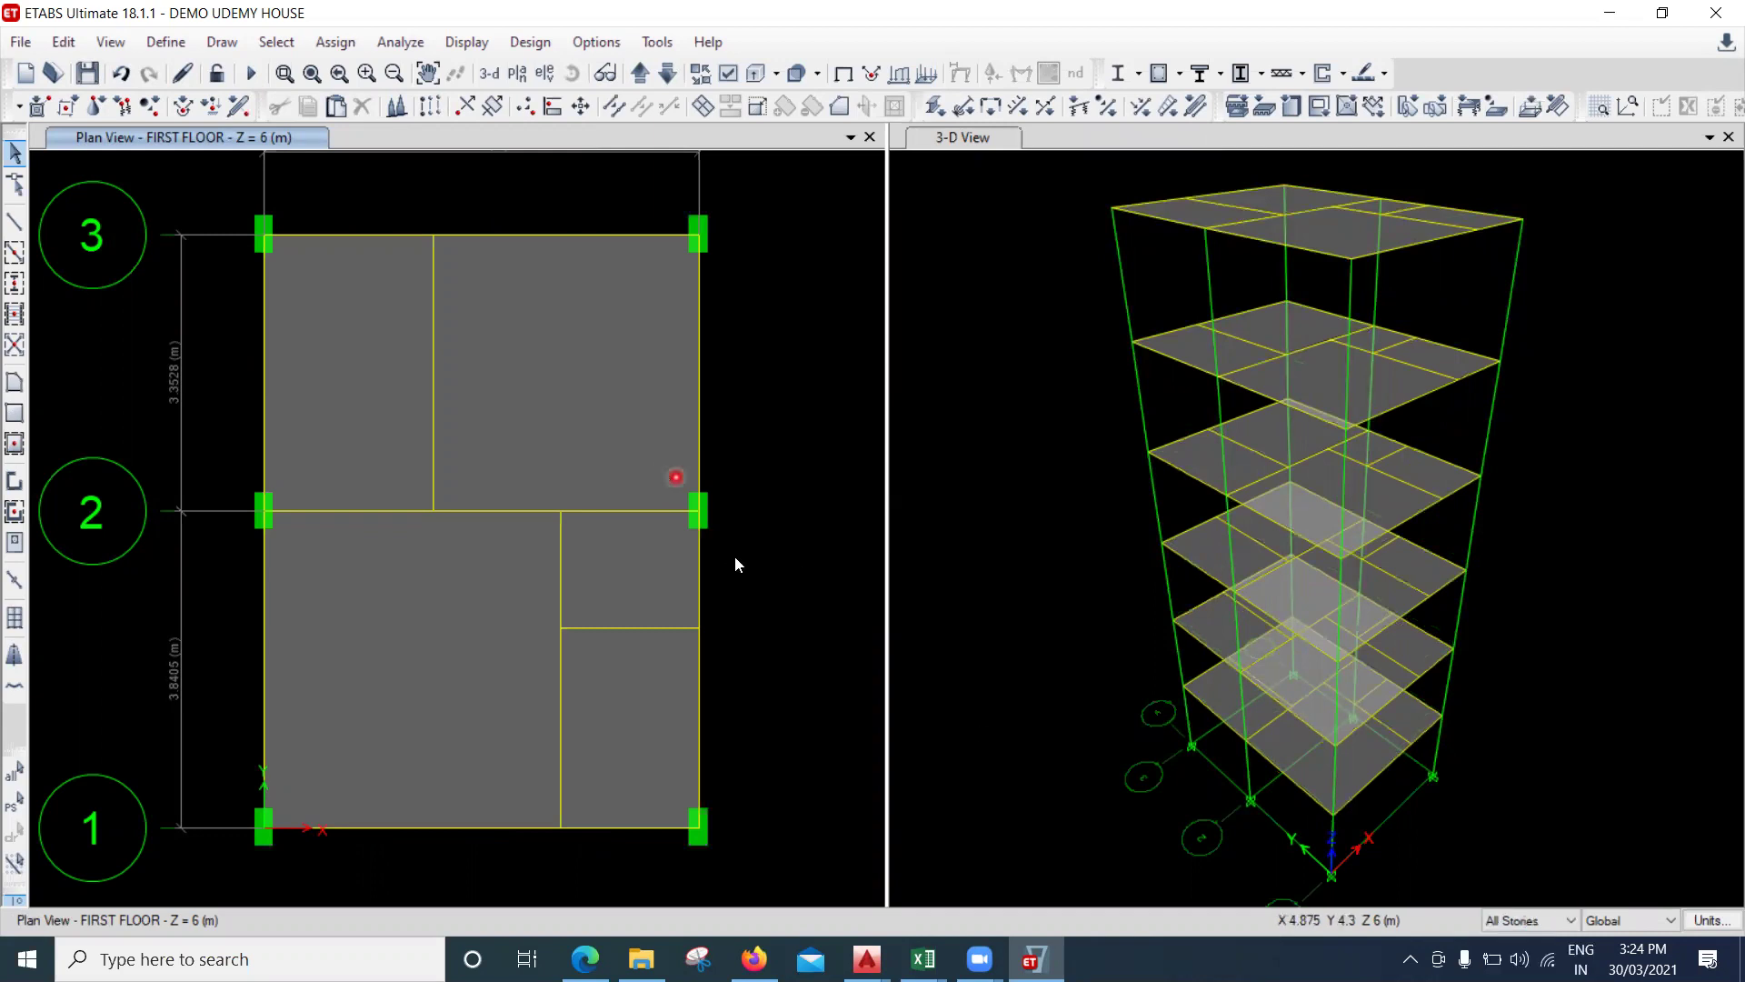
pyautogui.moveTo(198, 454); pyautogui.dragTo(248, 503)
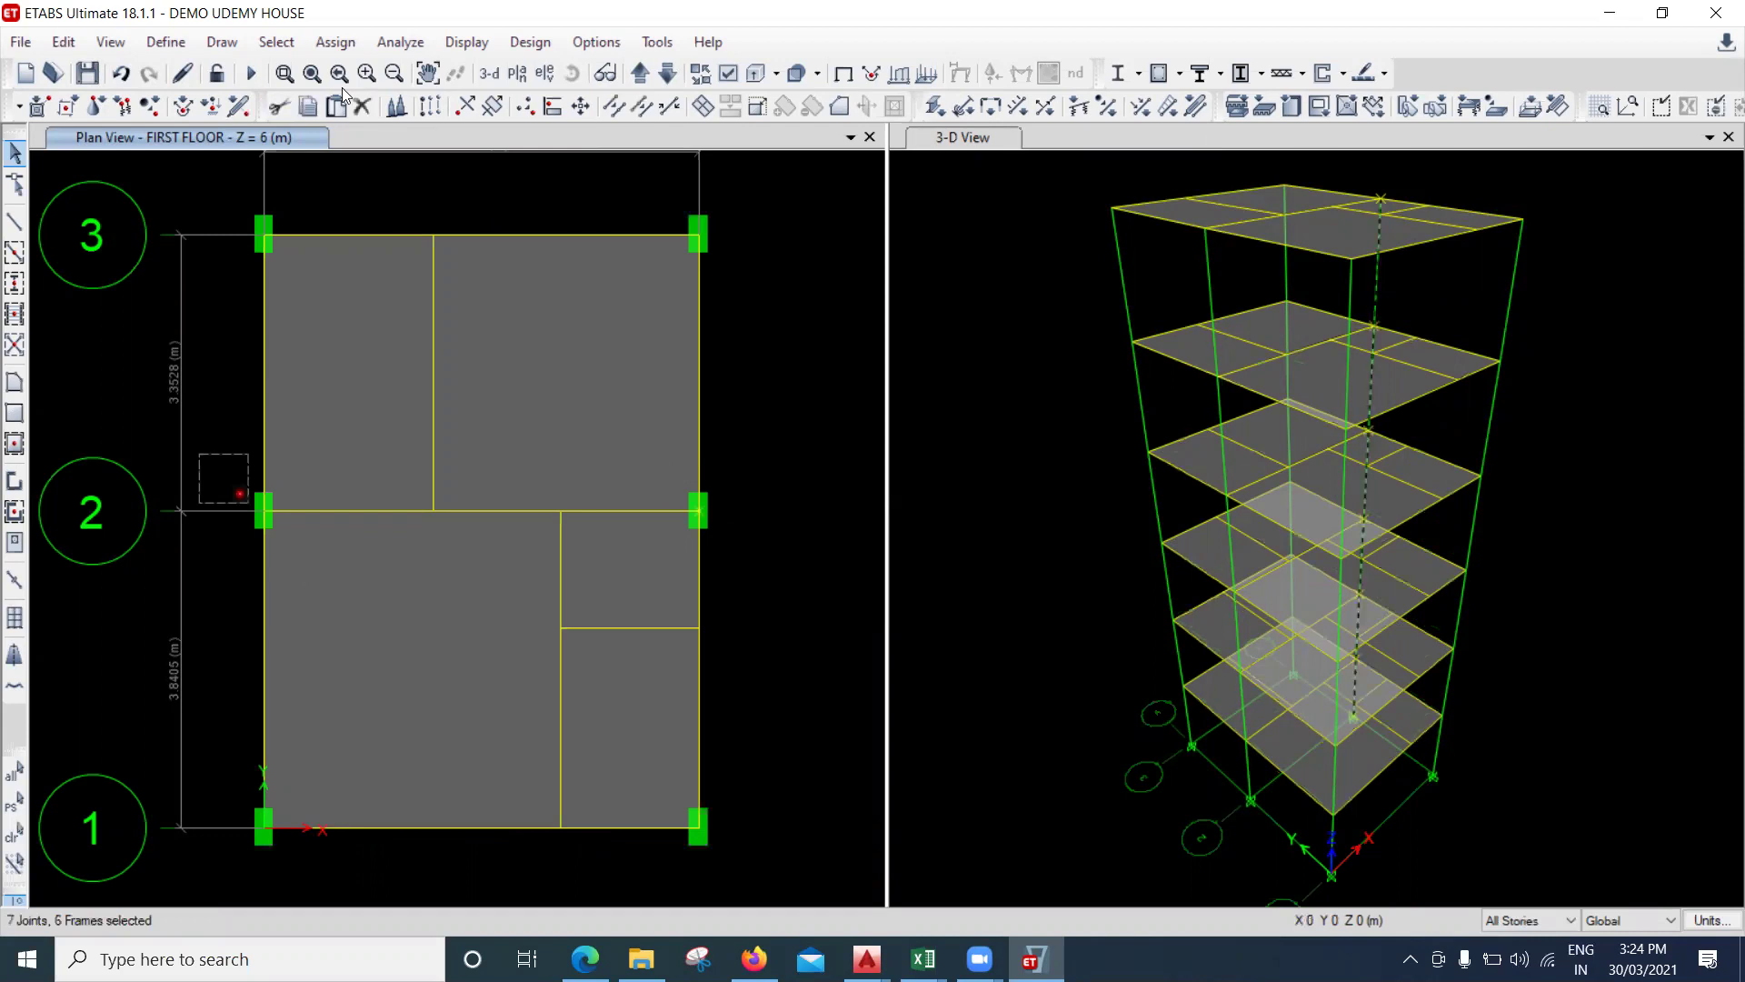
pyautogui.click(336, 42)
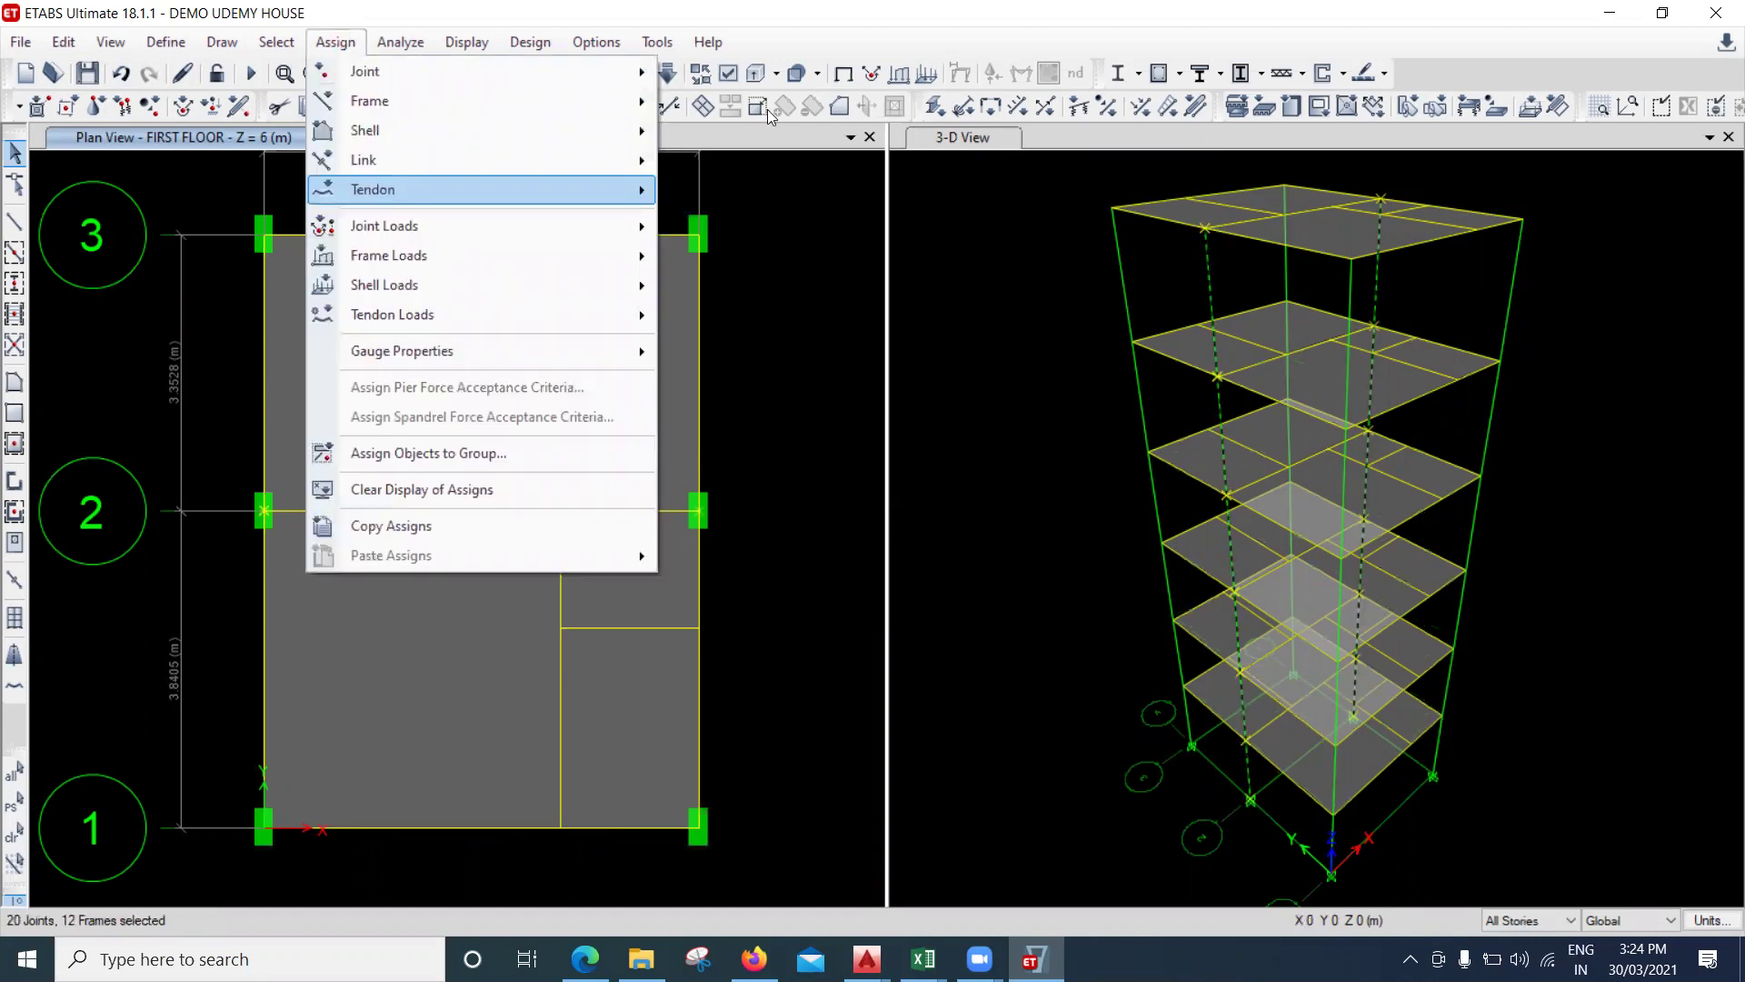
pyautogui.moveTo(546, 100)
pyautogui.click(838, 259)
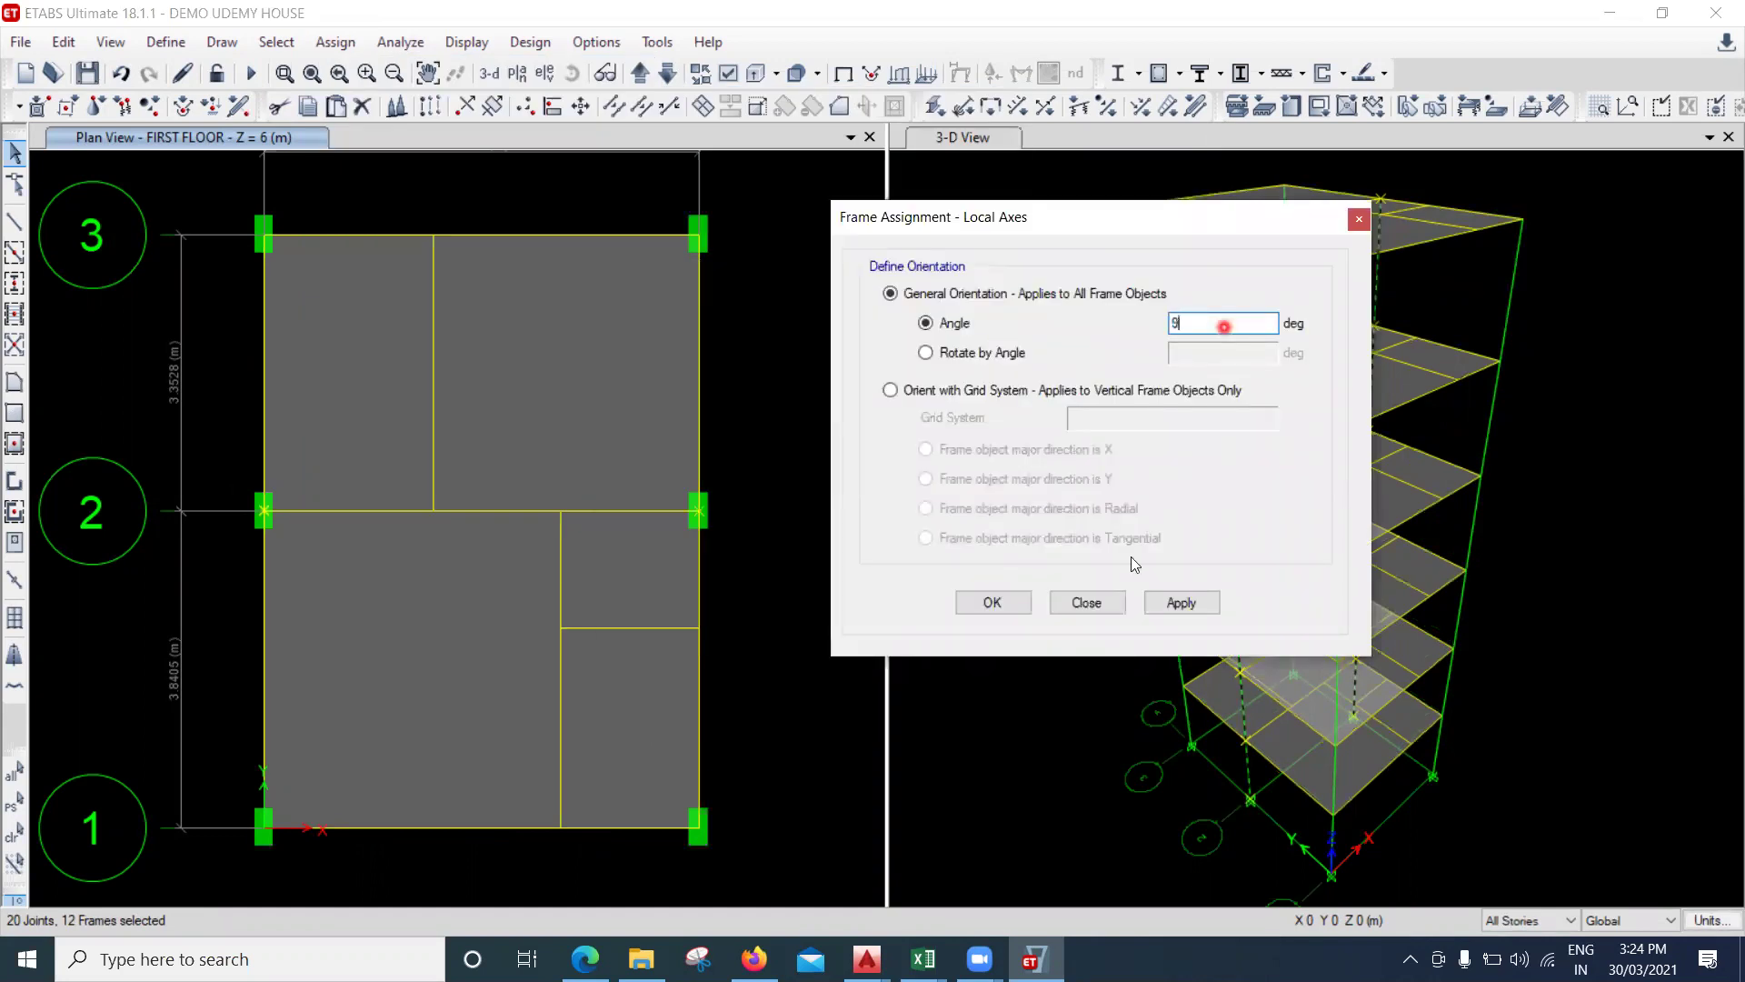
# Try a local axis angle of 90 degrees on the grid line 2 columns.
pyautogui.write('0')
pyautogui.click(1184, 604)
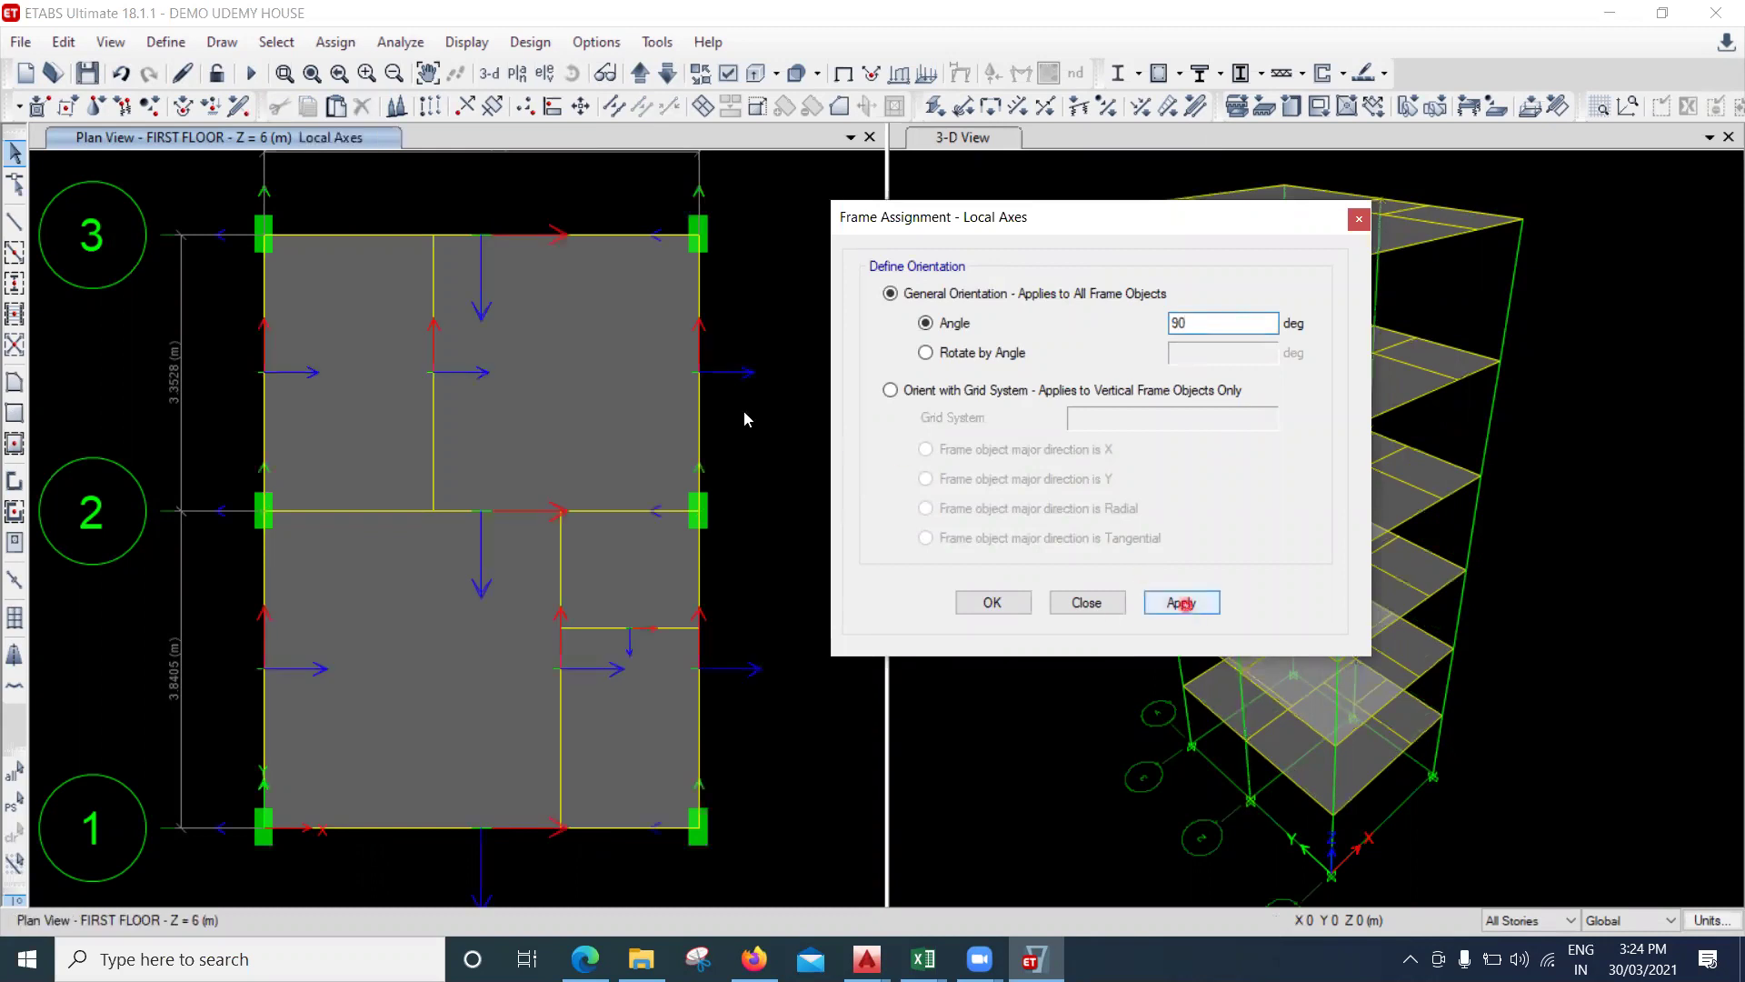
pyautogui.click(14, 768)
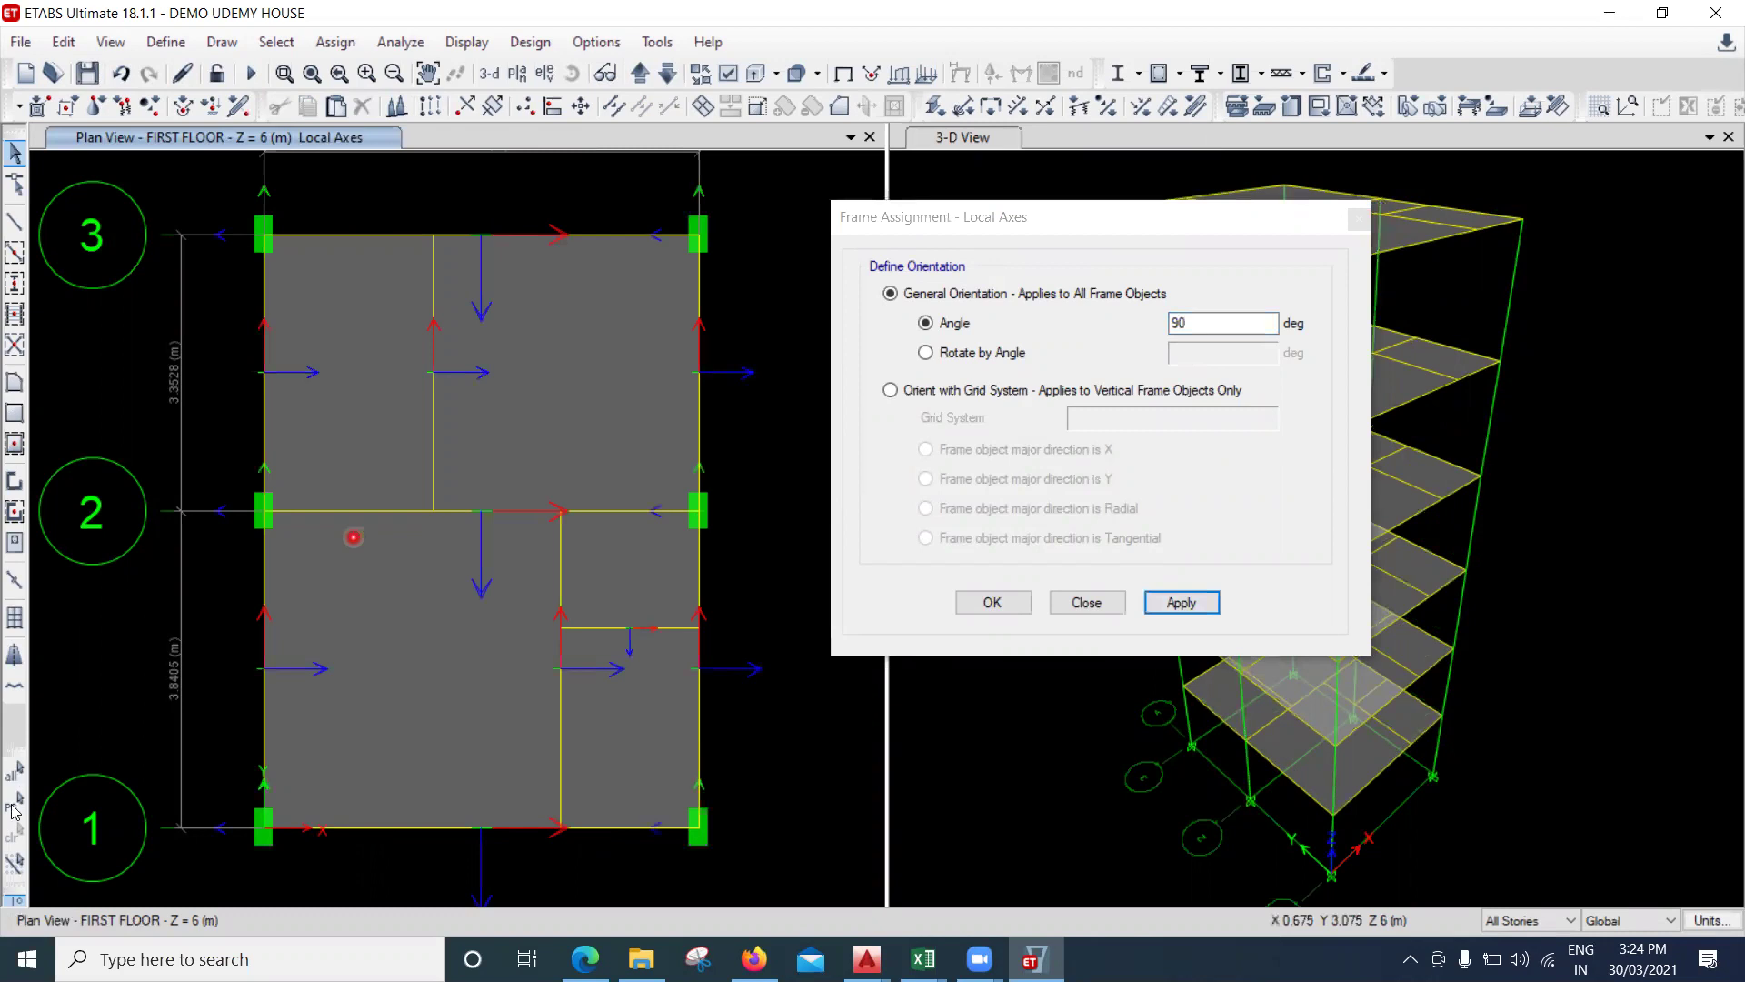
pyautogui.click(1203, 604)
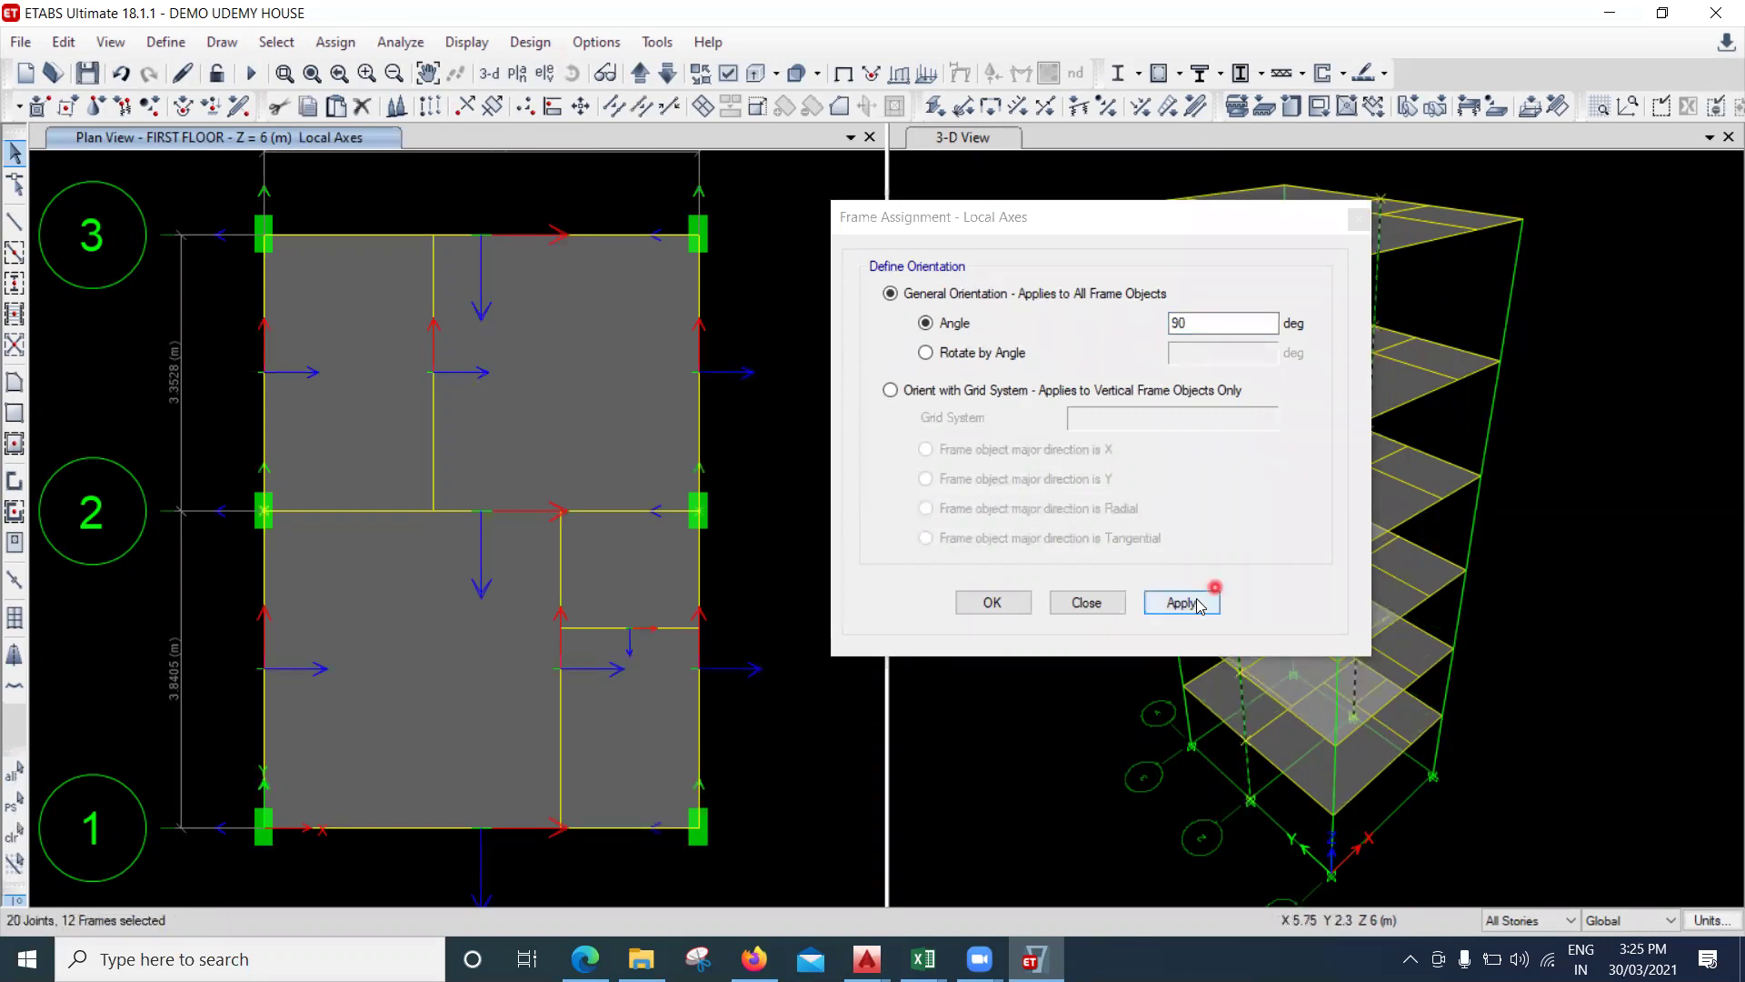
# Reselect the grid line 2 columns and set their local axis angle to 0 degrees on all stories.
pyautogui.click(231, 708)
pyautogui.click(20, 809)
pyautogui.click(1225, 313)
pyautogui.click(1226, 329)
pyautogui.press('BackSpace')
pyautogui.press('BackSpace')
pyautogui.write('0')
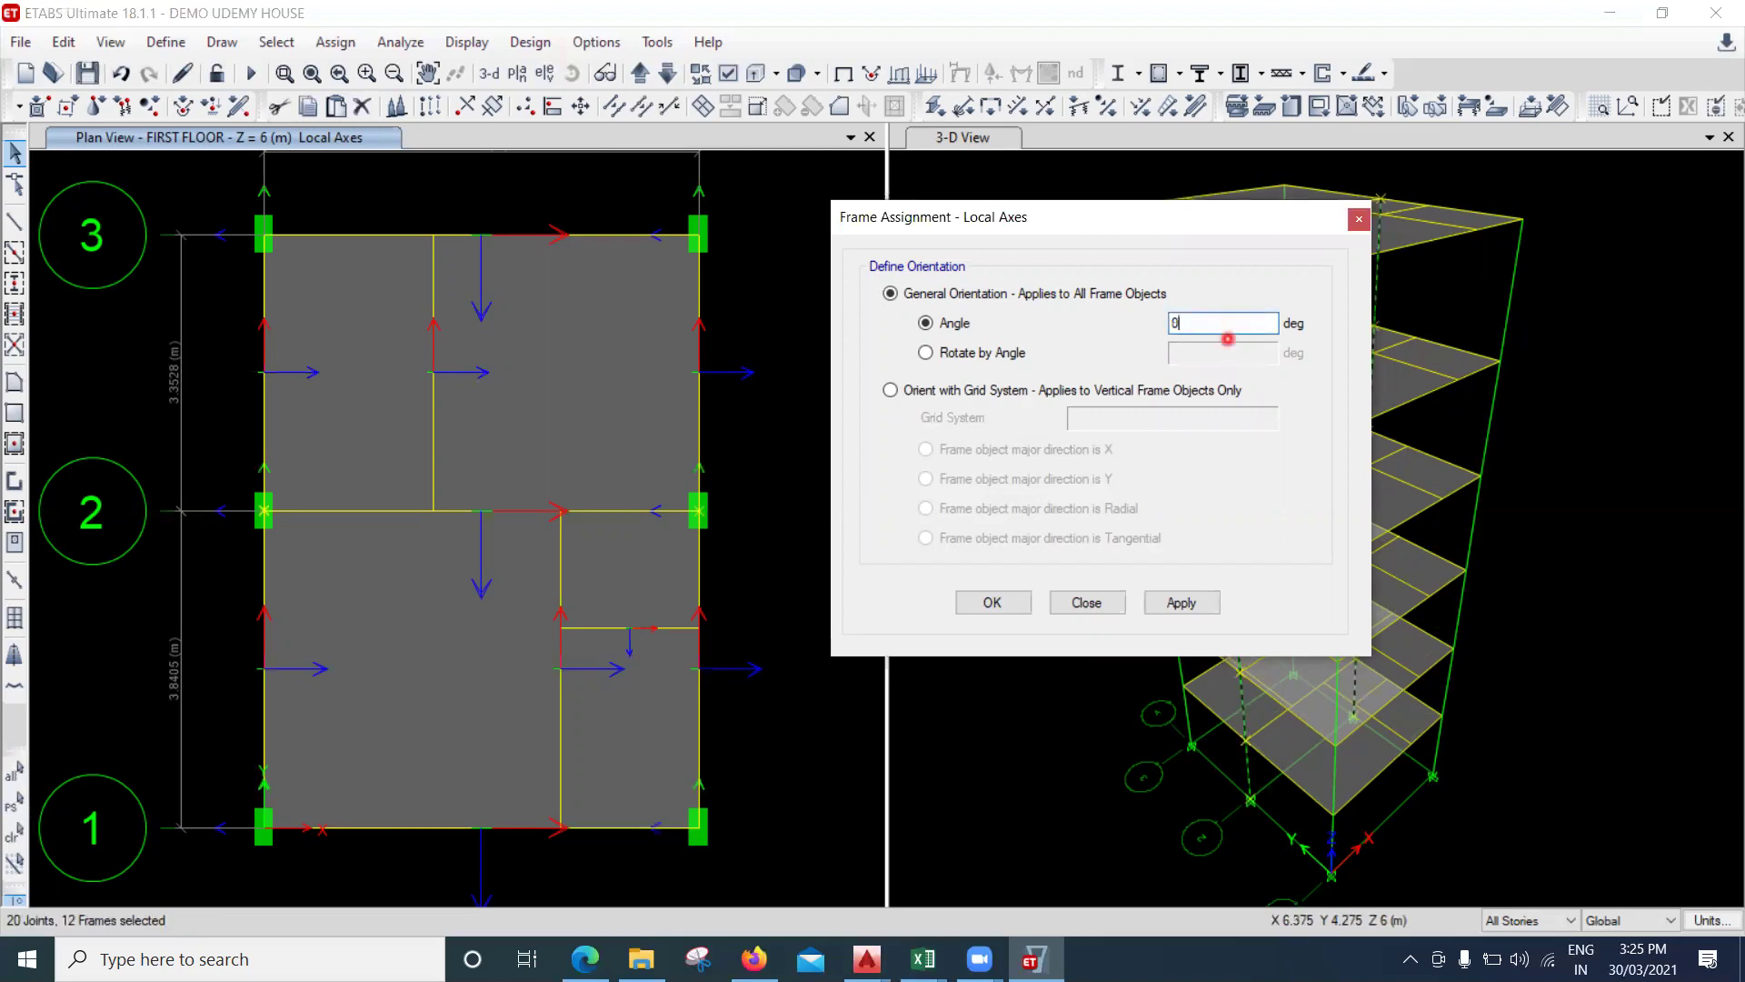
pyautogui.click(1172, 607)
pyautogui.click(1085, 604)
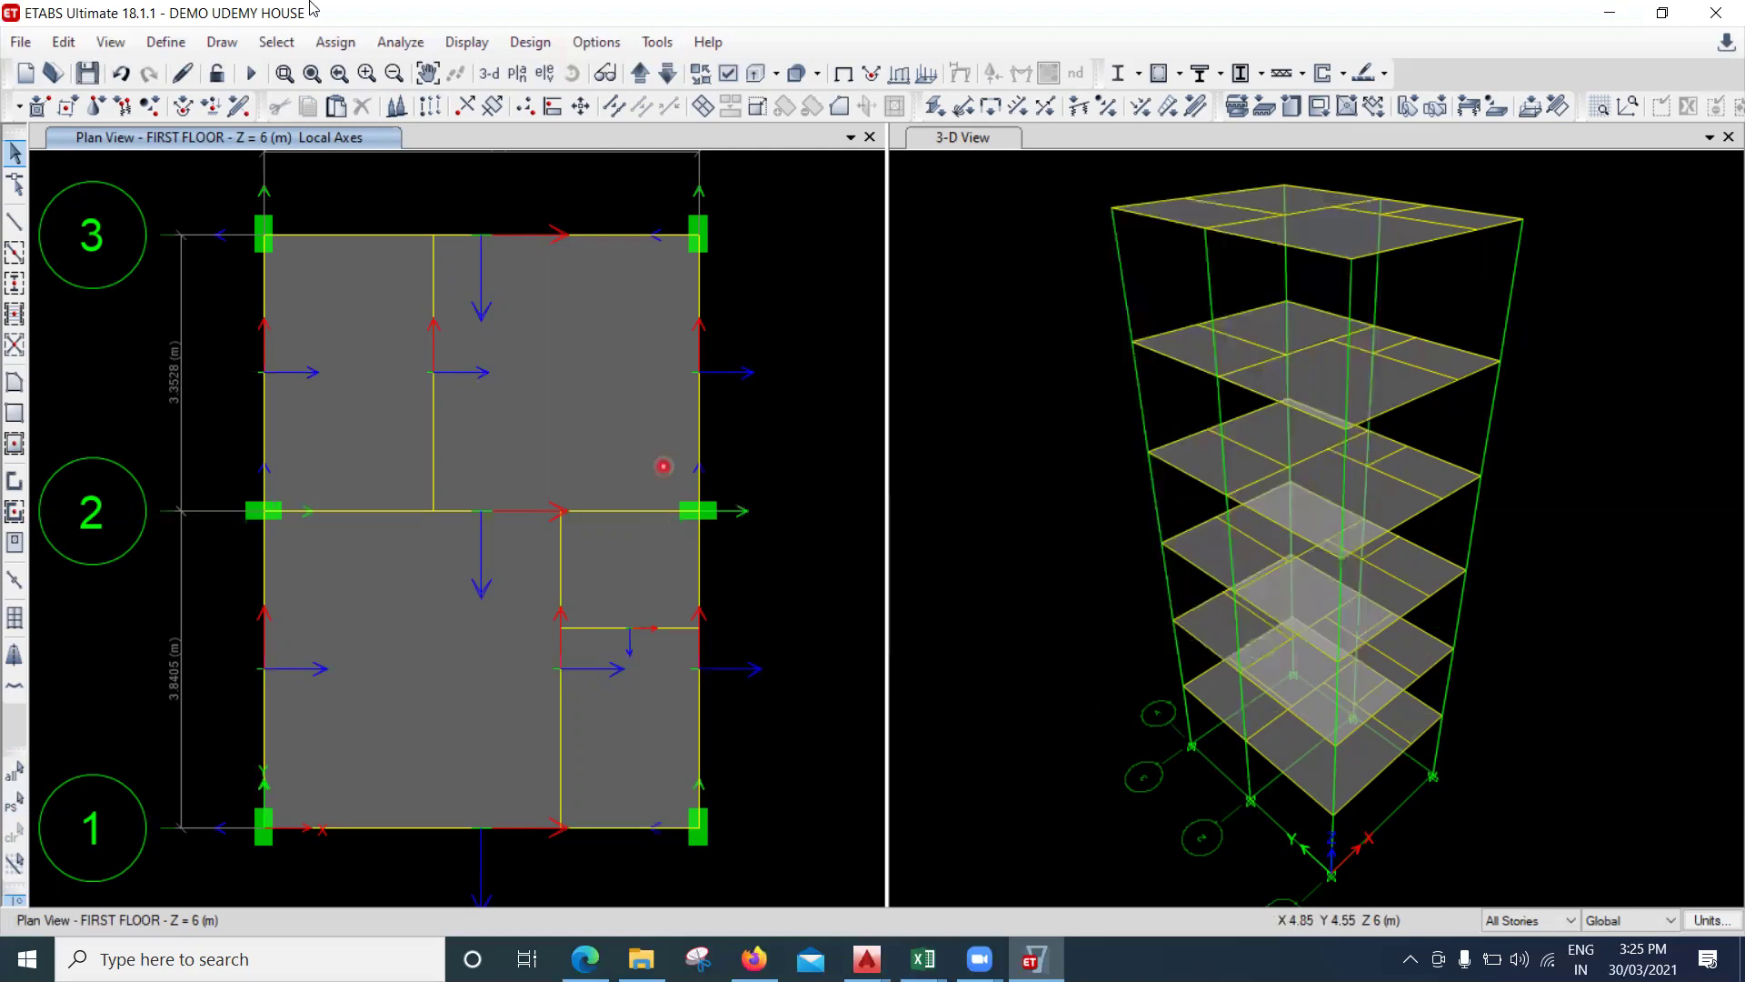
# Rerun the analysis with the reoriented columns and start the concrete frame design check.
pyautogui.click(263, 72)
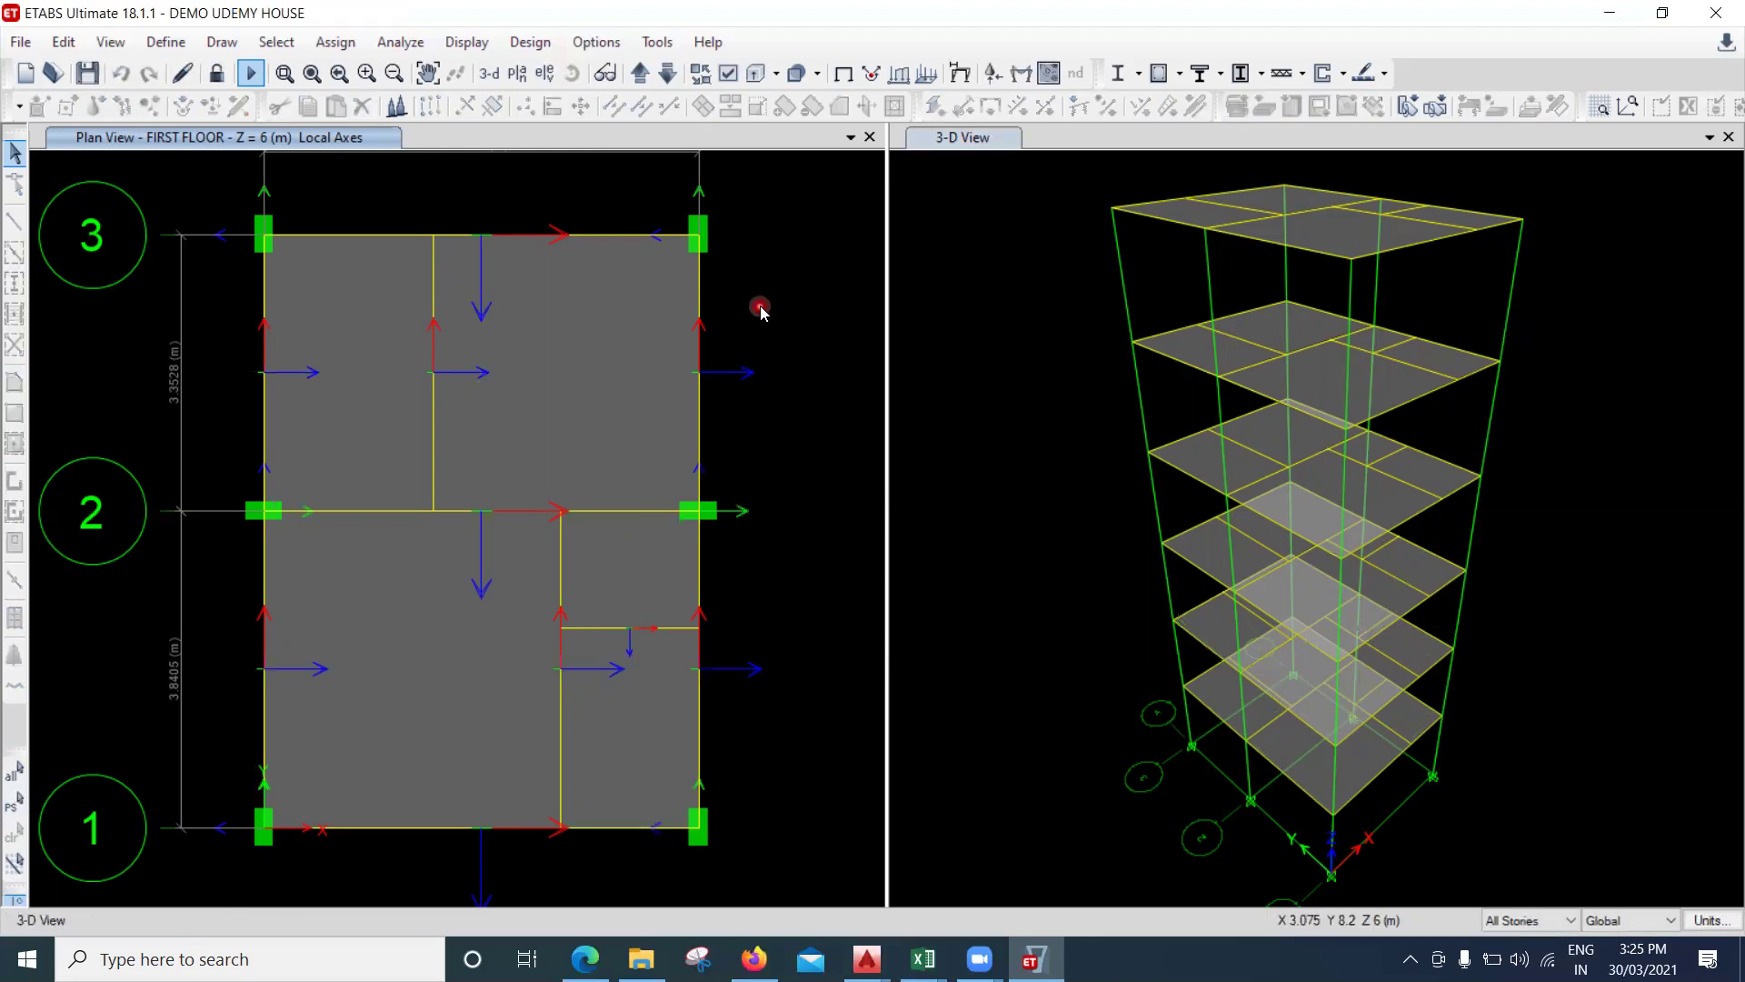
pyautogui.click(760, 263)
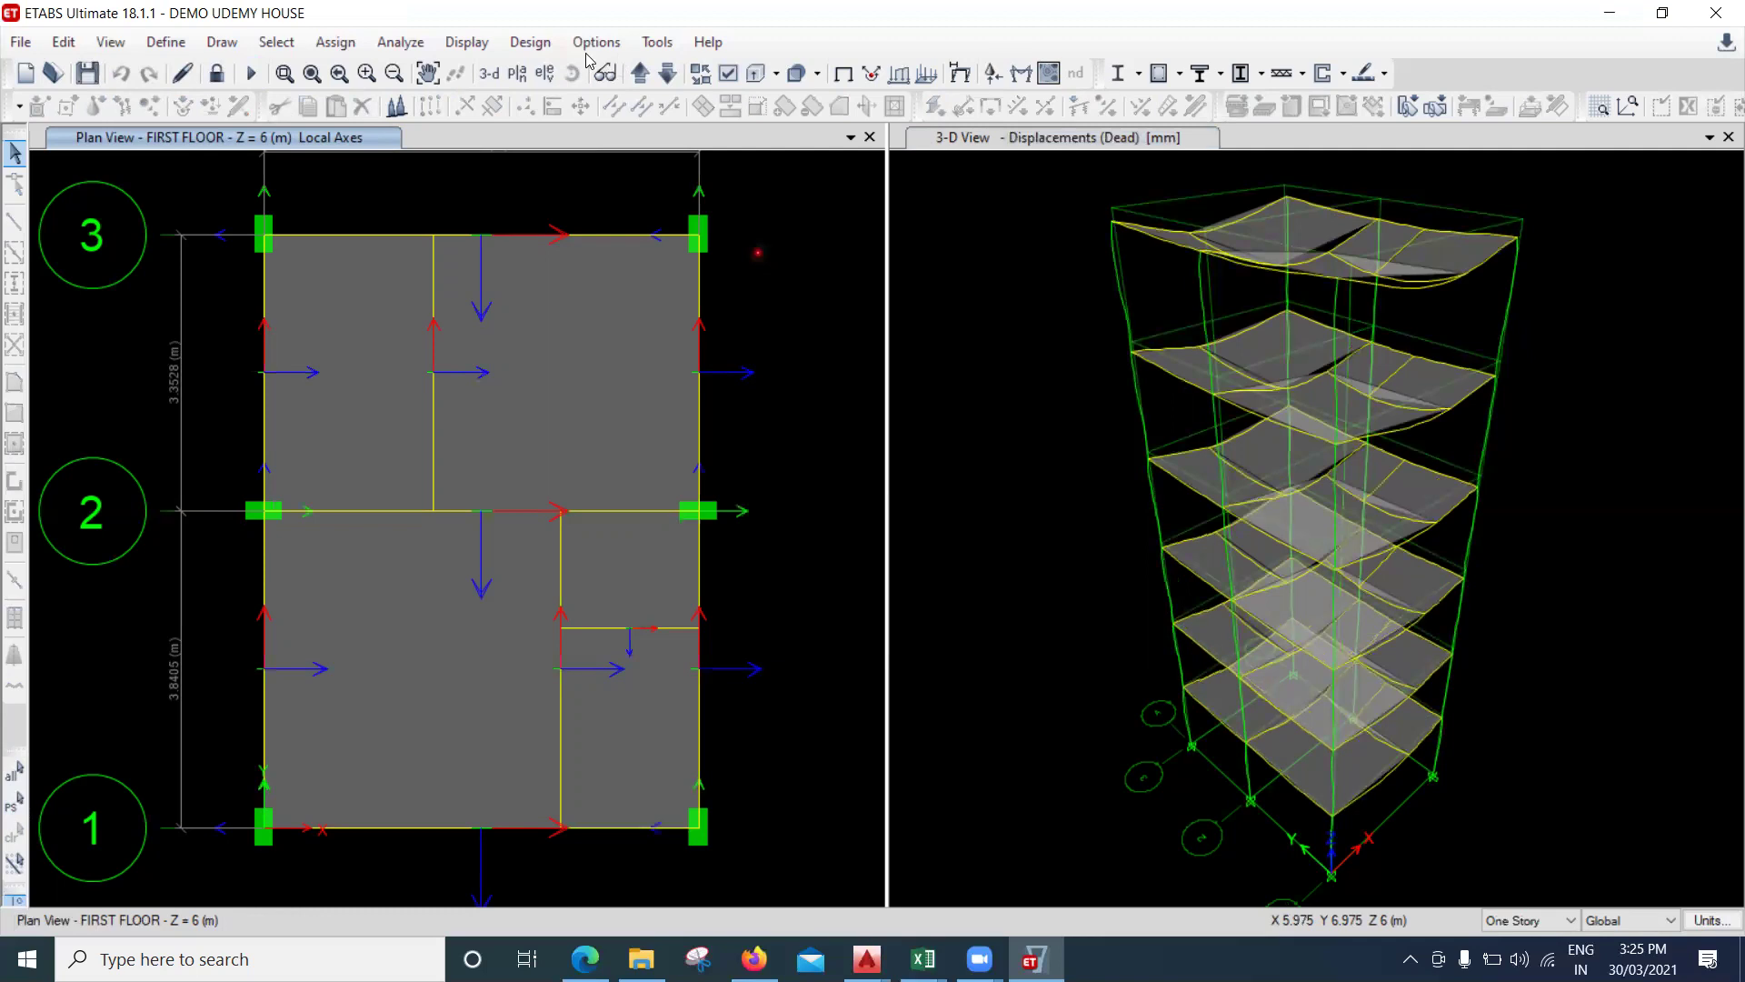
pyautogui.click(531, 43)
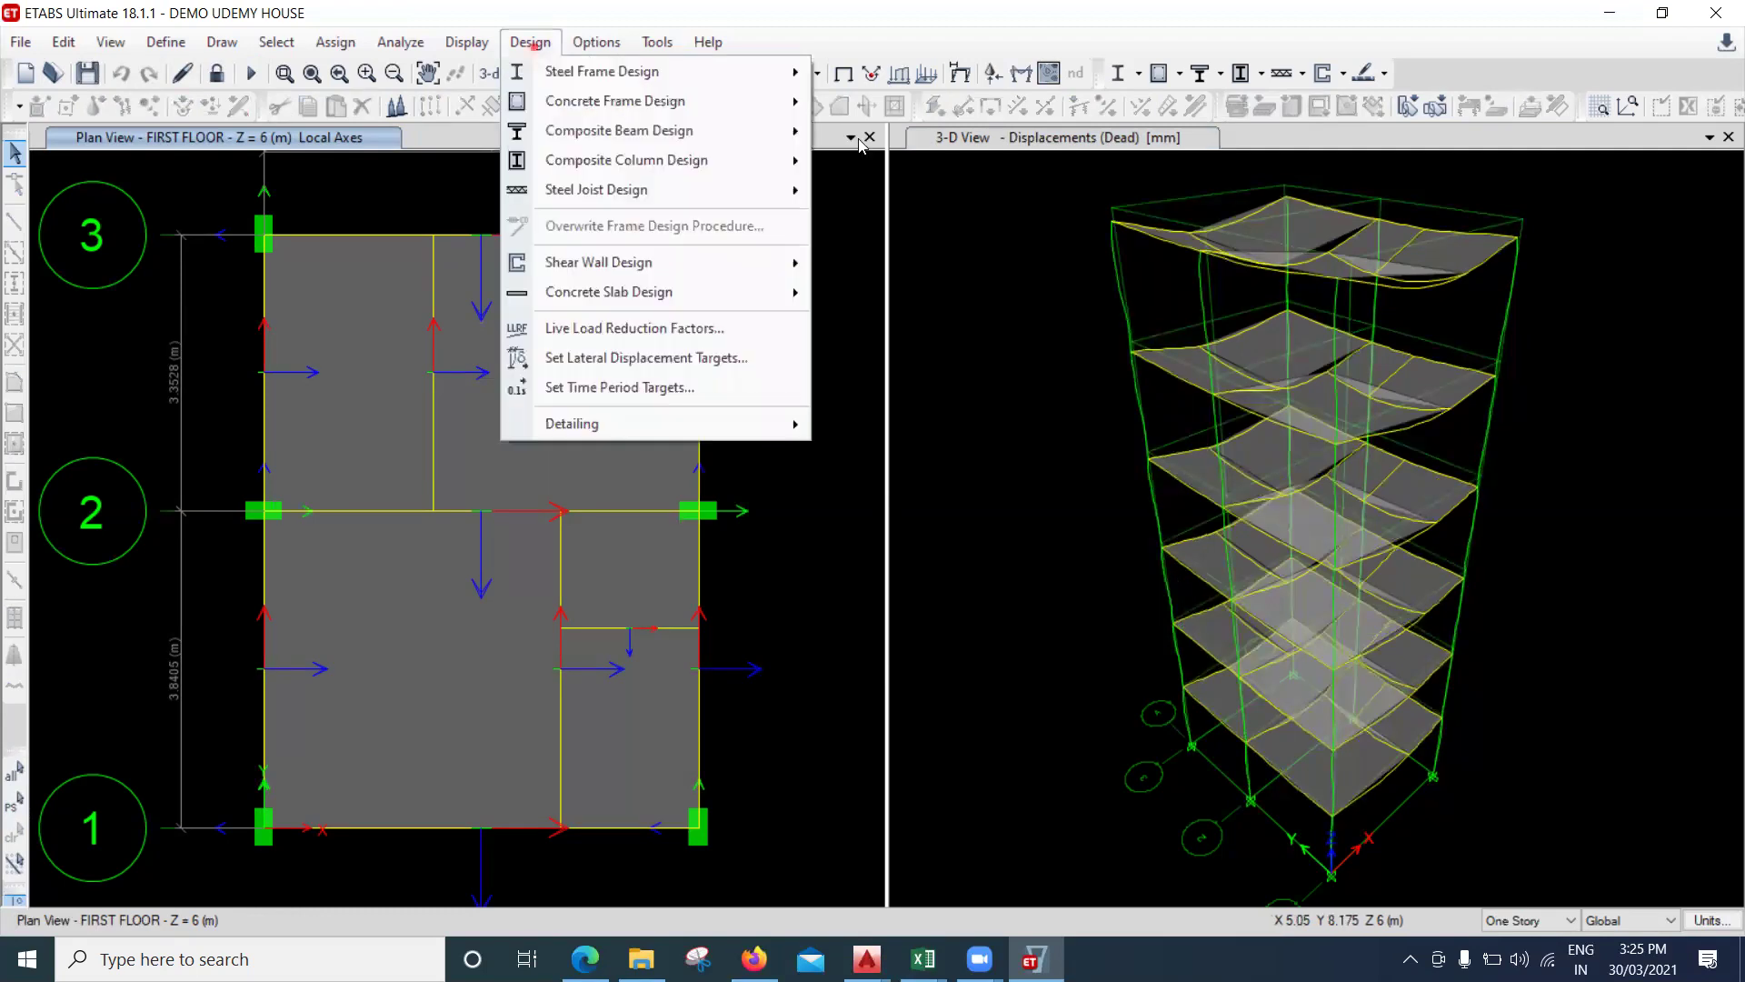
pyautogui.moveTo(628, 101)
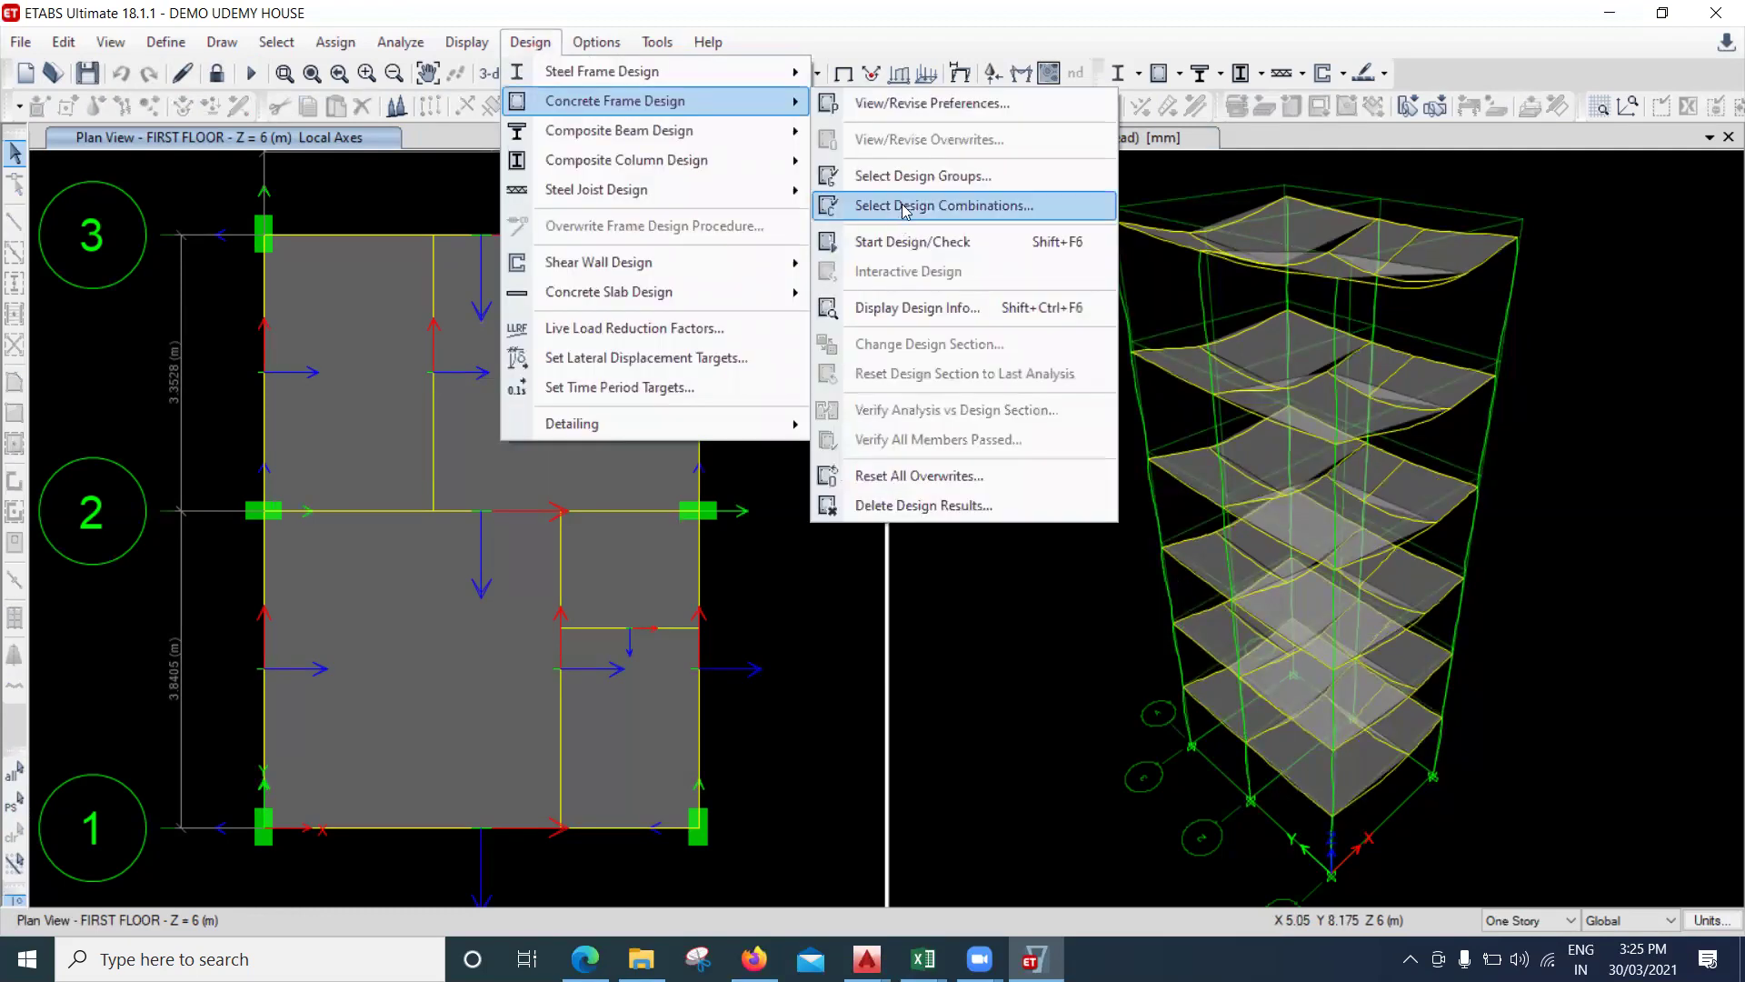
pyautogui.click(913, 239)
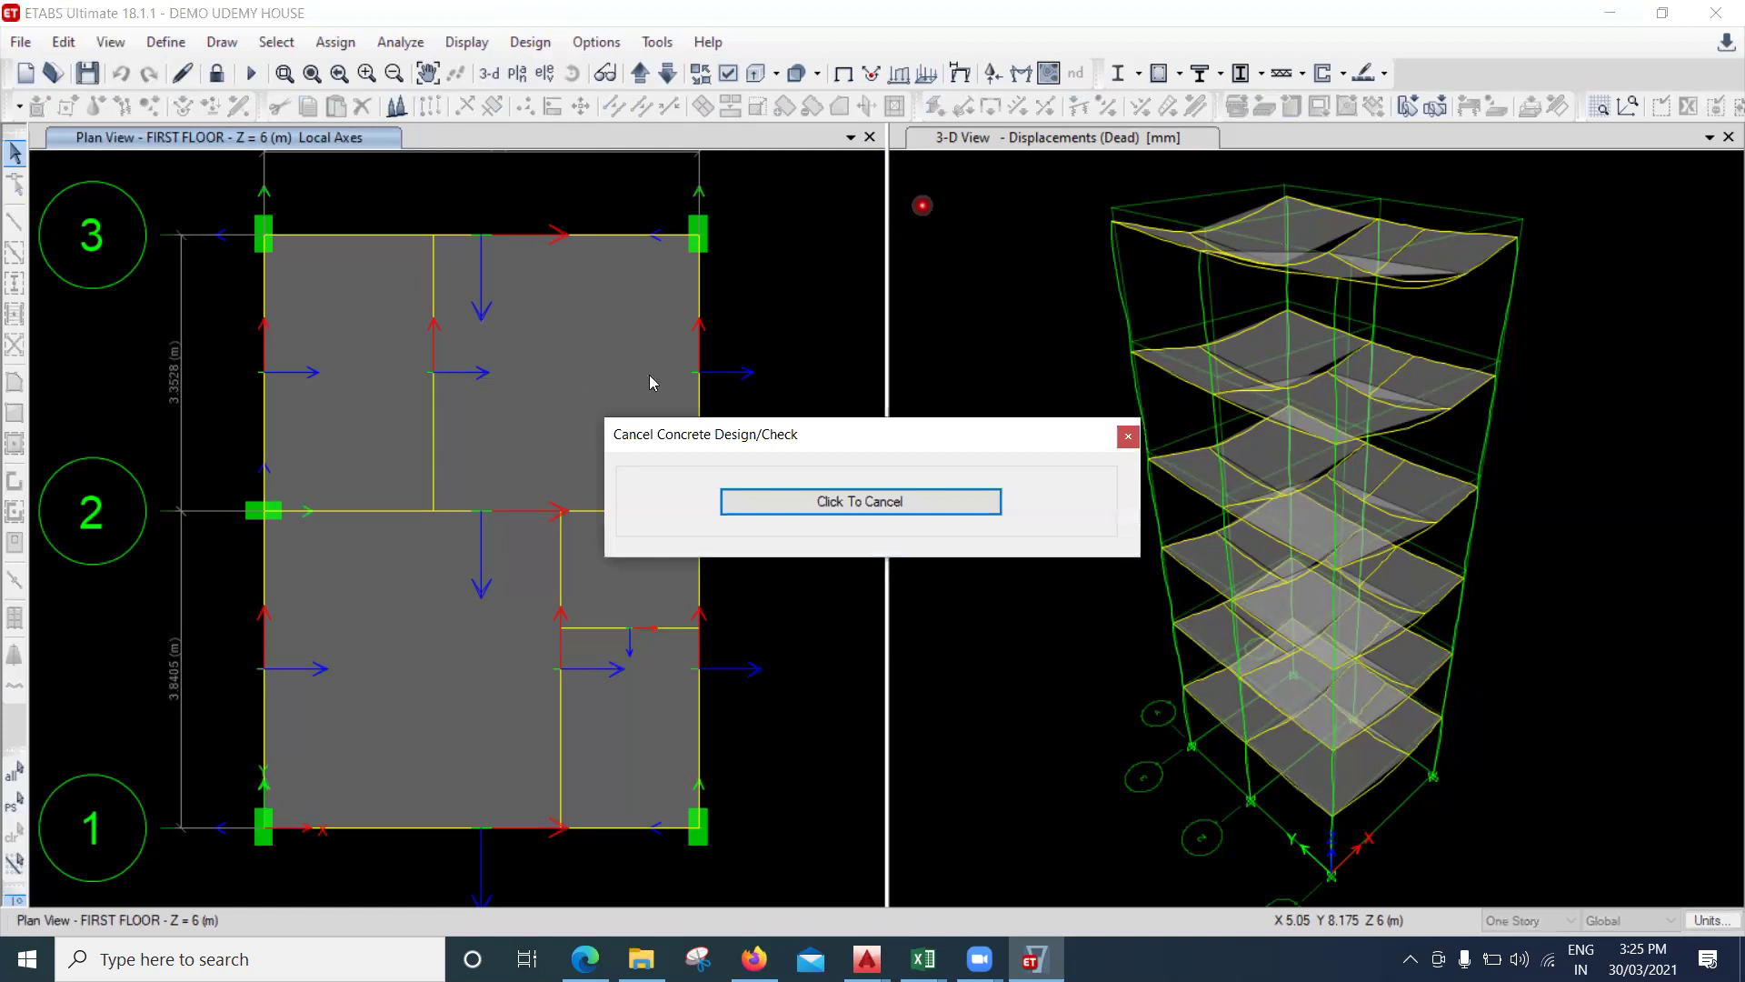
# Examine the longitudinal reinforcement and the grid line 2 columns in plan, story by story from SECOND FLOOR around to PLINTH LEVEL.
pyautogui.click(650, 82)
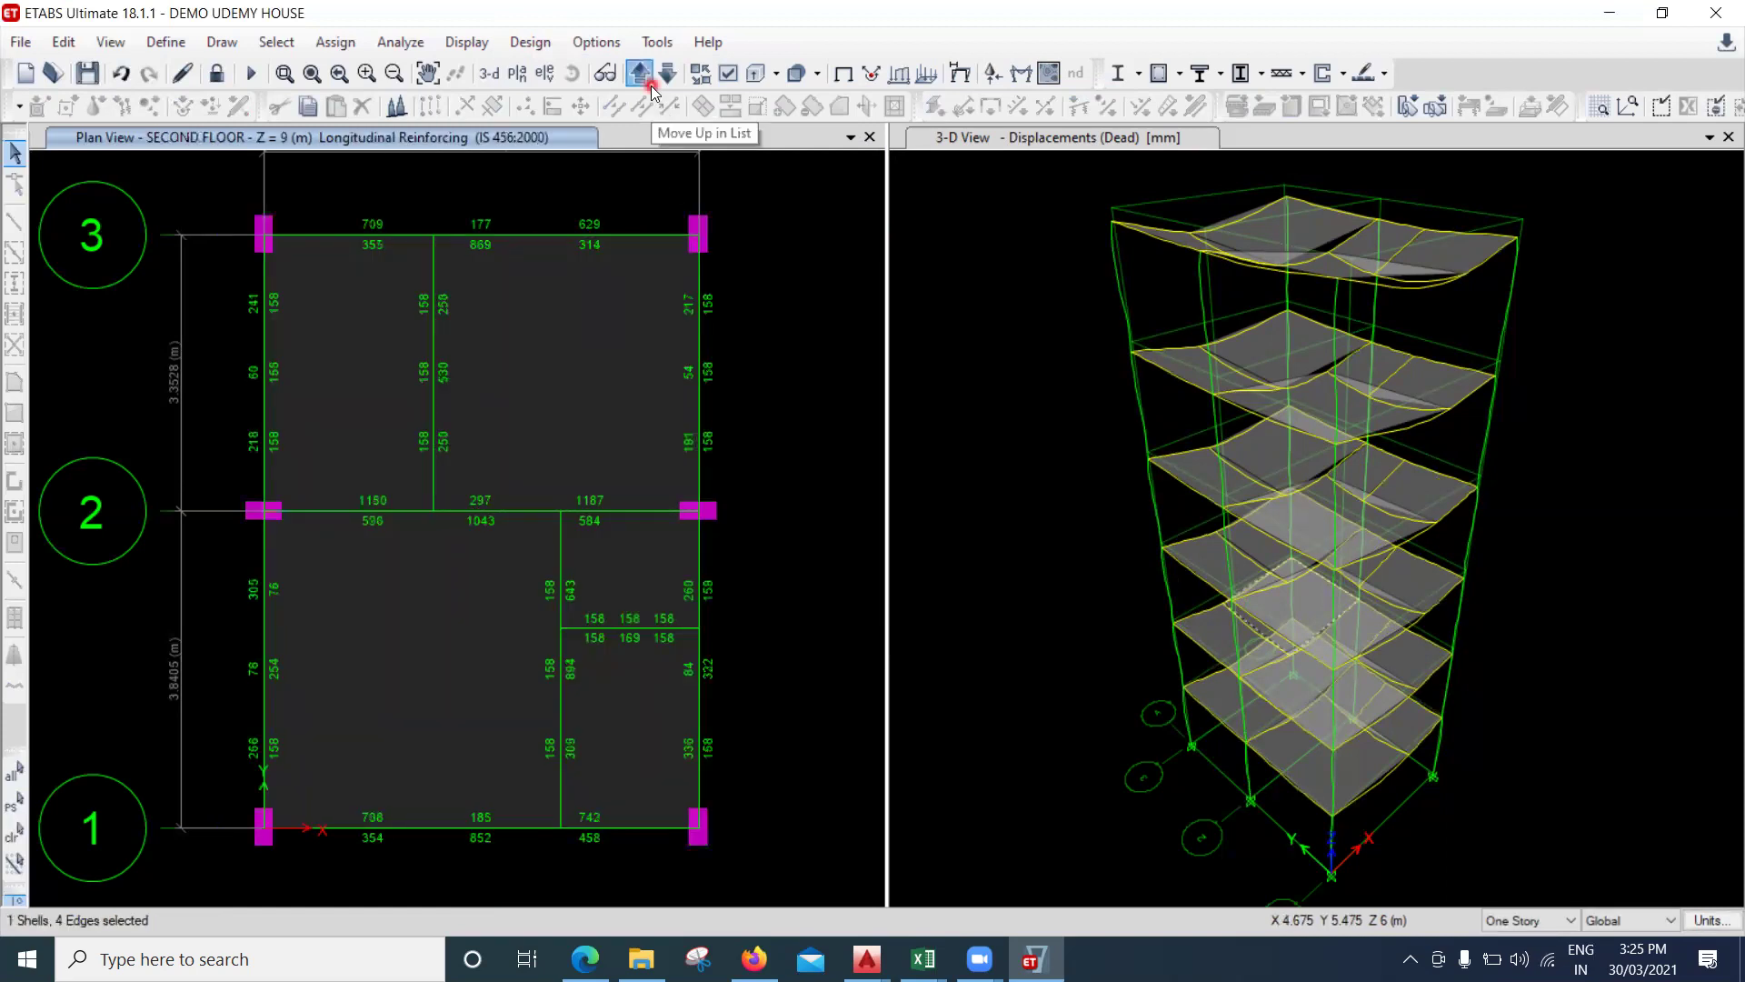
pyautogui.click(651, 86)
pyautogui.click(651, 86)
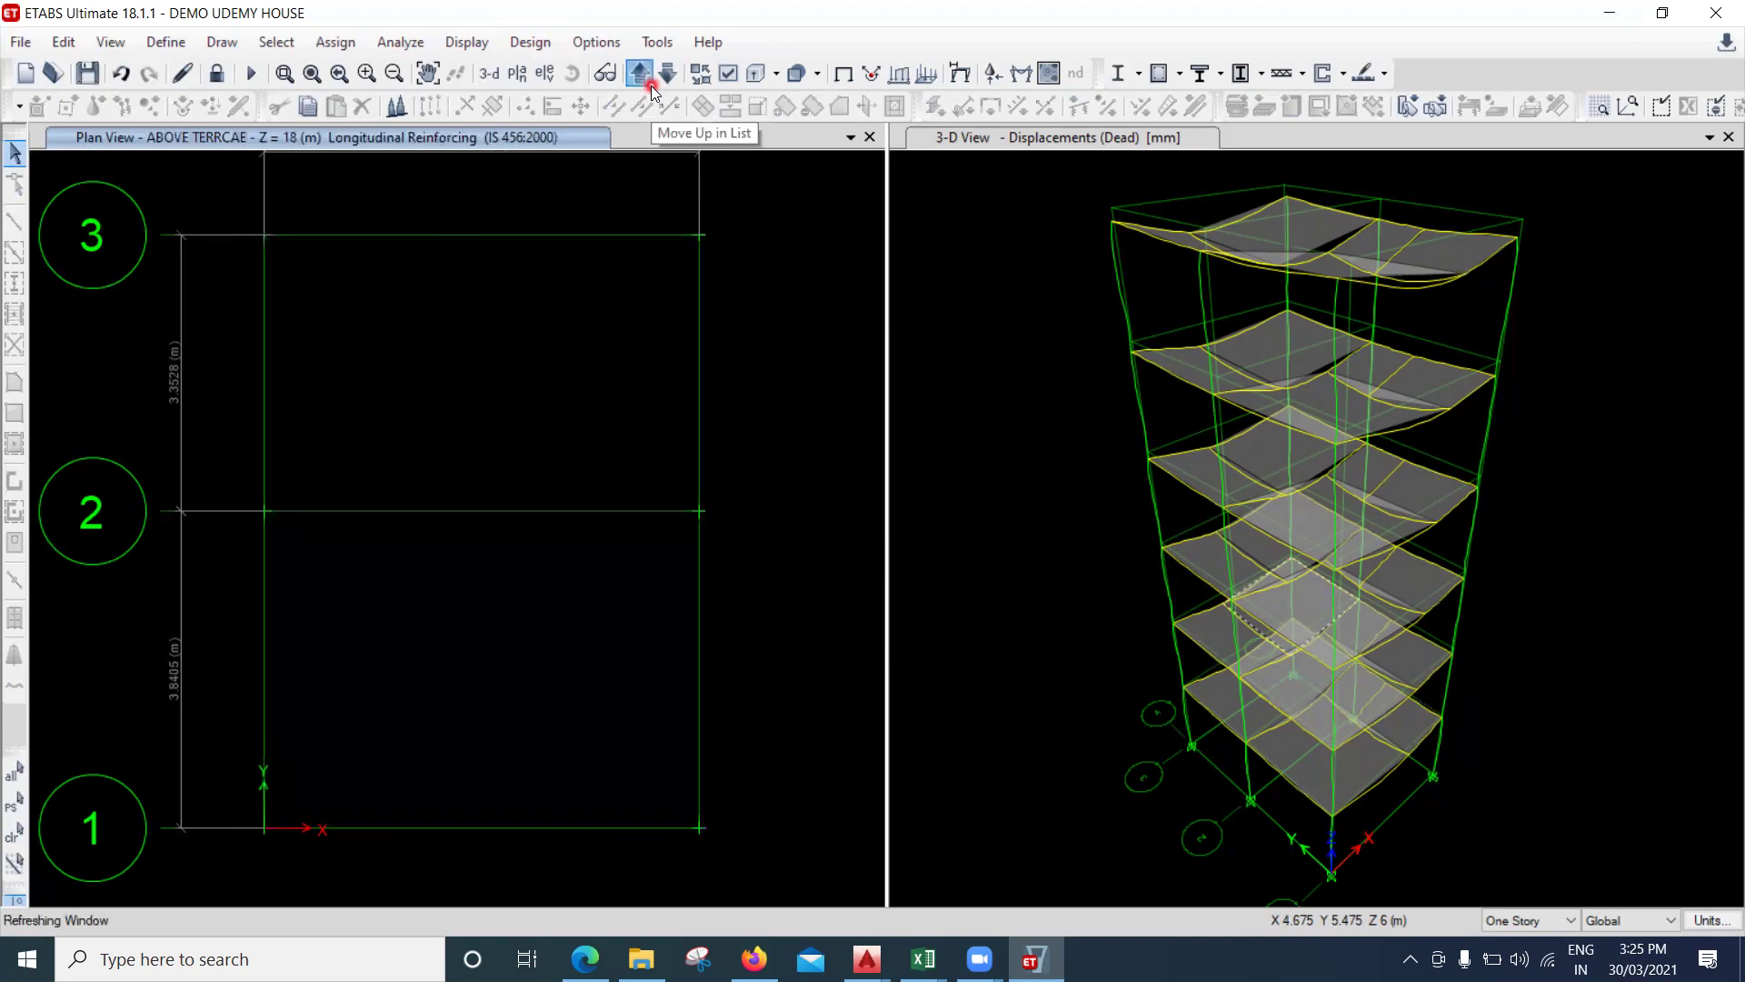
pyautogui.click(651, 85)
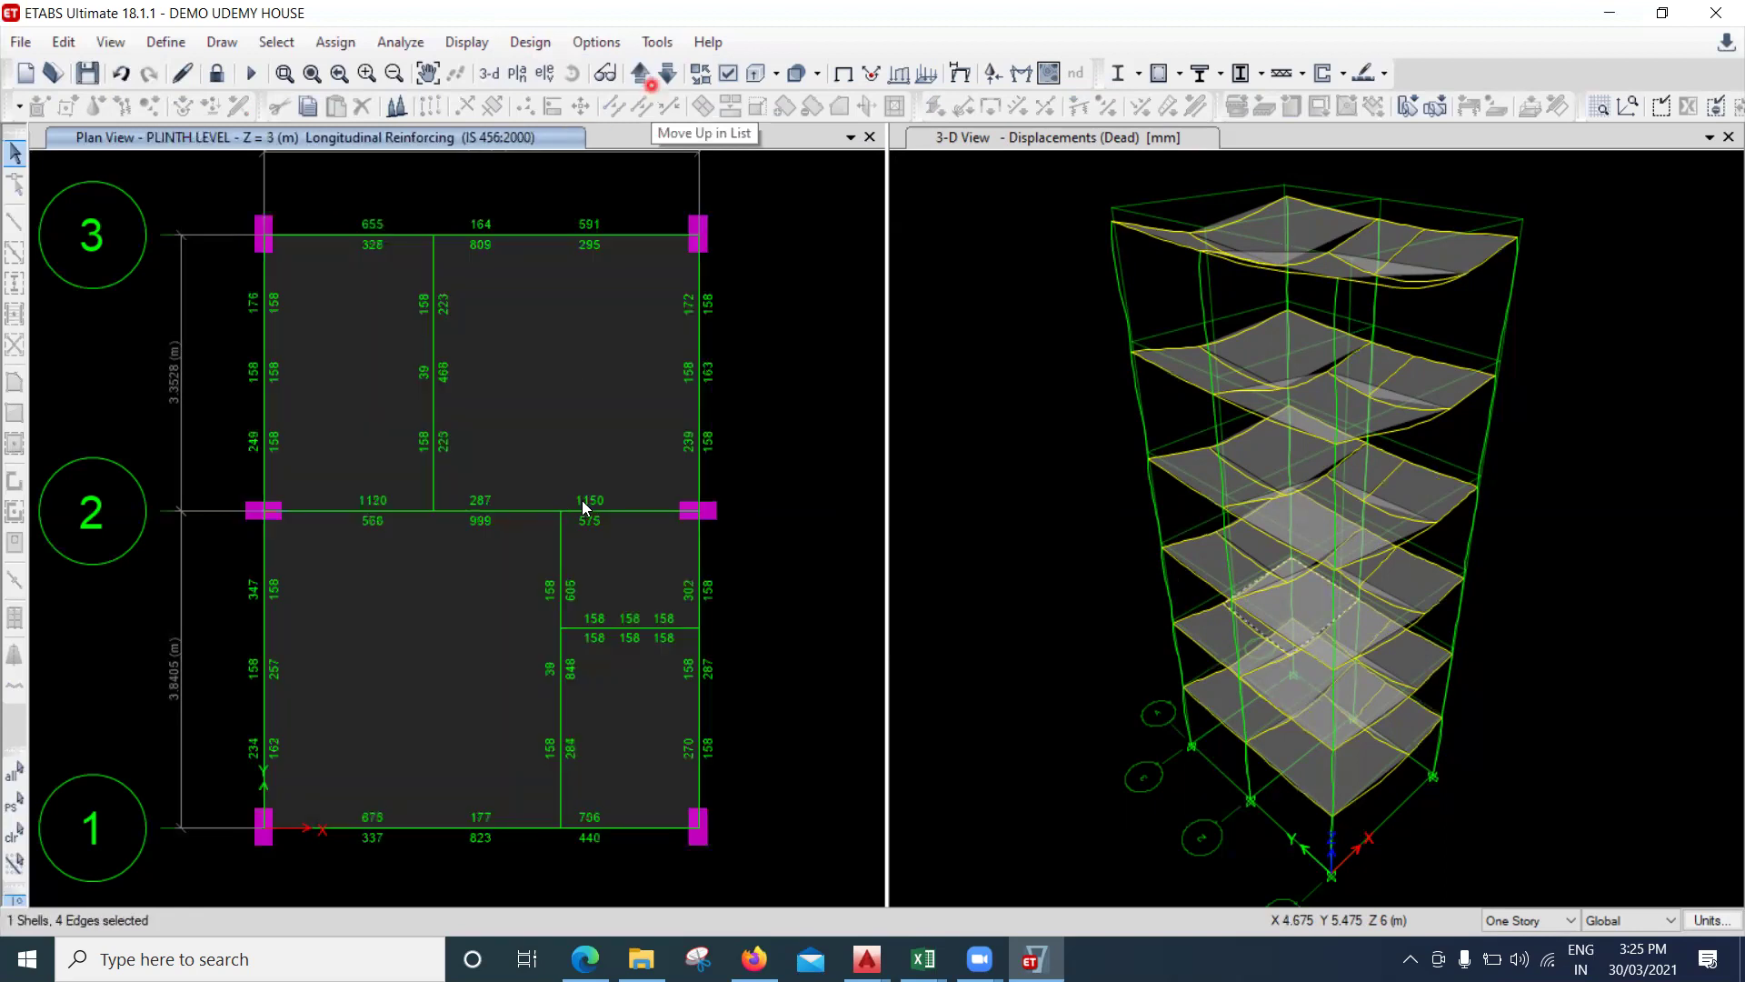
pyautogui.click(445, 502)
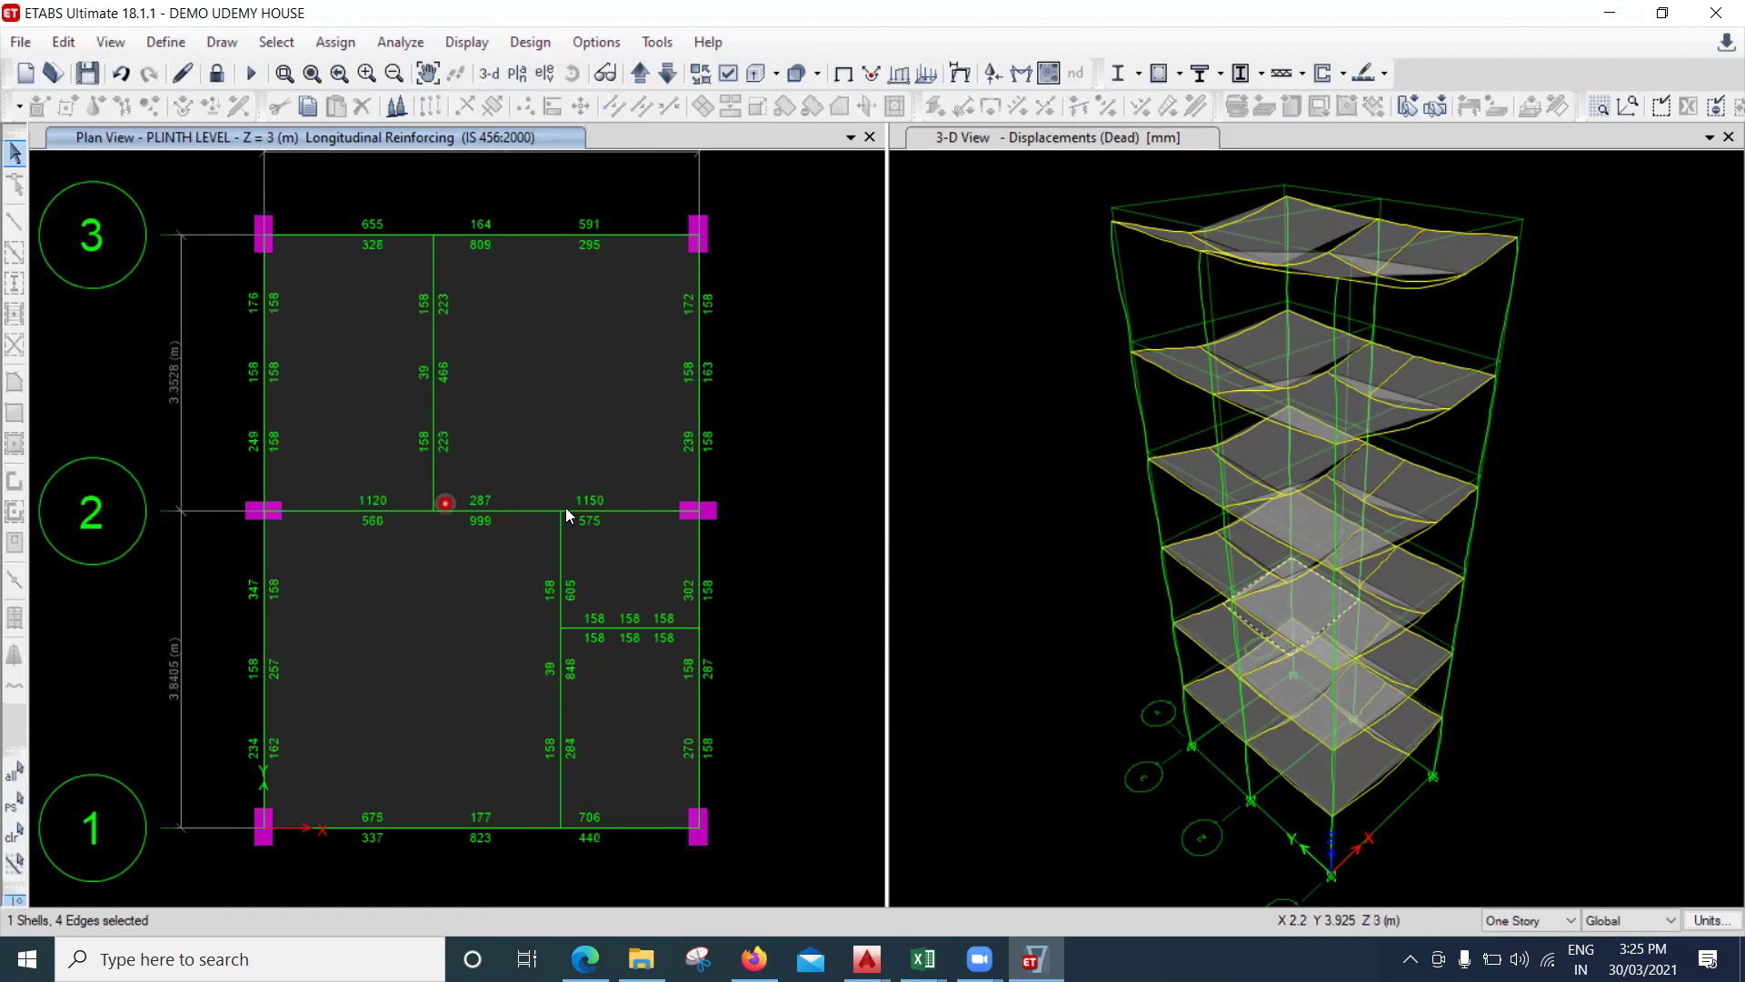
pyautogui.click(618, 530)
pyautogui.click(681, 555)
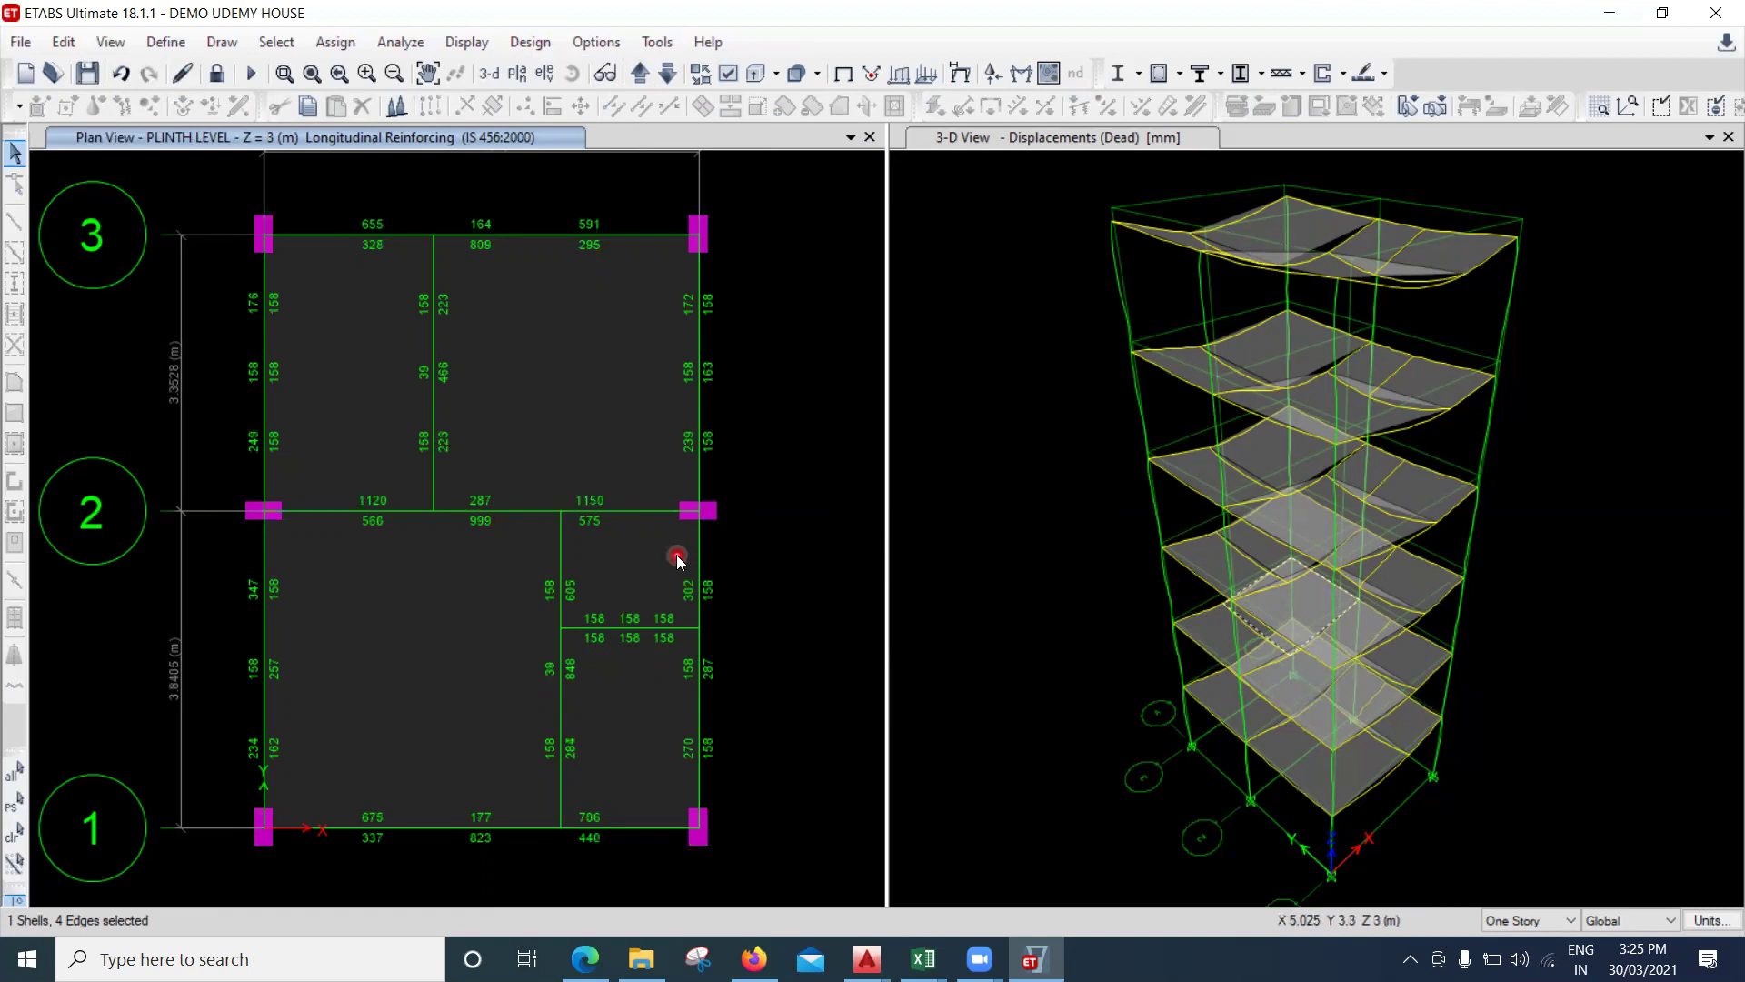
pyautogui.click(830, 354)
pyautogui.click(810, 419)
pyautogui.click(749, 534)
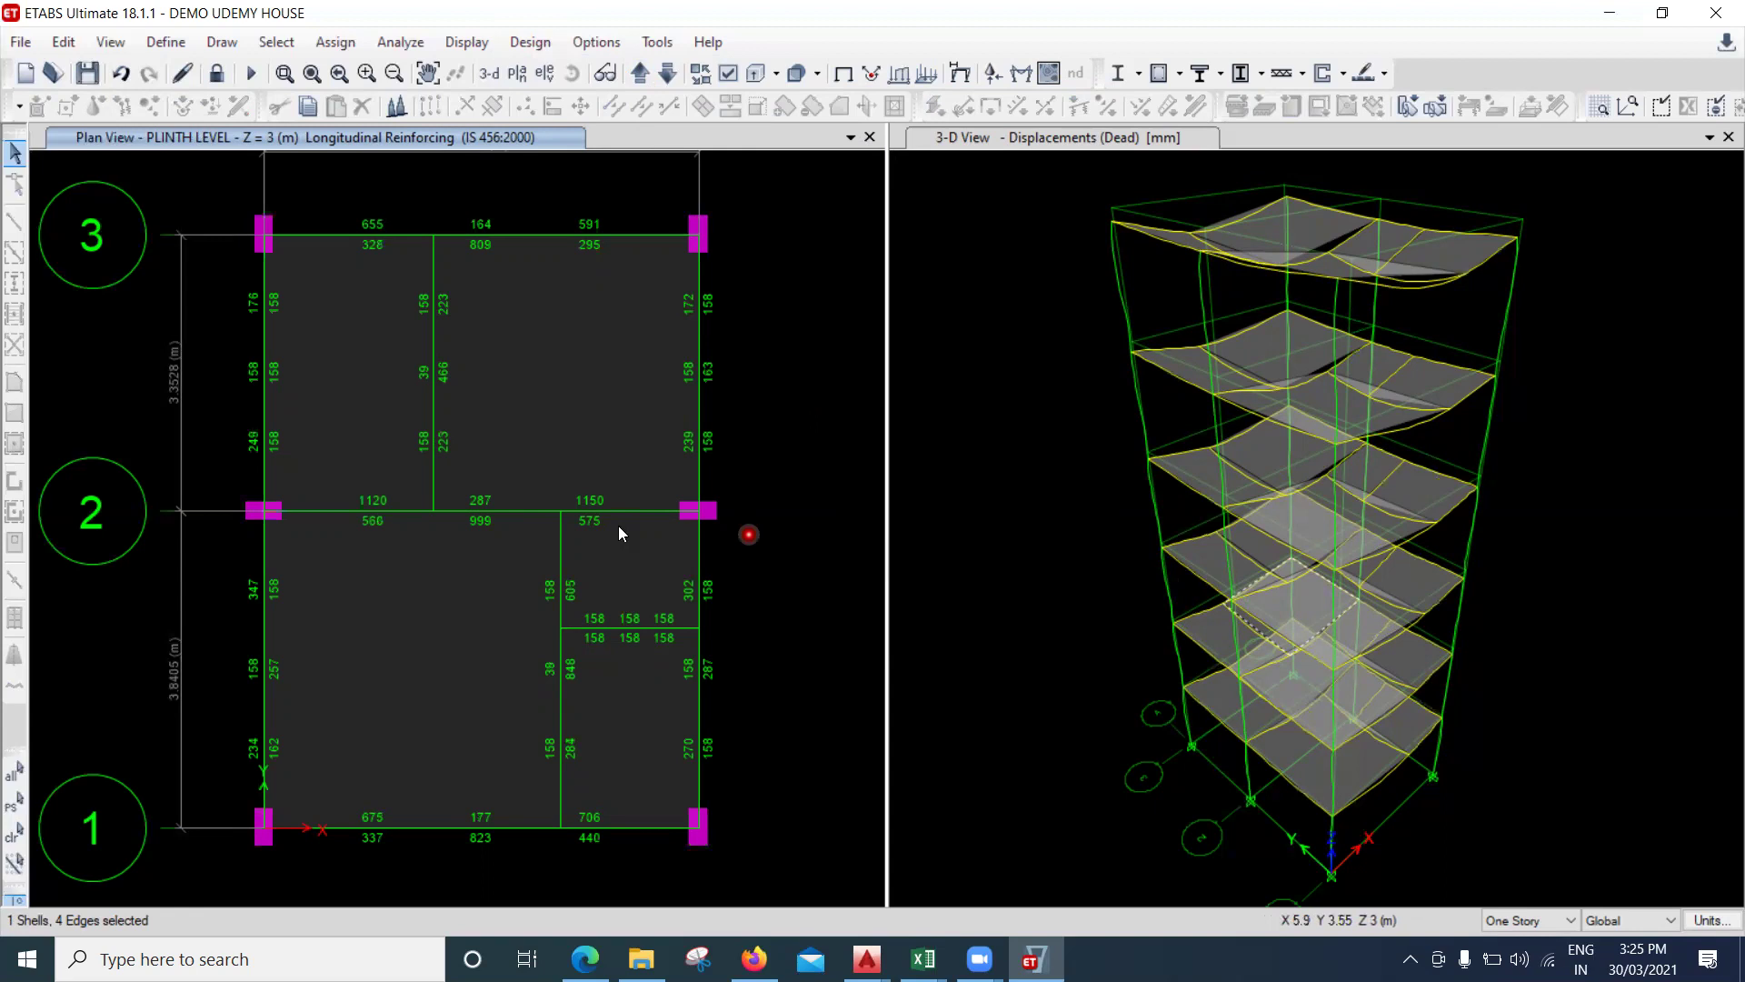
pyautogui.click(699, 540)
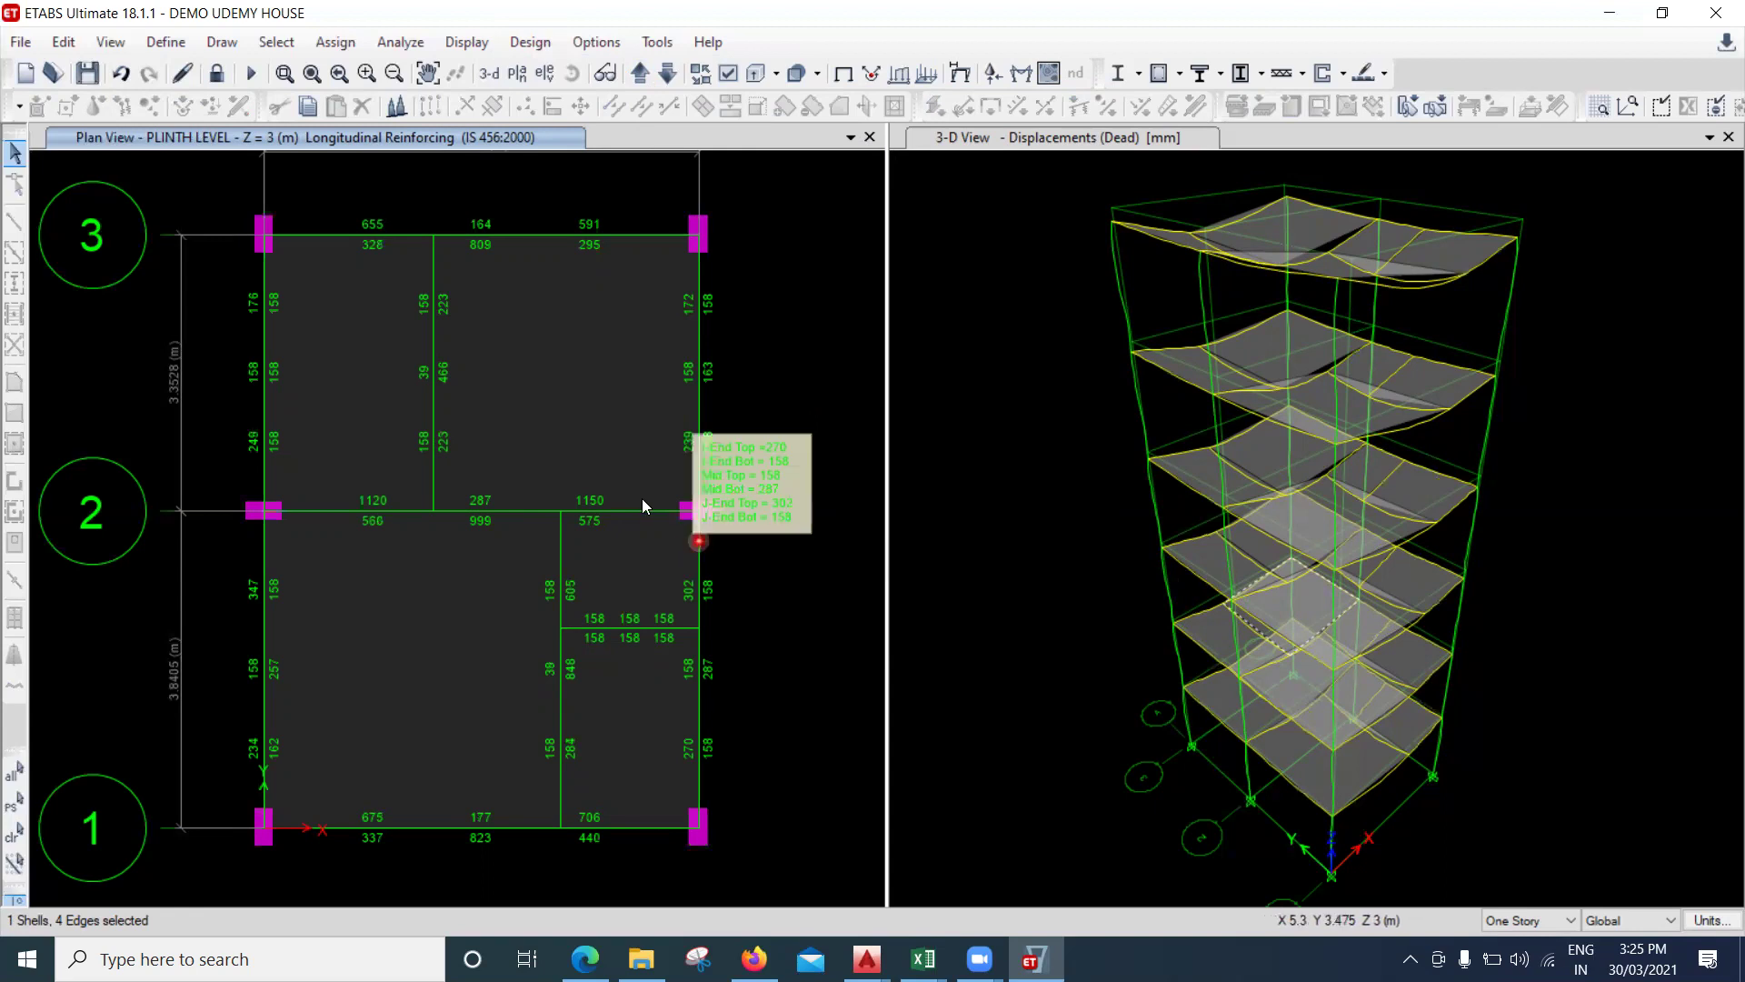
pyautogui.click(703, 381)
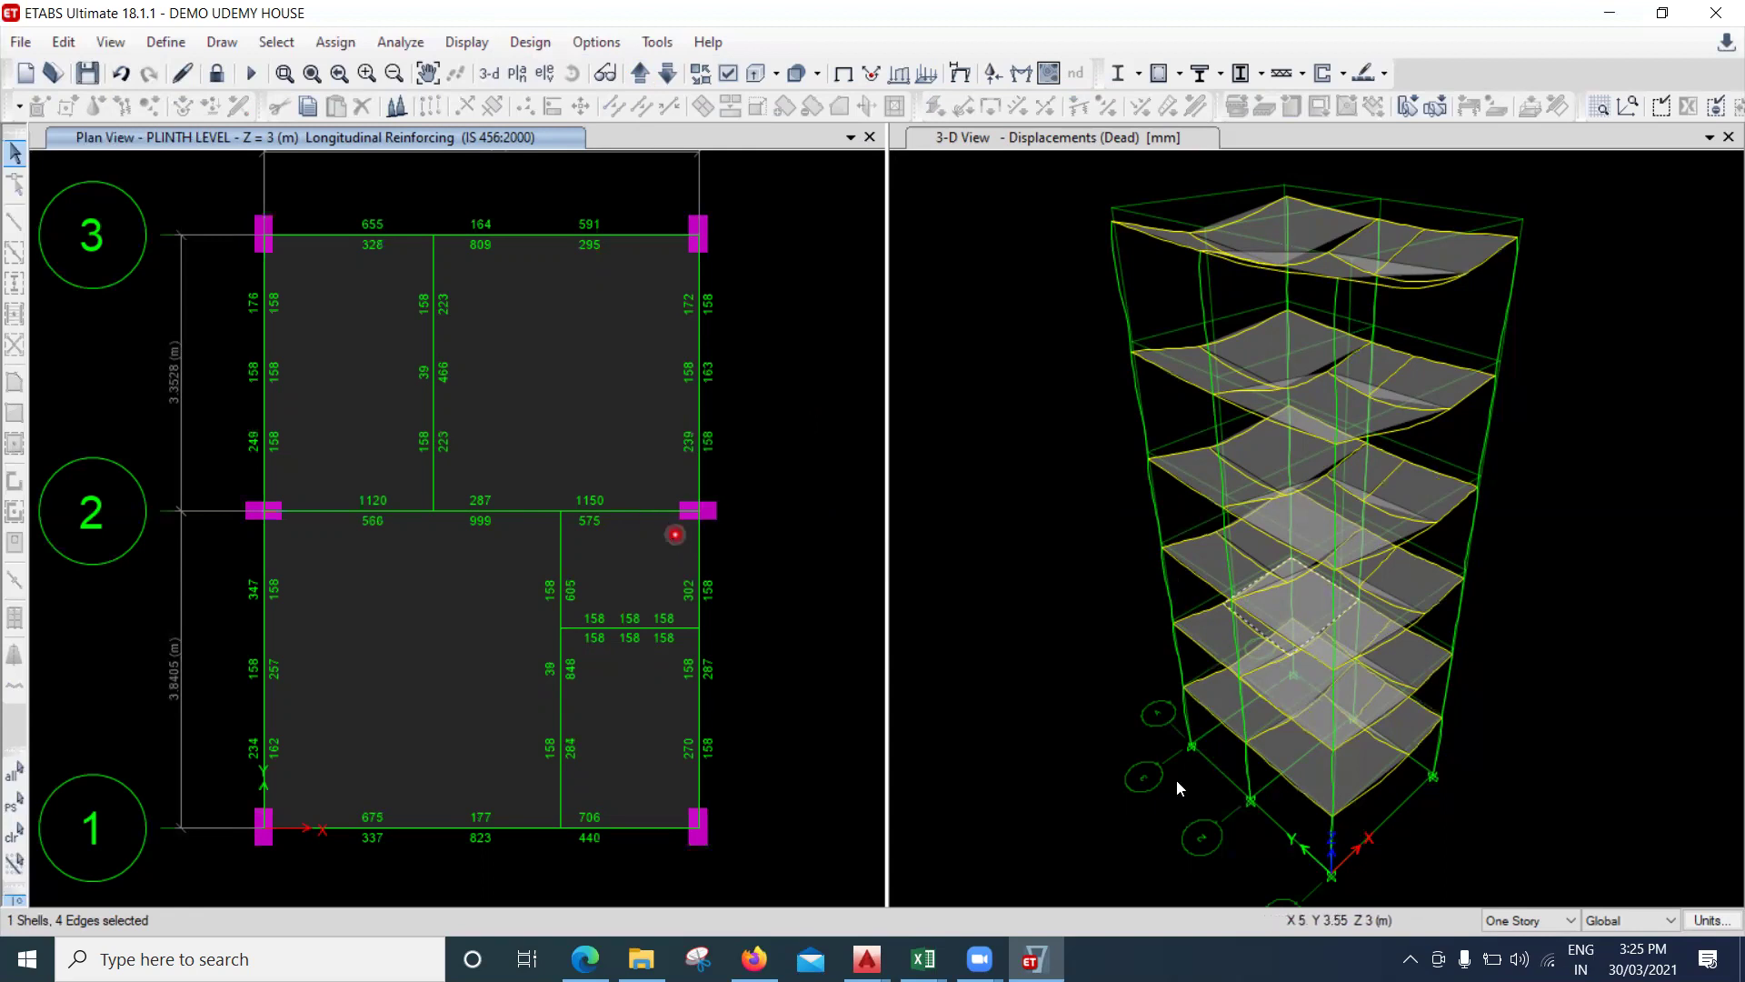
# Switch to STRUCTURE.dwg in AutoCAD and check the floor plan around the middle column beside the bedroom and bath.
pyautogui.click(873, 910)
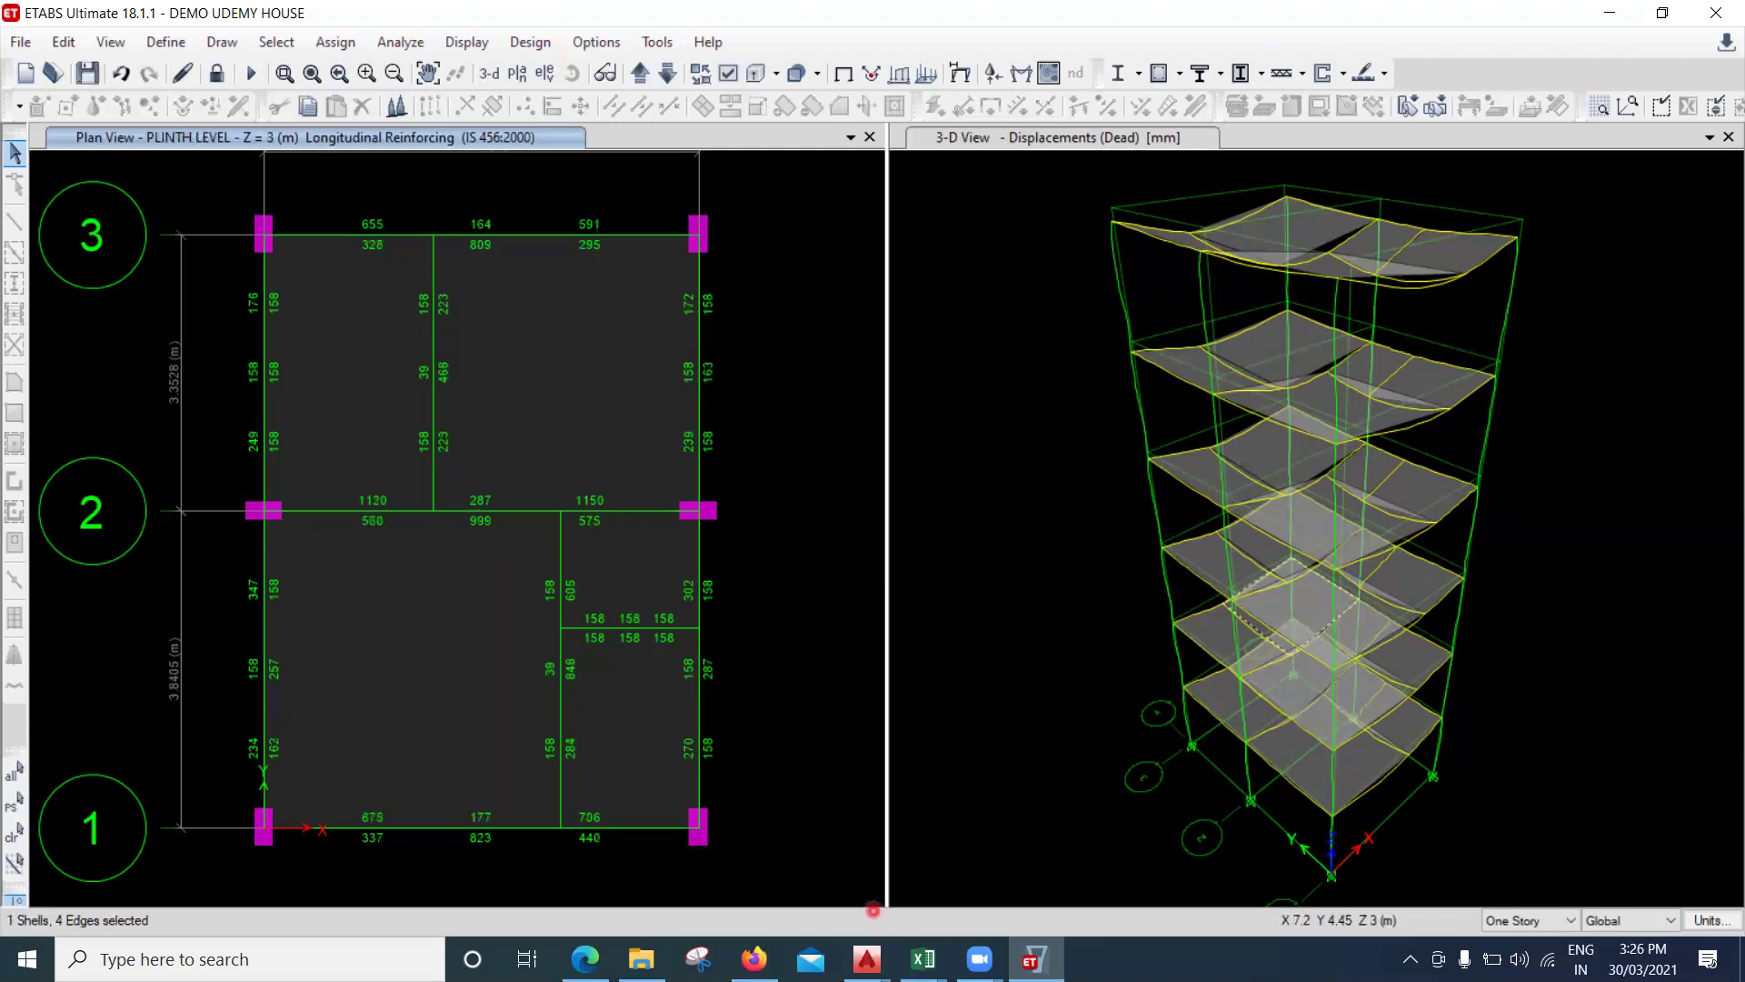
pyautogui.press('super+6')
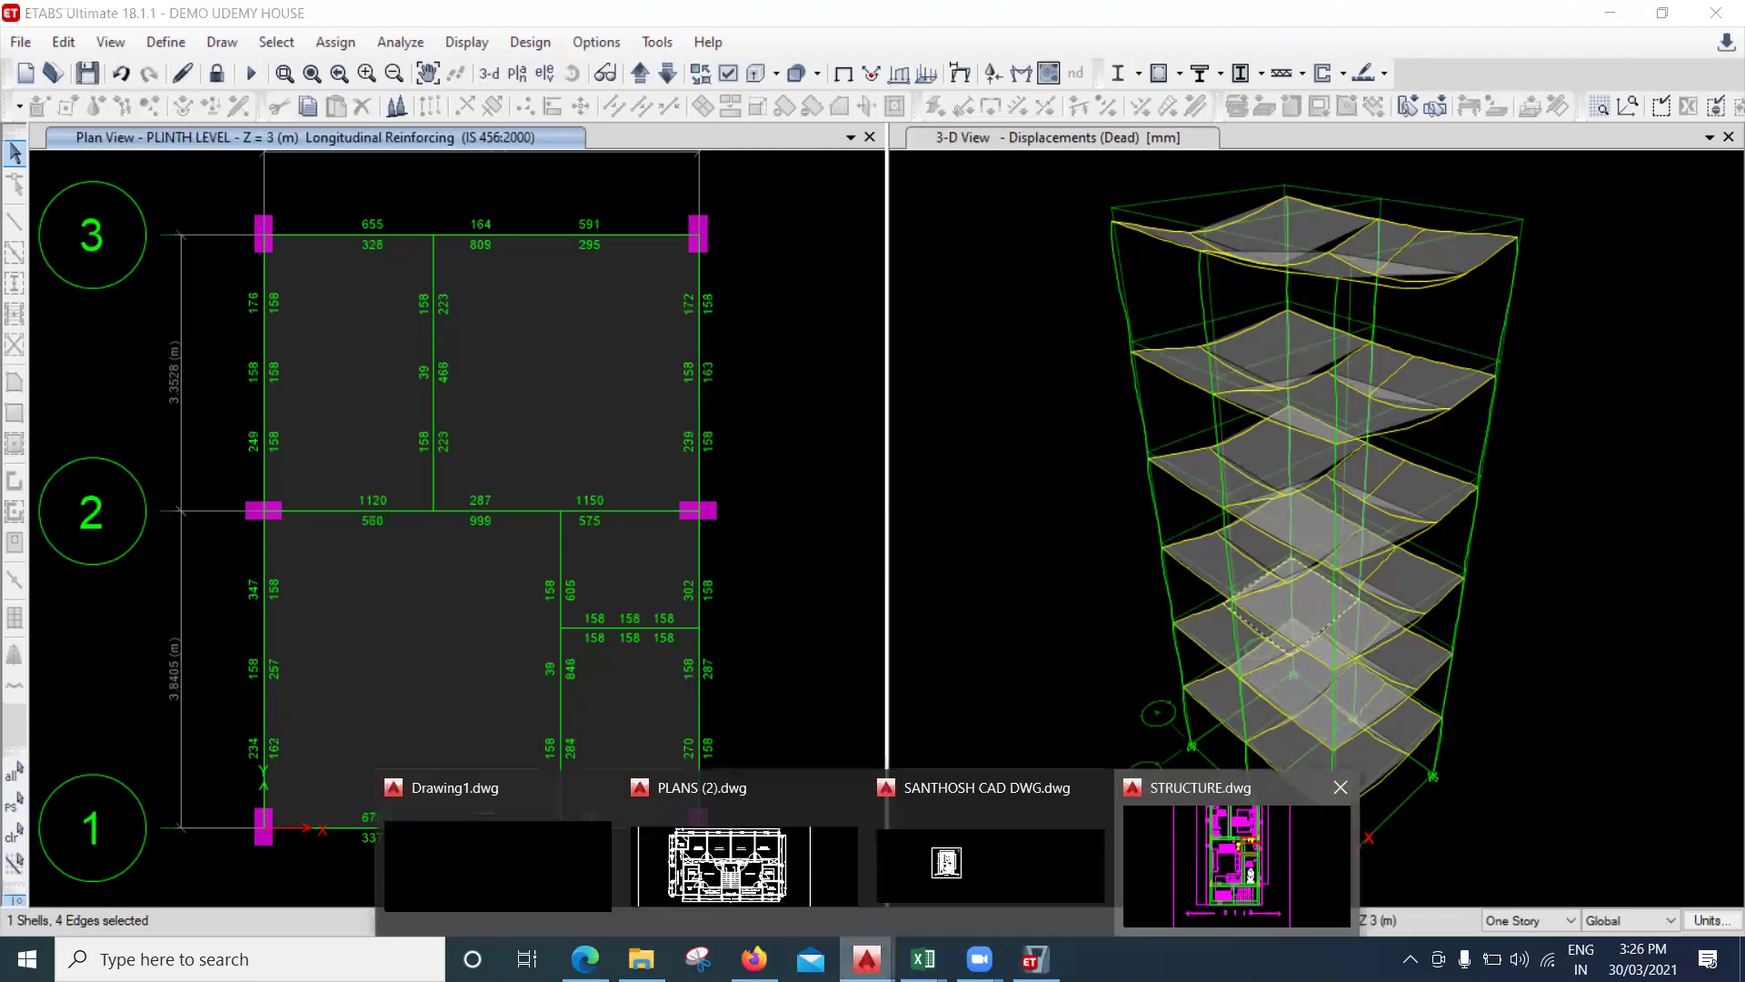
pyautogui.click(1235, 864)
pyautogui.moveTo(1008, 397); pyautogui.dragTo(1022, 529, button='middle')
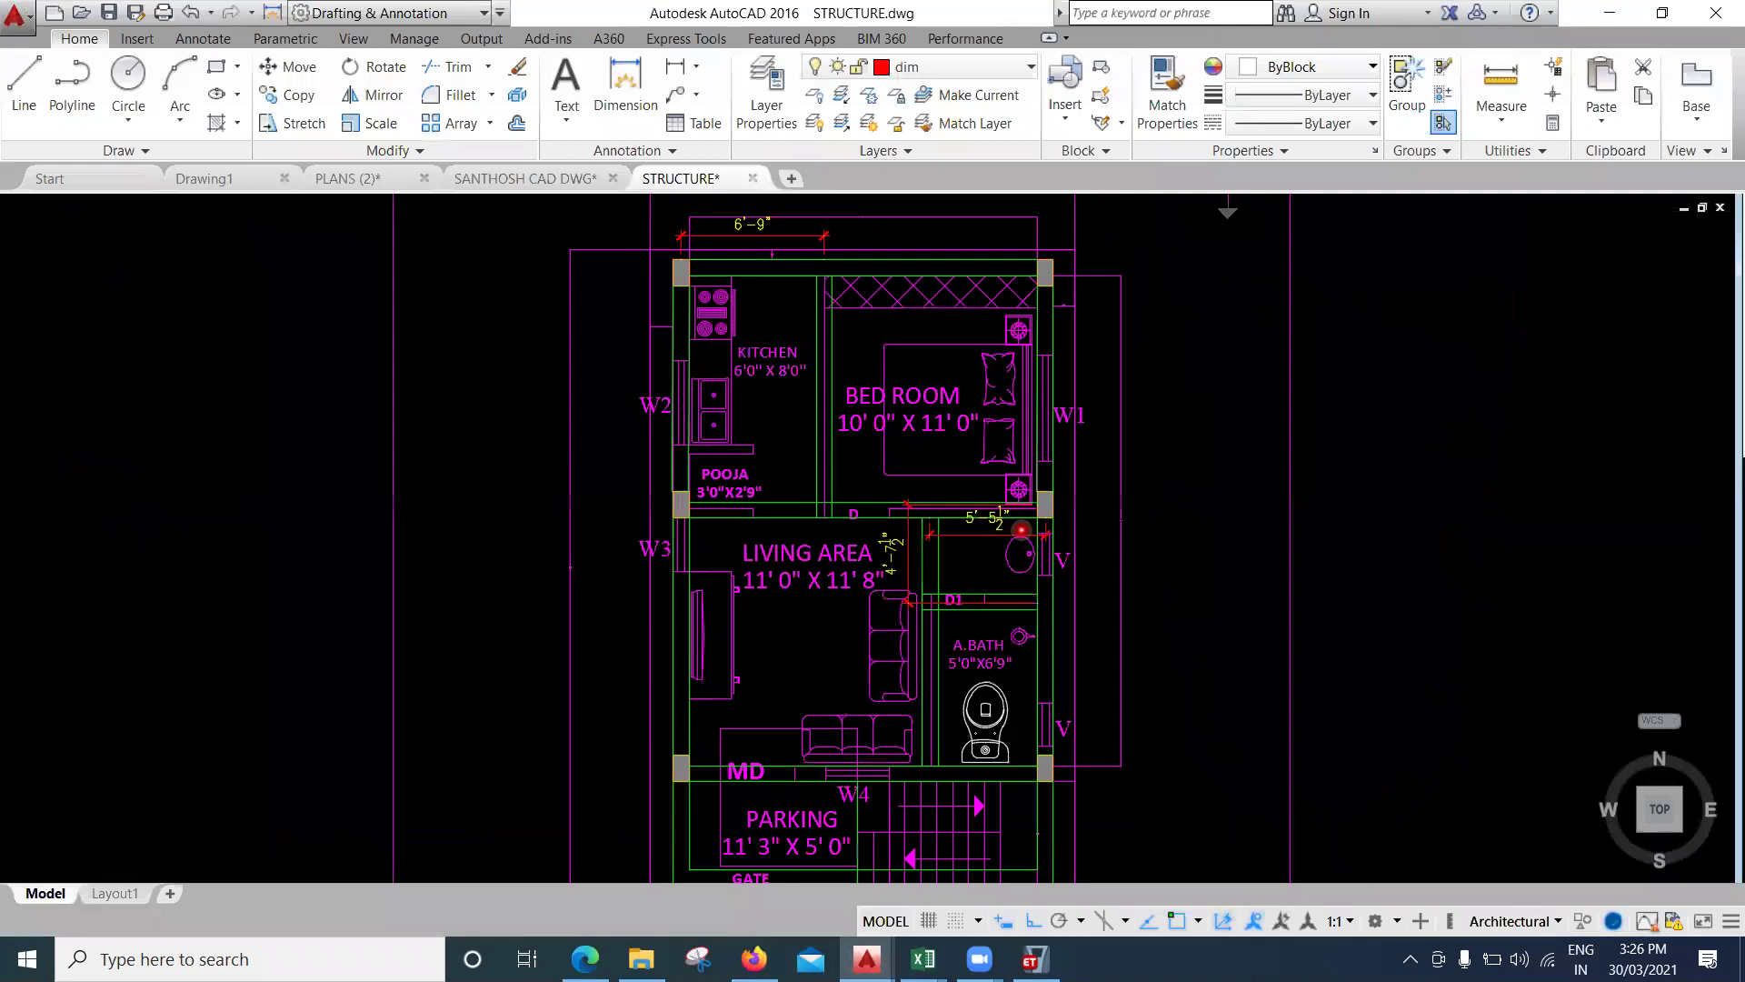
# Examine the middle columns beside the pooja and bath in the floor plan and mark their reoriented outlines along the cross wall.
pyautogui.scroll(4, 1022, 530)
pyautogui.scroll(-1, 1022, 502)
pyautogui.scroll(1, 1044, 515)
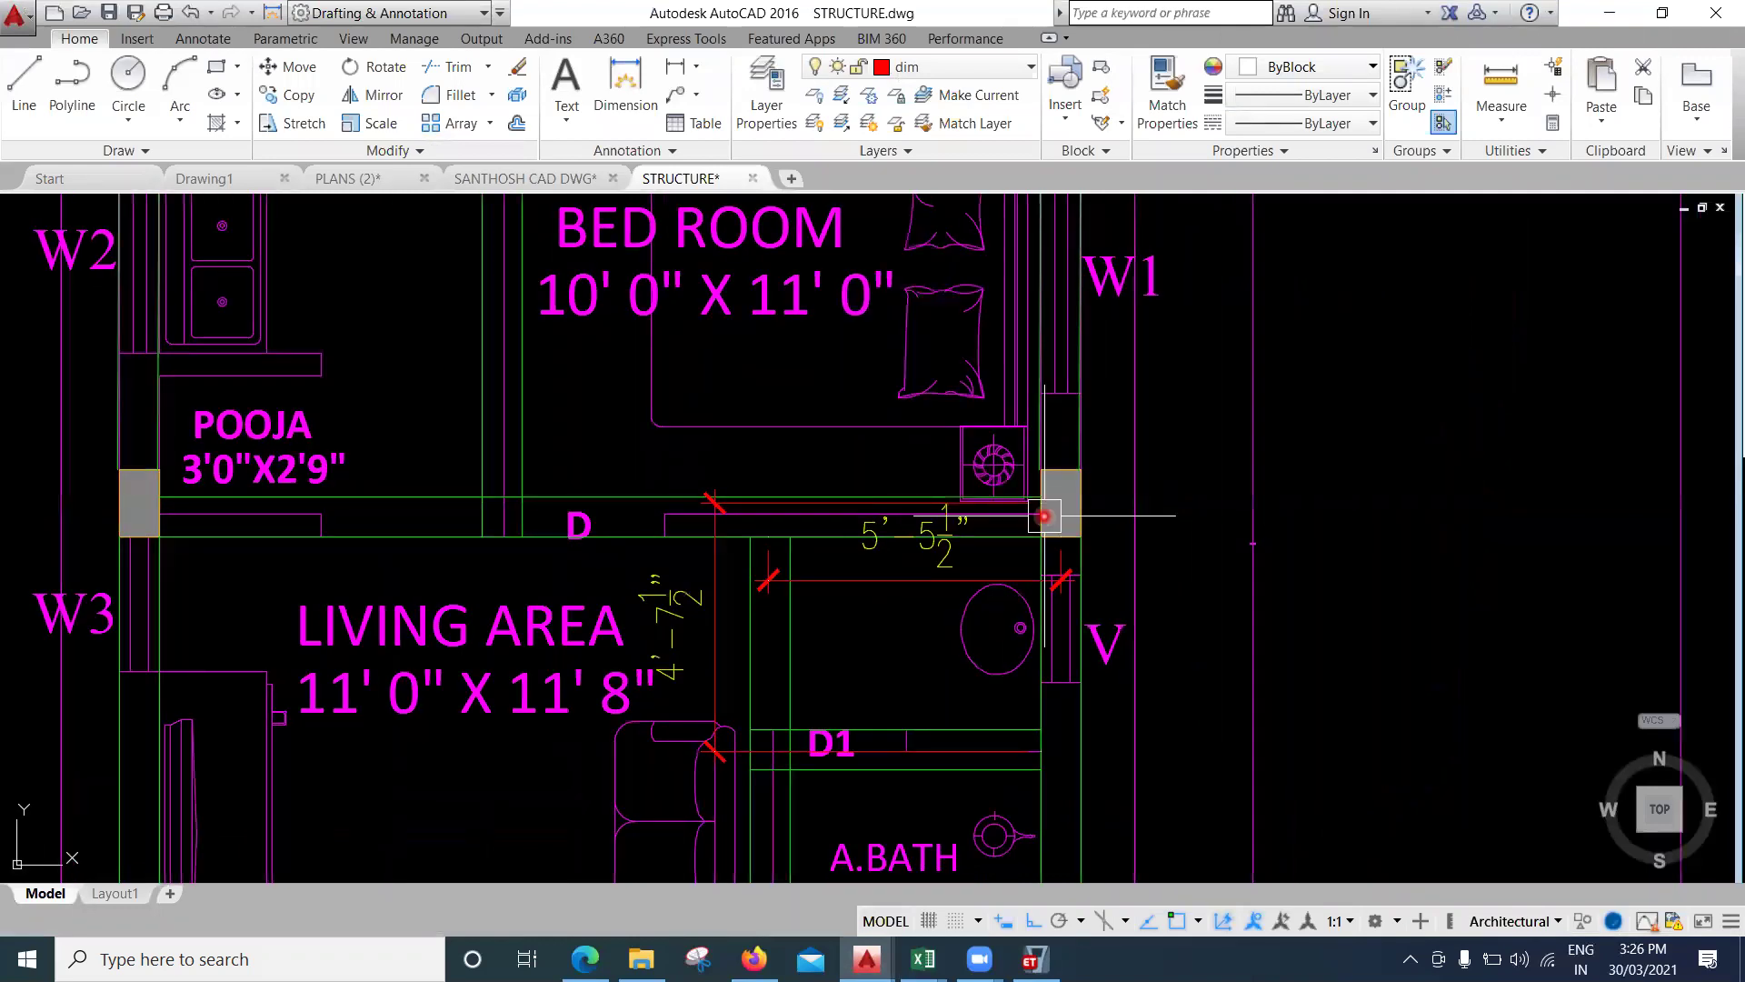
pyautogui.scroll(-2, 880, 525)
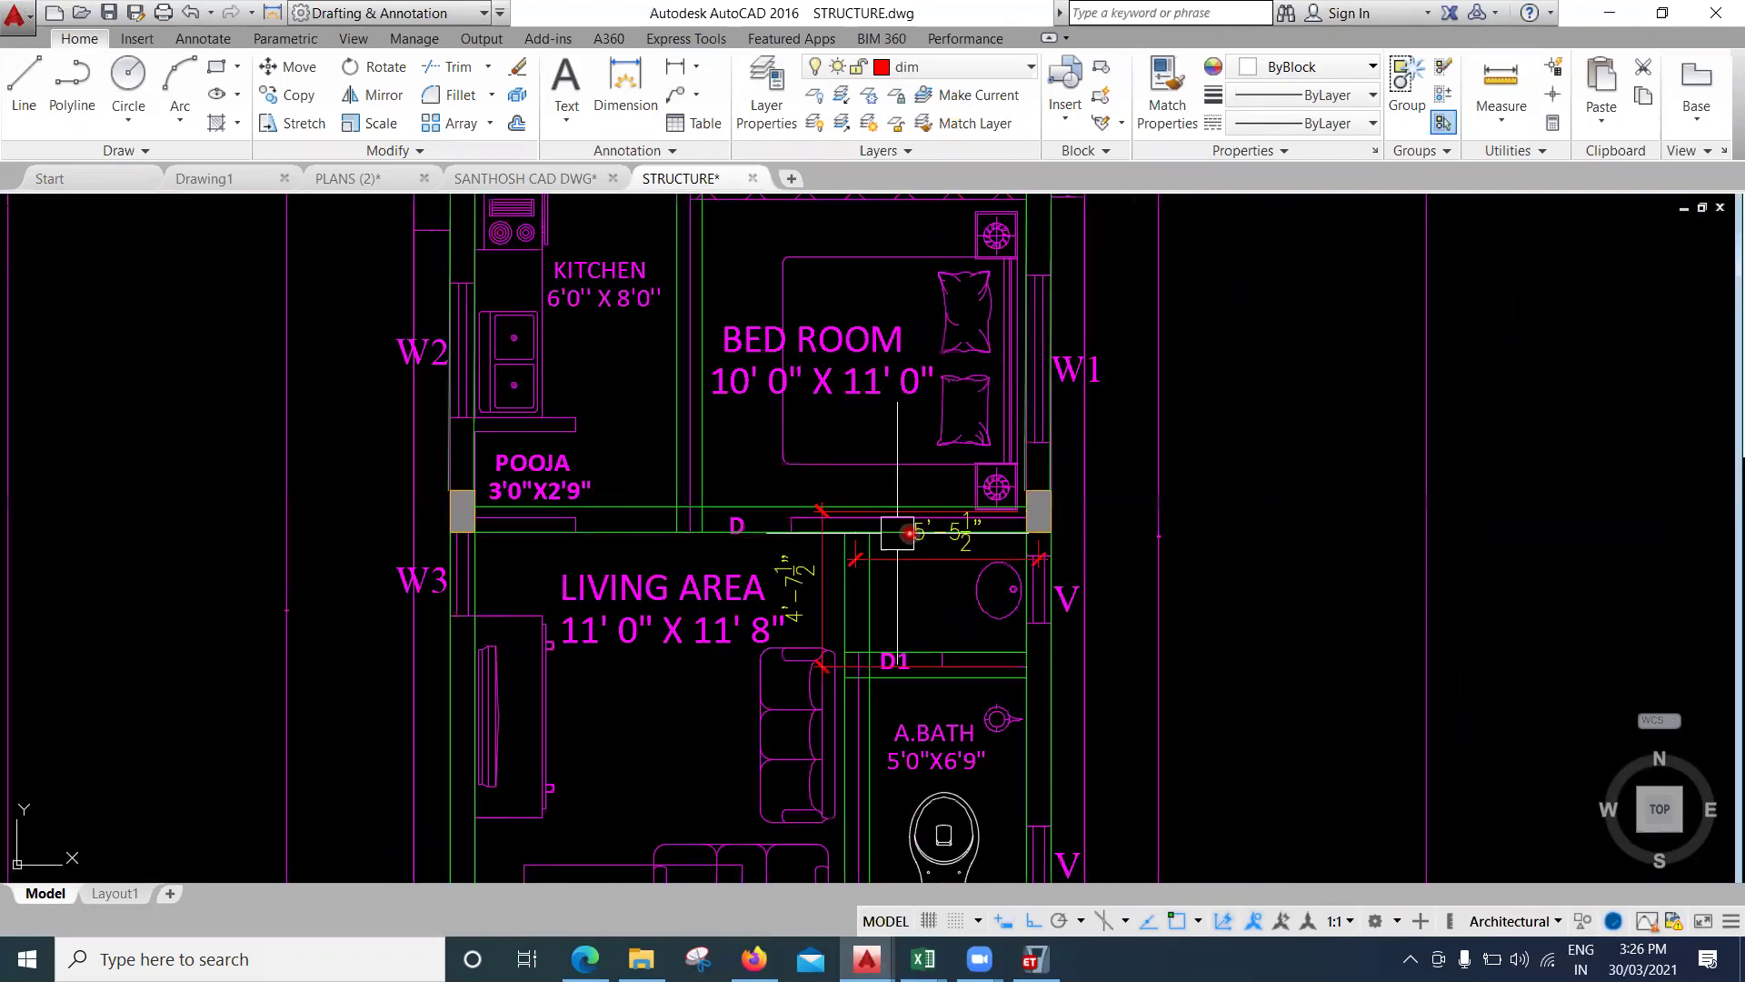
pyautogui.moveTo(897, 533); pyautogui.dragTo(1015, 538, button='middle')
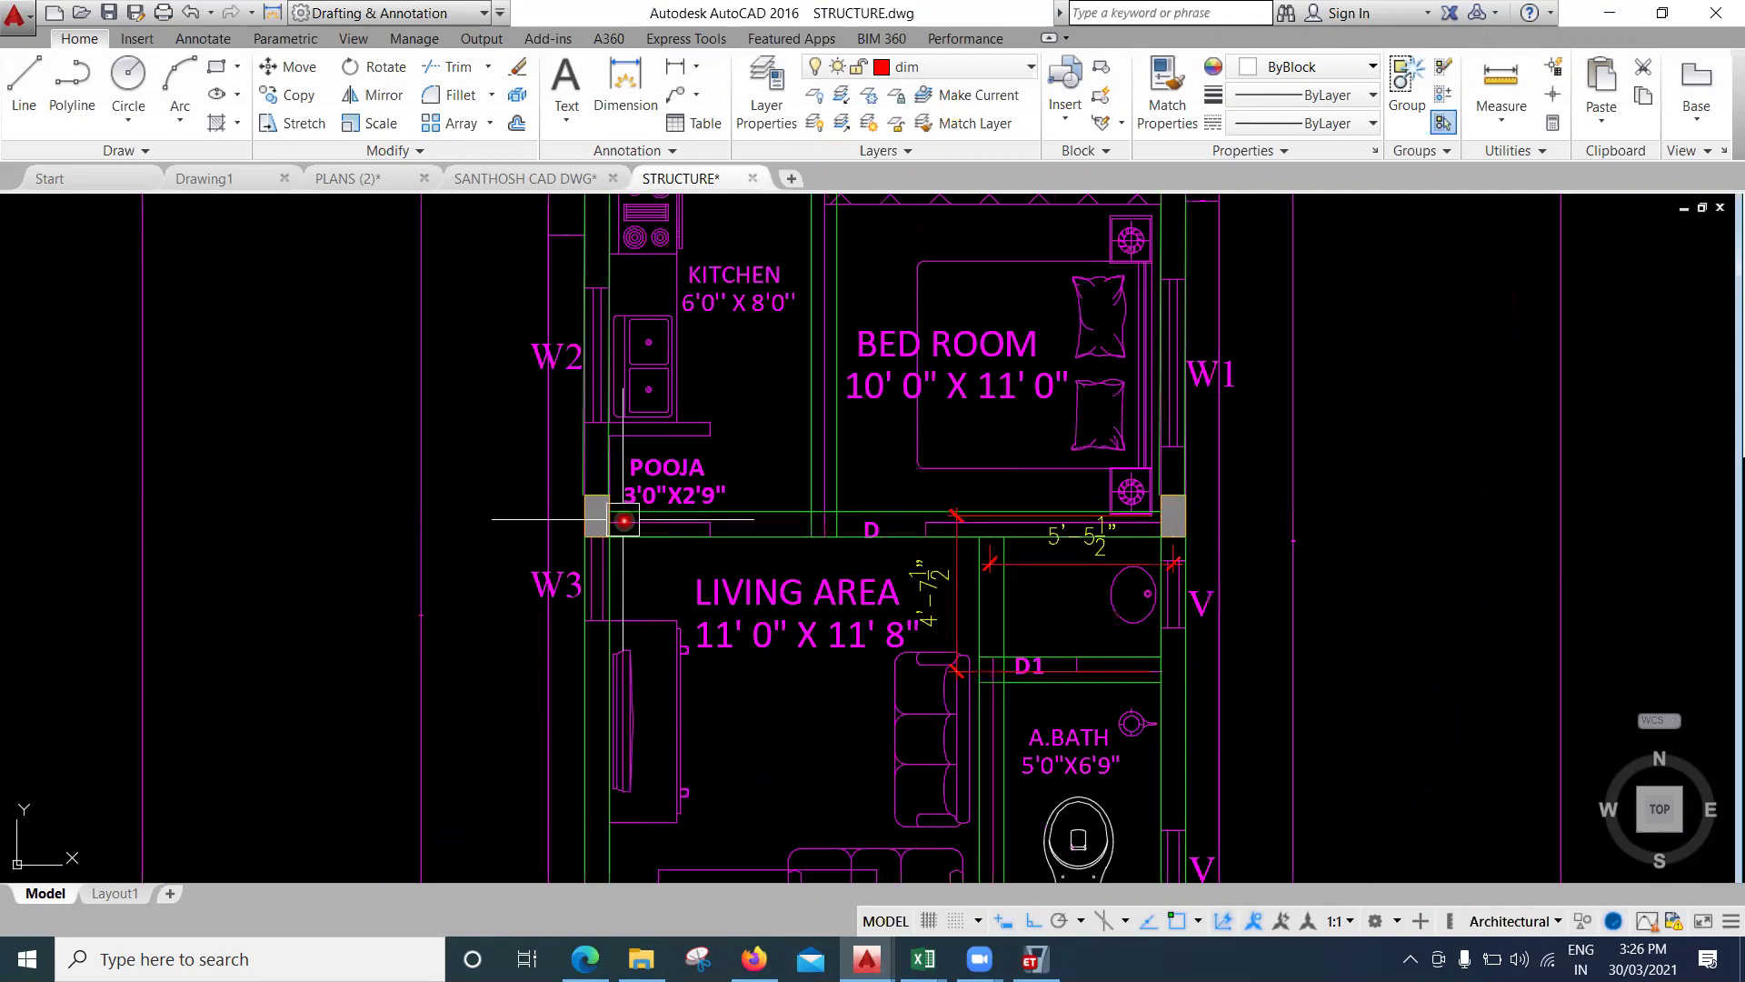
pyautogui.scroll(2, 623, 520)
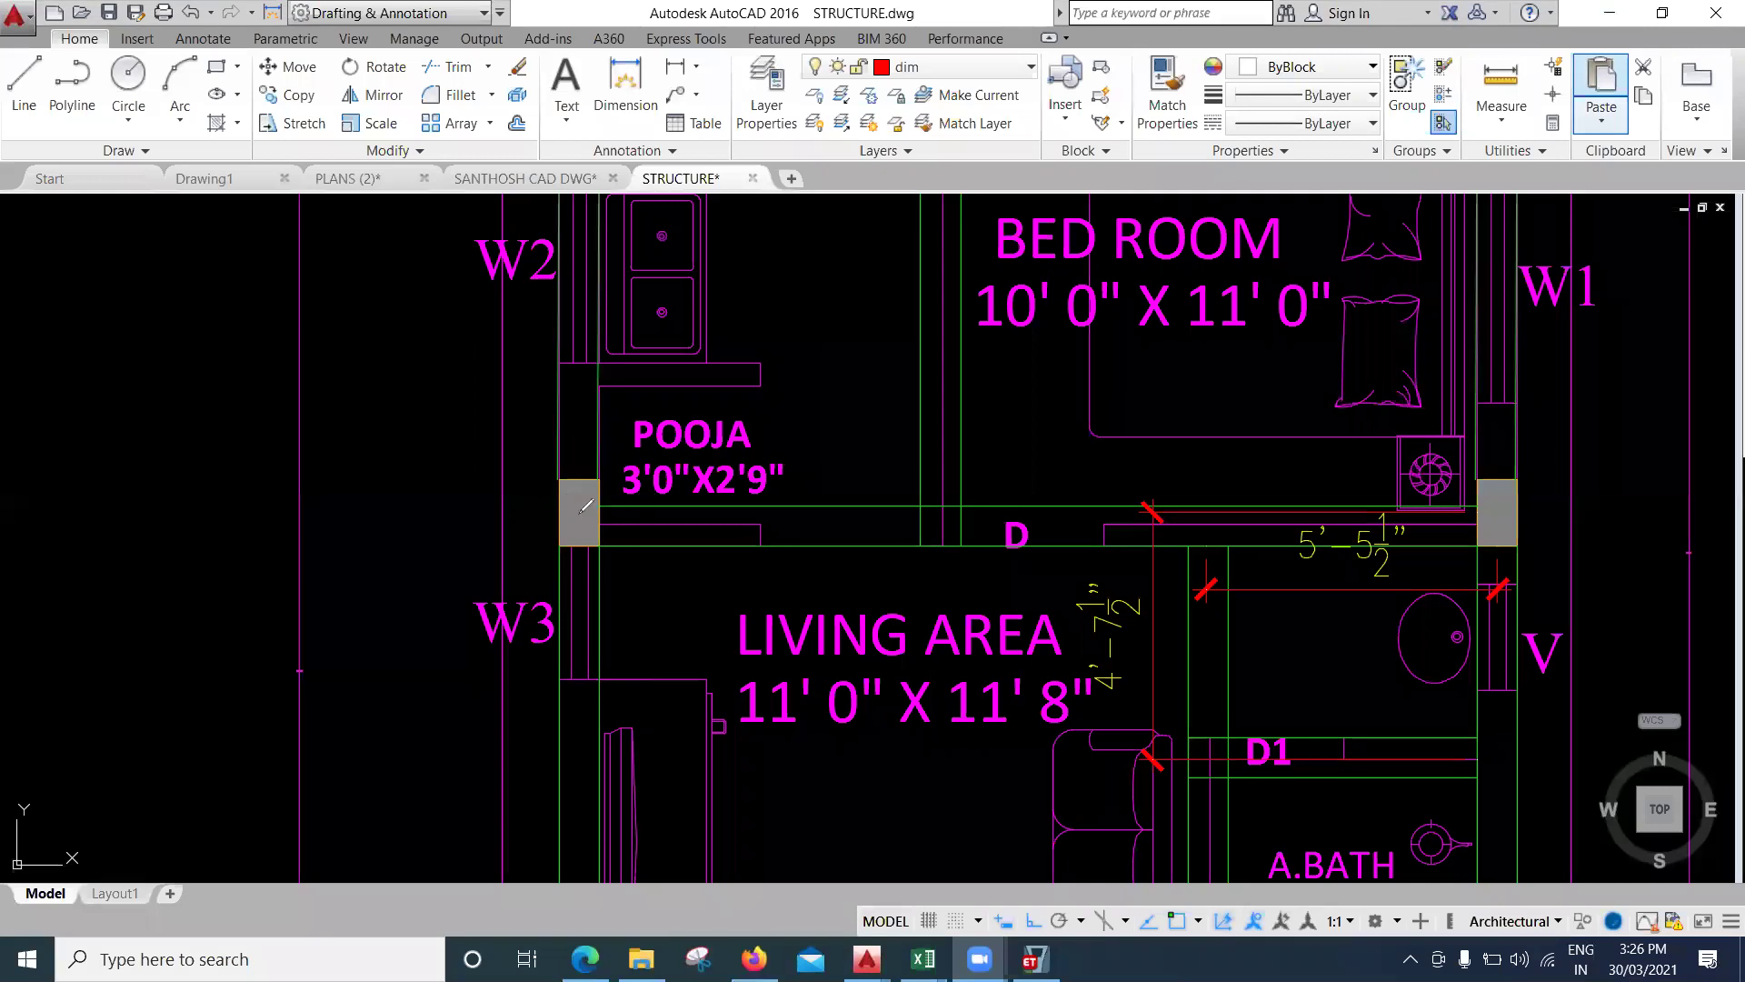
pyautogui.moveTo(564, 538)
pyautogui.mouseDown()
pyautogui.moveTo(649, 539)
pyautogui.moveTo(649, 507)
pyautogui.mouseUp()
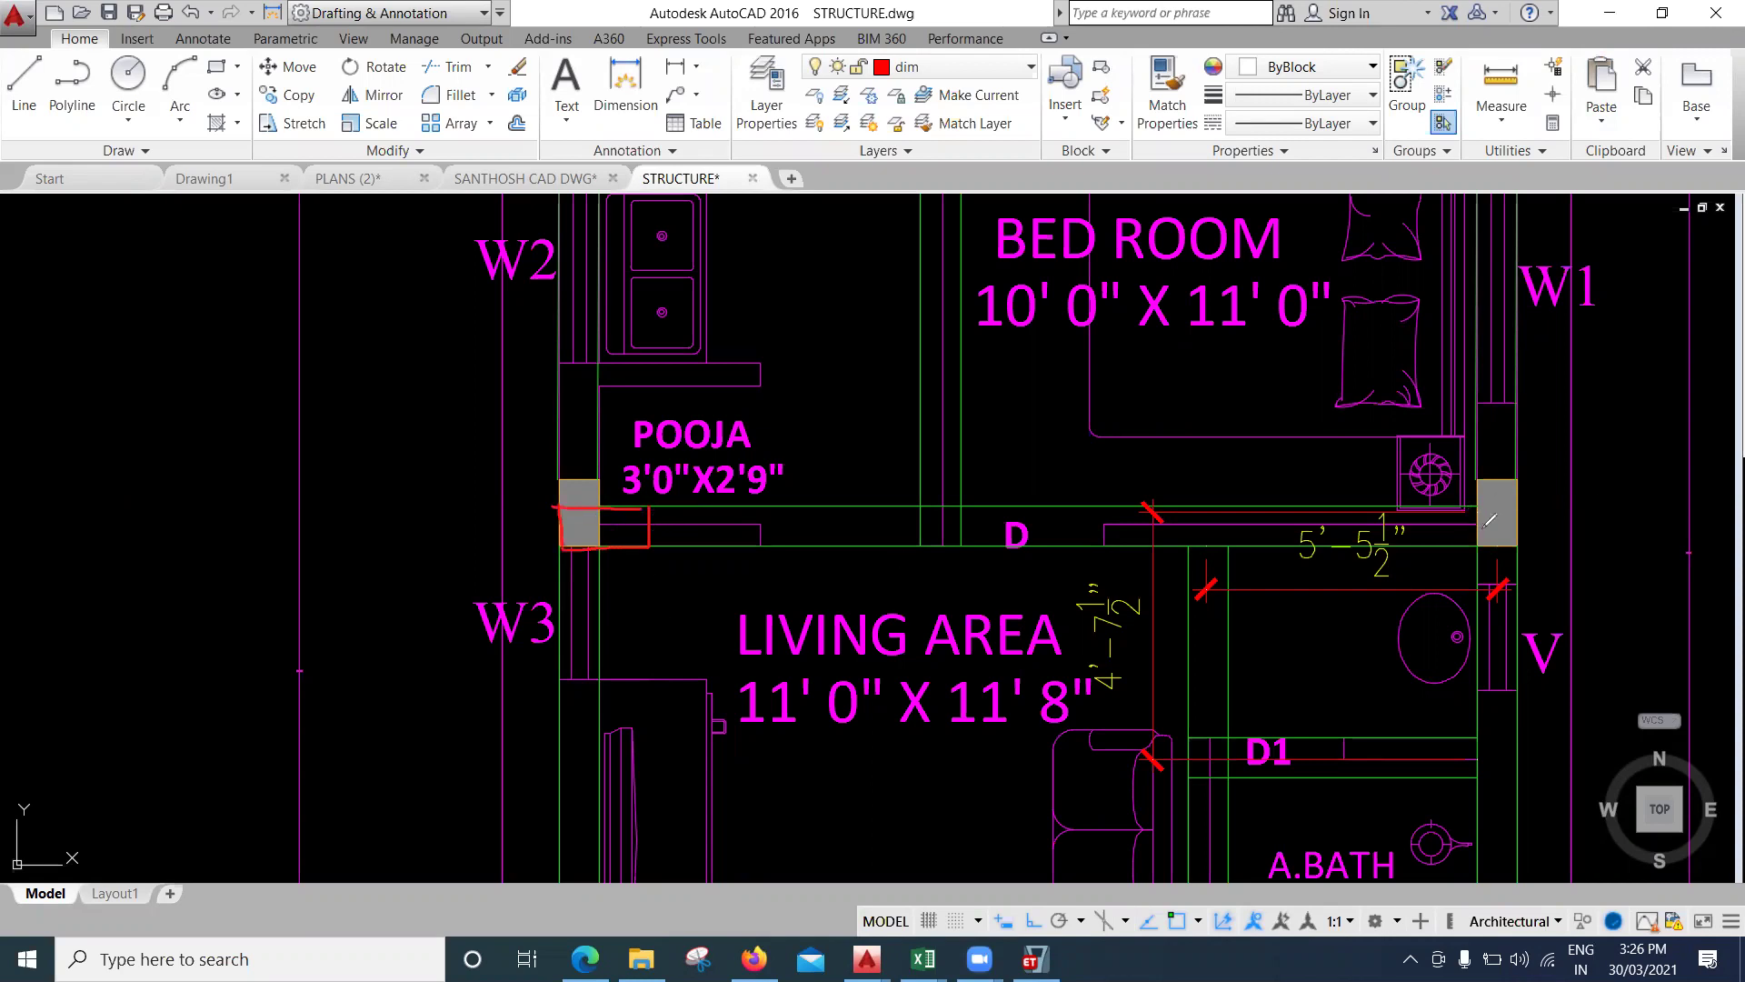
pyautogui.moveTo(1507, 507)
pyautogui.mouseDown()
pyautogui.moveTo(1411, 511)
pyautogui.moveTo(1408, 545)
pyautogui.moveTo(1518, 542)
pyautogui.moveTo(1516, 515)
pyautogui.mouseUp()
pyautogui.moveTo(1379, 471)
pyautogui.mouseDown()
pyautogui.moveTo(1395, 492)
pyautogui.moveTo(1423, 457)
pyautogui.mouseUp()
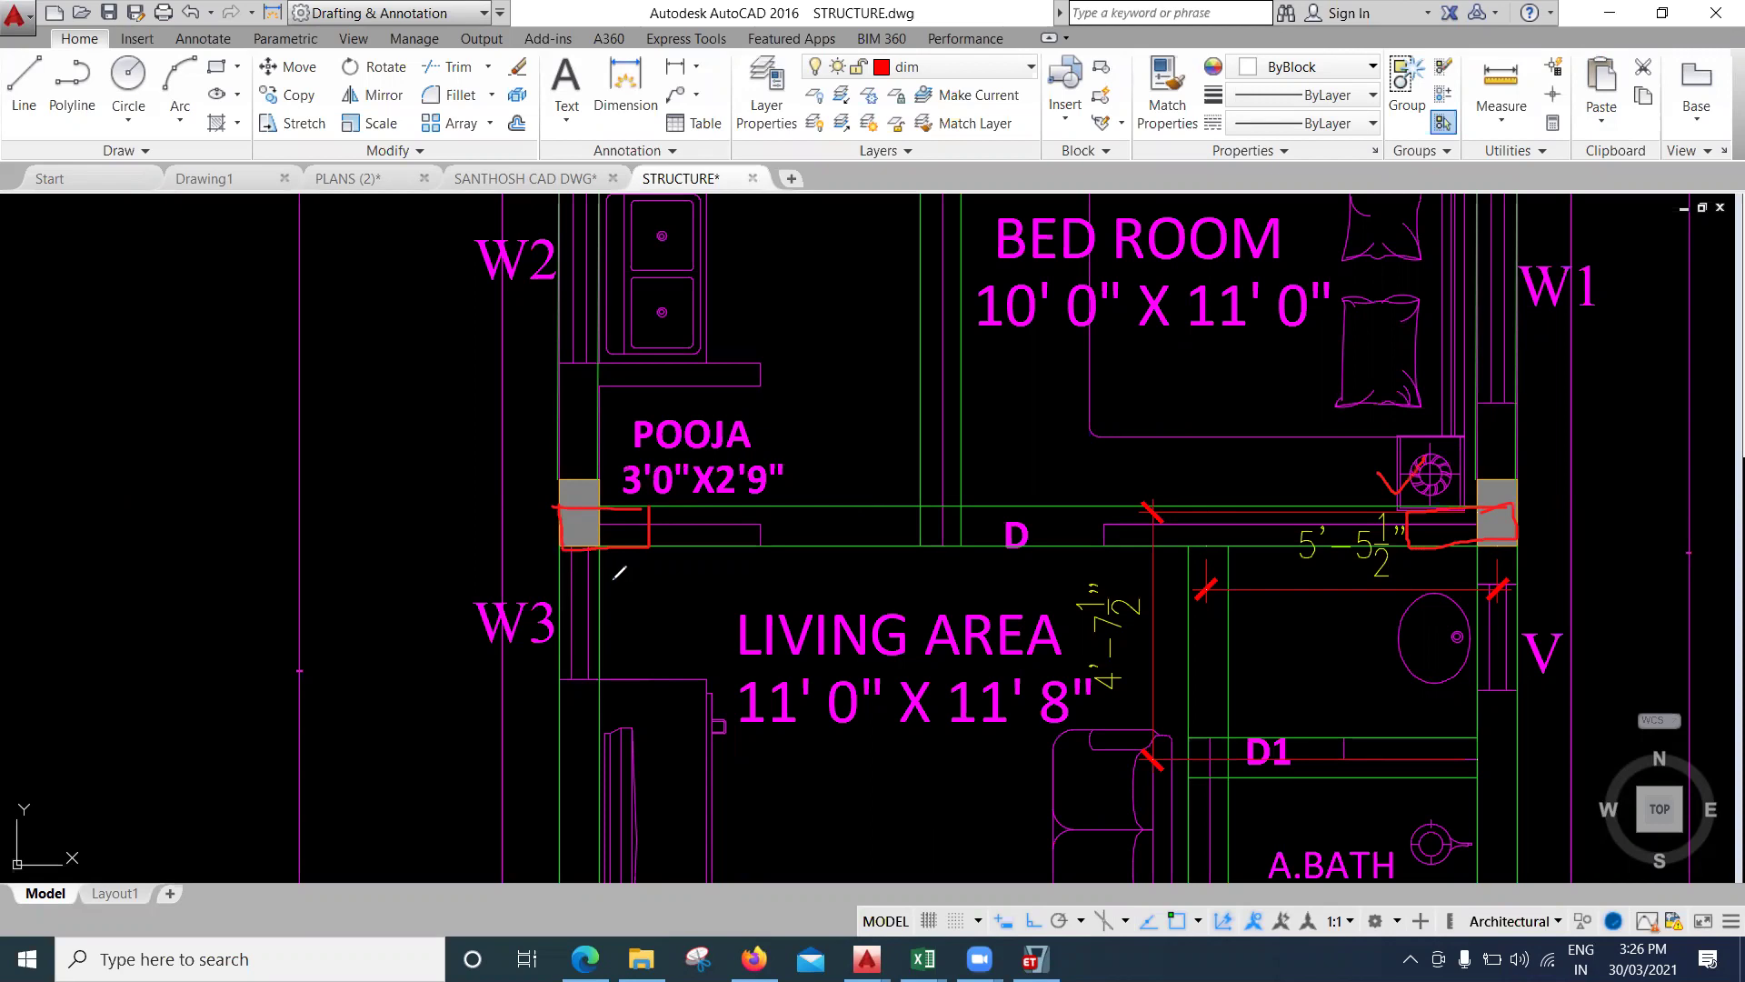
pyautogui.moveTo(570, 461); pyautogui.dragTo(583, 480)
# Switch to ETABS and examine the two grid line 2 columns in the PLINTH LEVEL plan.
pyautogui.click(1035, 959)
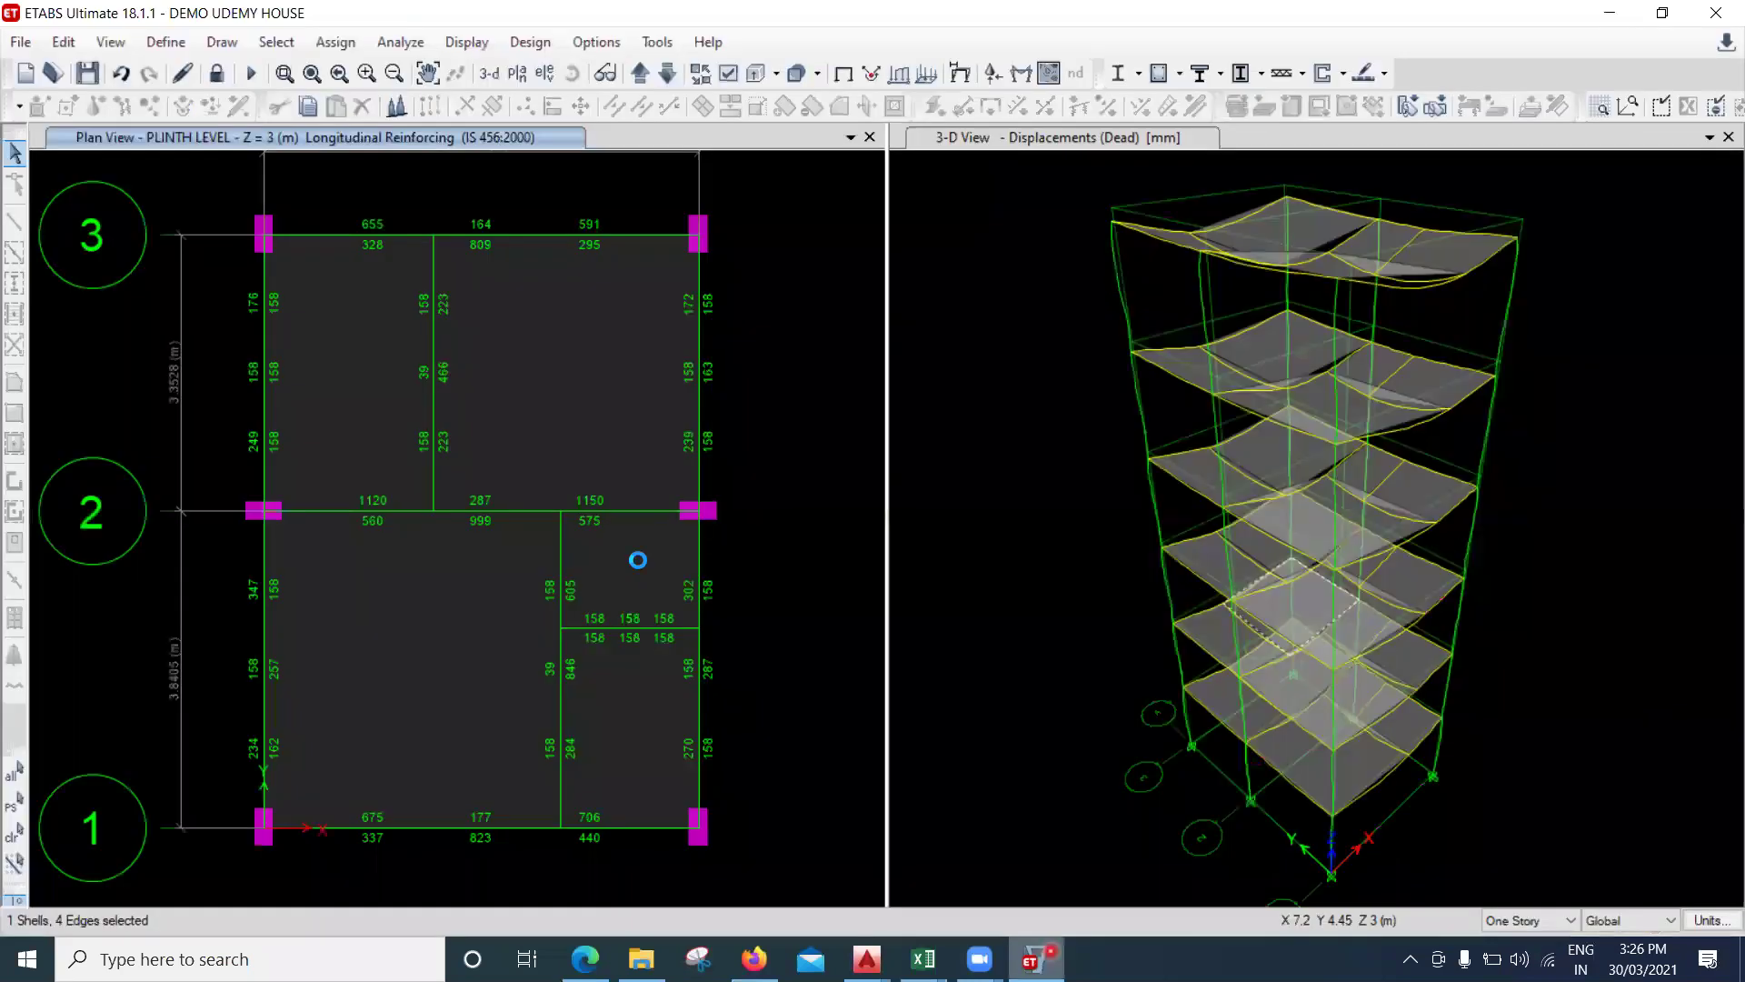
pyautogui.click(642, 563)
pyautogui.click(716, 493)
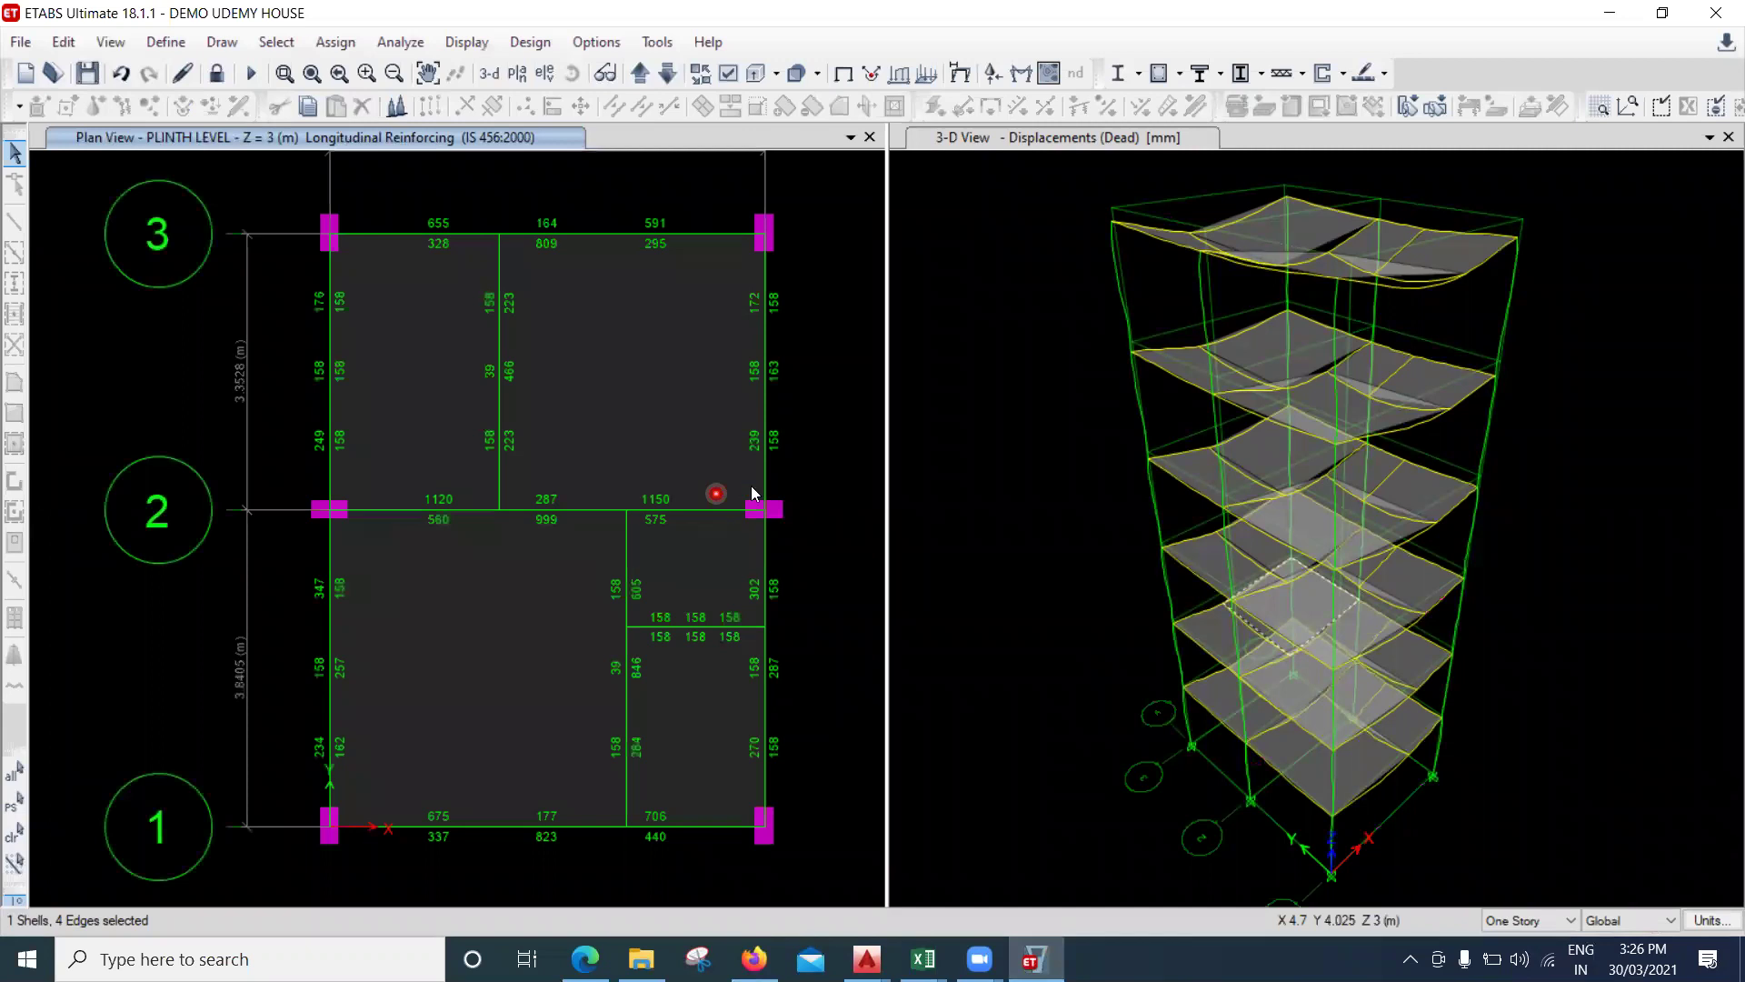
pyautogui.click(761, 530)
pyautogui.click(361, 508)
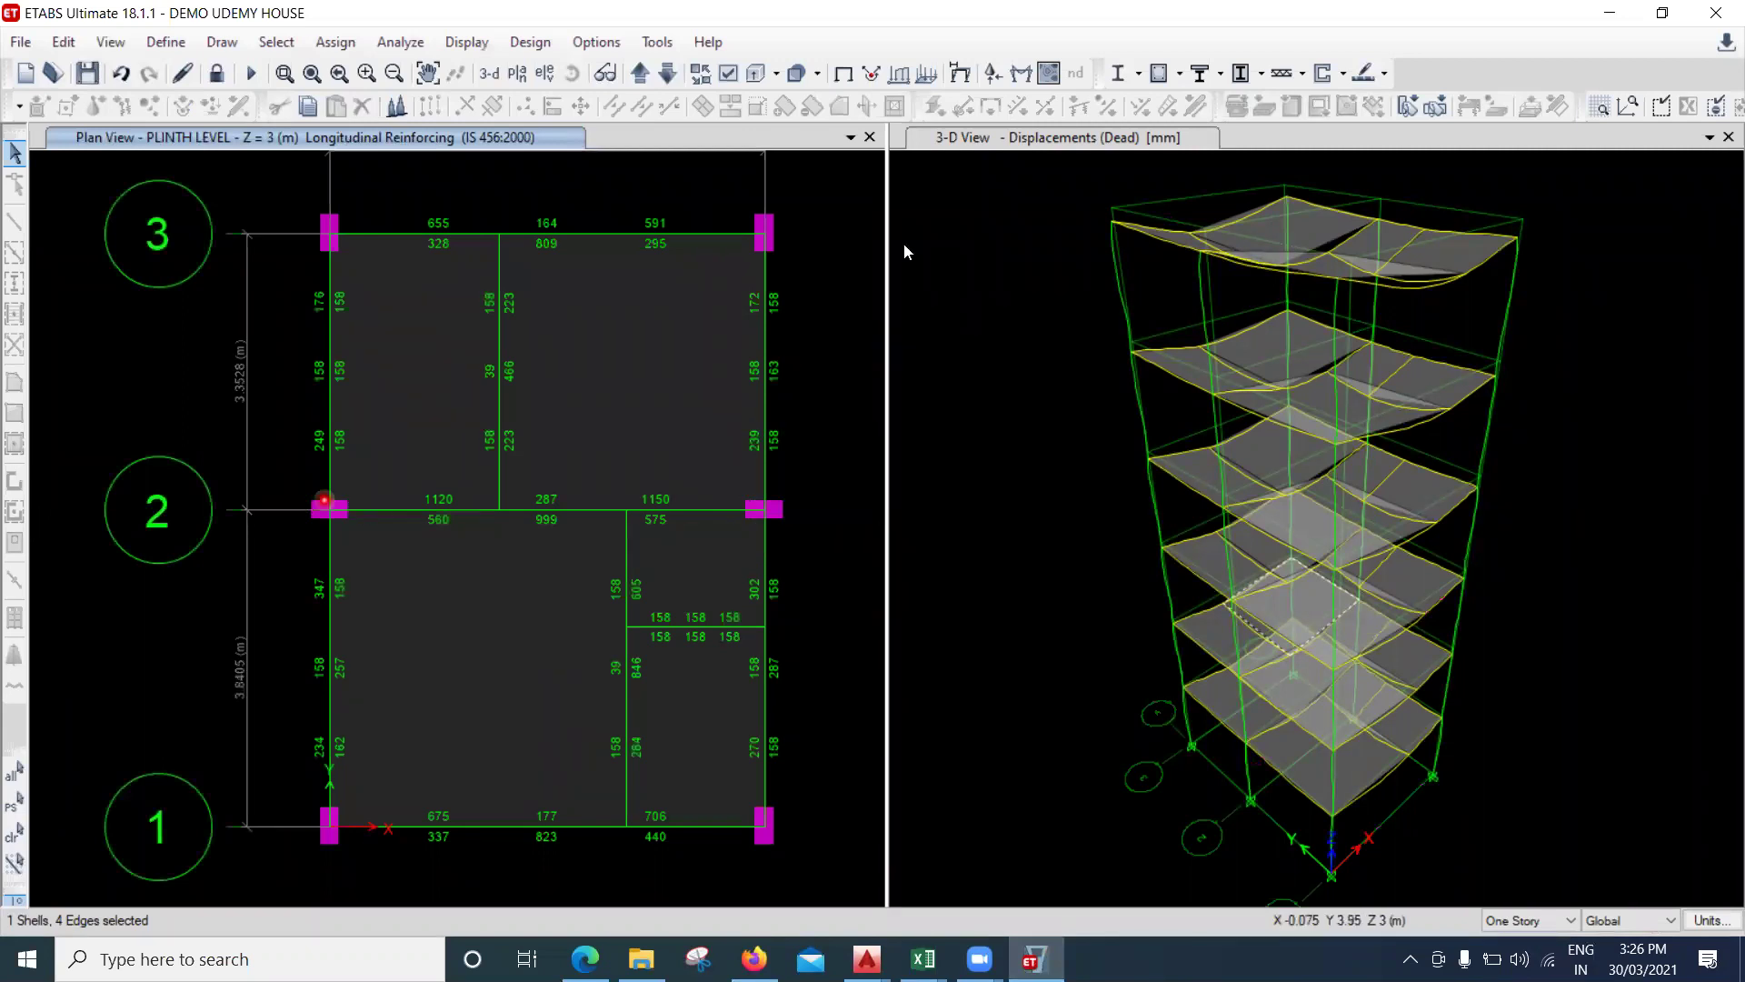
pyautogui.click(651, 455)
pyautogui.click(695, 450)
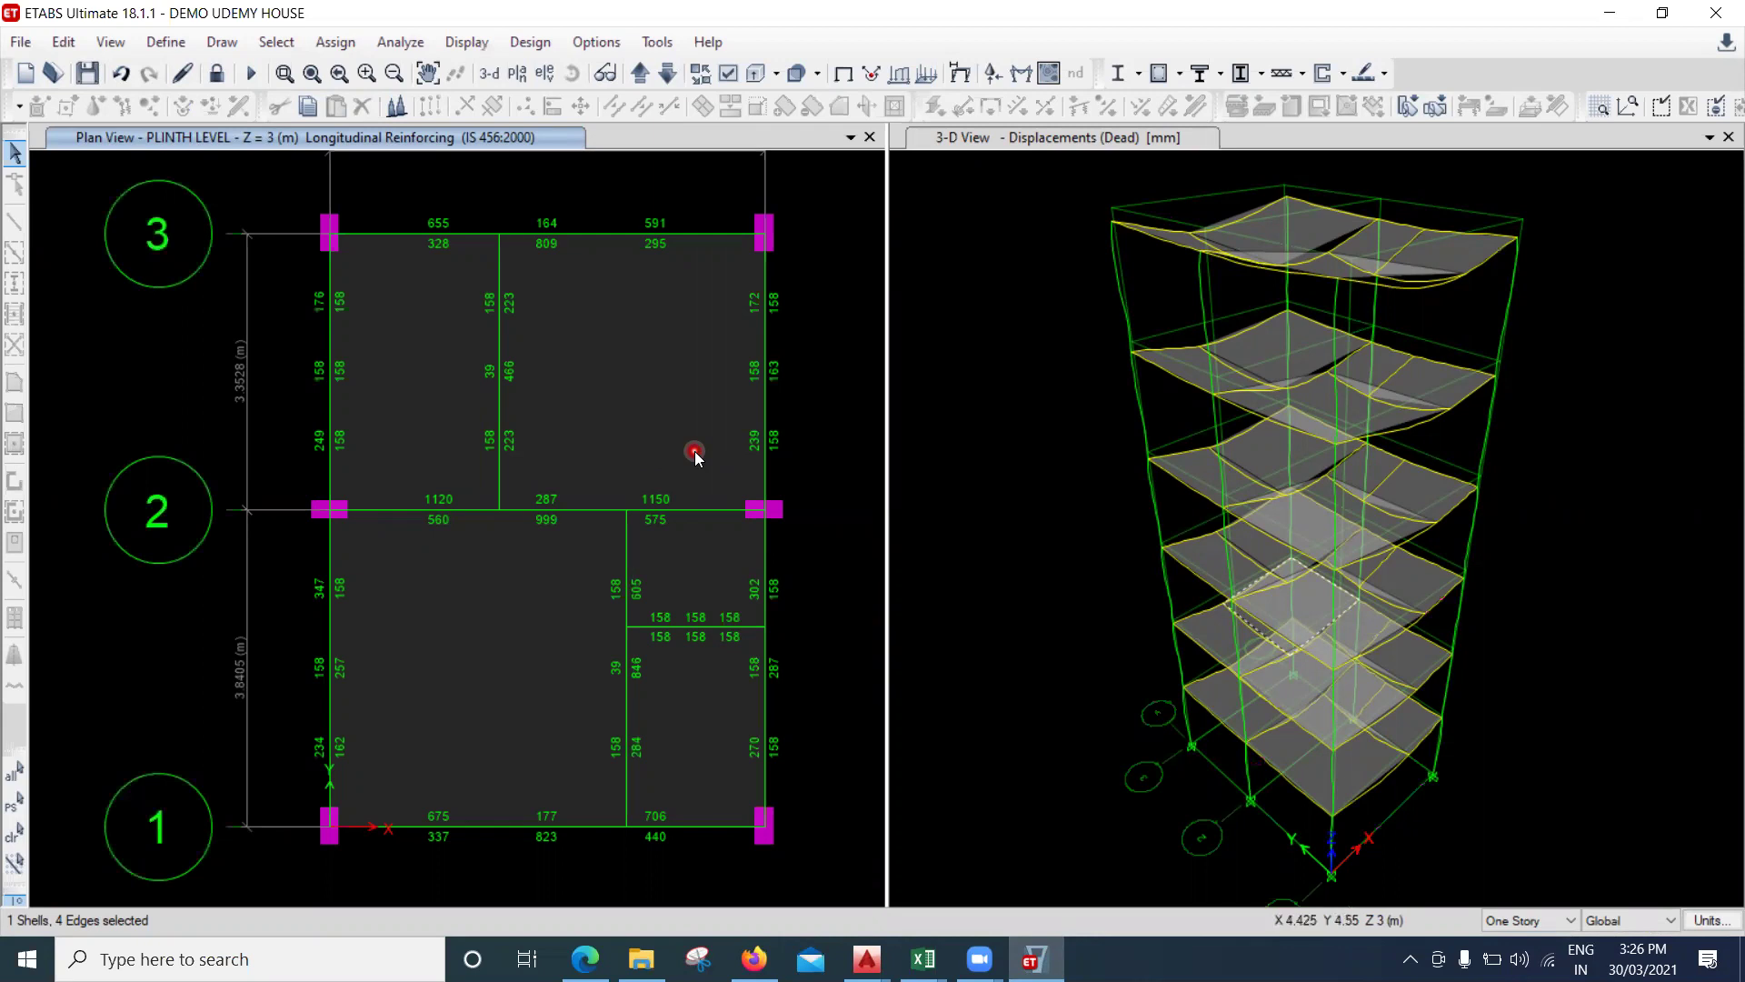
# Extend plan selection to All Stories and select both grid line 2 columns.
pyautogui.moveTo(394, 573); pyautogui.dragTo(266, 482)
pyautogui.click(1532, 921)
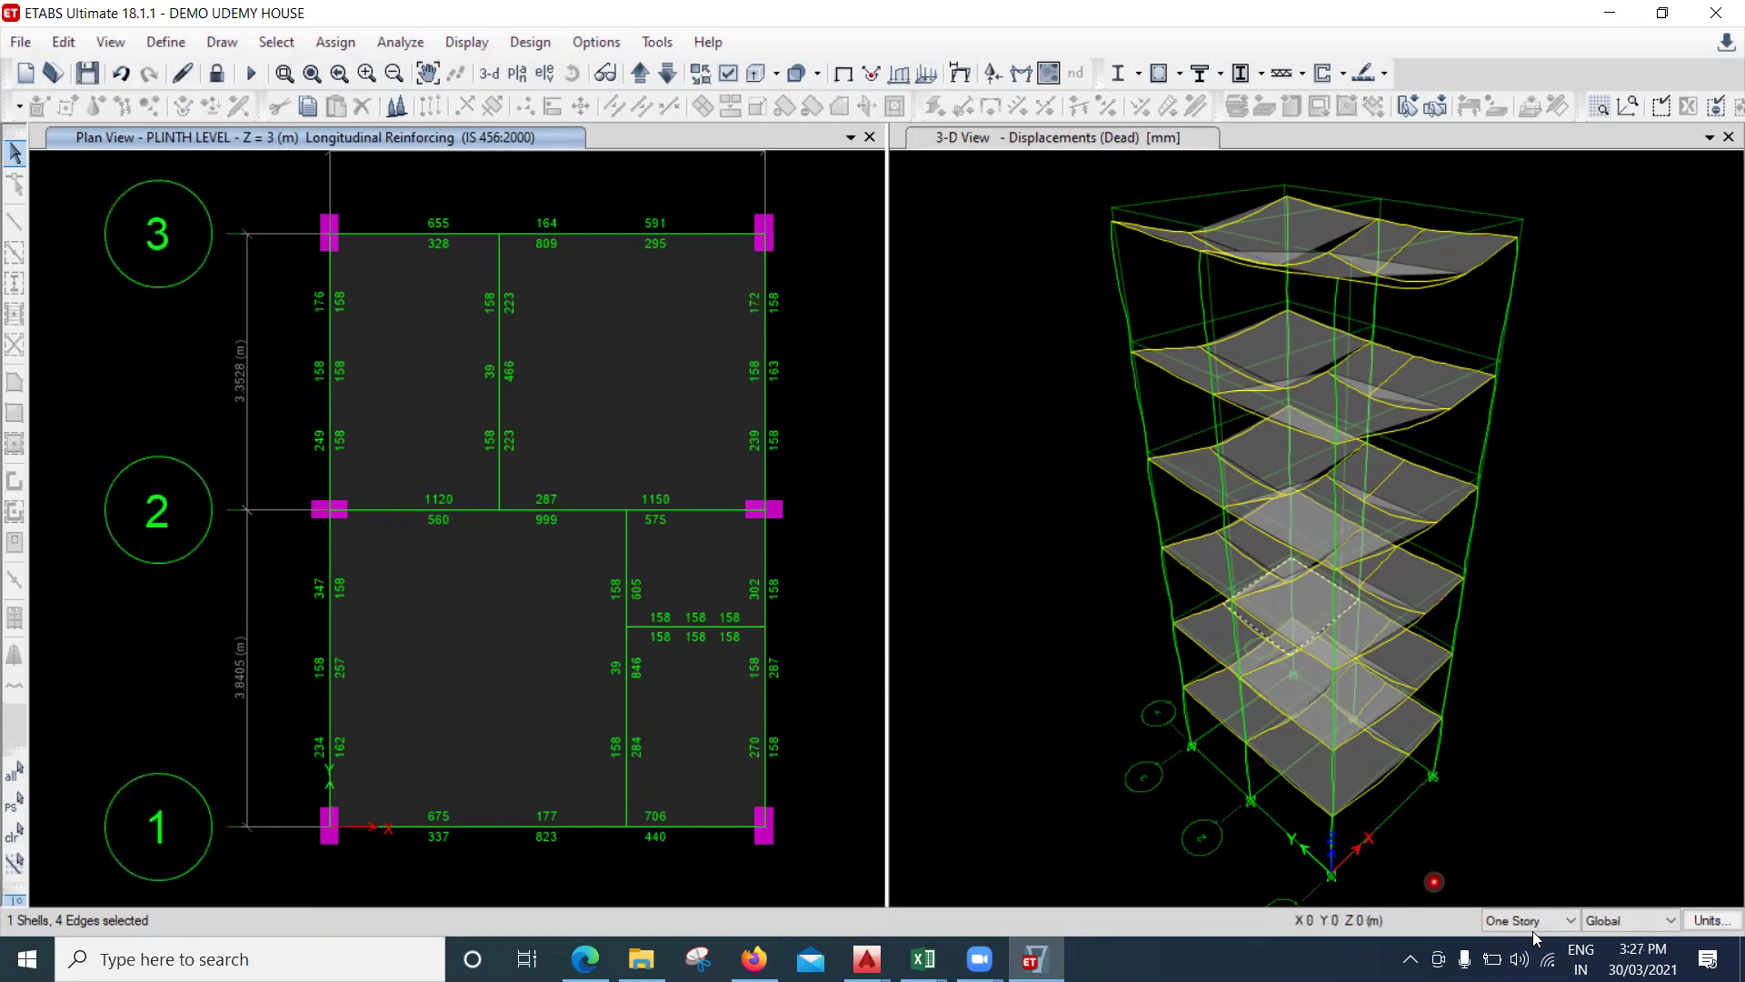
pyautogui.moveTo(305, 498); pyautogui.dragTo(380, 571)
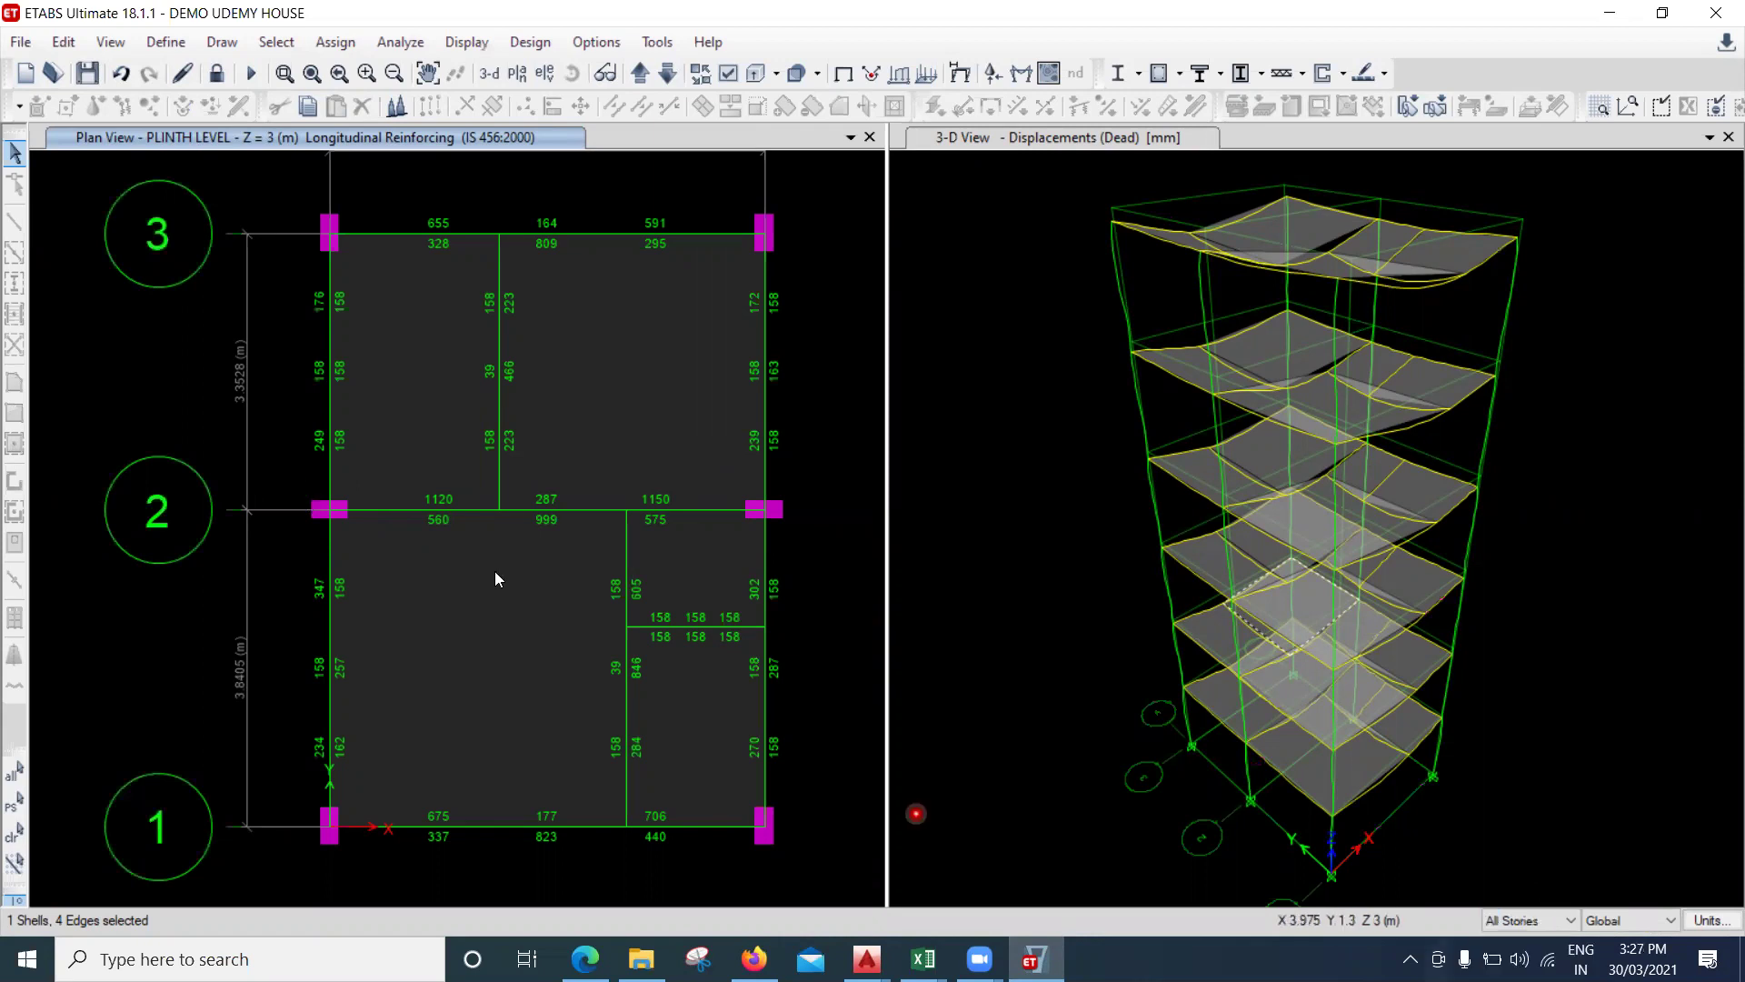
pyautogui.click(787, 550)
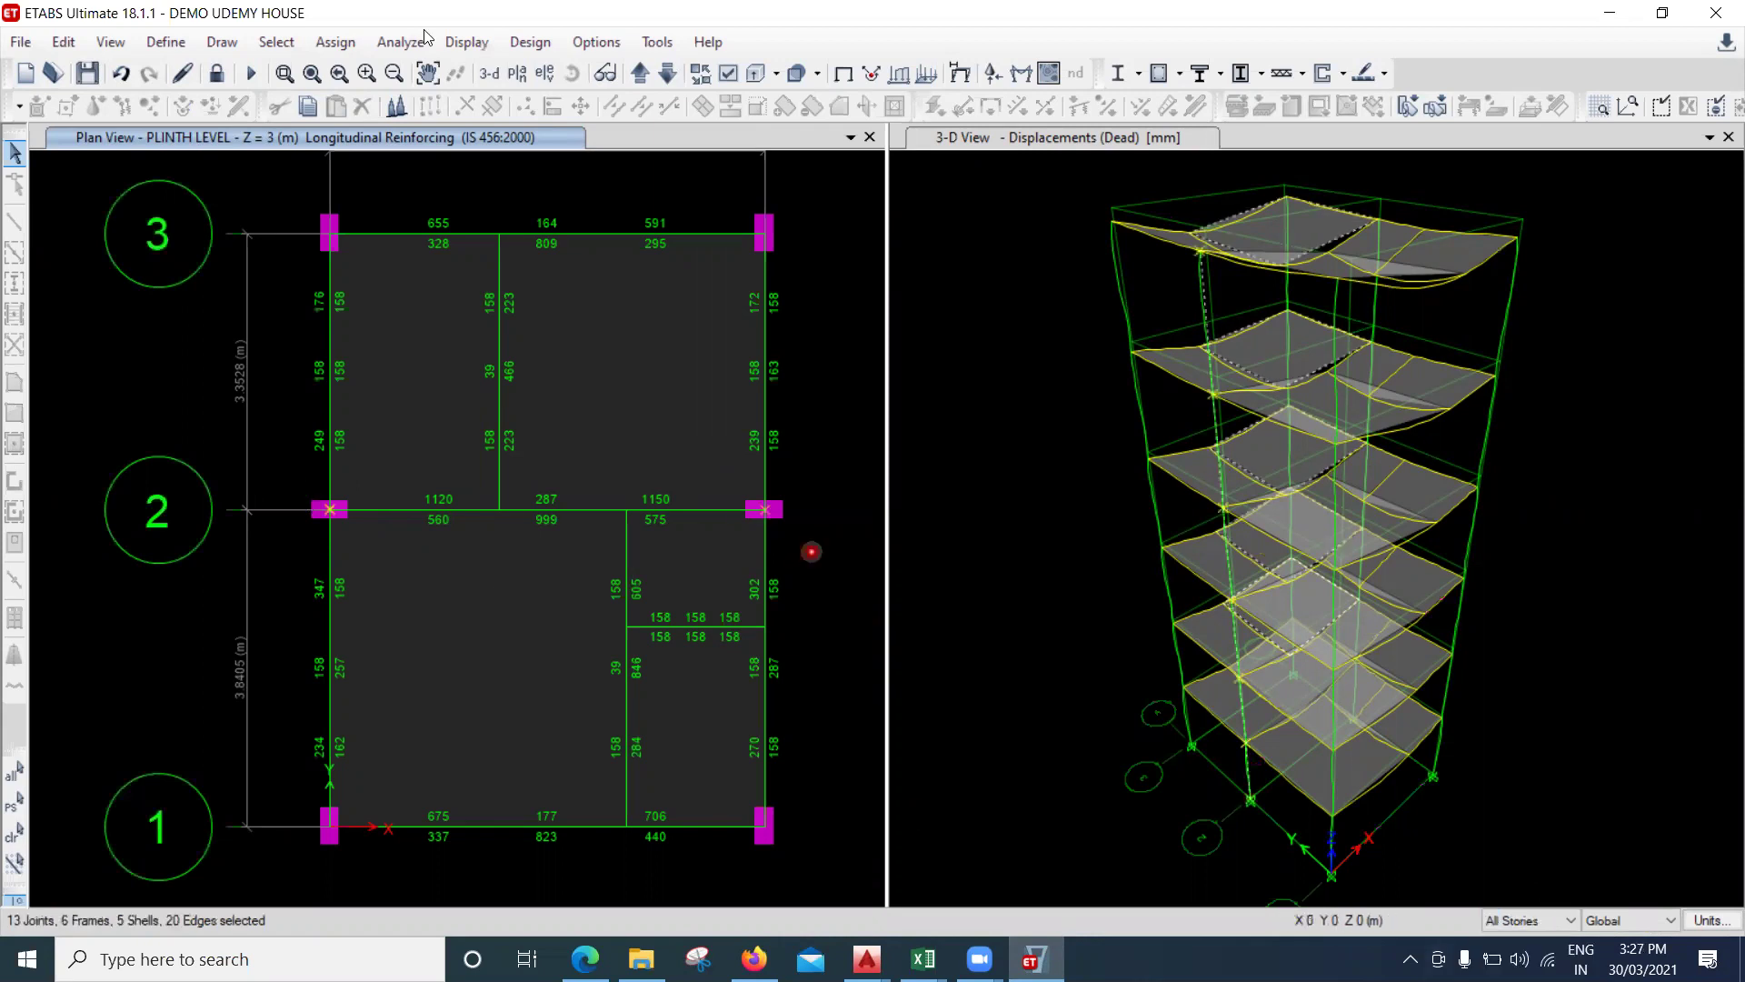
pyautogui.click(703, 435)
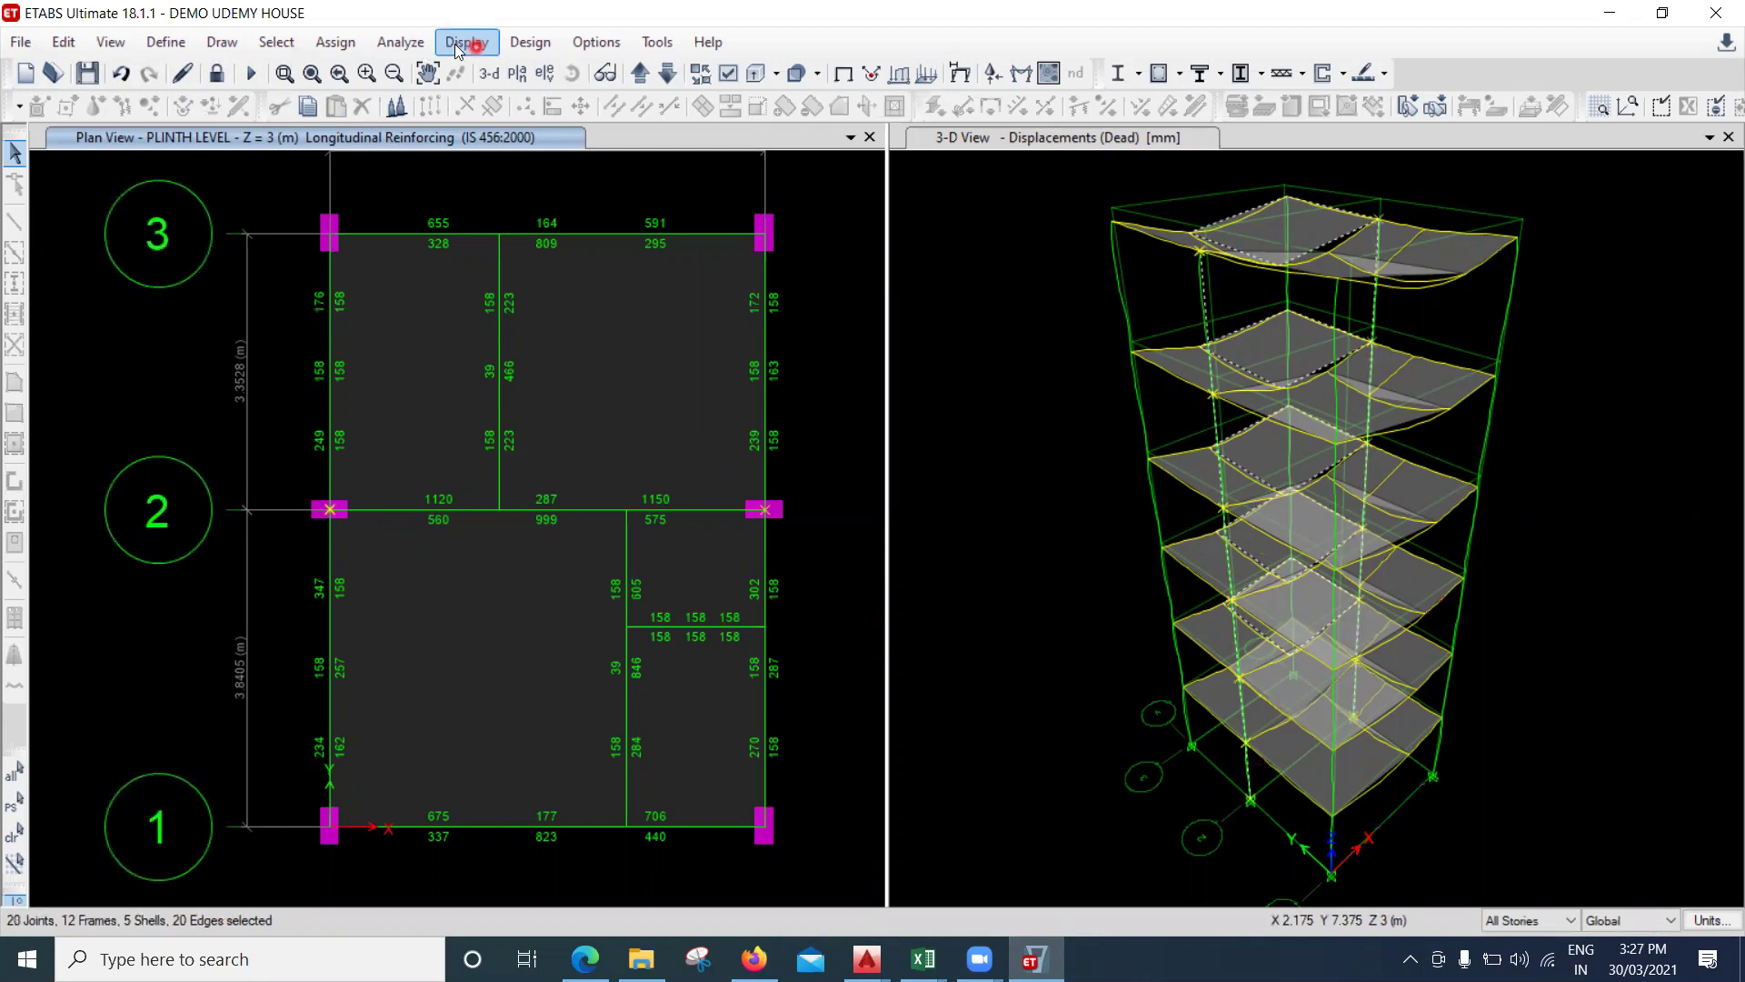
# Unlock the analysed model so that frame assignments can be edited.
pyautogui.click(464, 43)
pyautogui.click(402, 43)
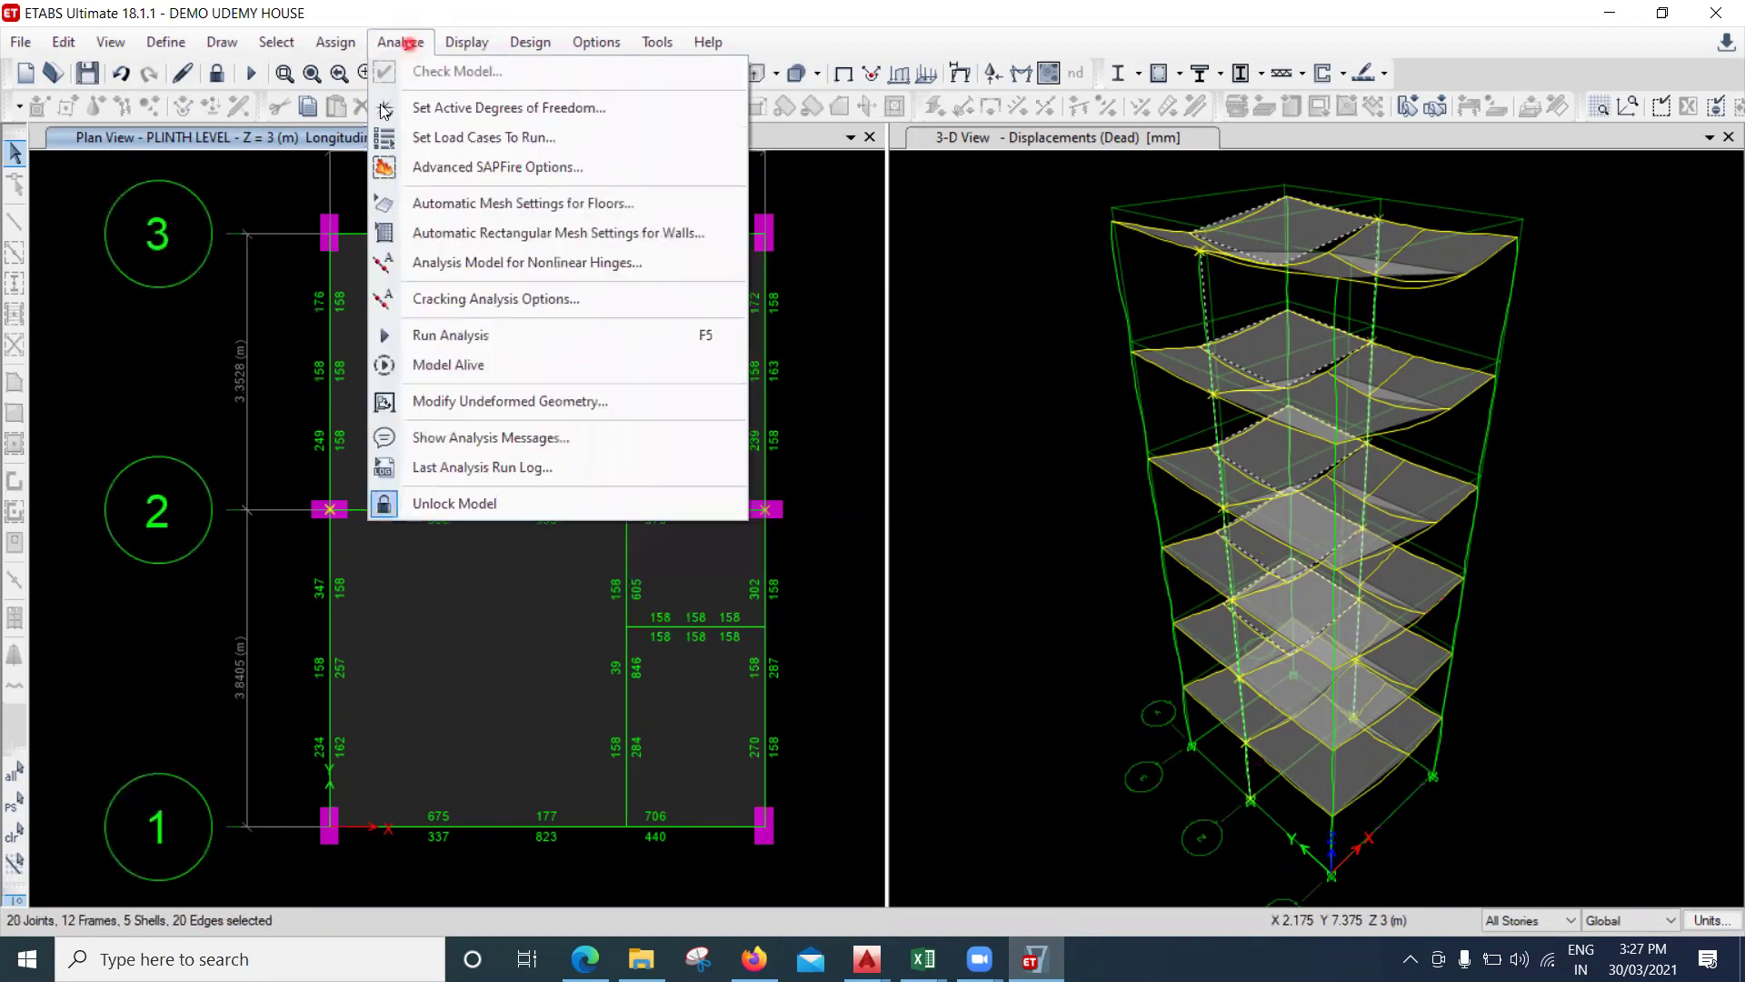
pyautogui.click(335, 41)
pyautogui.click(219, 75)
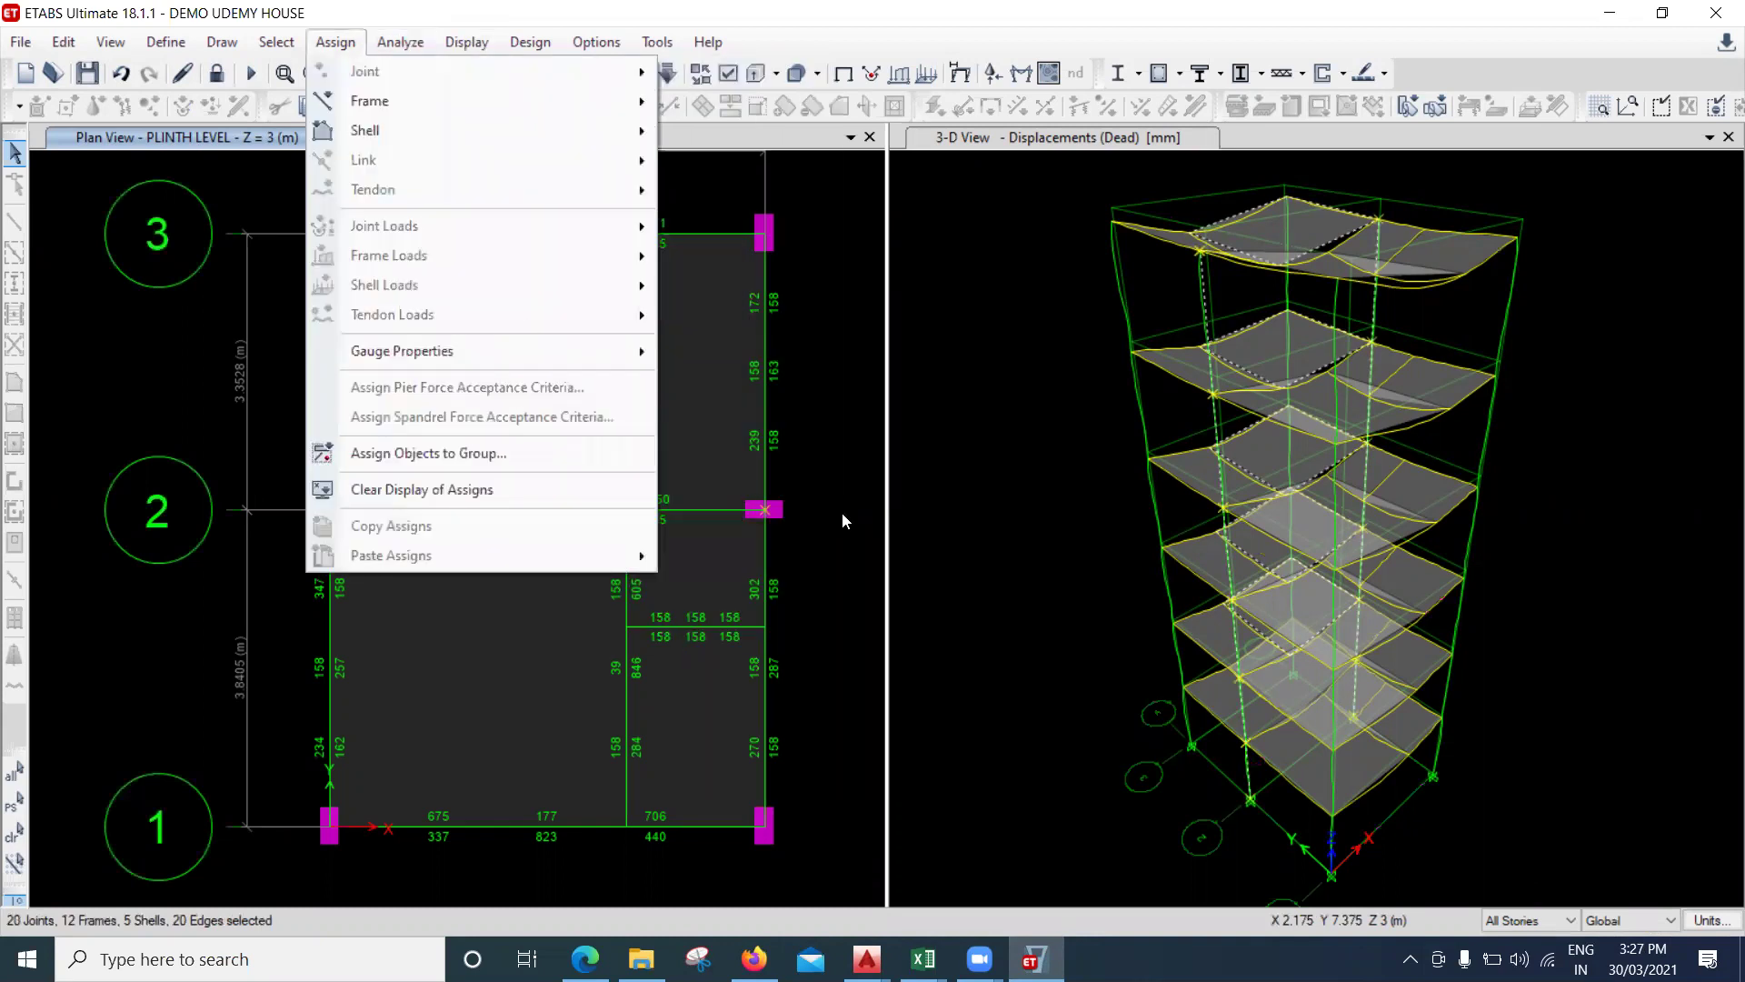
pyautogui.click(910, 567)
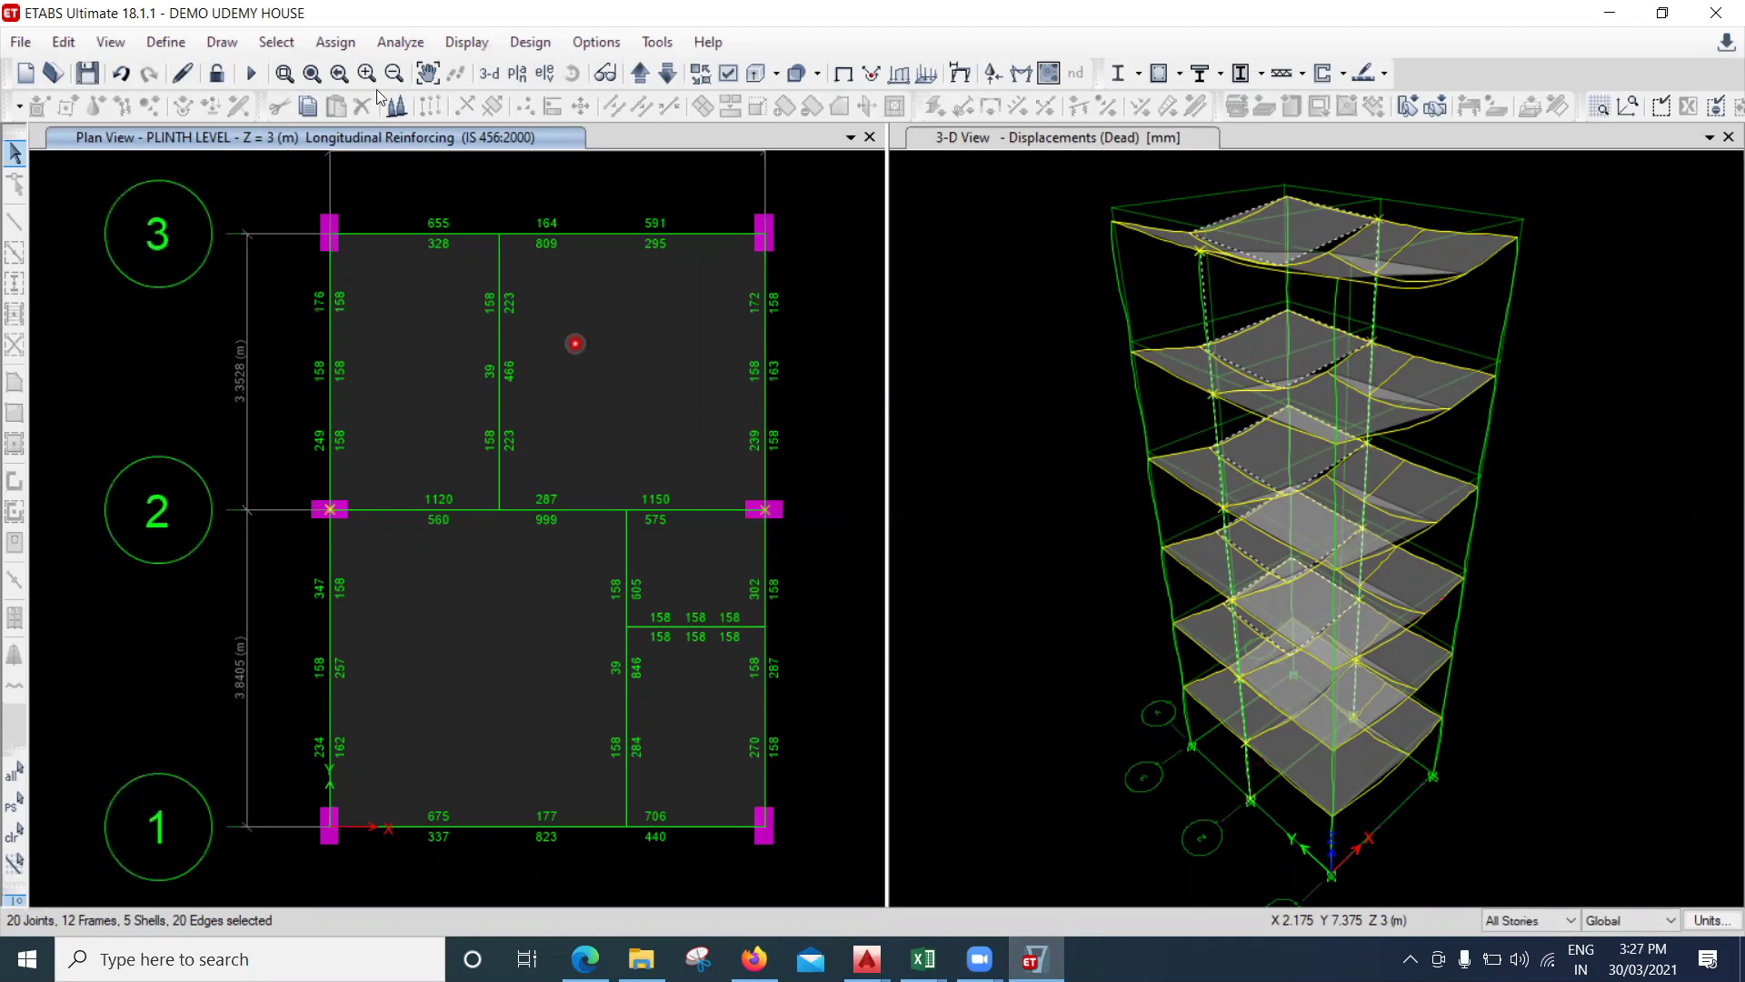
pyautogui.click(343, 45)
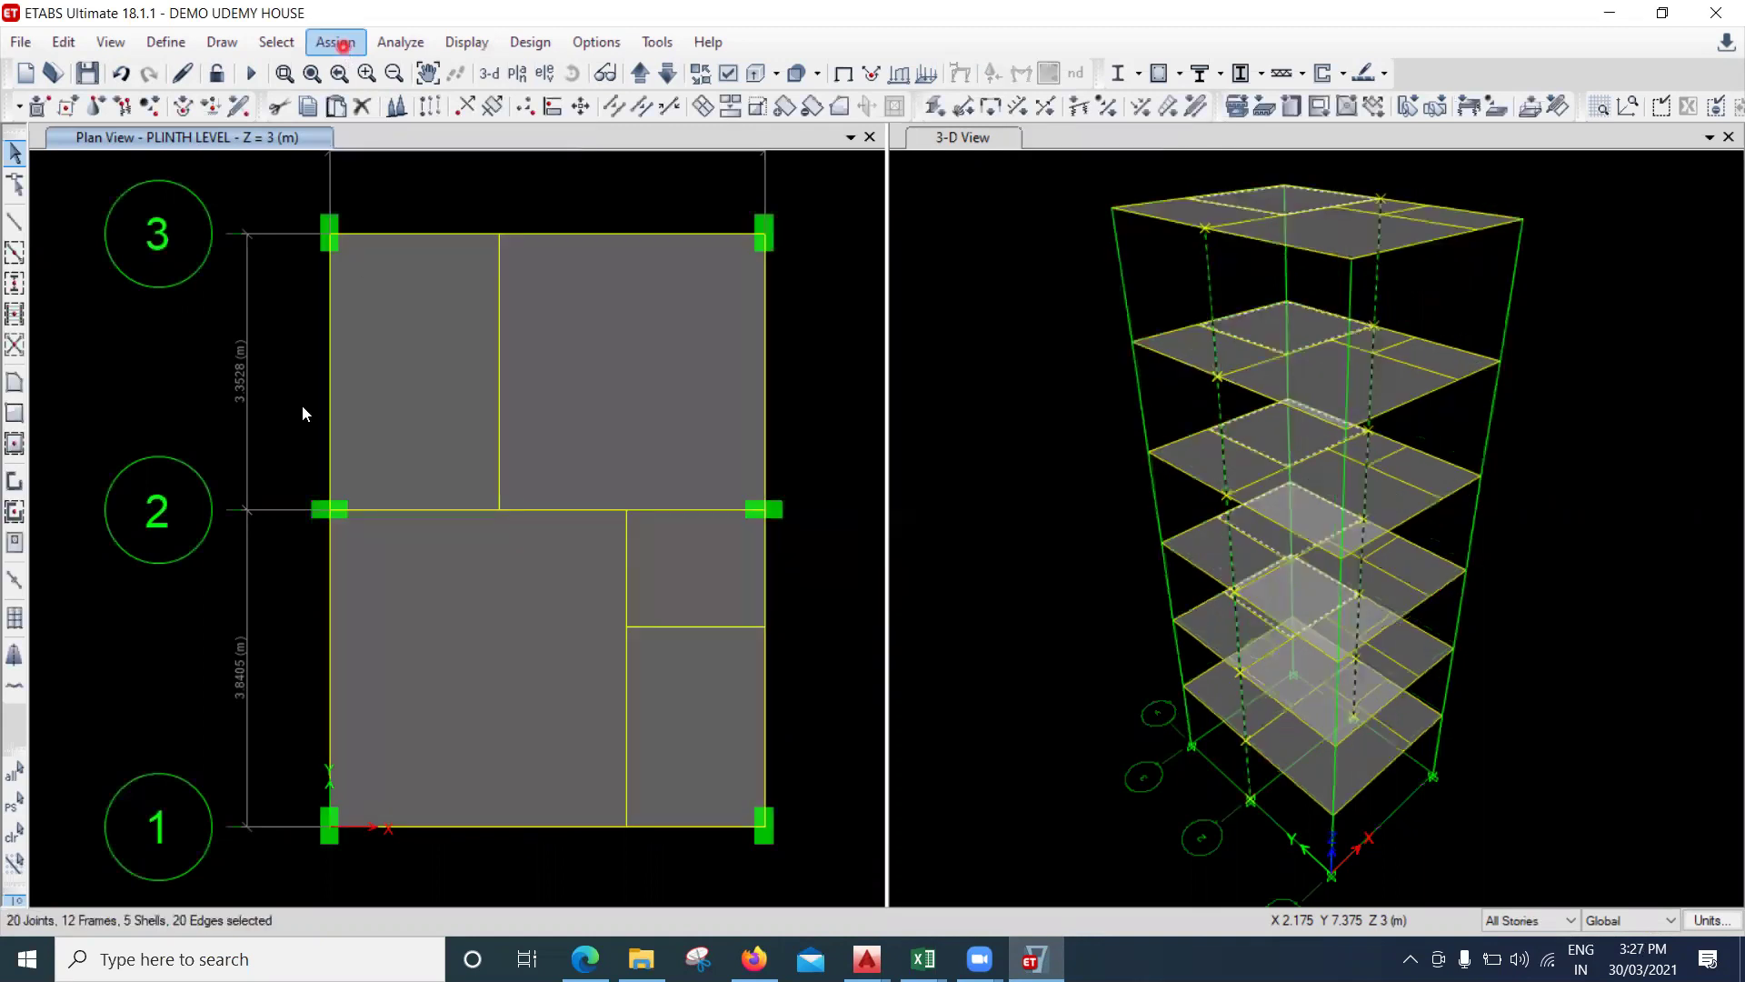
pyautogui.click(288, 404)
# Set the local axis angle of the selected grid line 2 columns to 90 degrees and clear the local axes display.
pyautogui.click(339, 51)
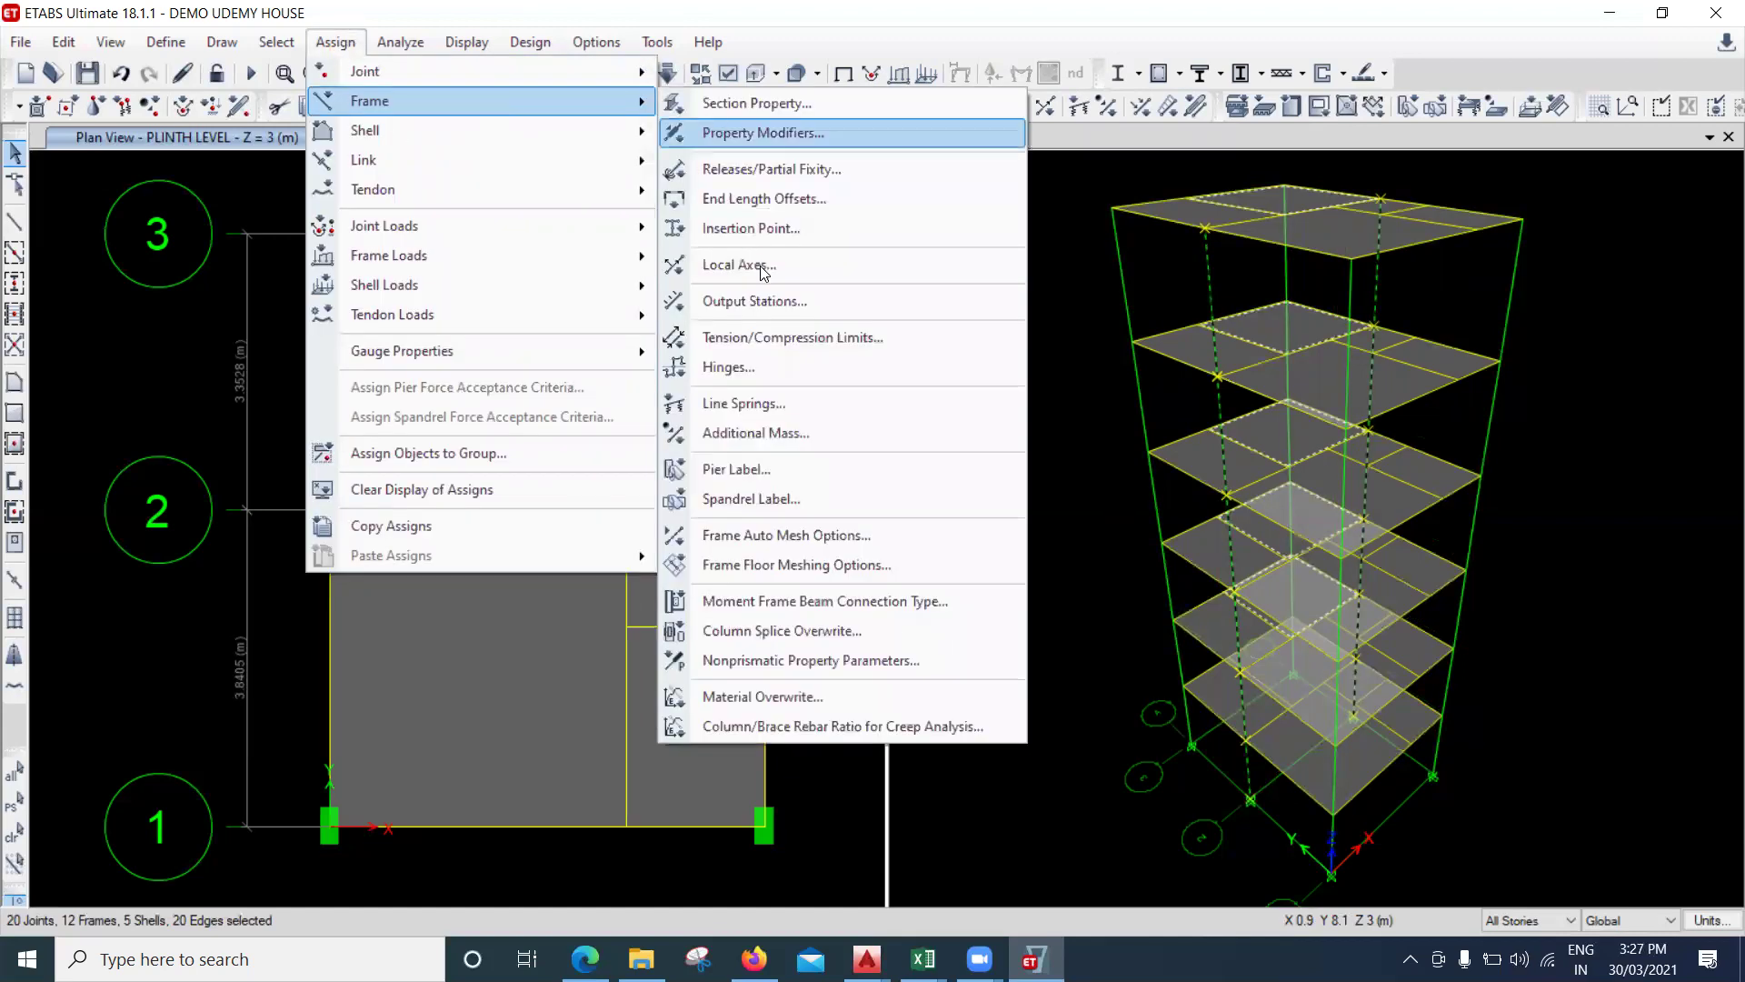
pyautogui.click(760, 266)
pyautogui.click(1240, 318)
pyautogui.press('BackSpace')
pyautogui.write('90')
pyautogui.click(1221, 414)
pyautogui.press('BackSpace')
pyautogui.write('0')
pyautogui.click(1185, 603)
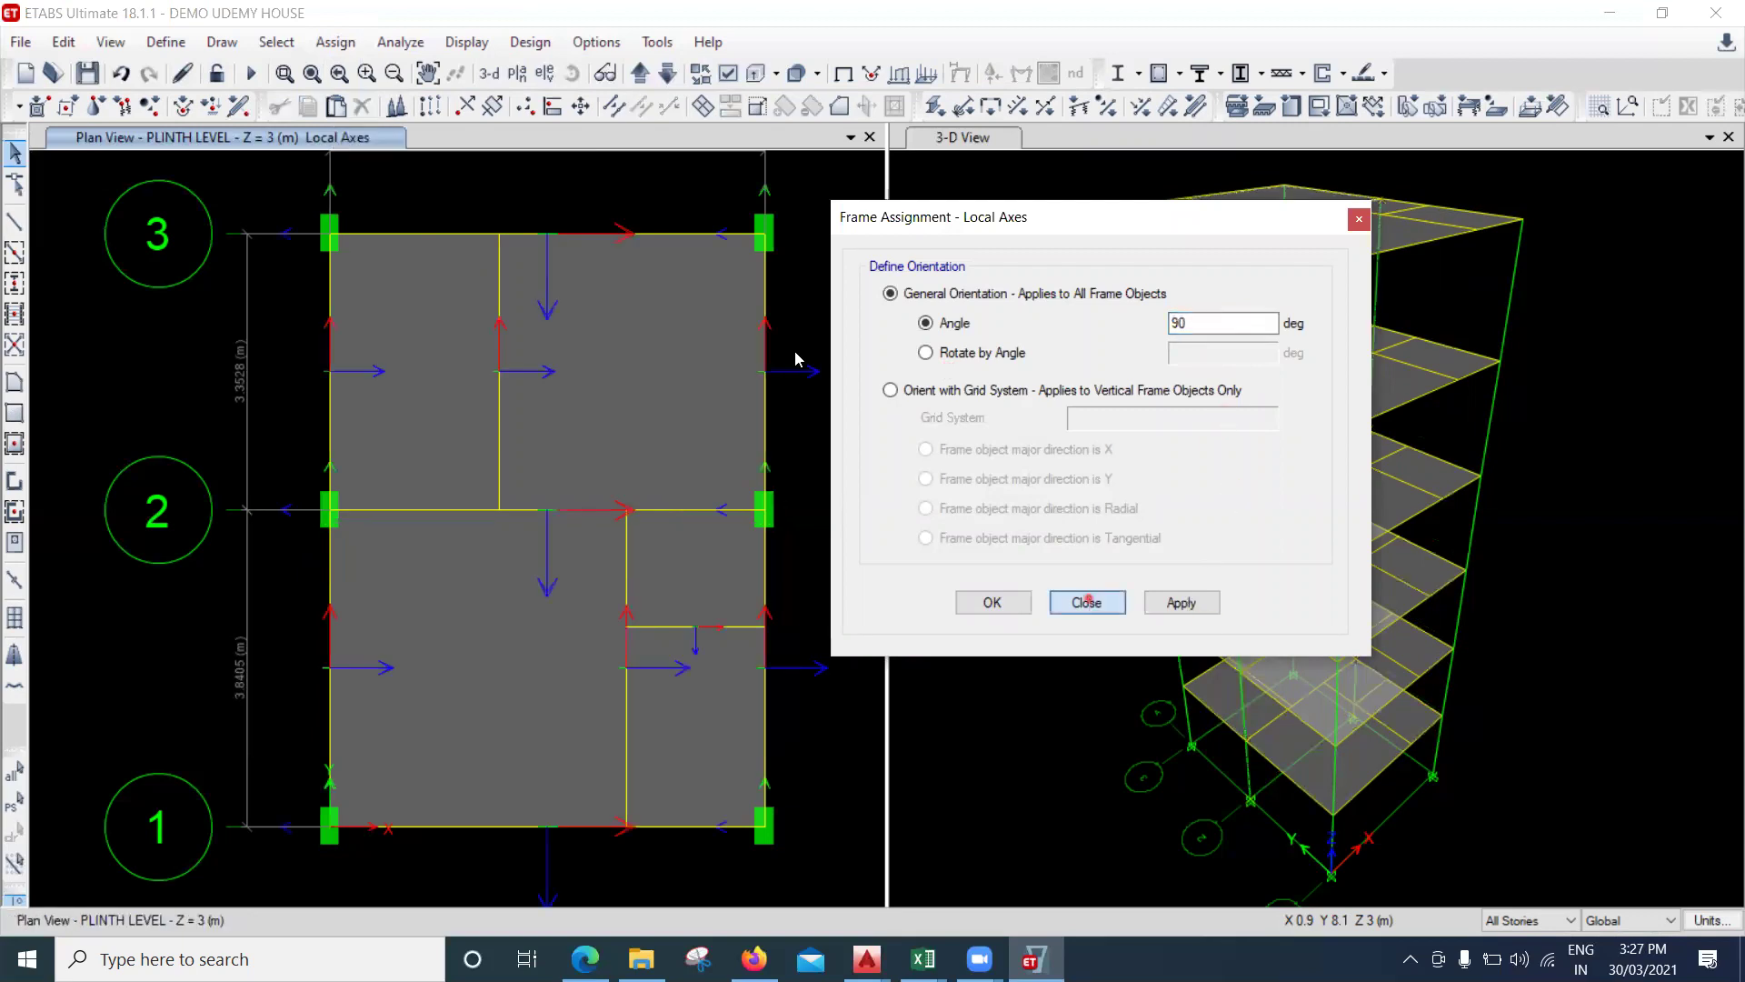
pyautogui.click(1087, 602)
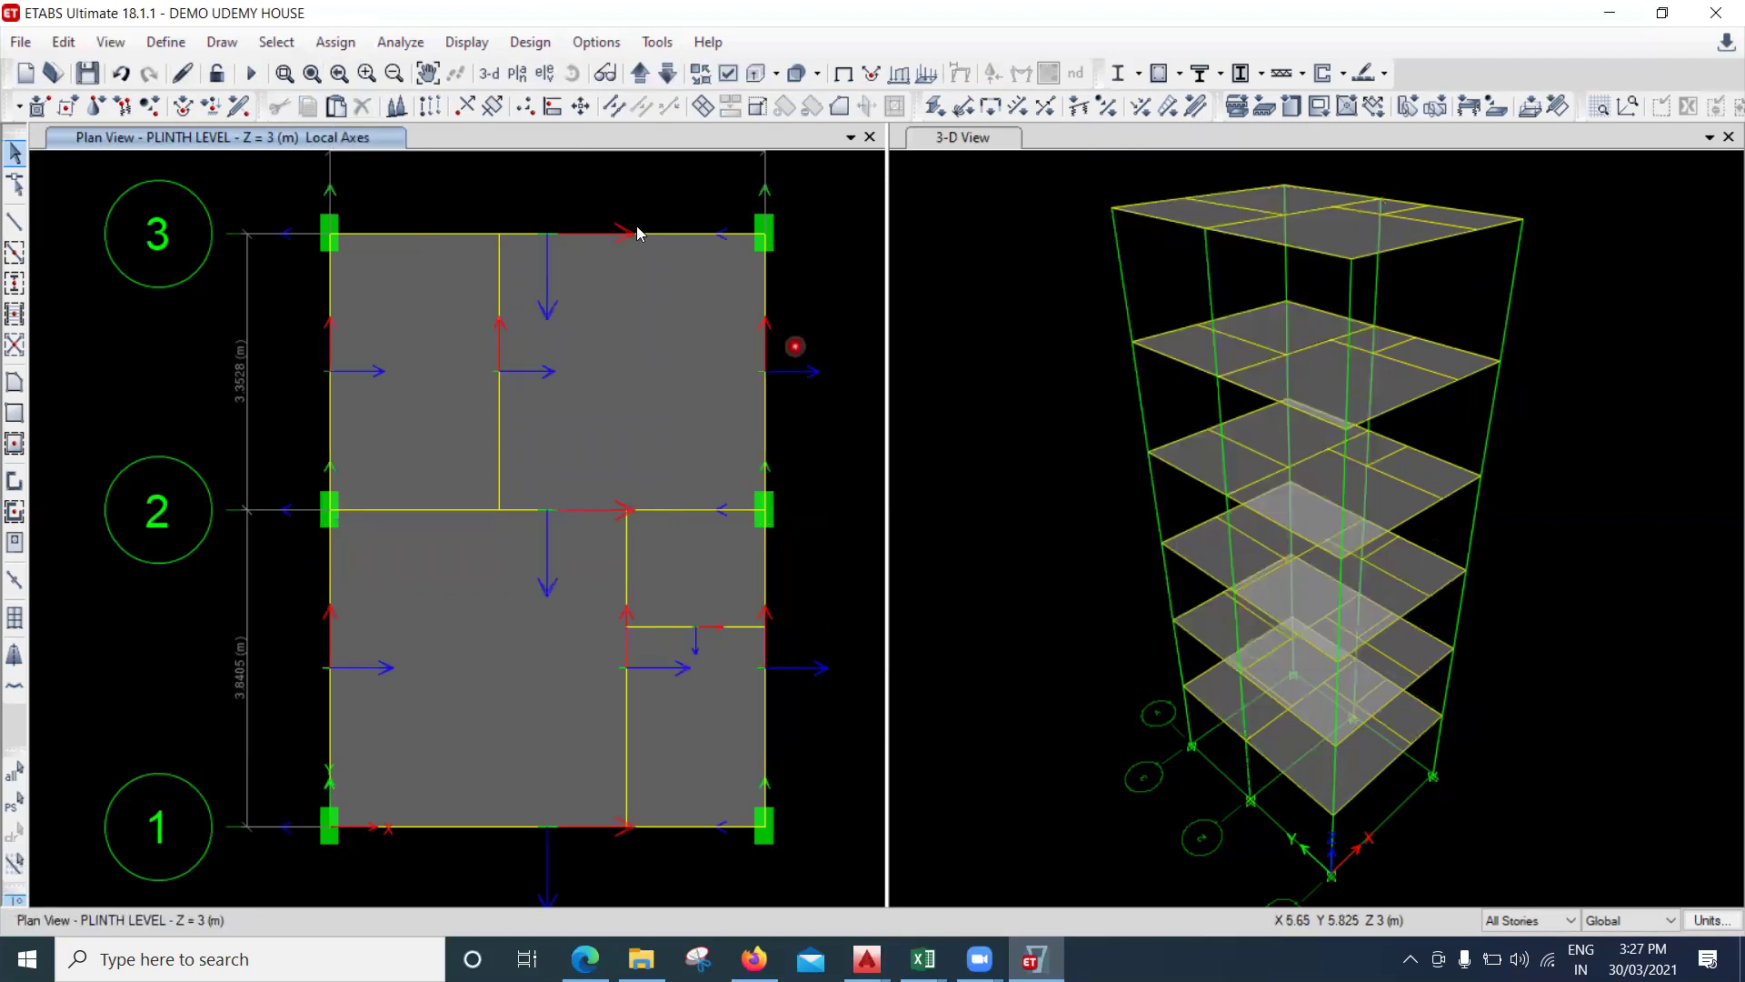
pyautogui.click(844, 73)
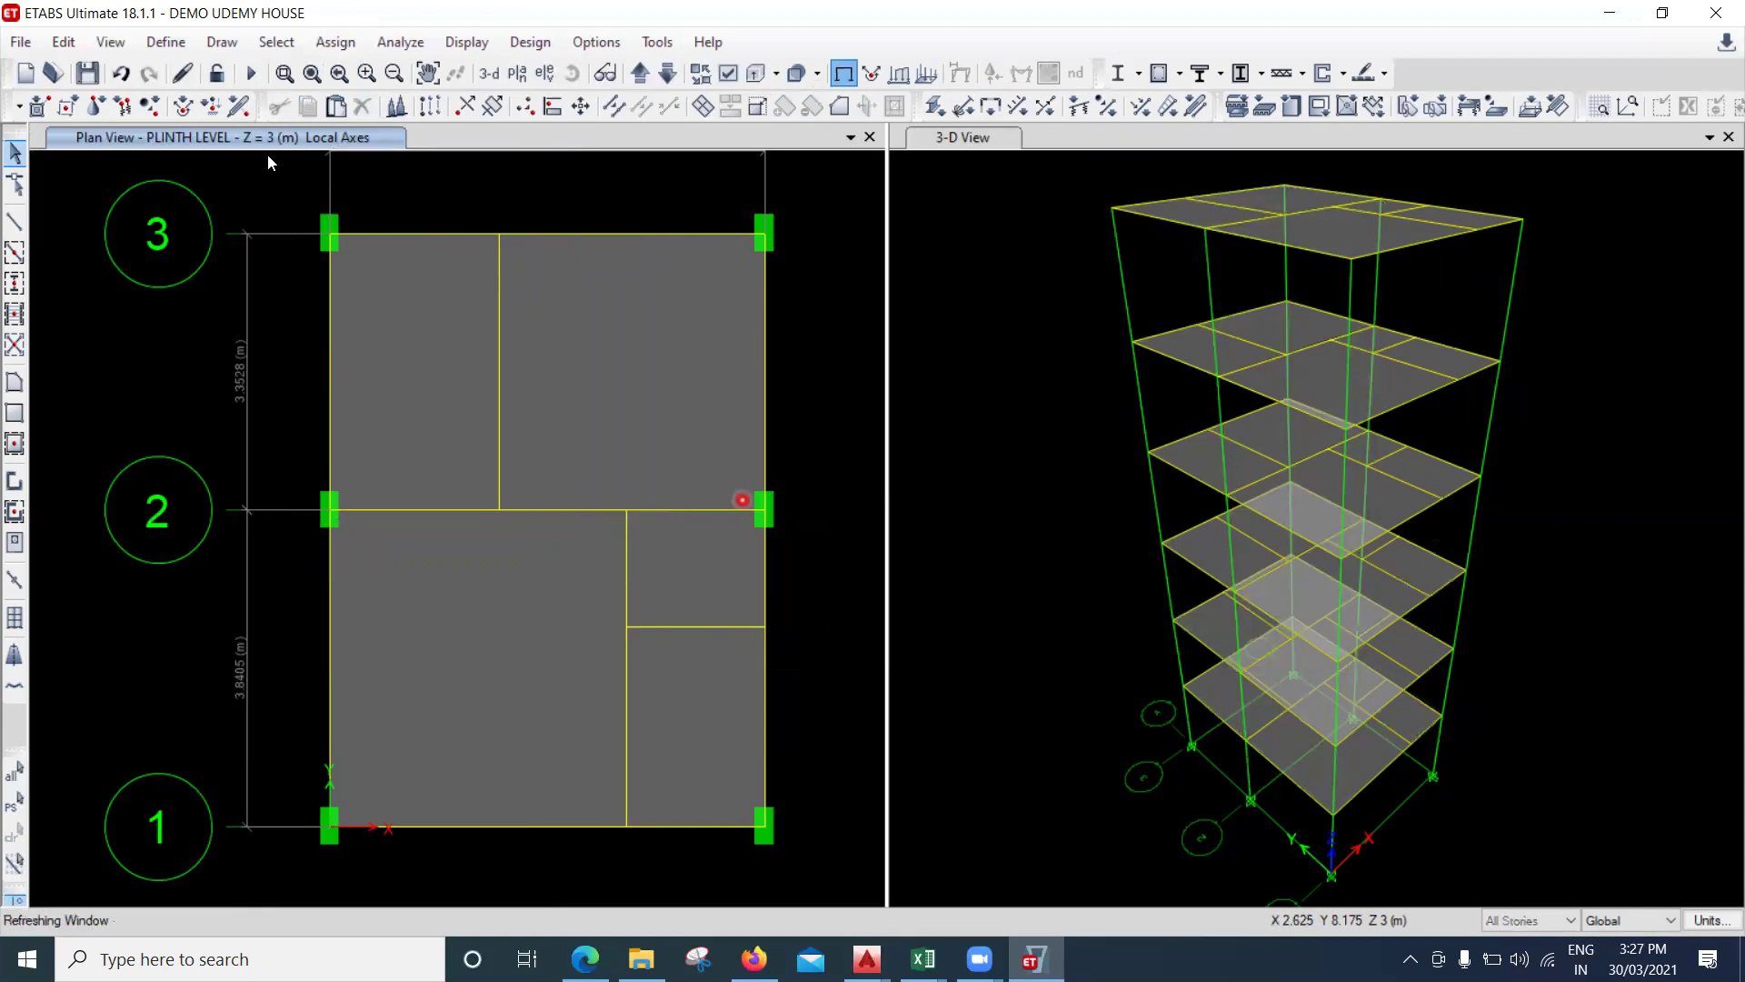
pyautogui.click(241, 79)
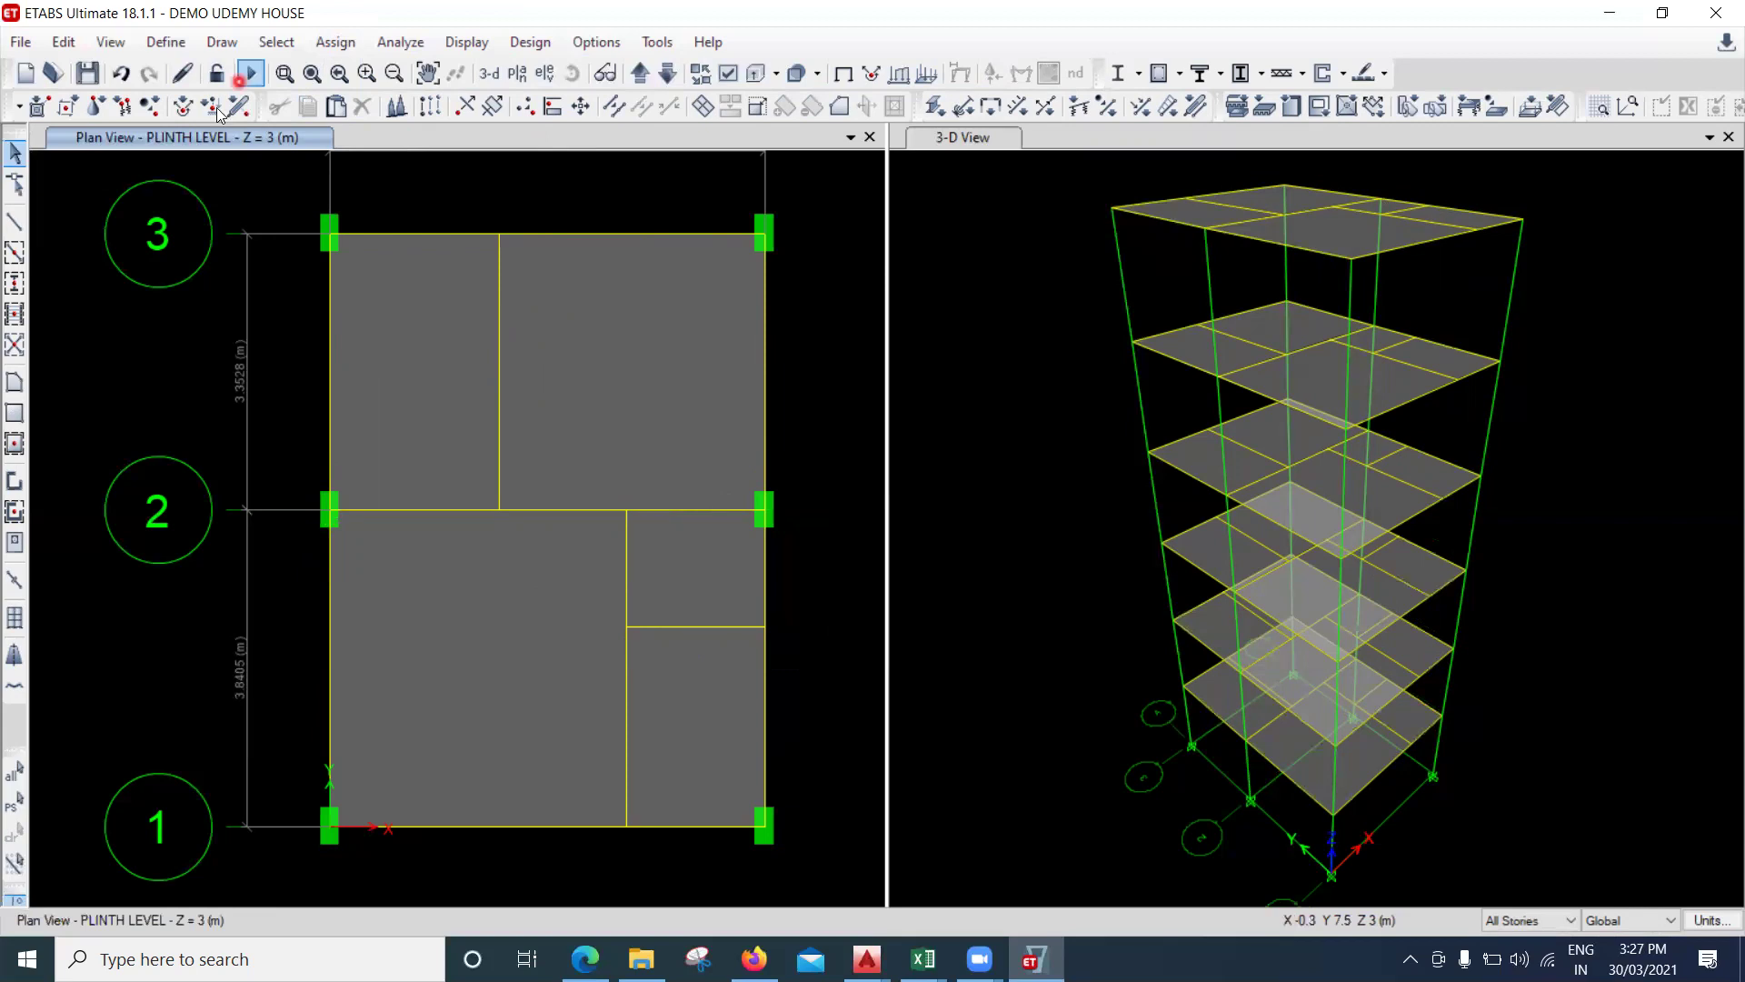
# Add a copy of the C- 230 X 450 MM frame section and name it 230 X 600 MM.
pyautogui.click(165, 42)
pyautogui.moveTo(237, 107)
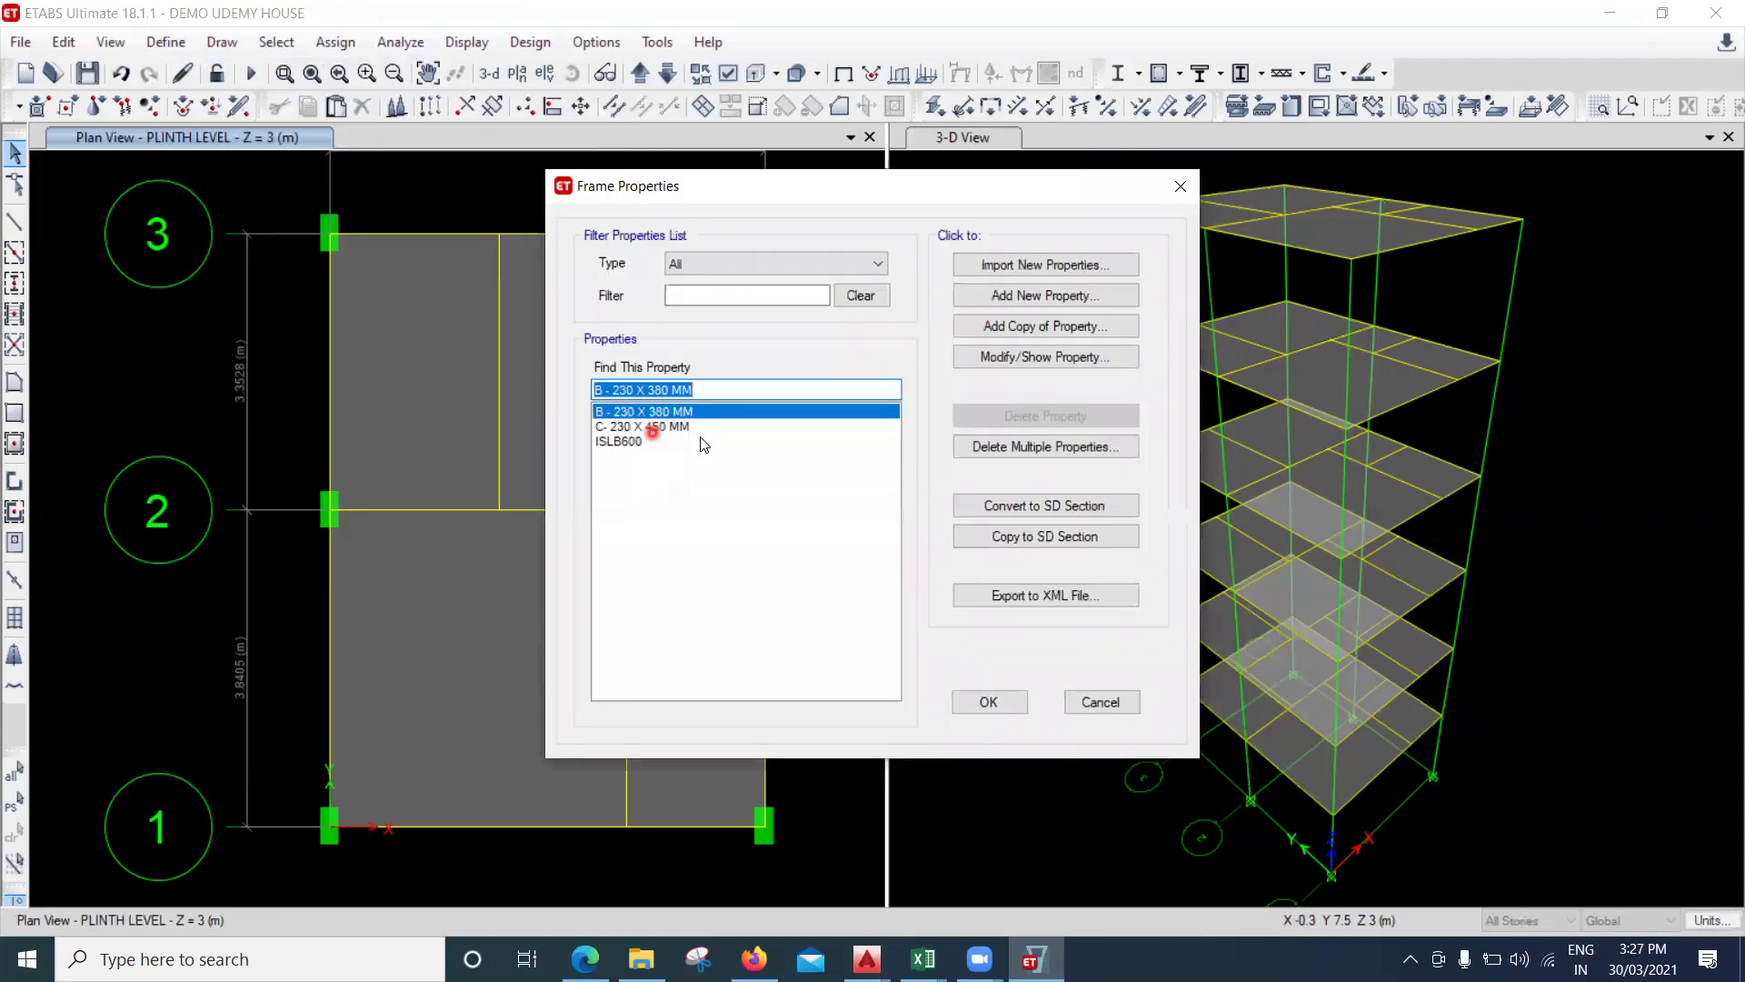
pyautogui.click(1079, 324)
pyautogui.click(682, 429)
pyautogui.click(1096, 330)
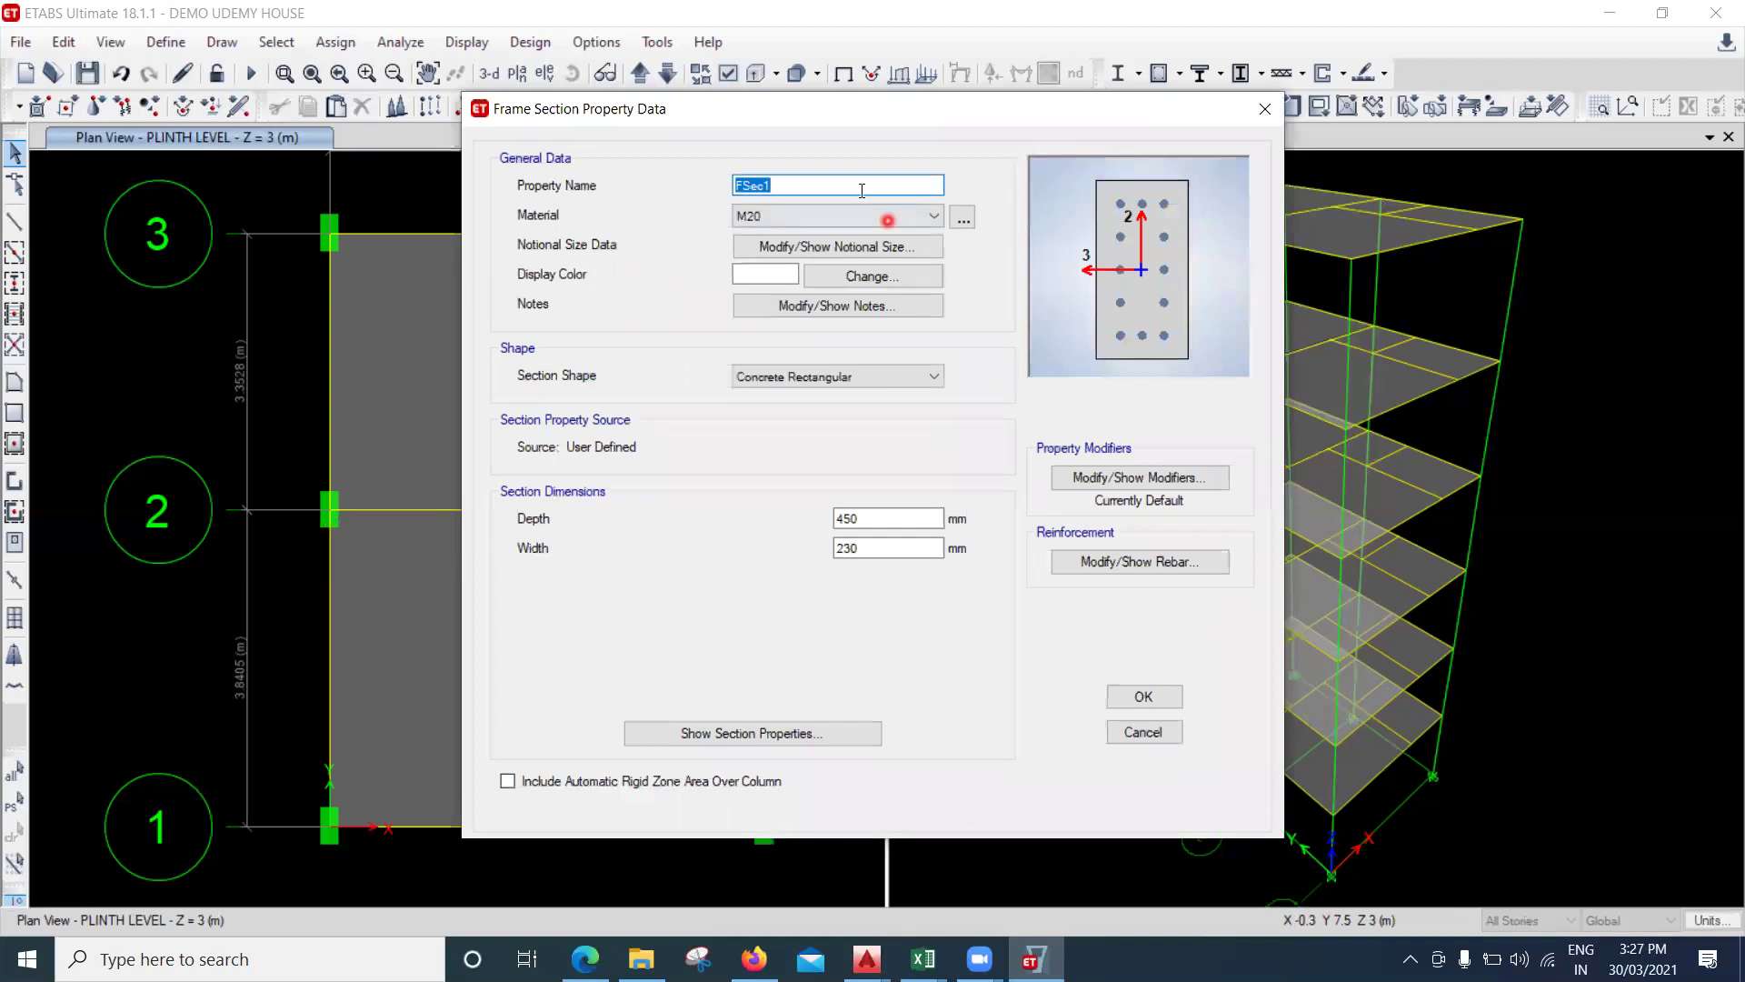
pyautogui.write('230 X 600 MM')
# Set the new section's depth to 600 mm, keep its column reinforcement settings, and save the section definition.
pyautogui.click(843, 222)
pyautogui.click(905, 519)
pyautogui.doubleClick(902, 516)
pyautogui.press('BackSpace')
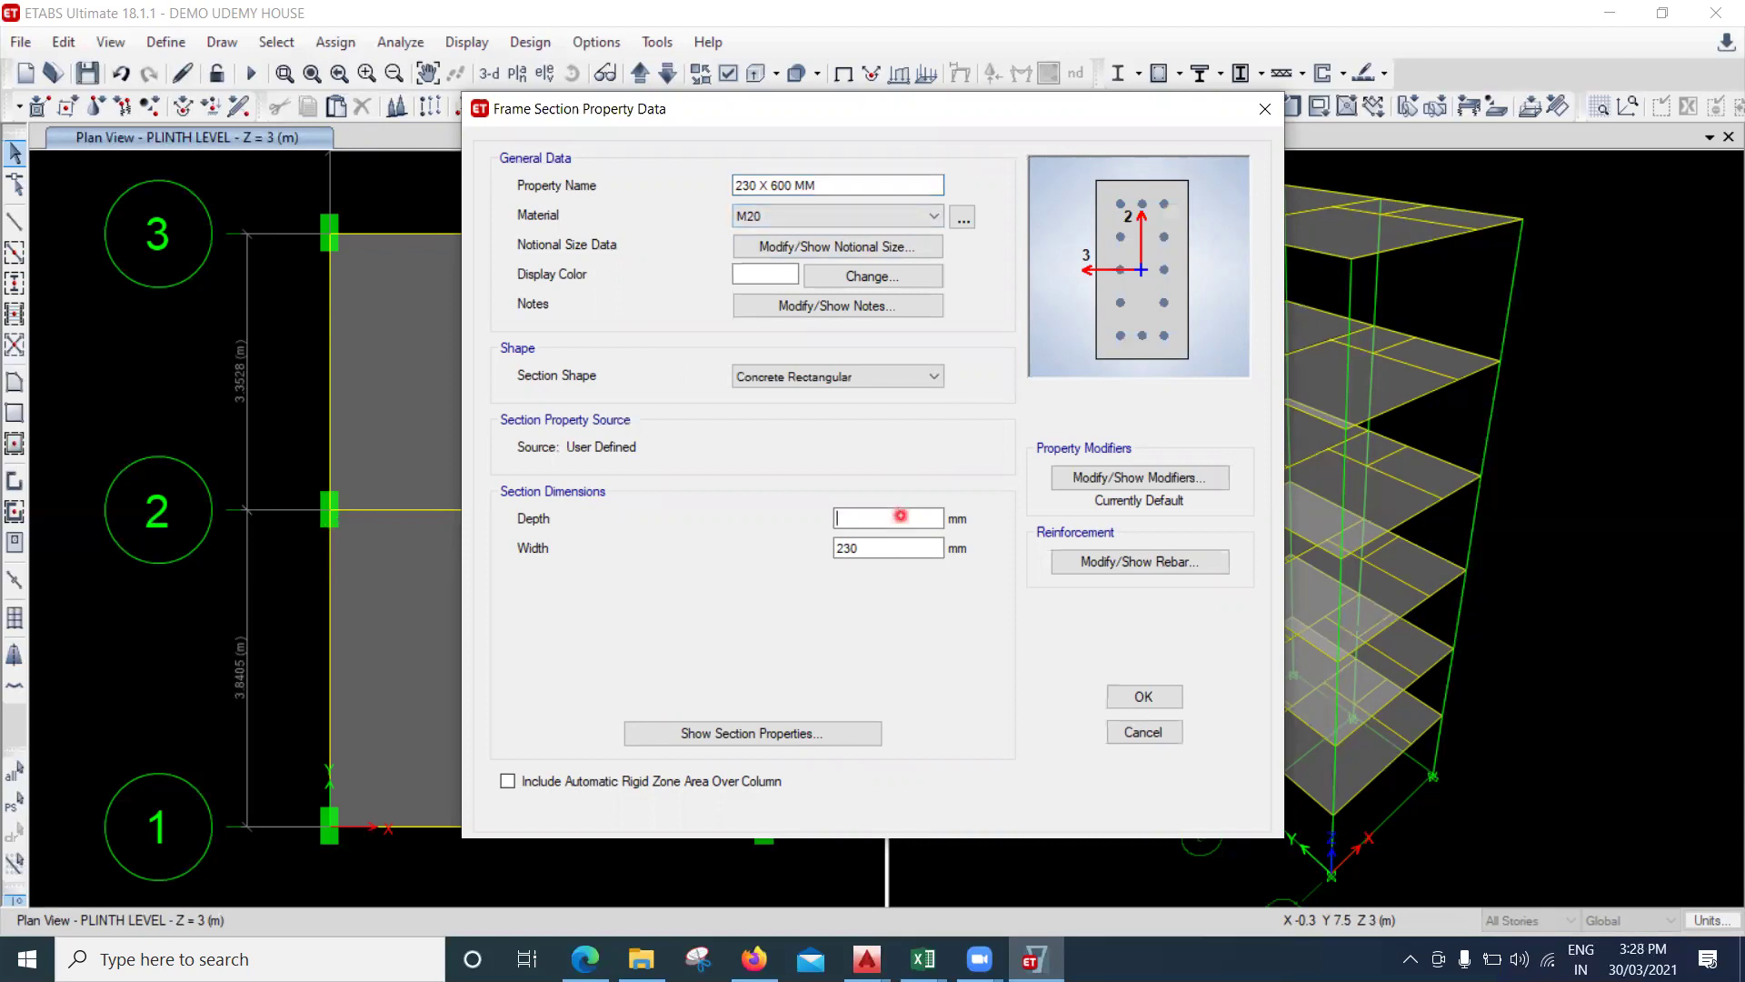
pyautogui.write('600')
pyautogui.click(1125, 565)
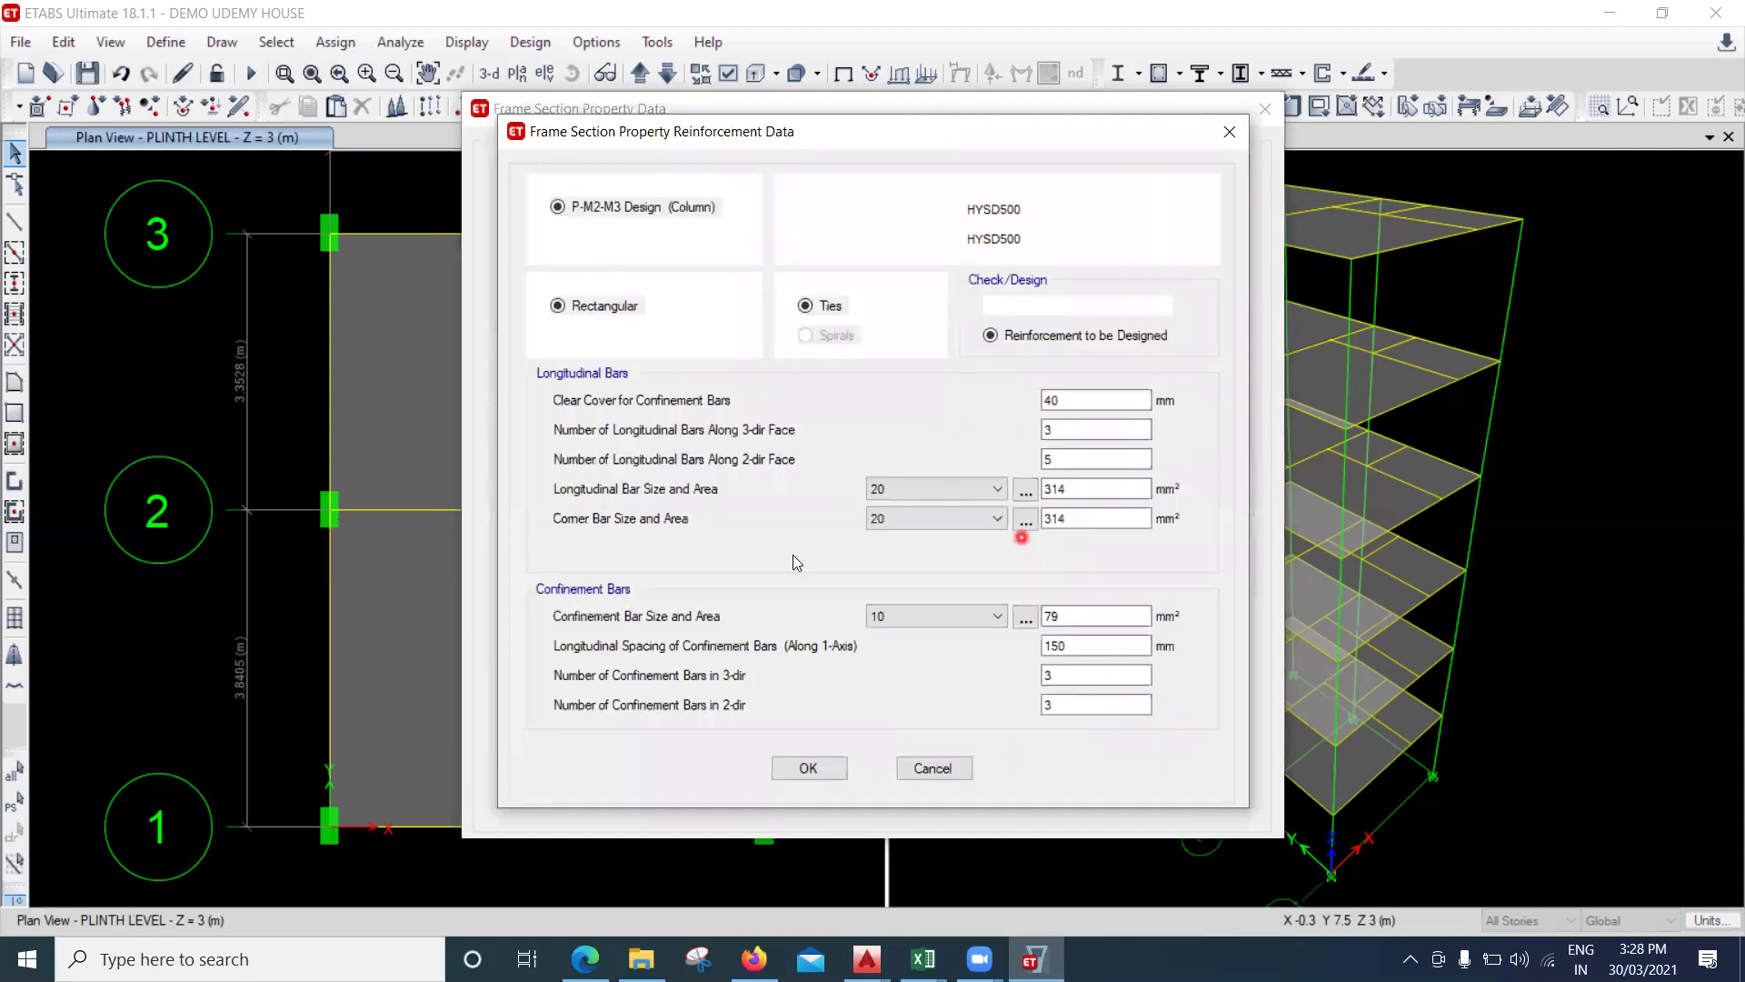
pyautogui.click(864, 385)
pyautogui.click(816, 767)
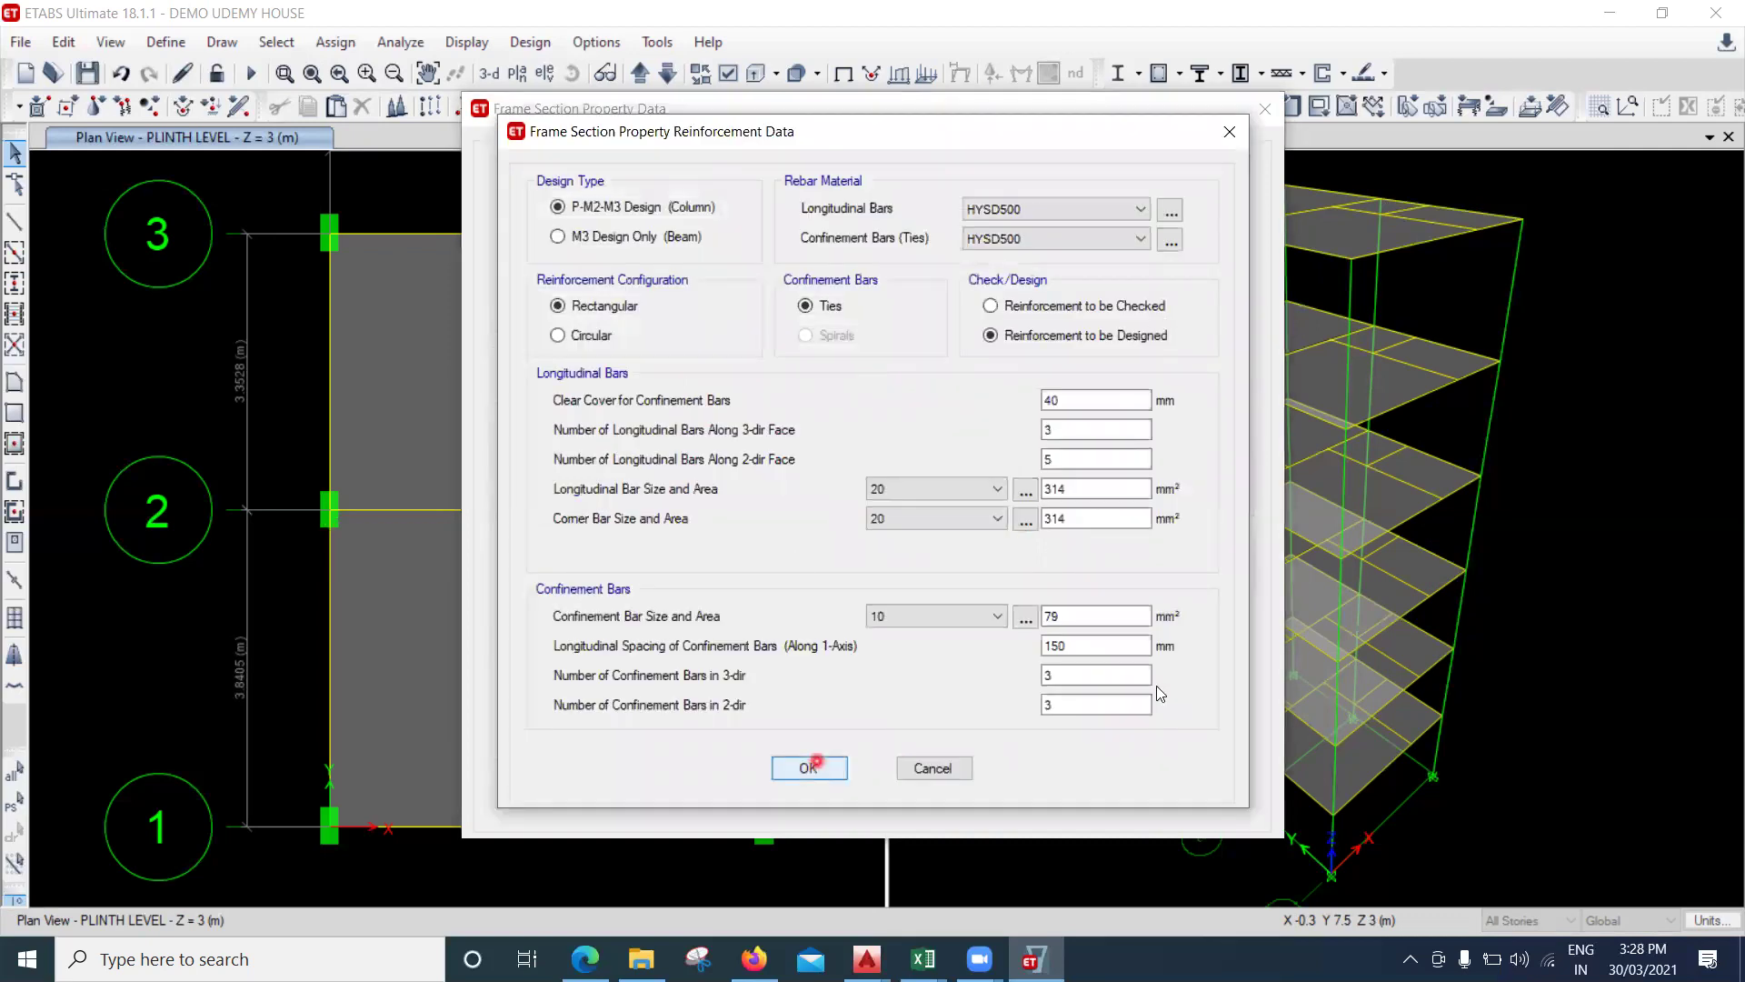
pyautogui.click(1142, 693)
pyautogui.click(1017, 696)
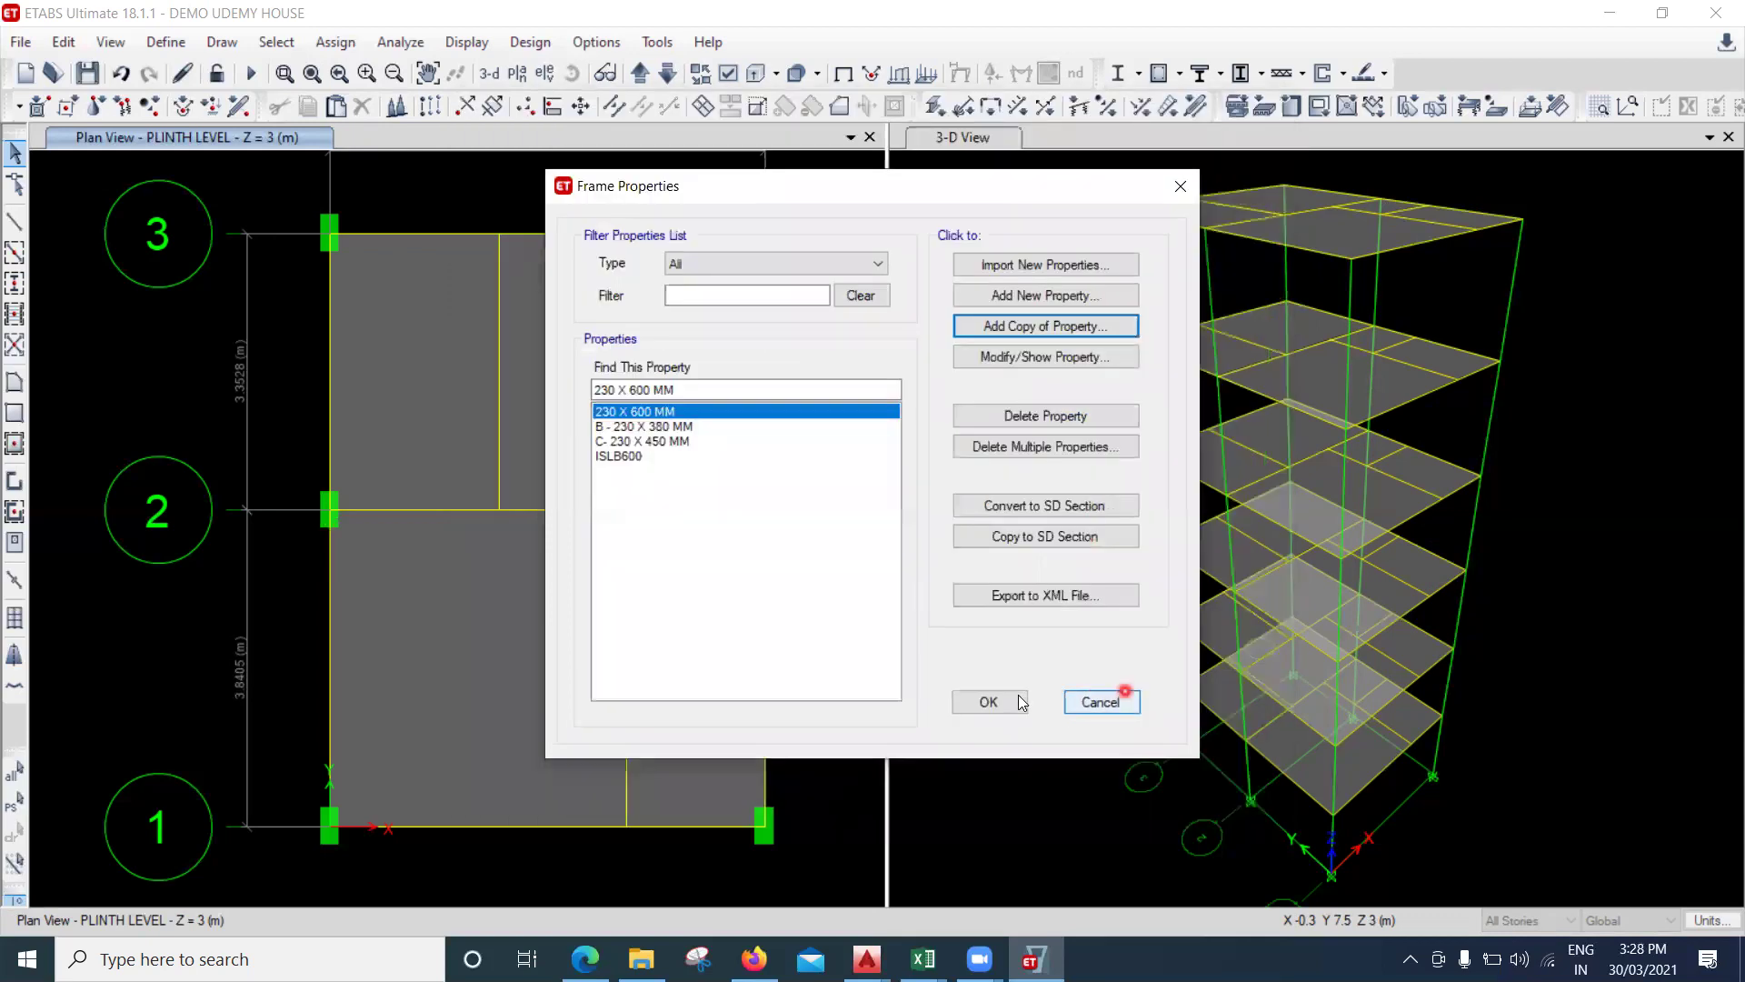
# Assign the 230 X 600 MM section to both grid line 2 columns on all stories.
pyautogui.click(343, 449)
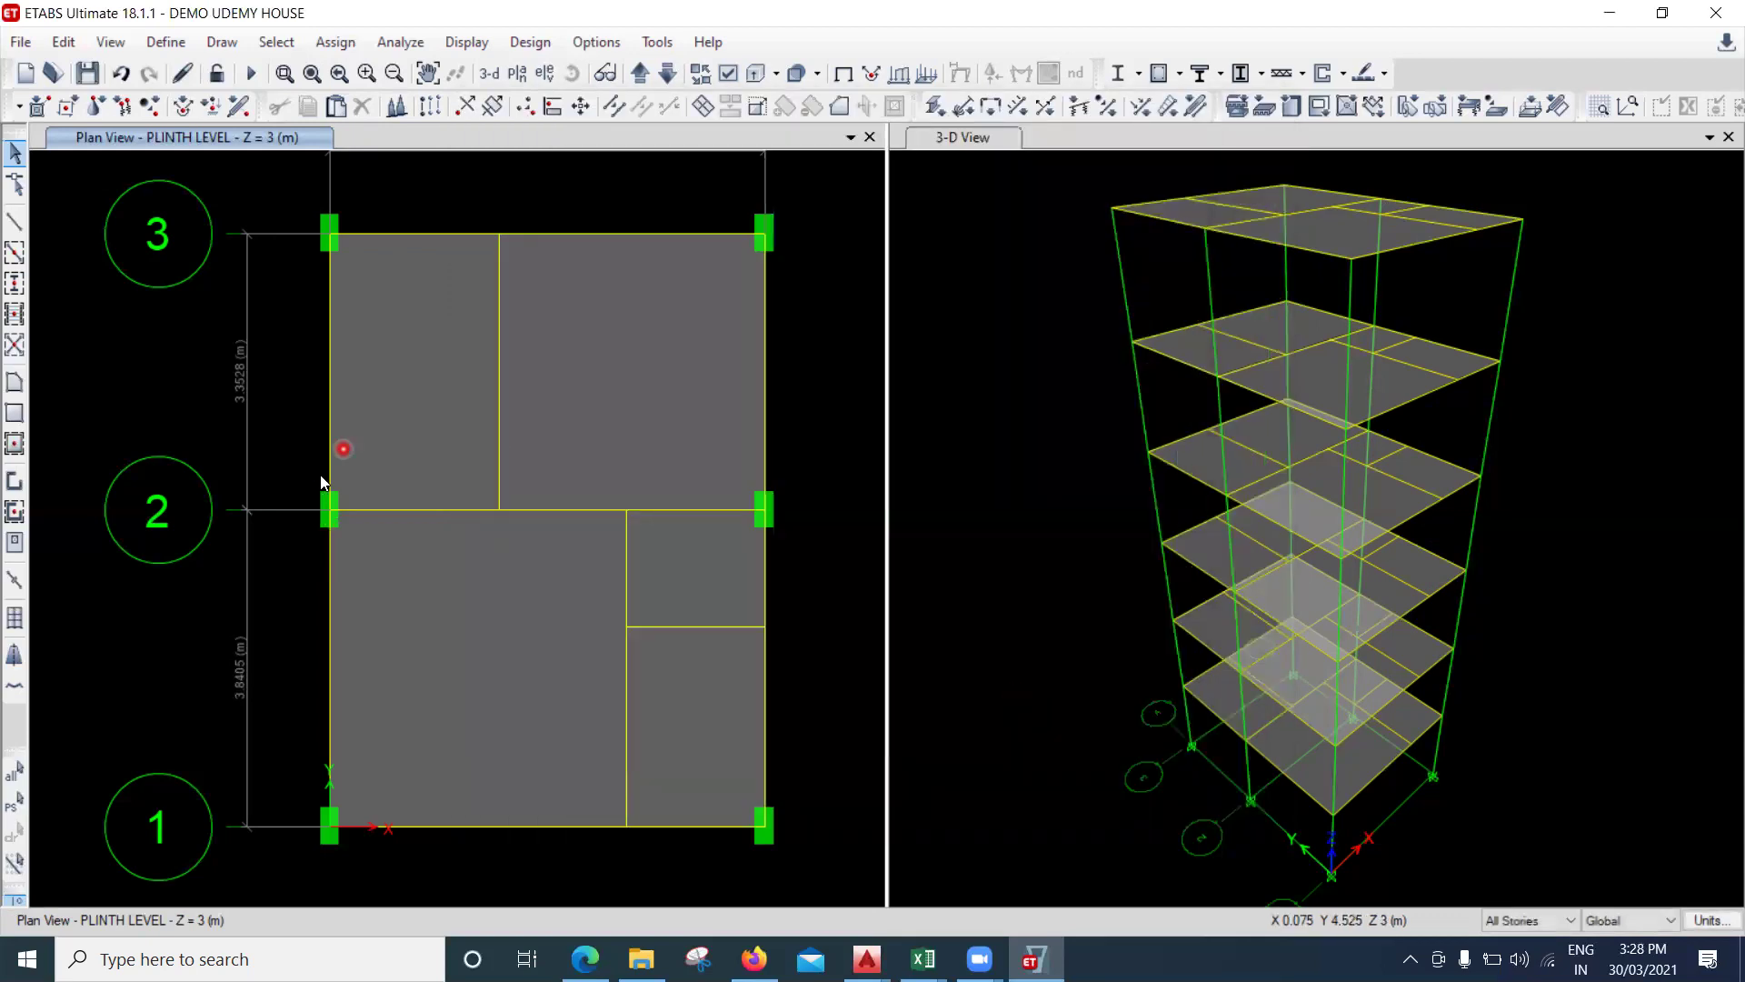
pyautogui.click(362, 540)
pyautogui.moveTo(728, 470); pyautogui.dragTo(787, 566)
pyautogui.click(336, 42)
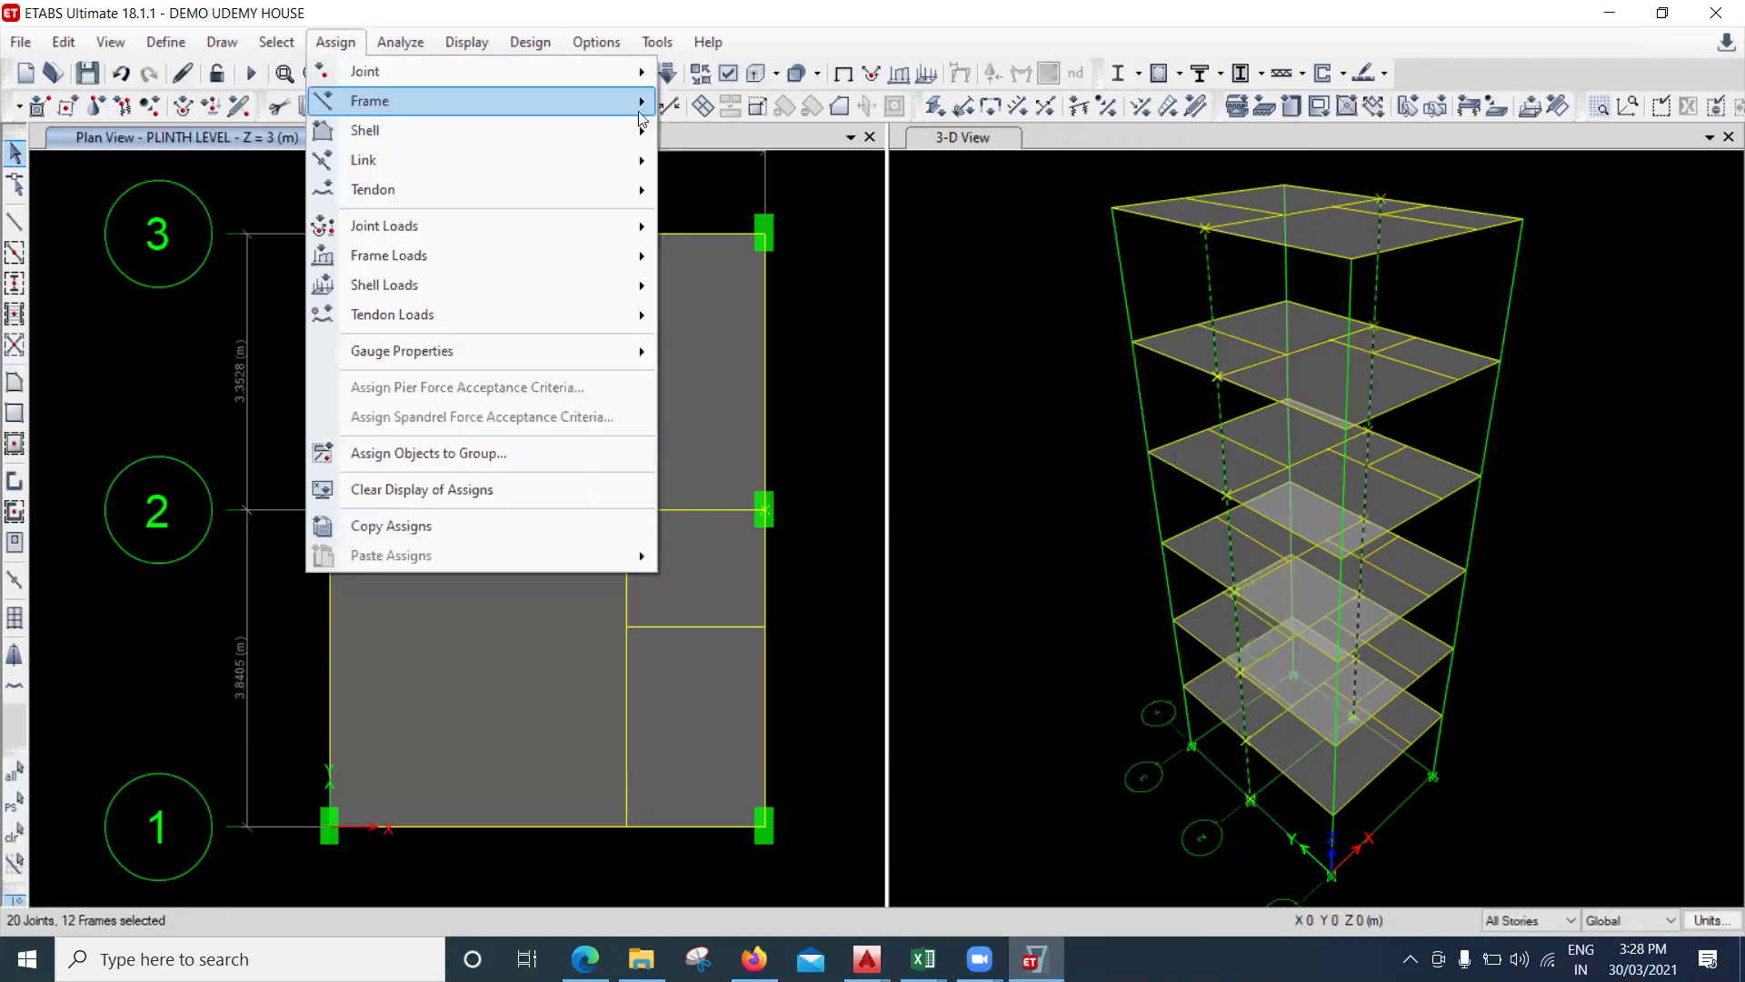
pyautogui.moveTo(642, 110)
pyautogui.click(710, 113)
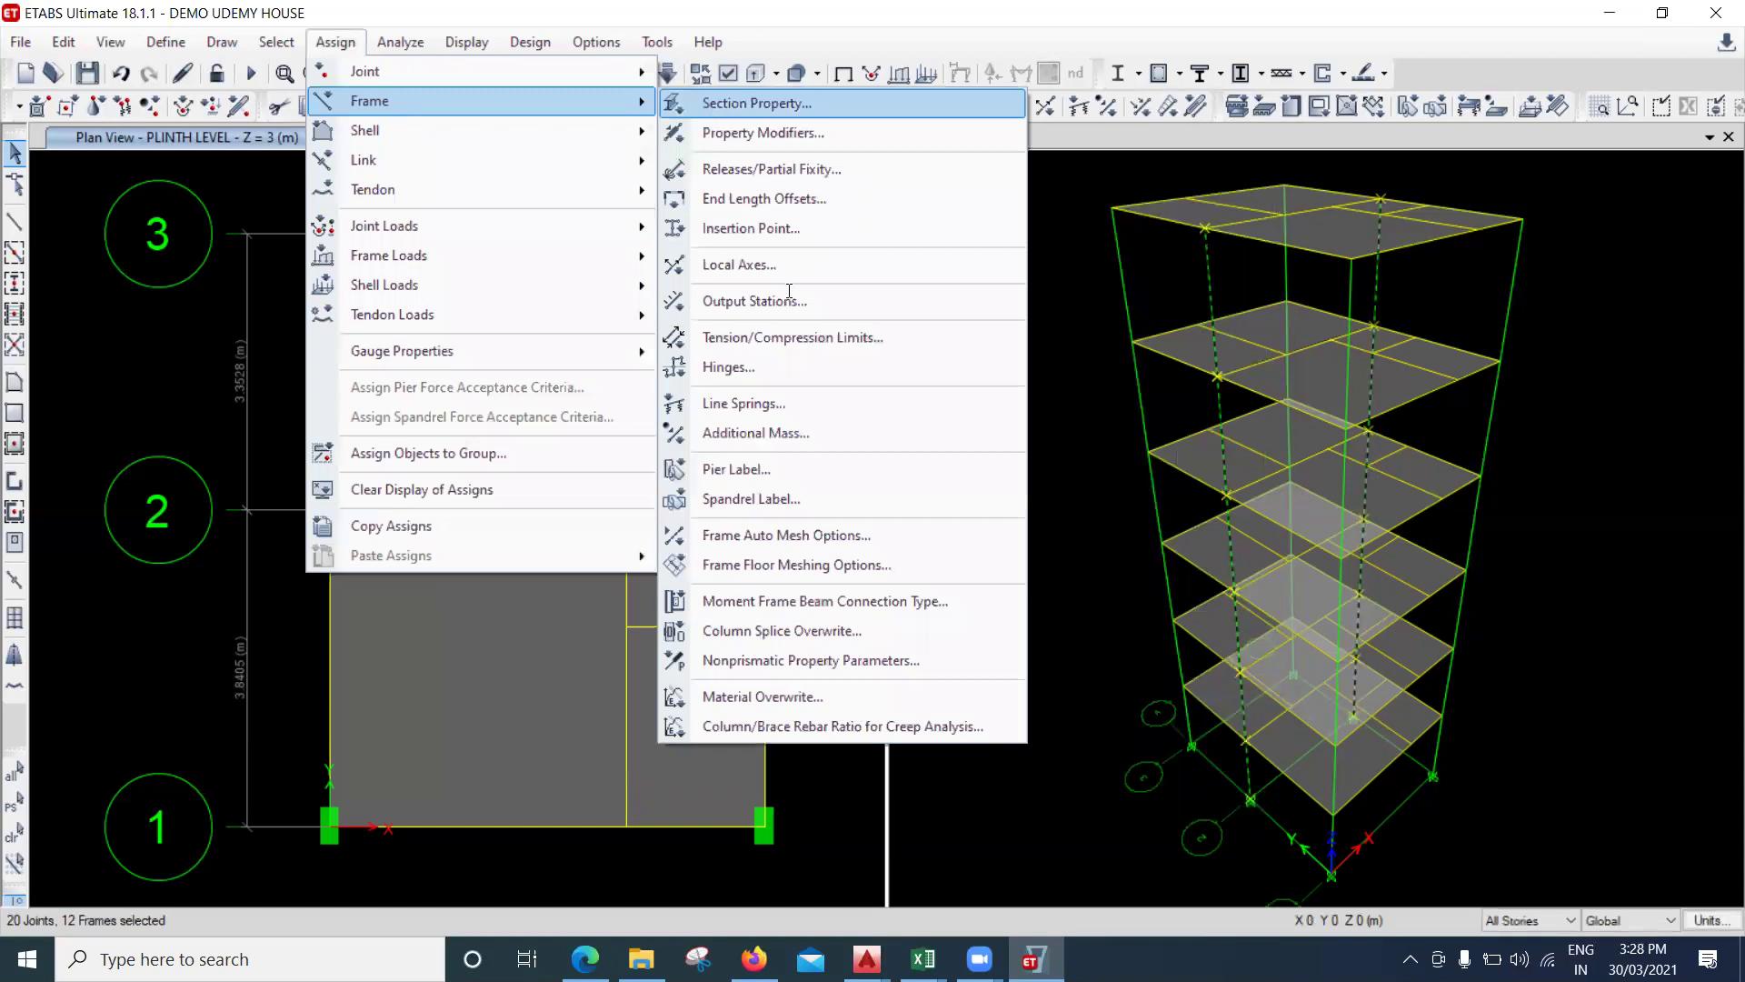
pyautogui.click(802, 407)
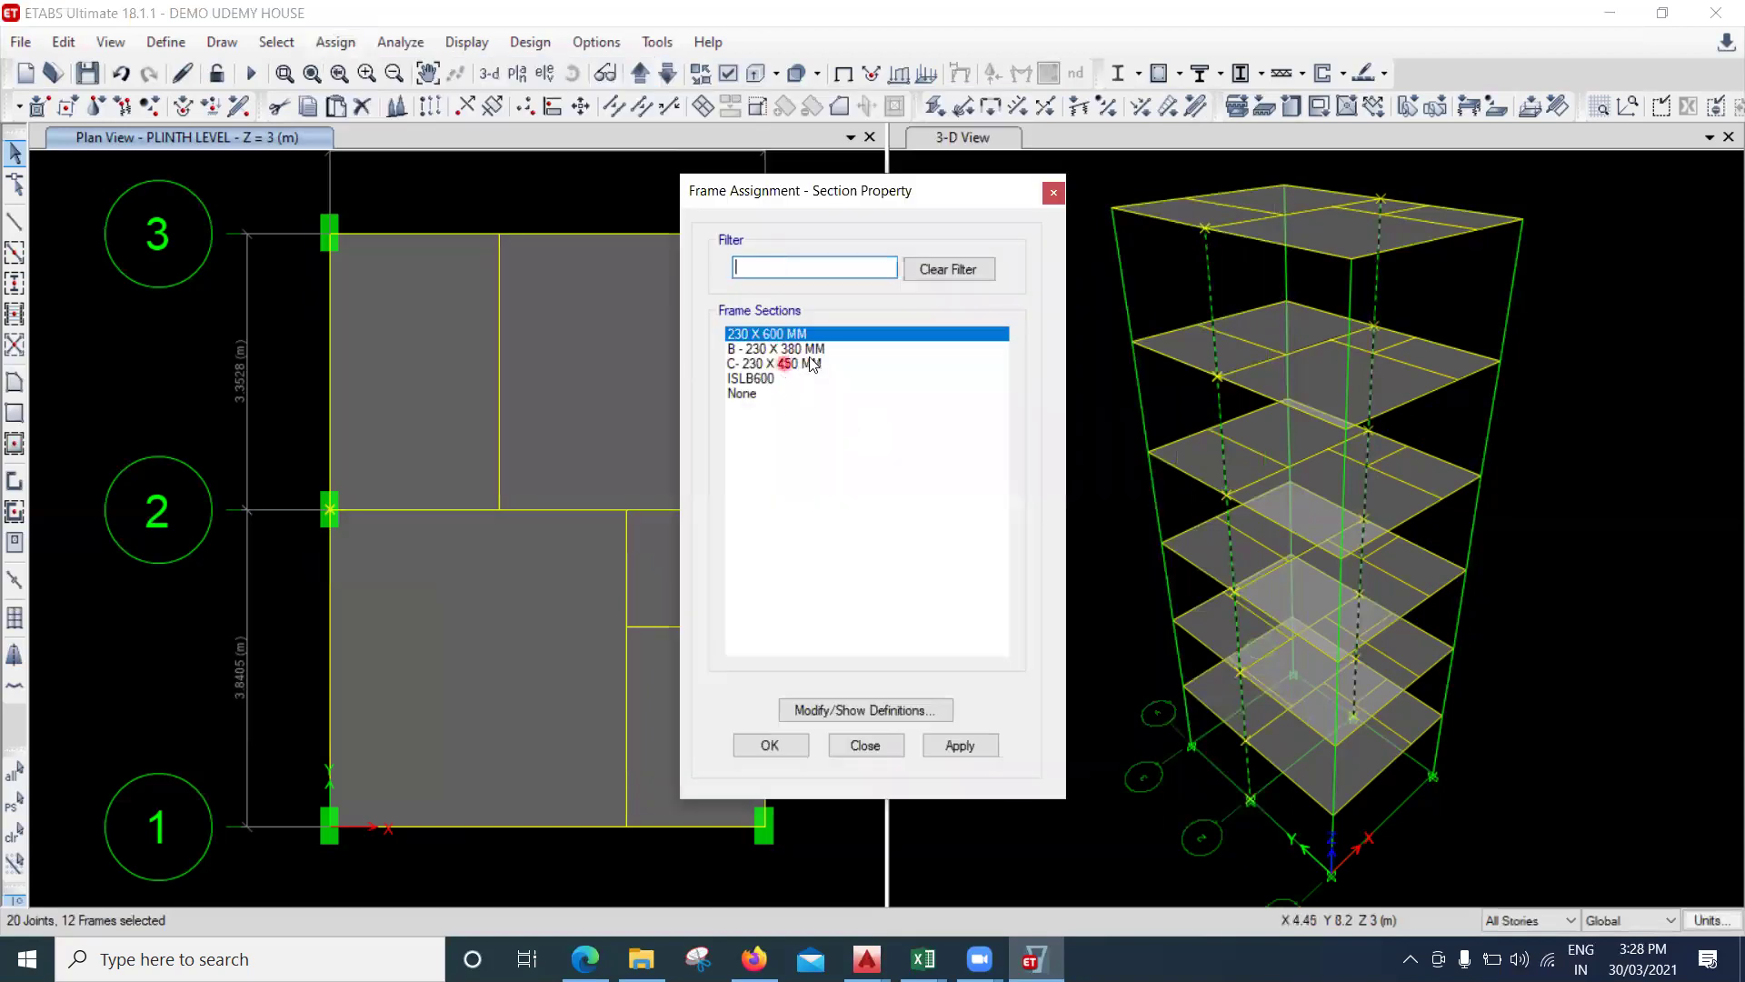
pyautogui.click(971, 745)
pyautogui.click(876, 751)
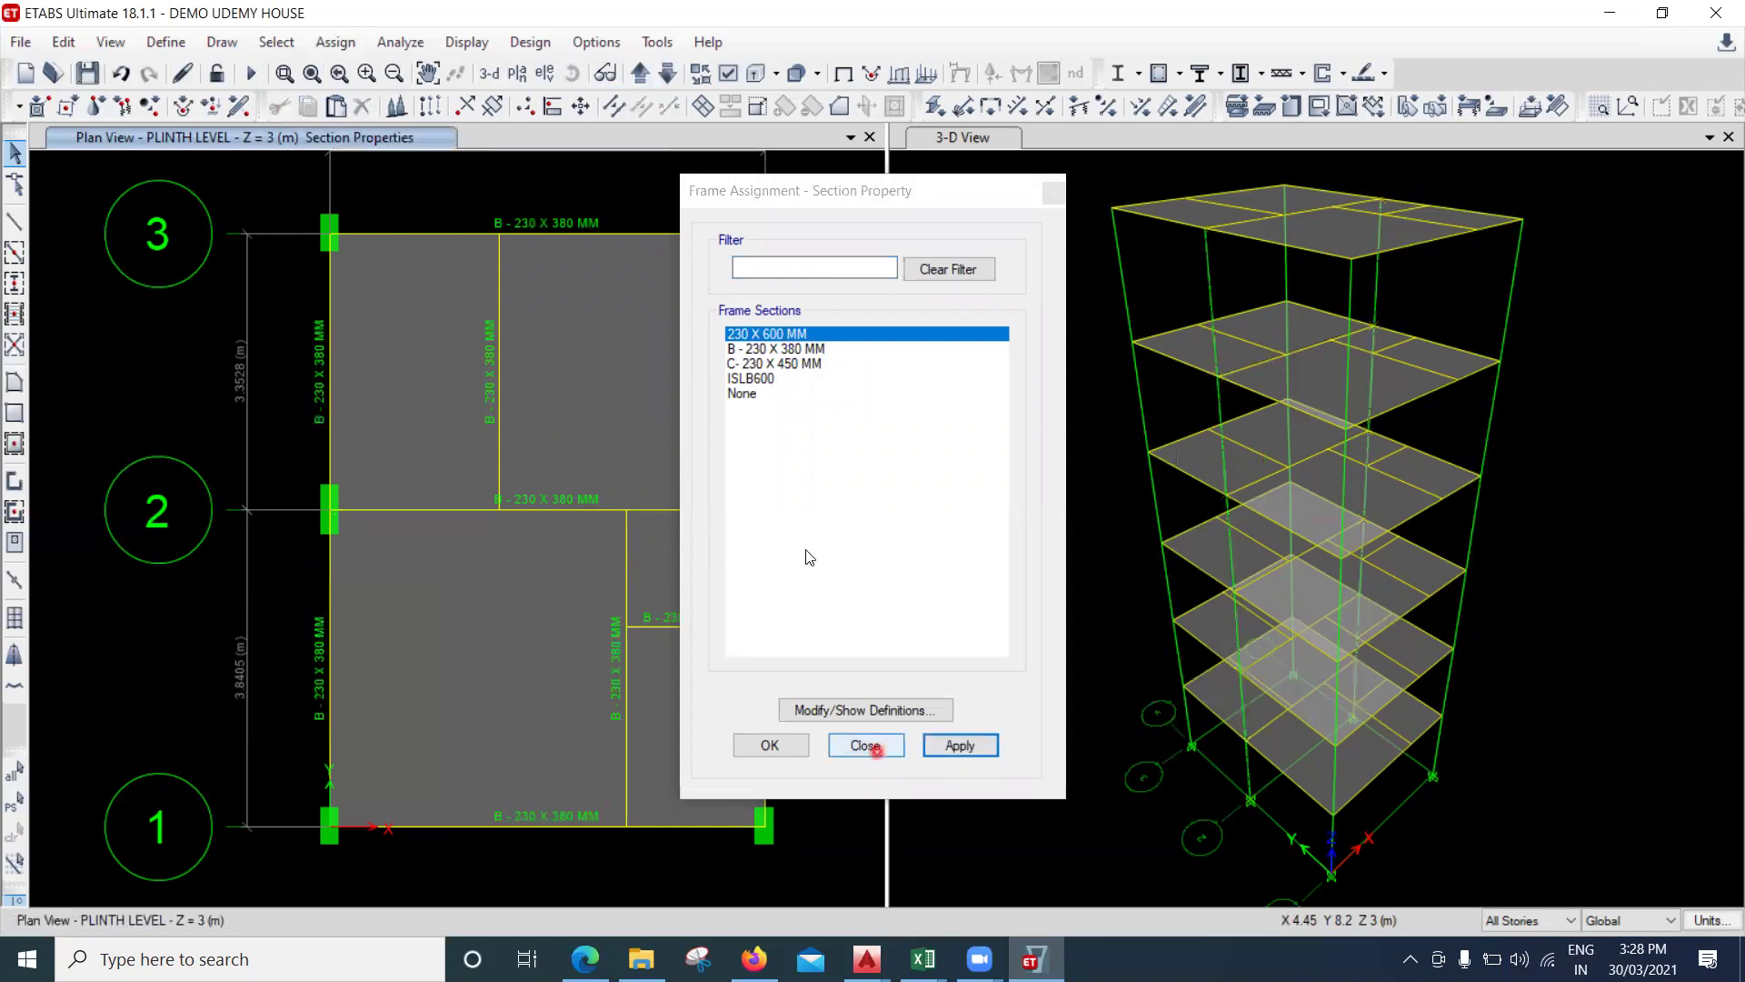
# Rerun the analysis with the enlarged grid line 2 columns.
pyautogui.click(250, 75)
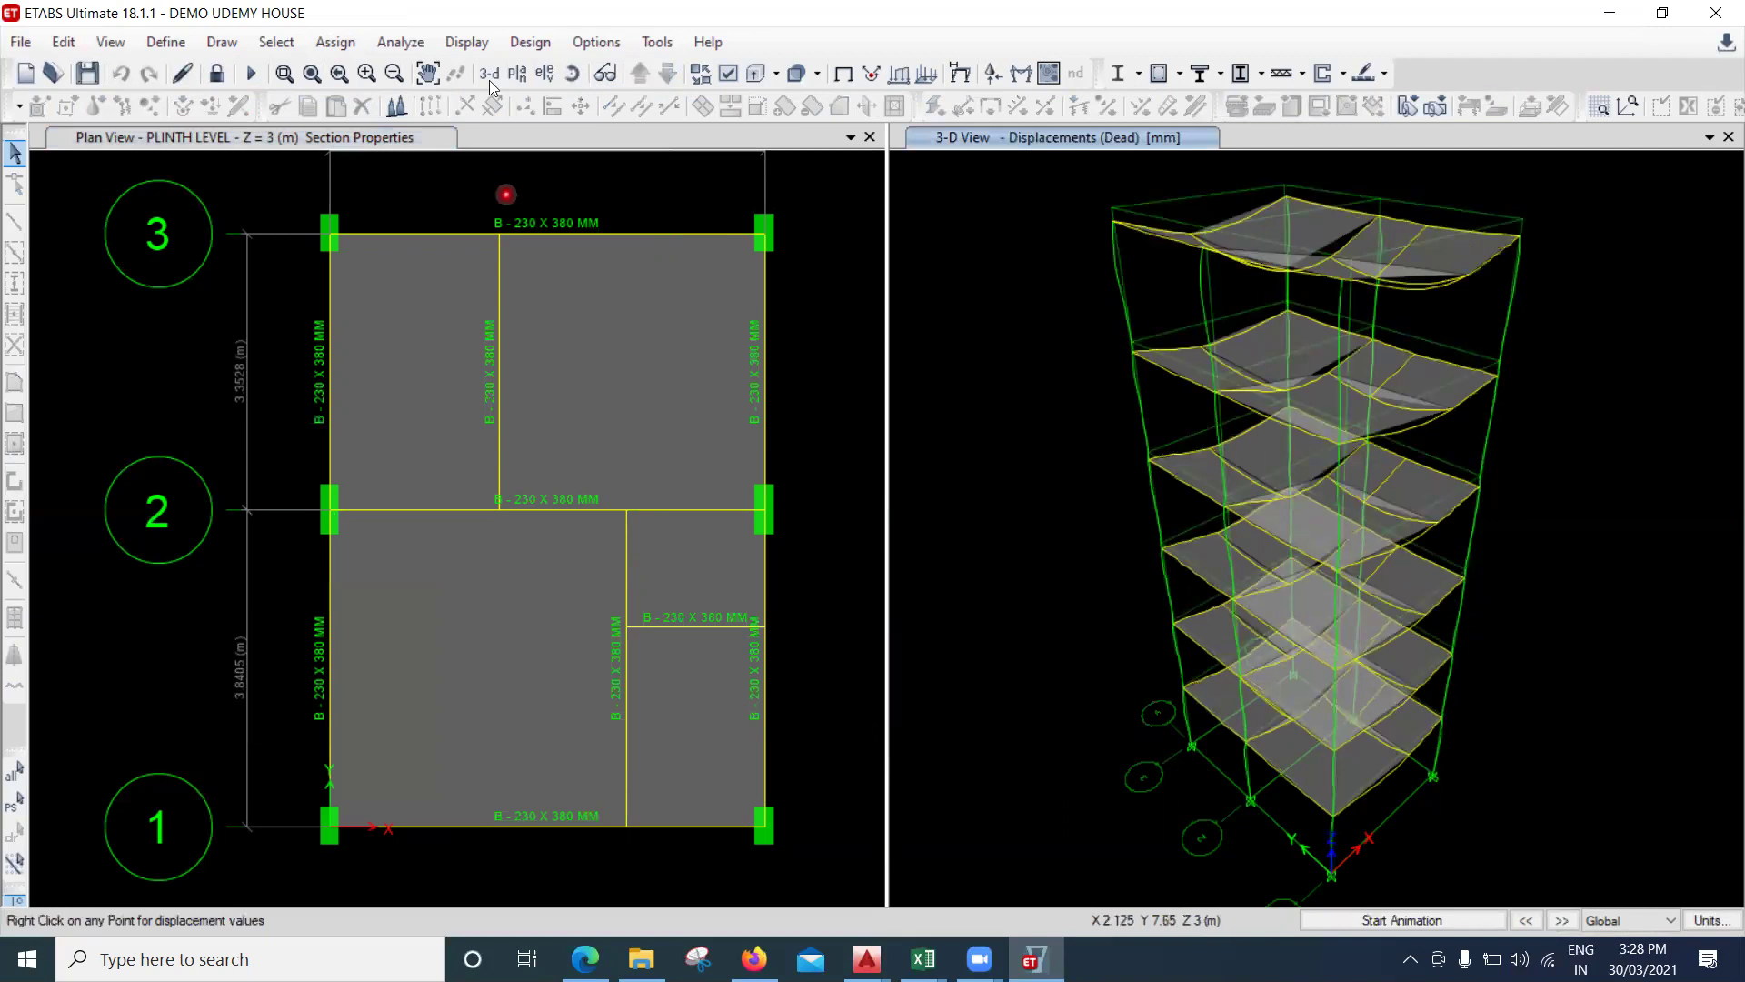
# Run the concrete frame design check and display the longitudinal reinforcement in both the 3D view and the plan view.
pyautogui.click(530, 43)
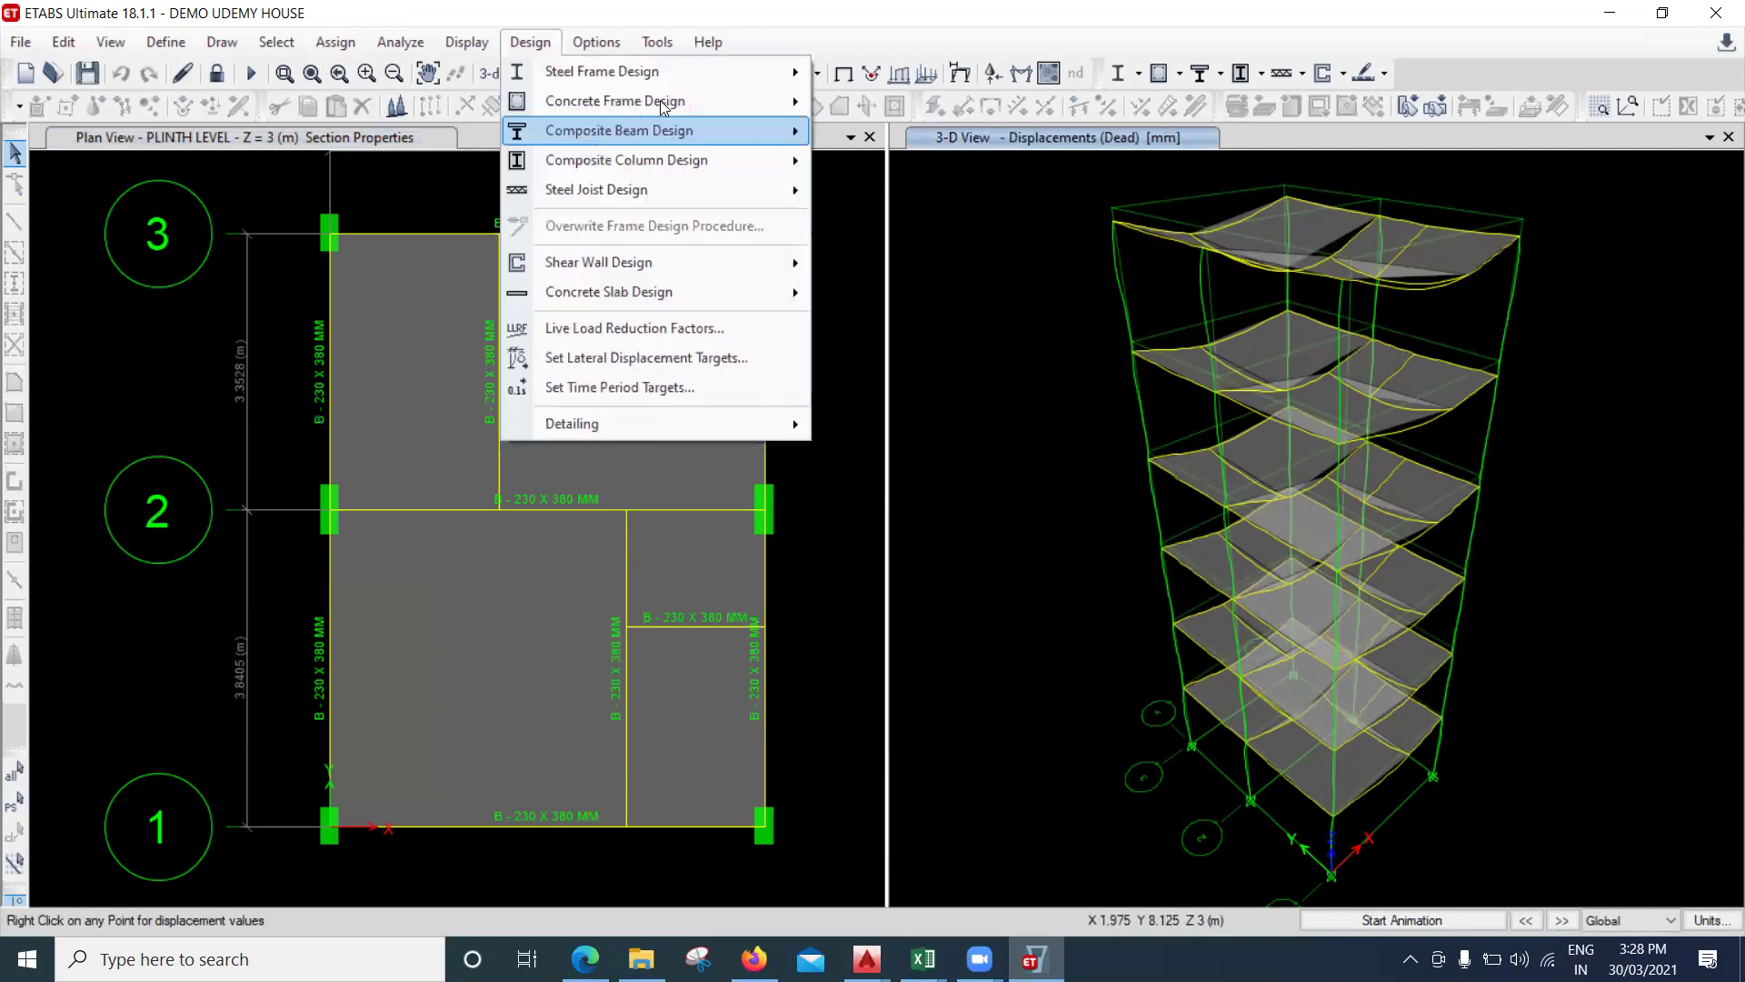
pyautogui.moveTo(660, 100)
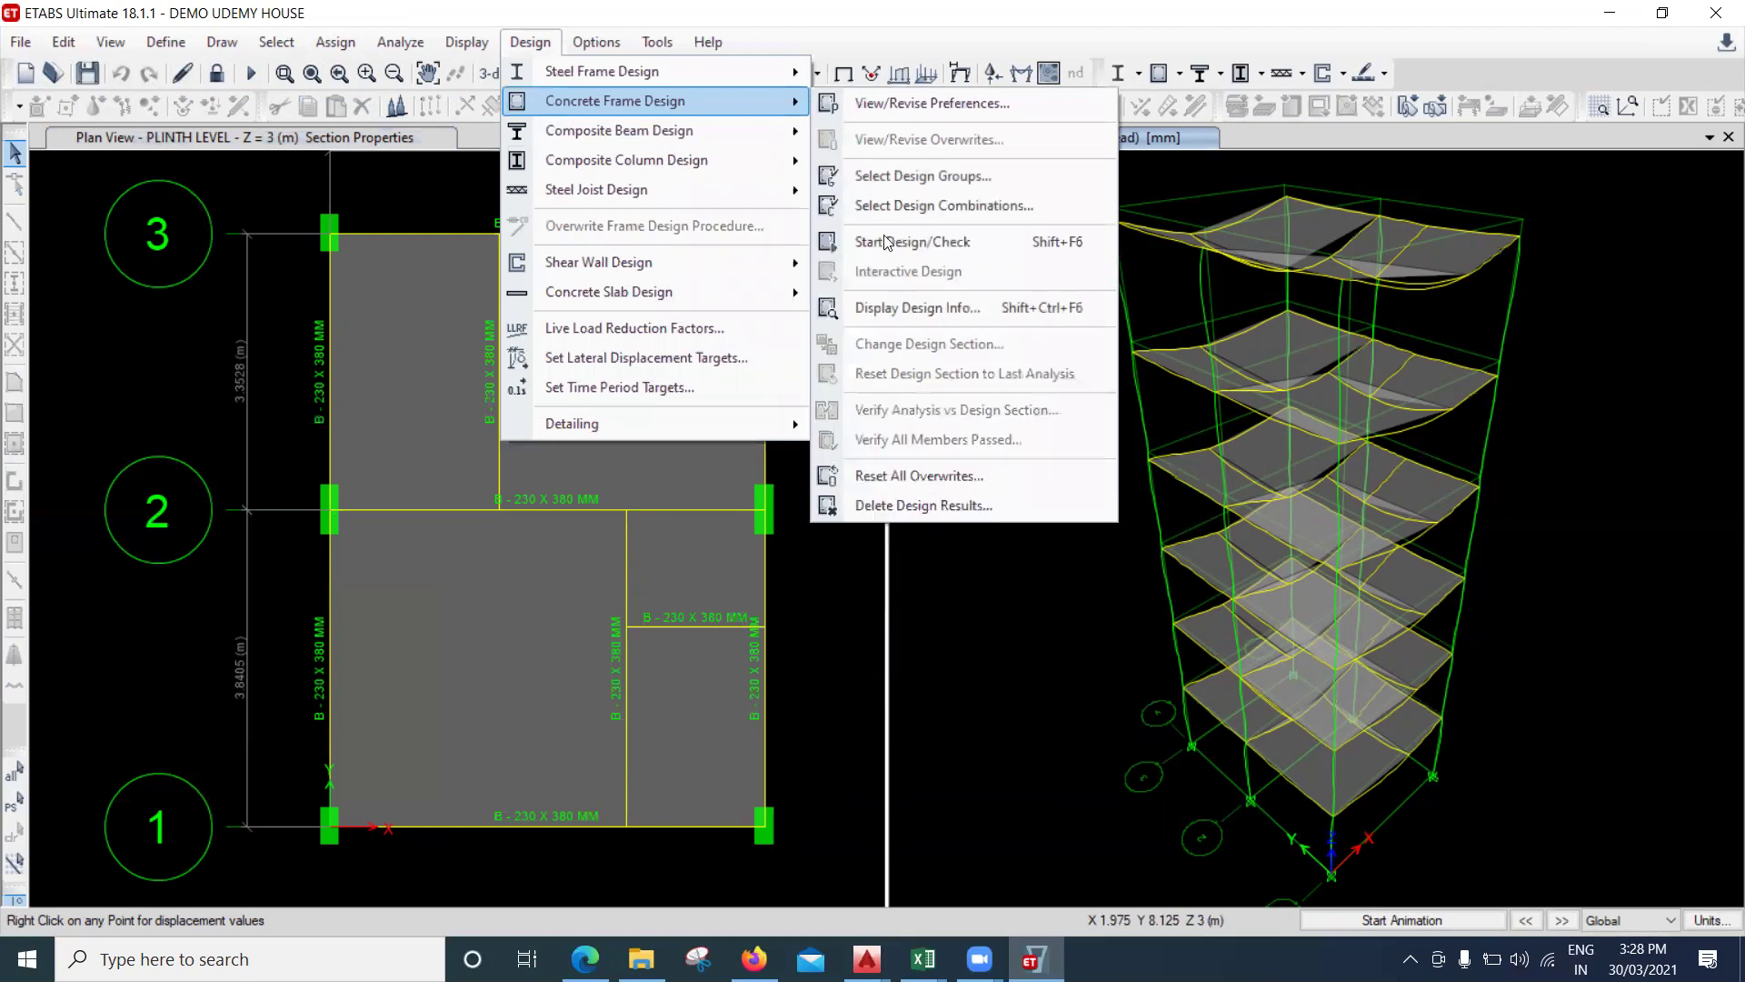
pyautogui.click(887, 241)
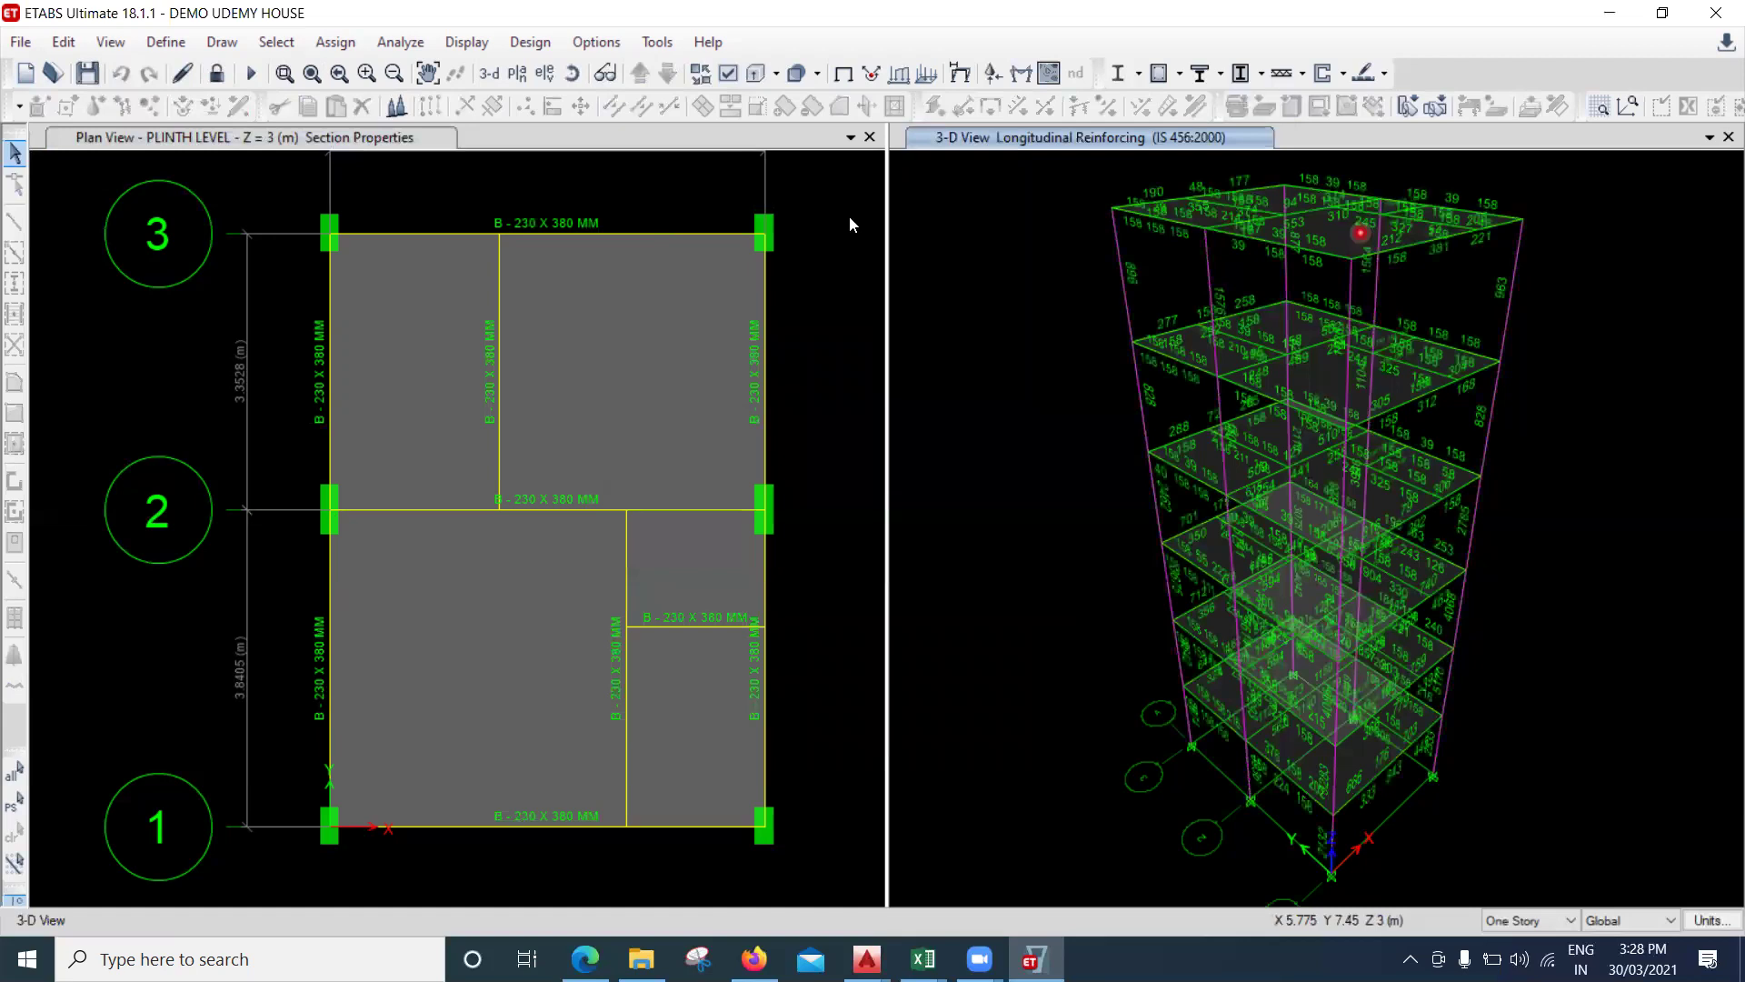
pyautogui.click(690, 136)
pyautogui.click(536, 43)
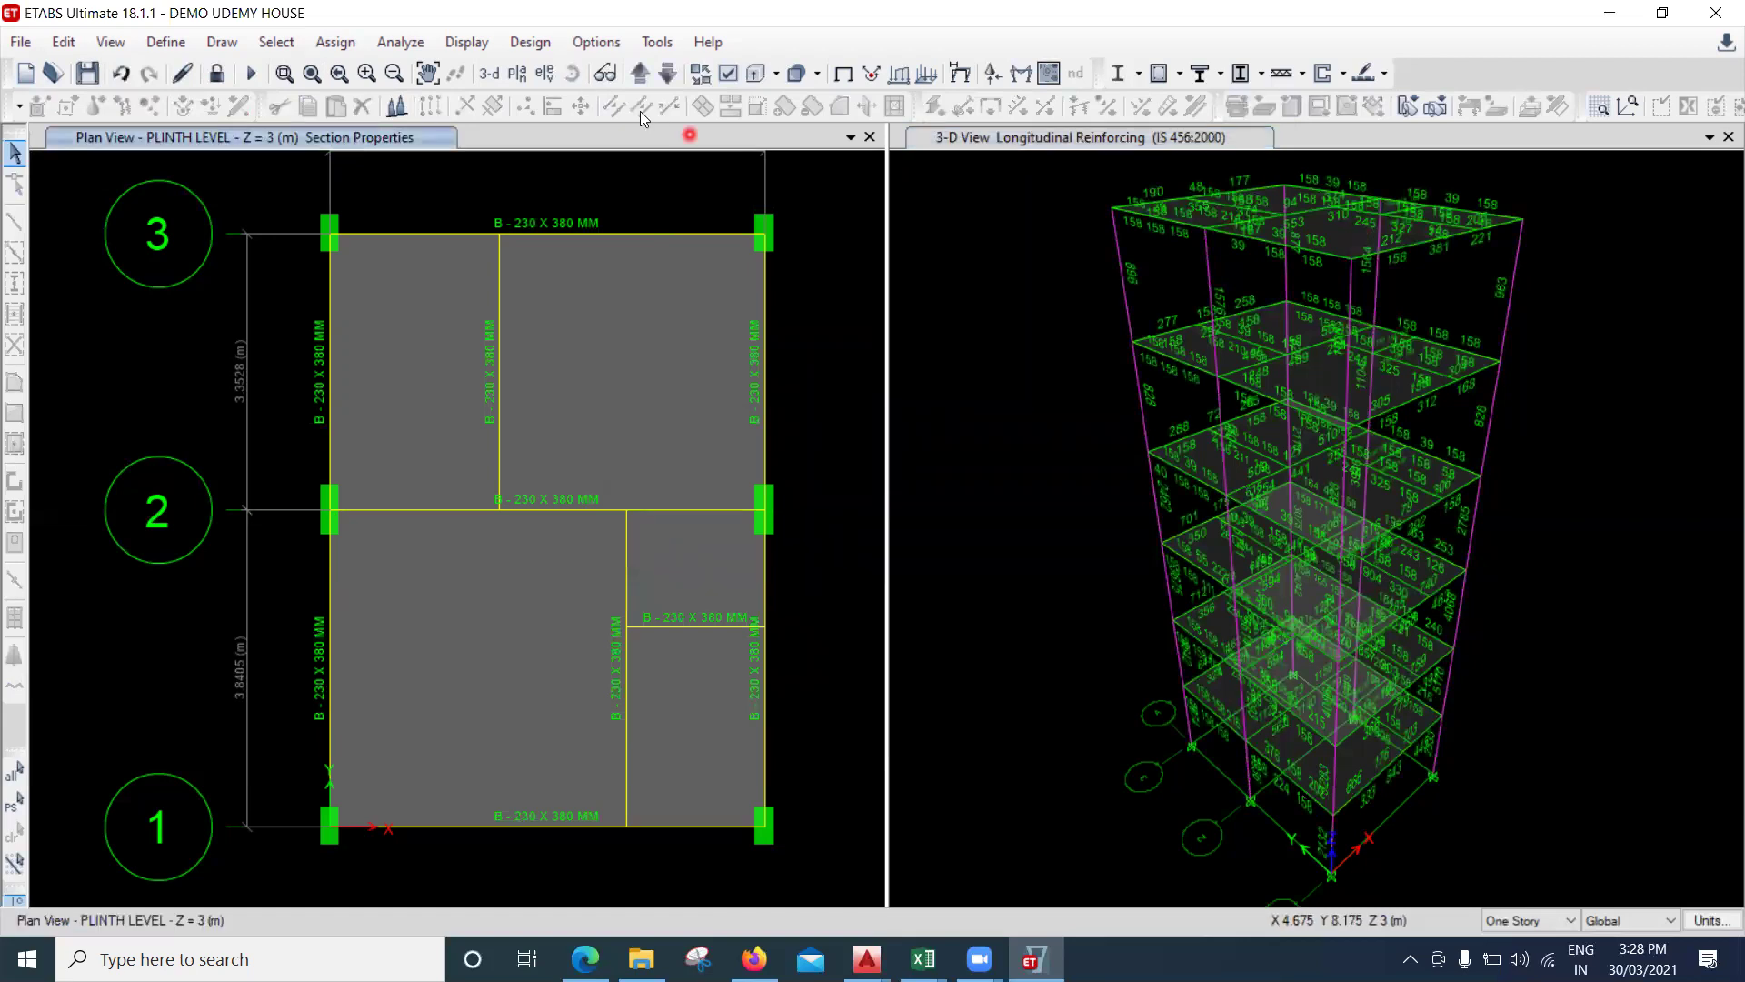
pyautogui.moveTo(691, 101)
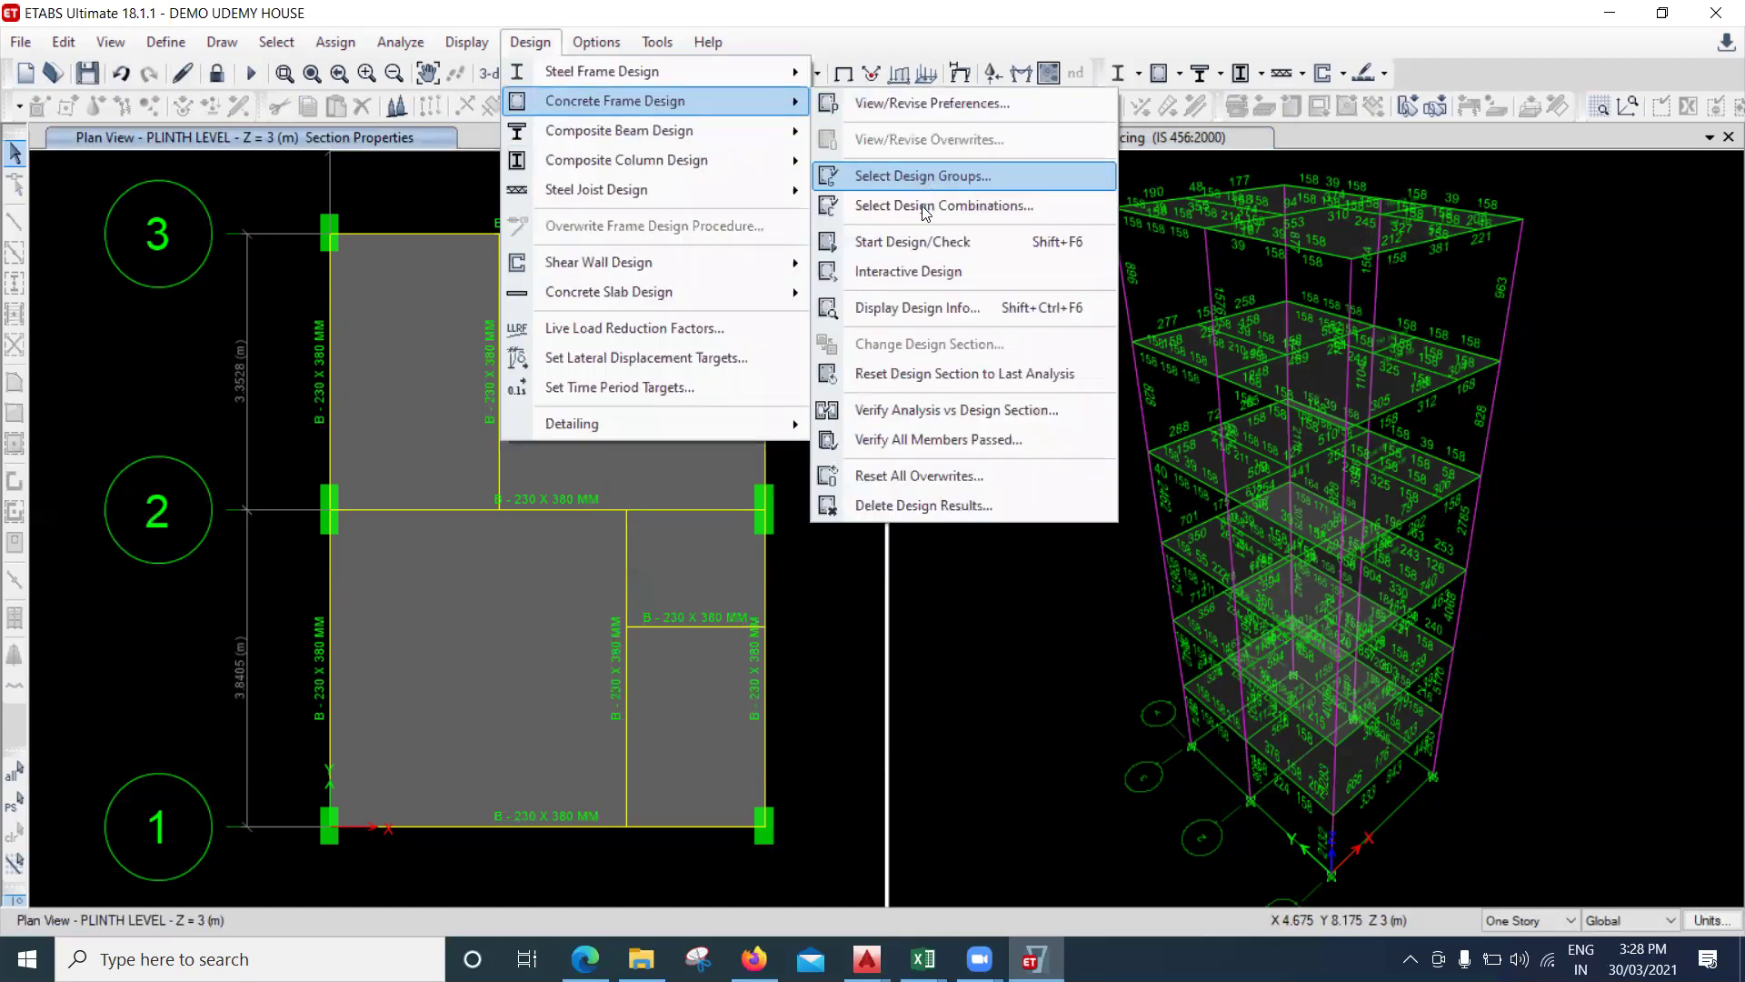
pyautogui.click(822, 242)
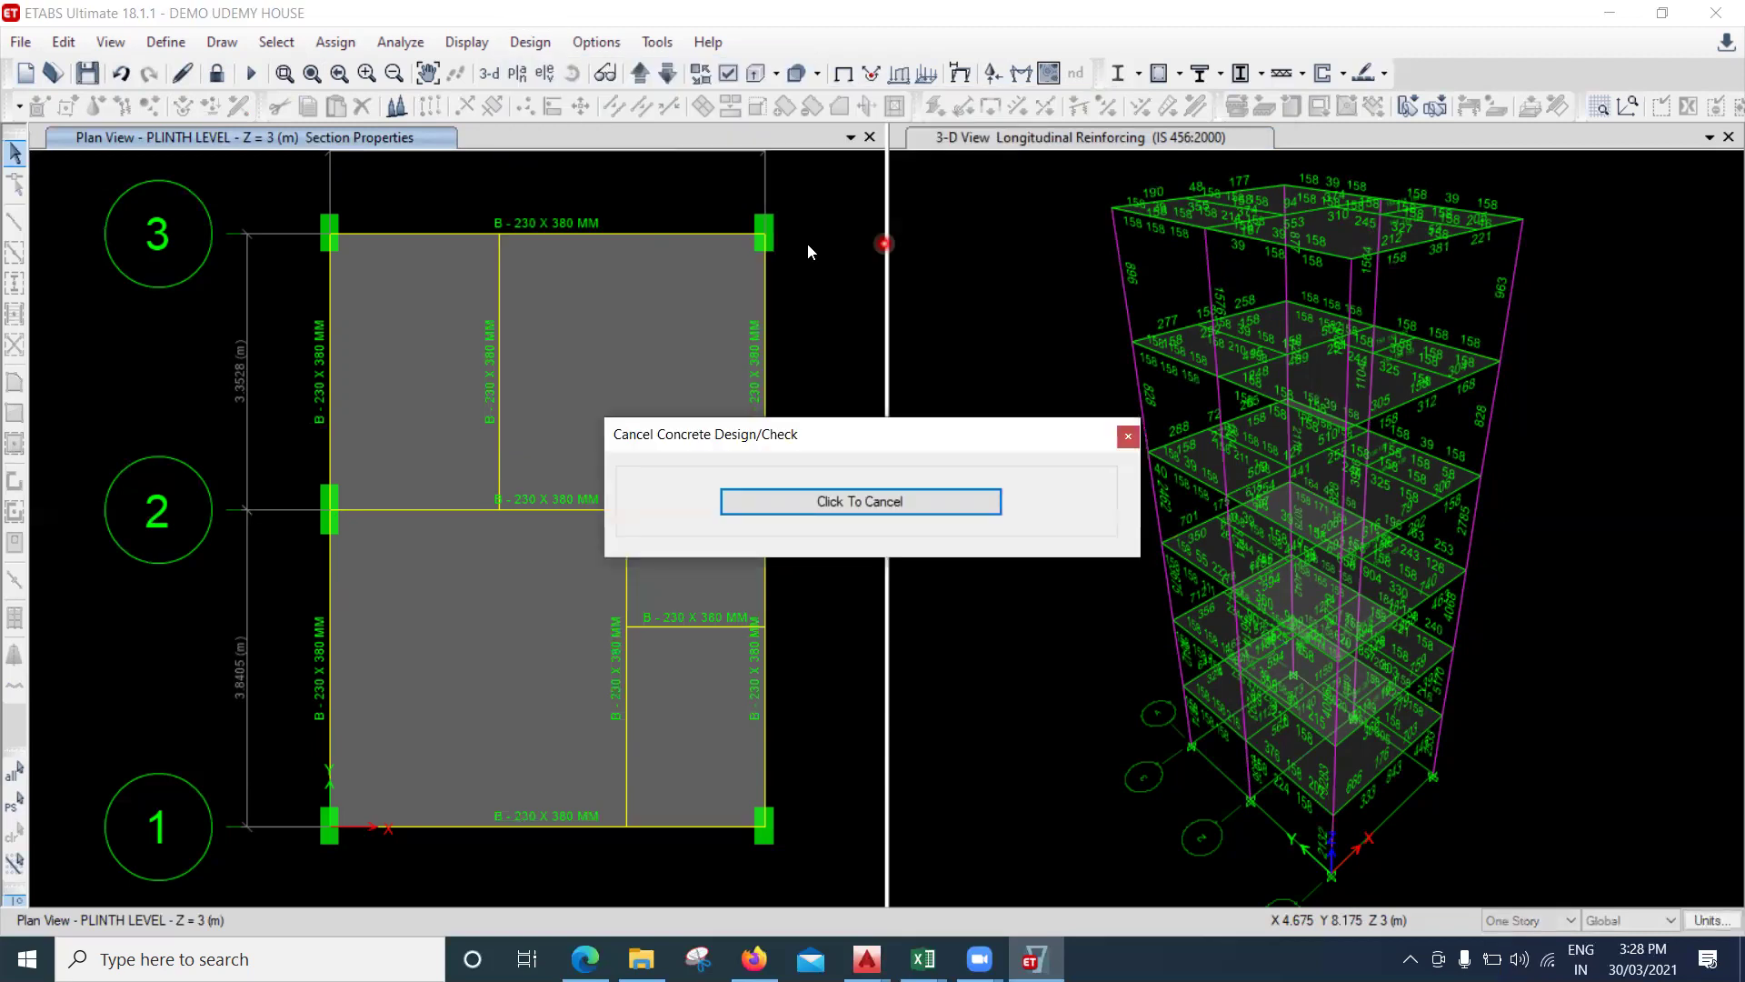
# Go through the plan views of the upper stories to examine the longitudinal reinforcement and column results.
pyautogui.click(639, 77)
pyautogui.click(639, 77)
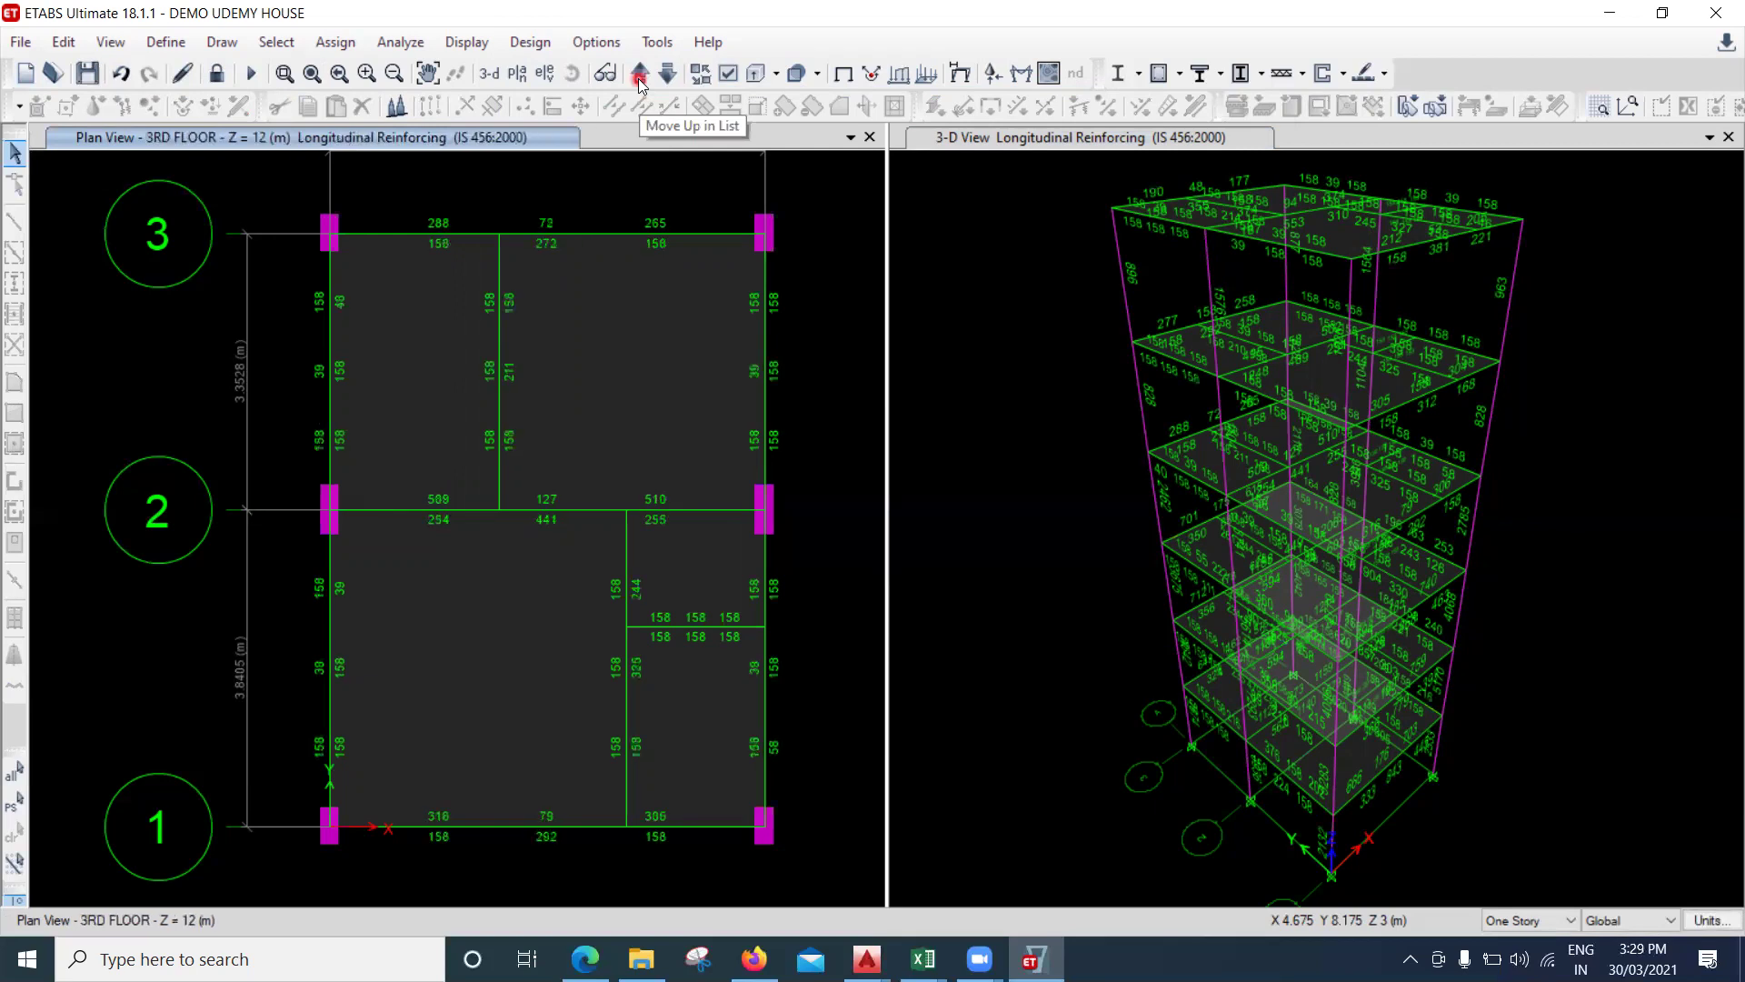
pyautogui.click(641, 77)
pyautogui.click(639, 76)
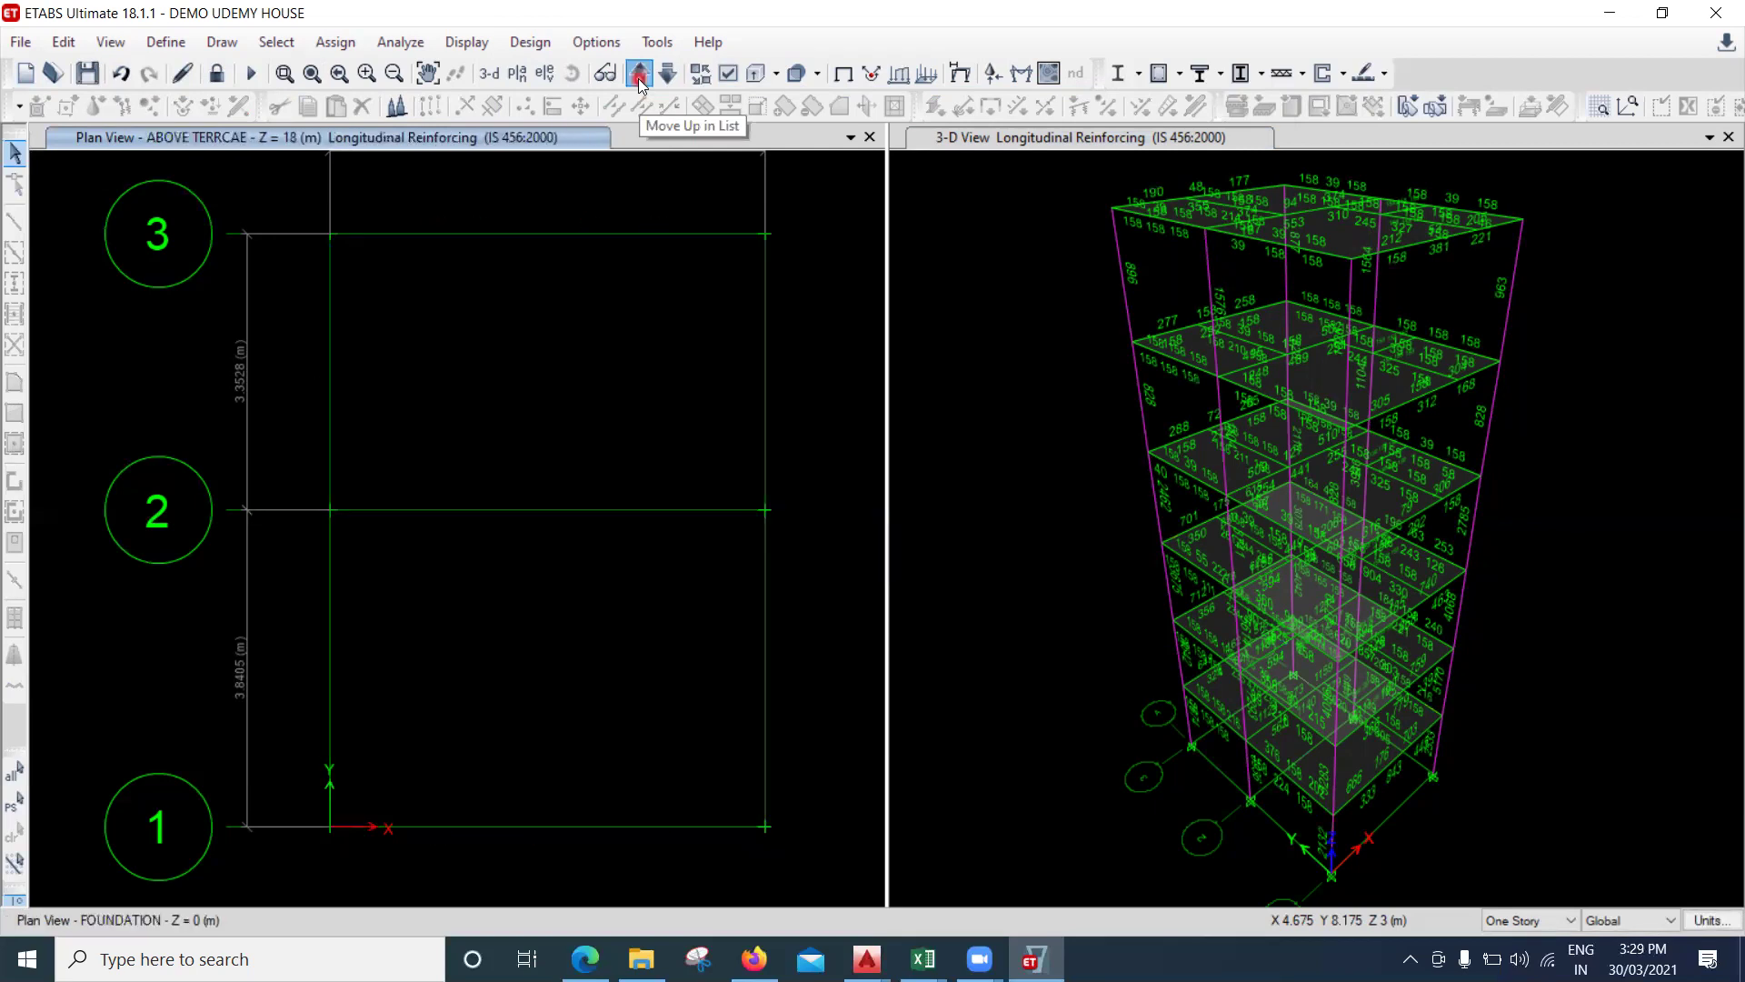
pyautogui.click(640, 78)
pyautogui.moveTo(873, 394); pyautogui.dragTo(861, 407)
pyautogui.moveTo(926, 329)
pyautogui.mouseDown()
pyautogui.moveTo(944, 267)
pyautogui.moveTo(980, 301)
pyautogui.moveTo(1065, 311)
pyautogui.mouseUp()
pyautogui.moveTo(1017, 417); pyautogui.dragTo(1021, 408)
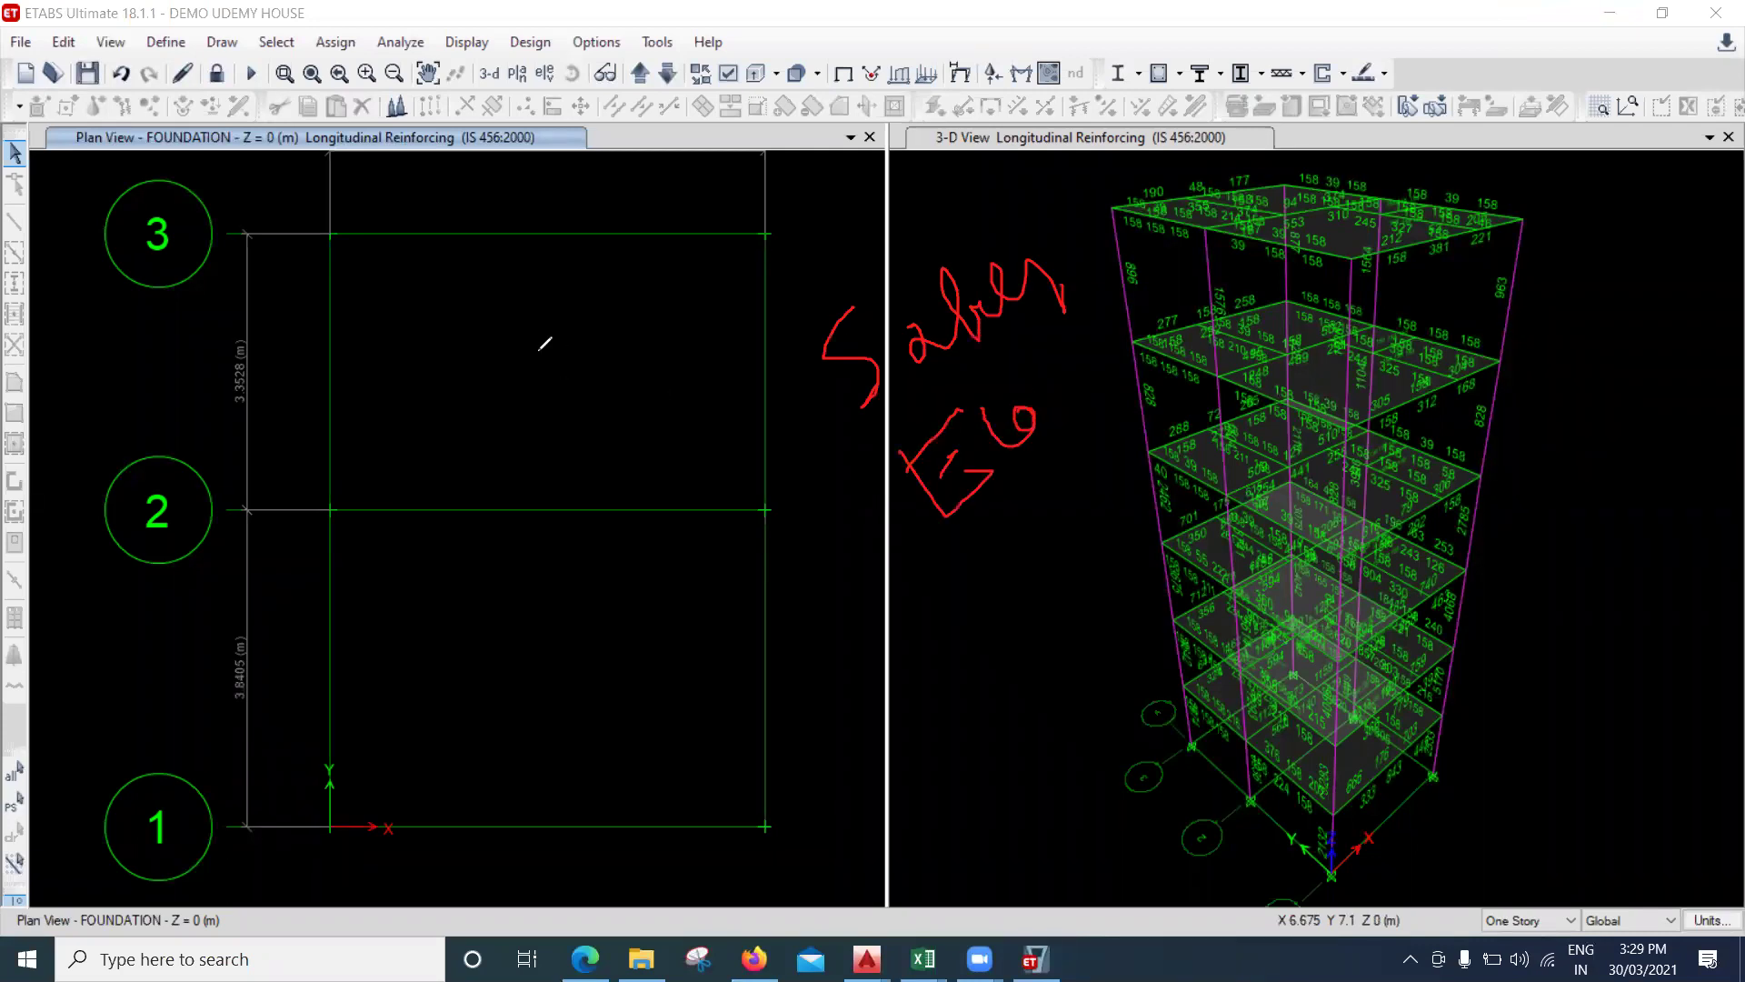
pyautogui.moveTo(737, 549); pyautogui.dragTo(724, 493)
pyautogui.moveTo(314, 483); pyautogui.dragTo(327, 563)
pyautogui.moveTo(319, 500); pyautogui.dragTo(335, 561)
pyautogui.moveTo(864, 292); pyautogui.dragTo(895, 313)
pyautogui.click(1032, 376)
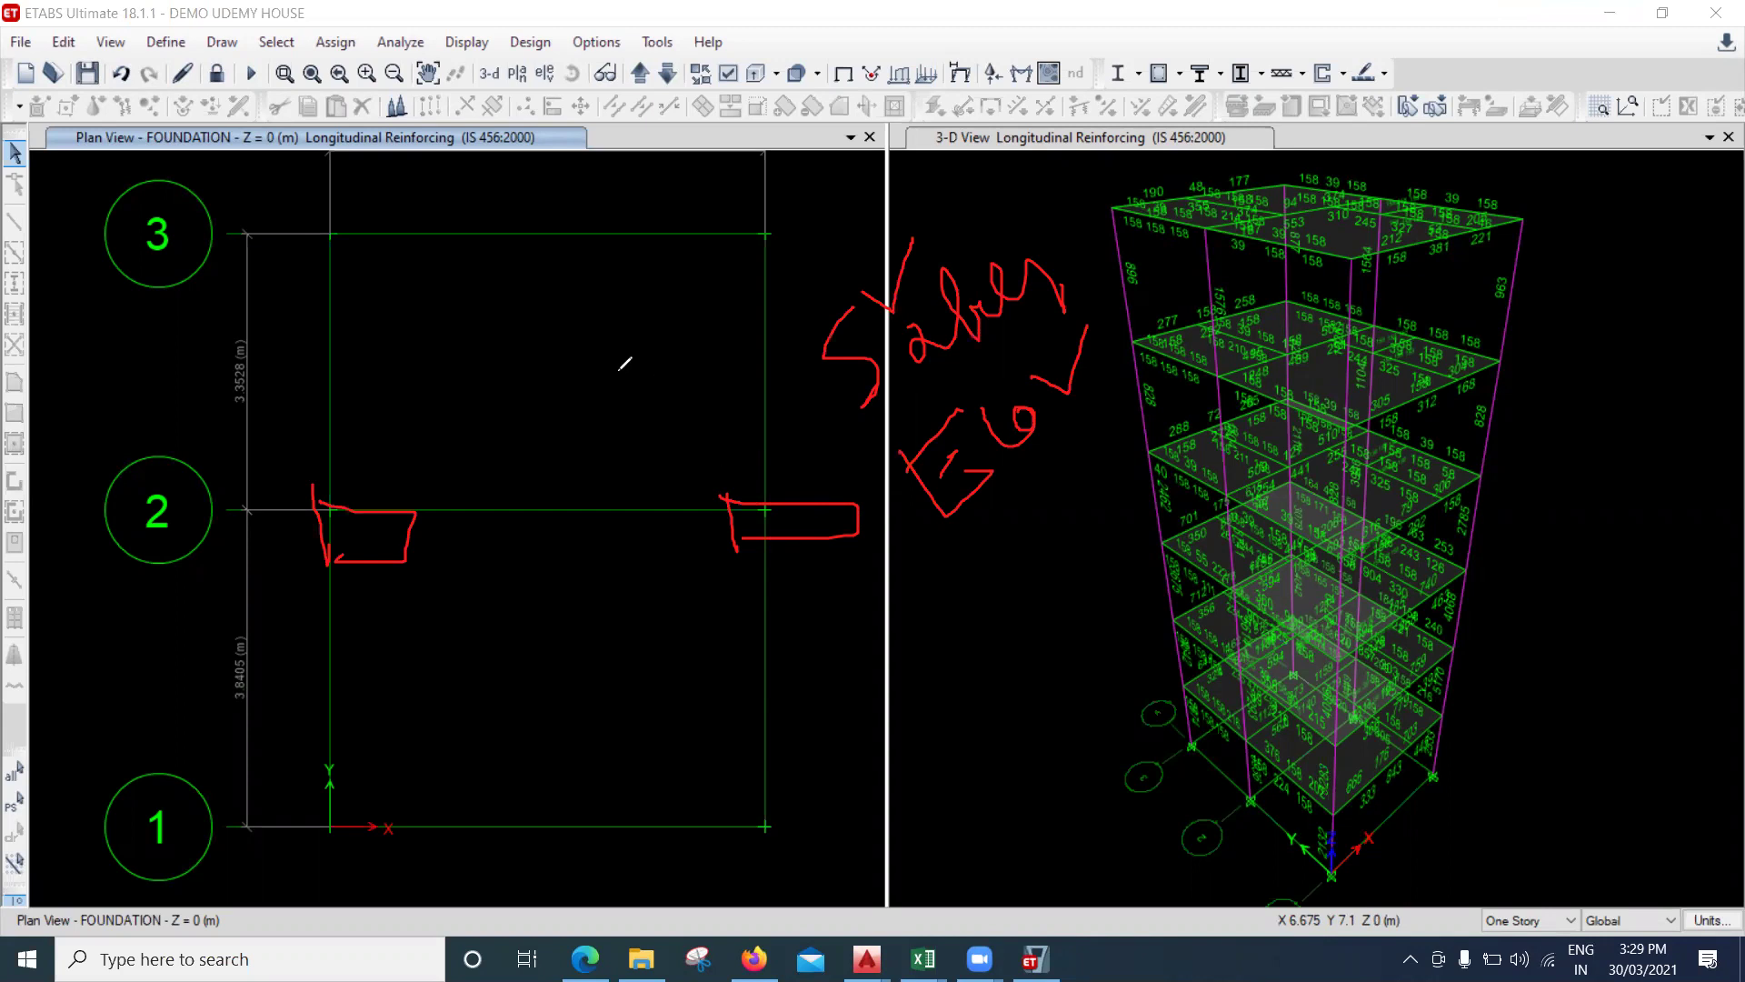
pyautogui.moveTo(633, 404); pyautogui.dragTo(680, 395)
pyautogui.moveTo(674, 376); pyautogui.dragTo(736, 405)
pyautogui.moveTo(868, 234); pyautogui.dragTo(895, 259)
pyautogui.moveTo(831, 685); pyautogui.dragTo(909, 682)
pyautogui.moveTo(918, 613)
pyautogui.mouseDown()
pyautogui.moveTo(905, 643)
pyautogui.moveTo(950, 686)
pyautogui.mouseUp()
pyautogui.moveTo(954, 619); pyautogui.dragTo(977, 641)
pyautogui.moveTo(954, 608)
pyautogui.mouseDown()
pyautogui.moveTo(1031, 597)
pyautogui.moveTo(1022, 643)
pyautogui.mouseUp()
pyautogui.moveTo(1078, 538); pyautogui.dragTo(1056, 562)
pyautogui.moveTo(1091, 533)
pyautogui.mouseDown()
pyautogui.moveTo(1089, 551)
pyautogui.moveTo(1099, 509)
pyautogui.mouseUp()
pyautogui.moveTo(1090, 613)
pyautogui.mouseDown()
pyautogui.moveTo(1155, 607)
pyautogui.moveTo(1172, 641)
pyautogui.mouseUp()
pyautogui.moveTo(1208, 536)
pyautogui.mouseDown()
pyautogui.moveTo(1218, 571)
pyautogui.moveTo(1259, 556)
pyautogui.moveTo(1344, 482)
pyautogui.mouseUp()
pyautogui.moveTo(1336, 430); pyautogui.dragTo(1344, 498)
pyautogui.moveTo(1377, 462); pyautogui.dragTo(1406, 427)
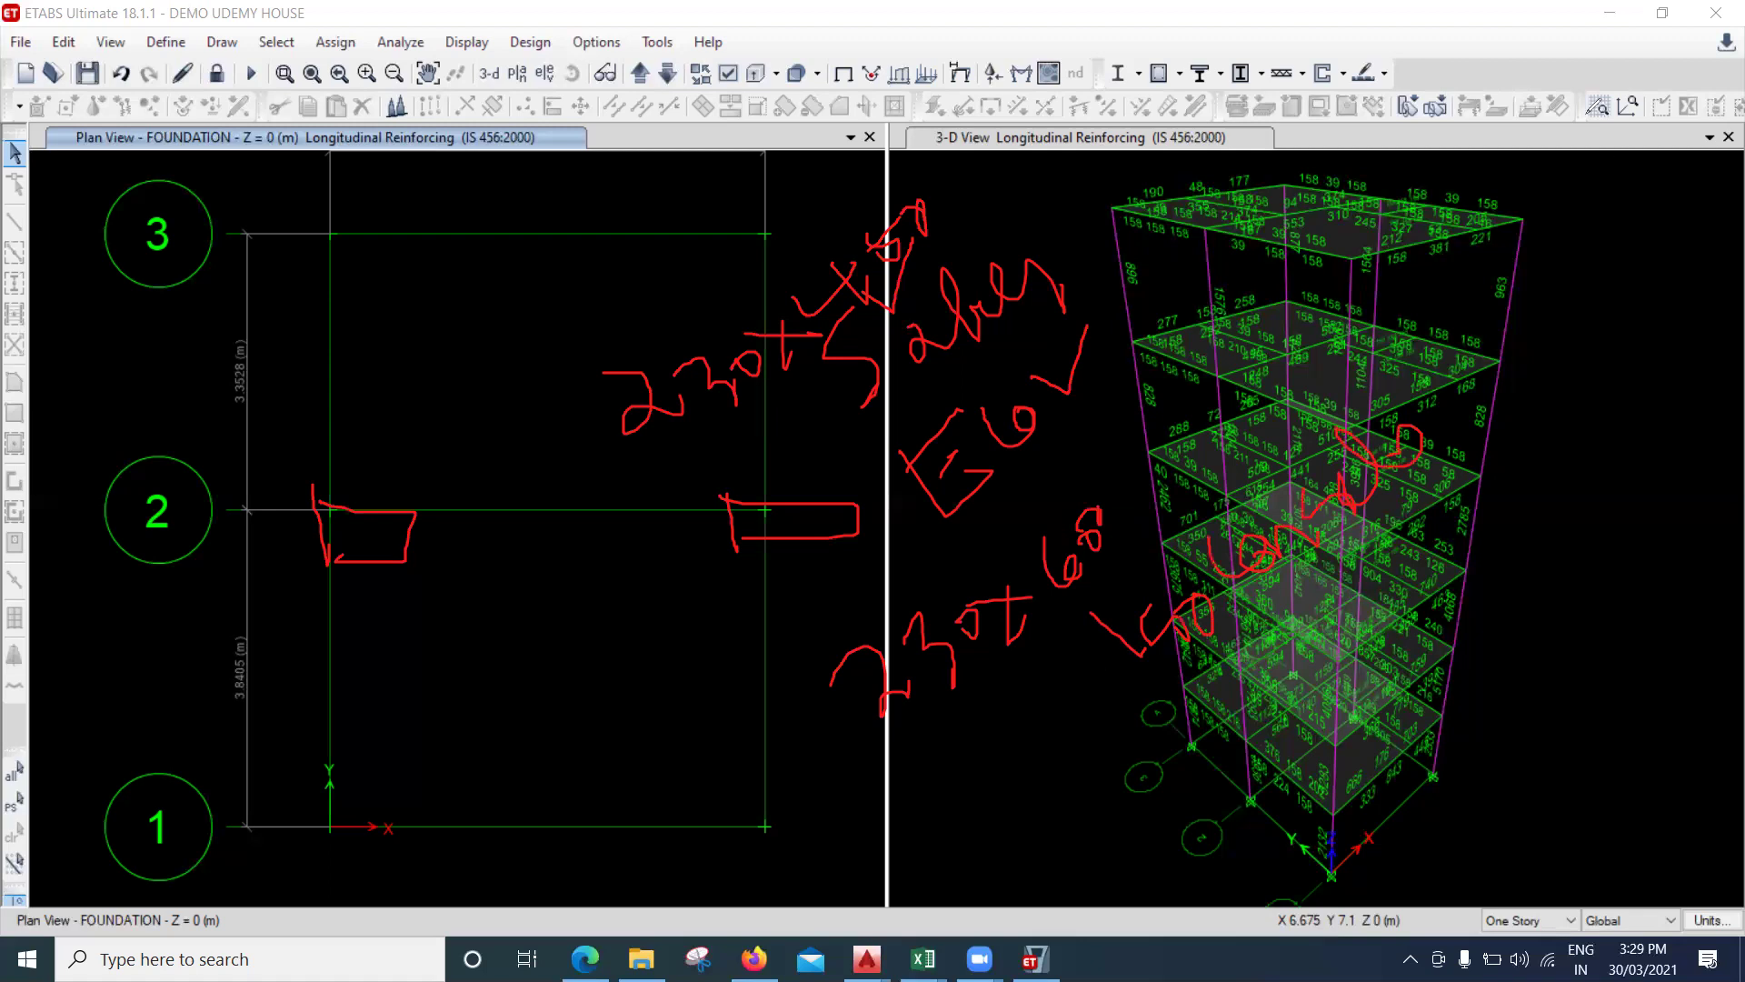
pyautogui.click(651, 370)
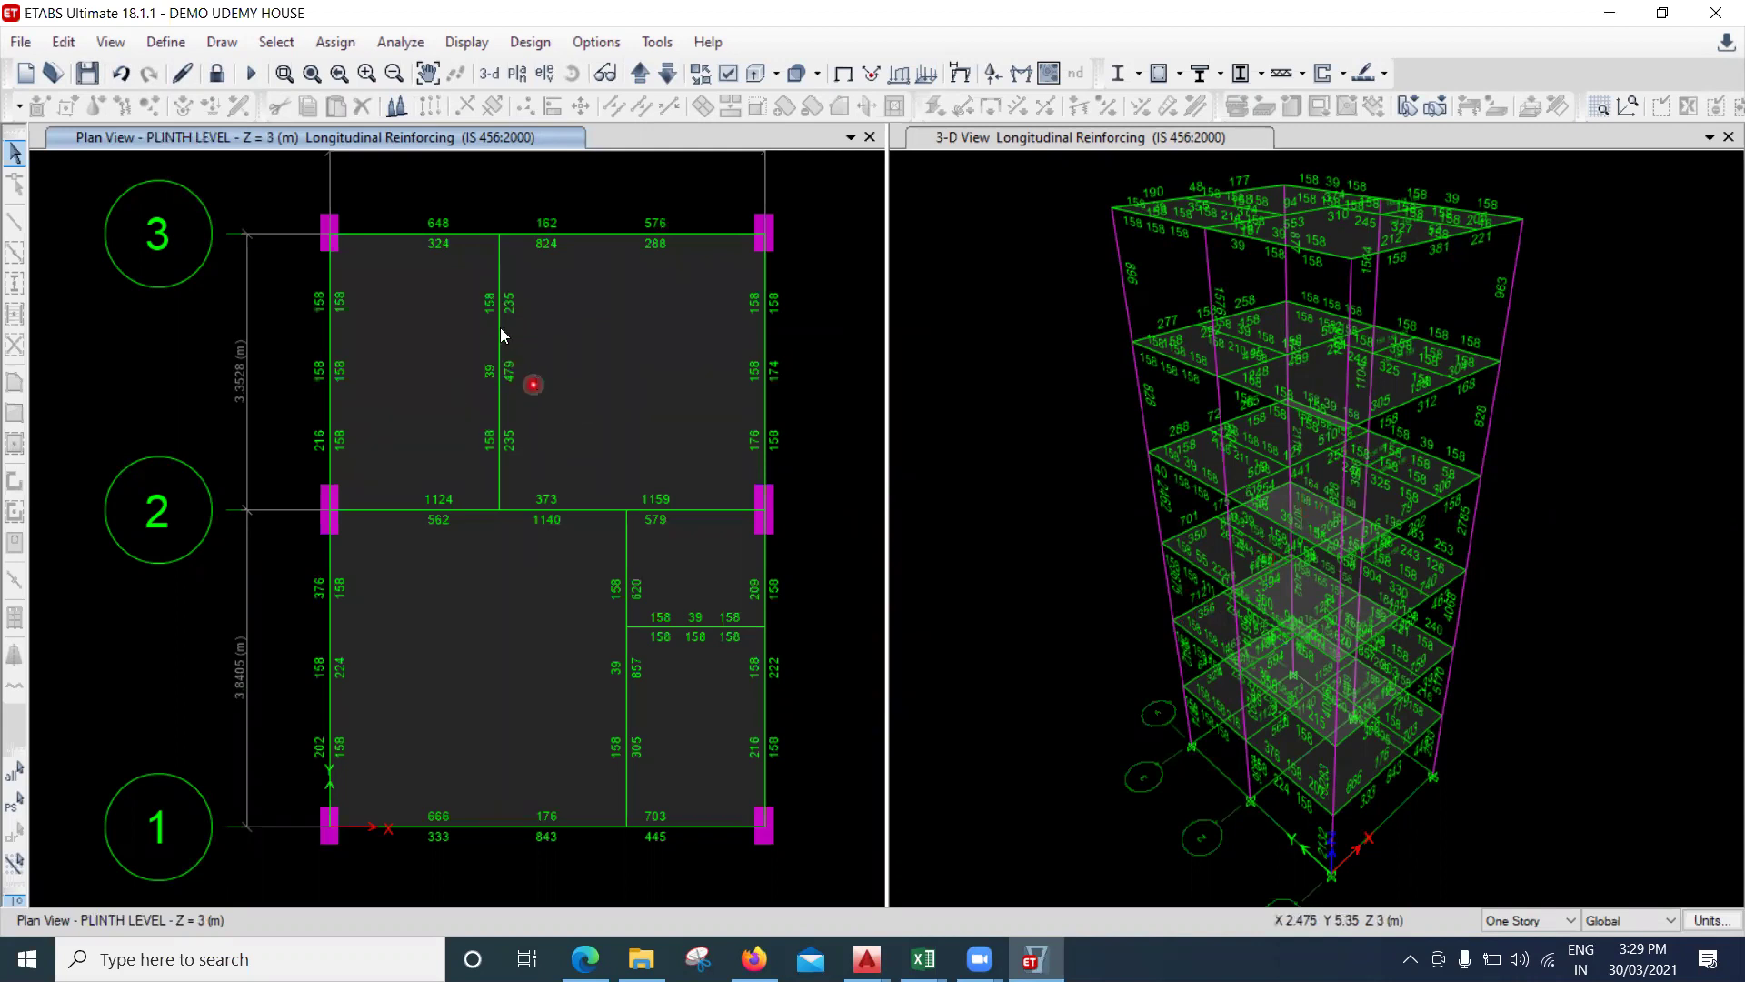
pyautogui.moveTo(501, 333)
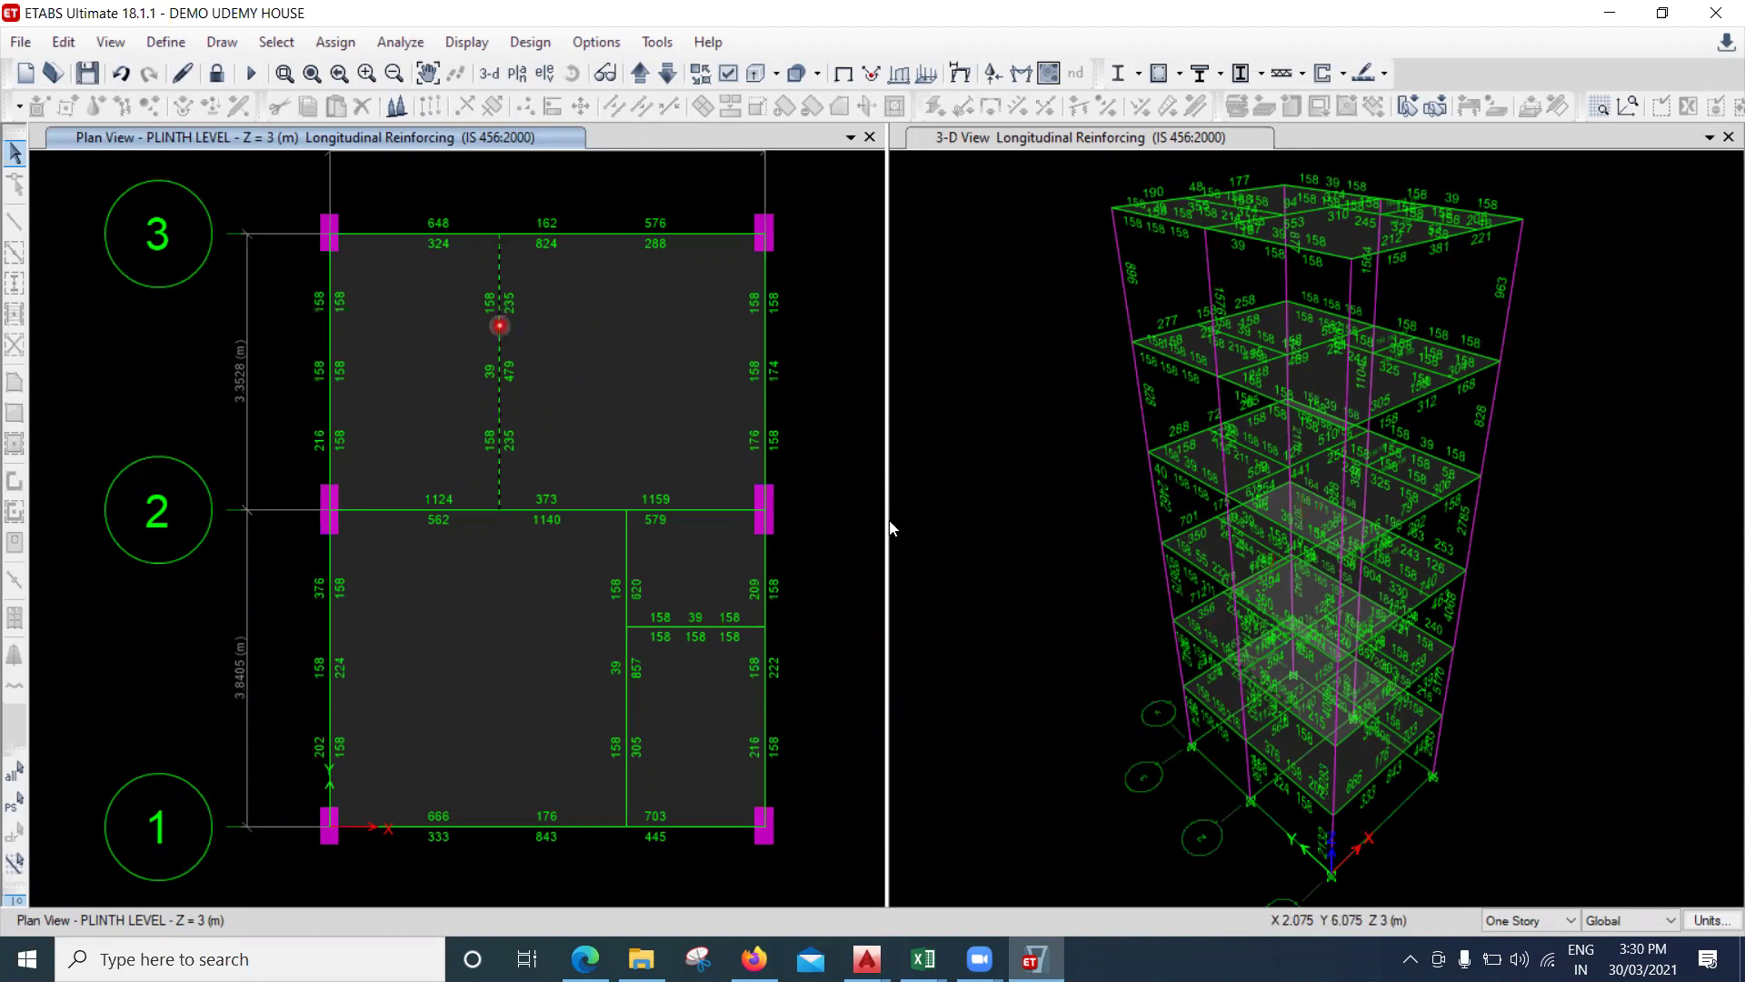
pyautogui.click(501, 329)
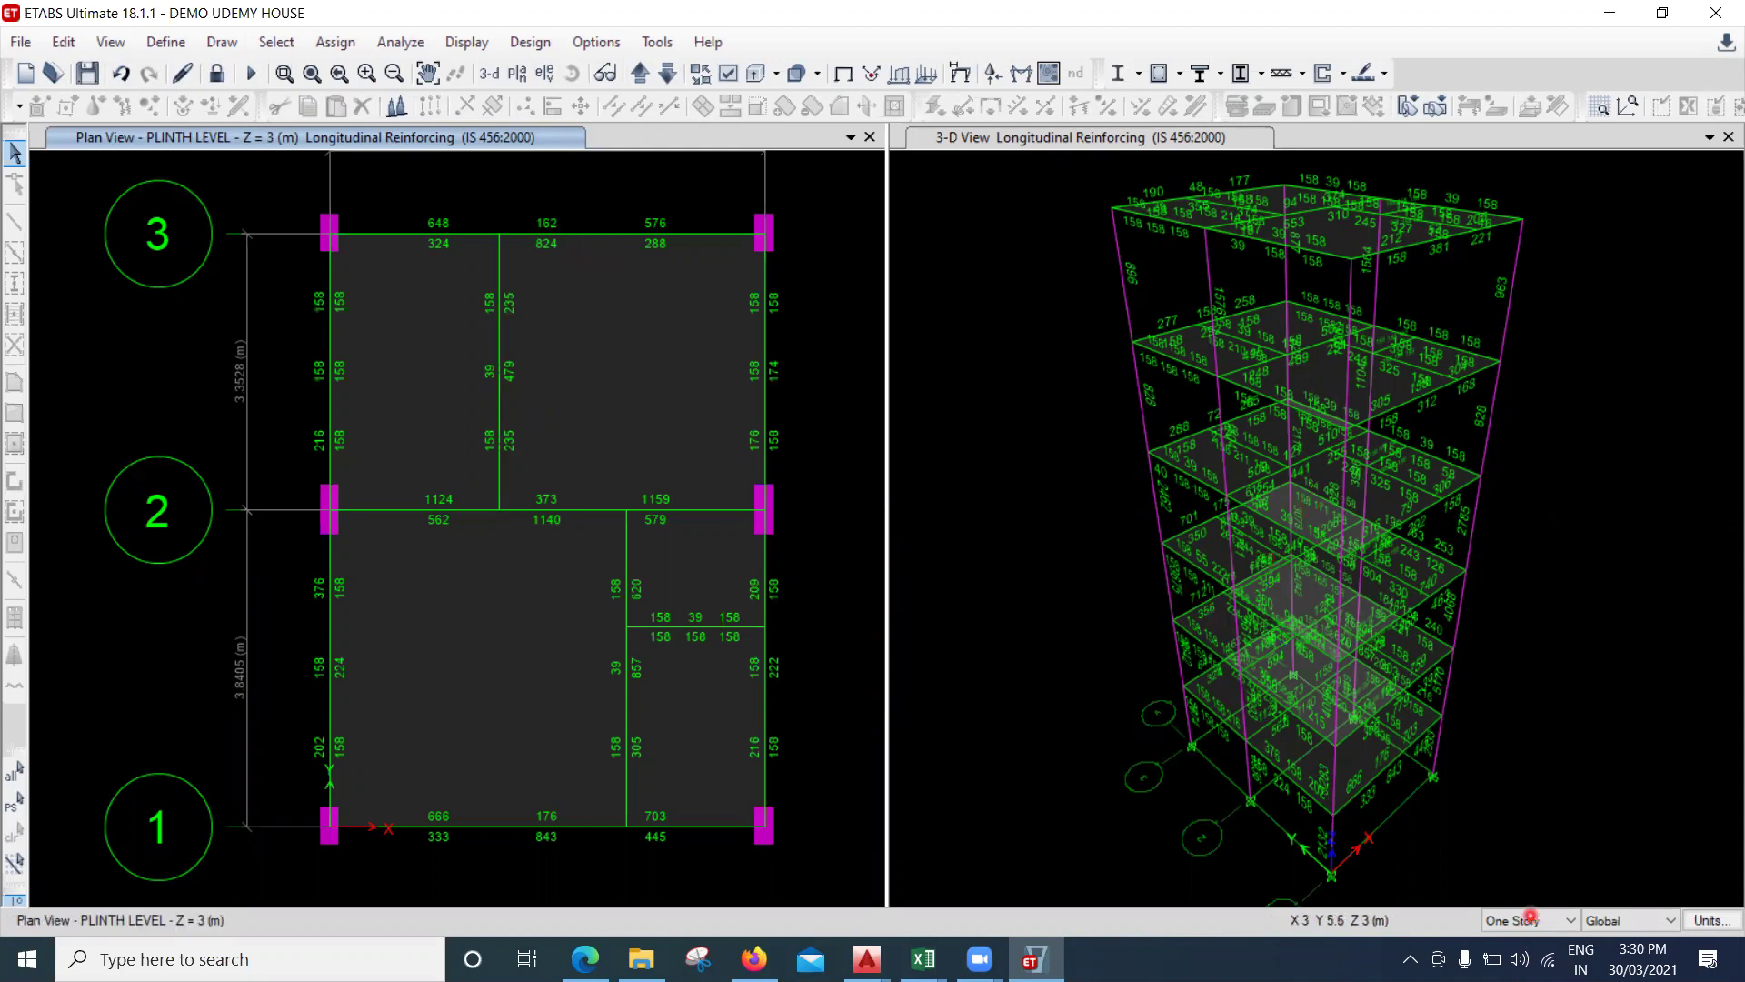
pyautogui.click(1533, 921)
pyautogui.click(484, 362)
pyautogui.click(500, 303)
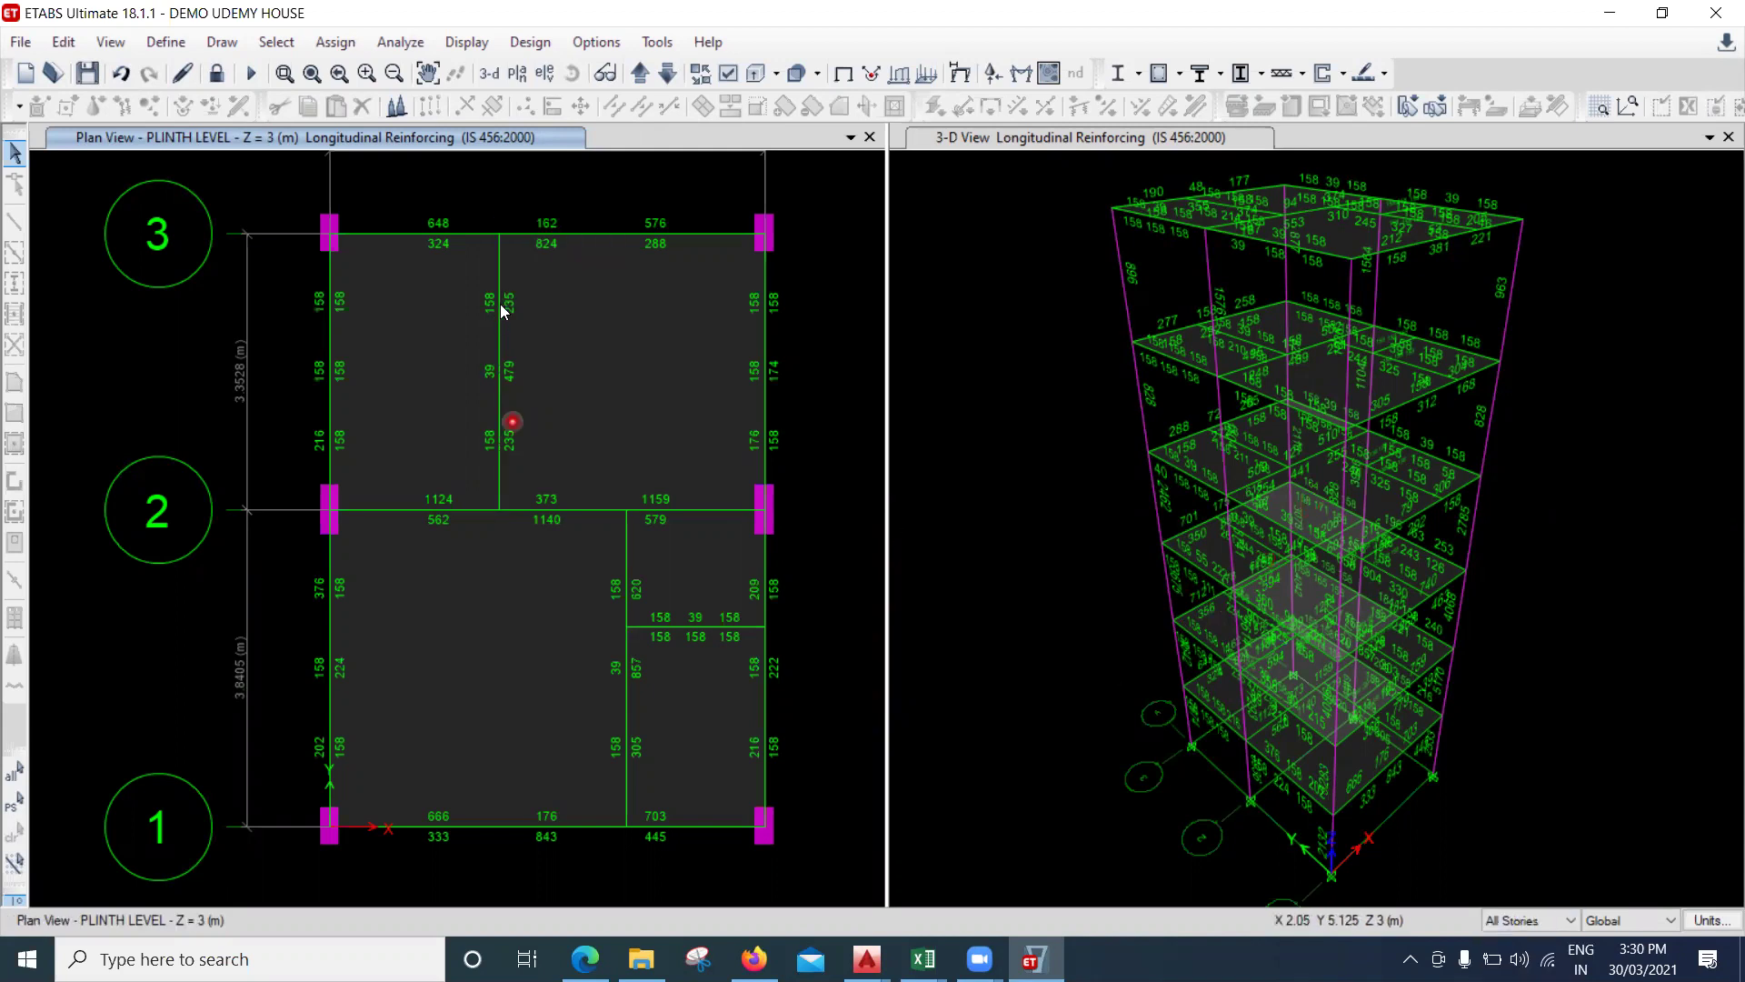
pyautogui.click(650, 486)
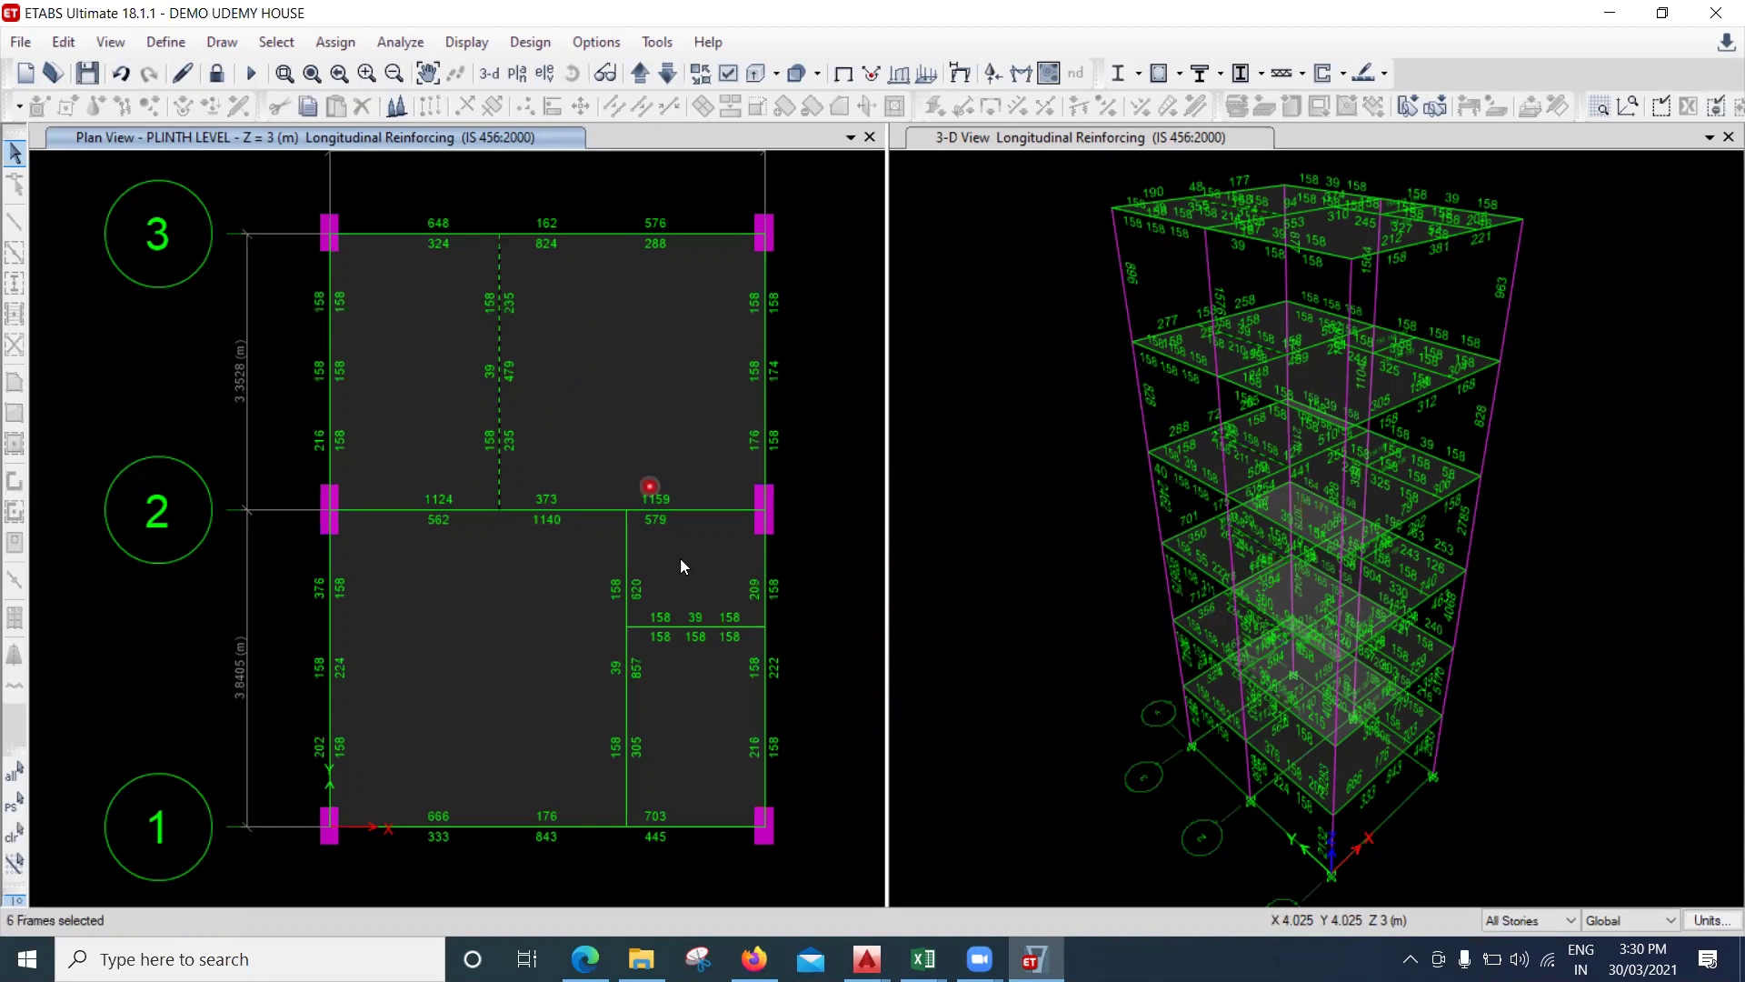
pyautogui.click(607, 570)
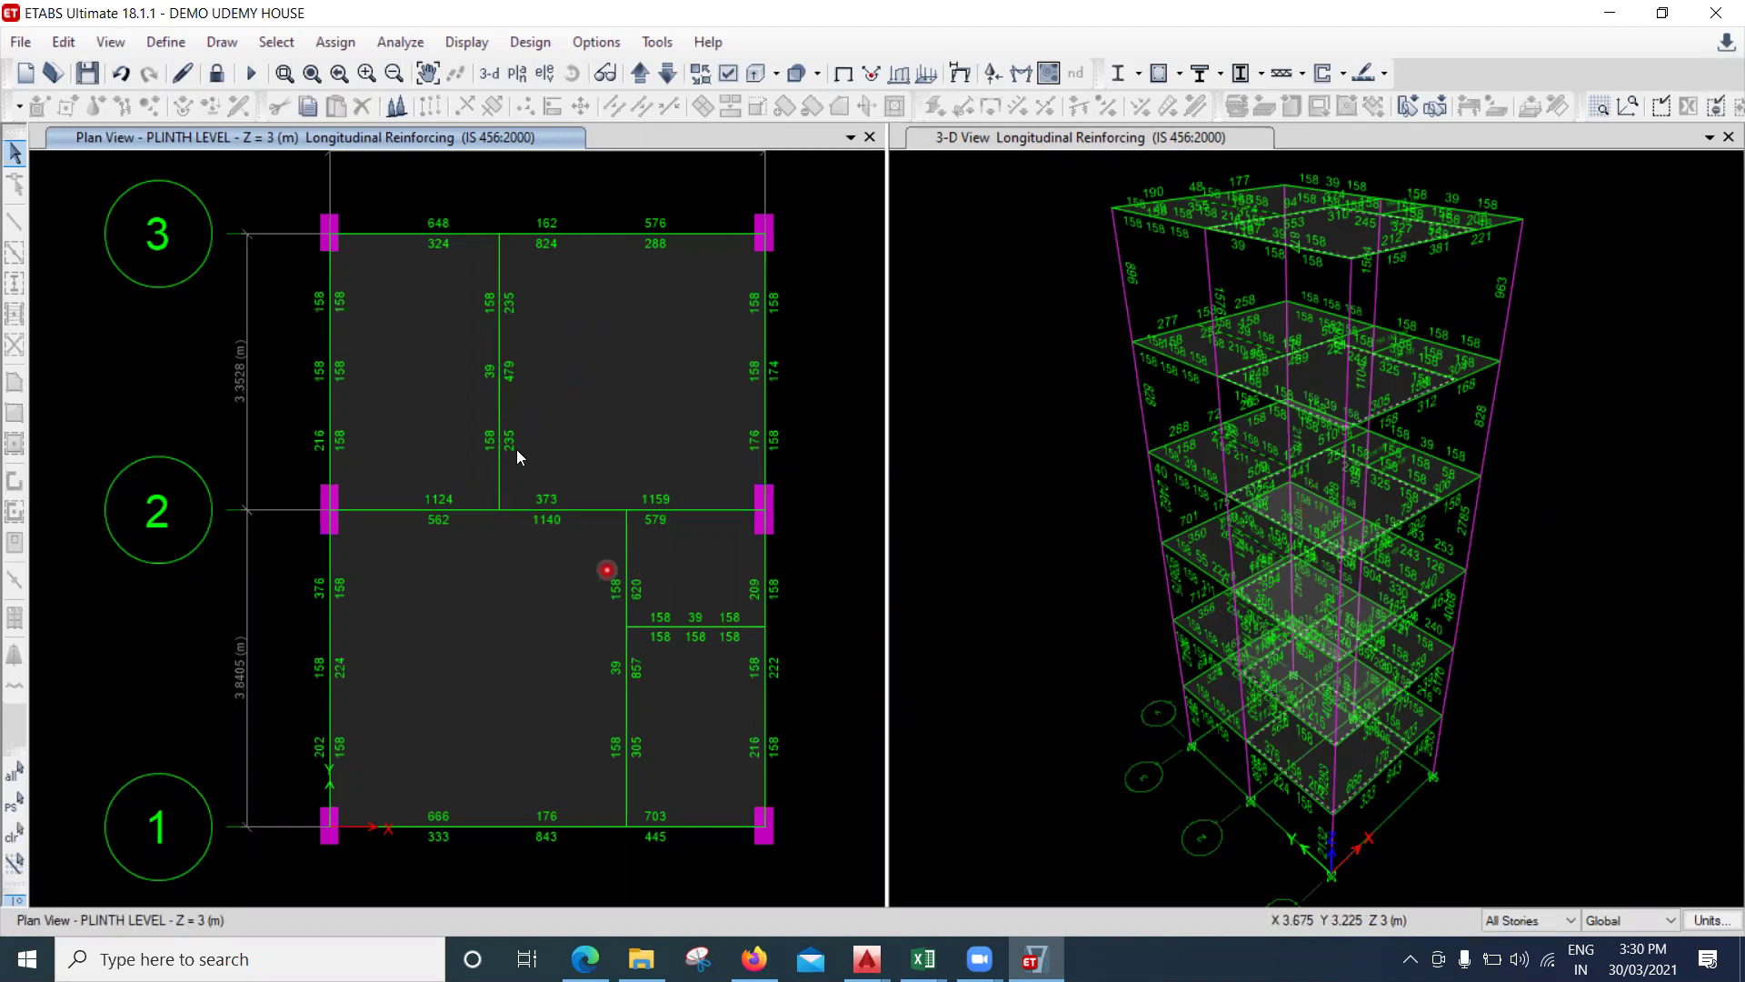
# Select the three secondary beams between the grid lines at plinth level only and unlock the analysed model.
pyautogui.click(508, 380)
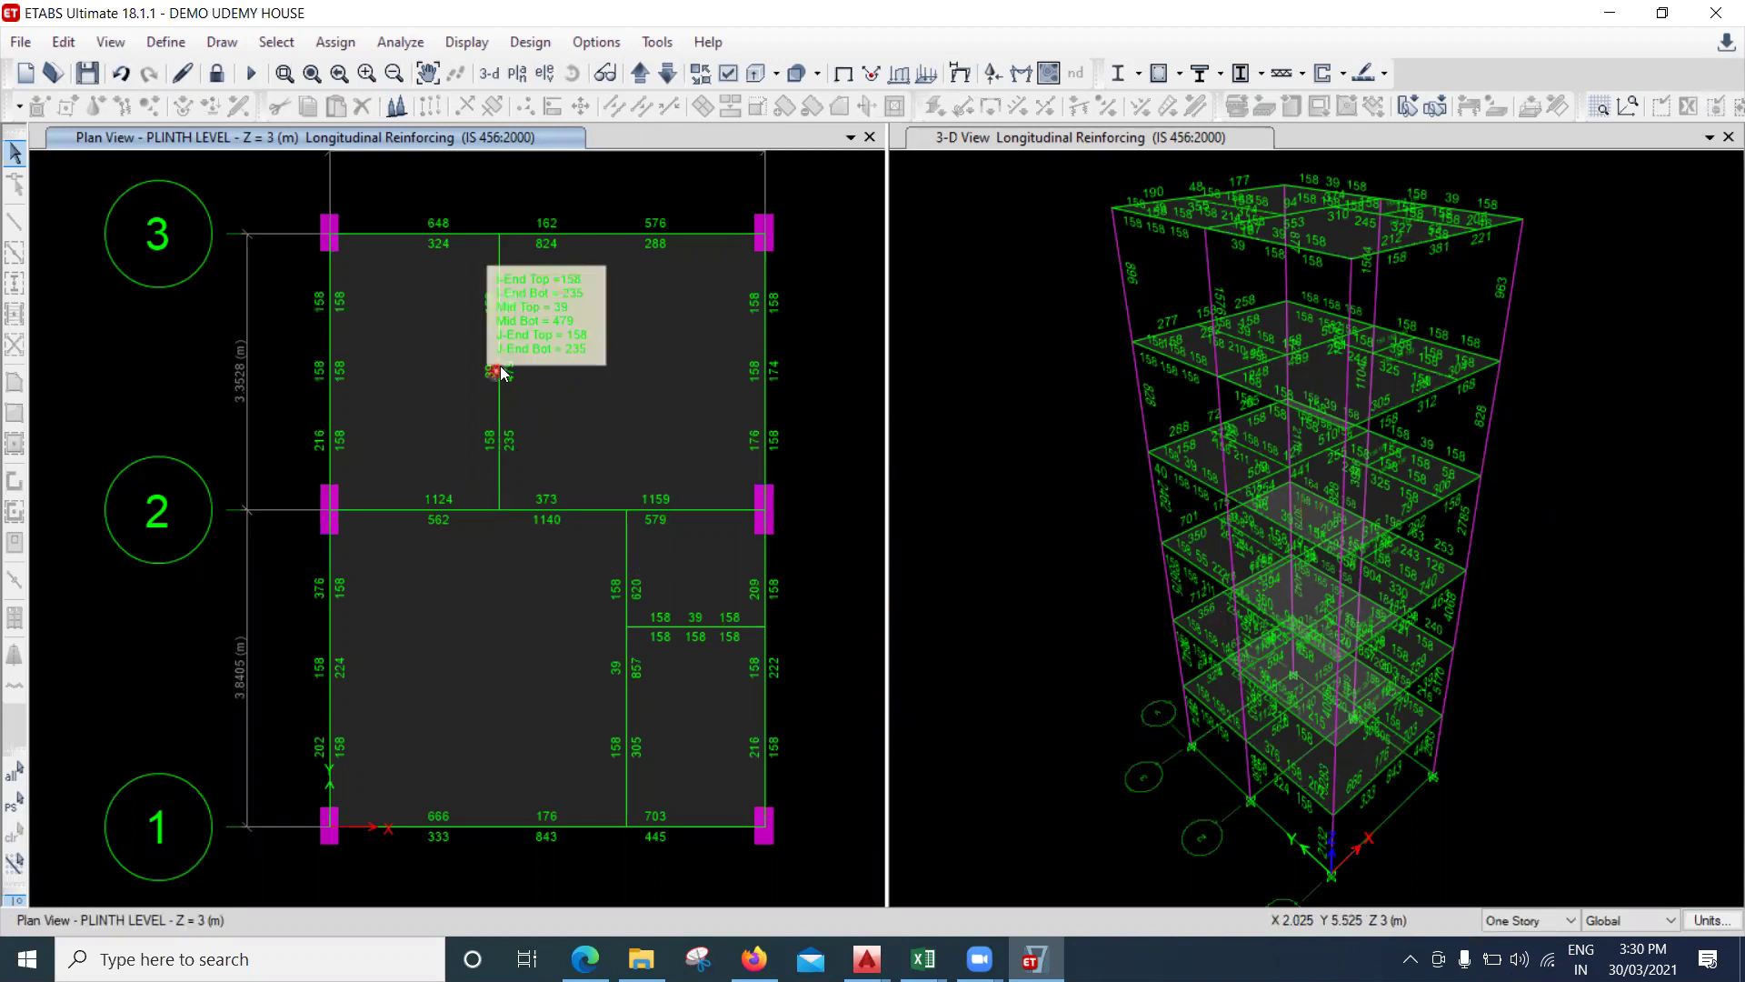
pyautogui.click(721, 627)
pyautogui.click(627, 542)
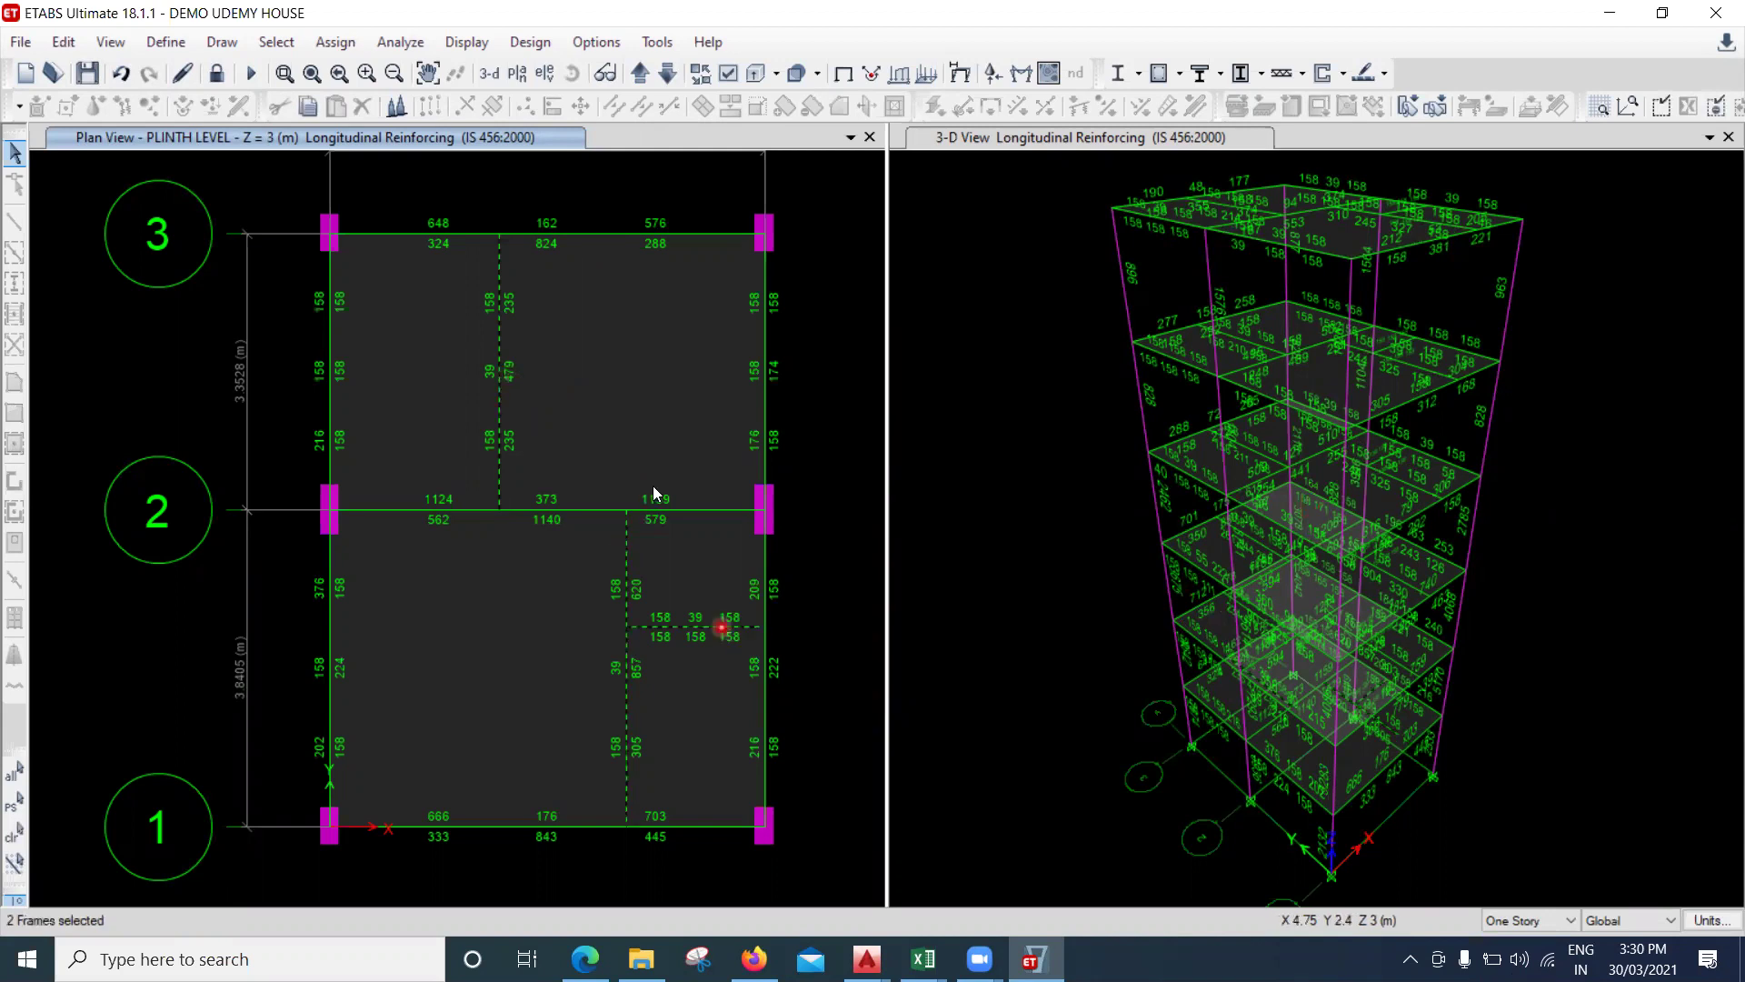
pyautogui.click(644, 460)
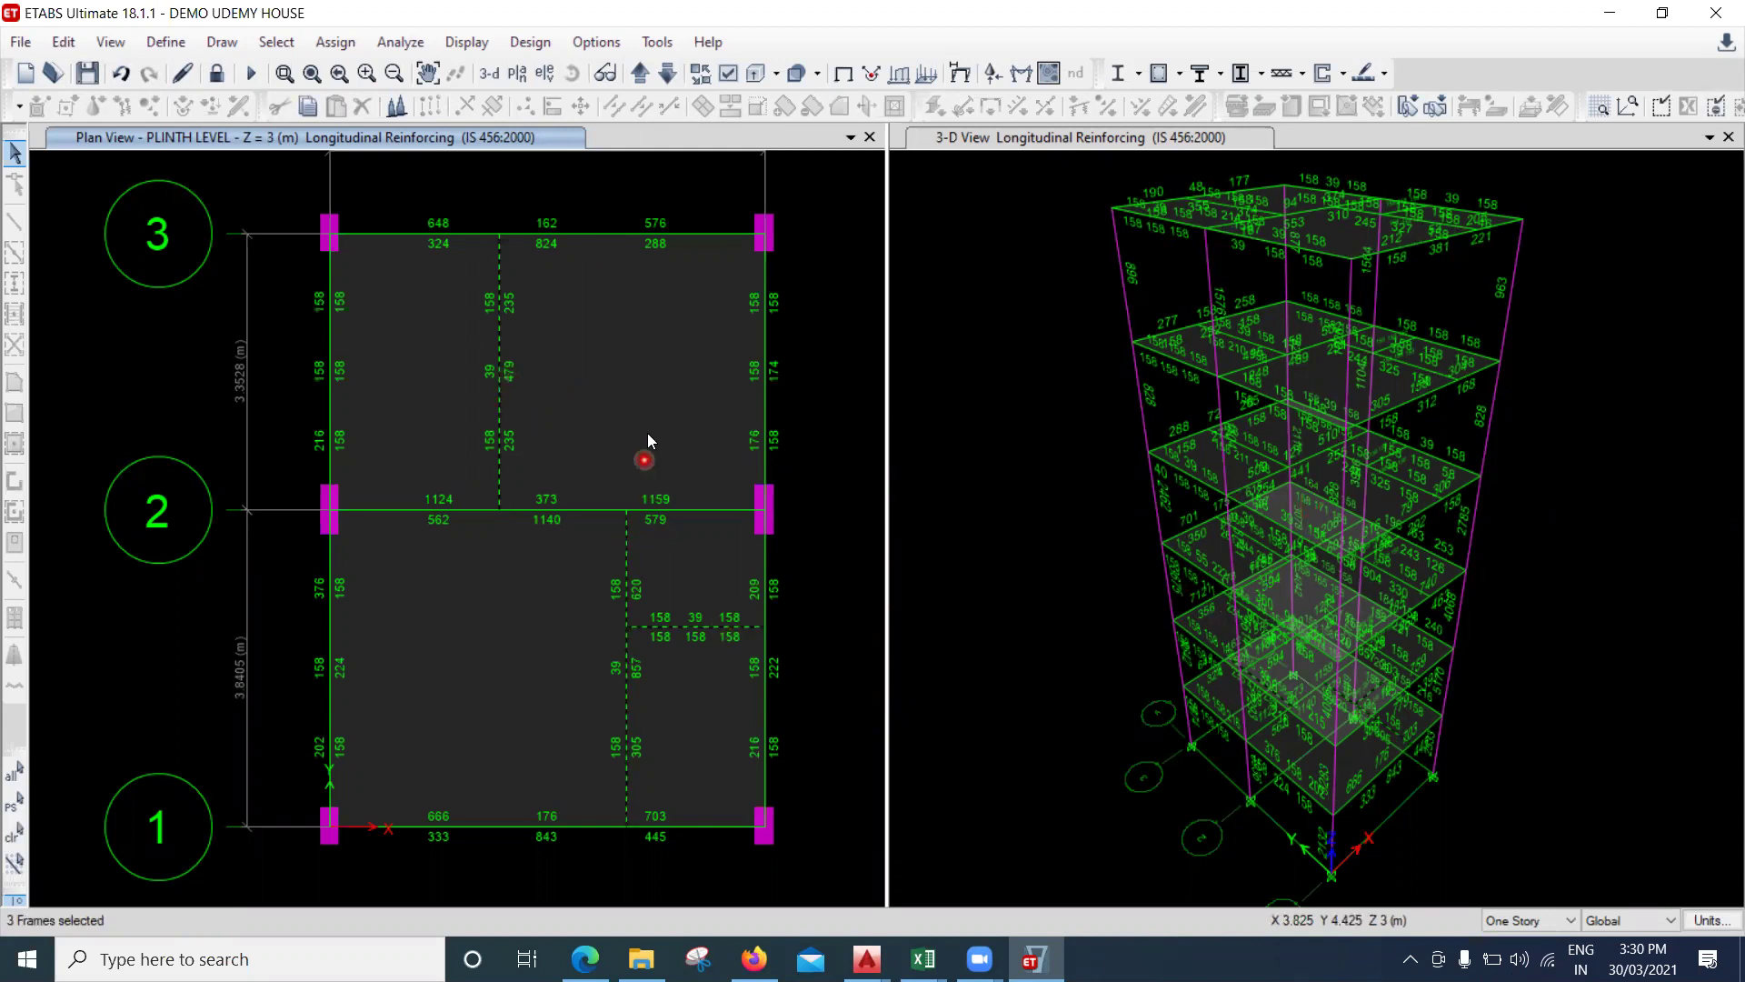
pyautogui.click(345, 43)
pyautogui.click(224, 76)
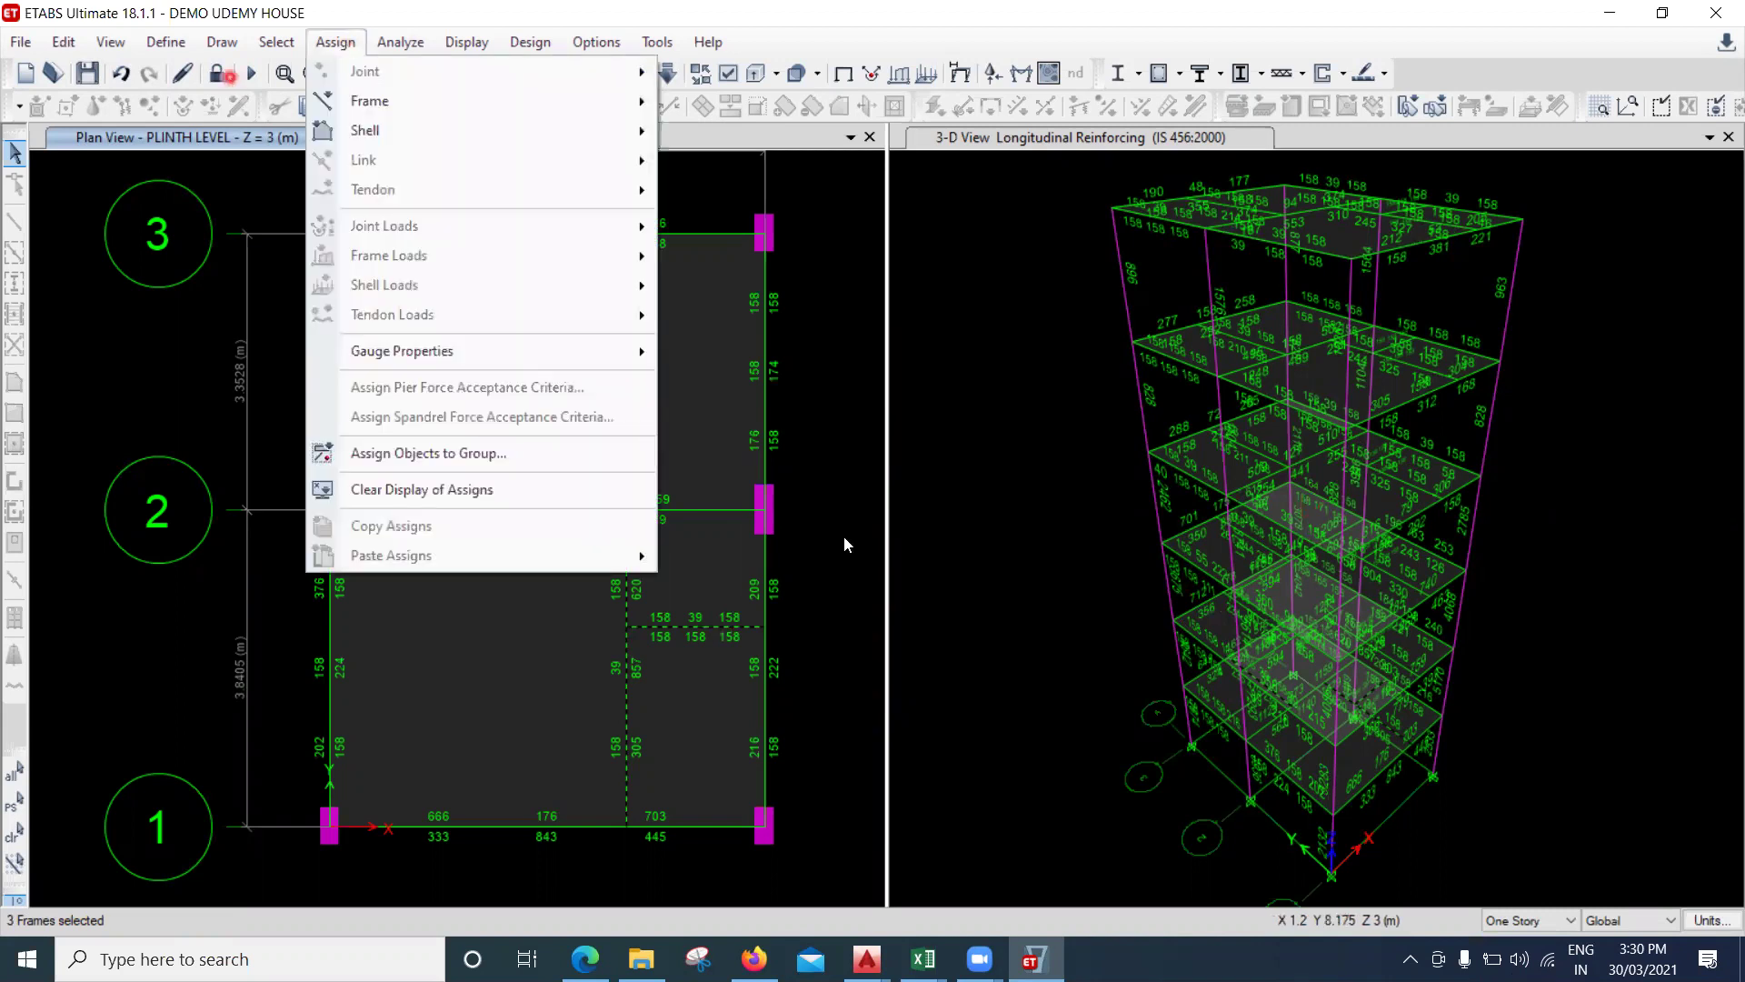
pyautogui.click(891, 571)
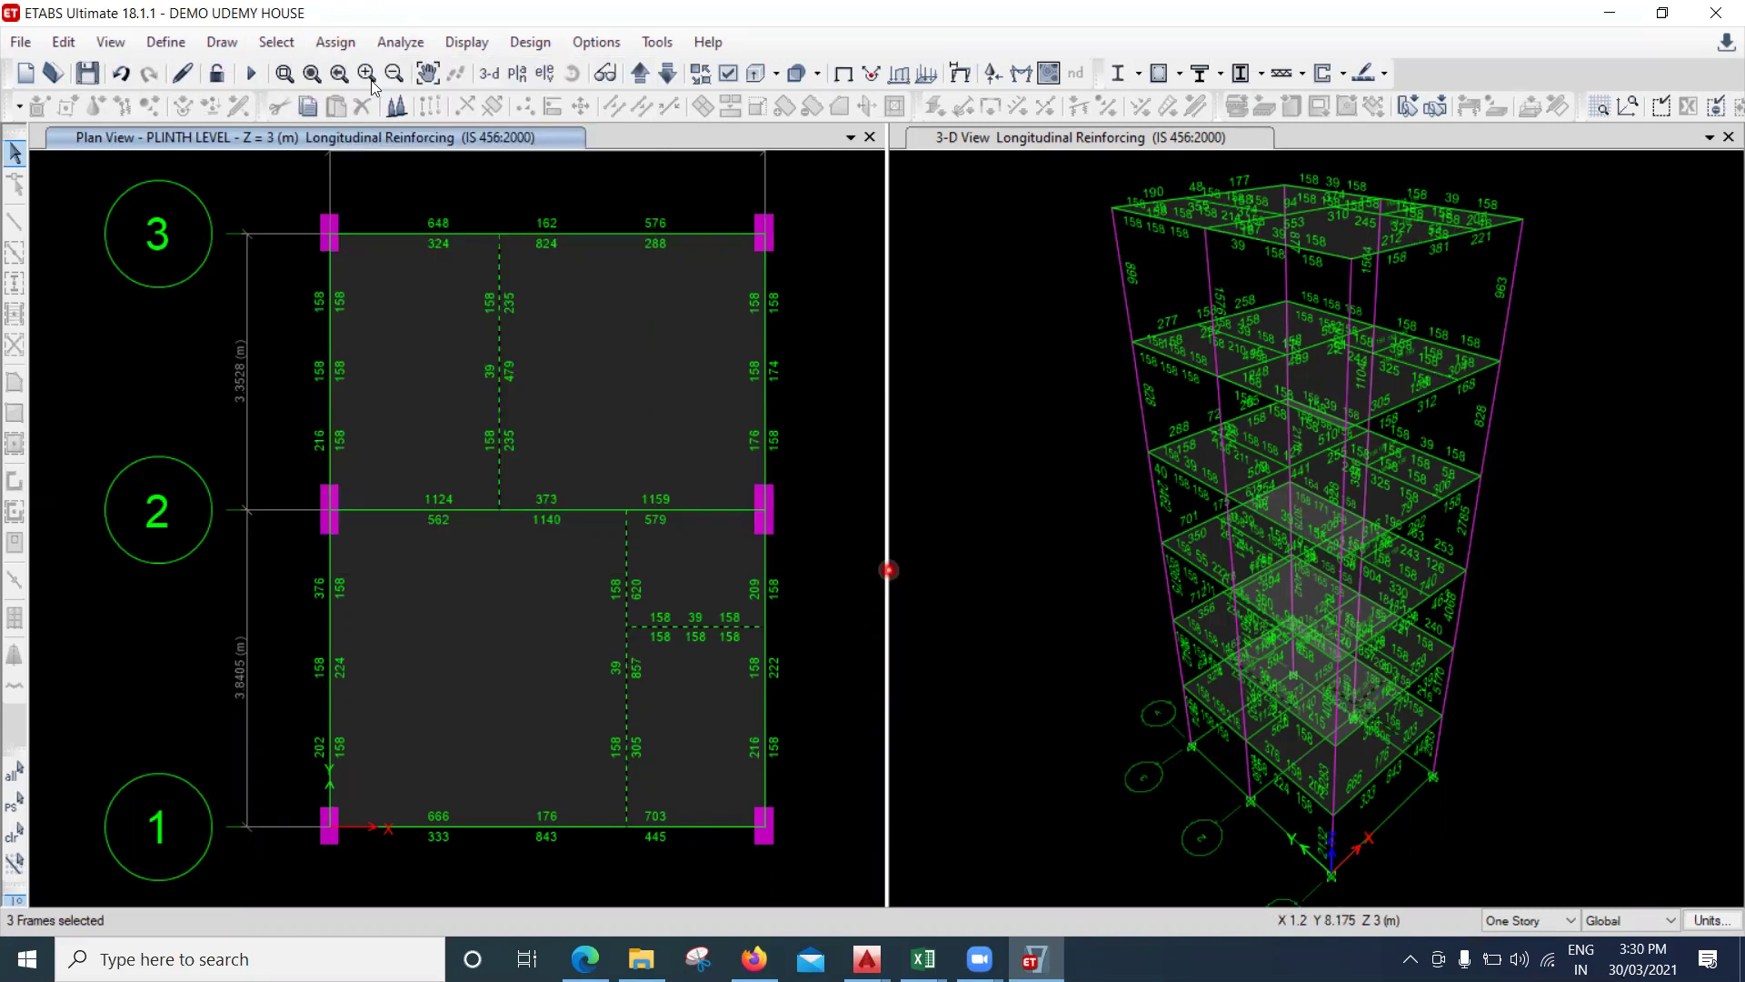
# Assign frame releases to the three selected plinth-level beams with the No Releases option, and close the assignment.
pyautogui.click(338, 43)
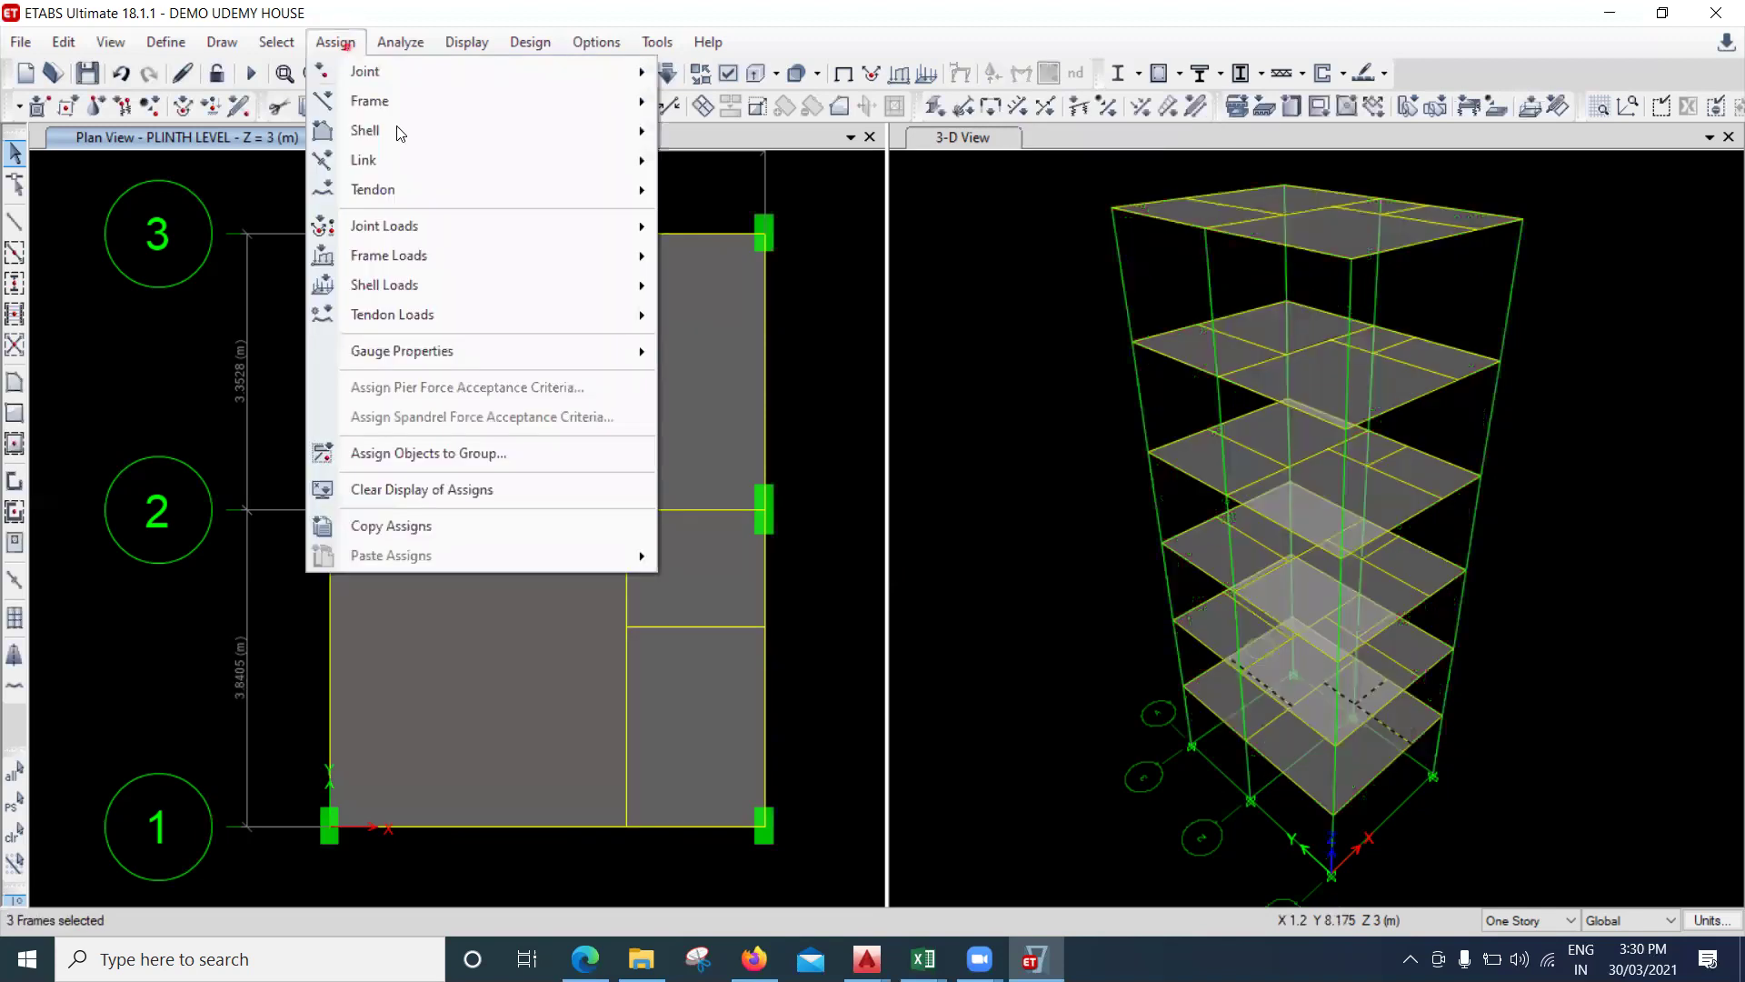
pyautogui.click(396, 126)
pyautogui.click(336, 42)
pyautogui.moveTo(651, 107)
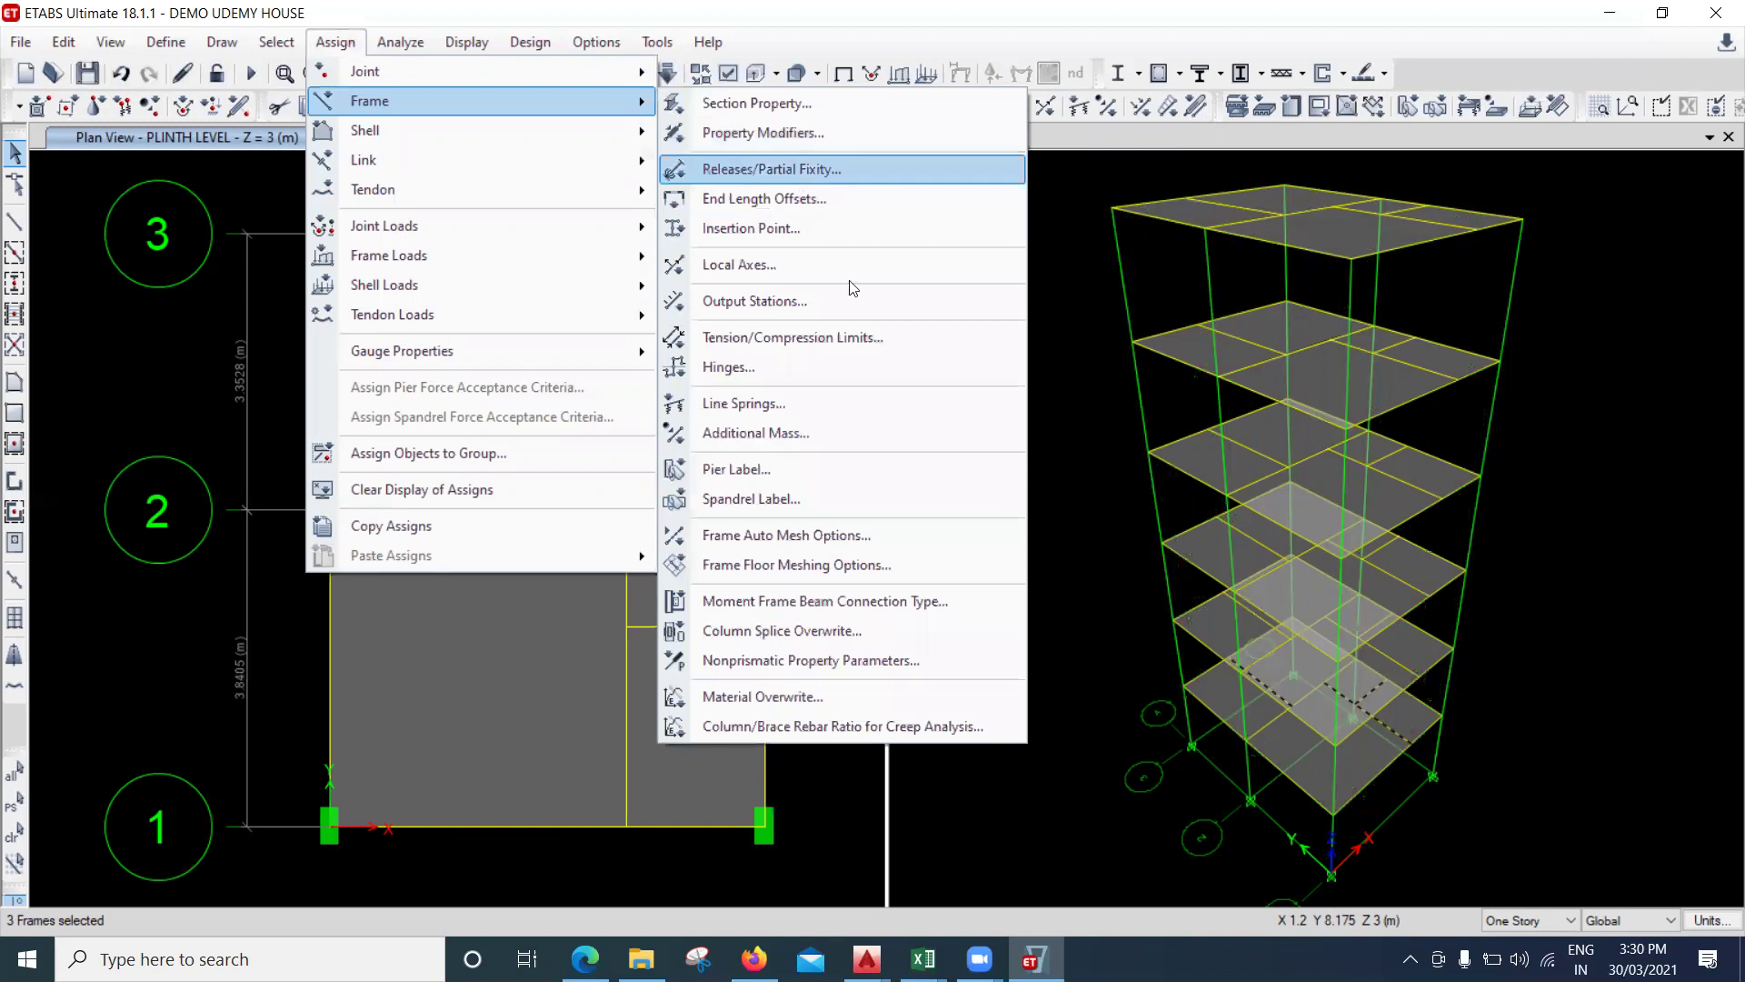
pyautogui.click(799, 172)
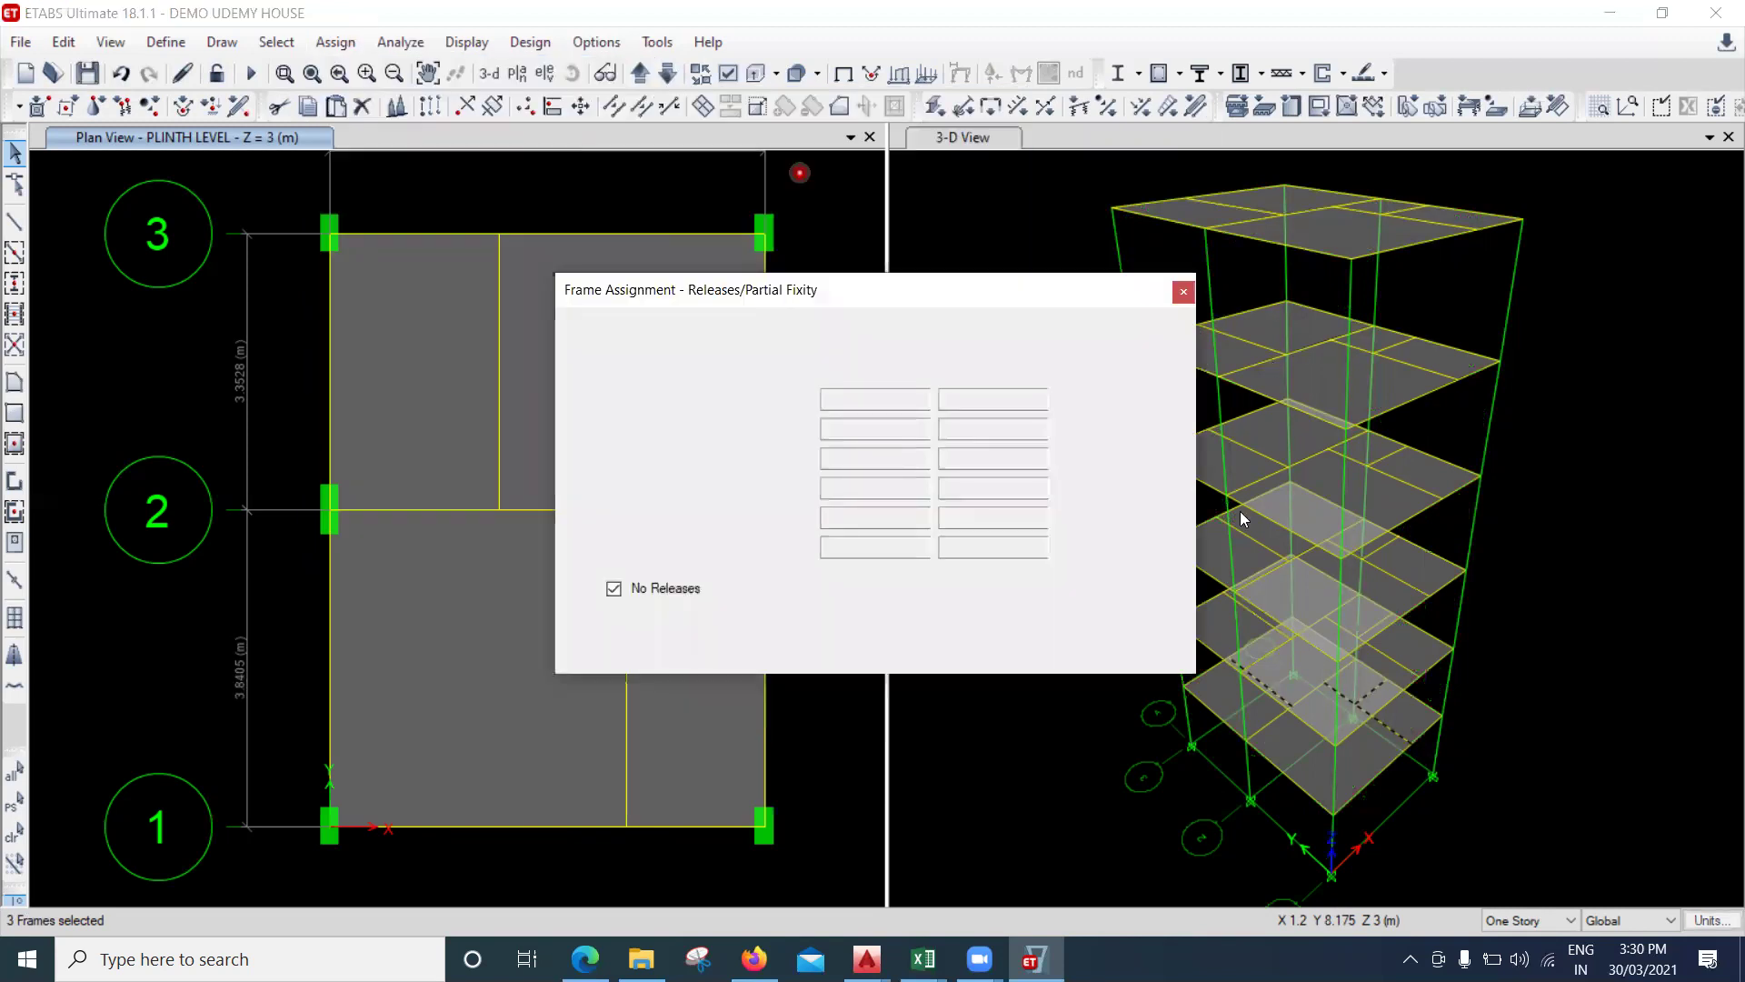
pyautogui.click(1263, 480)
pyautogui.click(514, 428)
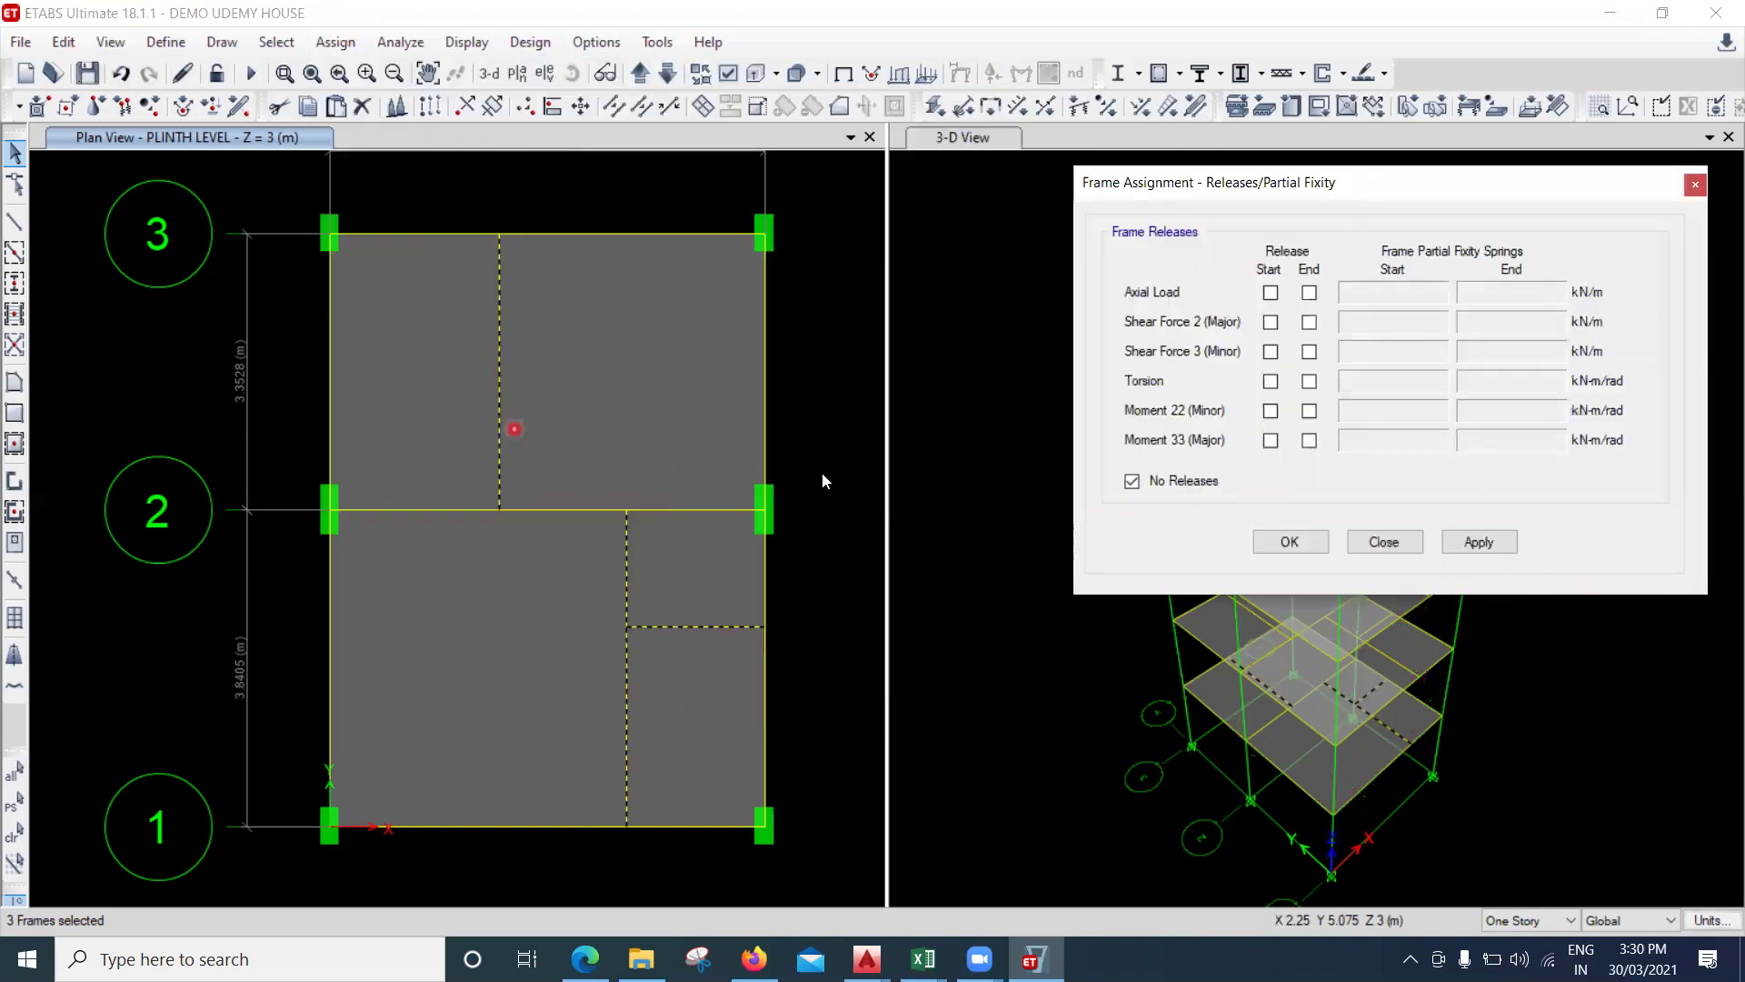
pyautogui.click(1467, 542)
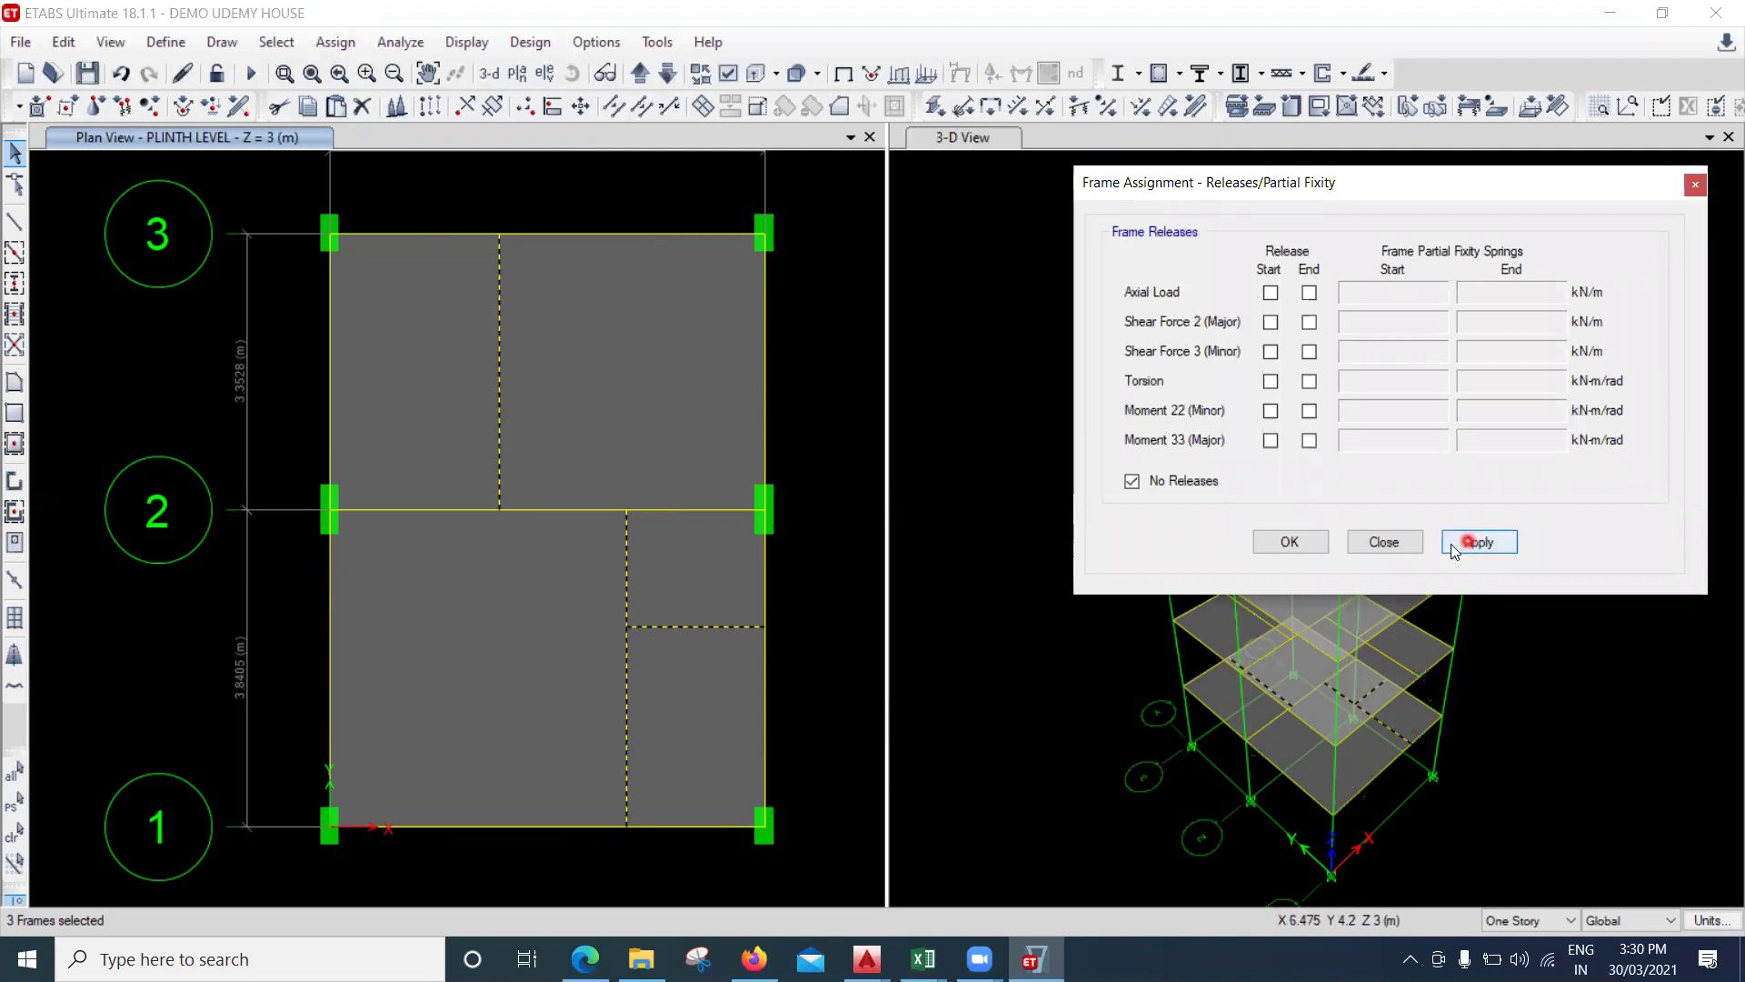
pyautogui.click(827, 363)
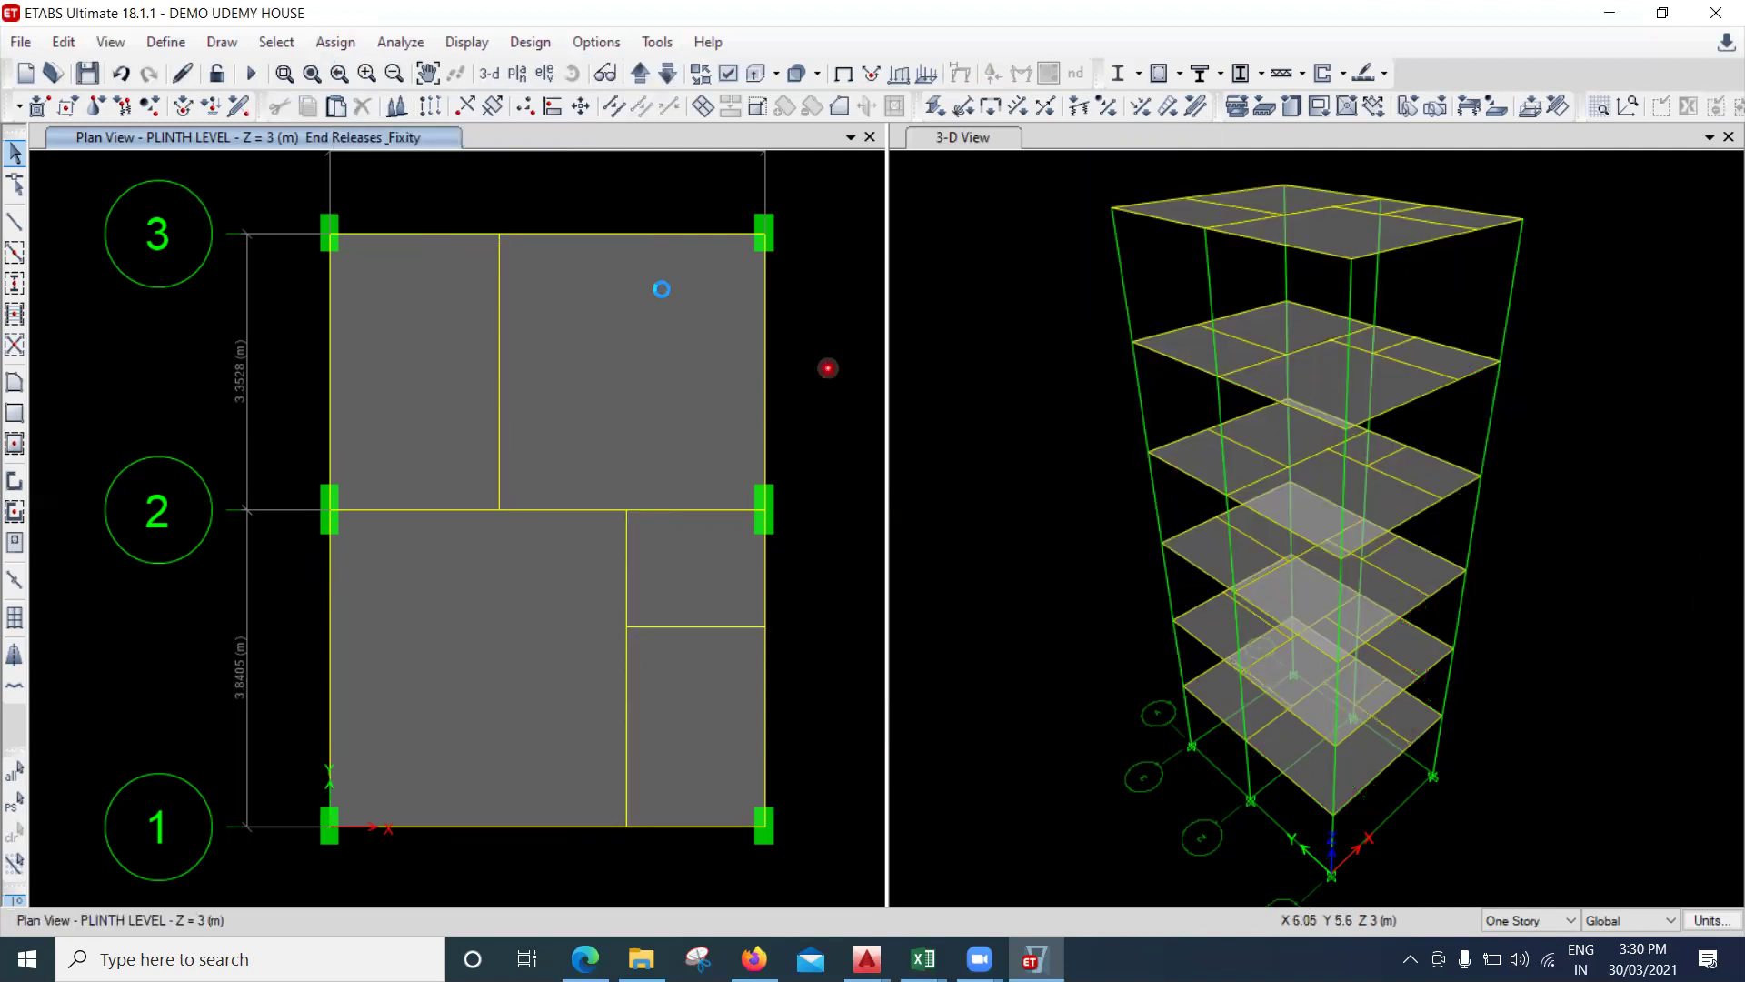
# Turn on the display of frame end releases in the plinth-level plan view.
pyautogui.click(574, 203)
pyautogui.click(729, 77)
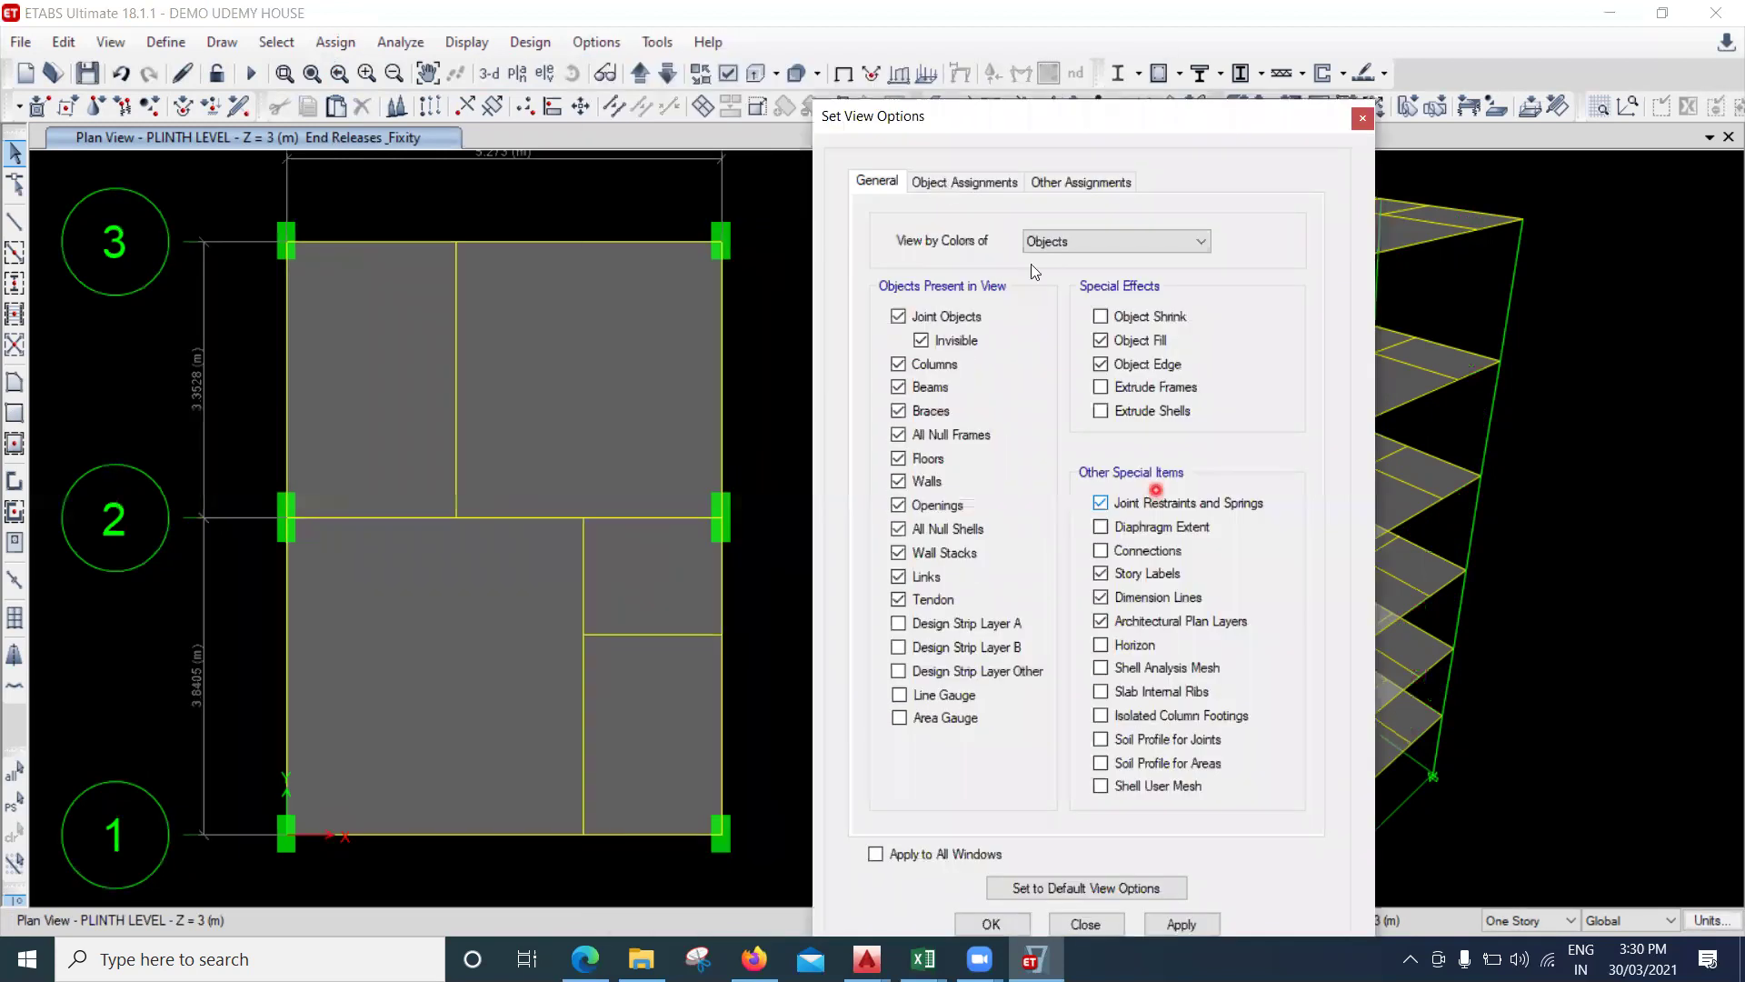
pyautogui.click(922, 186)
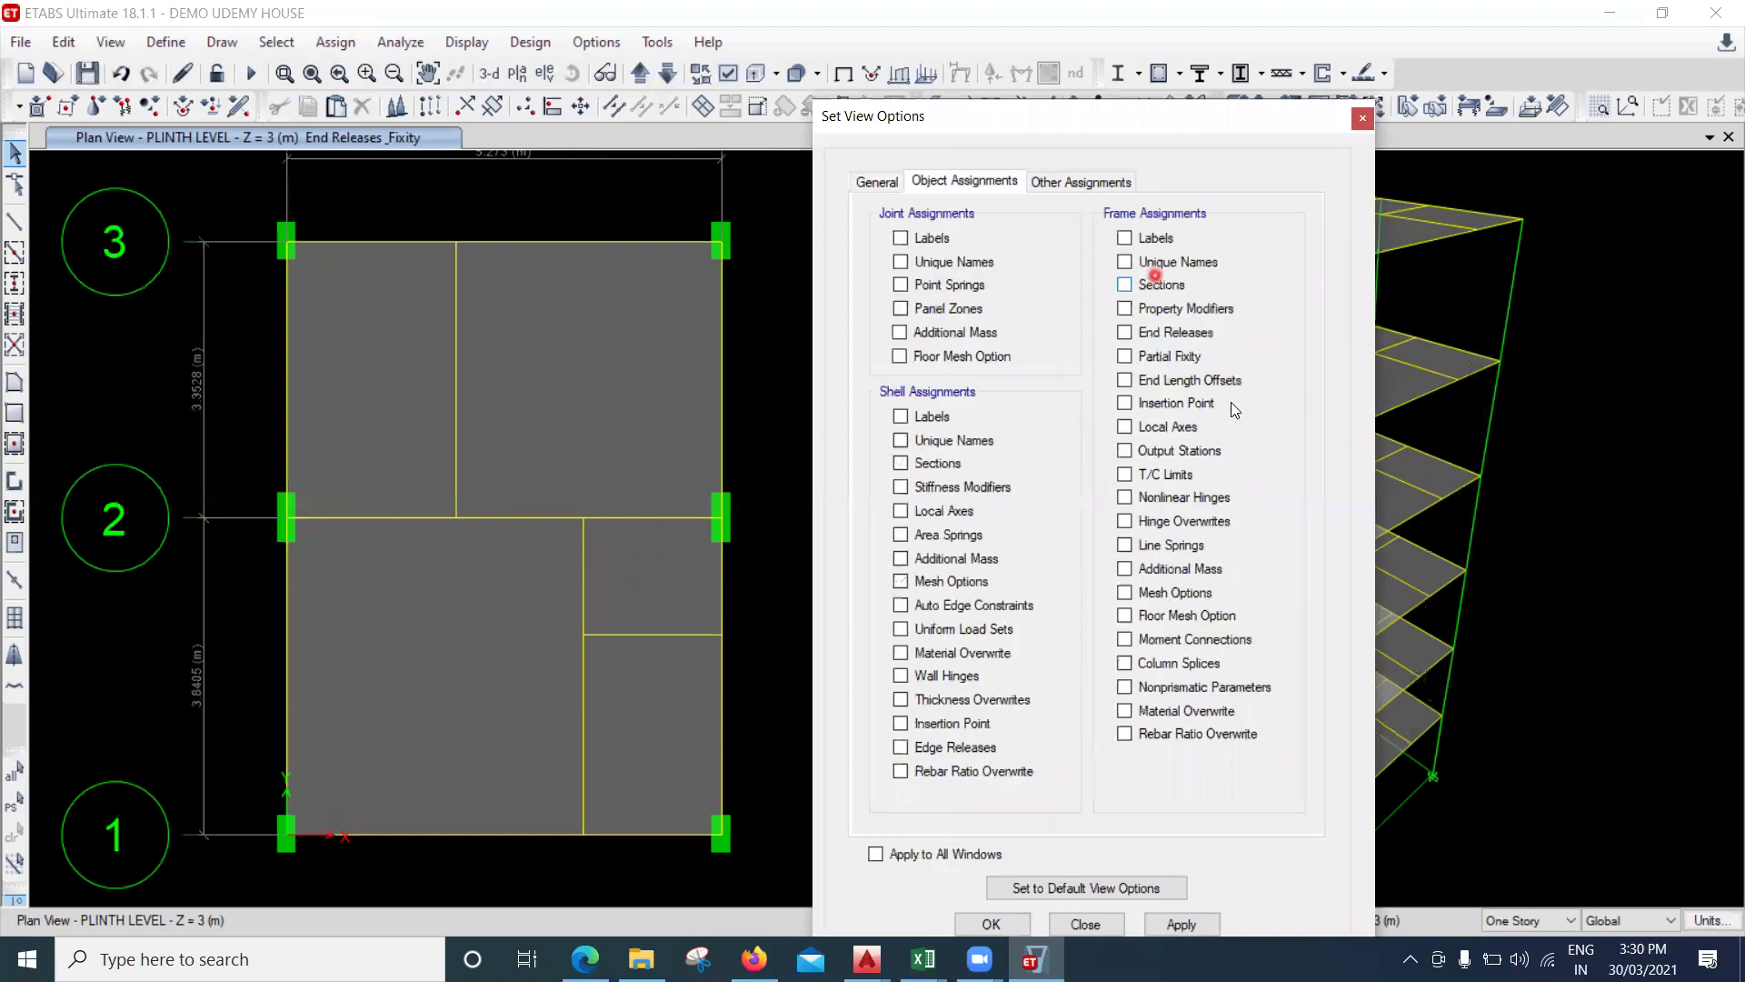
pyautogui.click(1158, 333)
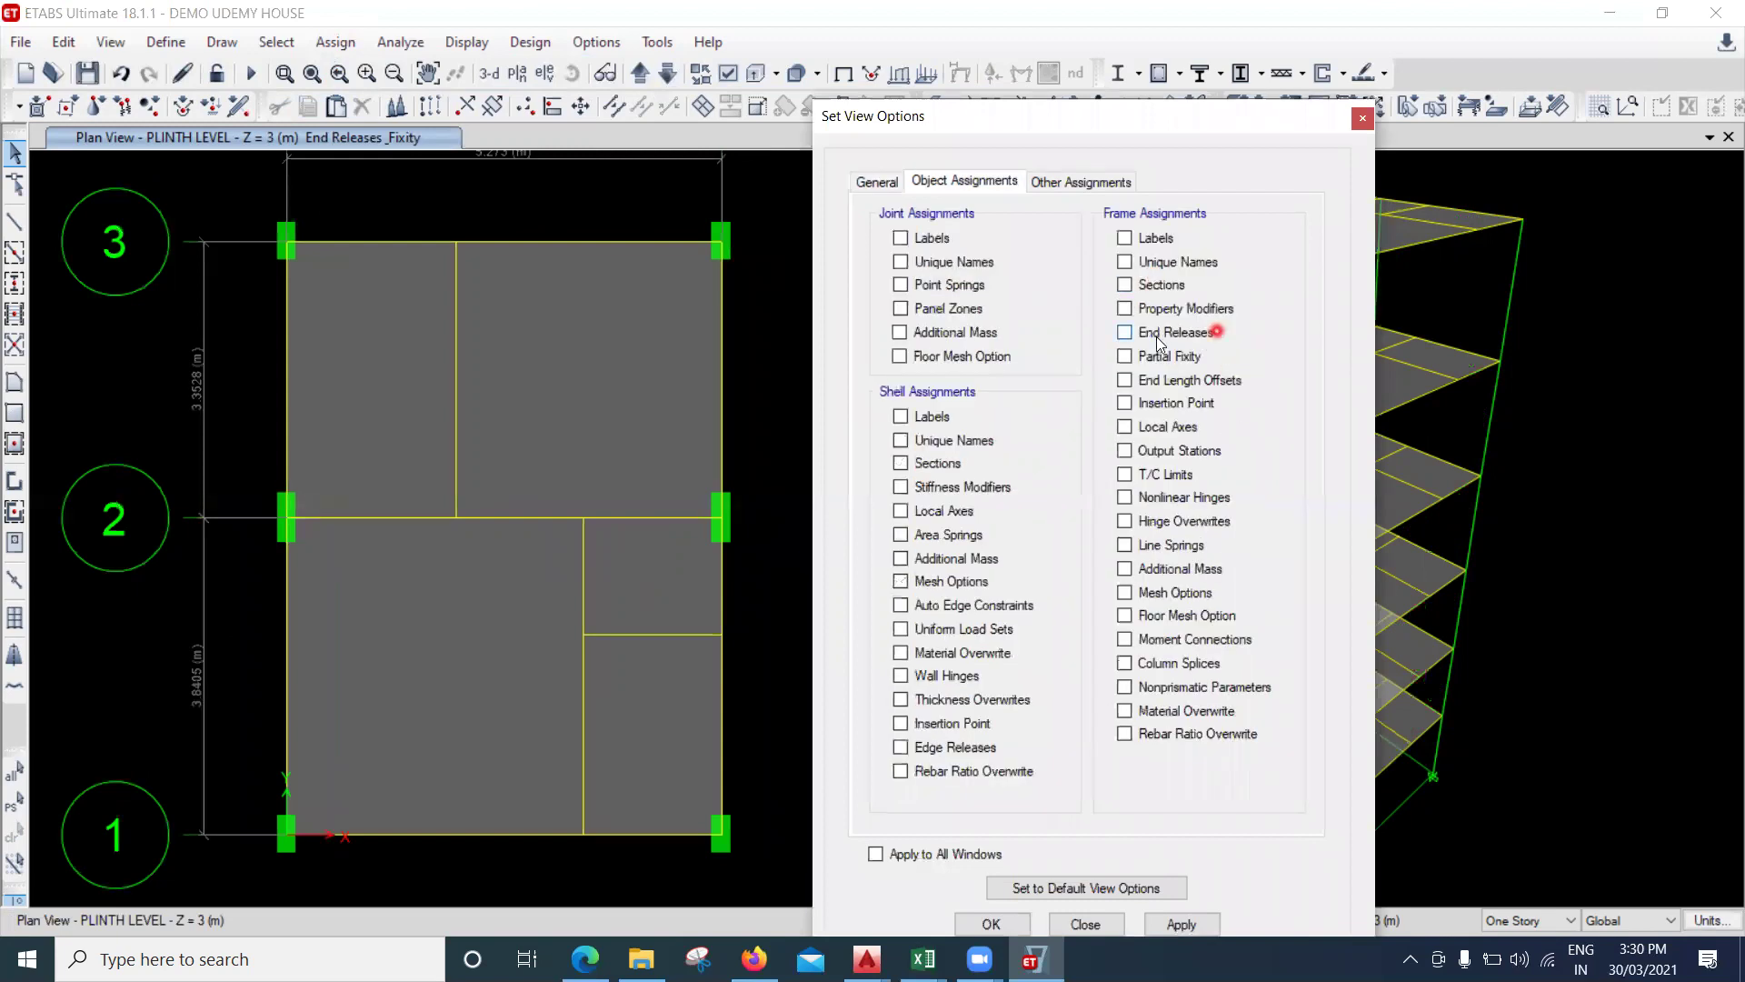
pyautogui.click(1182, 924)
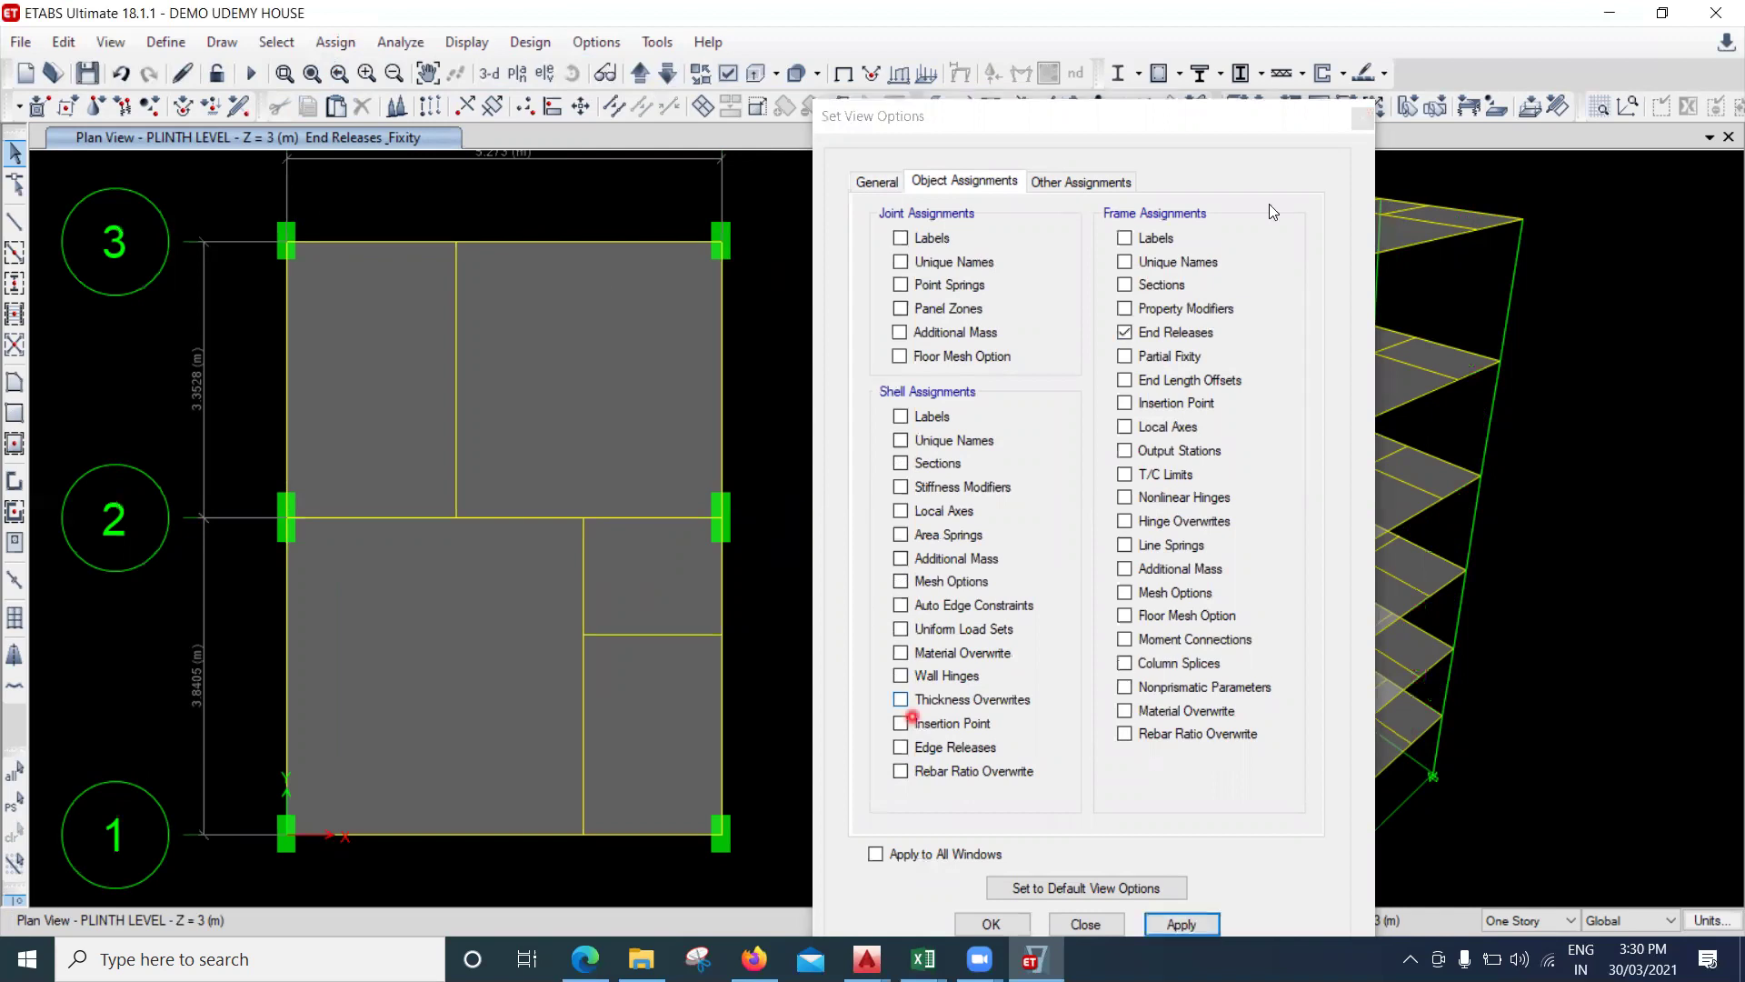
pyautogui.click(1367, 117)
# Rerun the analysis after the beam release assignment.
pyautogui.click(284, 74)
pyautogui.click(252, 75)
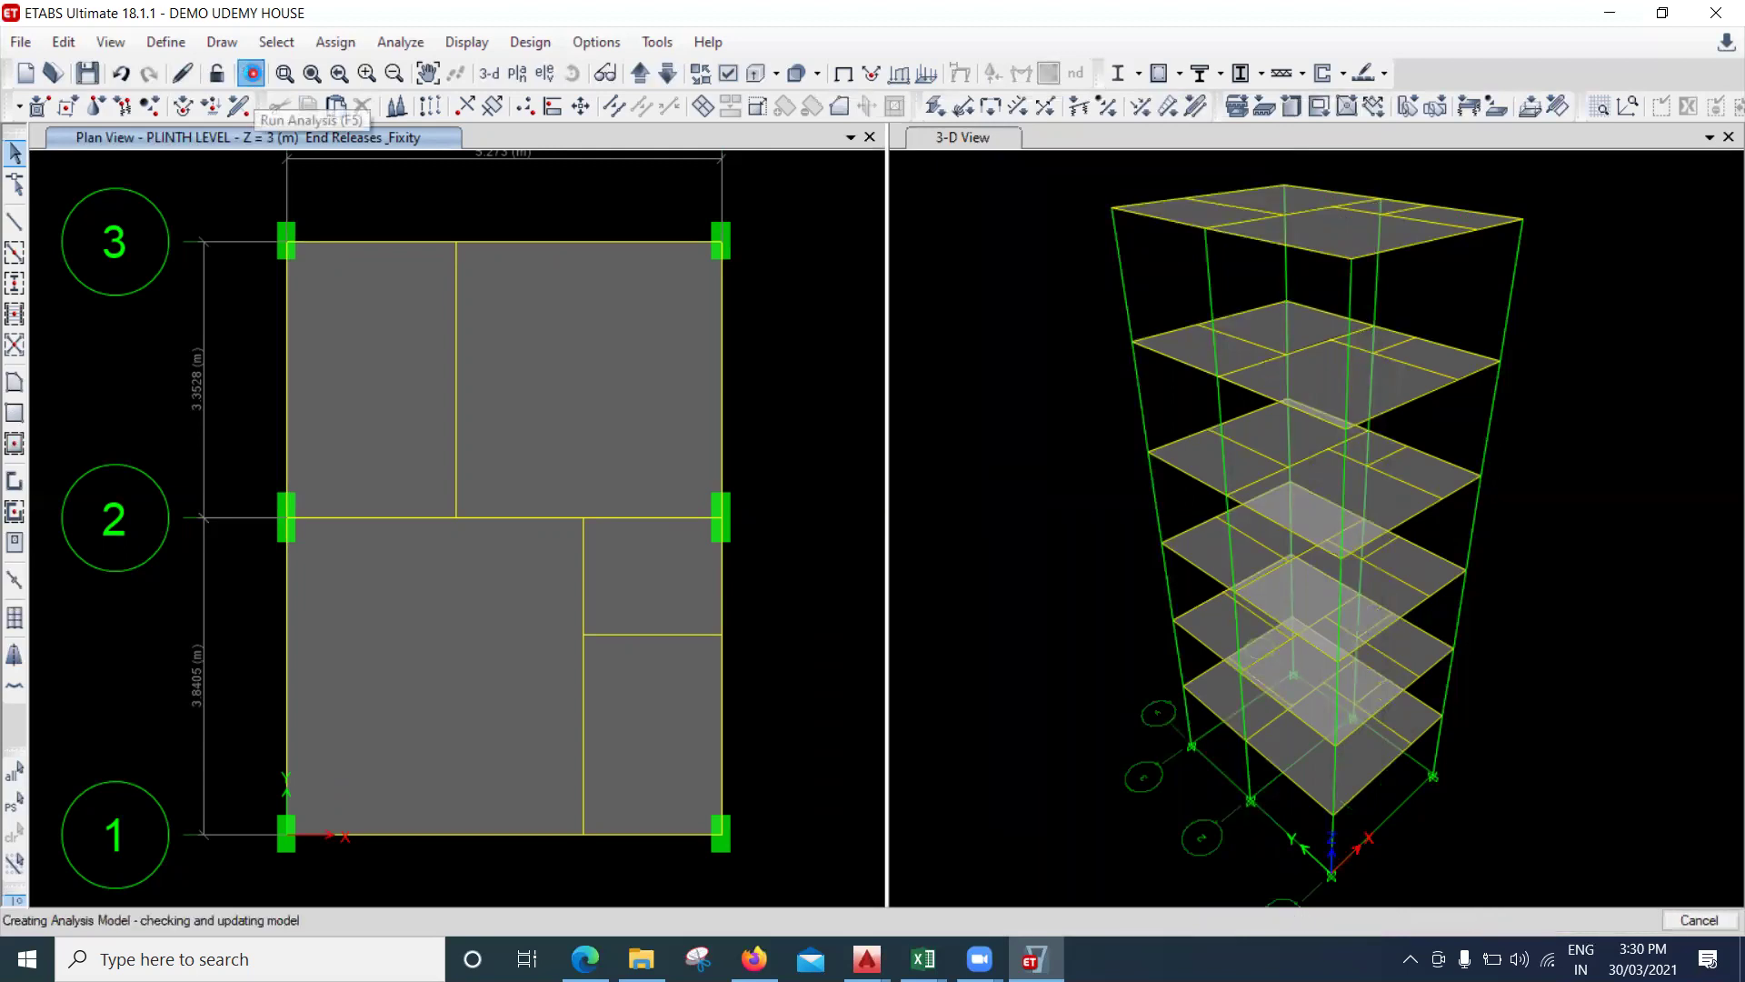
pyautogui.click(474, 291)
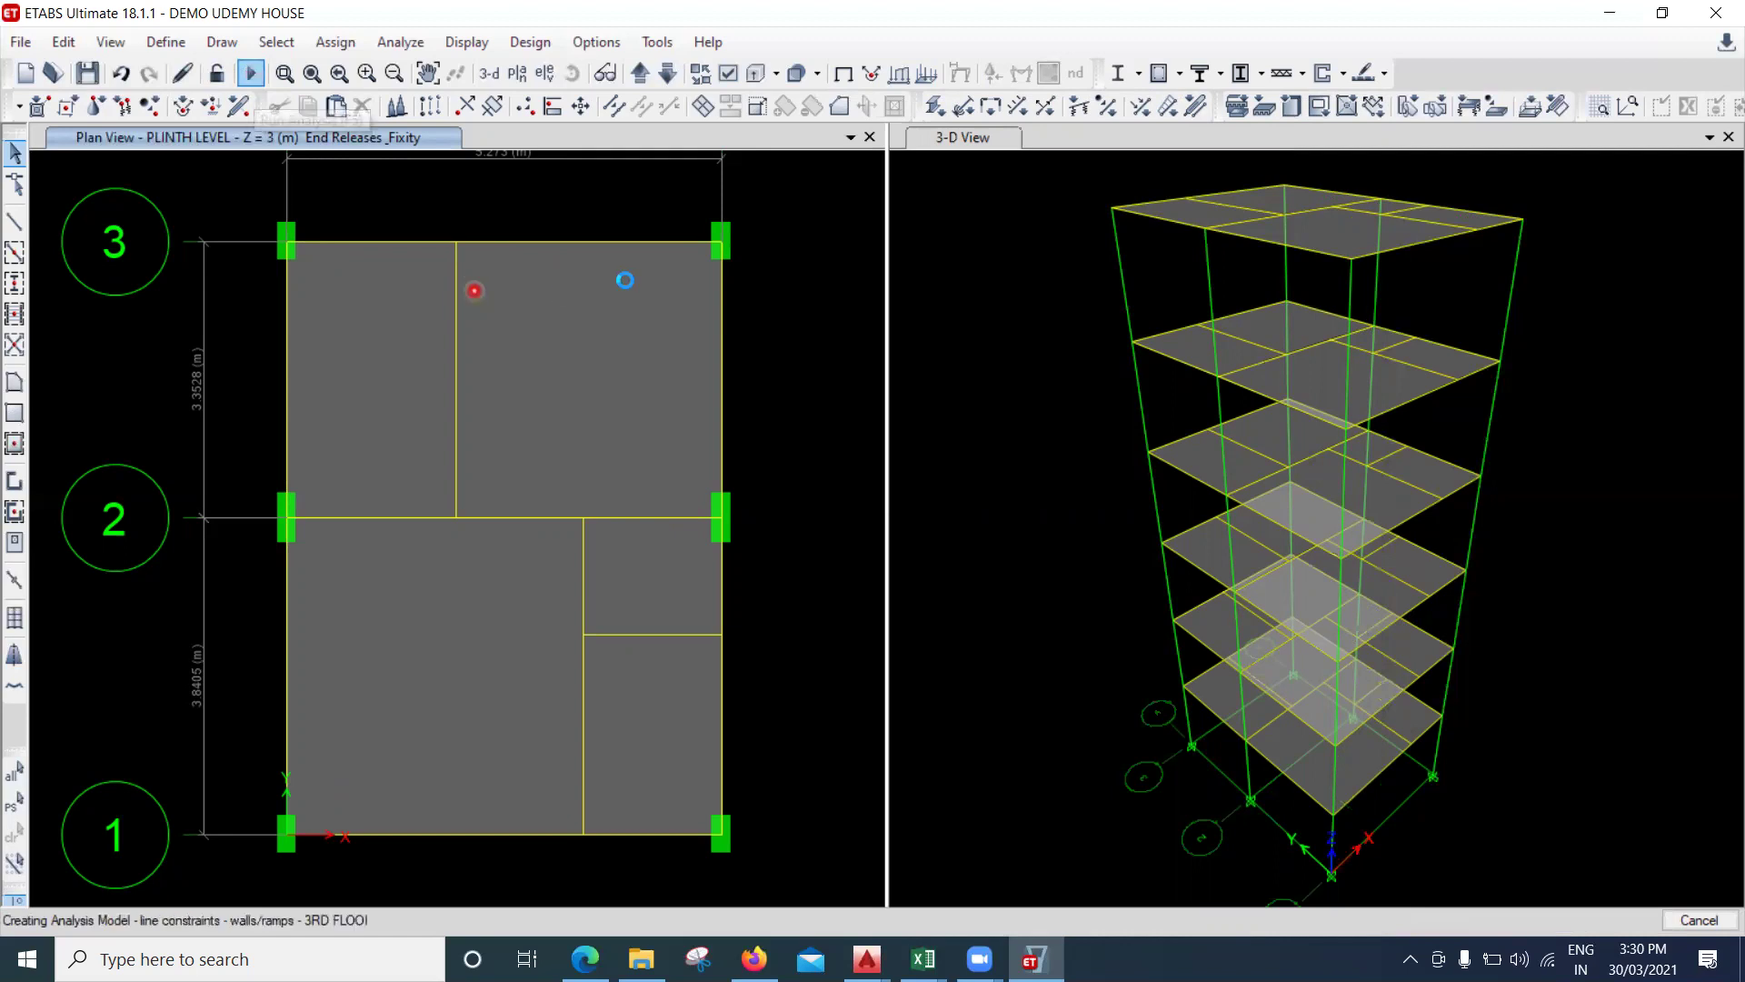
pyautogui.click(664, 274)
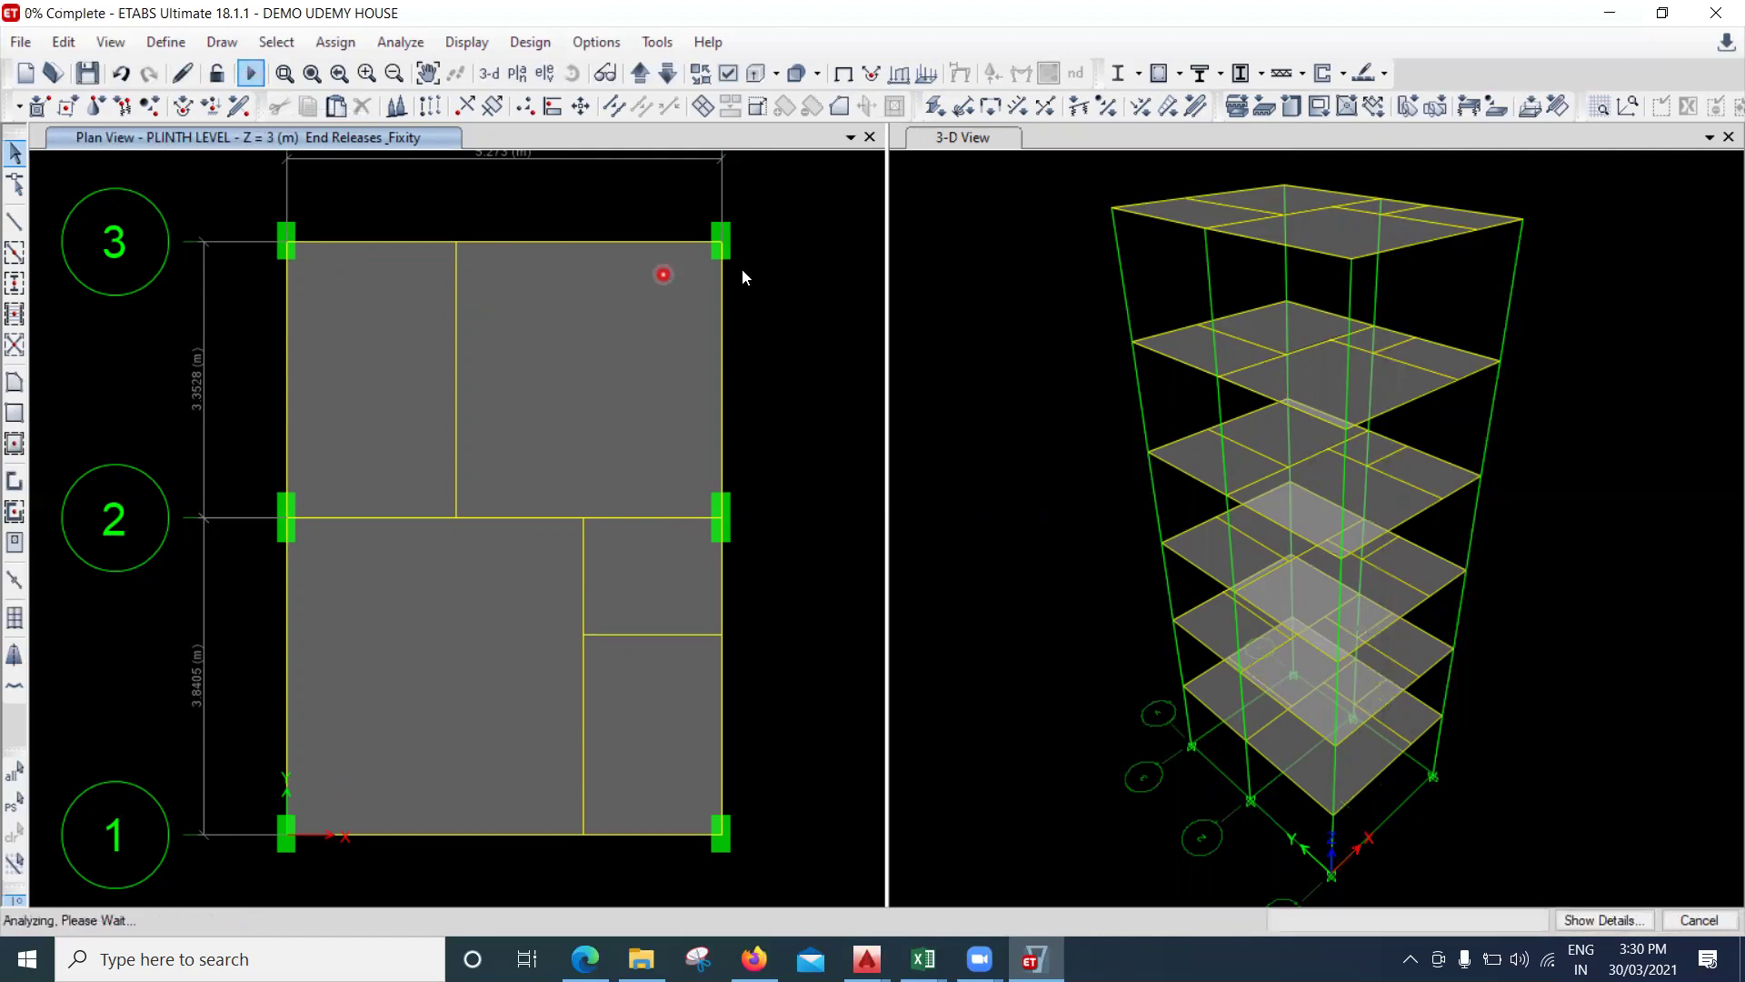
pyautogui.click(742, 269)
pyautogui.click(778, 280)
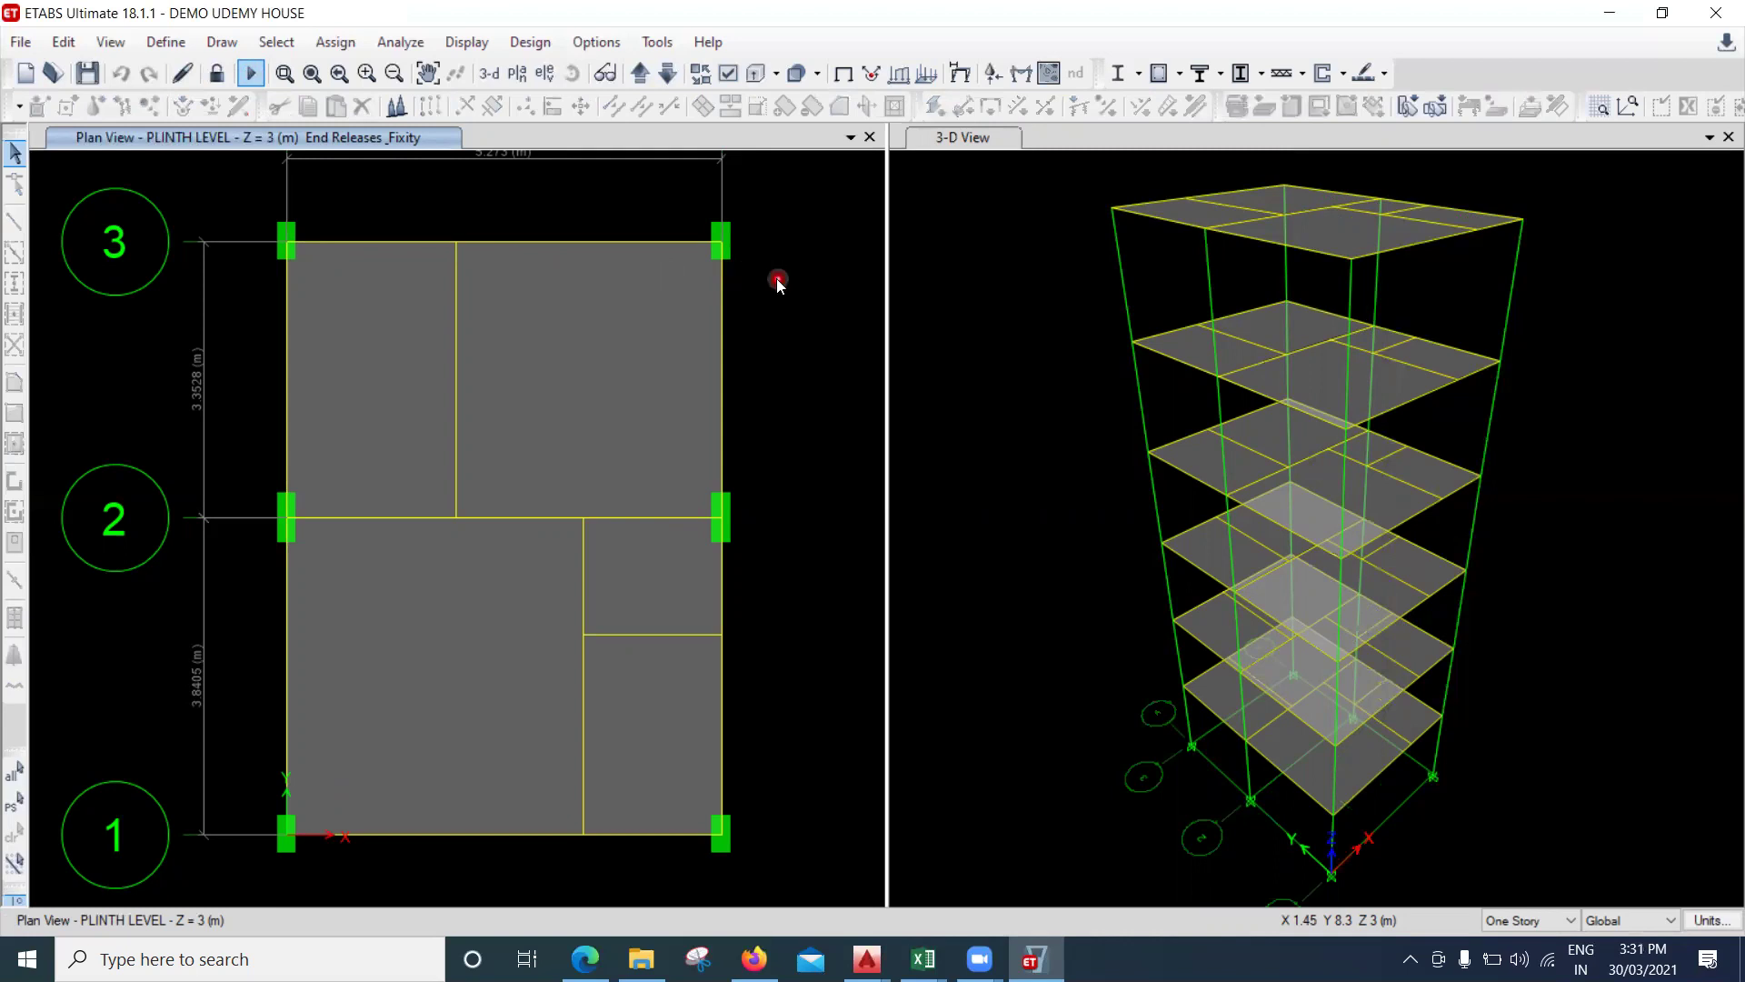
# Start the concrete frame design check with the plinth-level plan view active.
pyautogui.click(482, 43)
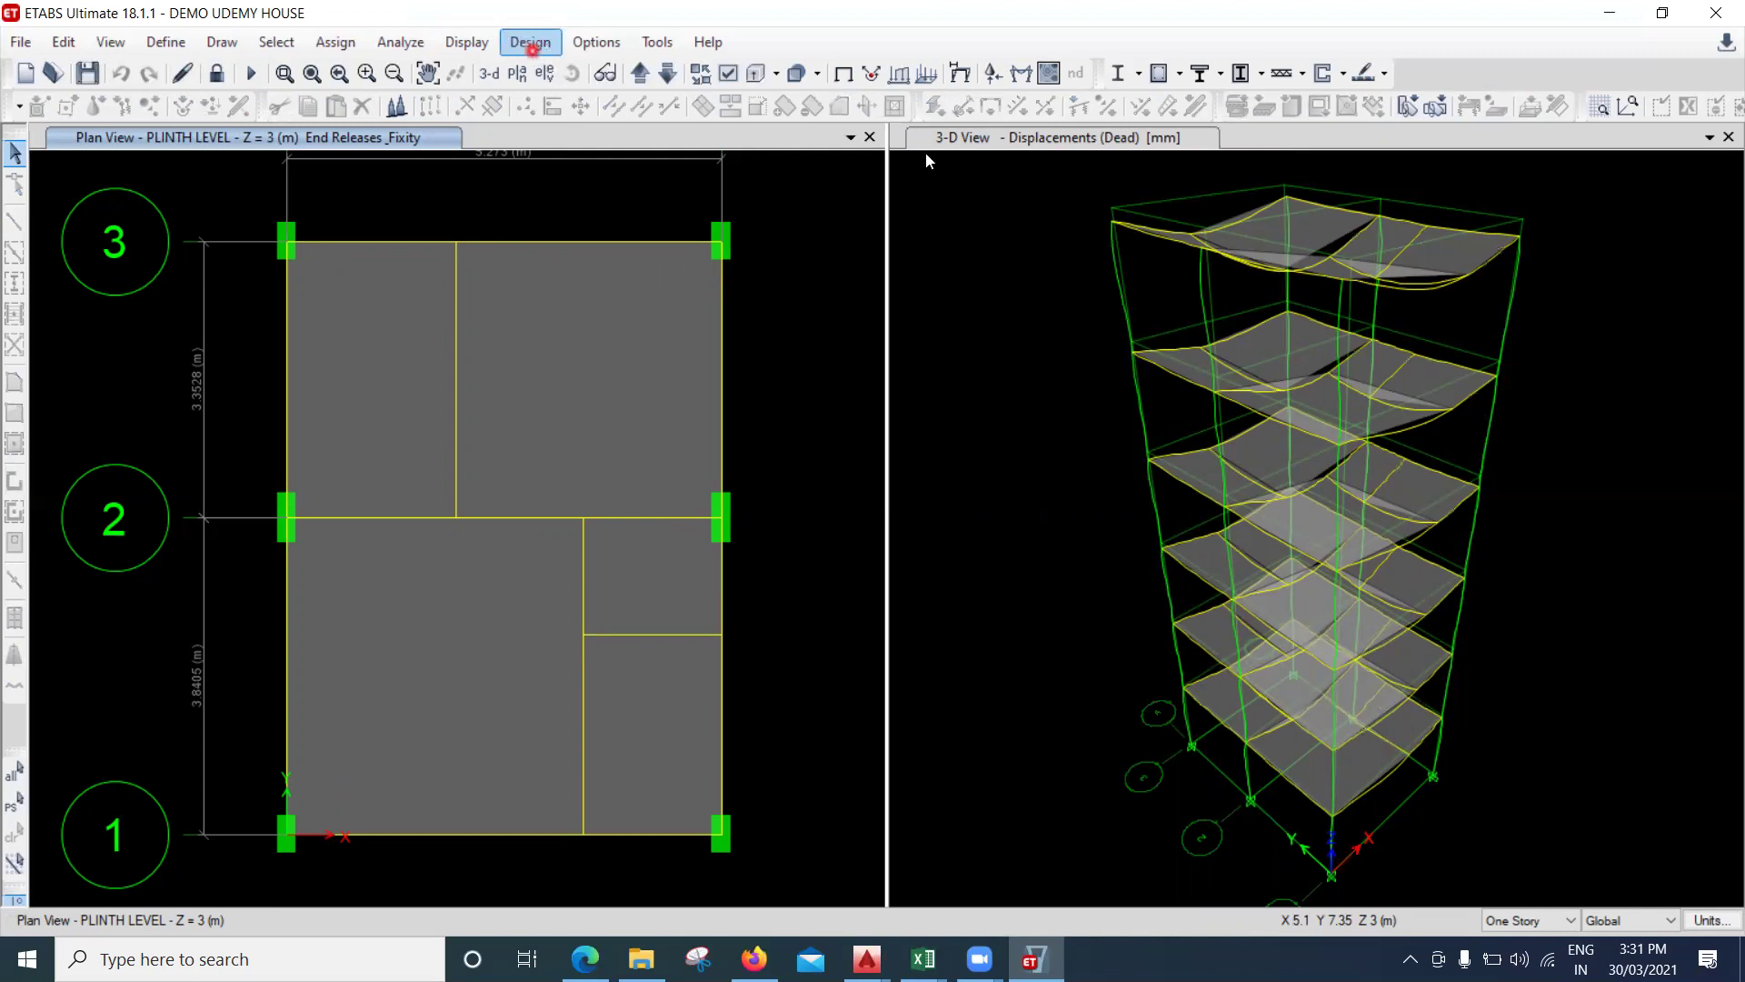
pyautogui.click(530, 42)
pyautogui.moveTo(636, 101)
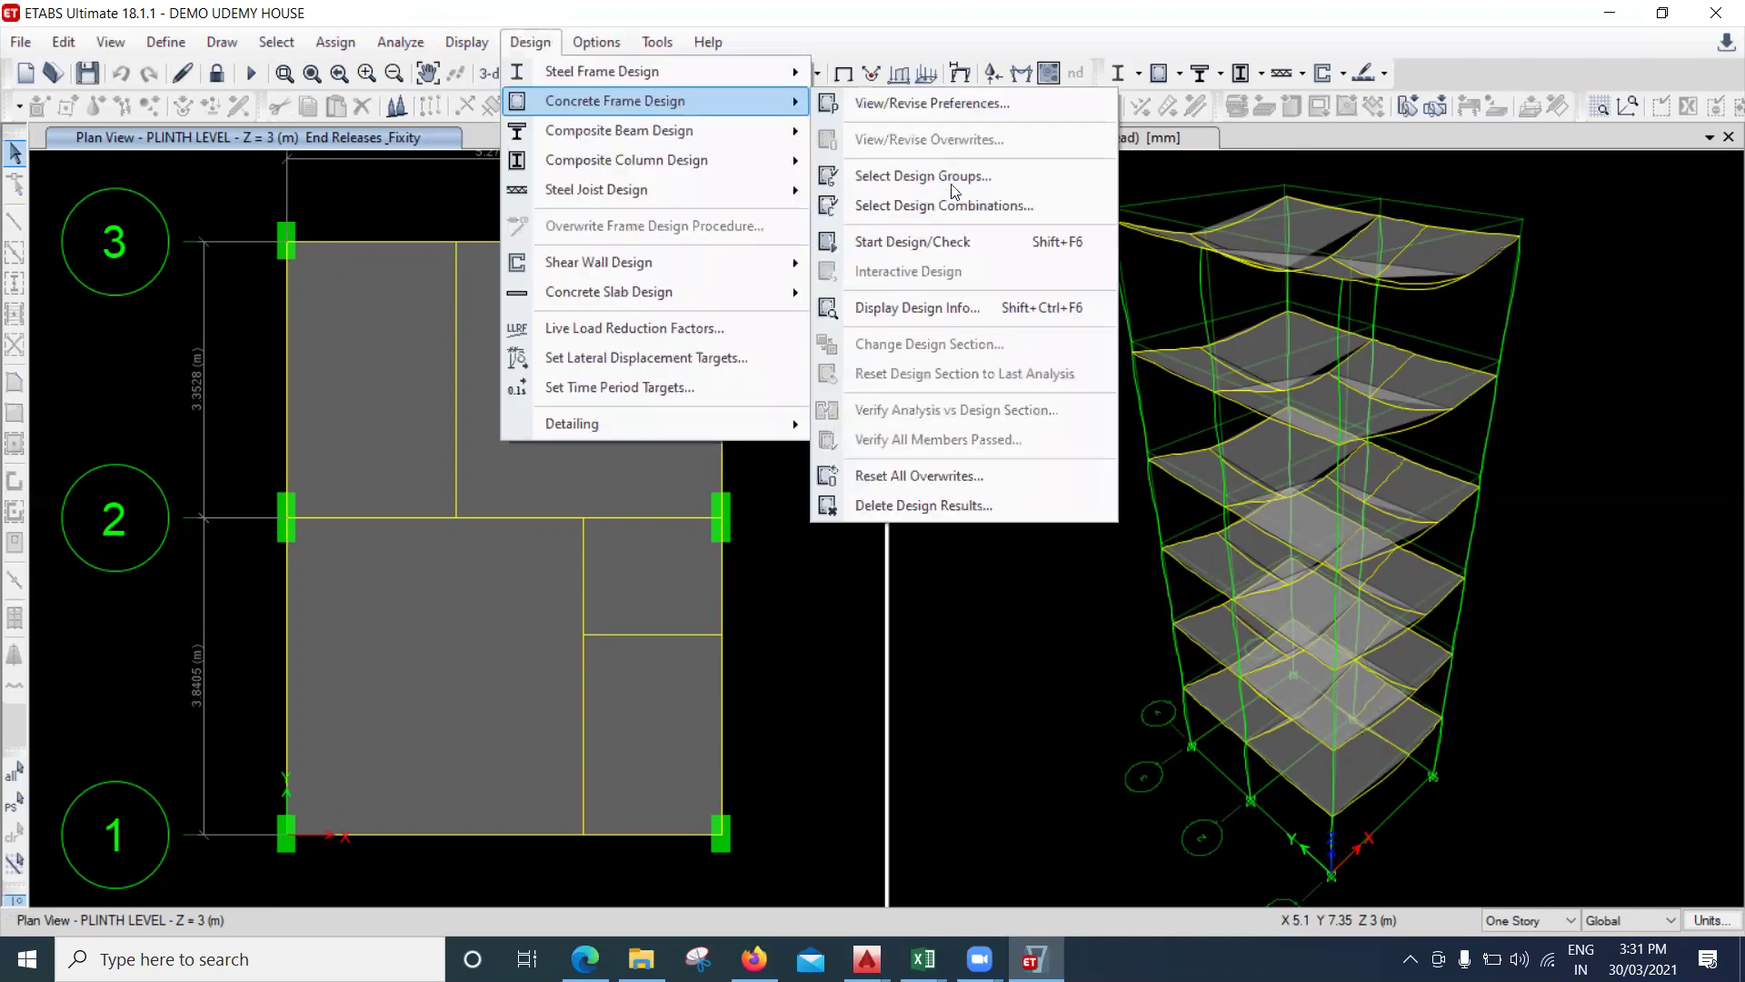
pyautogui.click(810, 249)
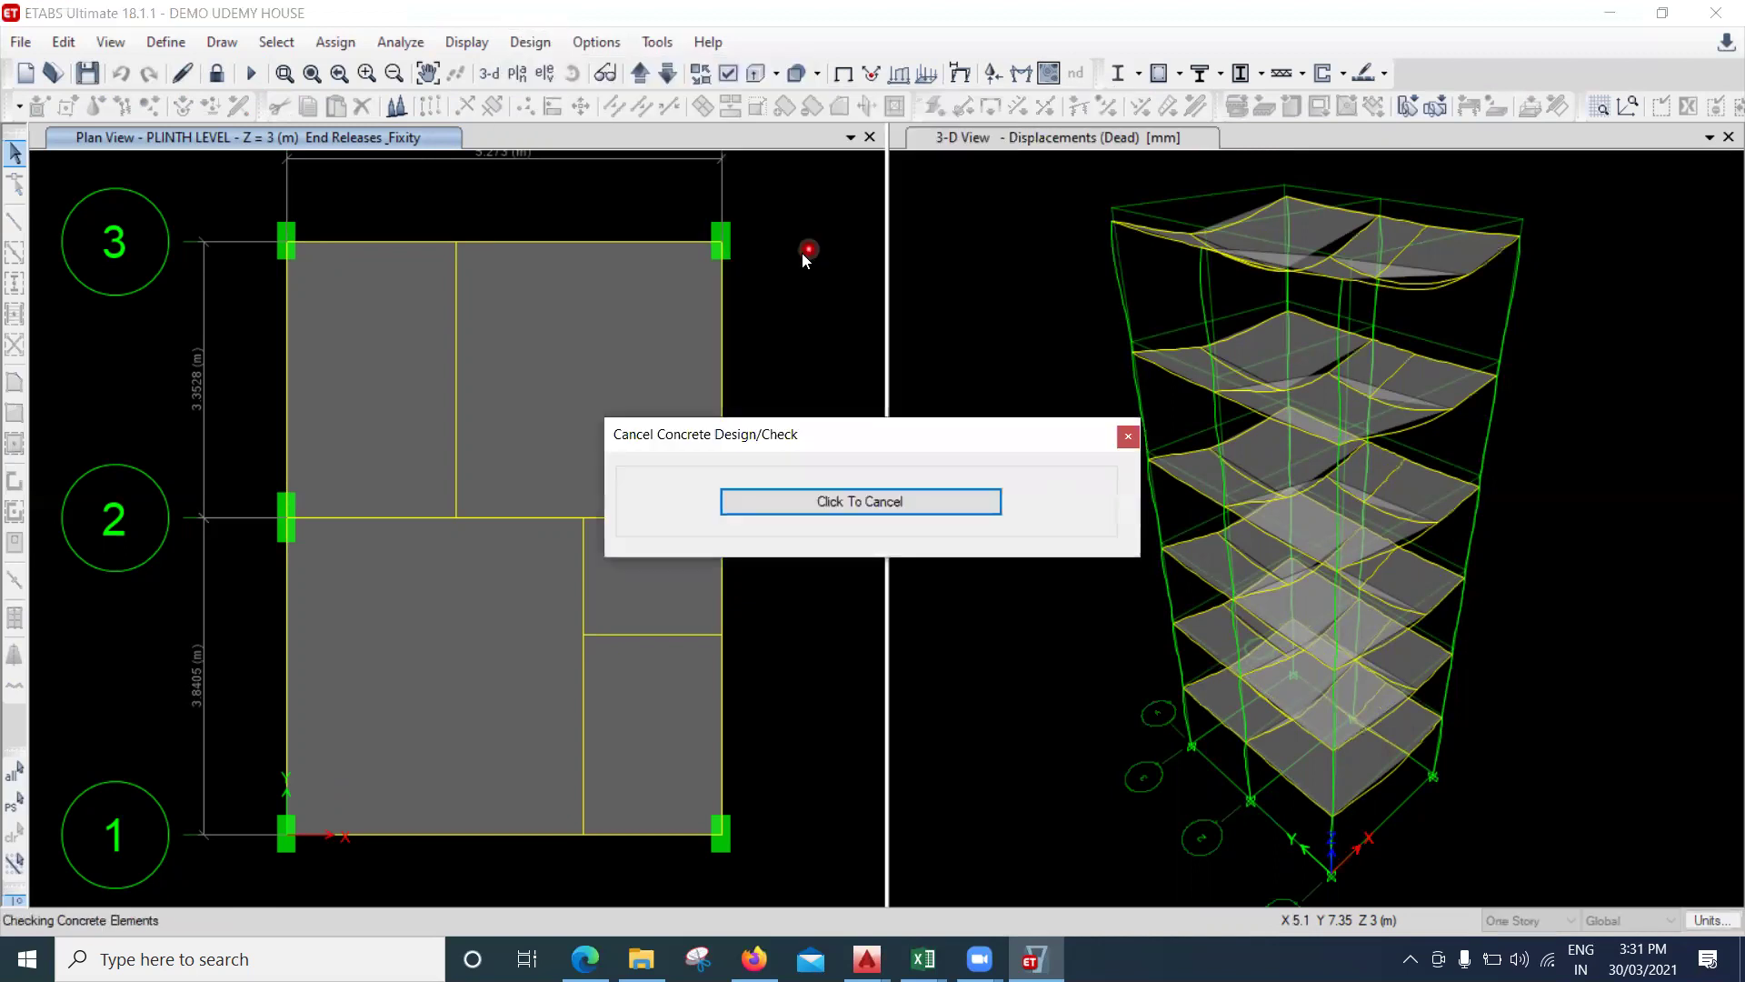
# Examine the longitudinal reinforcement results from plinth level up through the upper stories, and return to the plinth-level plan.
pyautogui.click(580, 526)
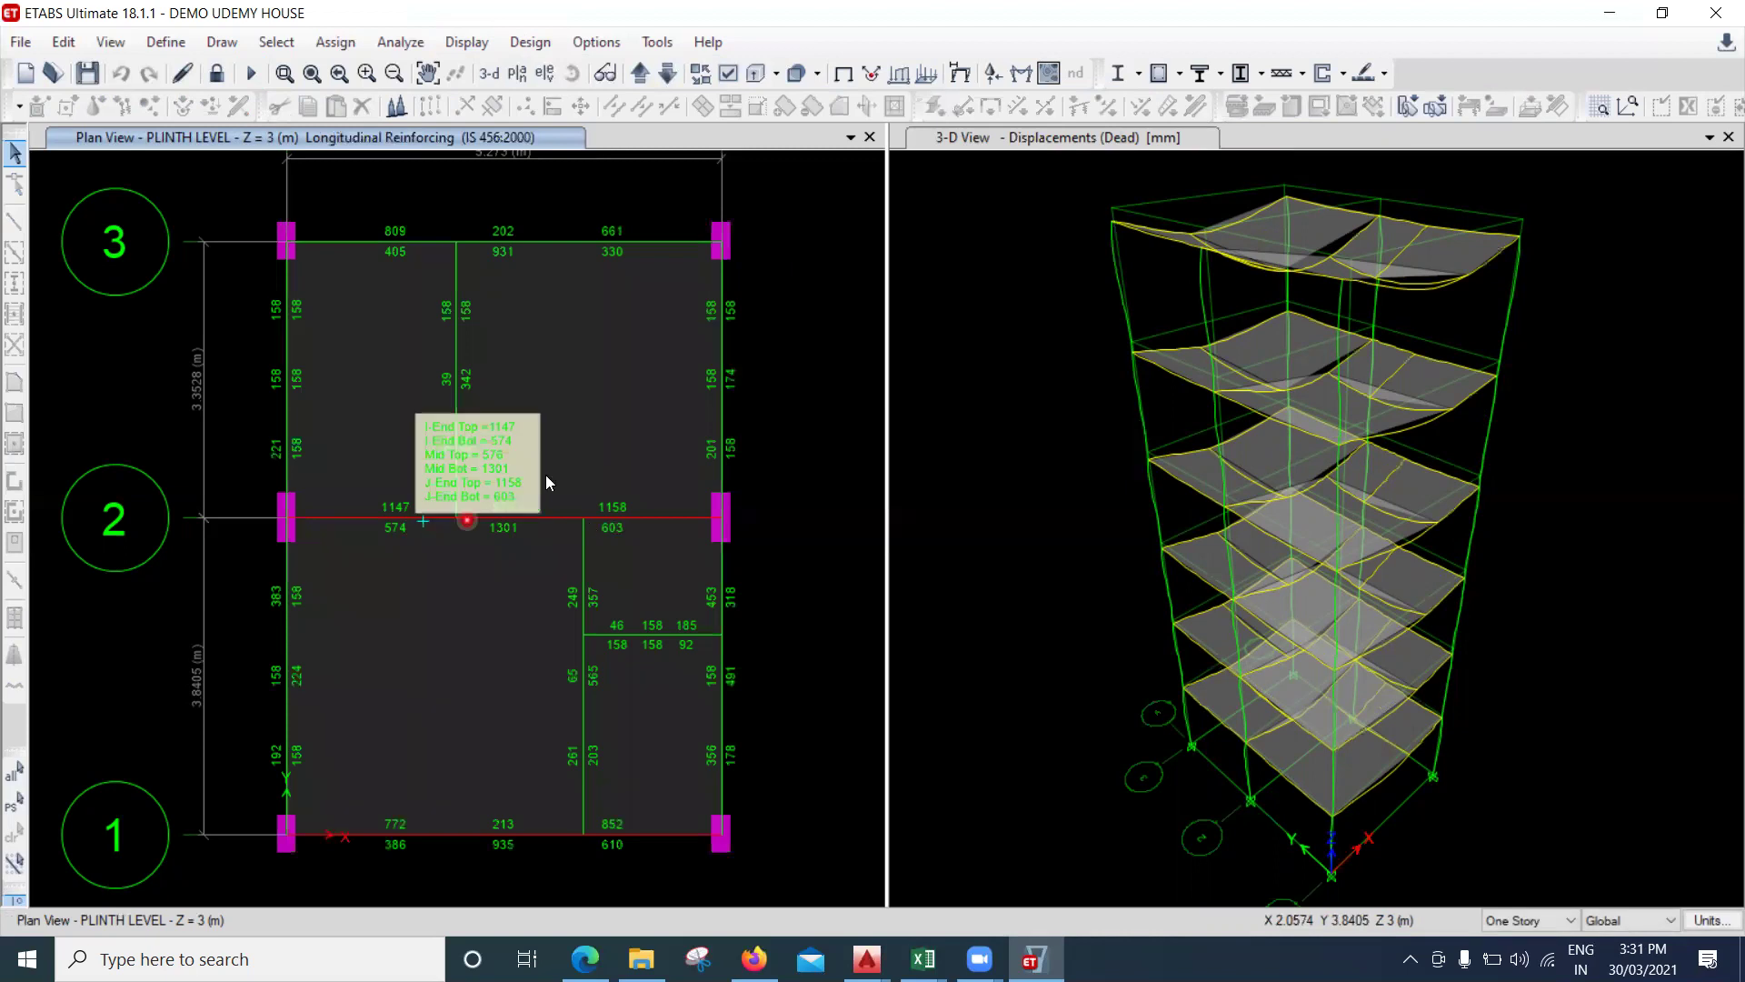
pyautogui.click(641, 76)
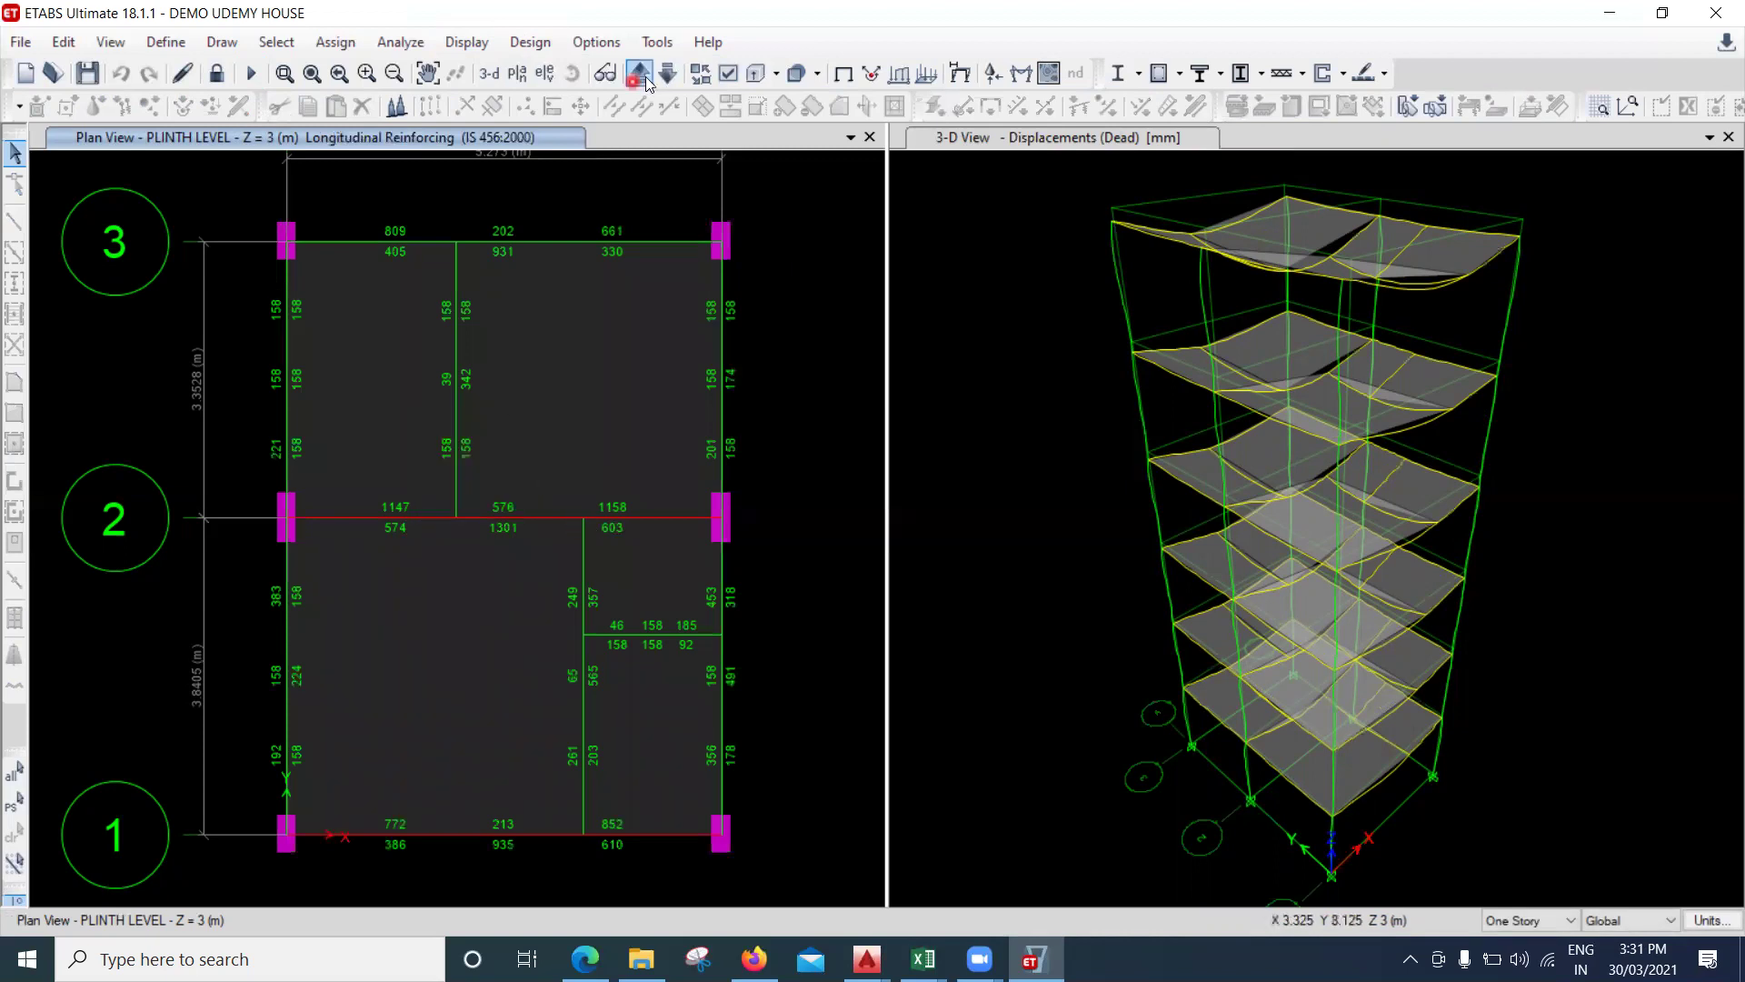
pyautogui.click(641, 75)
pyautogui.click(643, 76)
pyautogui.click(642, 76)
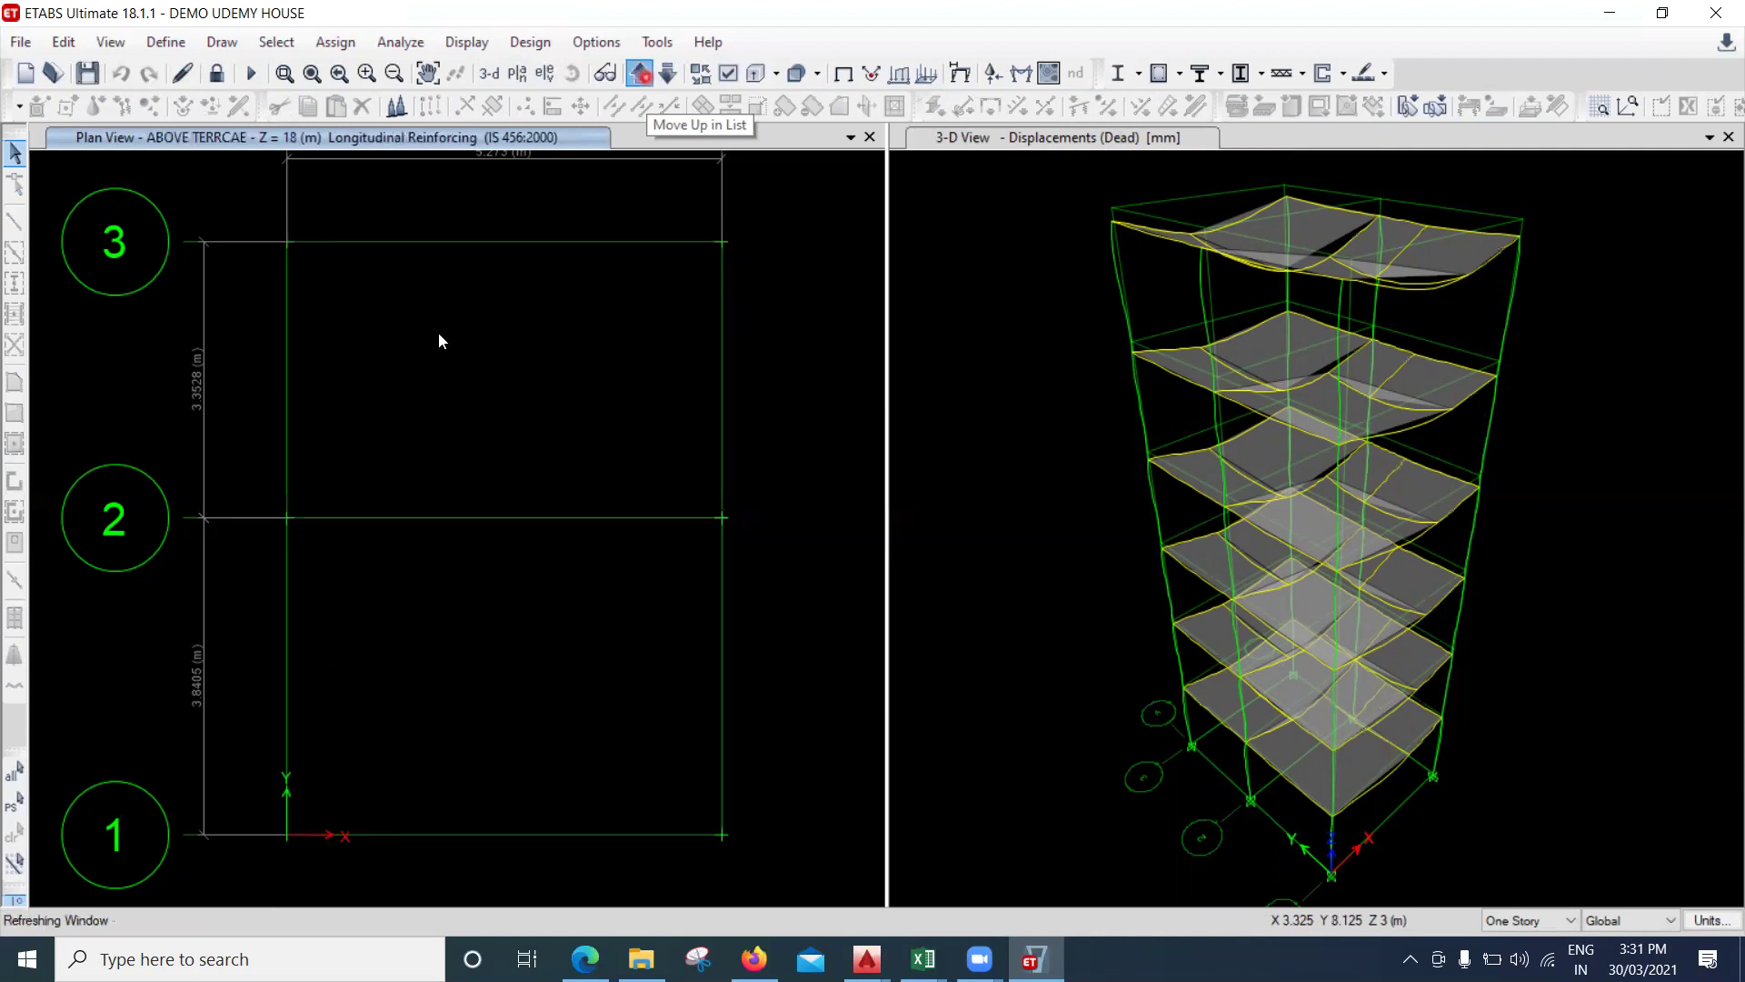
pyautogui.click(437, 360)
pyautogui.click(457, 535)
pyautogui.click(397, 528)
pyautogui.click(527, 491)
pyautogui.click(514, 556)
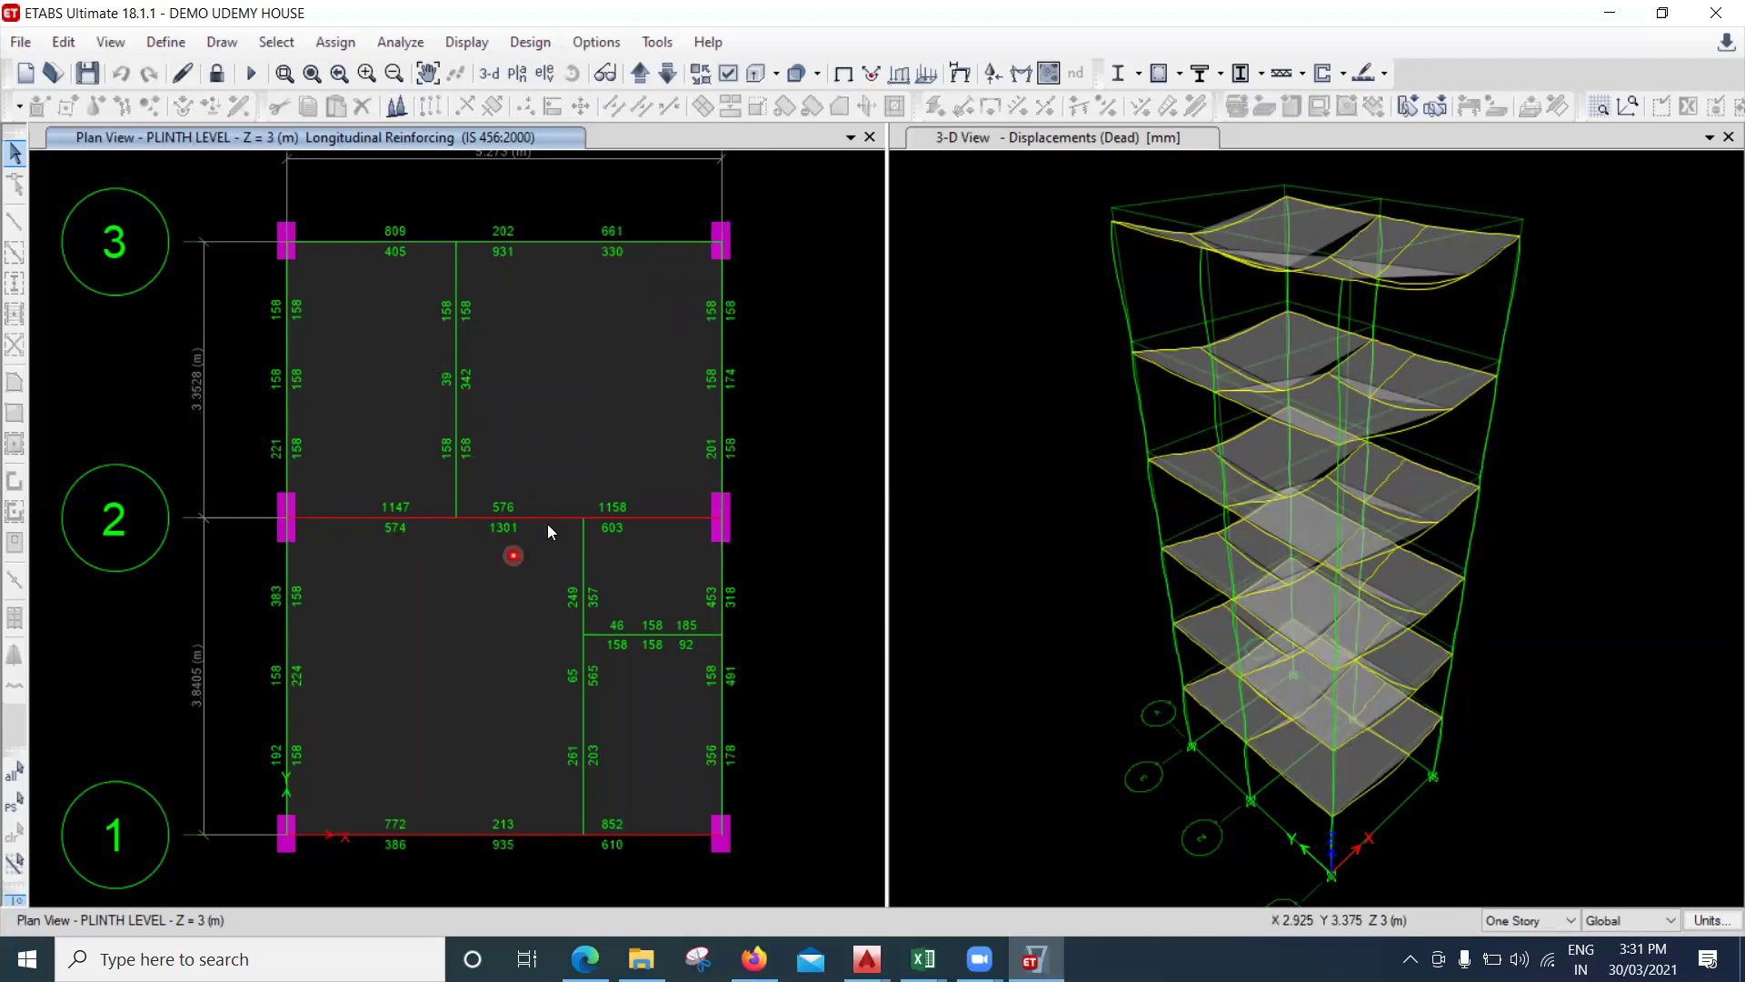
# Examine the reinforcement results of the red failing beams on grid lines 2 and 1 at plinth level.
pyautogui.click(546, 522)
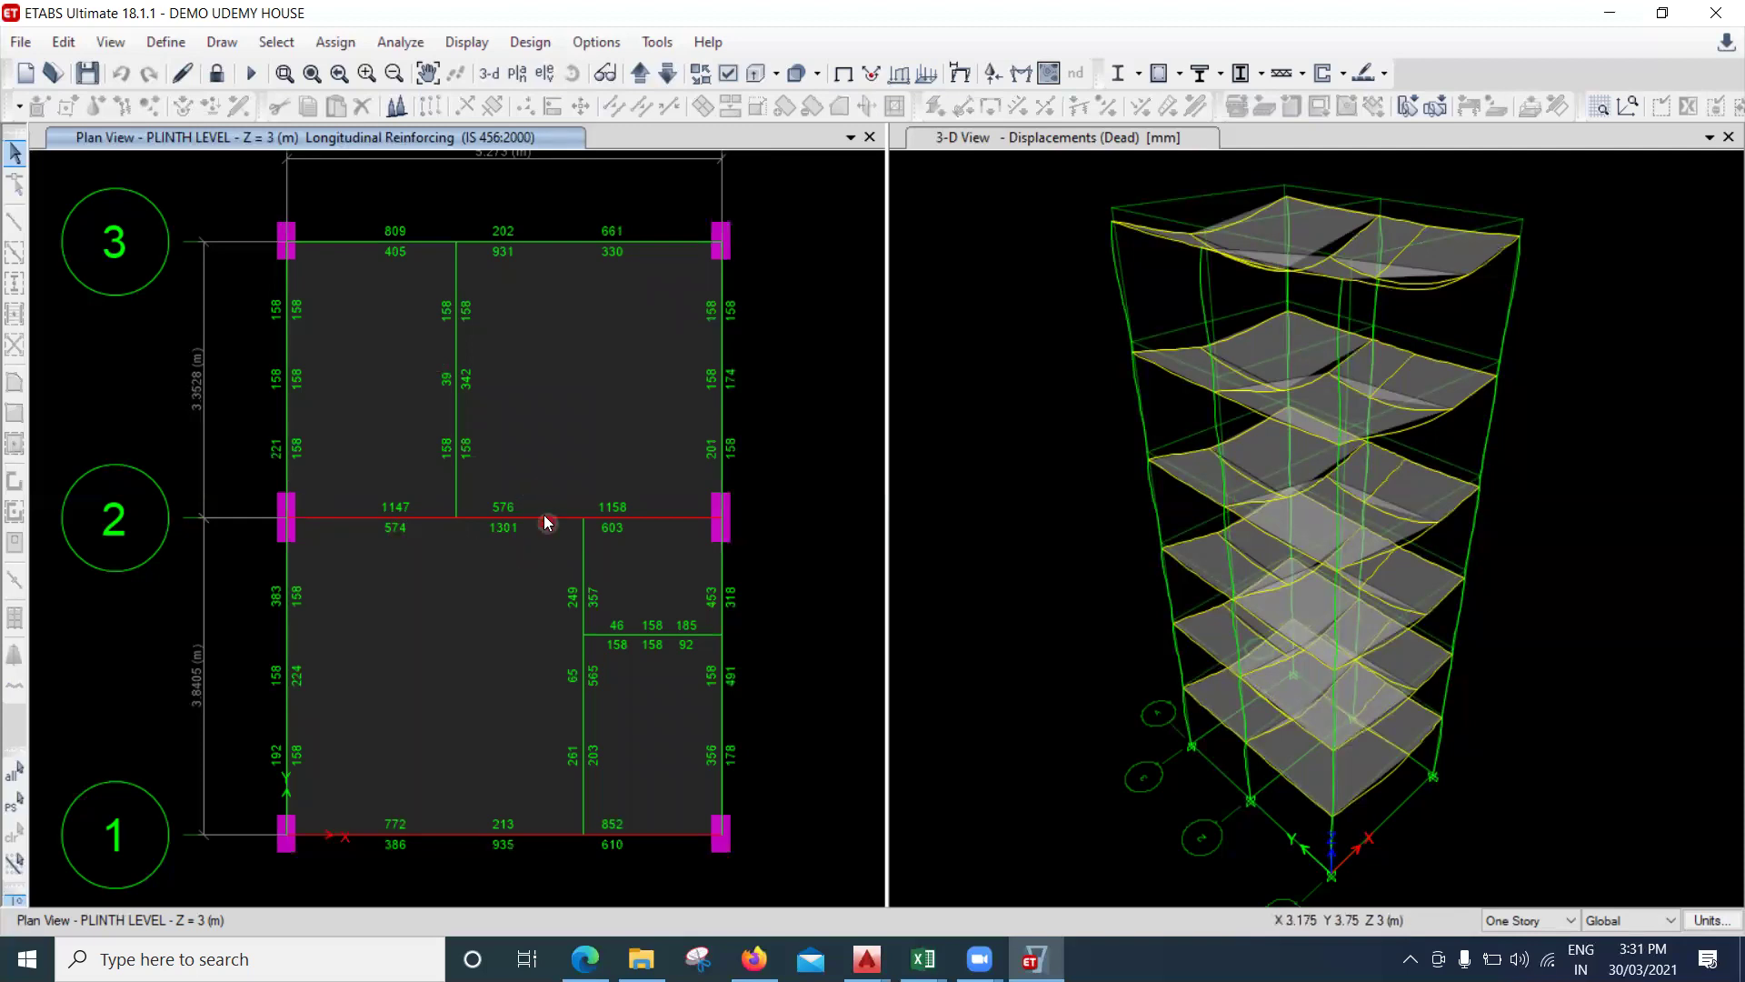
pyautogui.moveTo(546, 522)
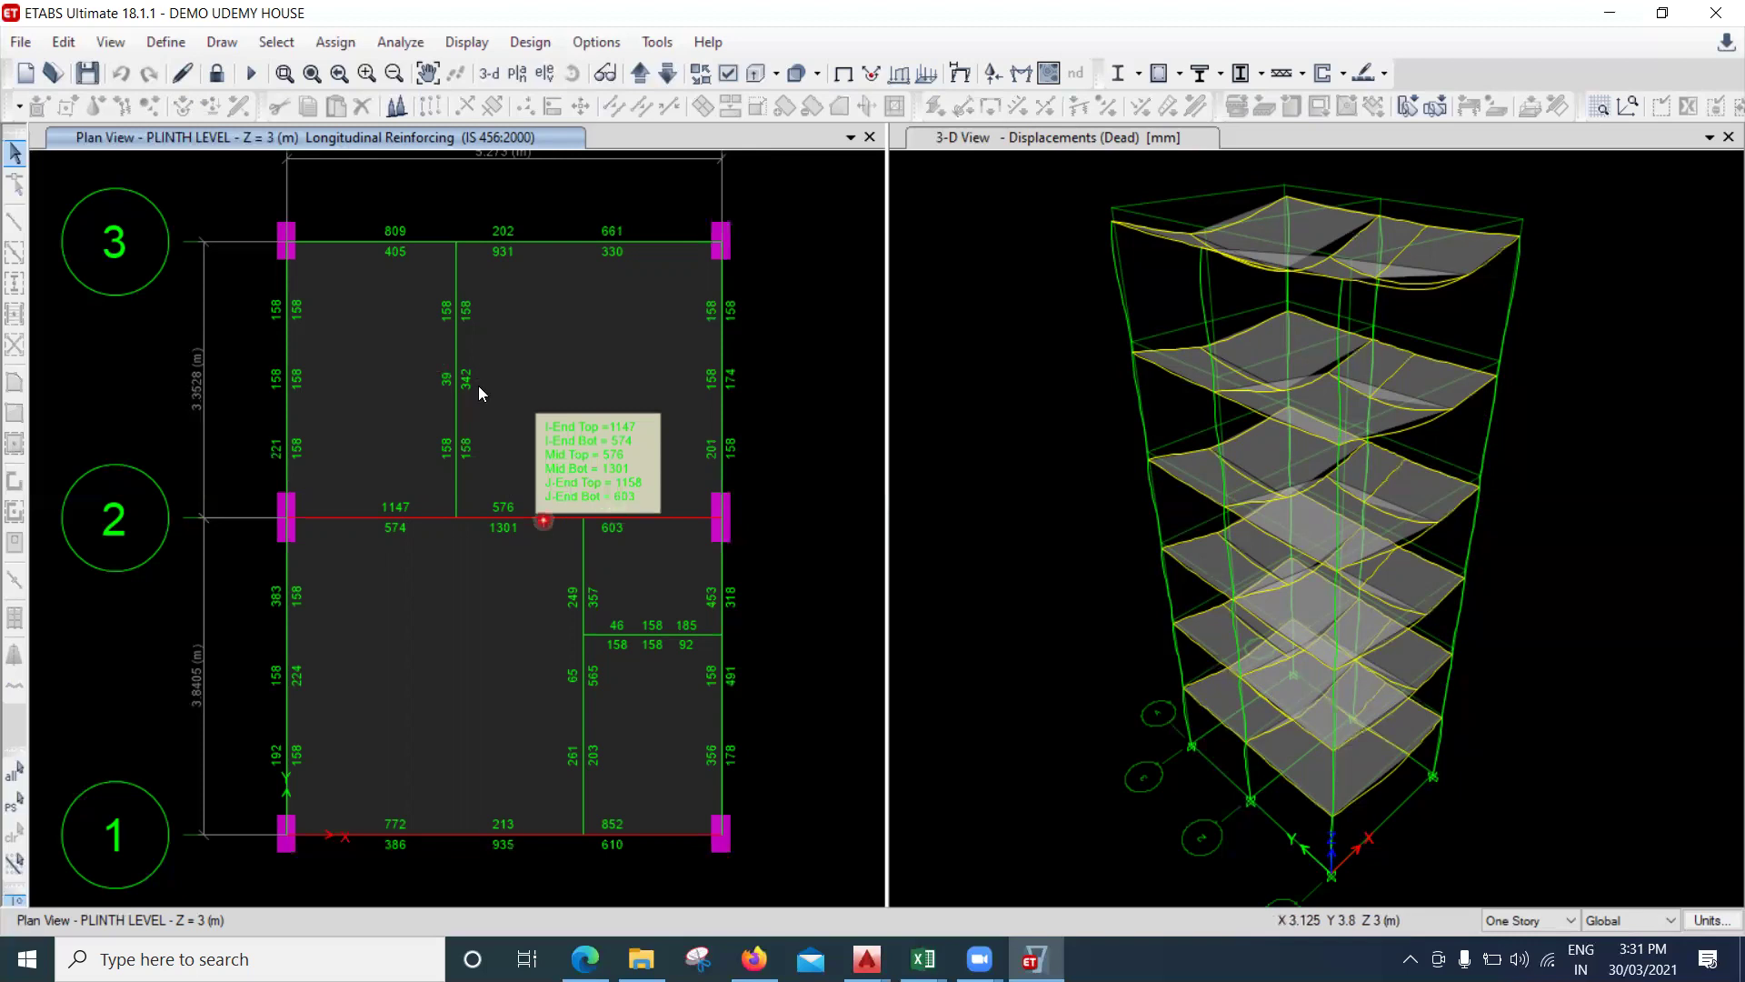
pyautogui.click(439, 358)
pyautogui.click(475, 799)
pyautogui.click(404, 516)
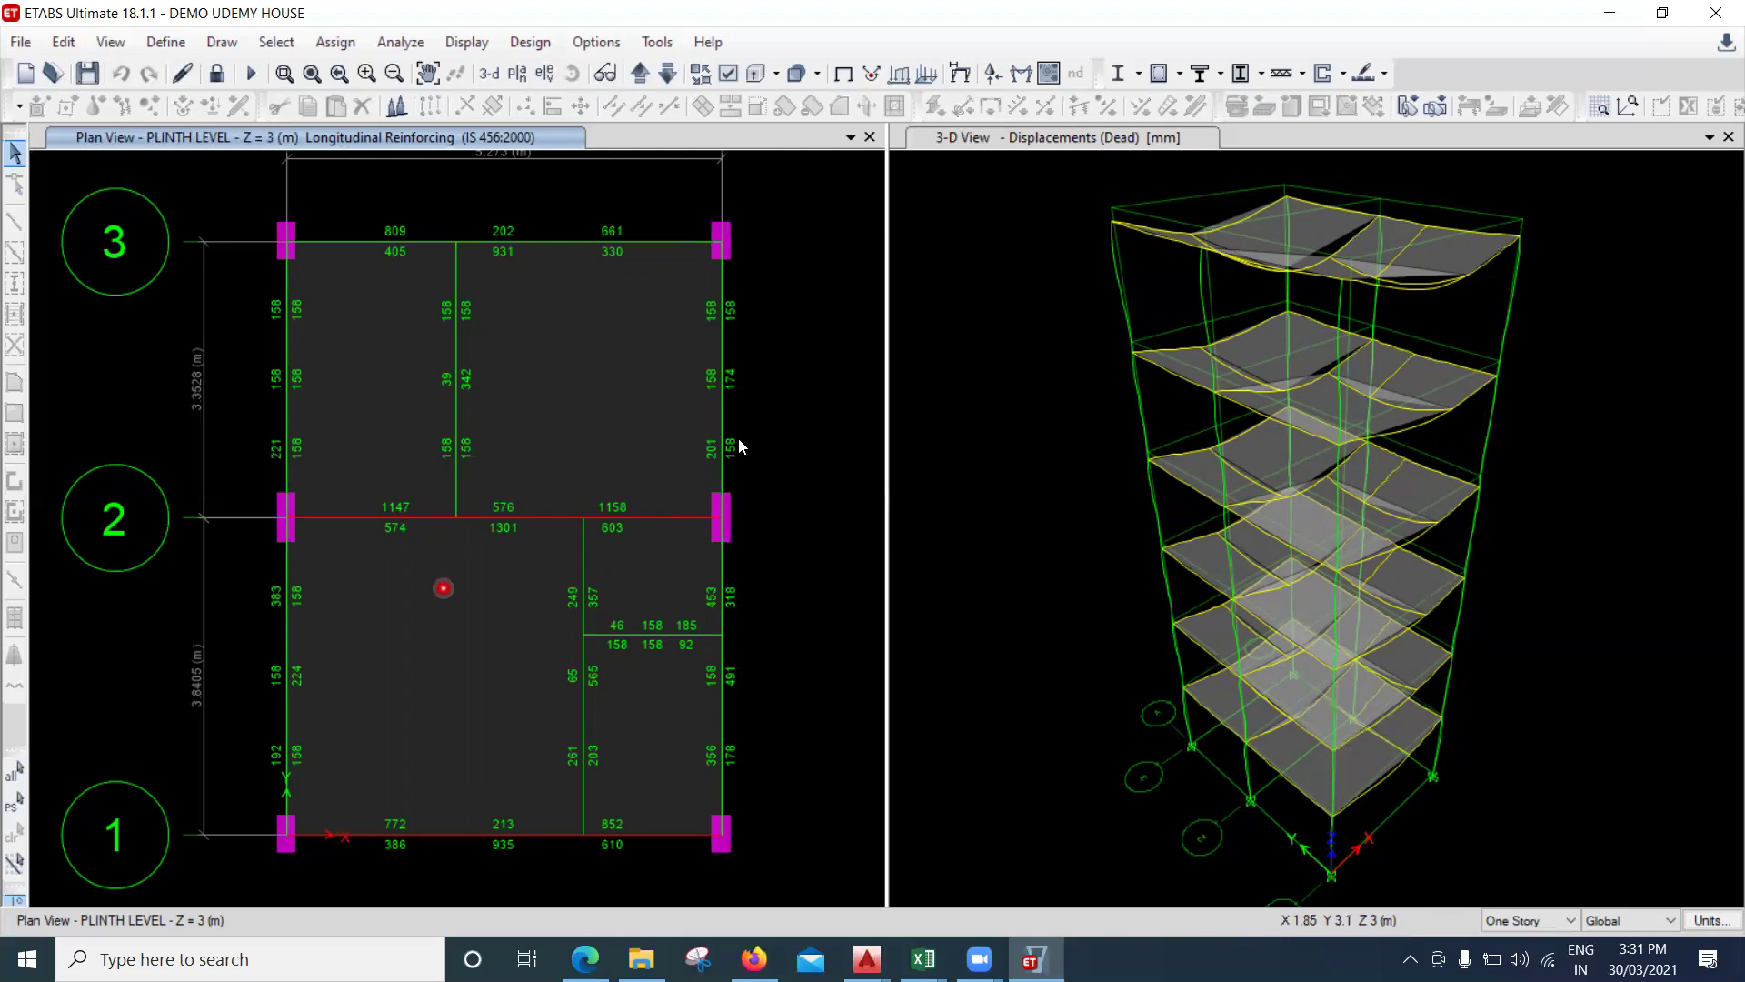
pyautogui.click(833, 393)
pyautogui.click(401, 529)
pyautogui.click(548, 527)
pyautogui.click(822, 389)
# Check the B - 230 X 380 MM beam section in the frame properties list and close the list.
pyautogui.click(208, 50)
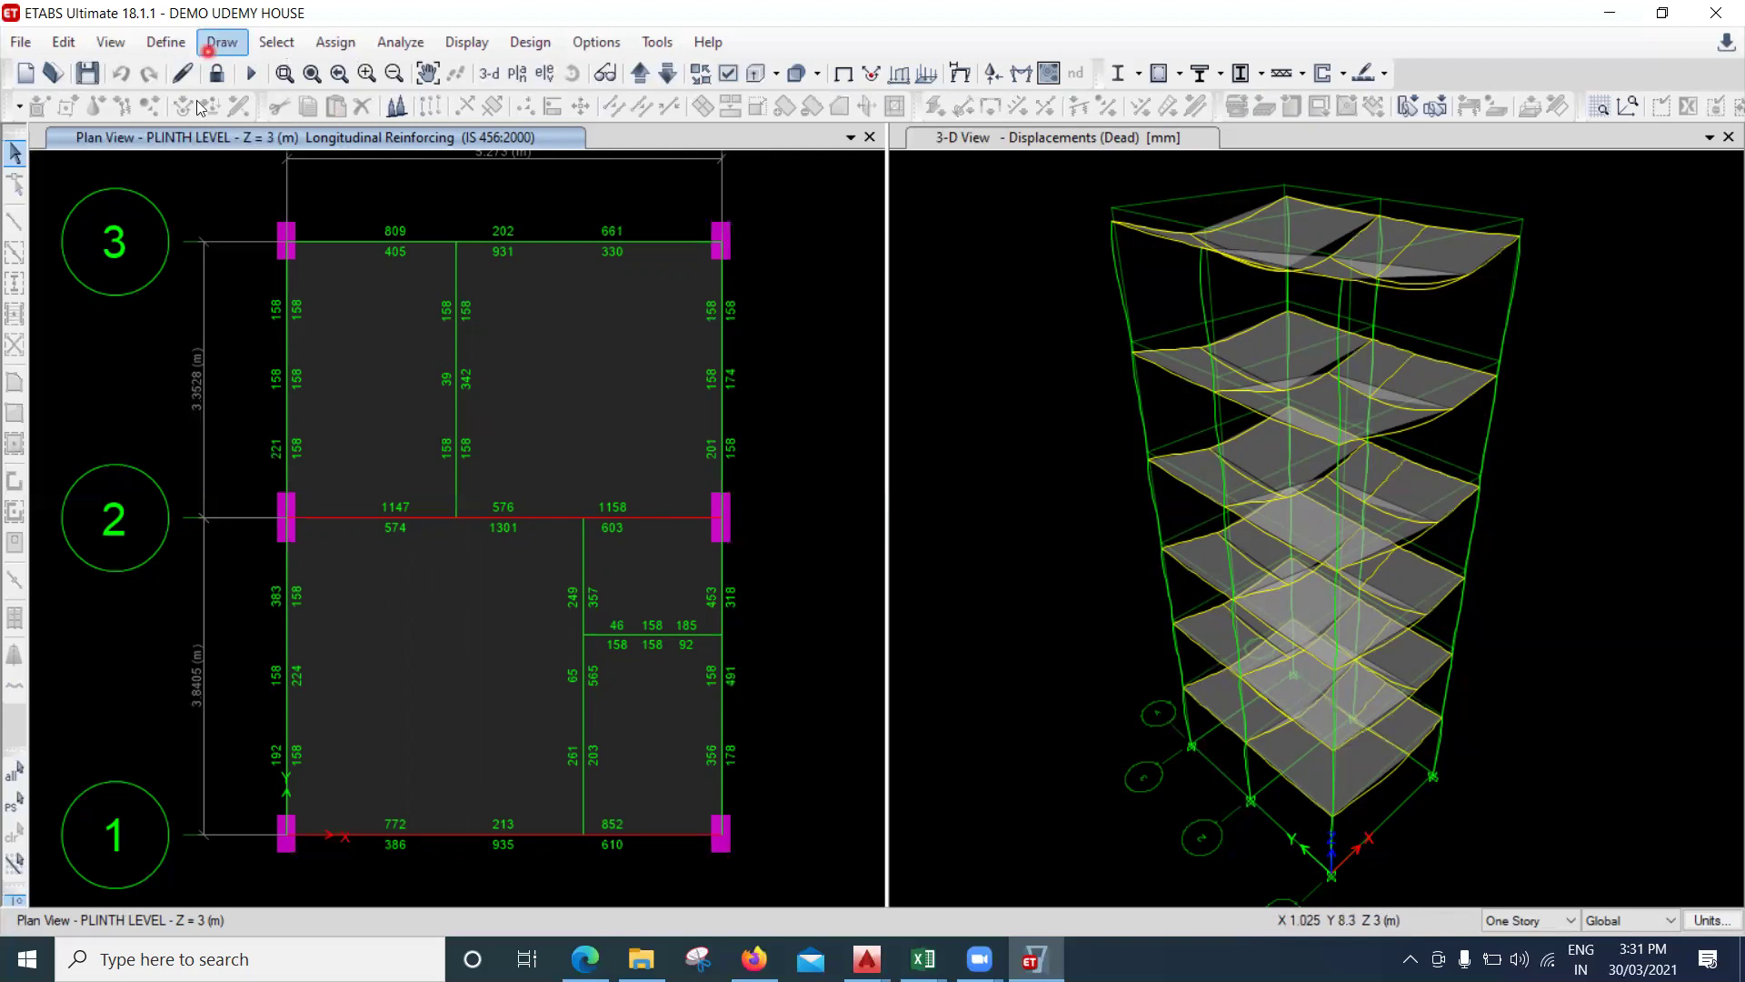
pyautogui.click(165, 42)
pyautogui.moveTo(236, 108)
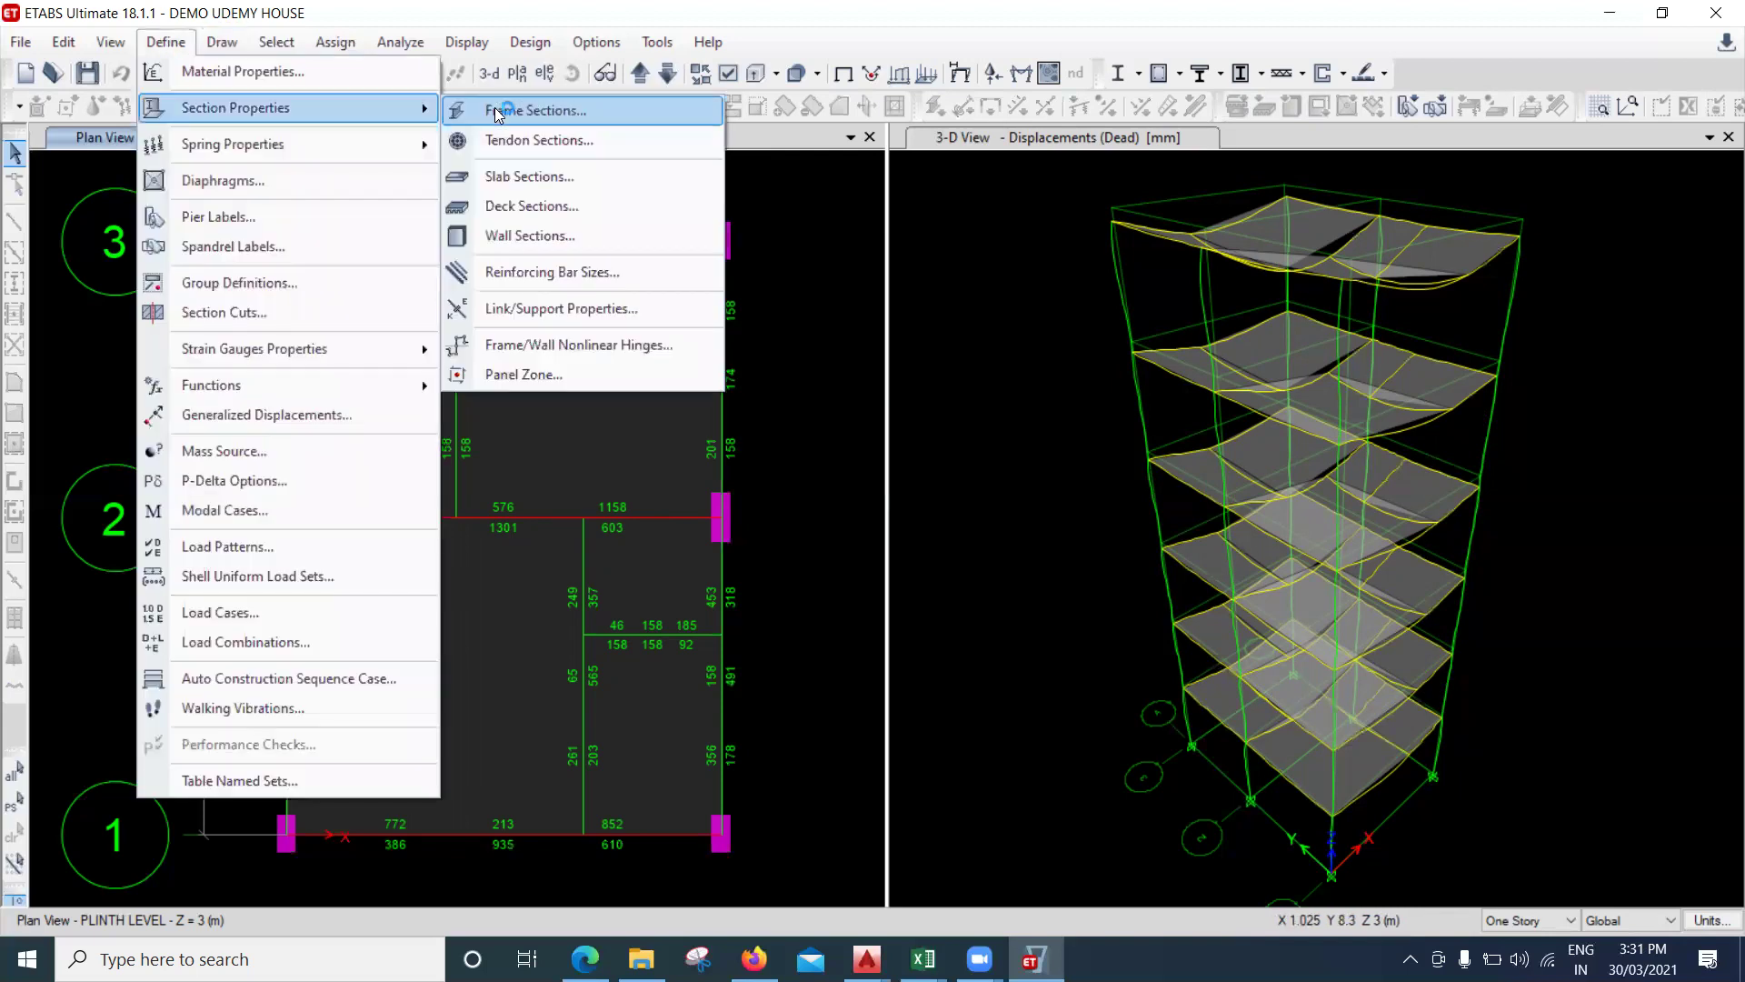
pyautogui.click(876, 269)
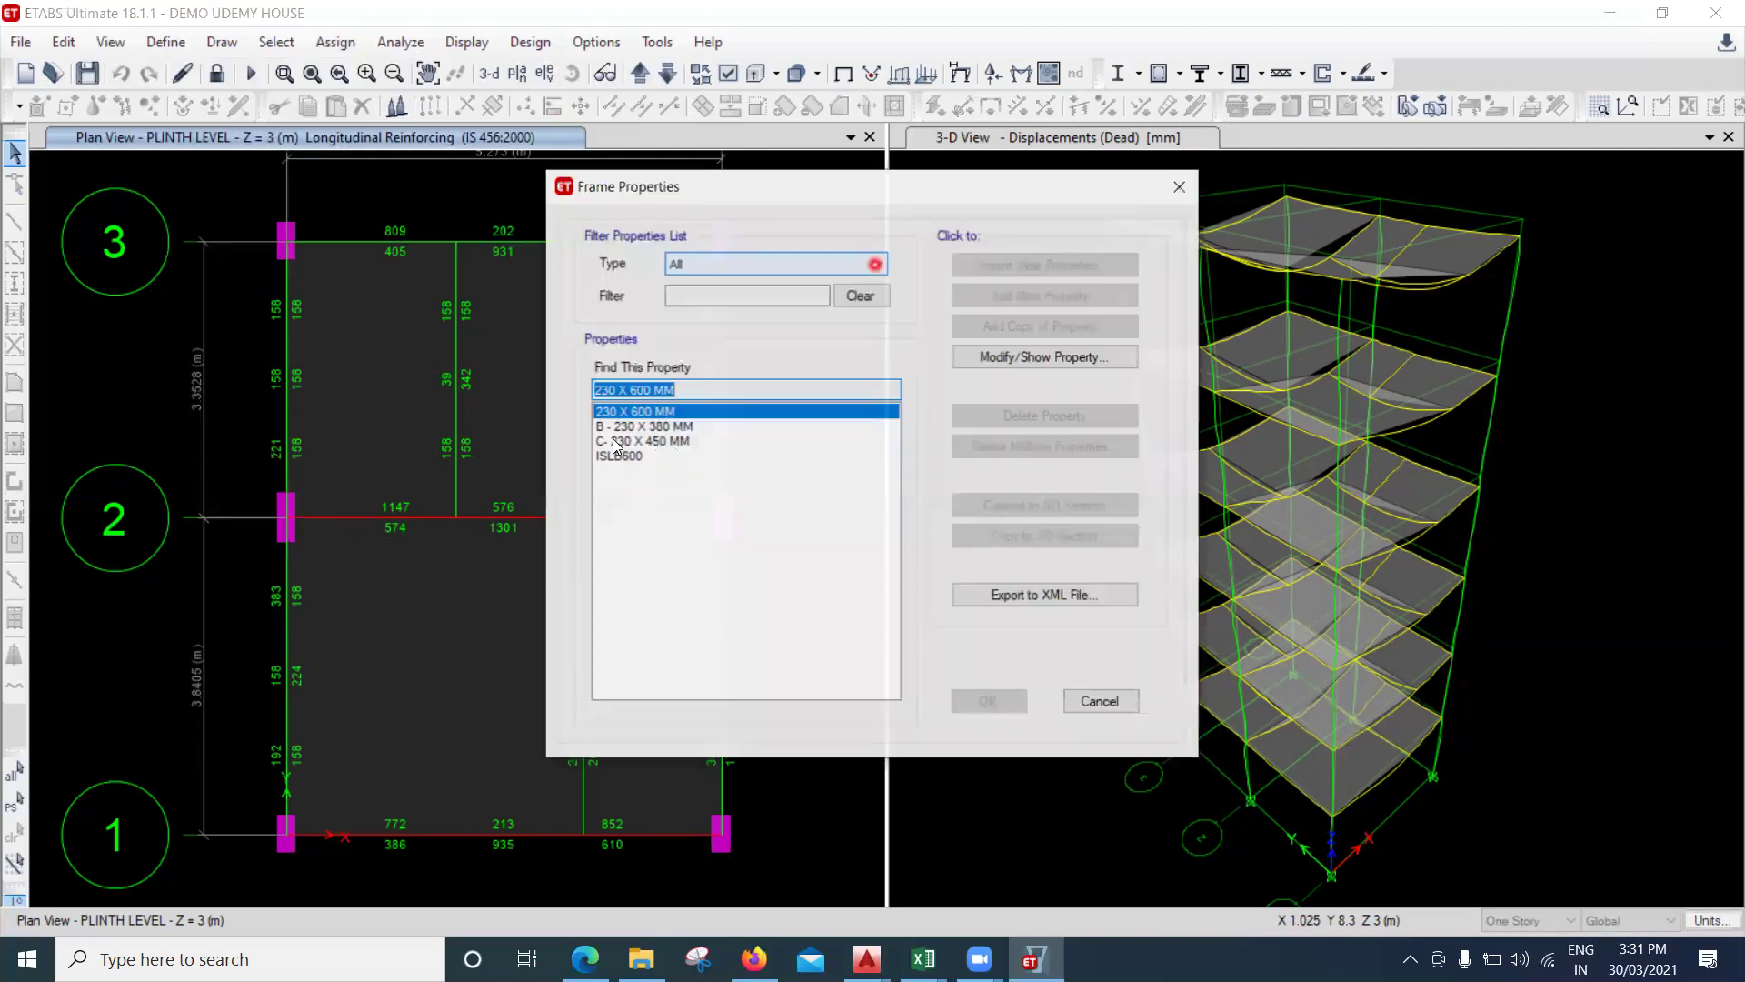
pyautogui.click(691, 427)
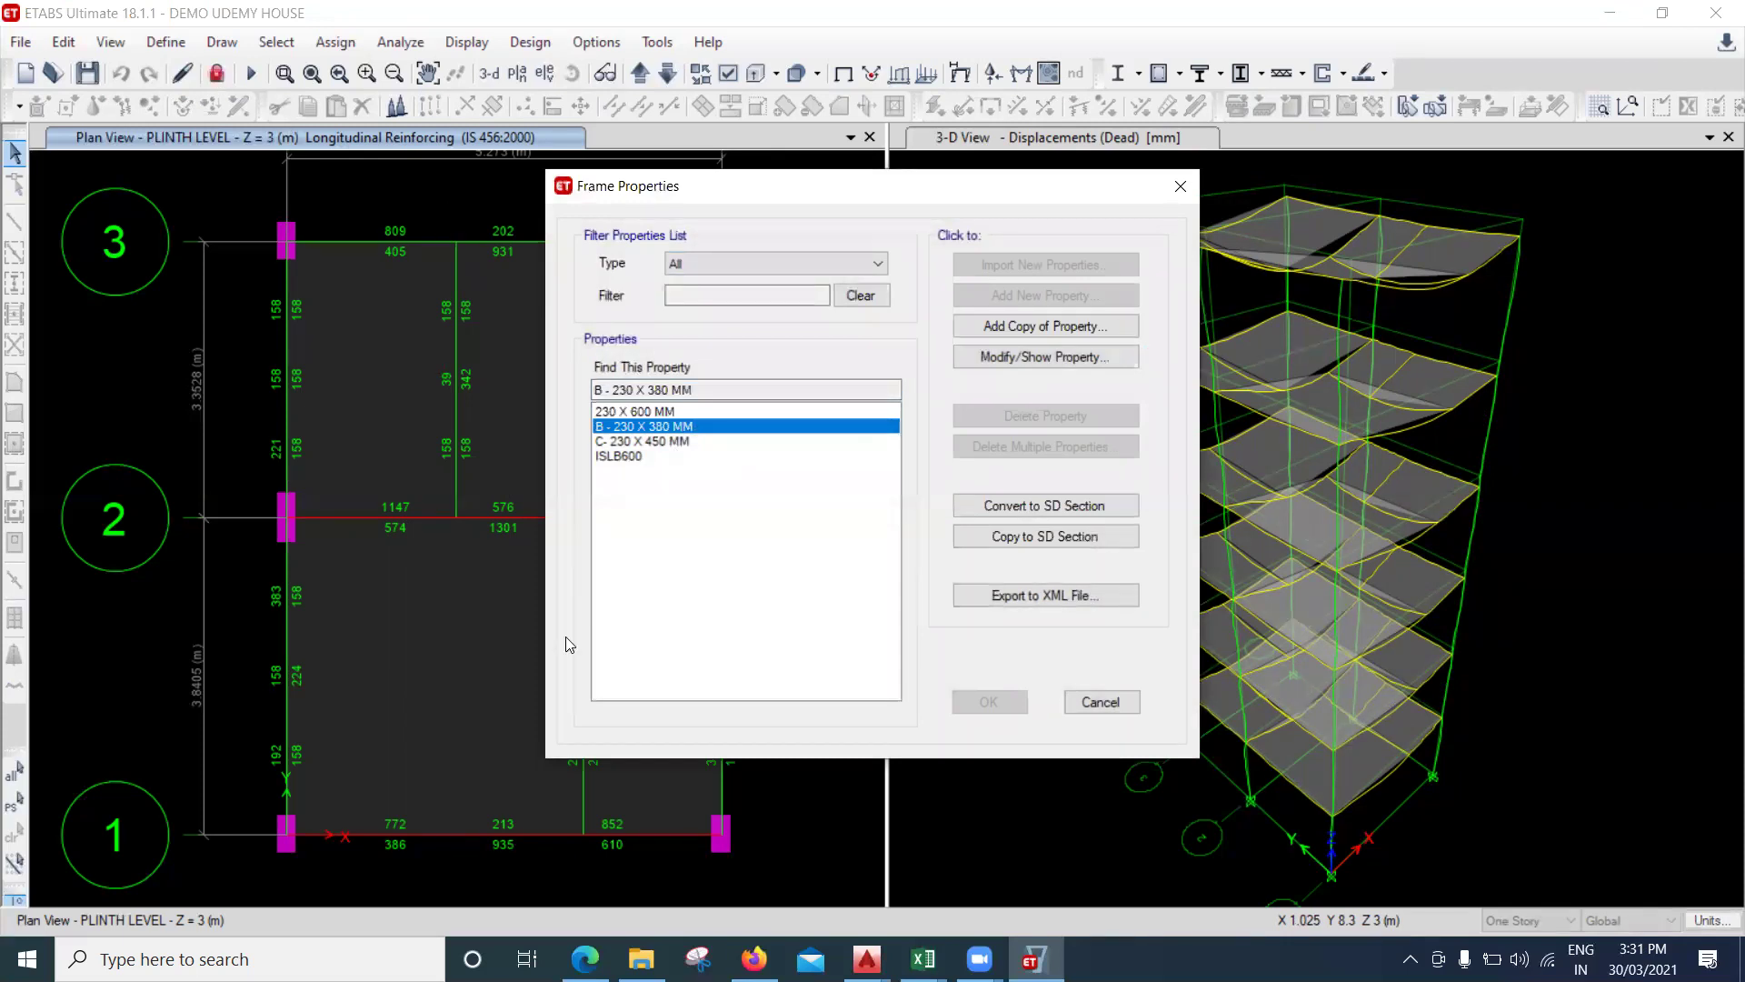
# Try to select the failing beams on grid lines 2 and 1 across all stories.
pyautogui.click(581, 516)
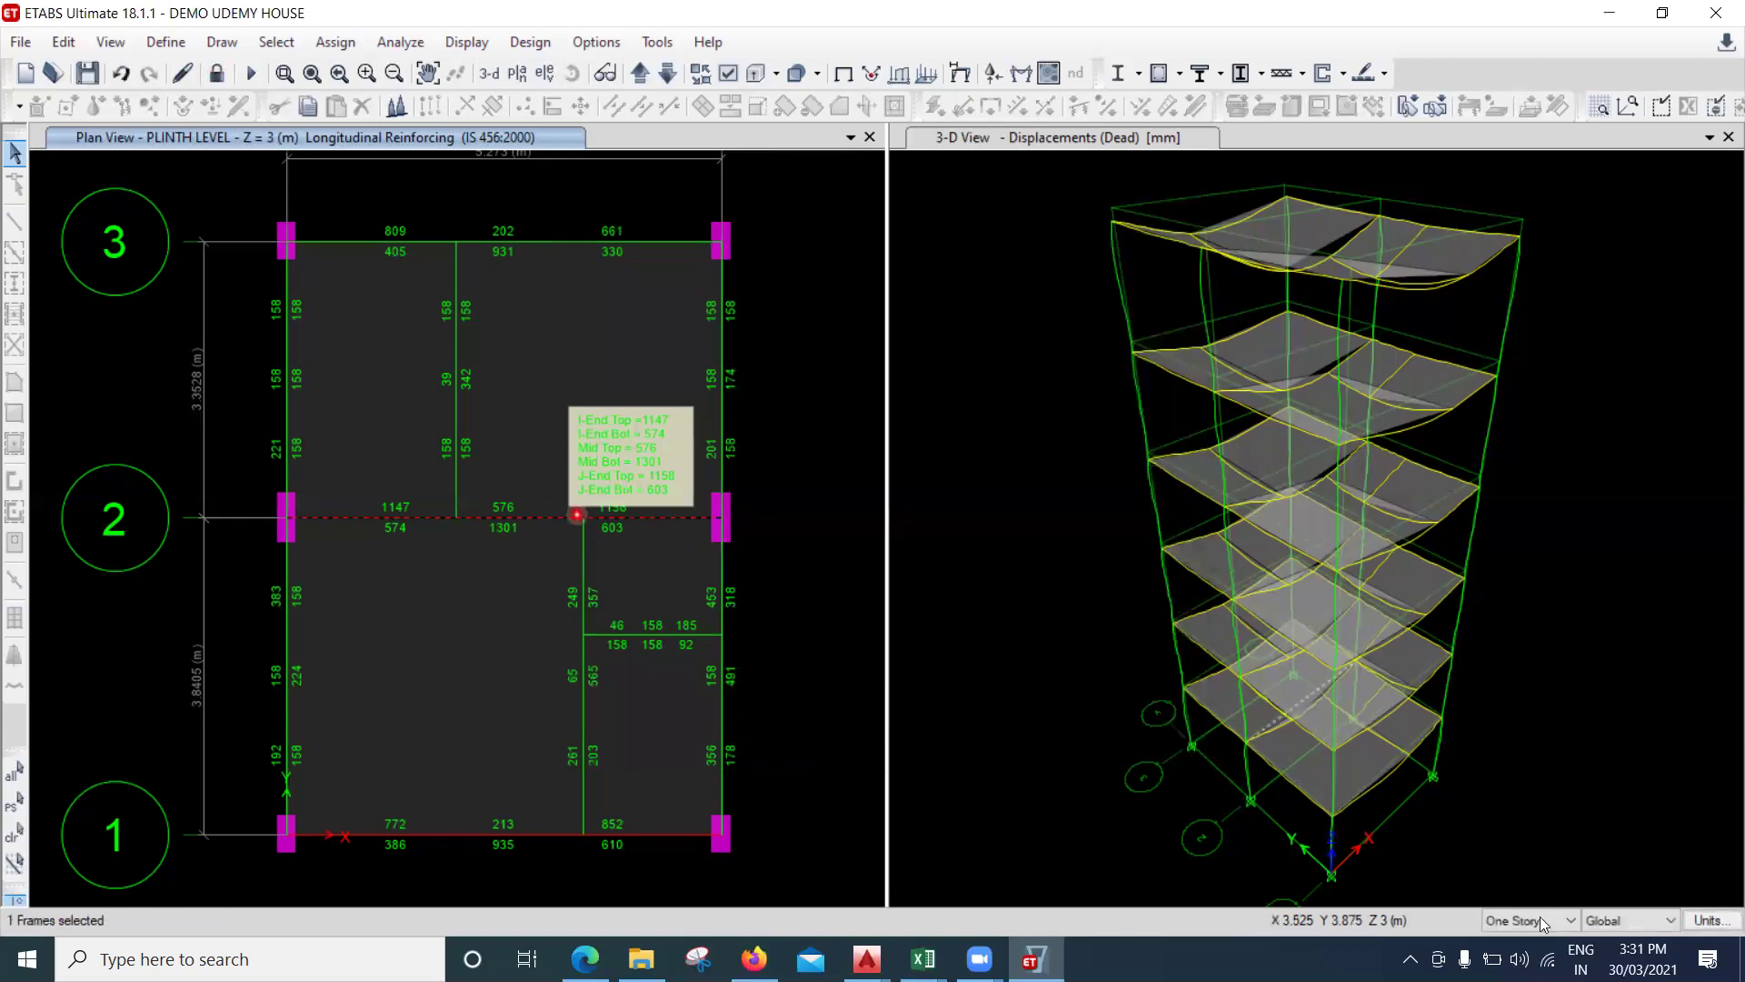
pyautogui.click(1534, 921)
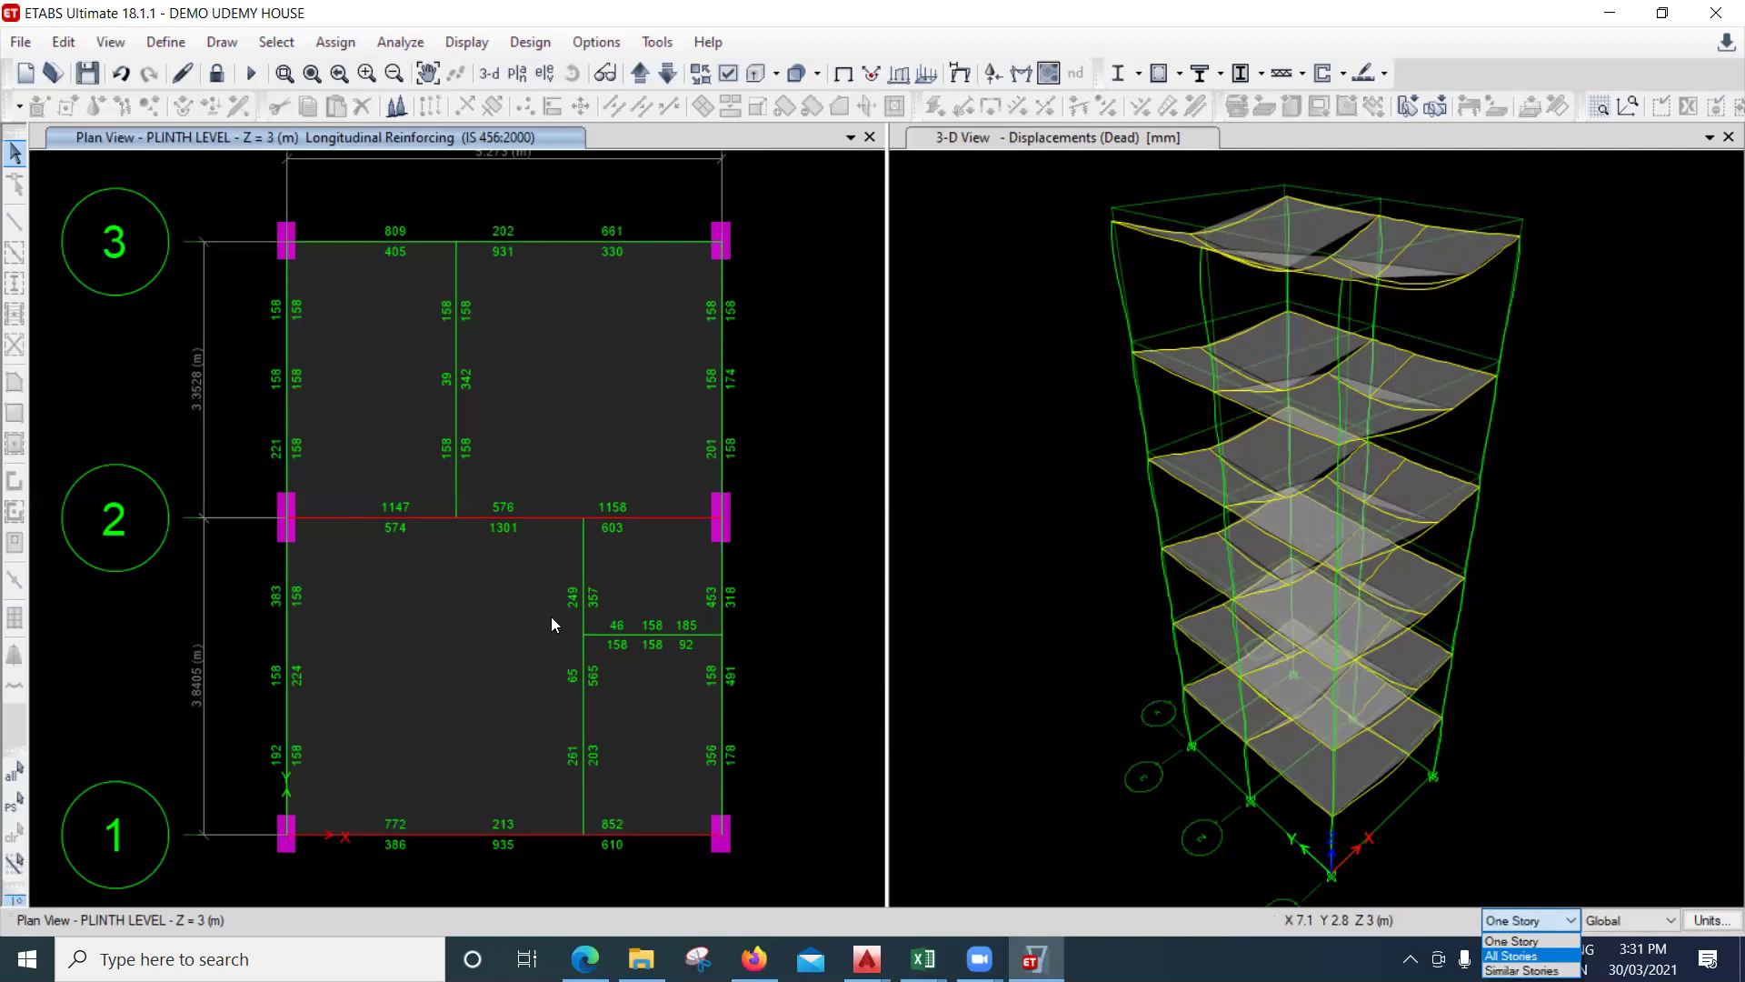
pyautogui.click(536, 541)
pyautogui.click(536, 518)
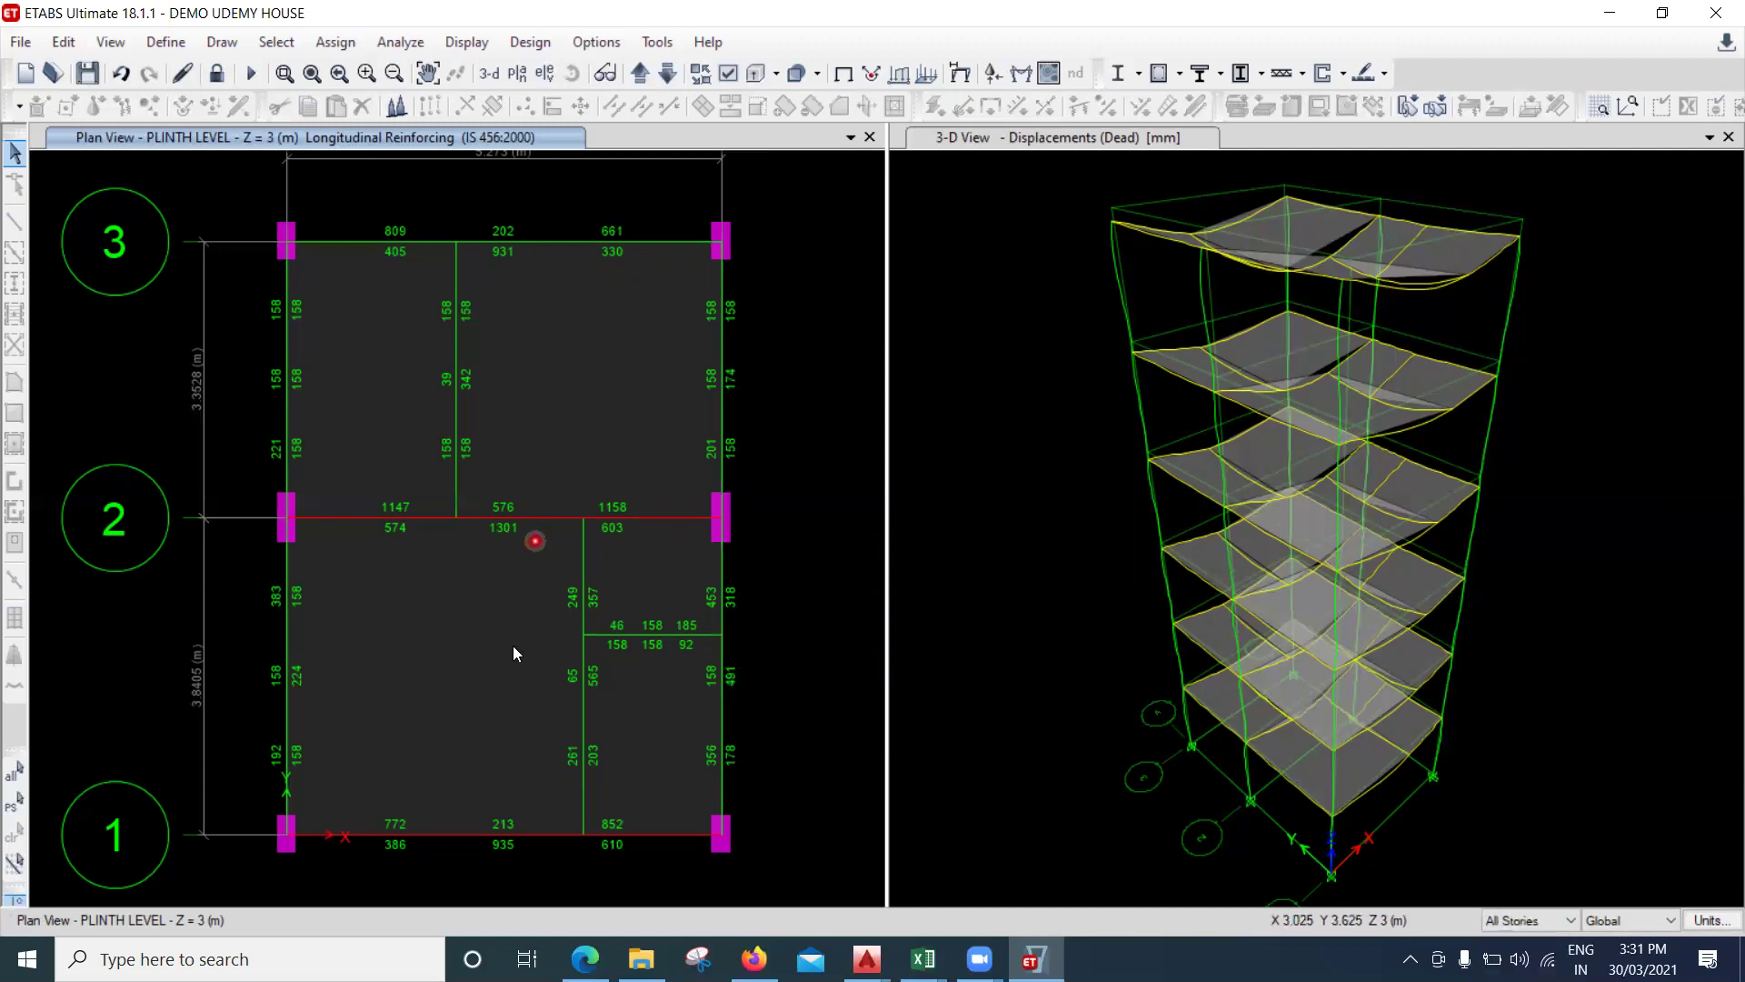
pyautogui.click(502, 819)
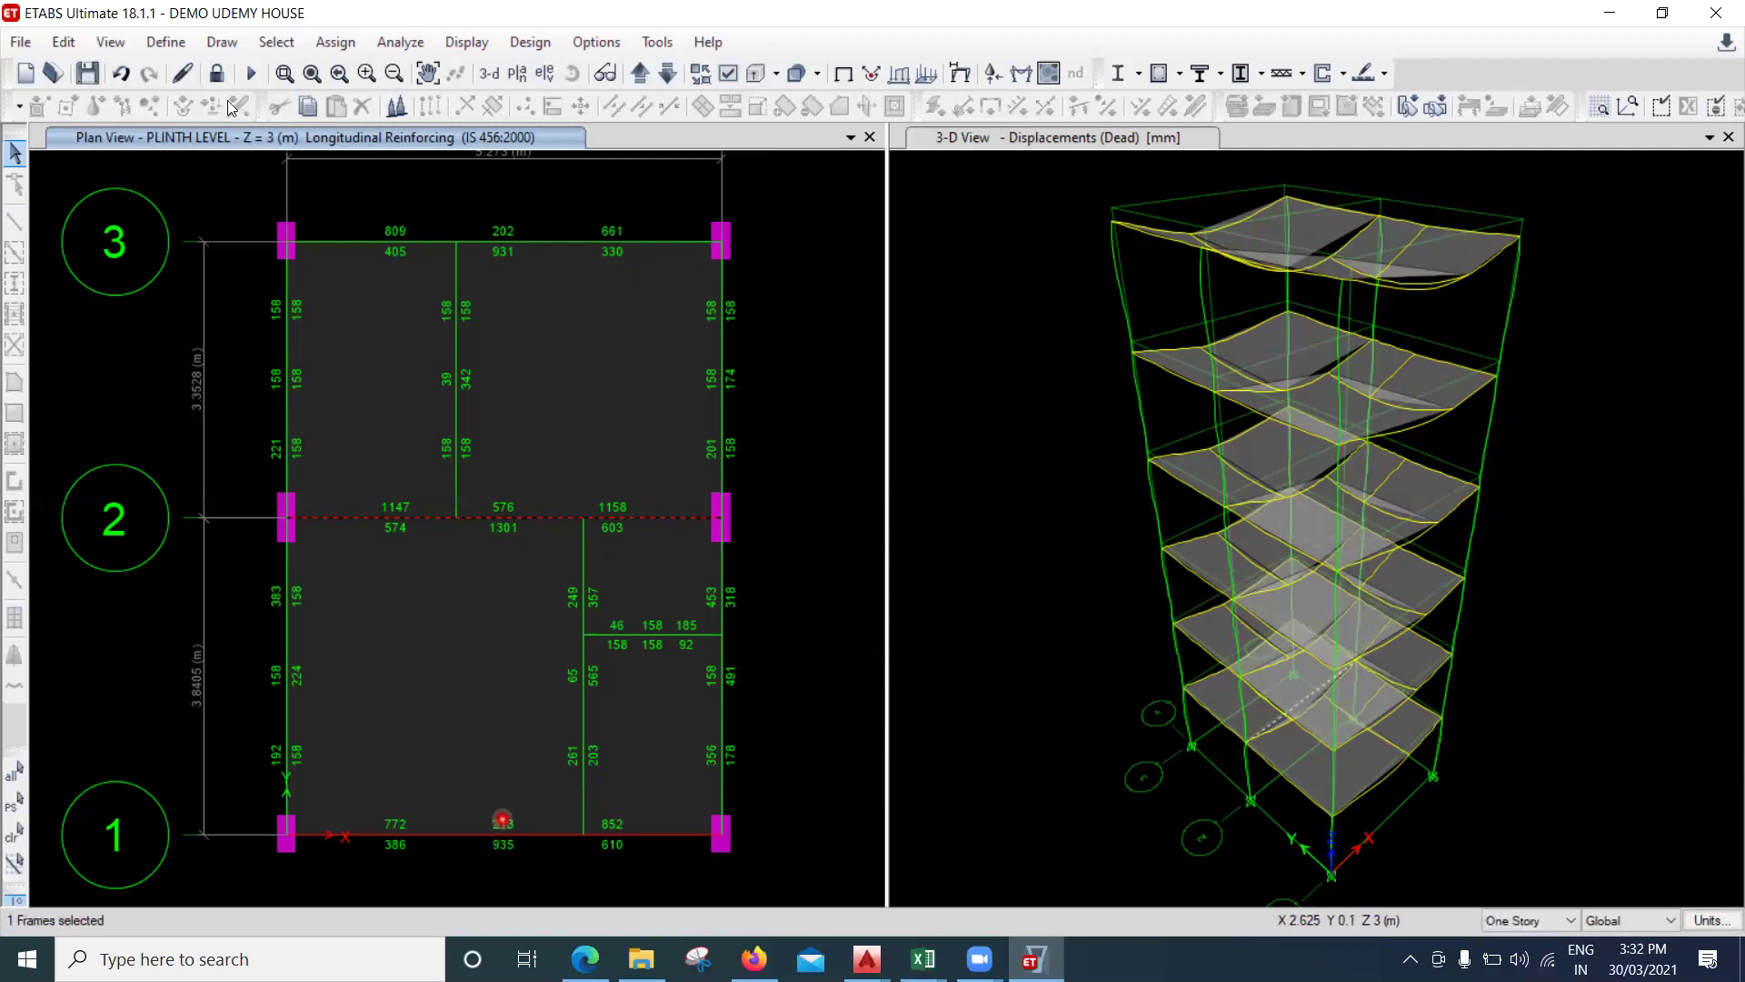
# Unlock the analysed model and start a copy of the B - 230 X 380 MM frame section.
pyautogui.click(217, 73)
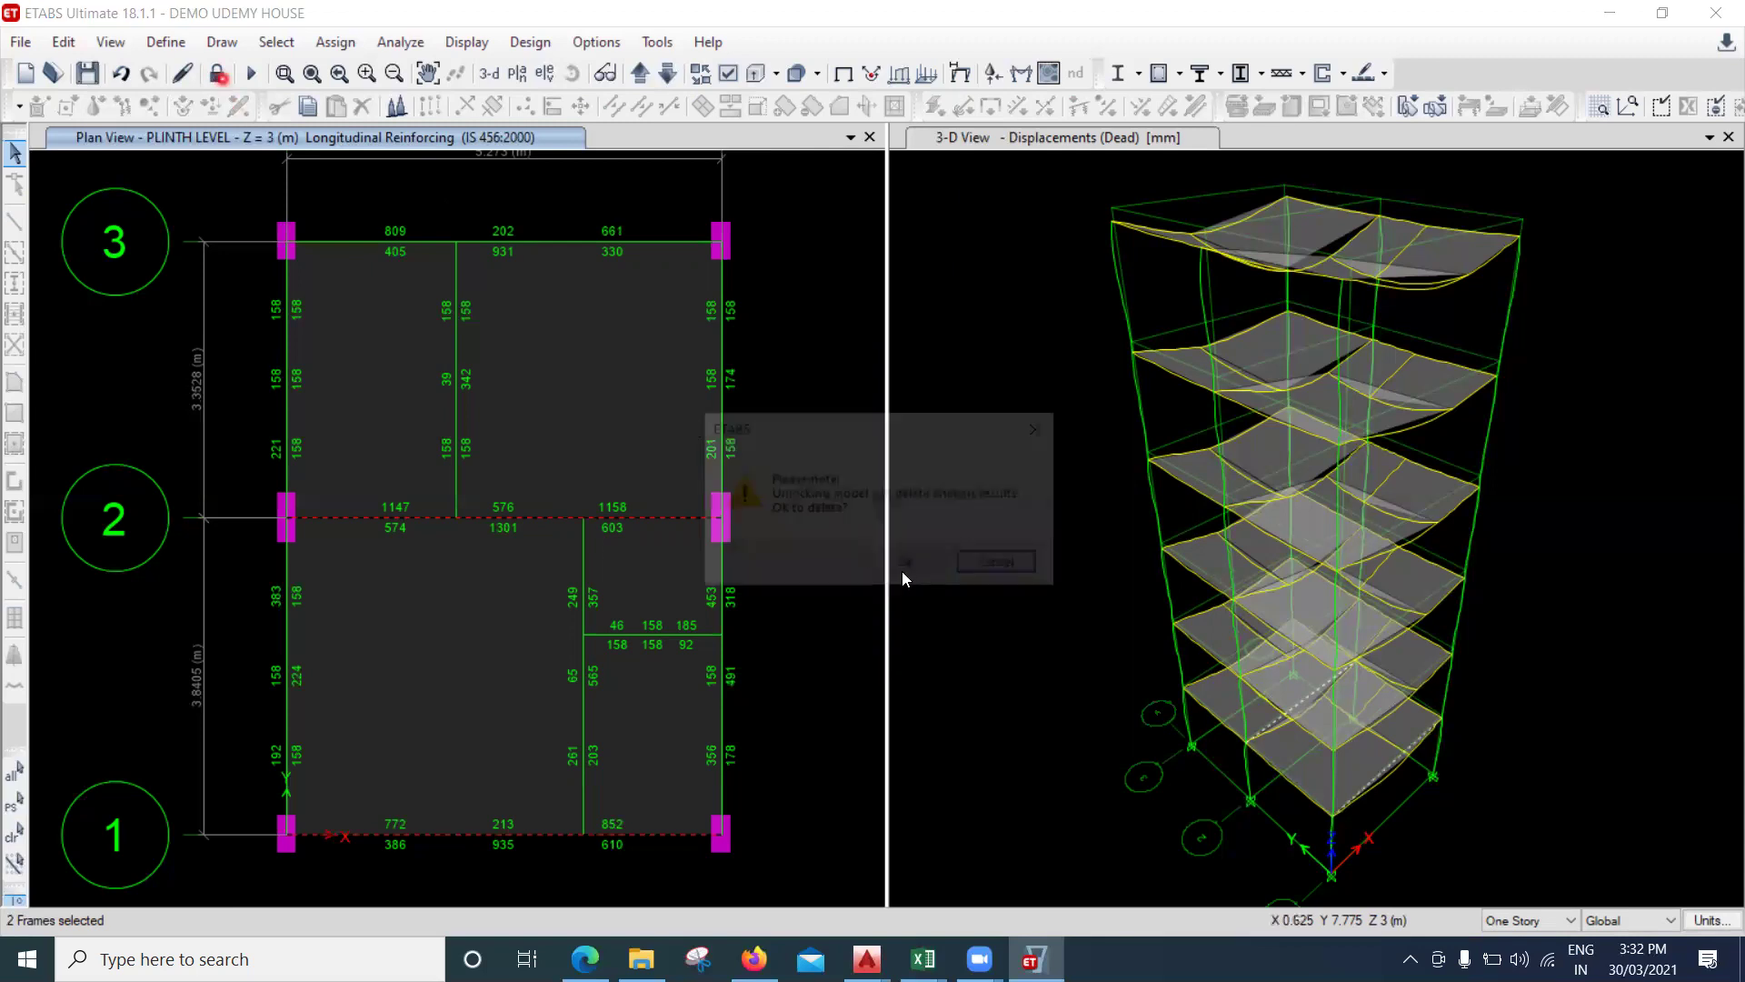
pyautogui.click(898, 562)
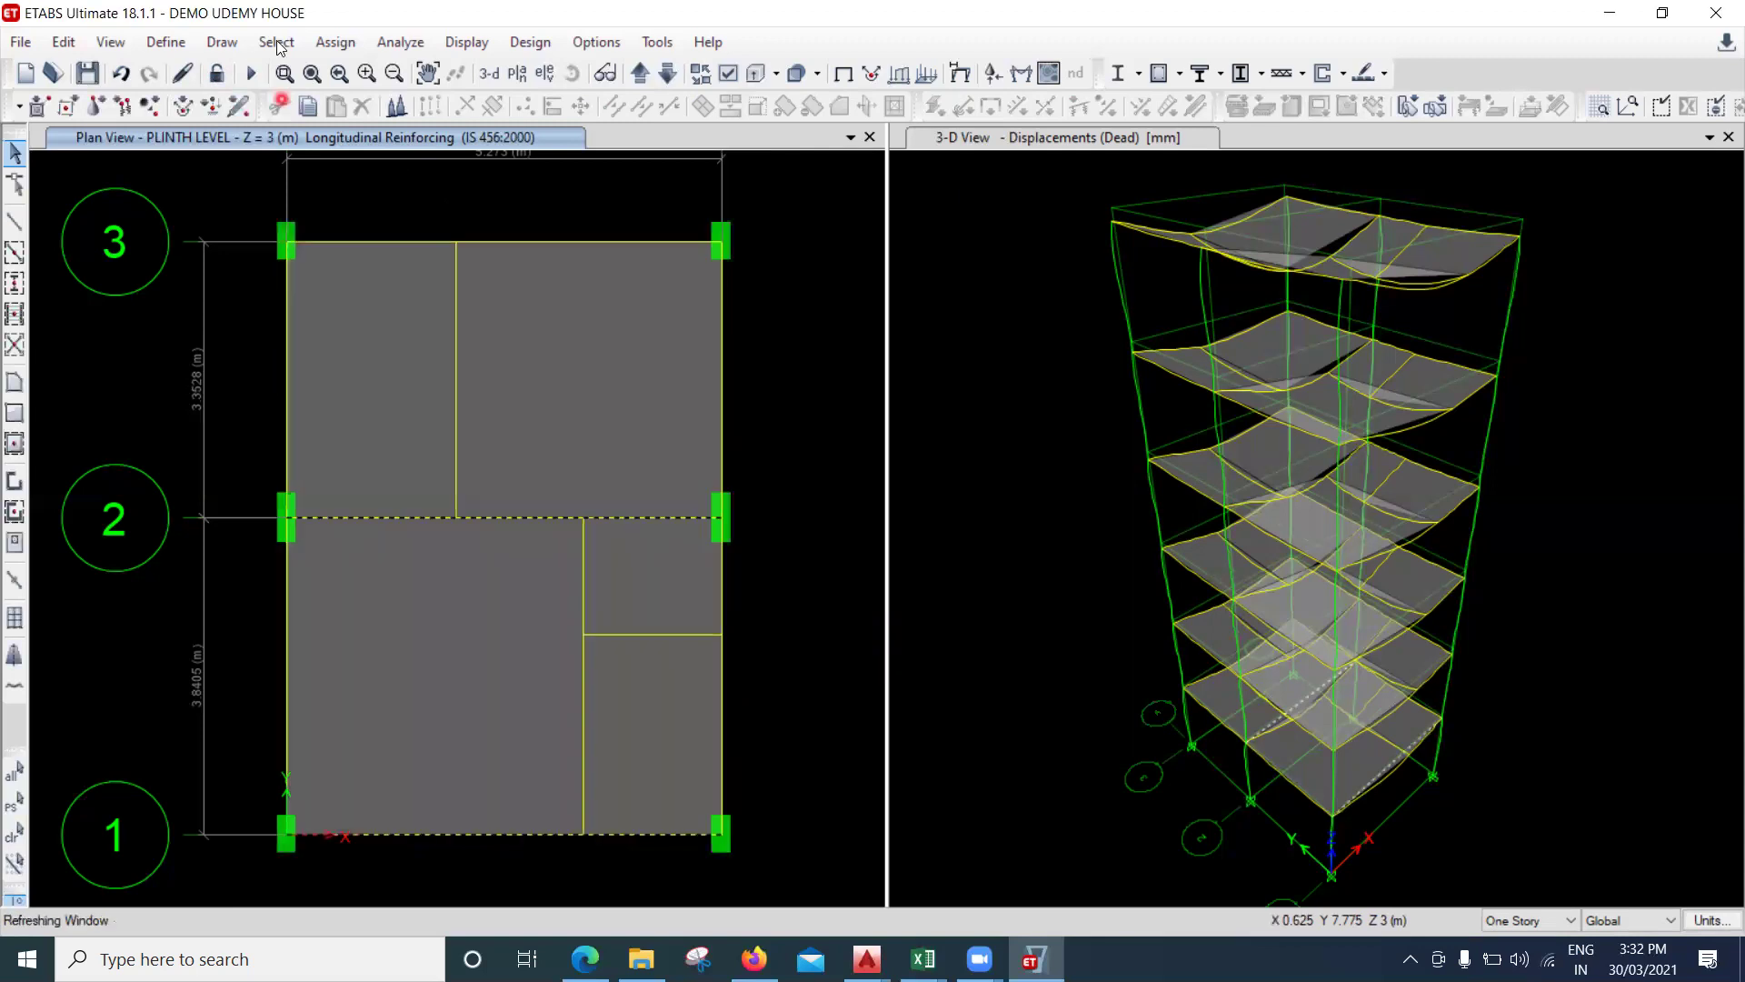
pyautogui.click(168, 43)
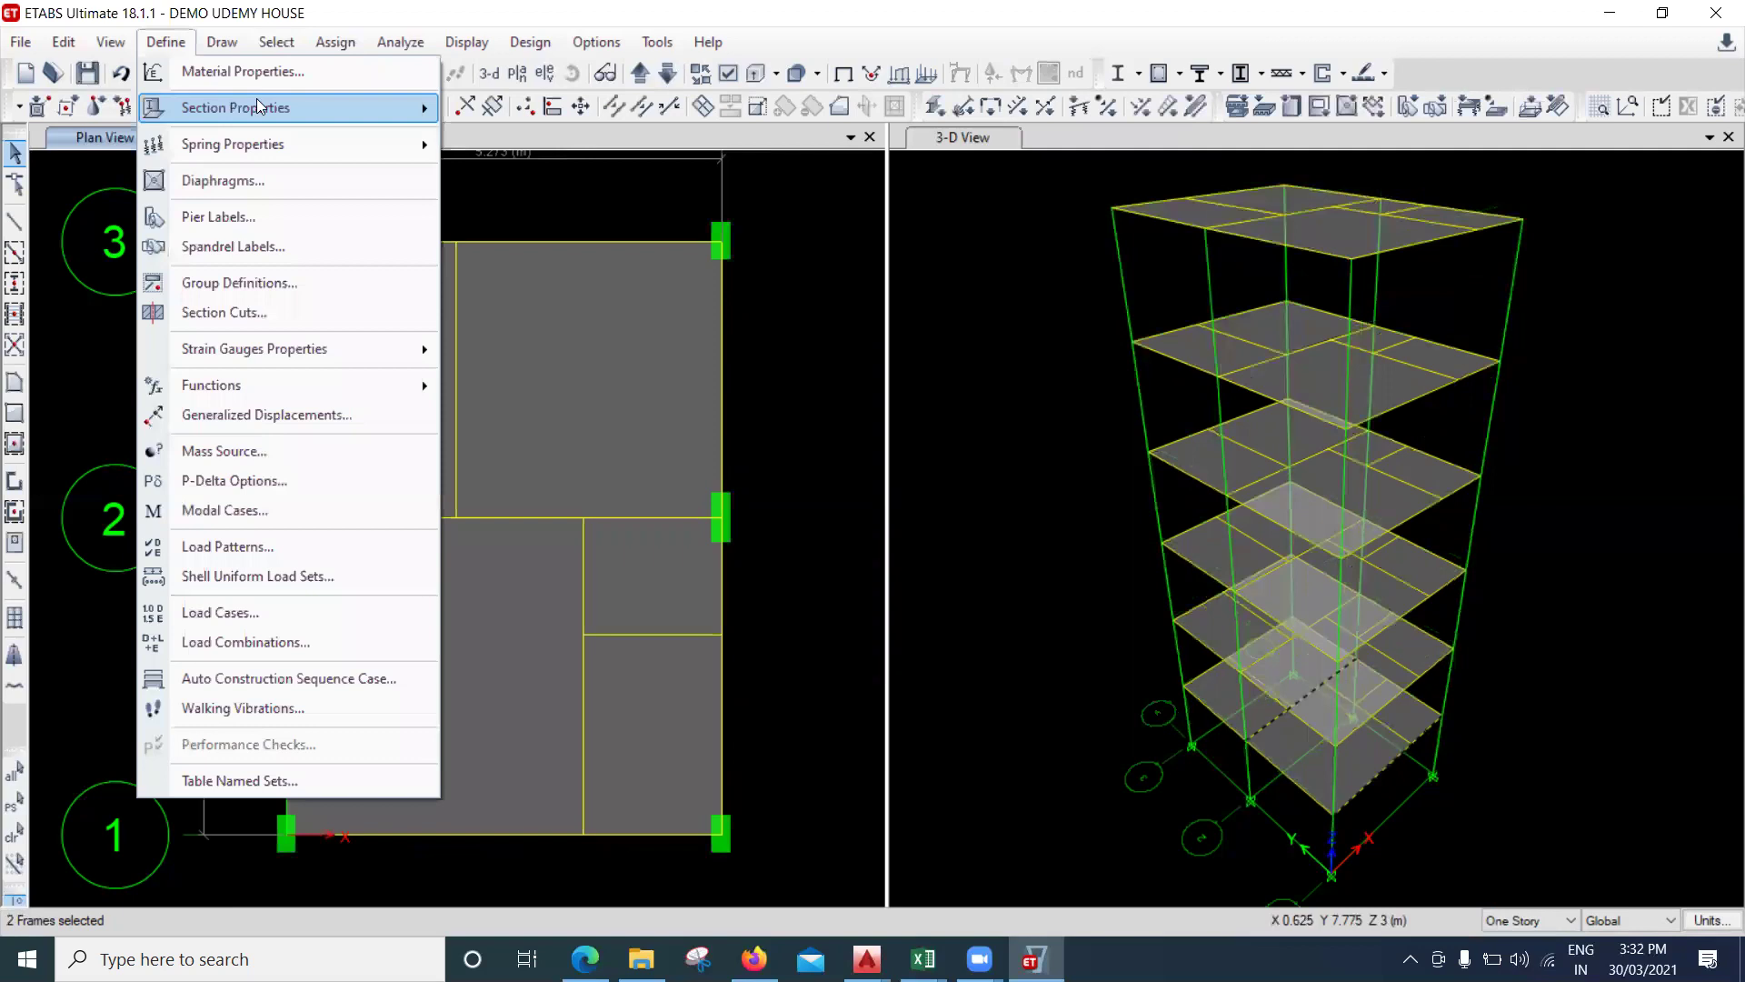
pyautogui.click(535, 111)
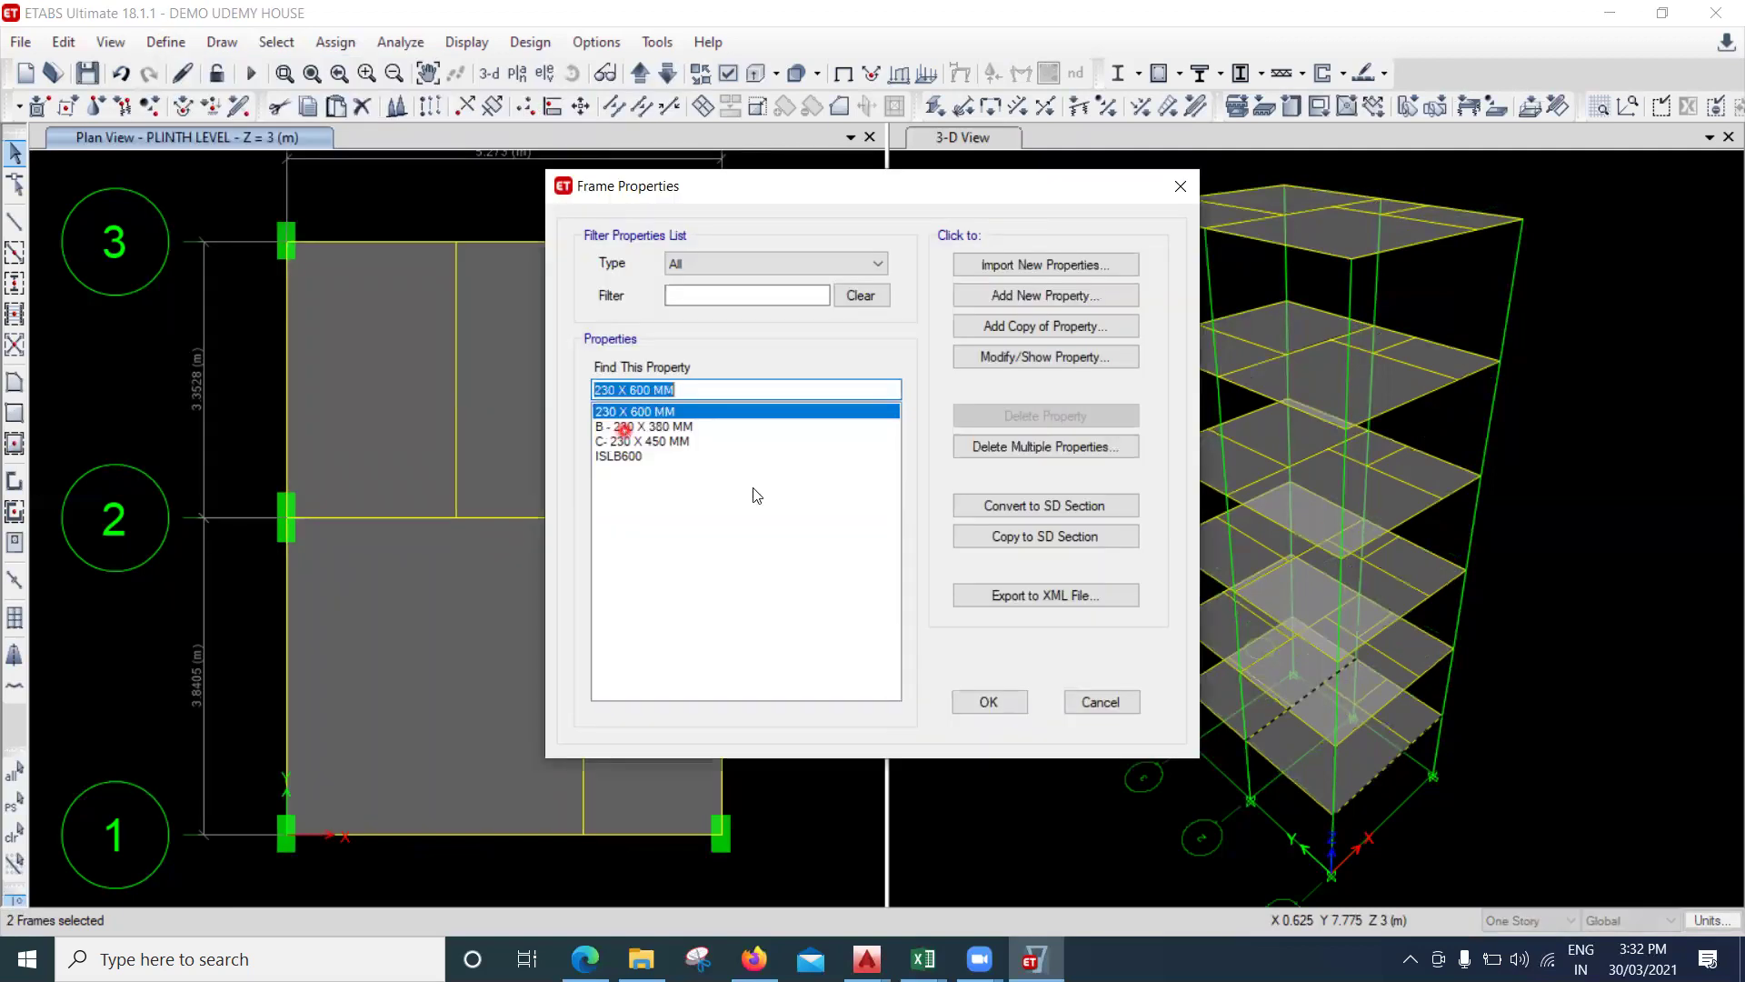
pyautogui.click(625, 429)
pyautogui.click(1076, 354)
pyautogui.click(1027, 326)
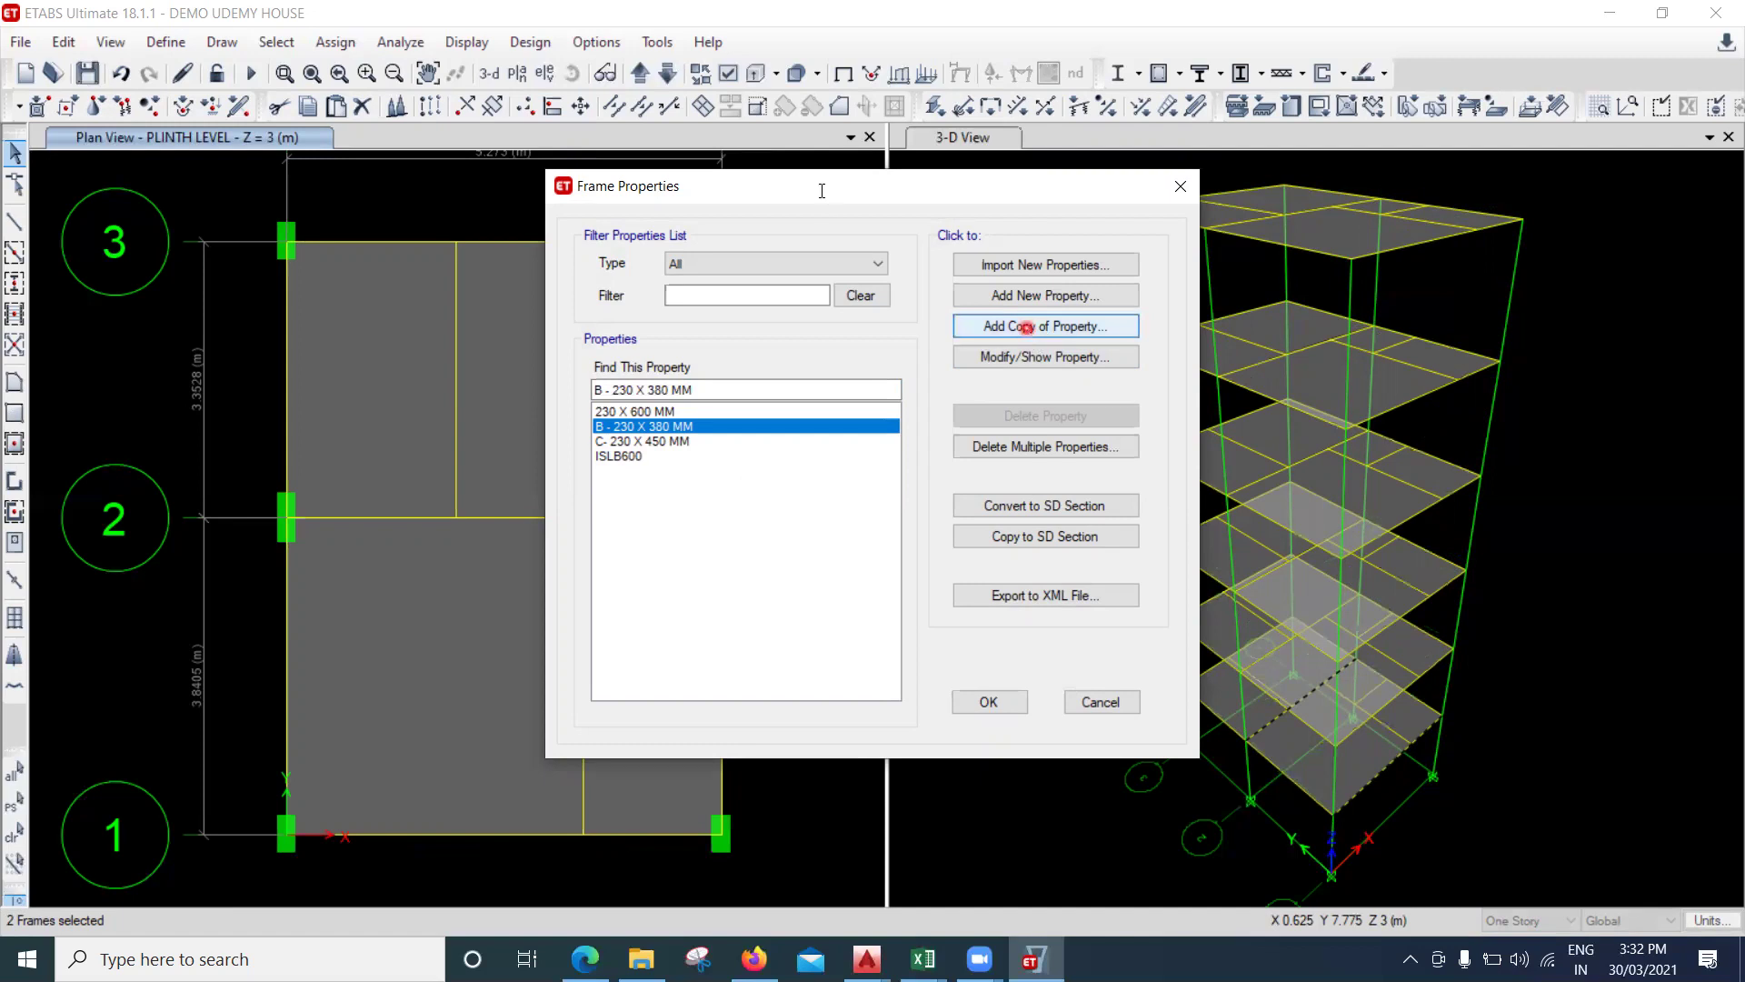
# Name the copied section BEAM 230 X 450 MM, set its depth to 450 mm and save it.
pyautogui.press('BackSpace')
pyautogui.write('230 X 450 MM')
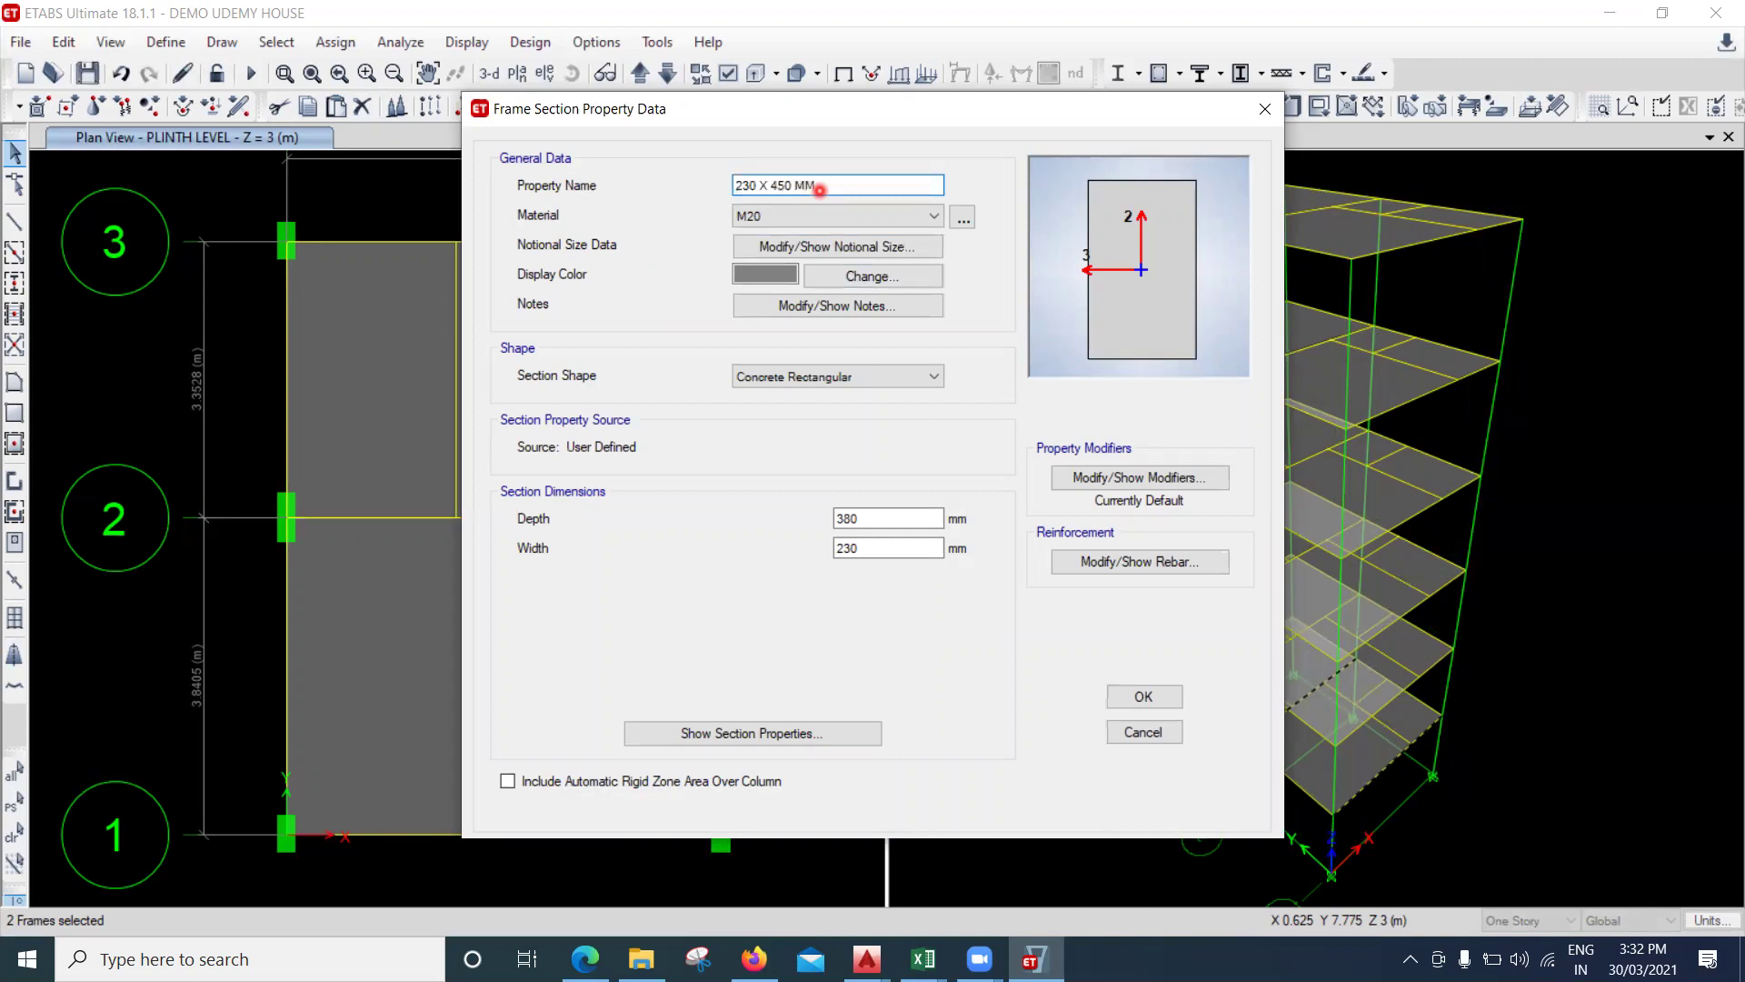
pyautogui.write('BEAM')
pyautogui.doubleClick(900, 519)
pyautogui.write('450')
pyautogui.click(1166, 696)
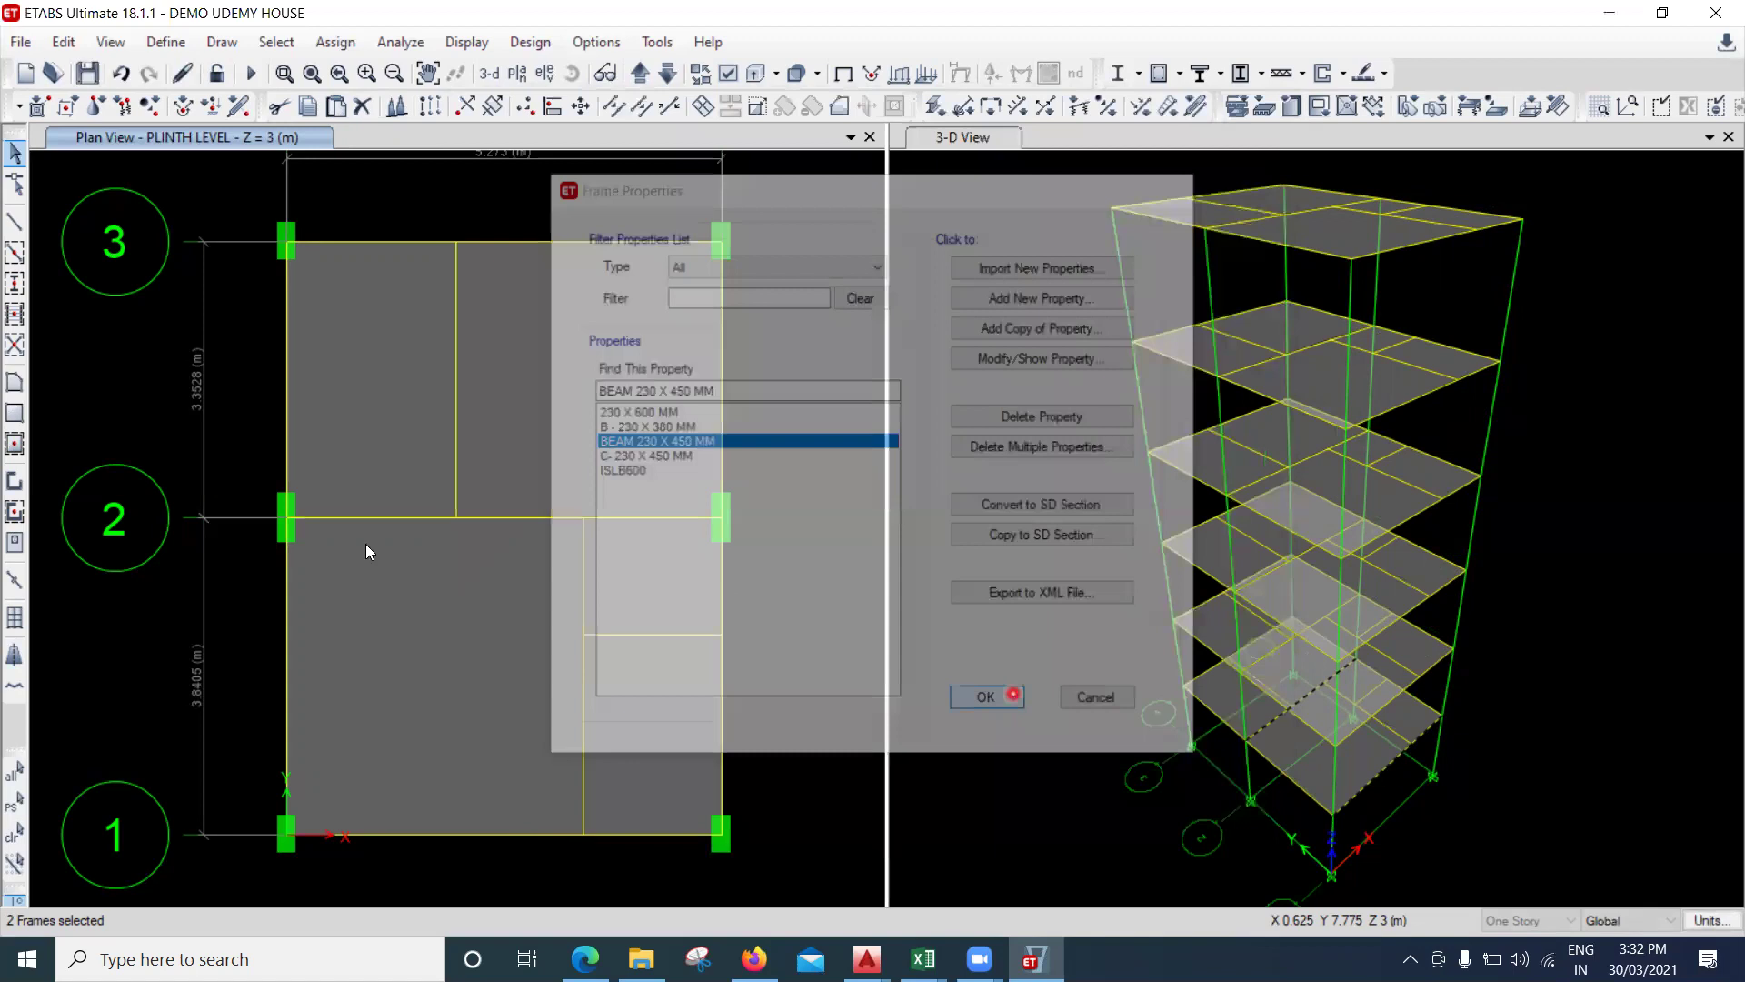
# Clear the current selection, switch to All Stories and select the beams on grid lines 2 and 1.
pyautogui.click(385, 571)
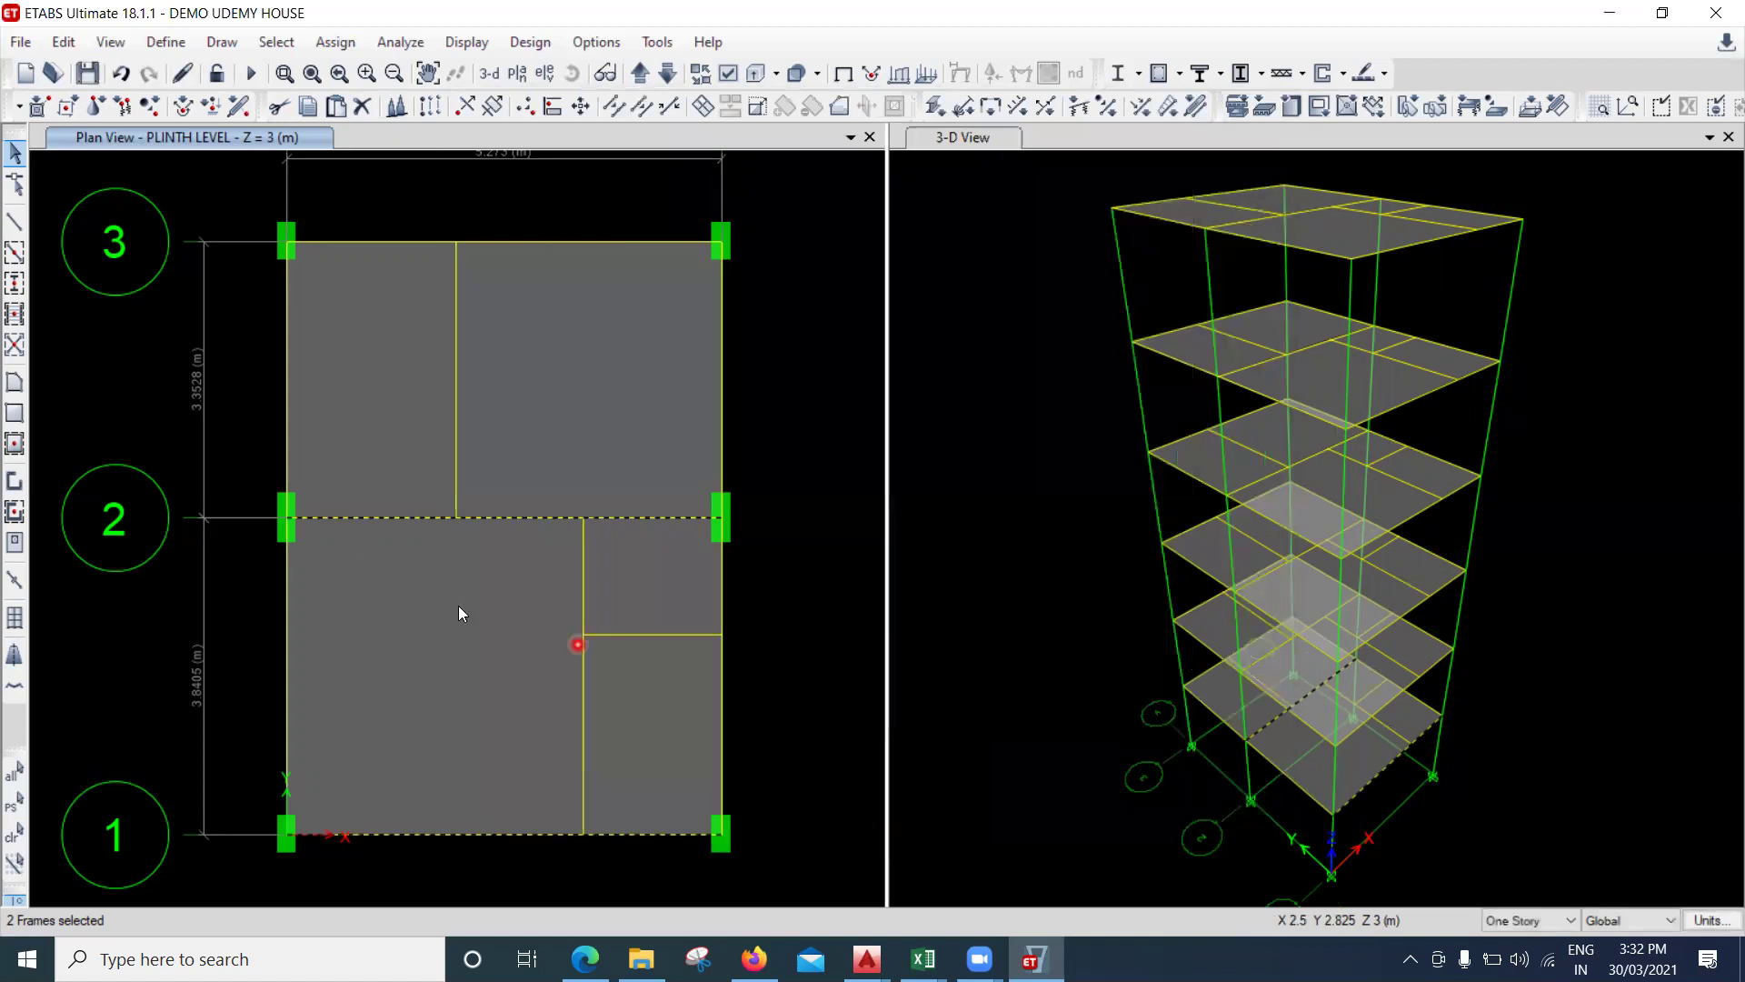
pyautogui.press('Escape')
pyautogui.click(1570, 920)
pyautogui.click(1512, 956)
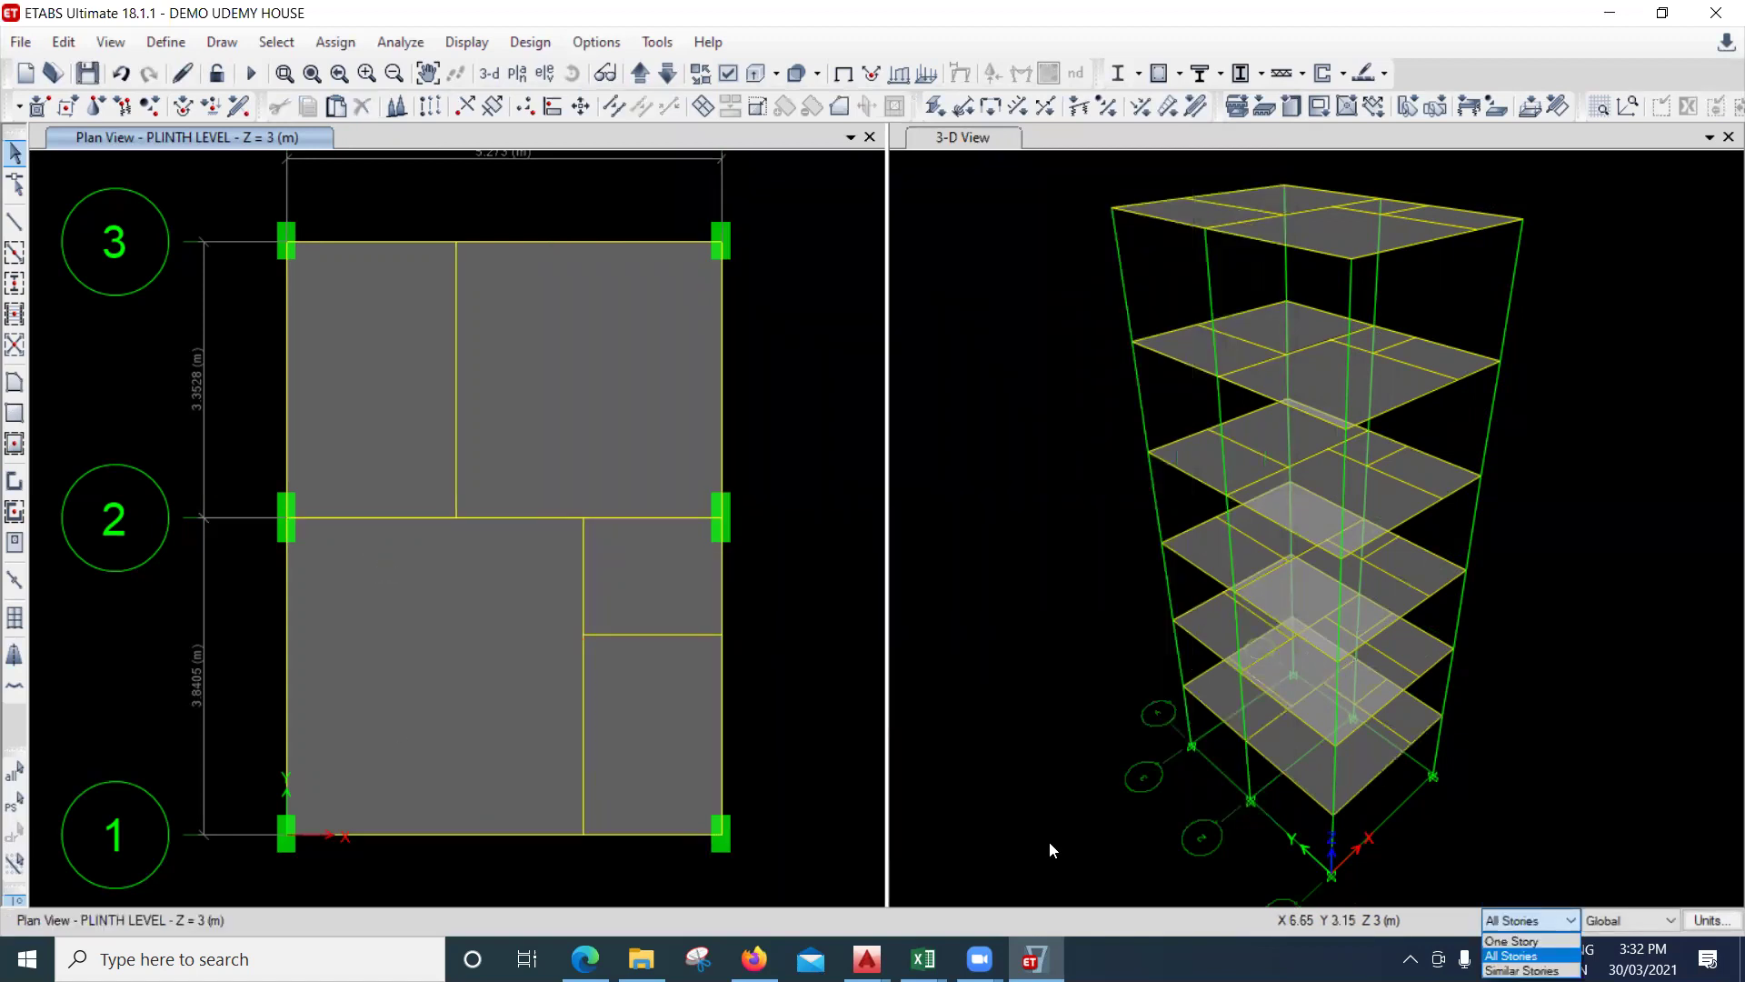
pyautogui.click(538, 520)
pyautogui.click(538, 520)
pyautogui.click(497, 833)
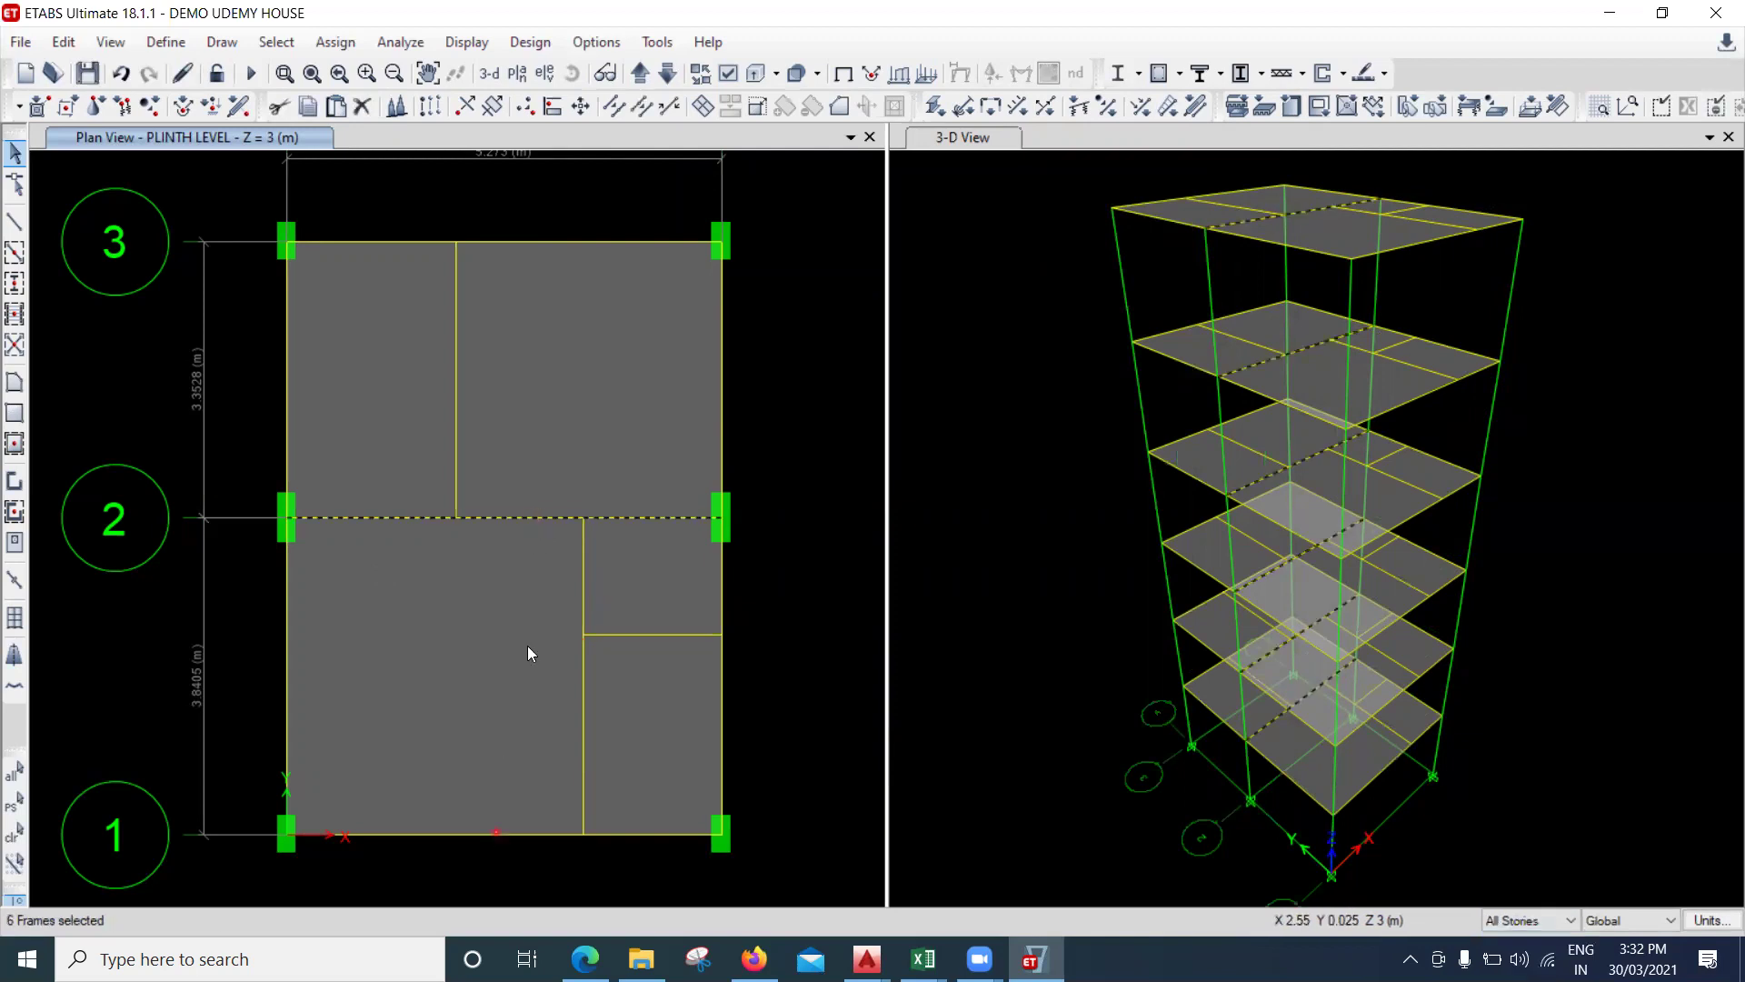
# Assign the BEAM 230 X 450 MM section to the selected beams and close the assignment.
pyautogui.click(336, 42)
pyautogui.moveTo(510, 101)
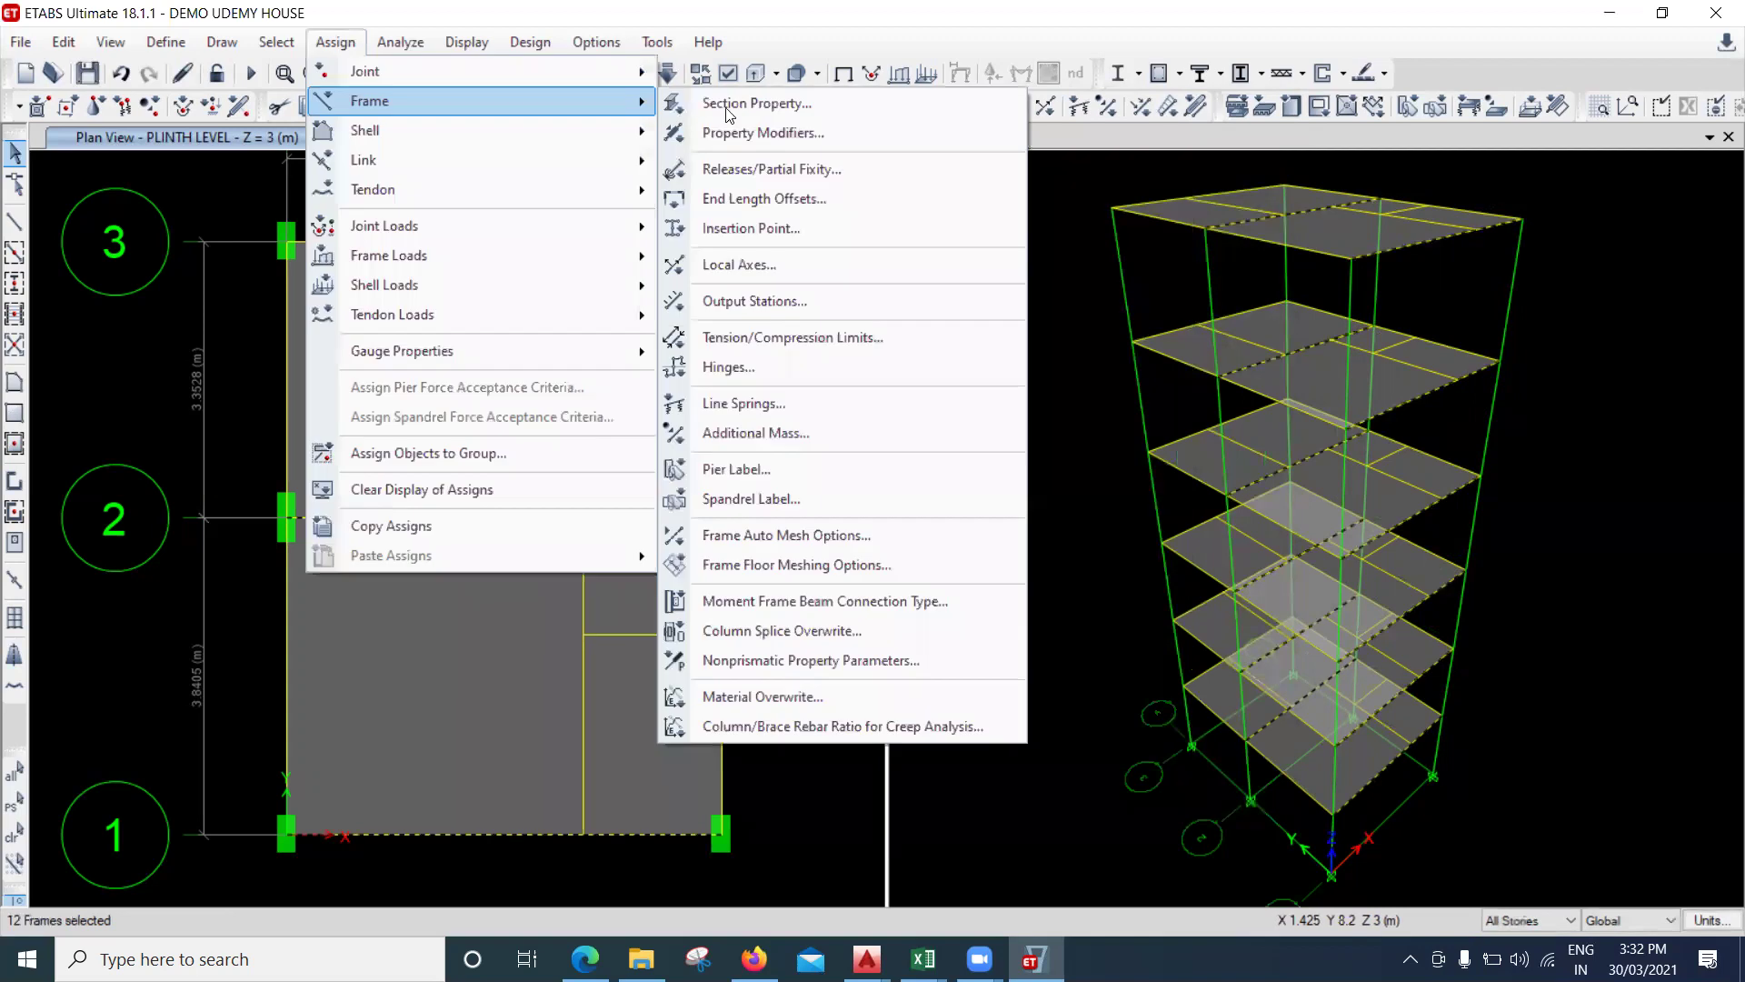
pyautogui.click(727, 106)
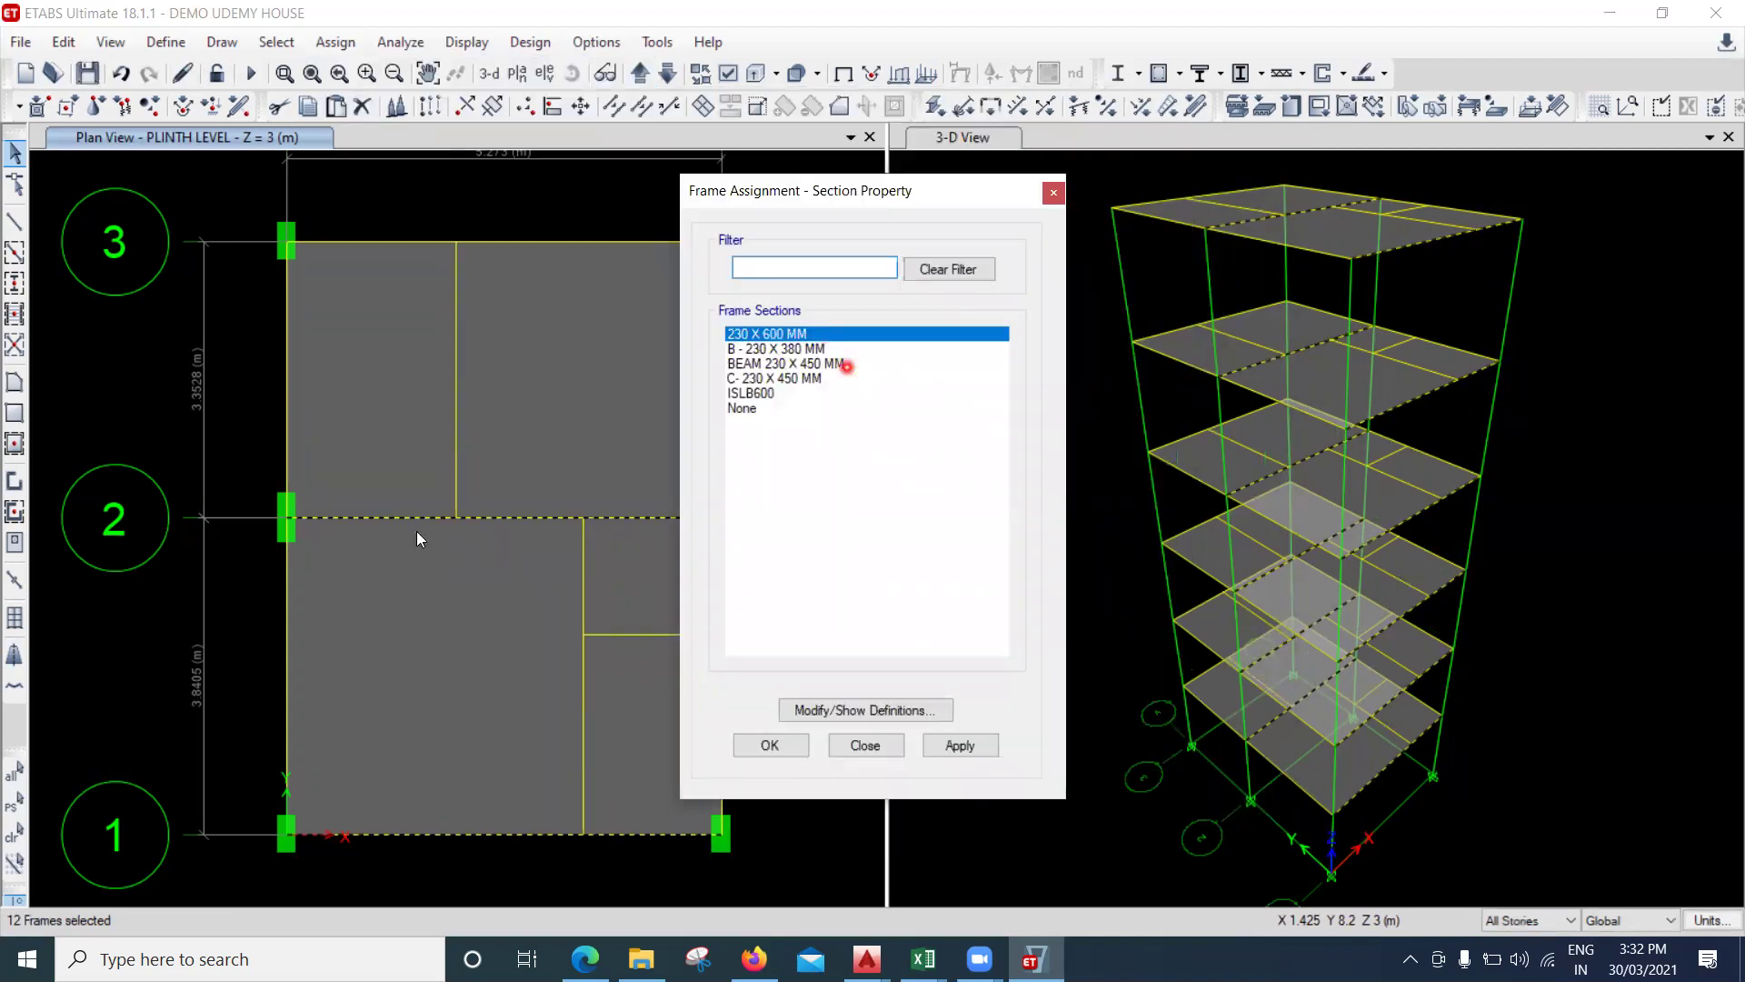
pyautogui.click(846, 364)
pyautogui.click(982, 746)
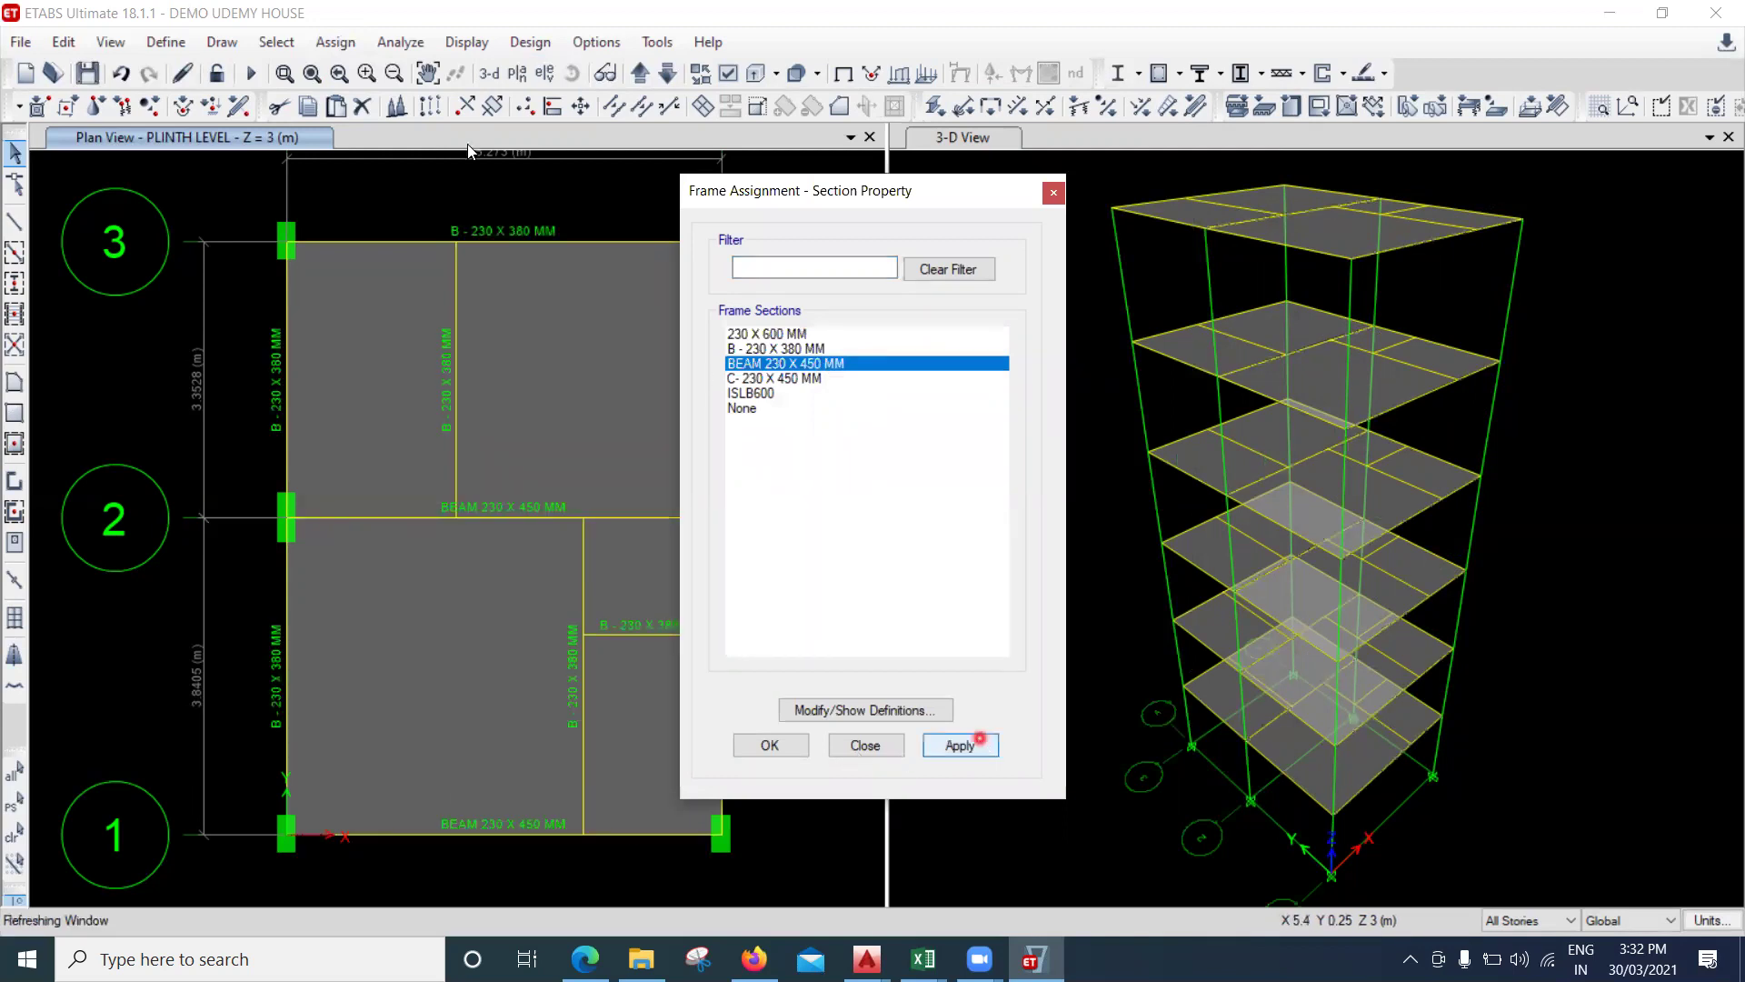
pyautogui.click(770, 745)
# Rerun the analysis and start the concrete frame design check with the plinth-level plan view active.
pyautogui.click(253, 76)
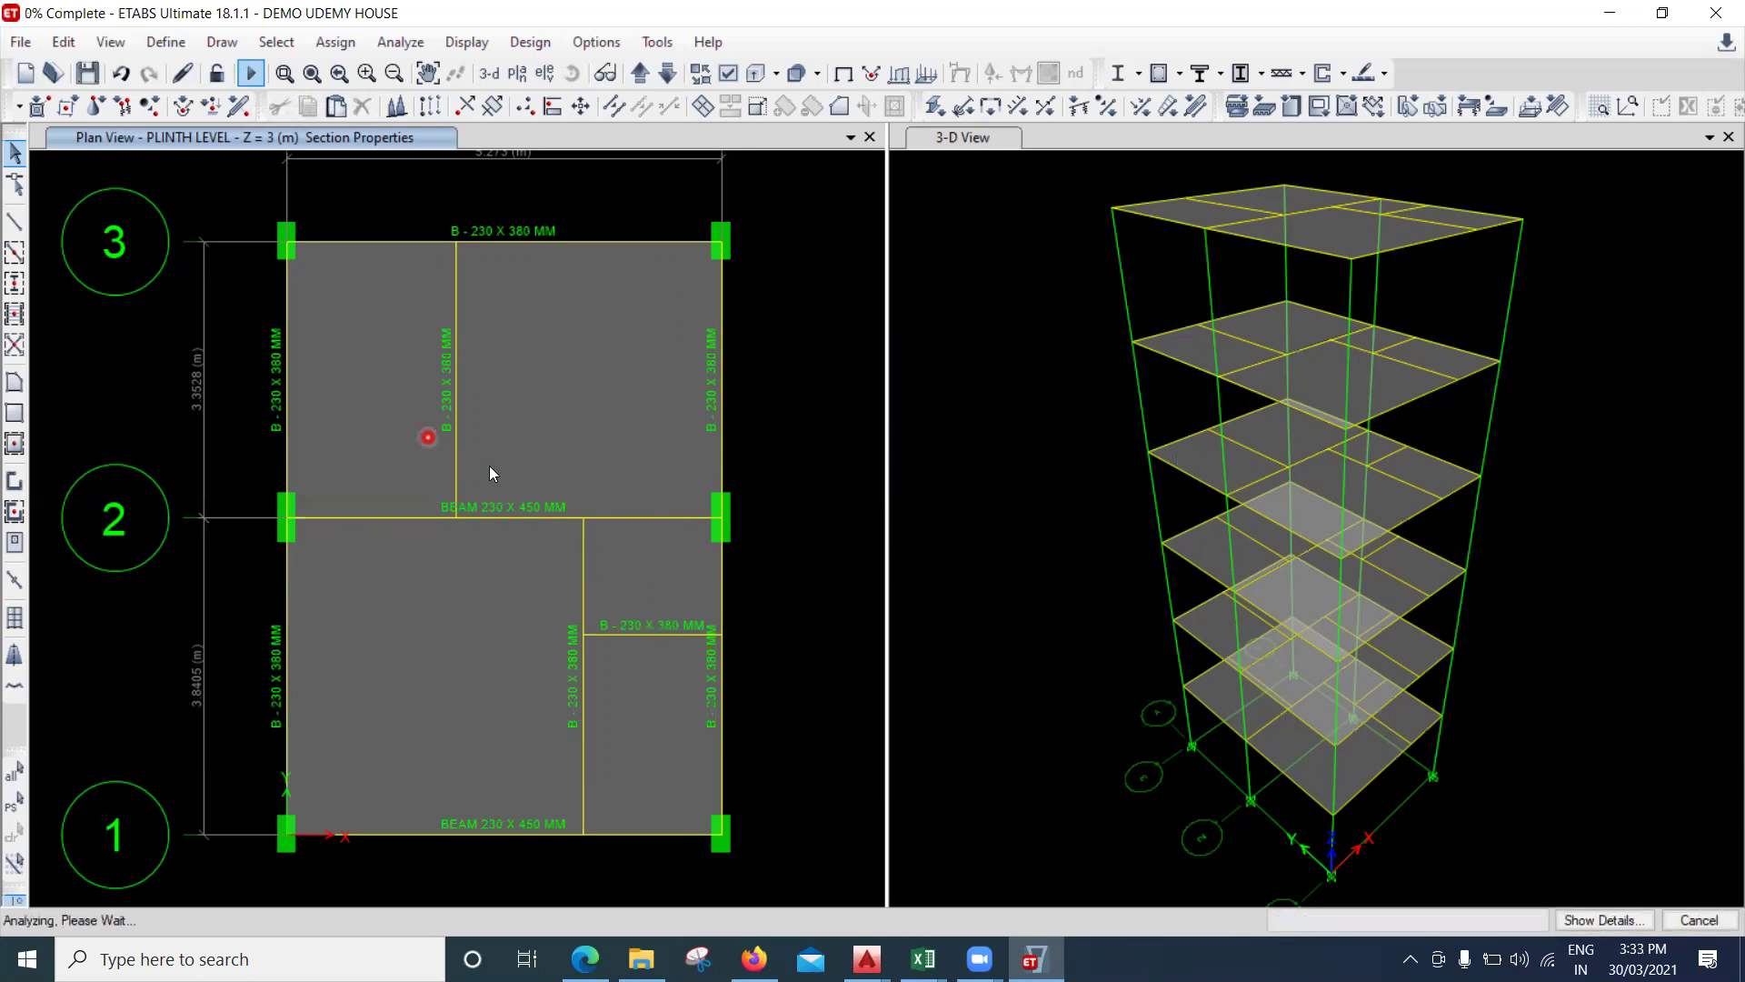
pyautogui.click(537, 43)
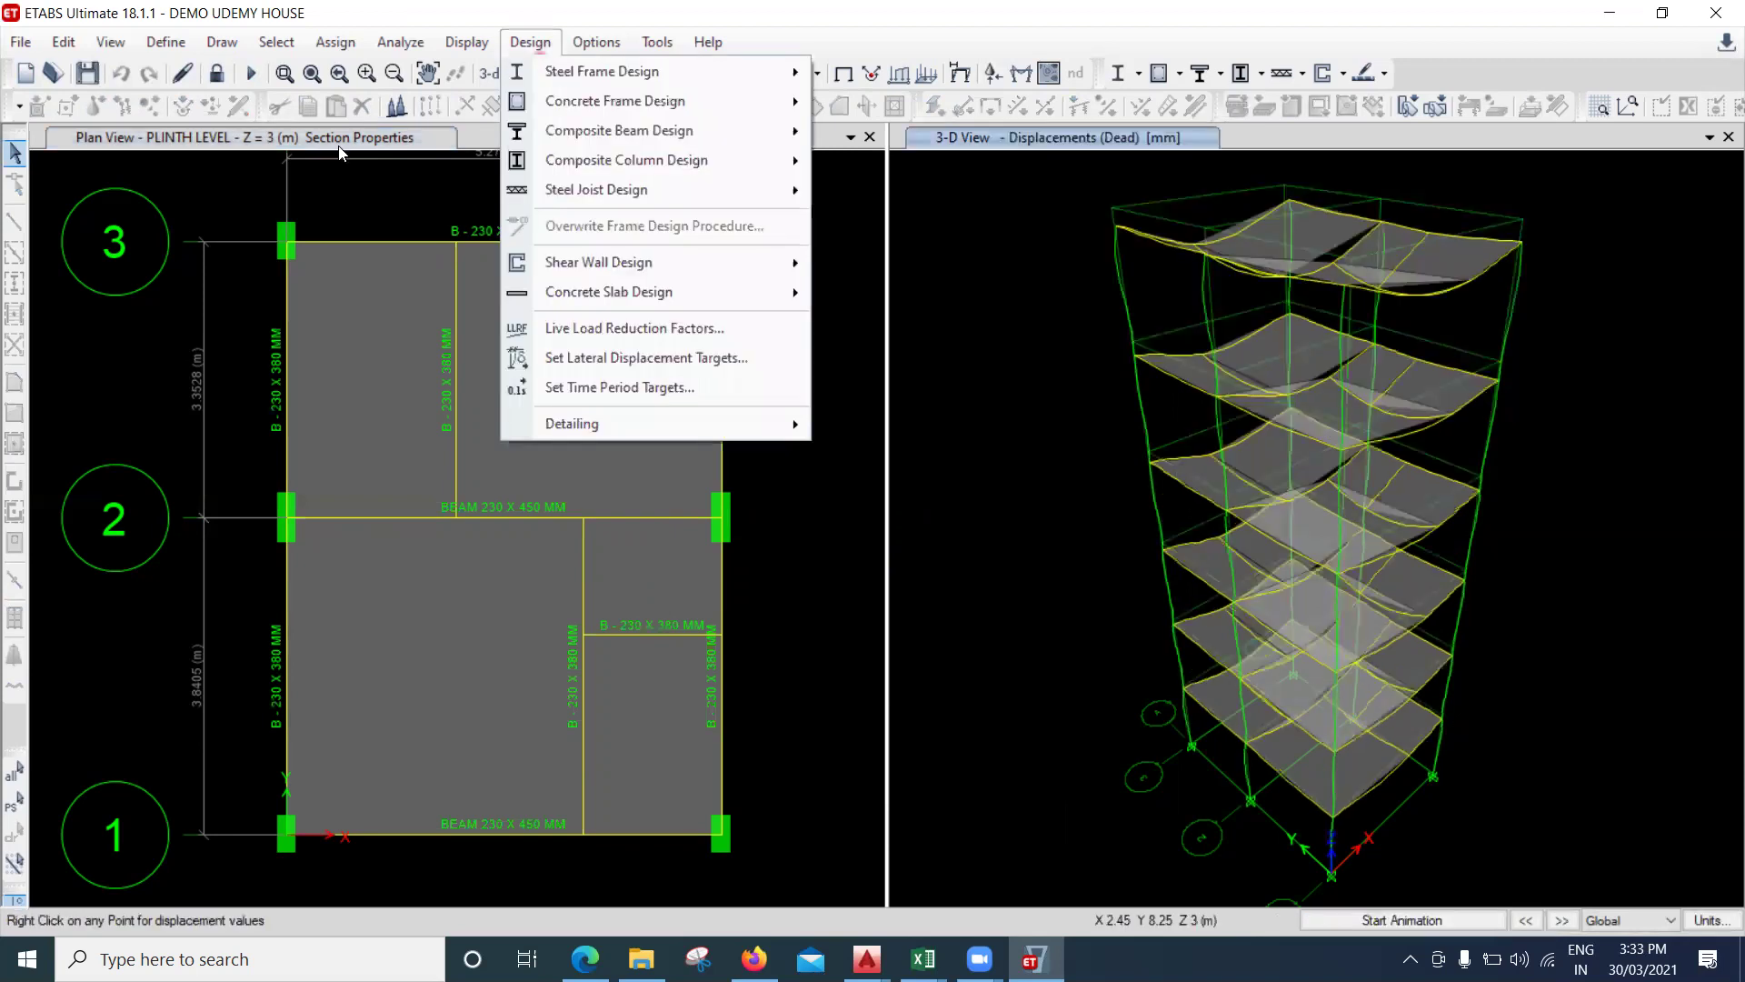
pyautogui.click(338, 188)
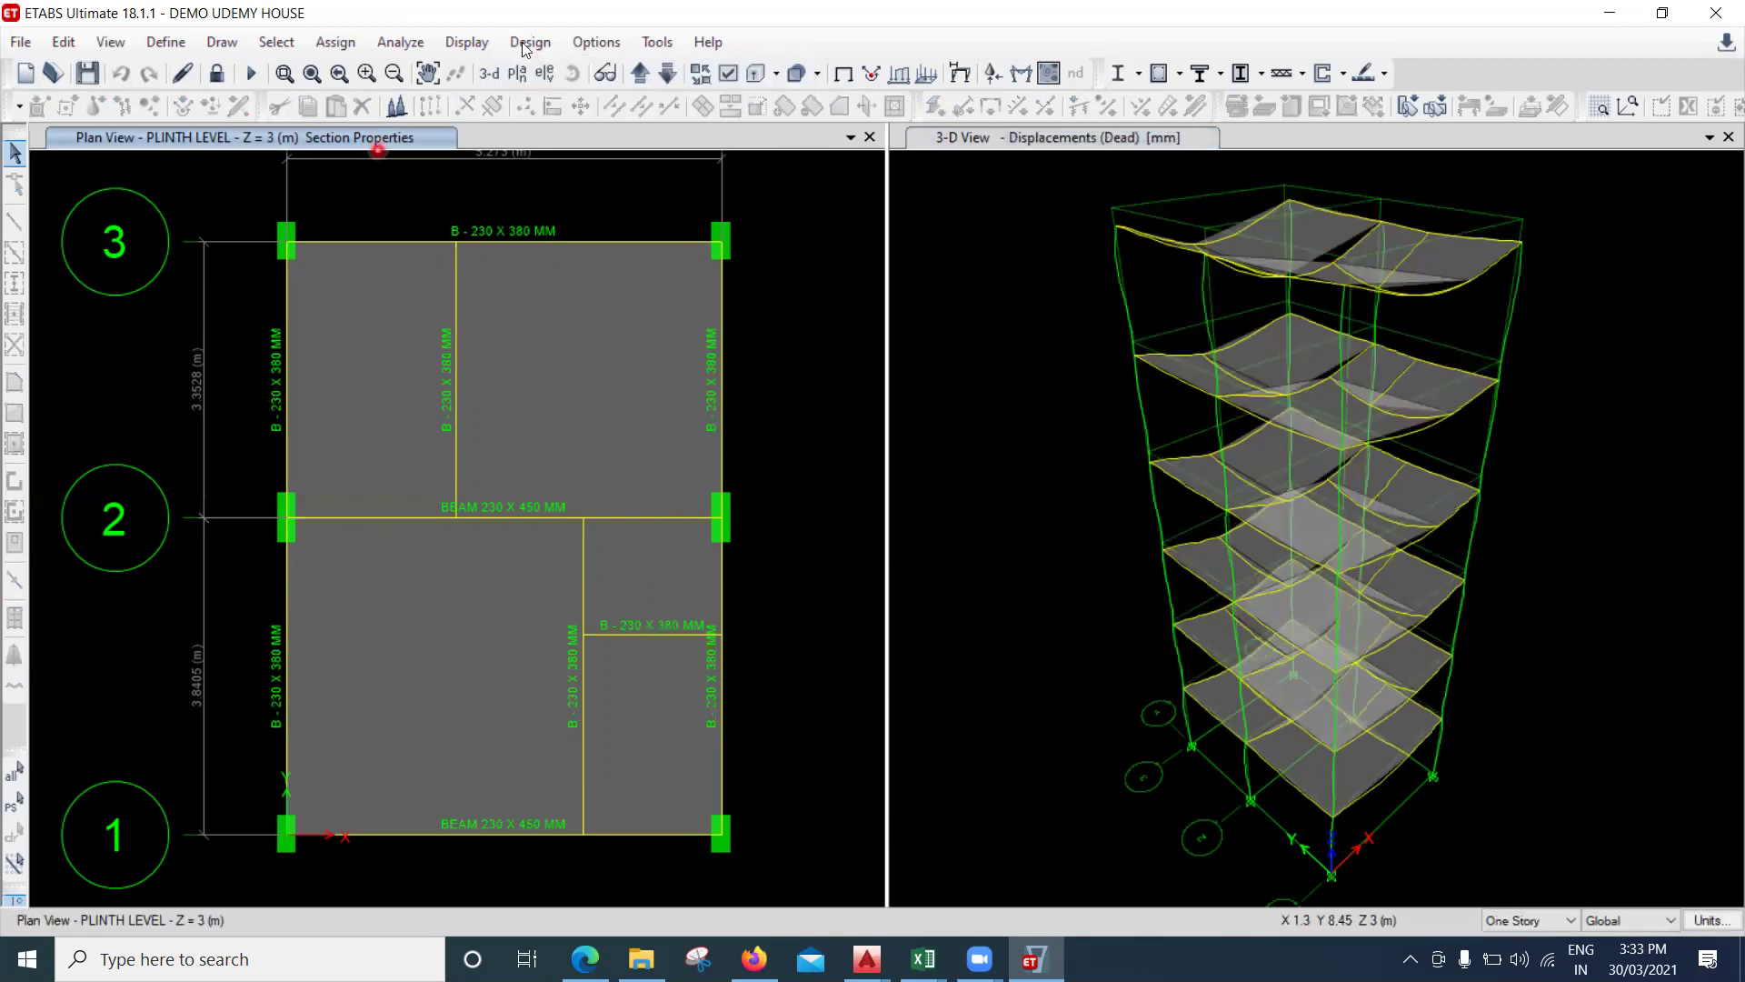
pyautogui.click(526, 45)
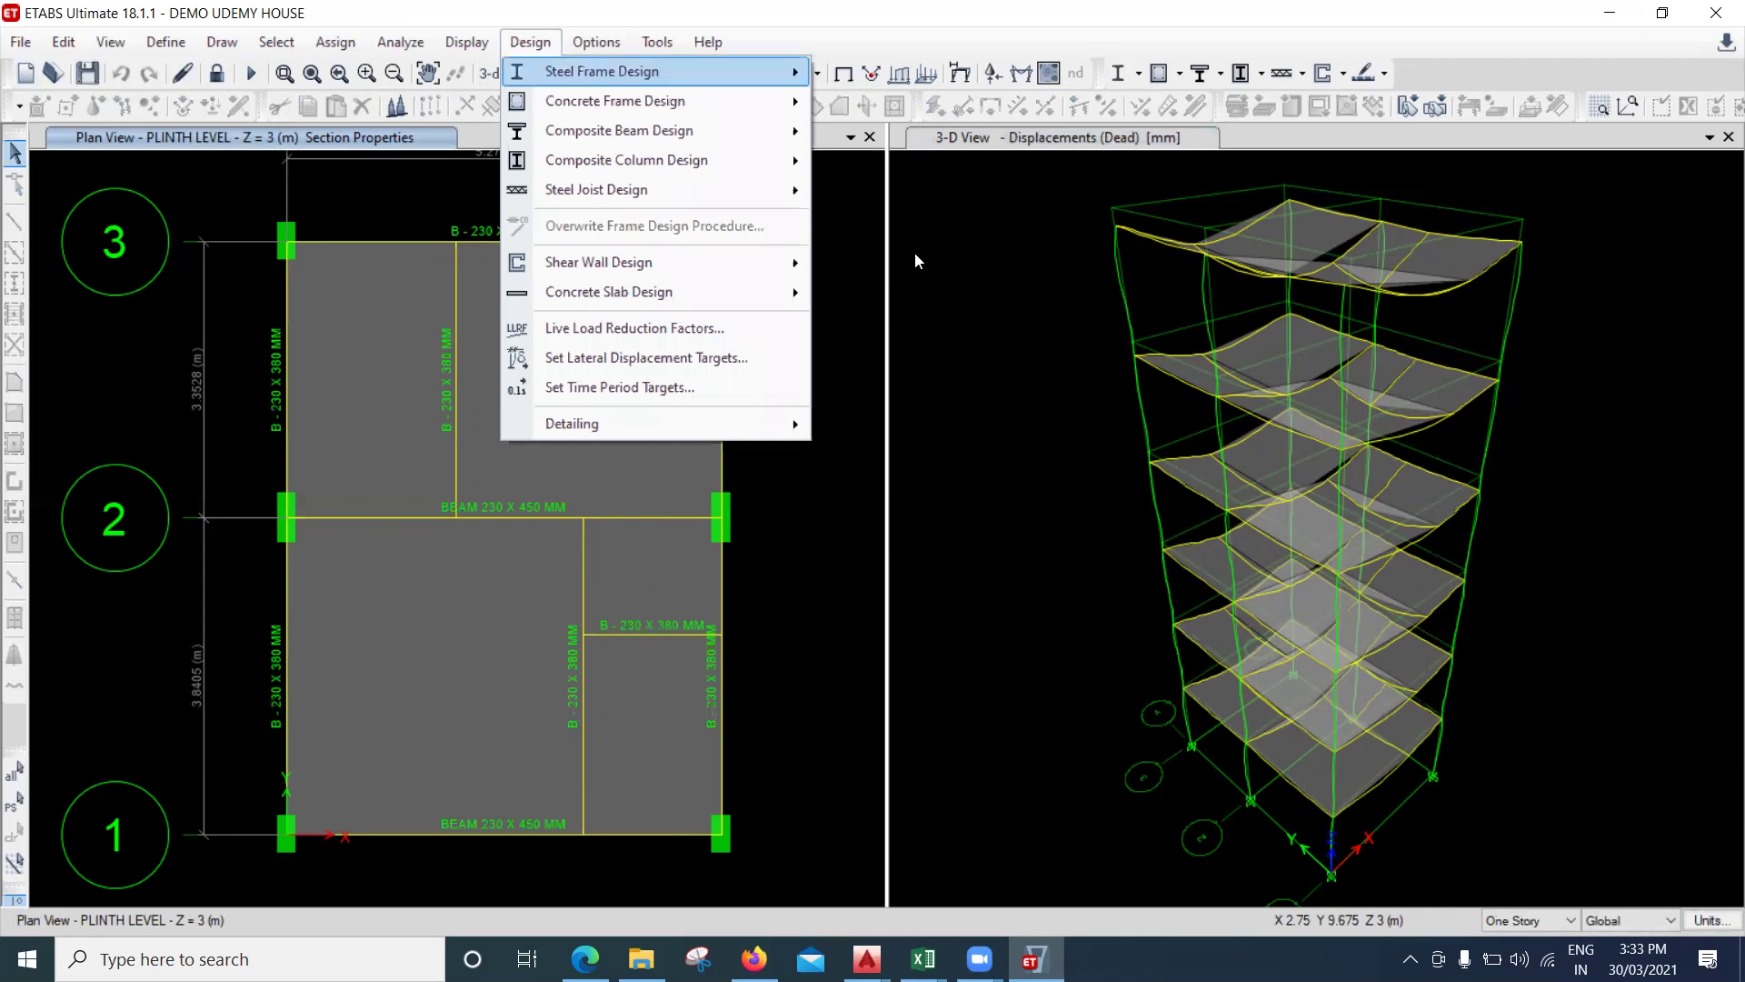
pyautogui.moveTo(773, 101)
pyautogui.click(860, 261)
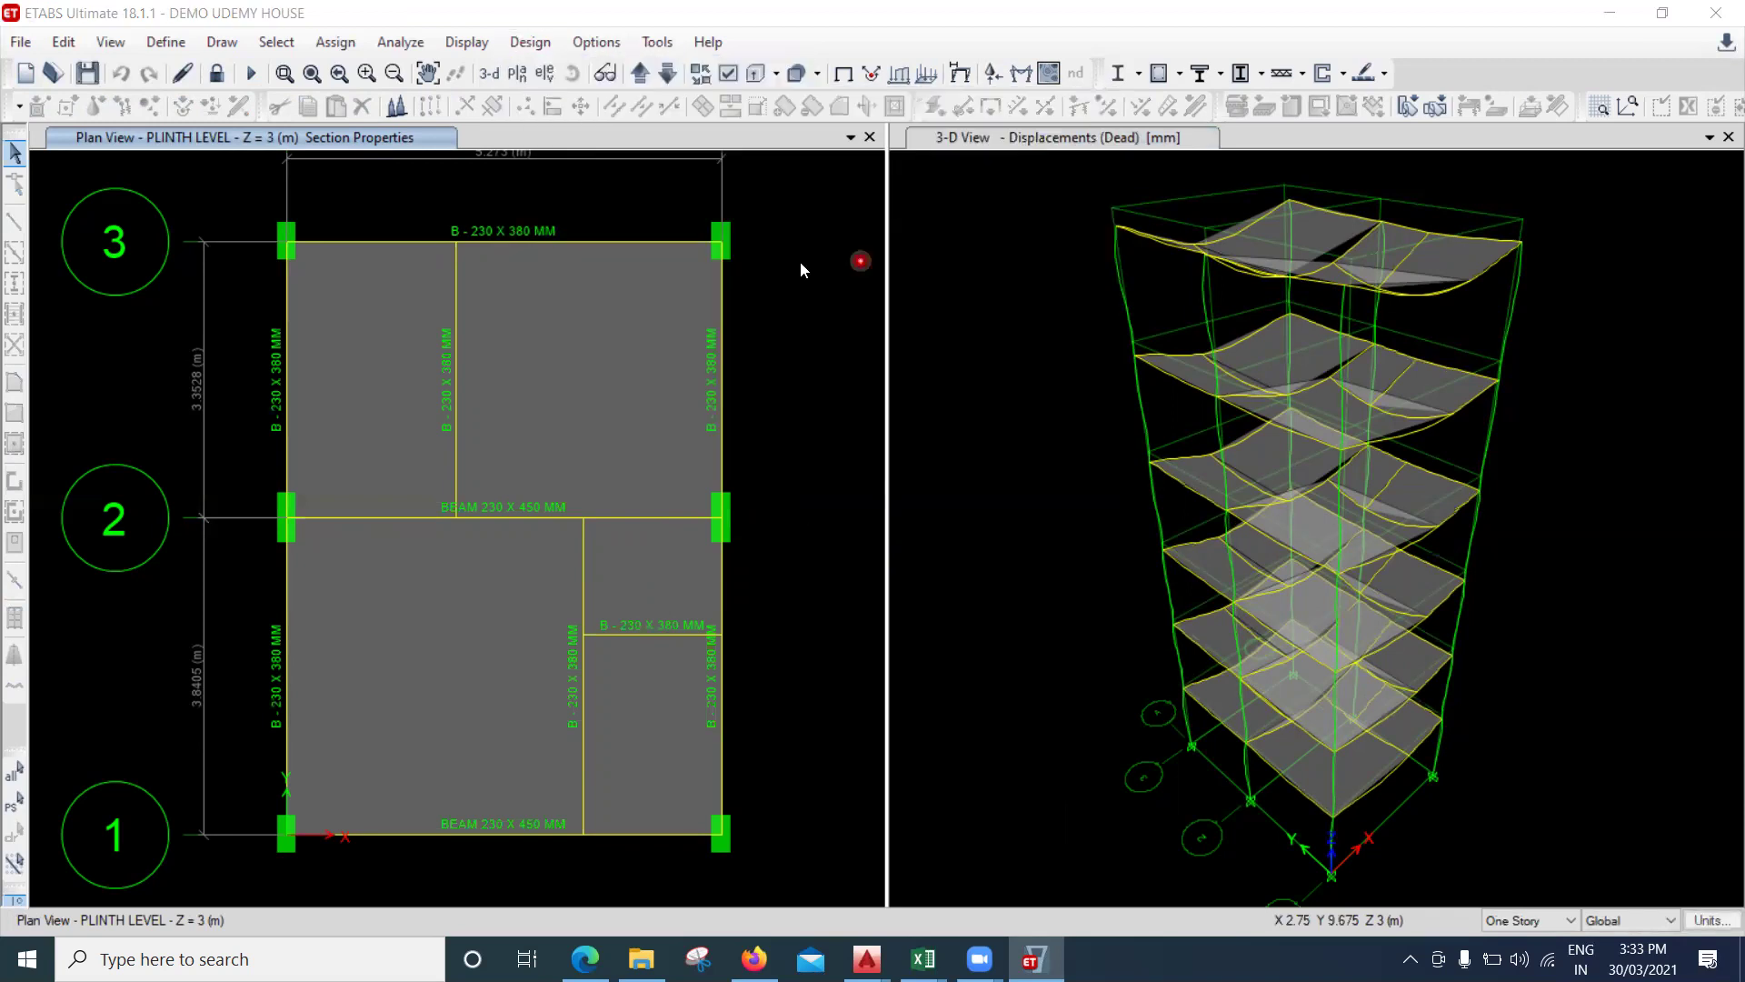
# Step the plan view up through the storeys to examine the longitudinal reinforcement of the beams and columns.
pyautogui.click(800, 263)
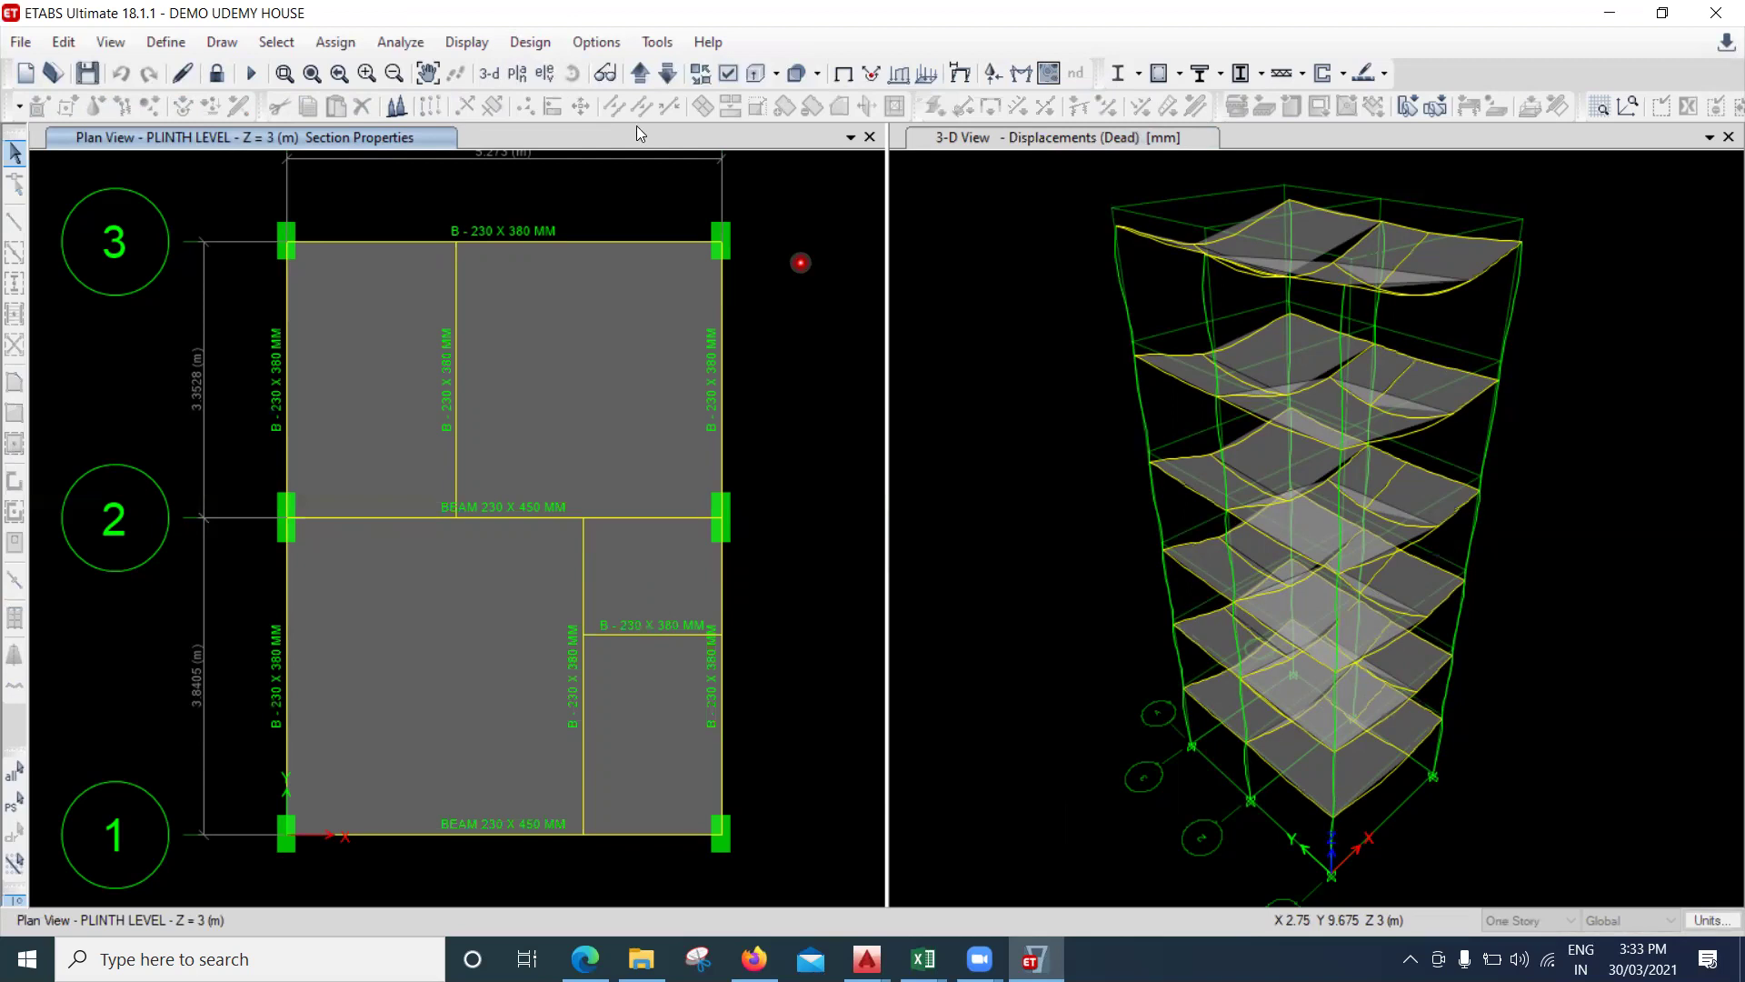
pyautogui.click(643, 131)
pyautogui.click(645, 80)
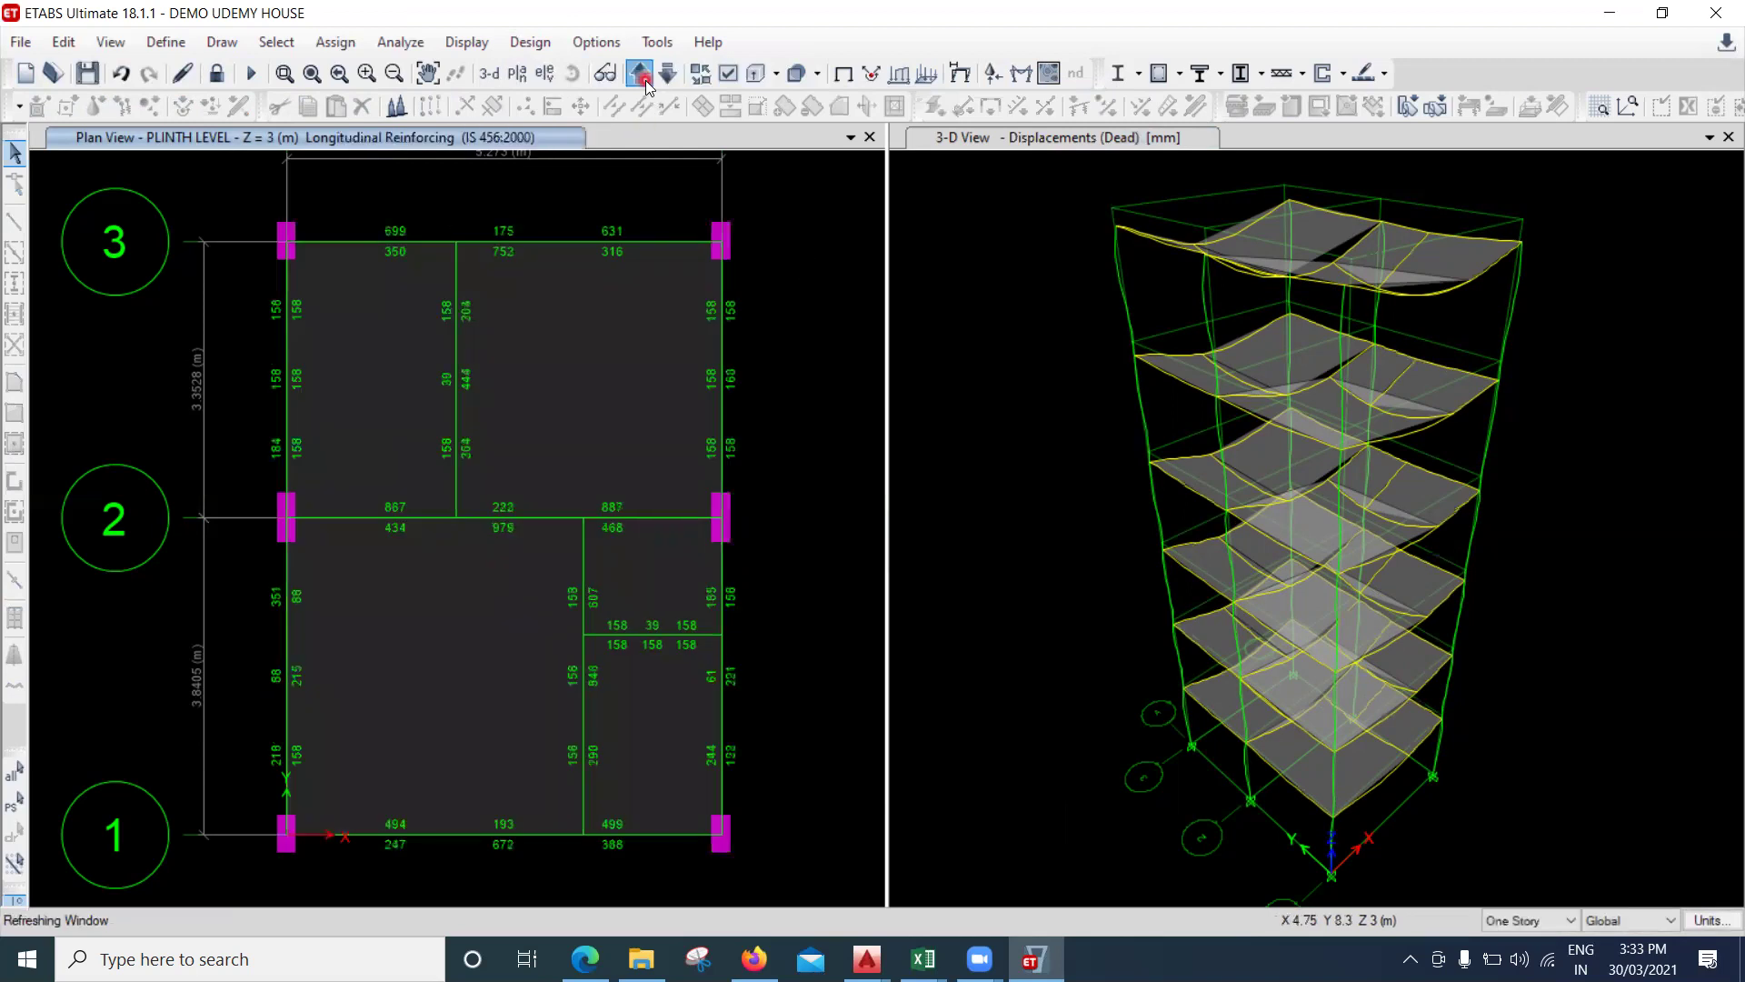
pyautogui.click(642, 78)
pyautogui.click(642, 76)
pyautogui.click(642, 77)
pyautogui.click(642, 76)
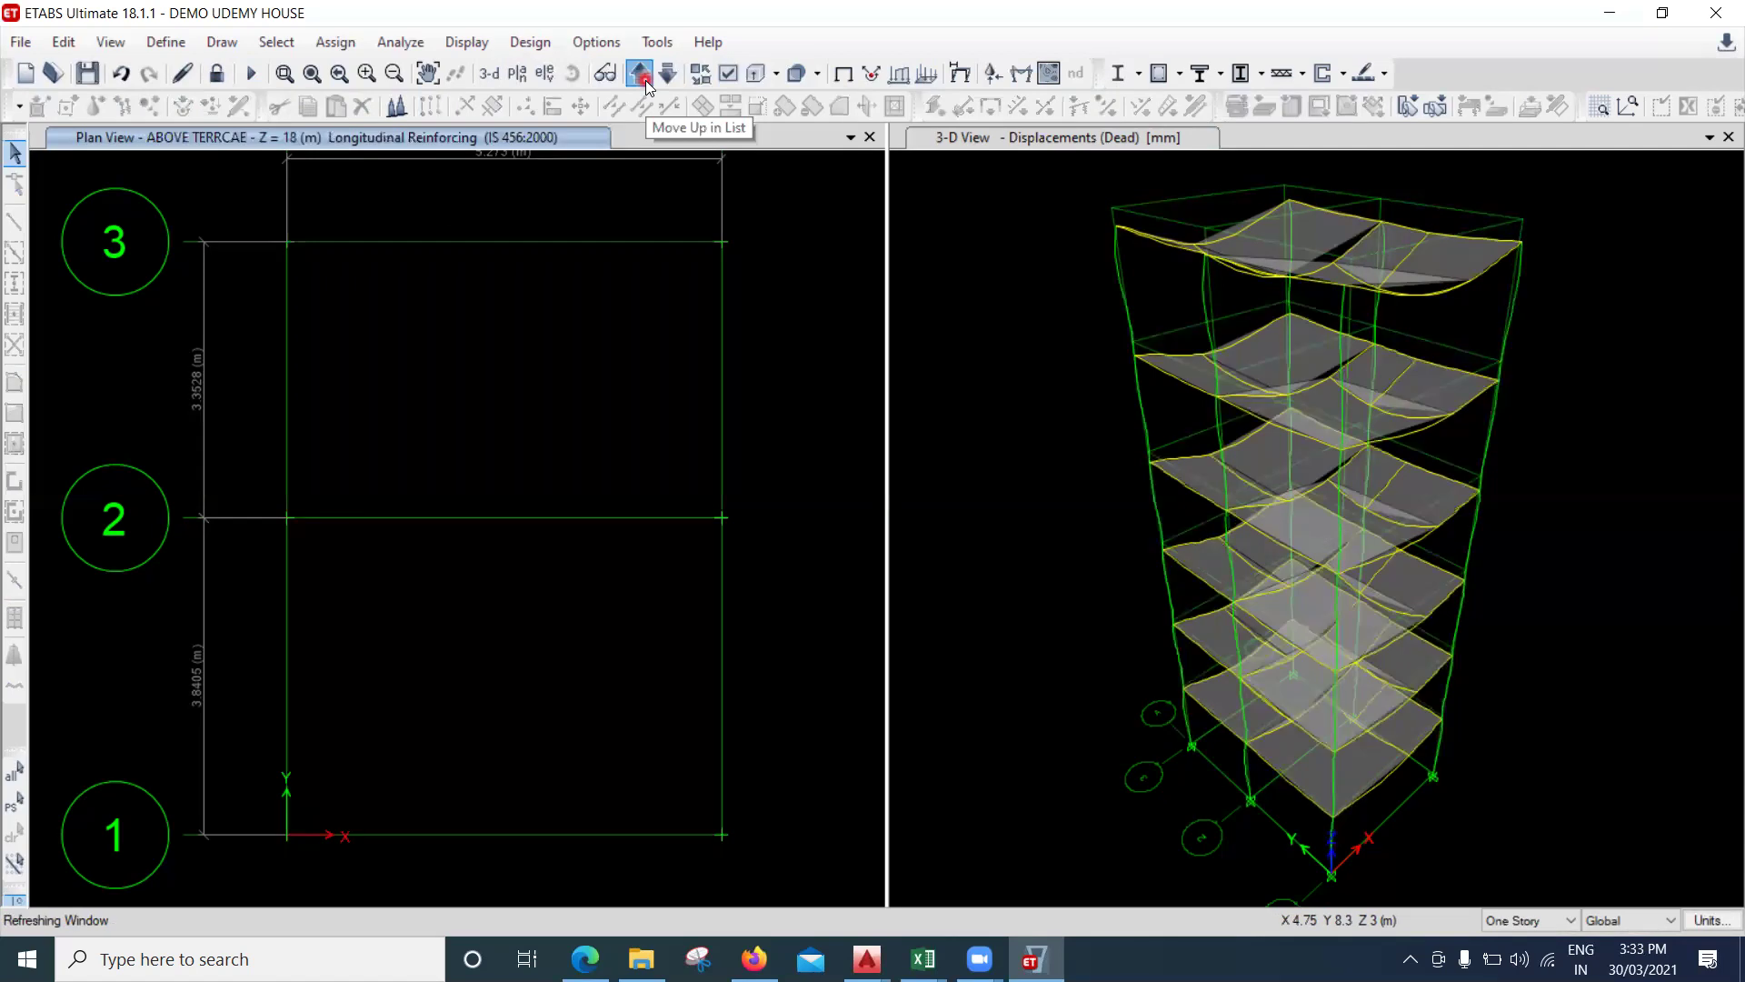
pyautogui.click(644, 78)
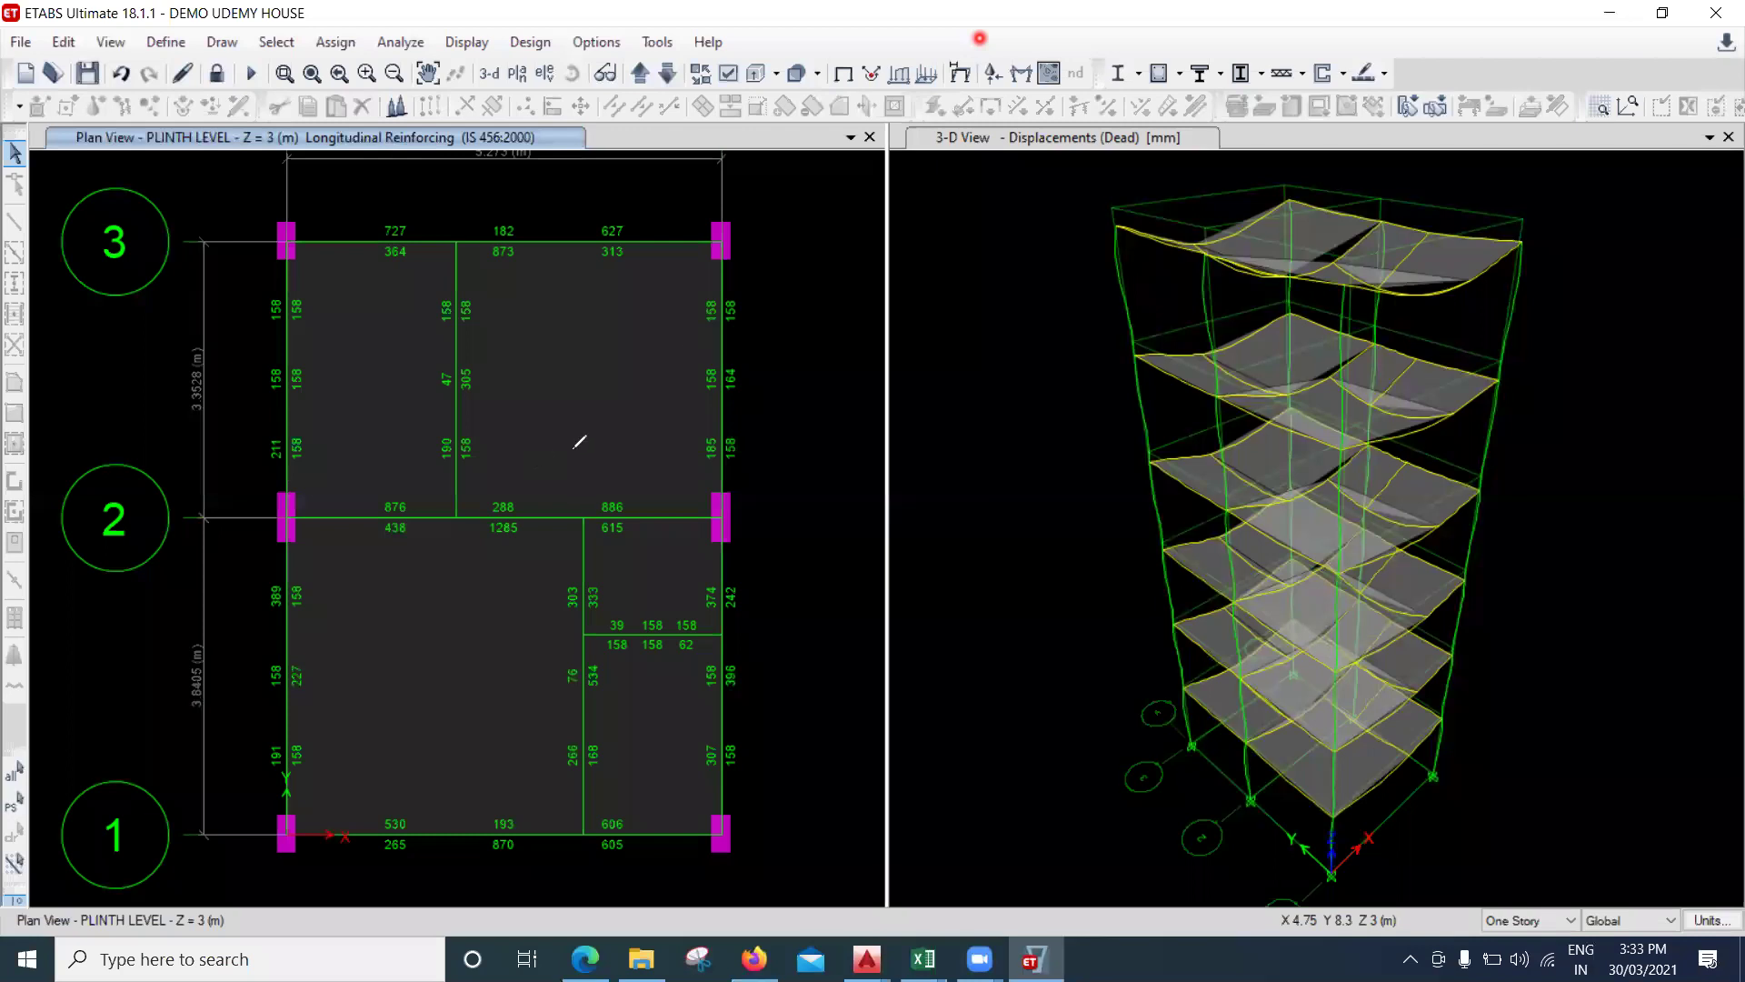
pyautogui.moveTo(535, 467); pyautogui.dragTo(580, 438)
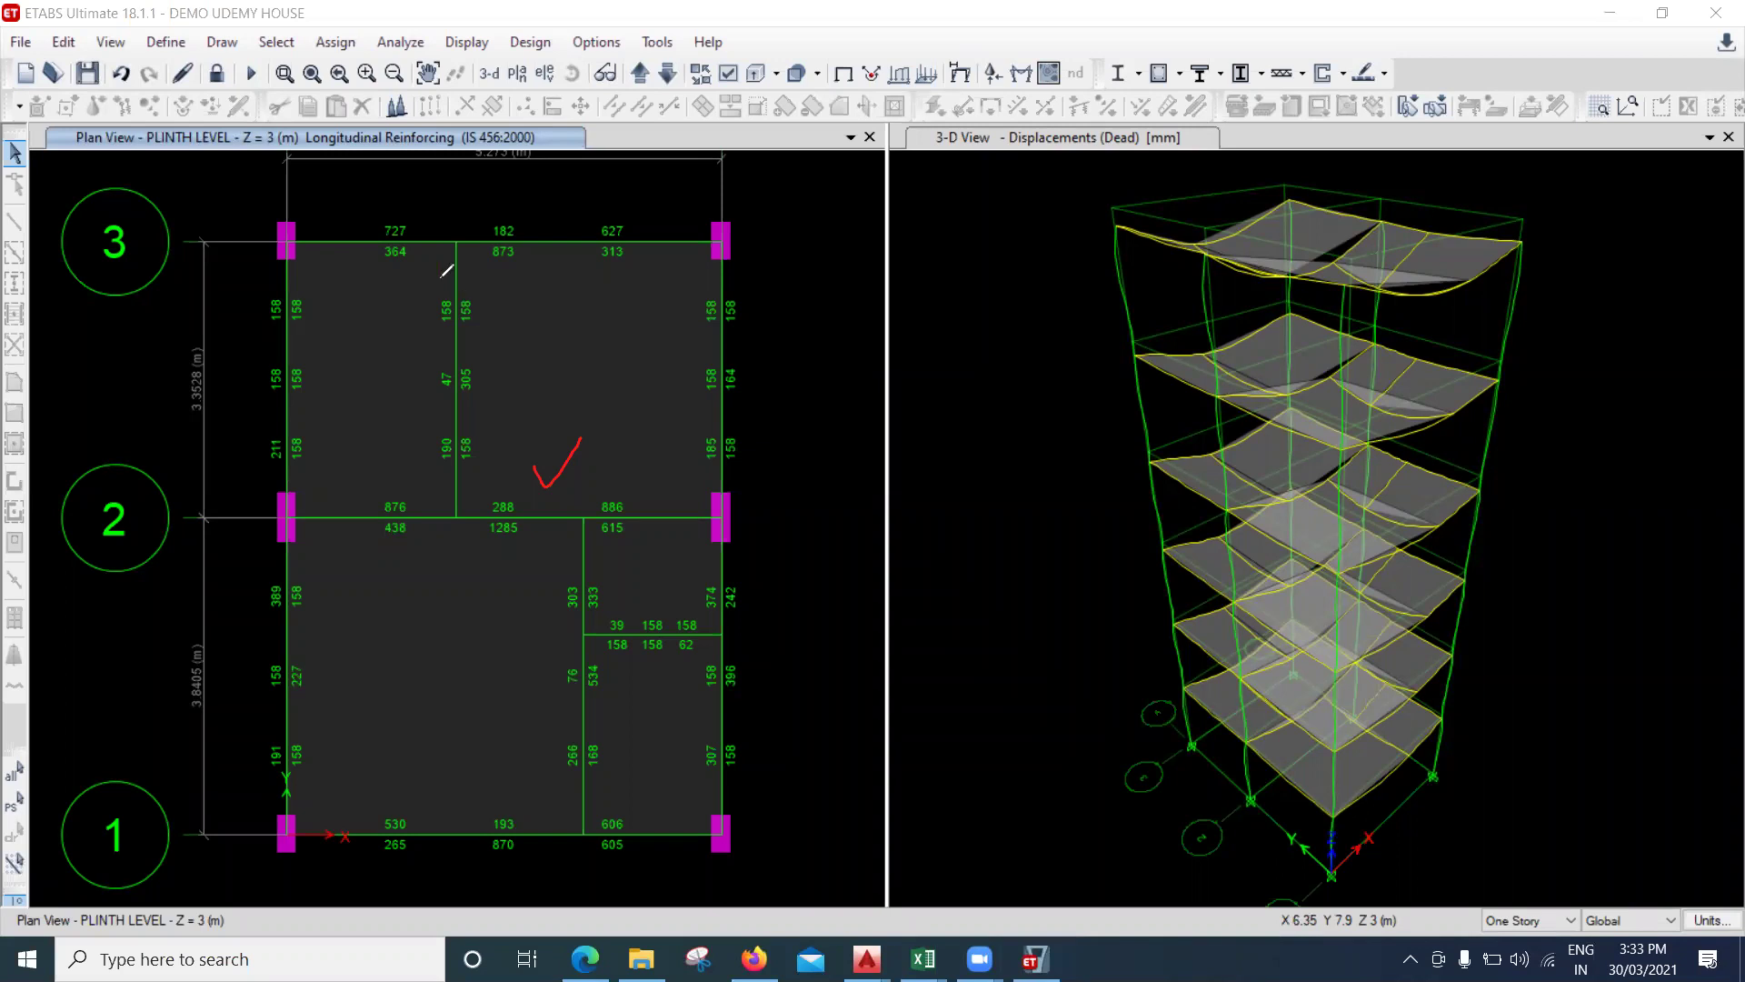
pyautogui.moveTo(457, 280); pyautogui.dragTo(455, 343)
pyautogui.moveTo(415, 507)
pyautogui.mouseDown()
pyautogui.moveTo(449, 488)
pyautogui.moveTo(447, 556)
pyautogui.moveTo(540, 435)
pyautogui.mouseUp()
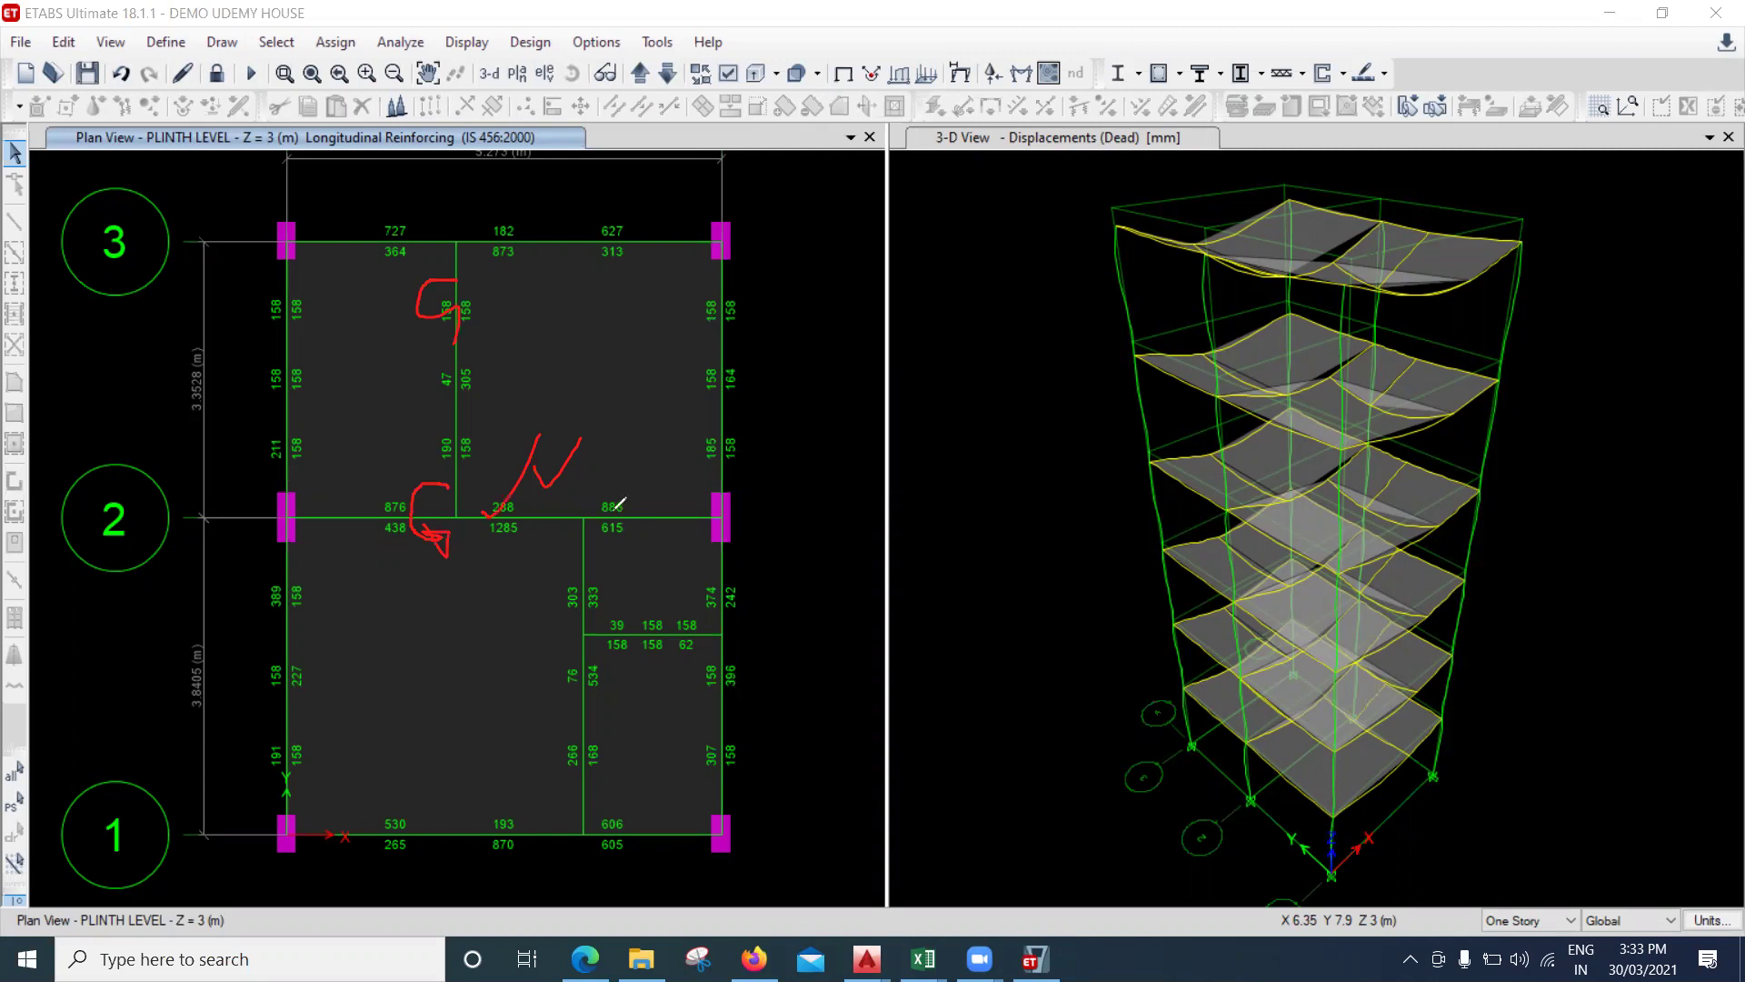
pyautogui.moveTo(611, 508); pyautogui.dragTo(678, 450)
pyautogui.moveTo(461, 816); pyautogui.dragTo(497, 799)
pyautogui.moveTo(545, 584); pyautogui.dragTo(604, 593)
pyautogui.moveTo(549, 776); pyautogui.dragTo(604, 788)
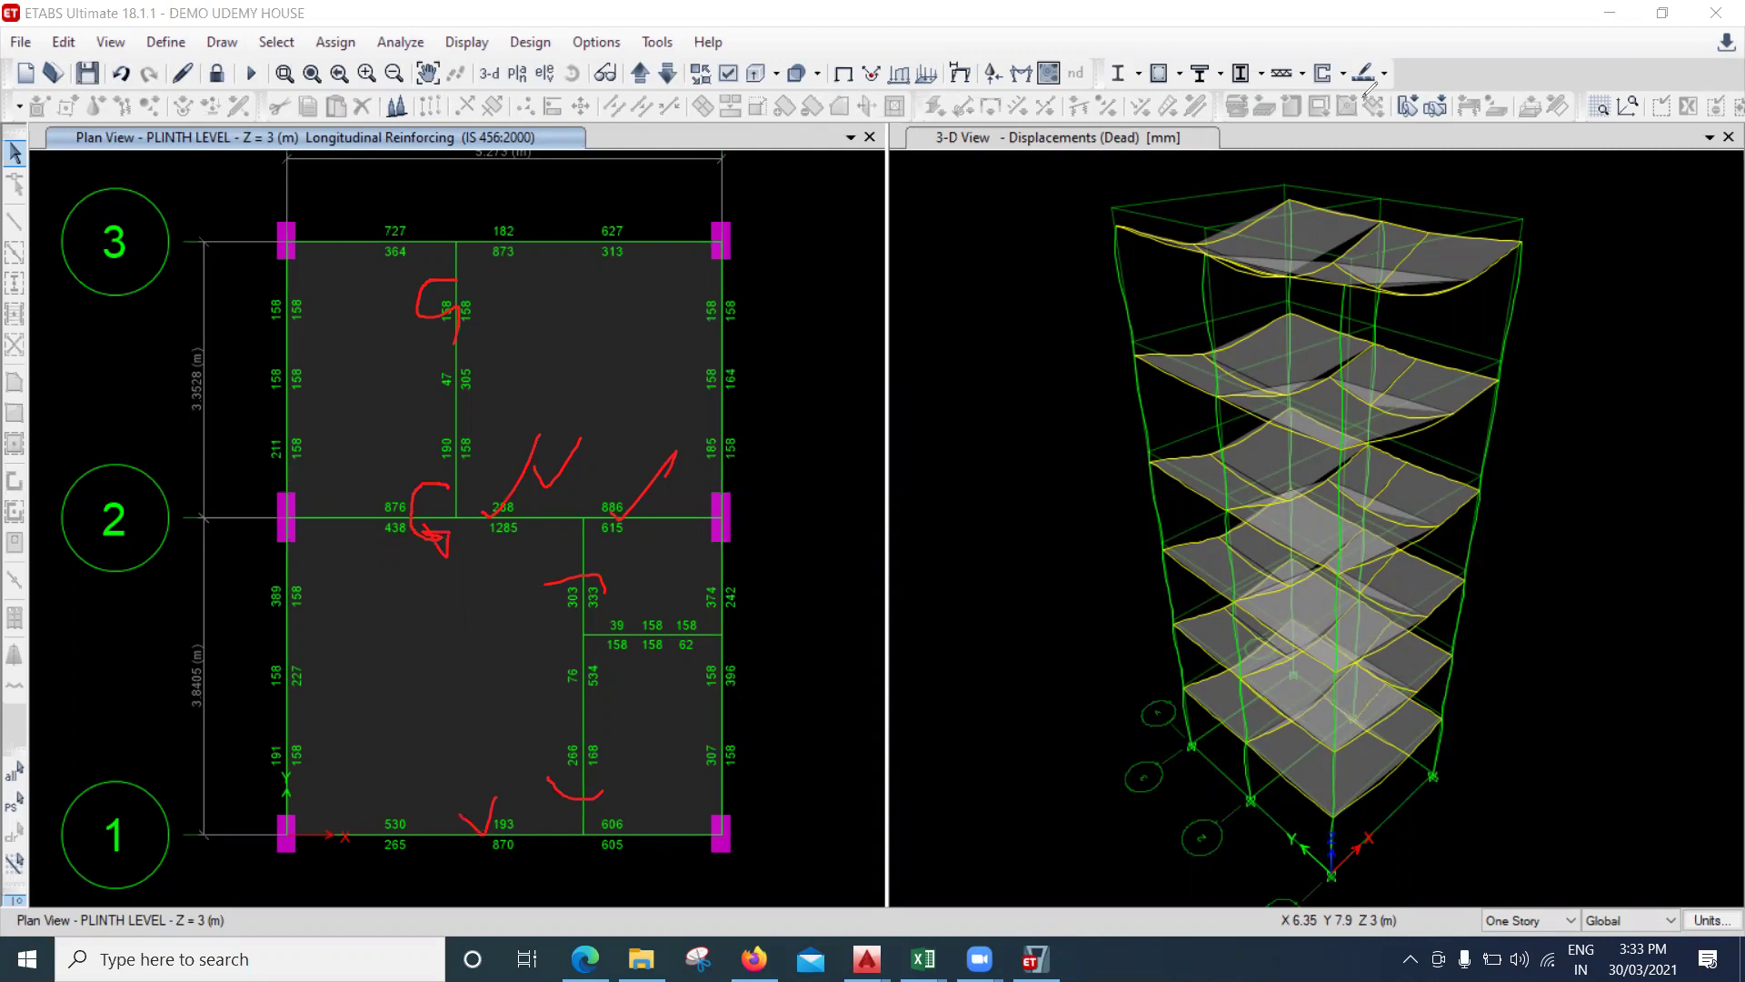
pyautogui.press('Escape')
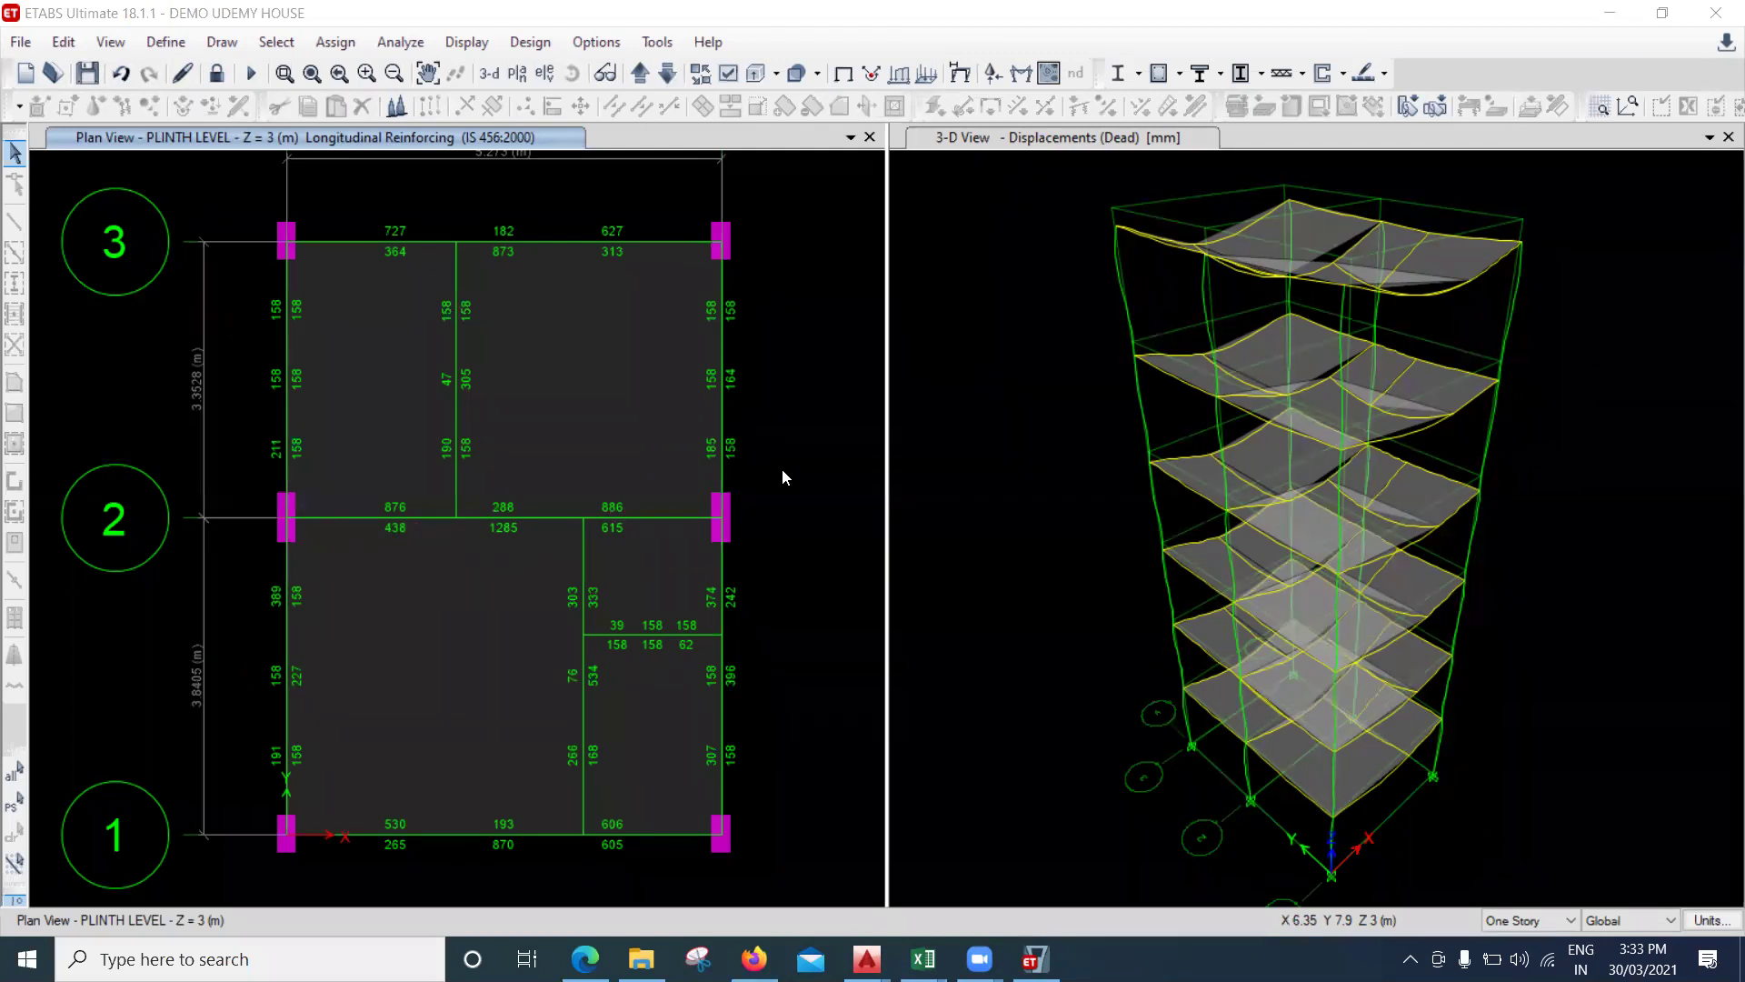
pyautogui.click(782, 467)
pyautogui.click(823, 459)
pyautogui.click(417, 308)
pyautogui.click(471, 446)
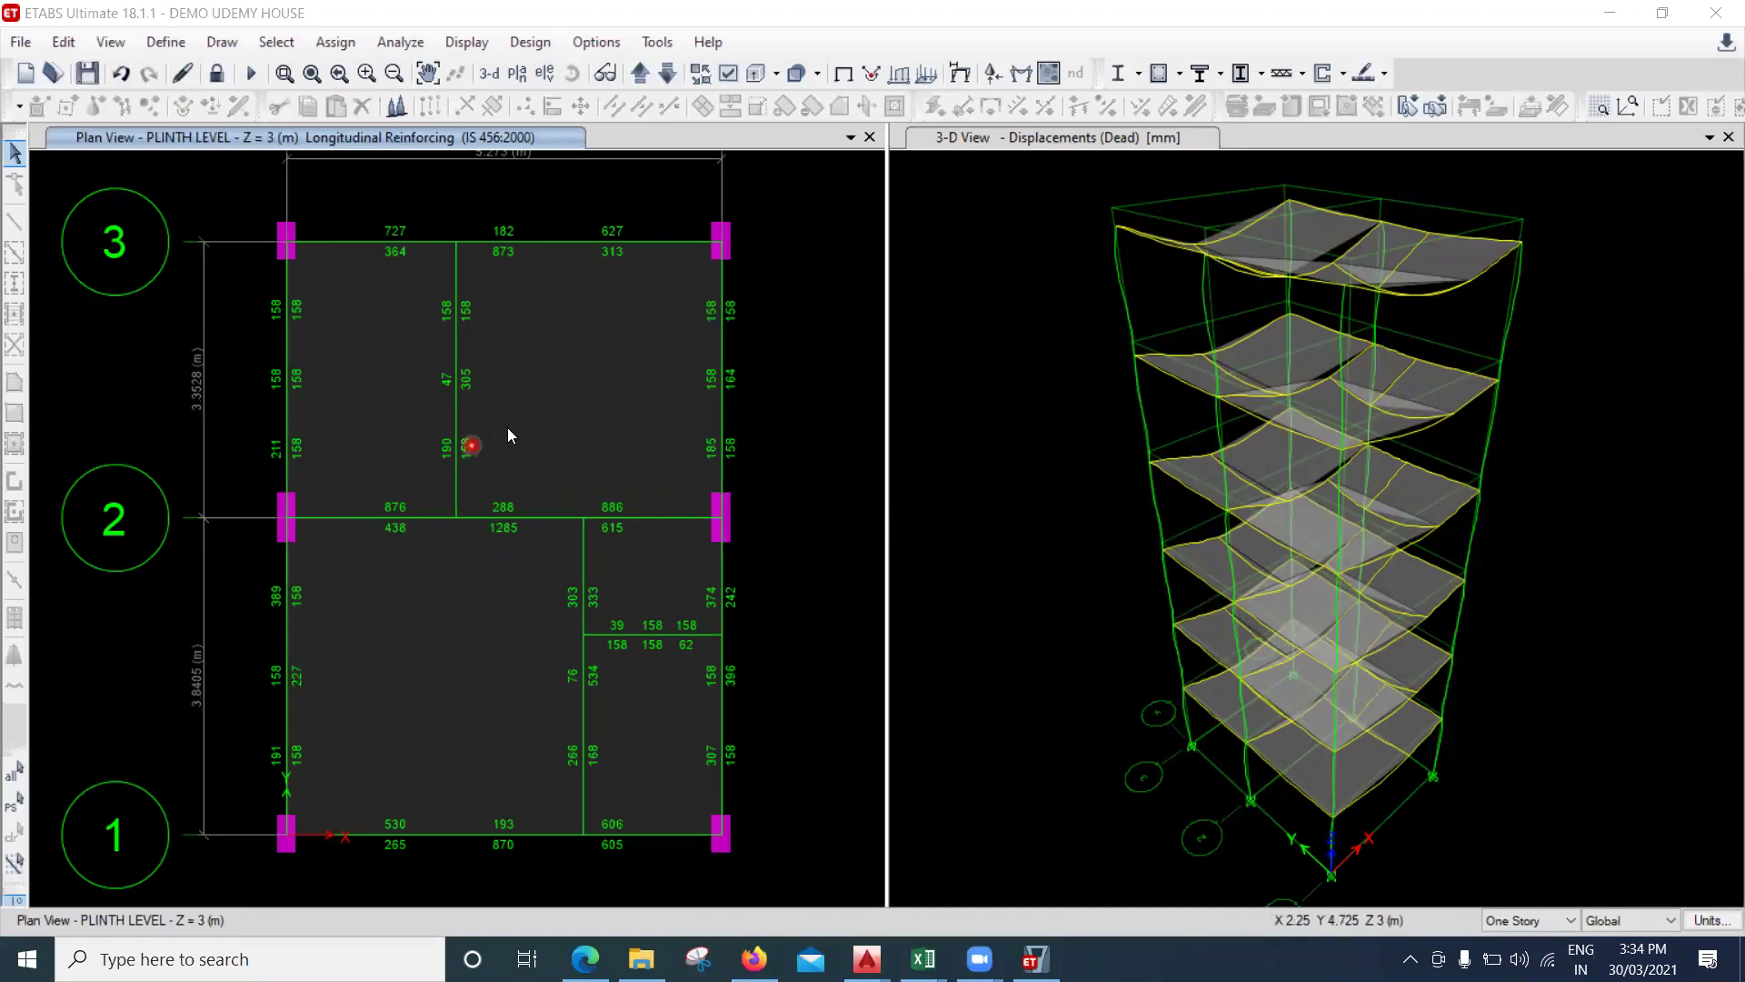
pyautogui.click(471, 384)
# Unlock the model and accept deleting the analysis results.
pyautogui.click(216, 77)
pyautogui.click(423, 216)
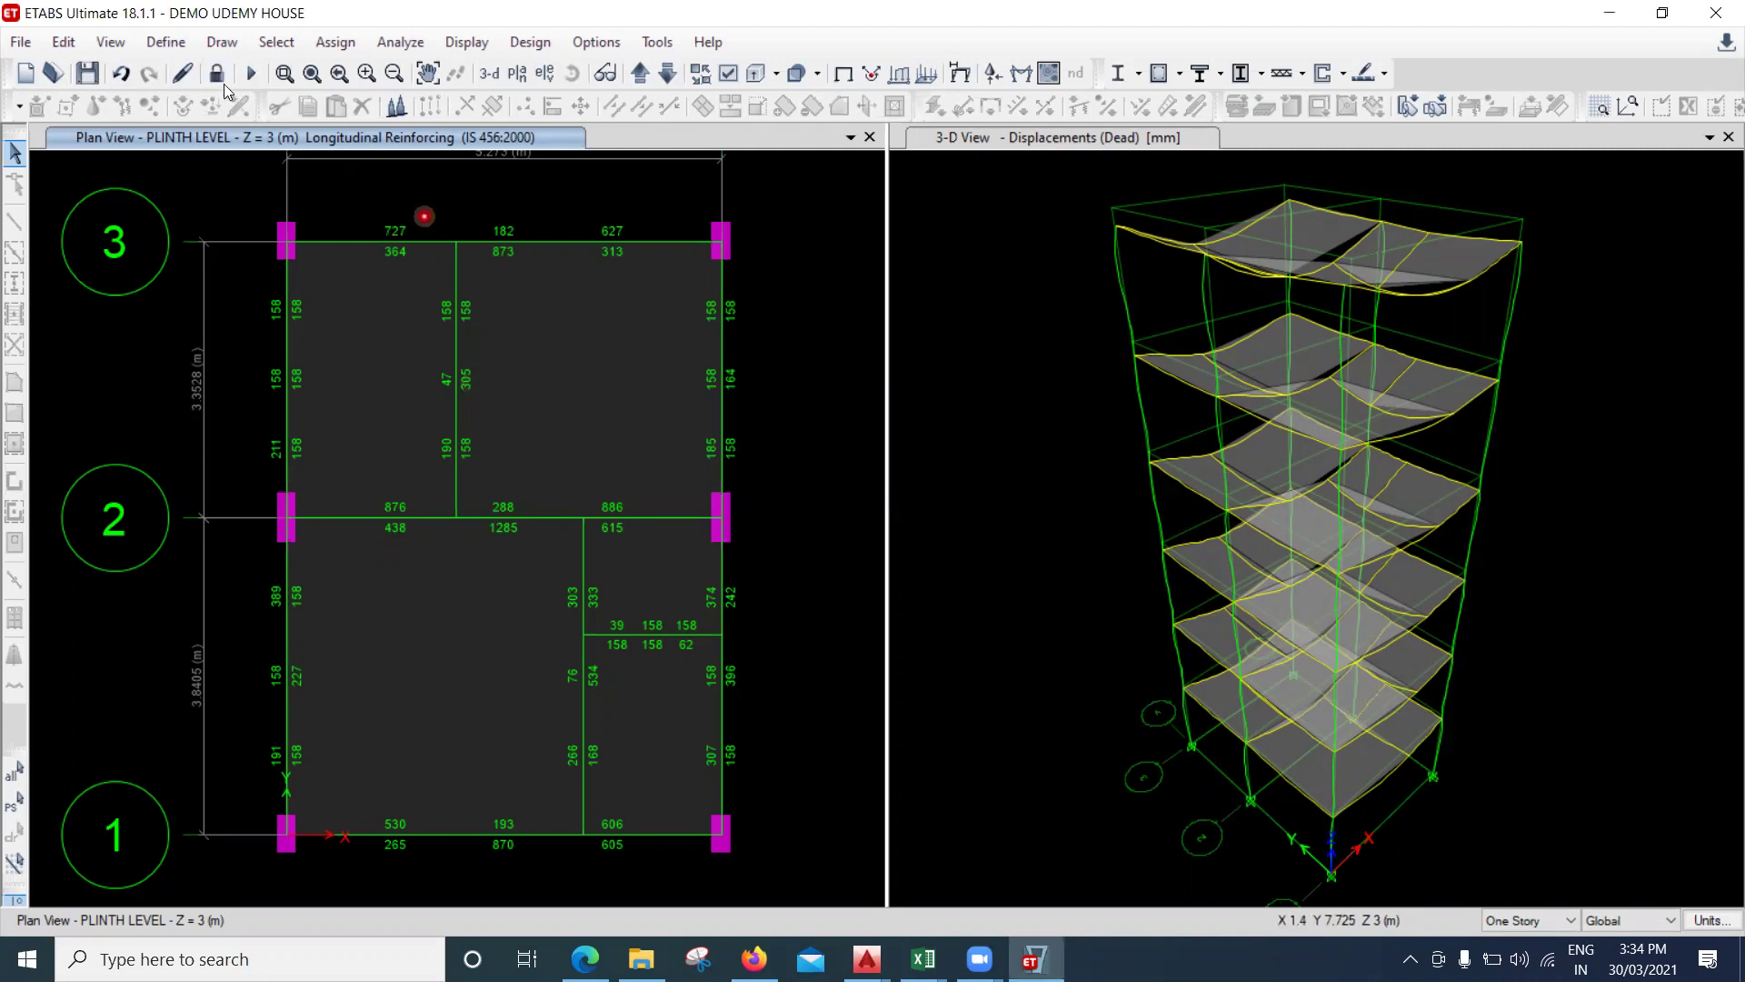
pyautogui.click(913, 562)
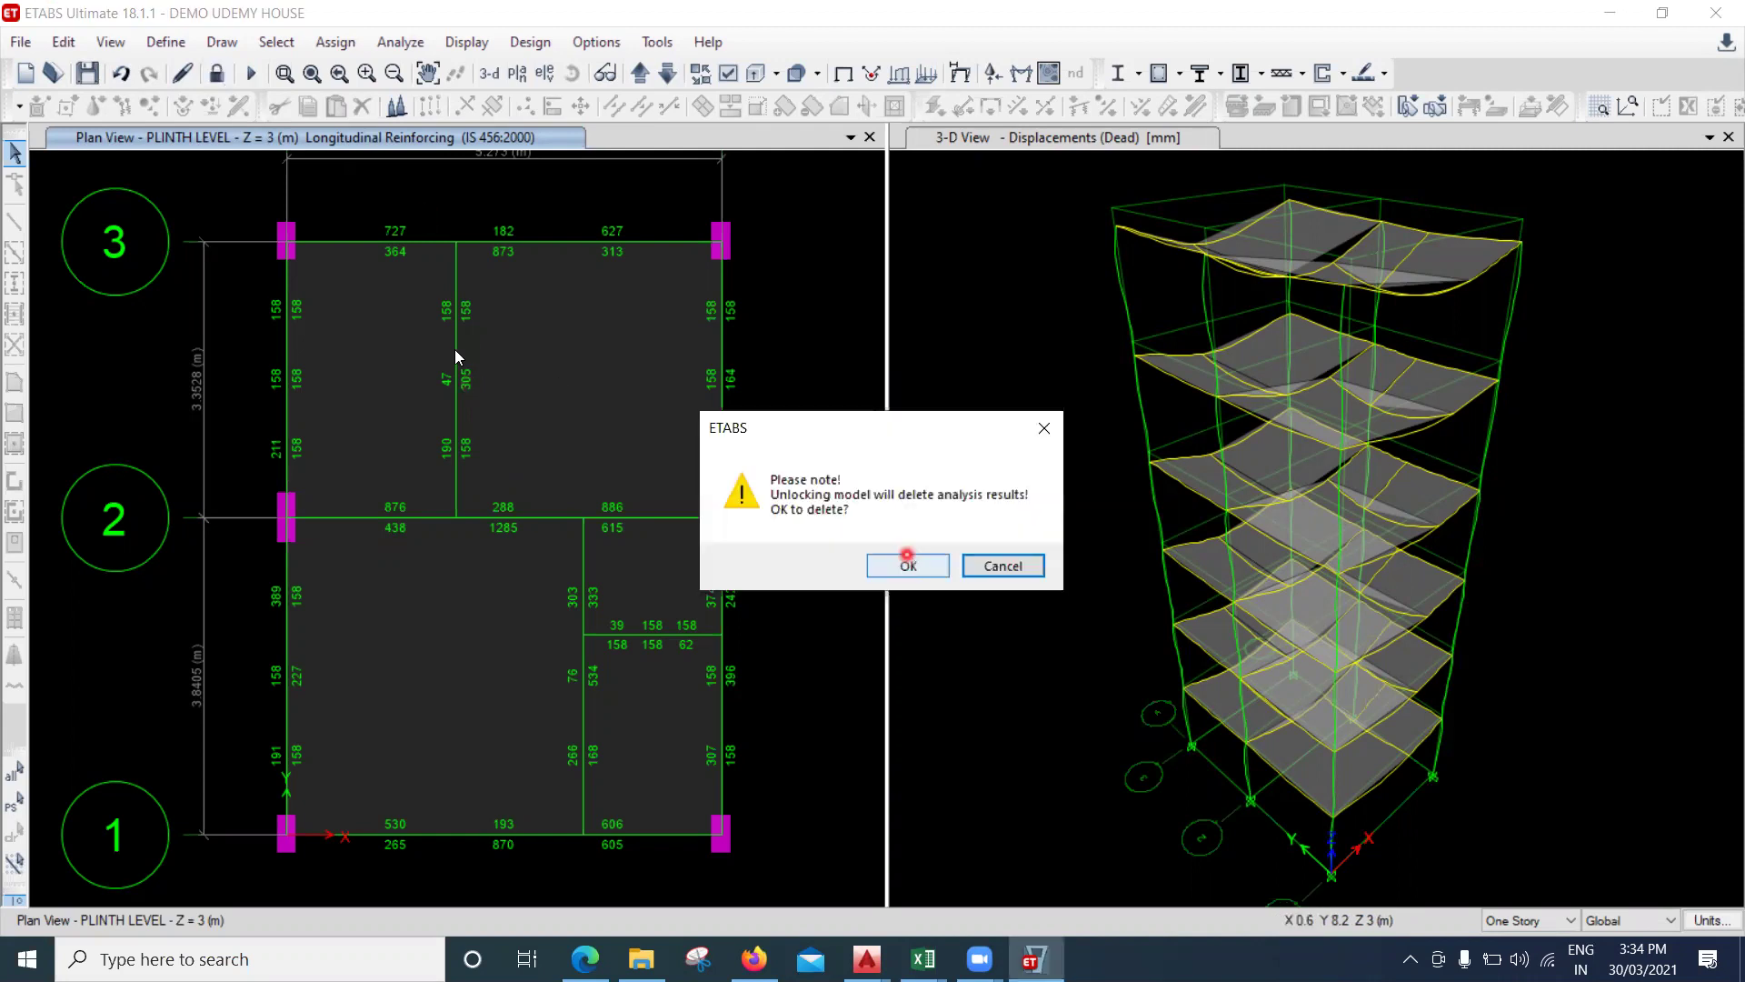
pyautogui.click(460, 353)
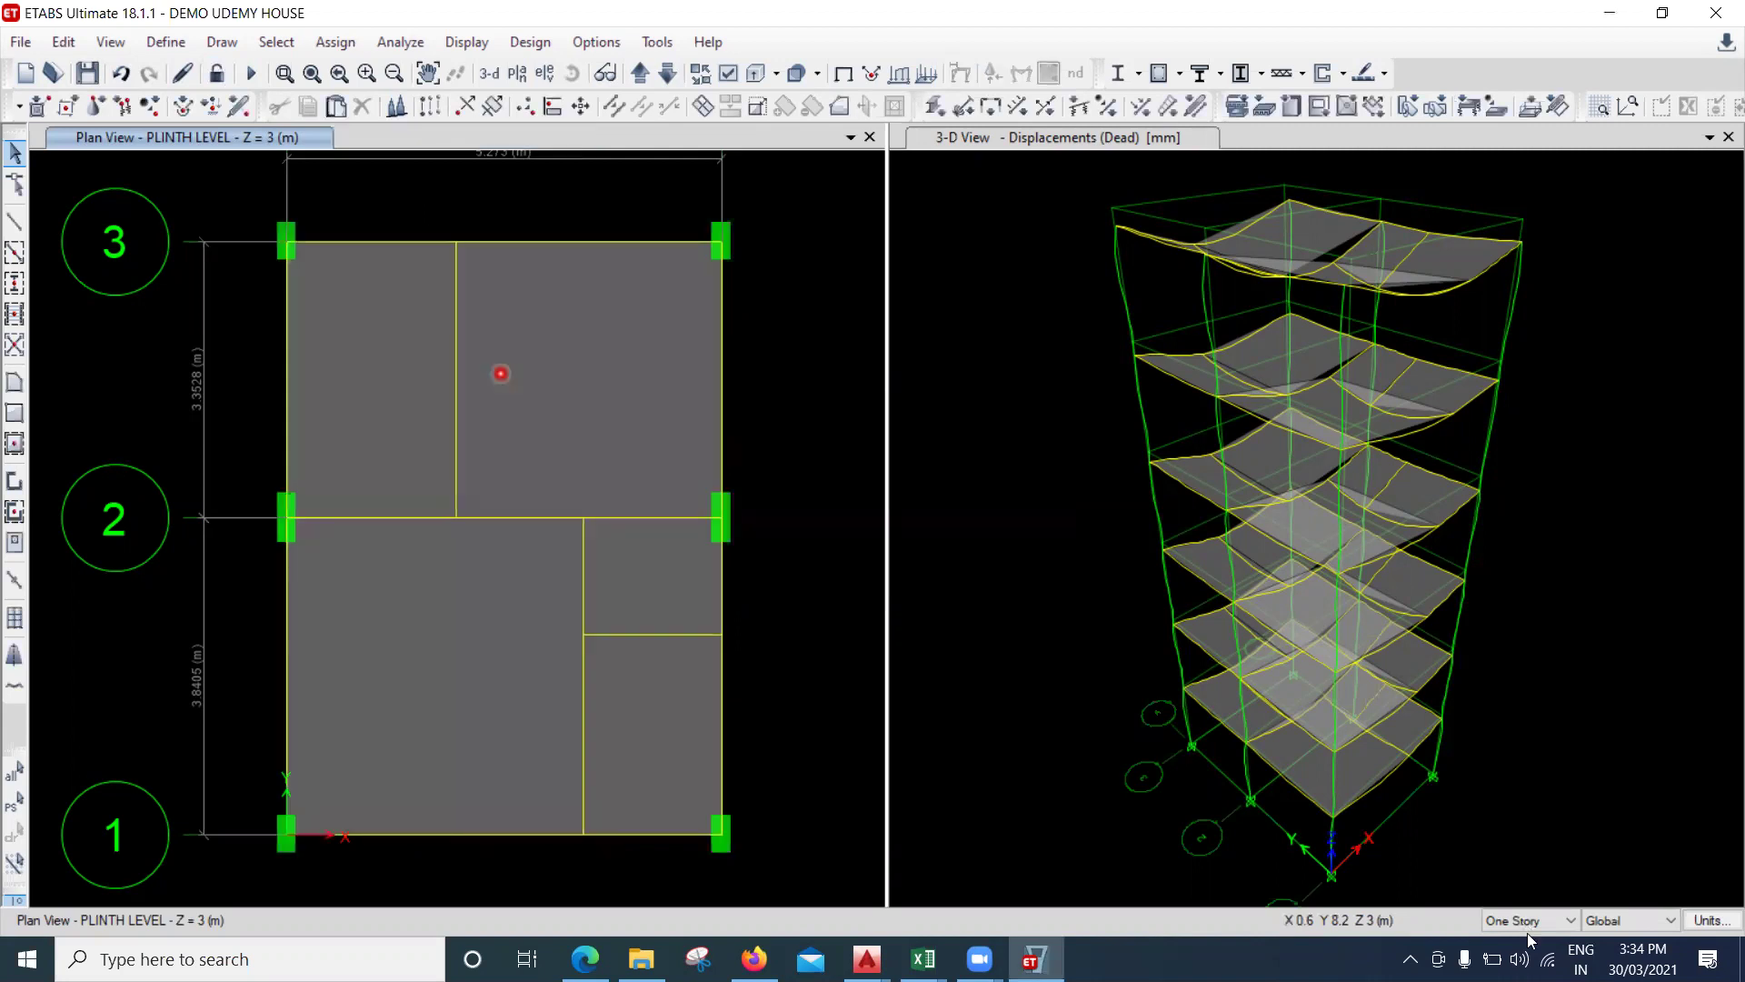
# Switch to All Stories and select the three secondary beams framing between the grid-line beams in the plinth-level plan.
pyautogui.click(1521, 920)
pyautogui.click(1489, 943)
pyautogui.click(496, 374)
pyautogui.click(649, 638)
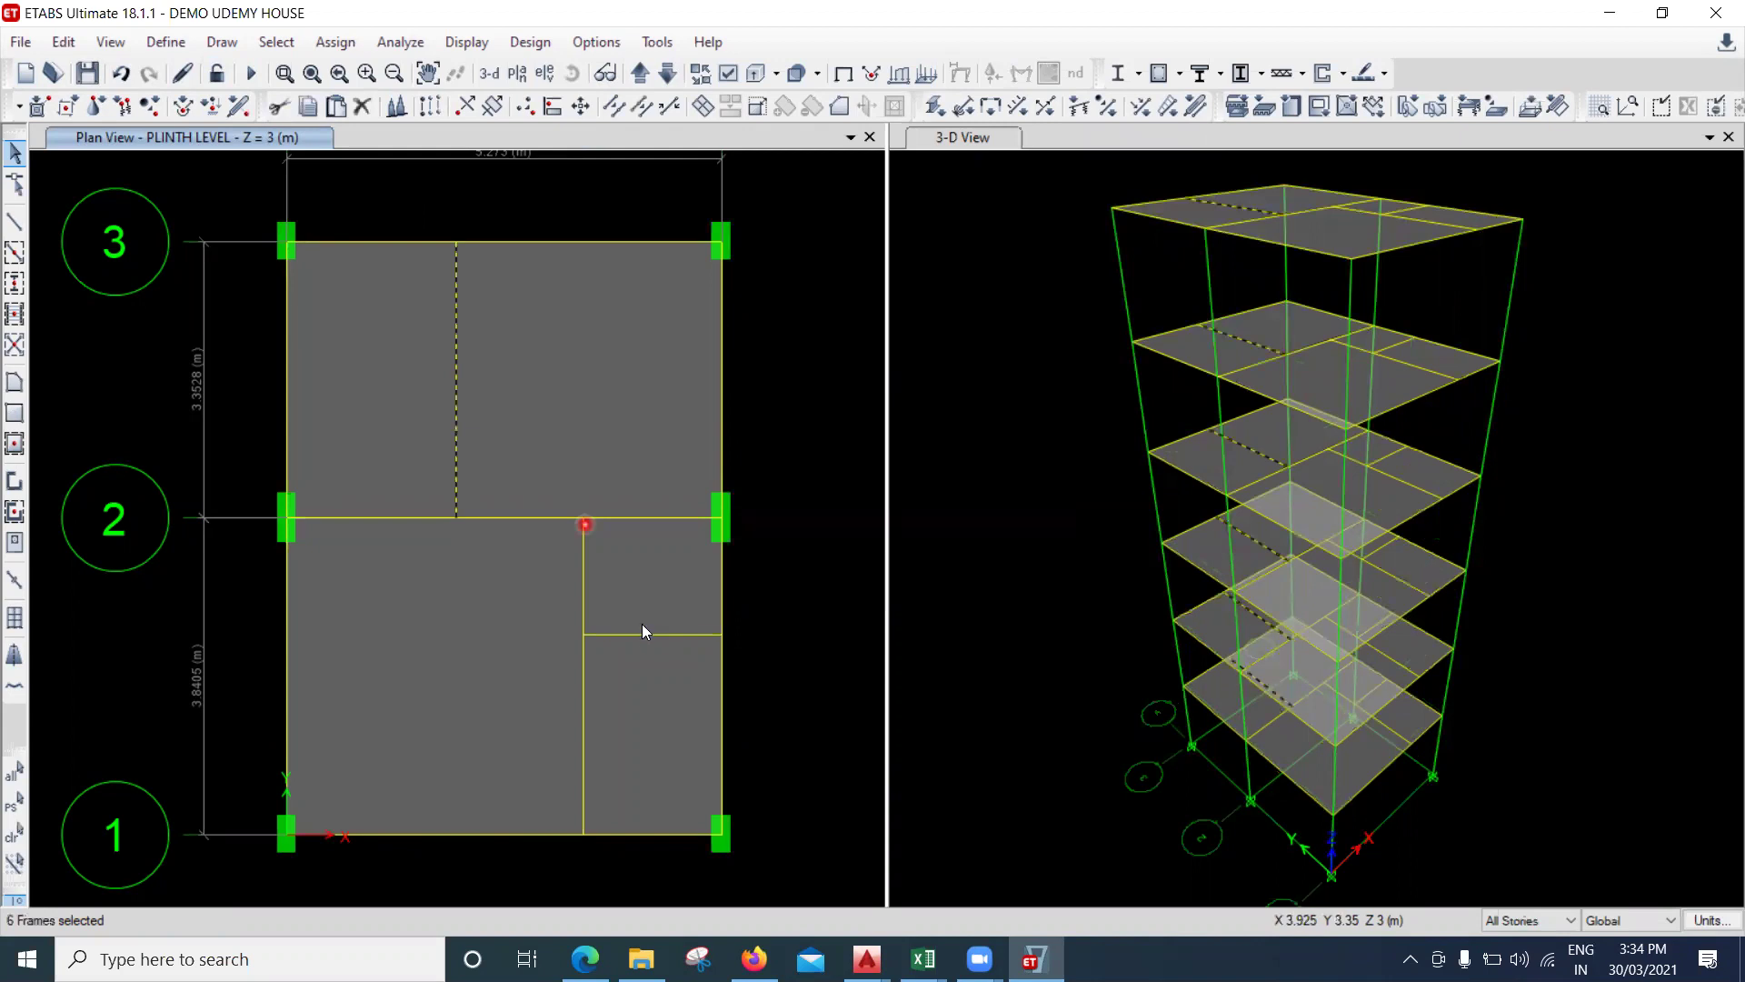
pyautogui.click(591, 552)
pyautogui.click(583, 637)
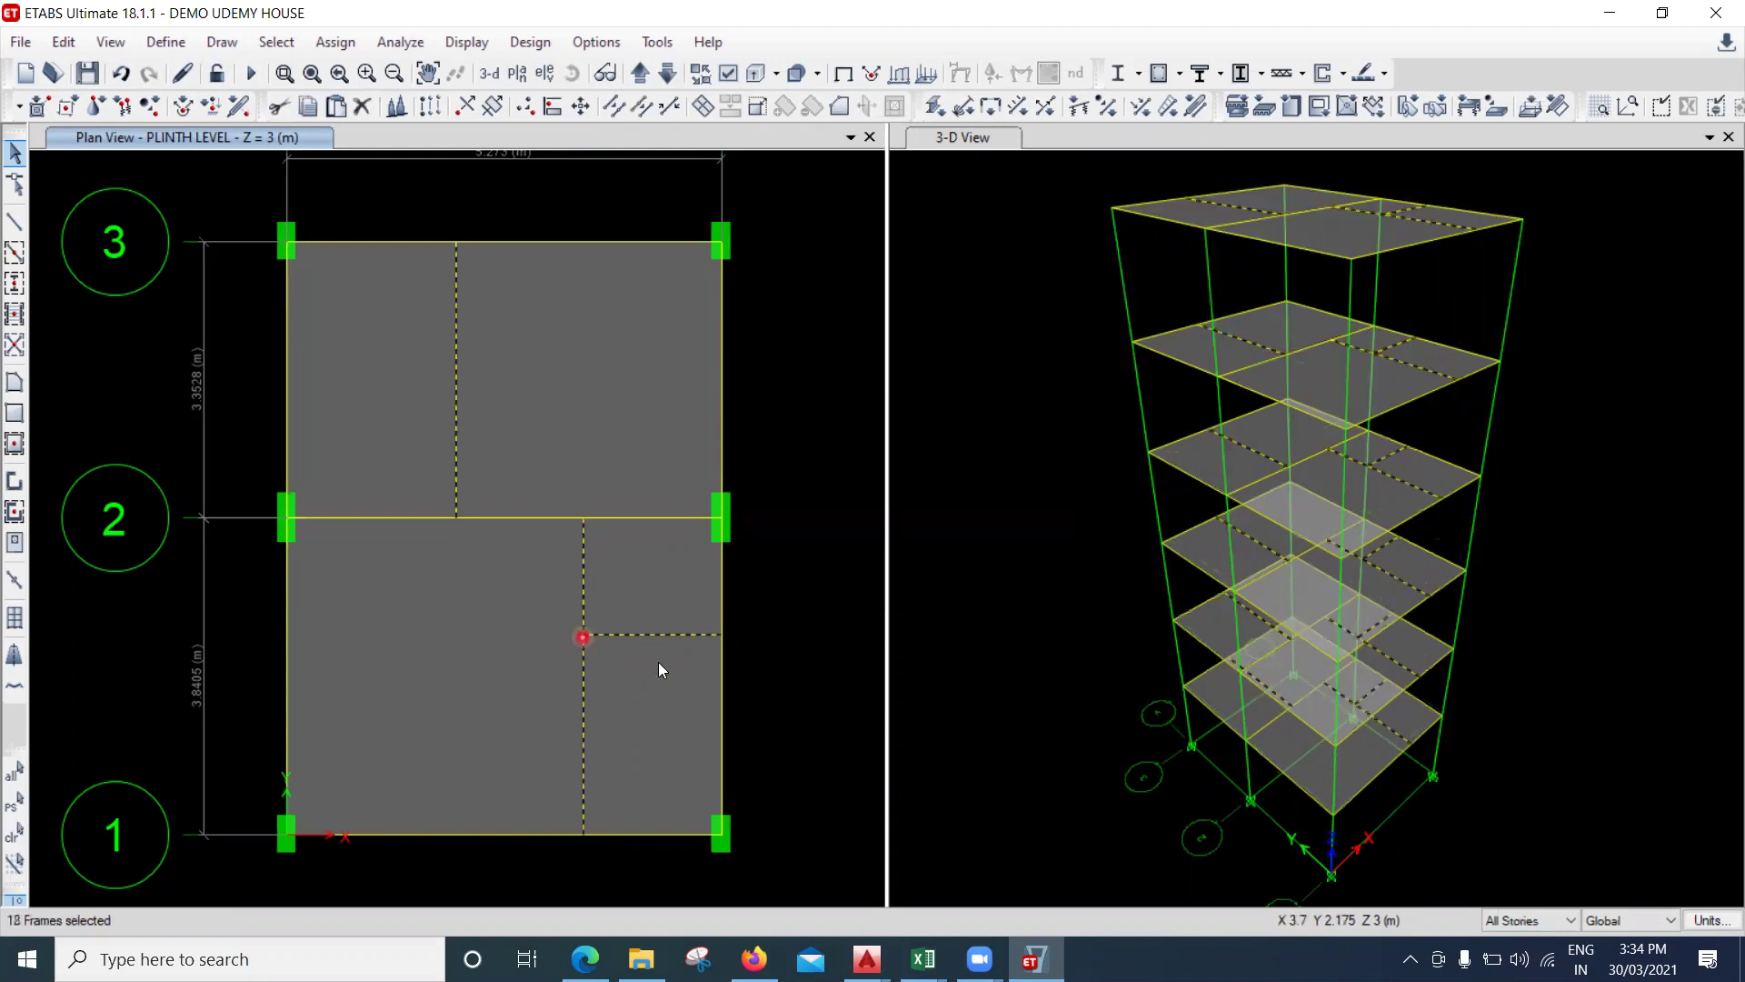
# Release Moment 33 (Major) at the start and end of the selected secondary beams.
pyautogui.click(335, 42)
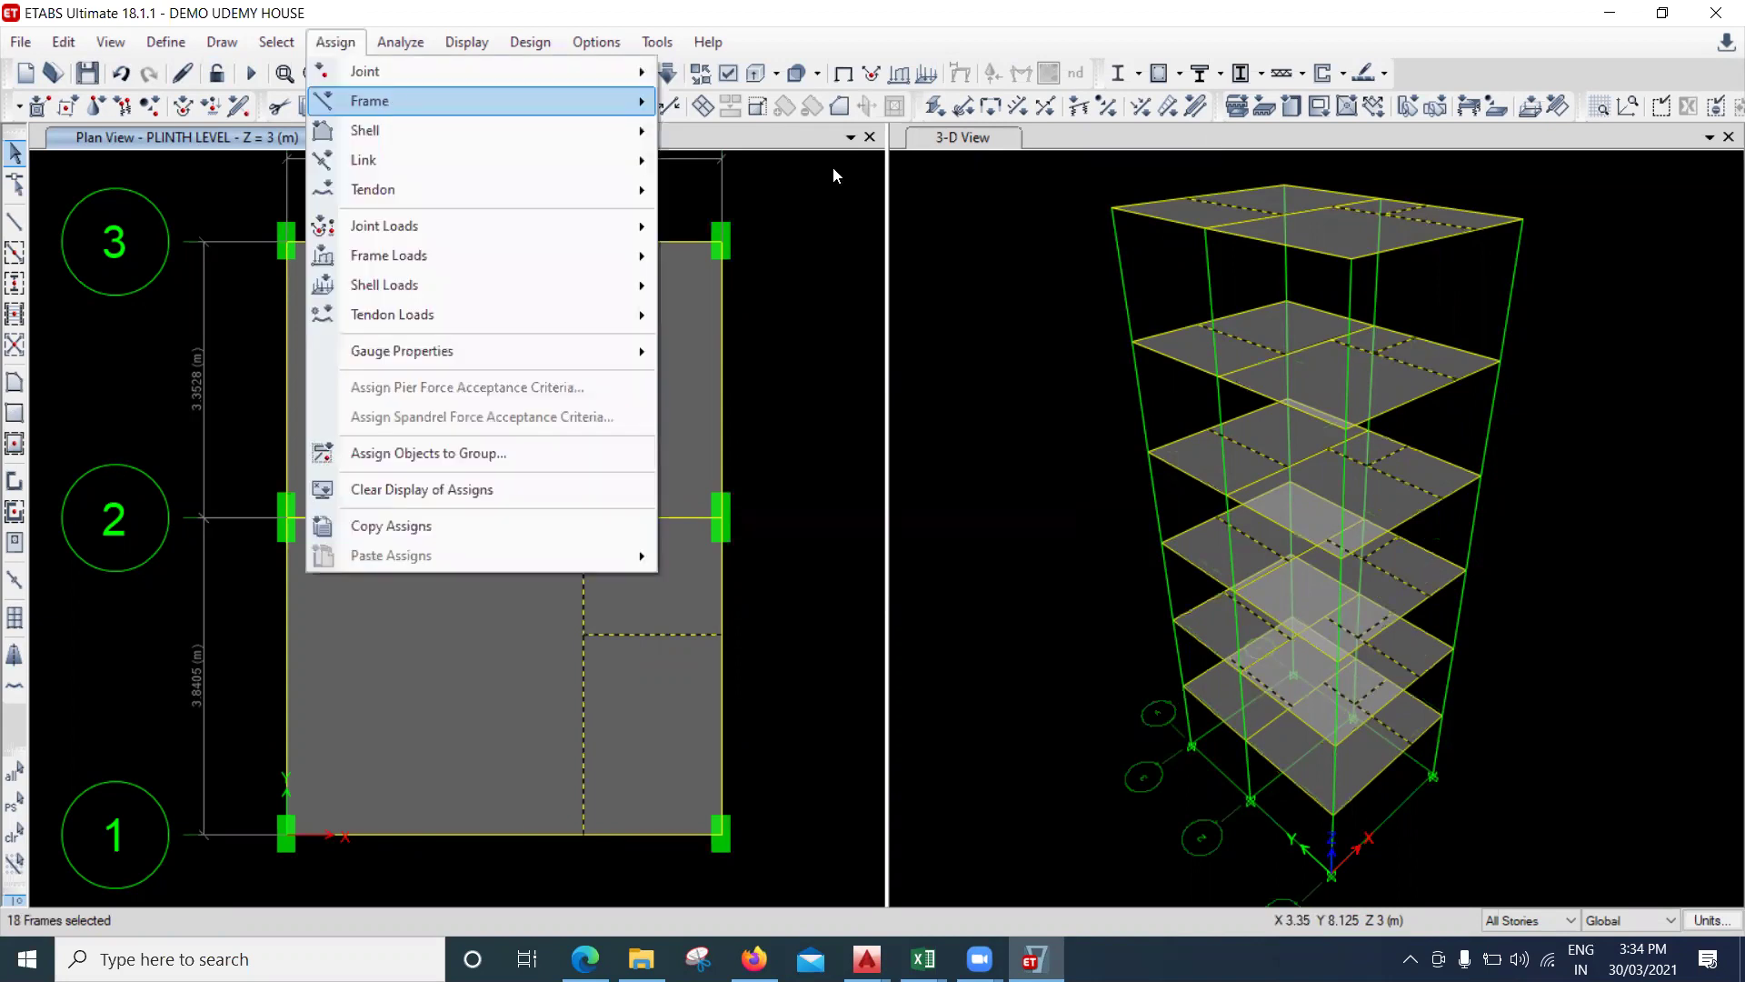
pyautogui.click(875, 195)
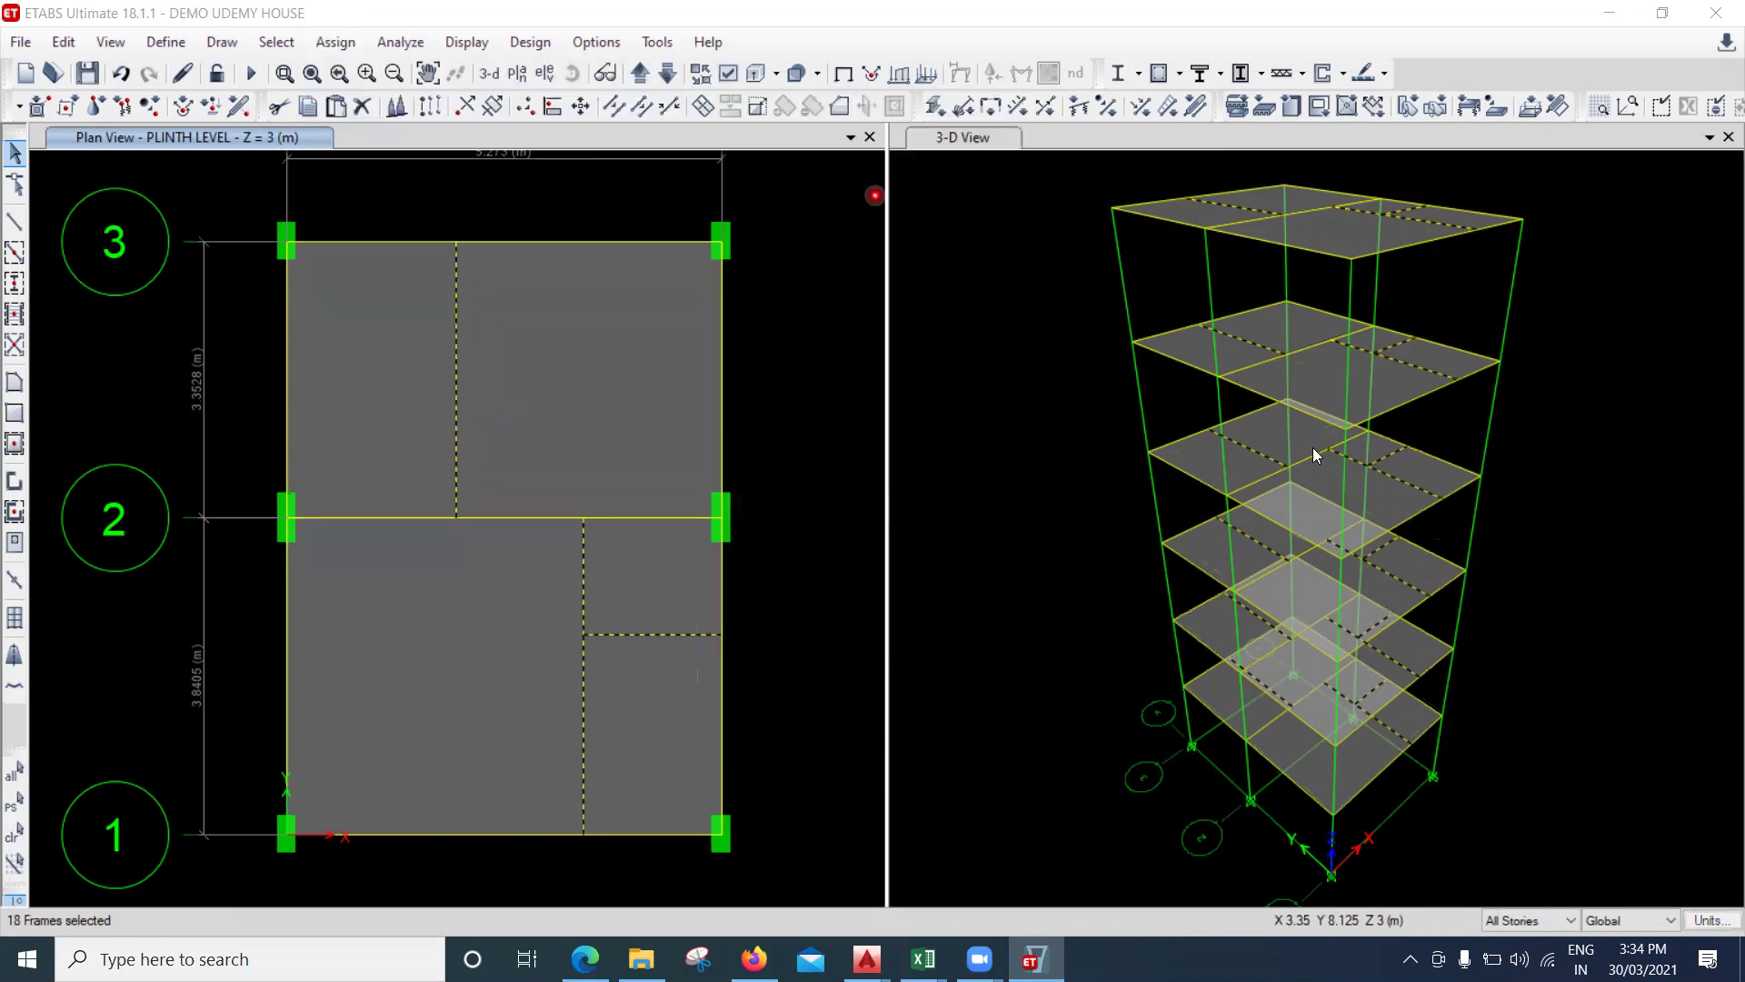
pyautogui.click(1272, 440)
pyautogui.click(1307, 440)
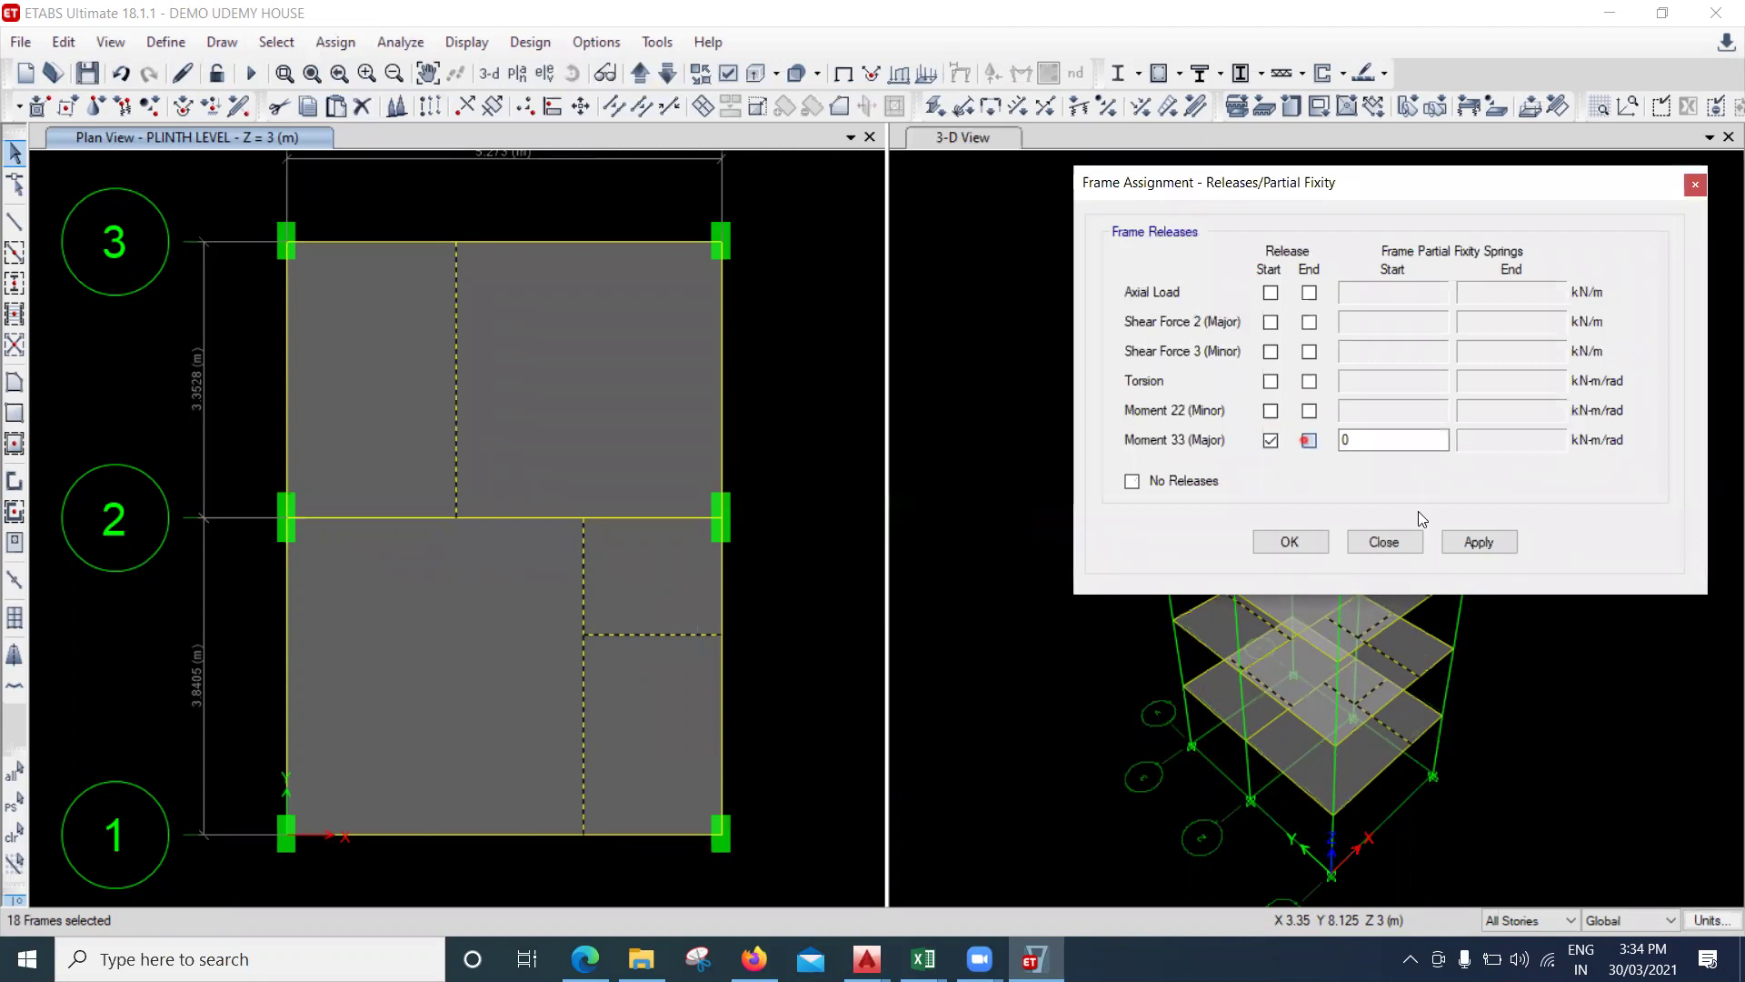
pyautogui.click(1479, 542)
# Select the main beams on grid lines 2 and 1 across all storeys.
pyautogui.click(665, 612)
pyautogui.click(618, 542)
pyautogui.click(604, 611)
pyautogui.click(664, 518)
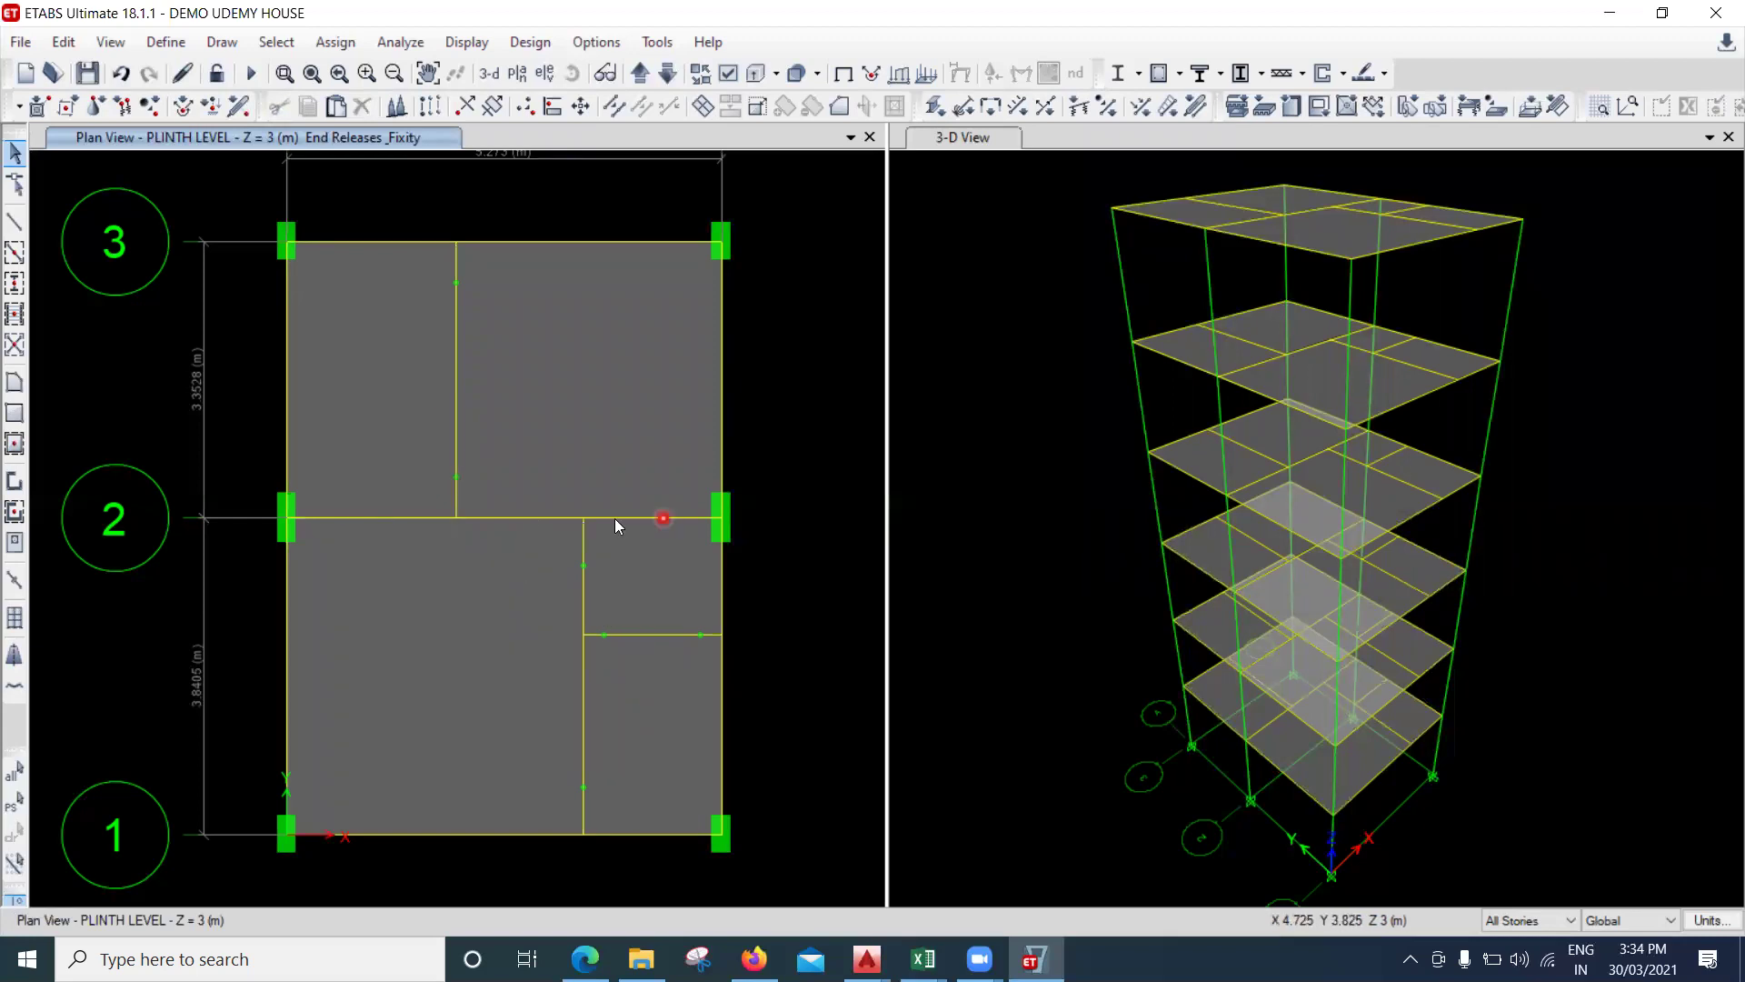
pyautogui.click(618, 520)
pyautogui.click(515, 547)
pyautogui.click(517, 529)
pyautogui.click(526, 524)
pyautogui.click(410, 515)
pyautogui.click(580, 748)
pyautogui.click(542, 836)
# Assign the B - 230 X 380 MM section to the selected main beams and close the assignment.
pyautogui.click(351, 128)
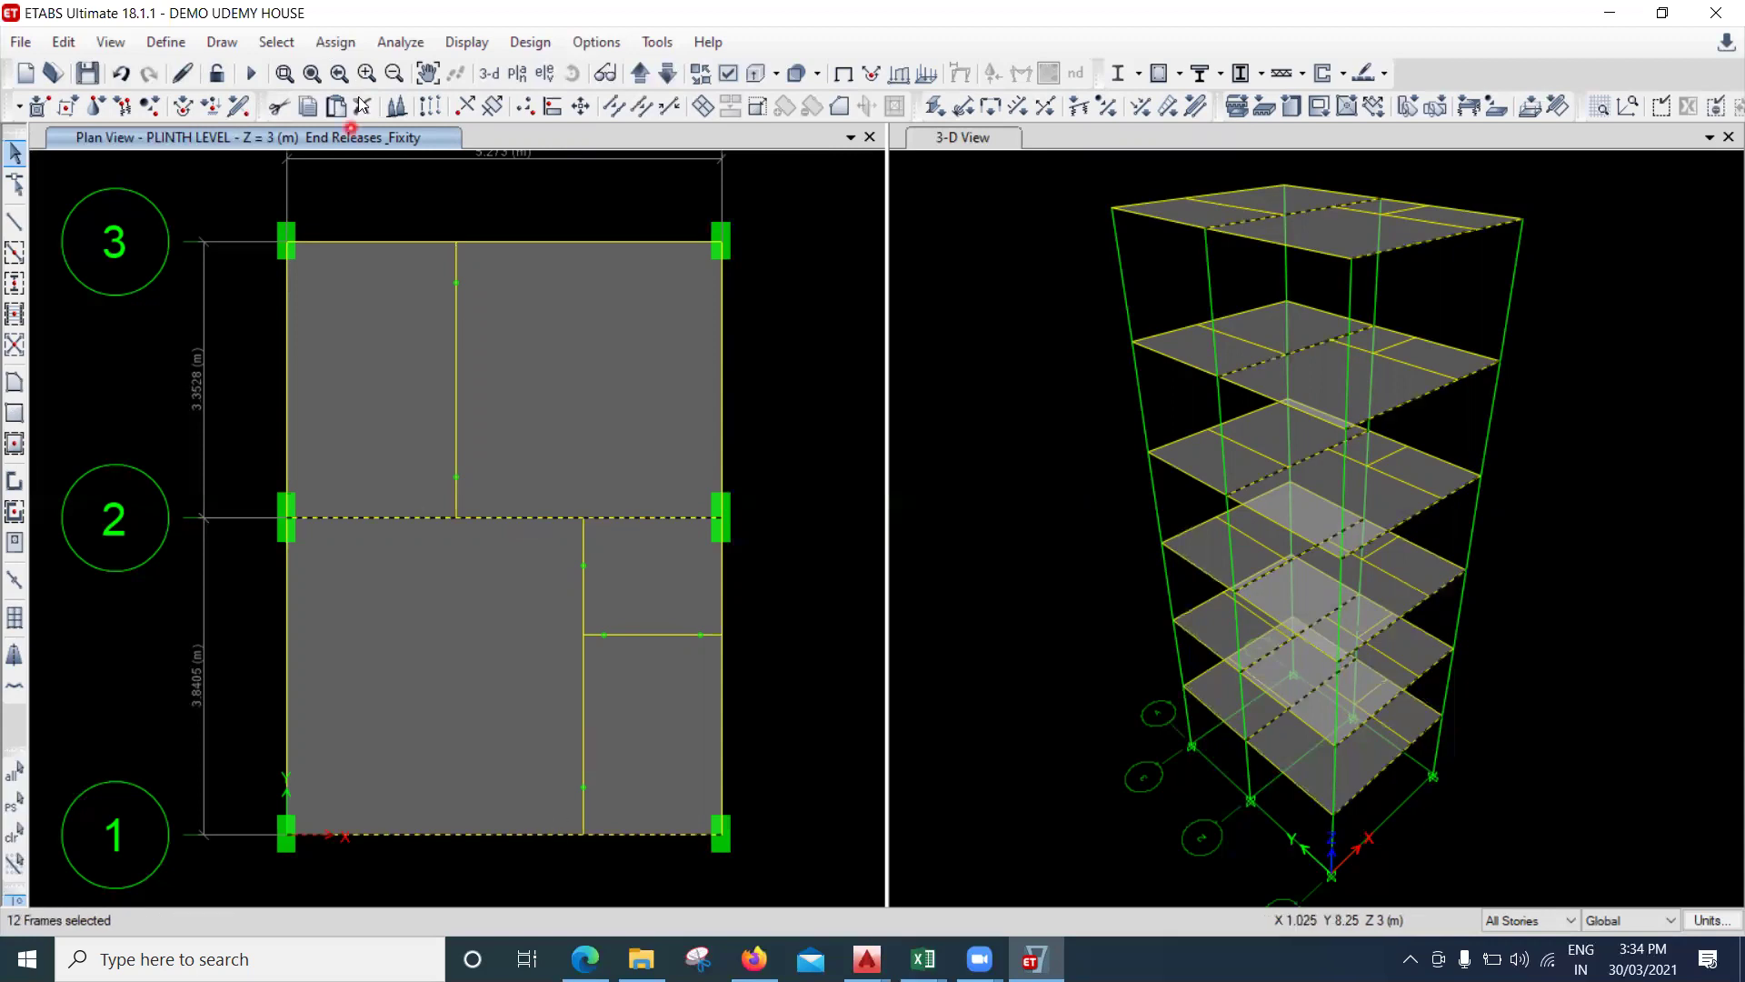
pyautogui.click(335, 42)
pyautogui.moveTo(409, 101)
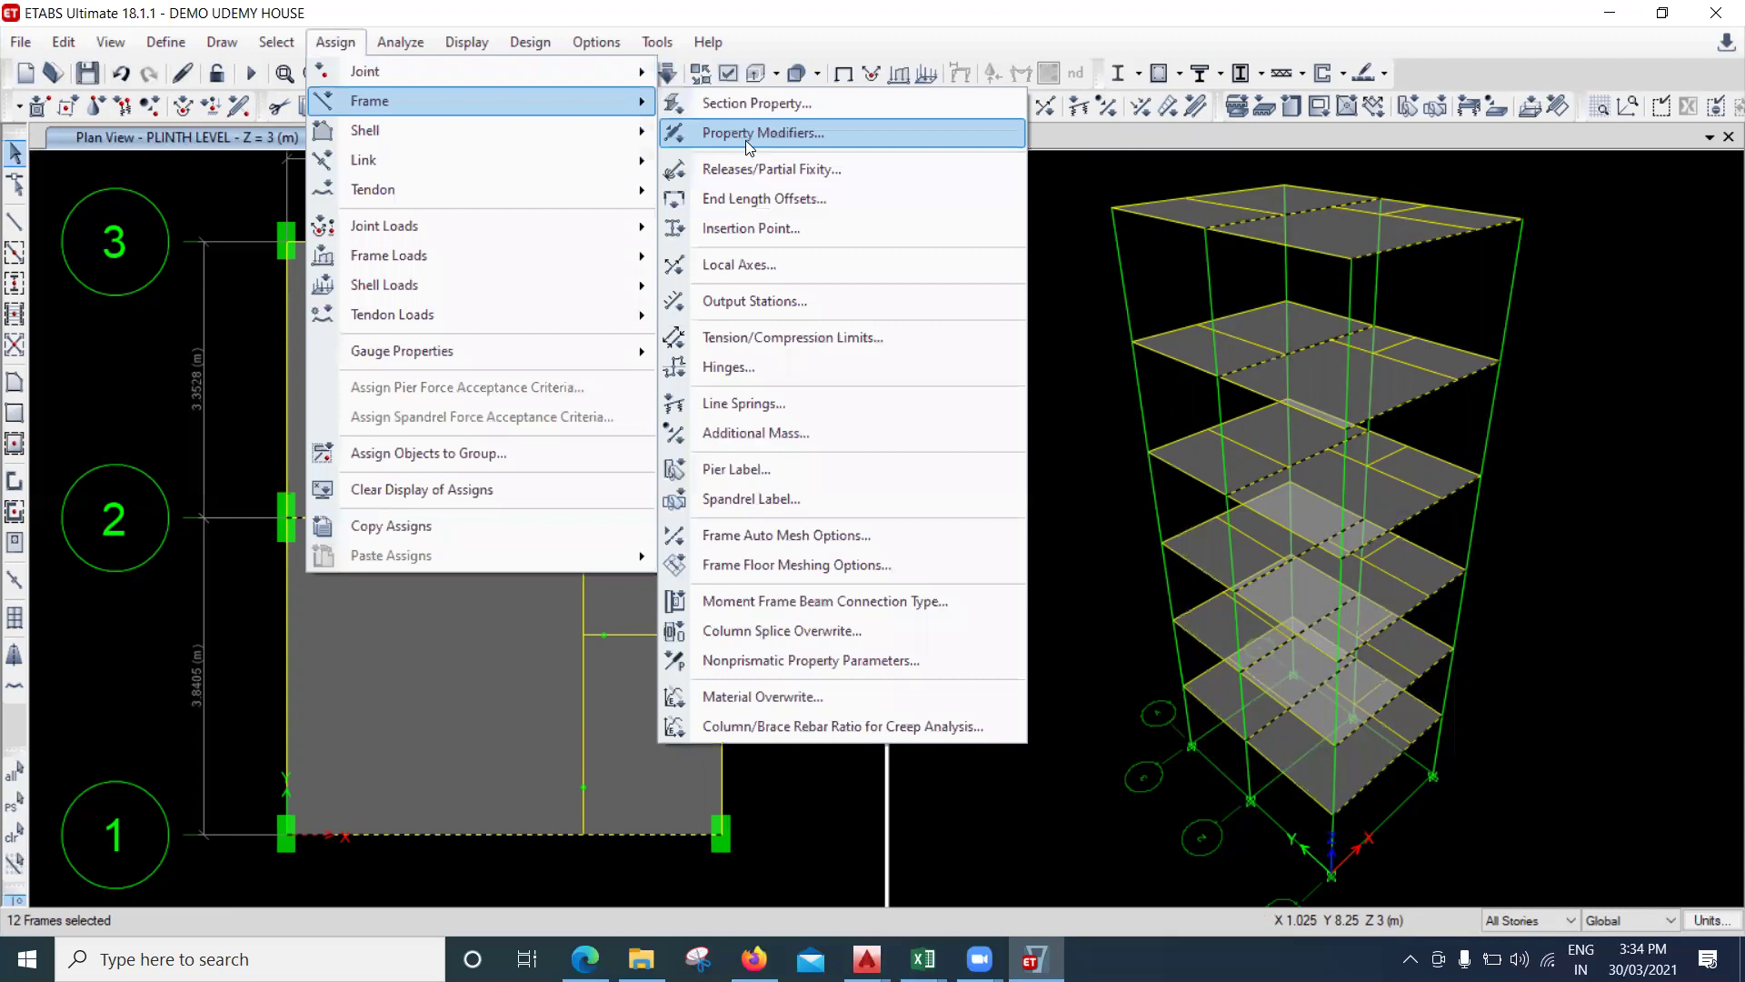
pyautogui.click(771, 169)
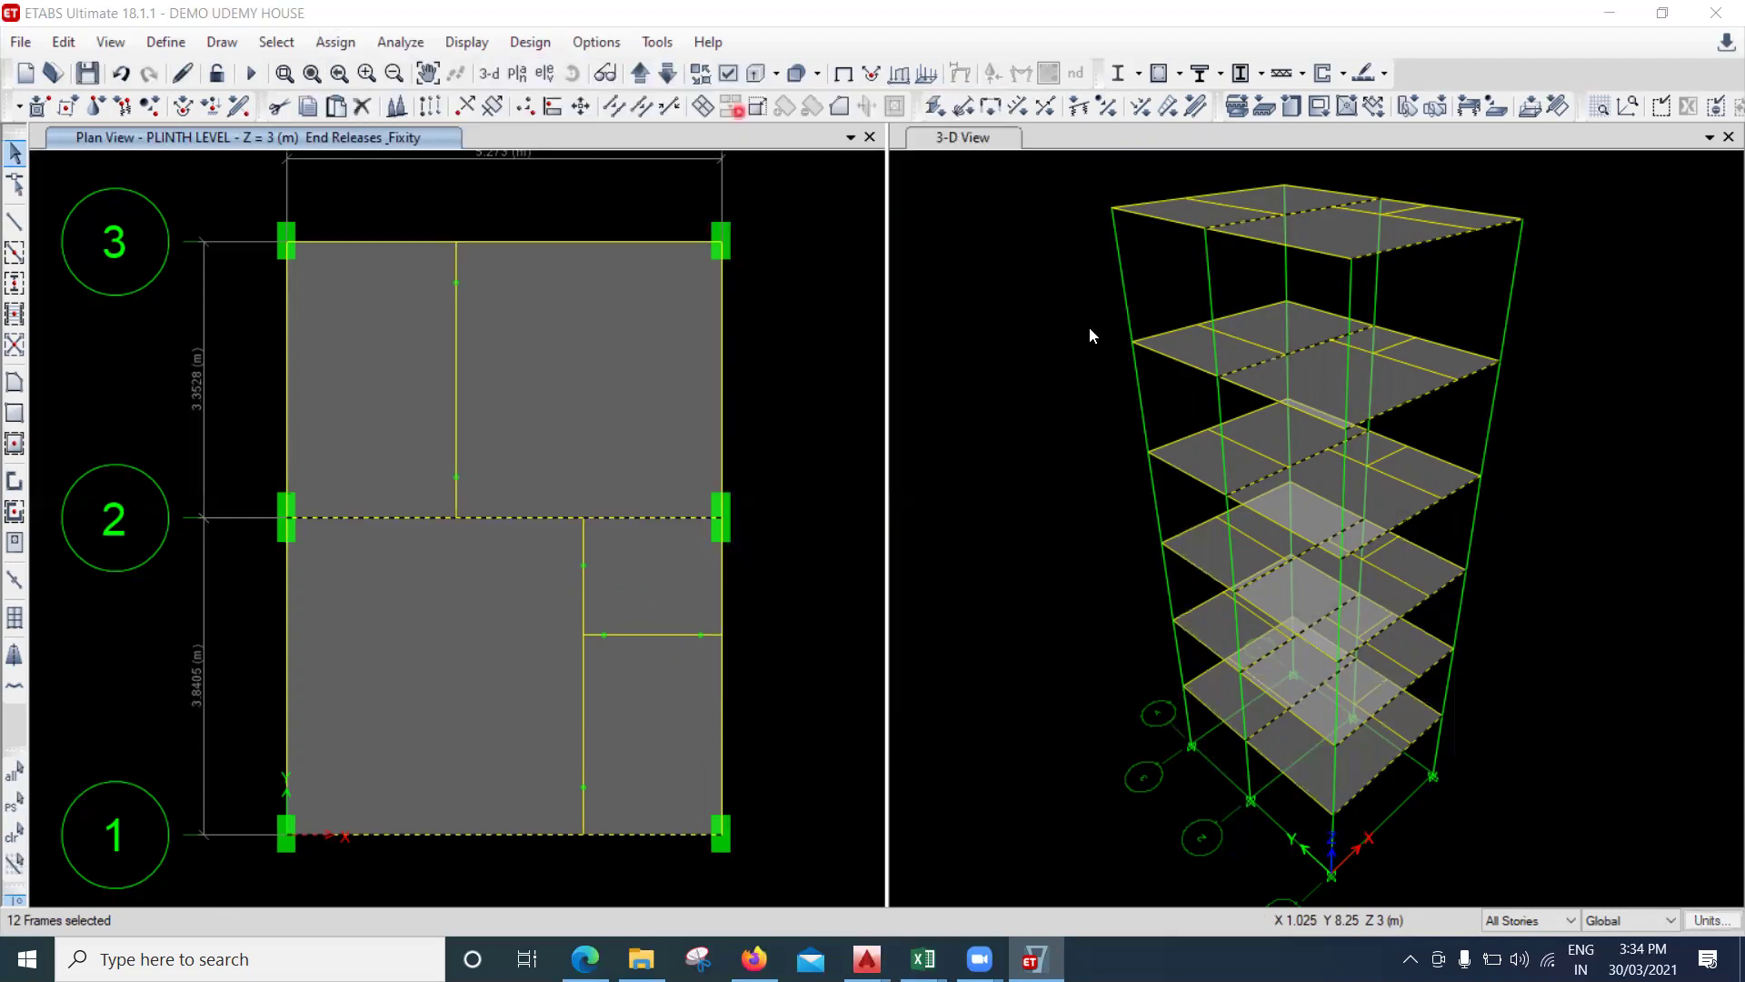
pyautogui.click(829, 349)
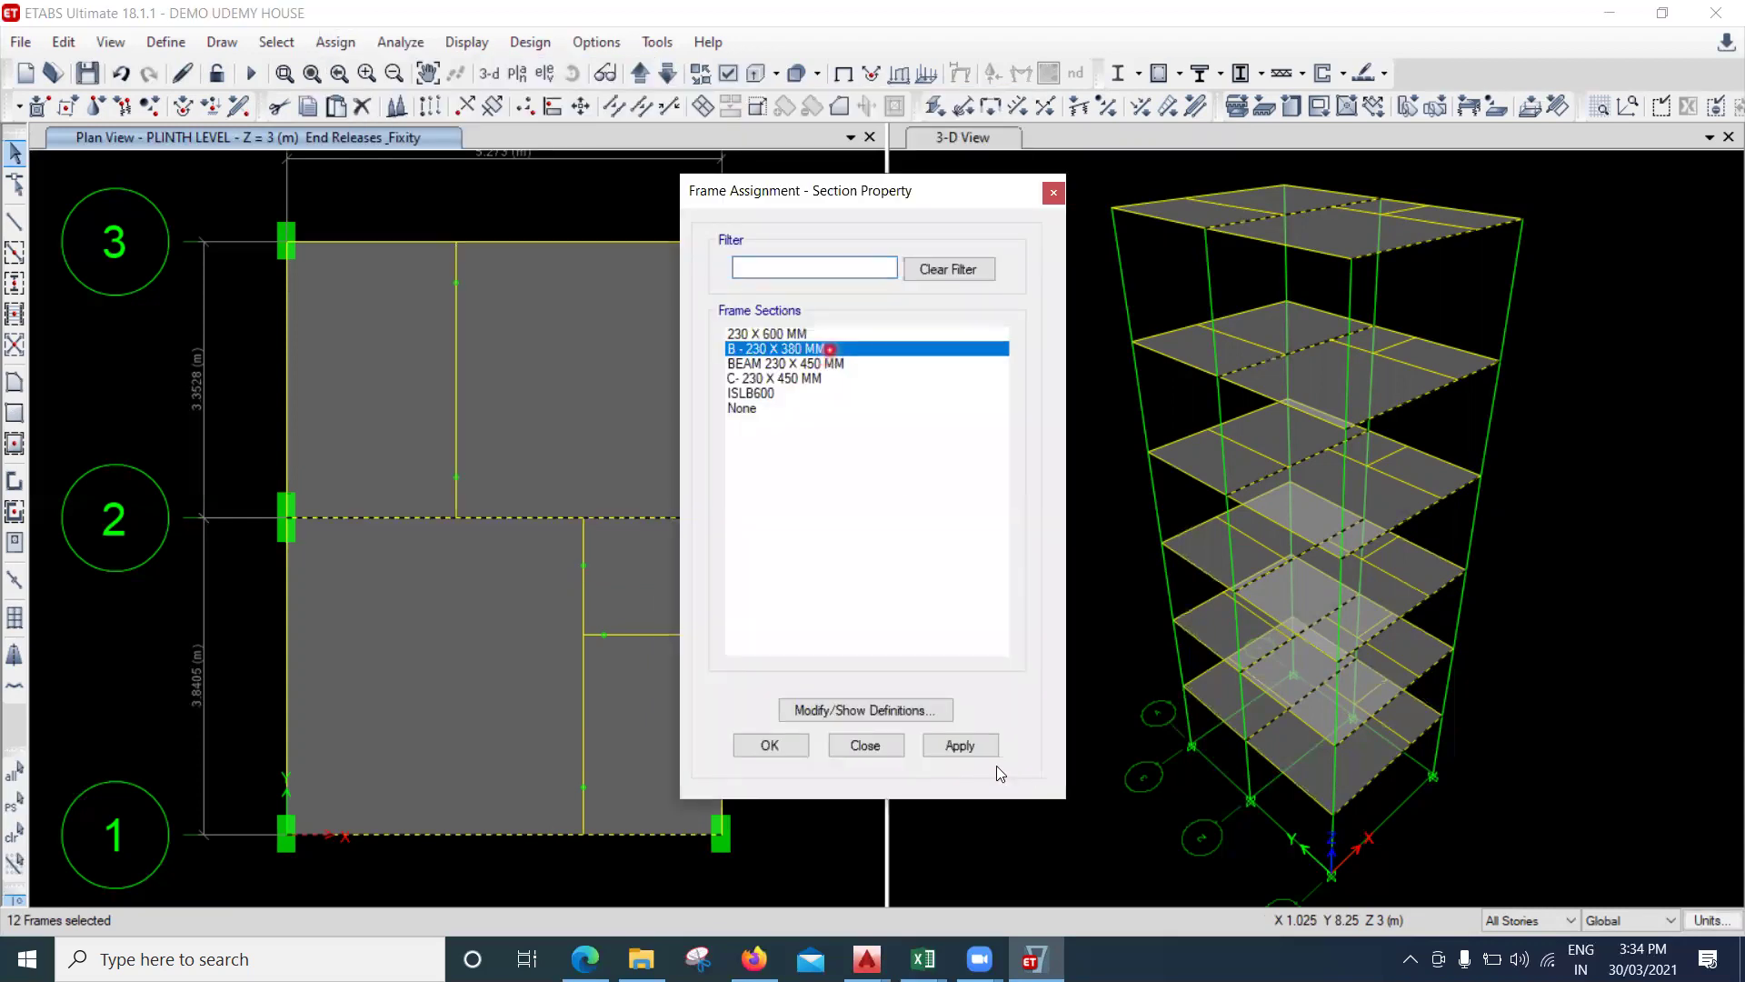
pyautogui.click(974, 747)
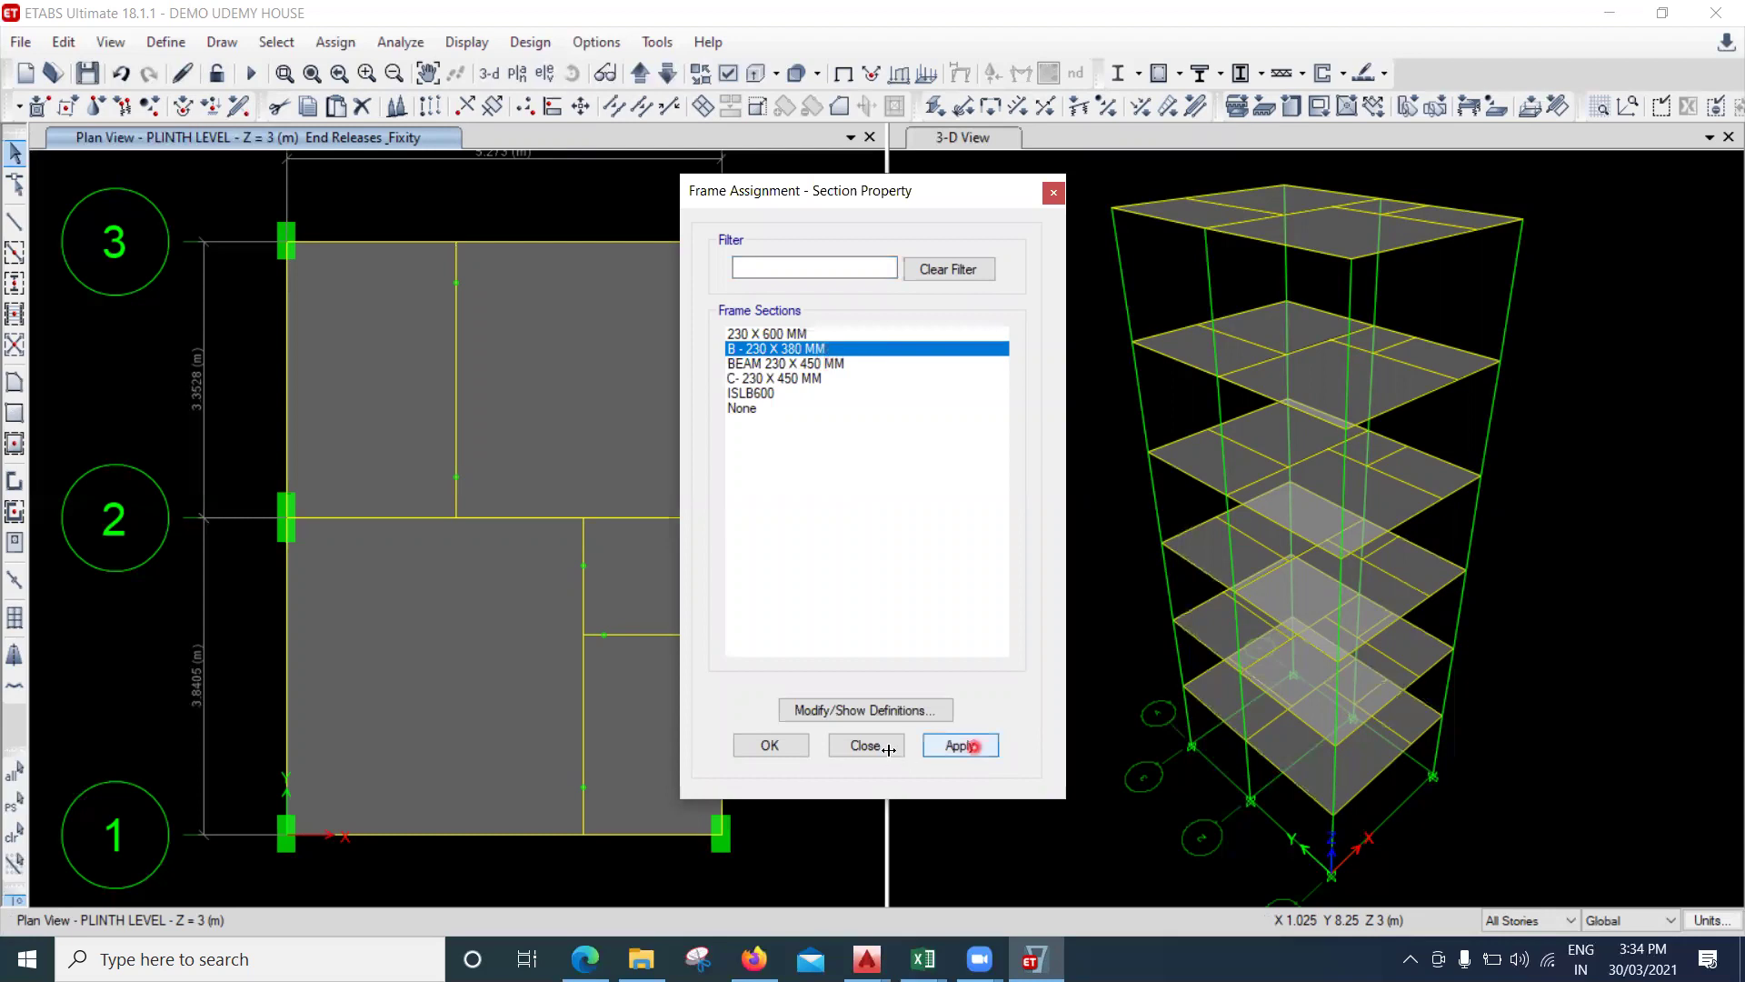
pyautogui.click(866, 745)
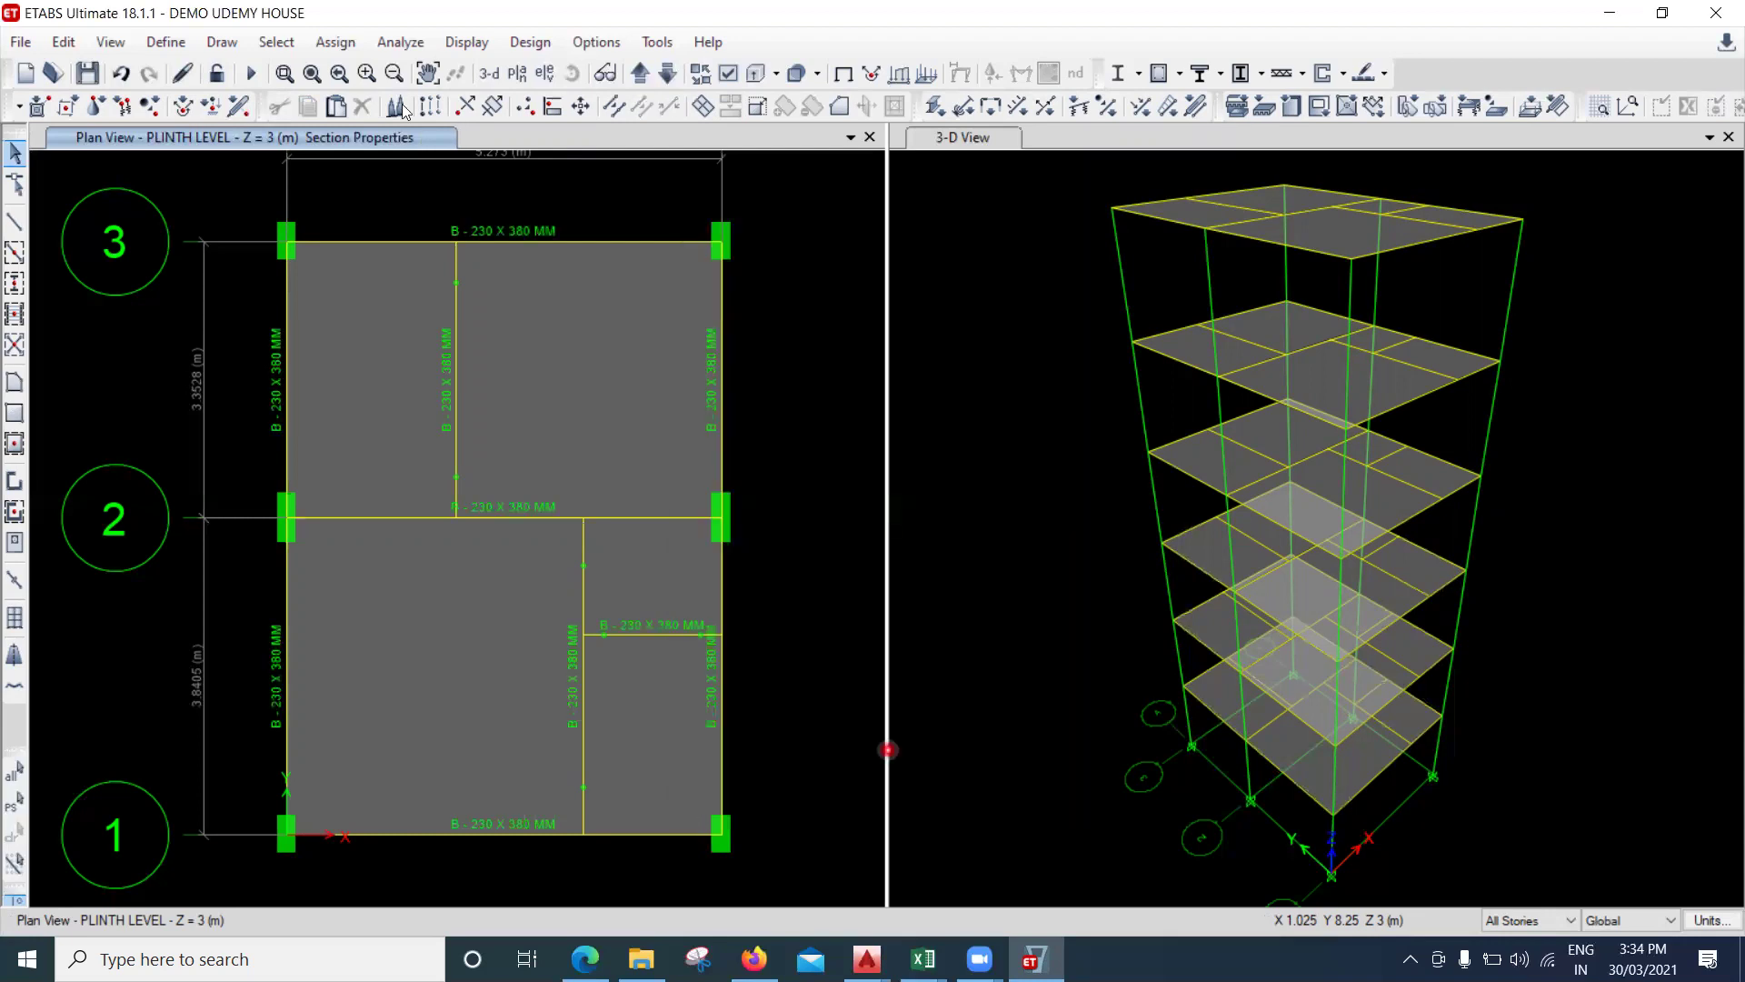
# Run the analysis again and start the concrete frame design check.
pyautogui.click(255, 73)
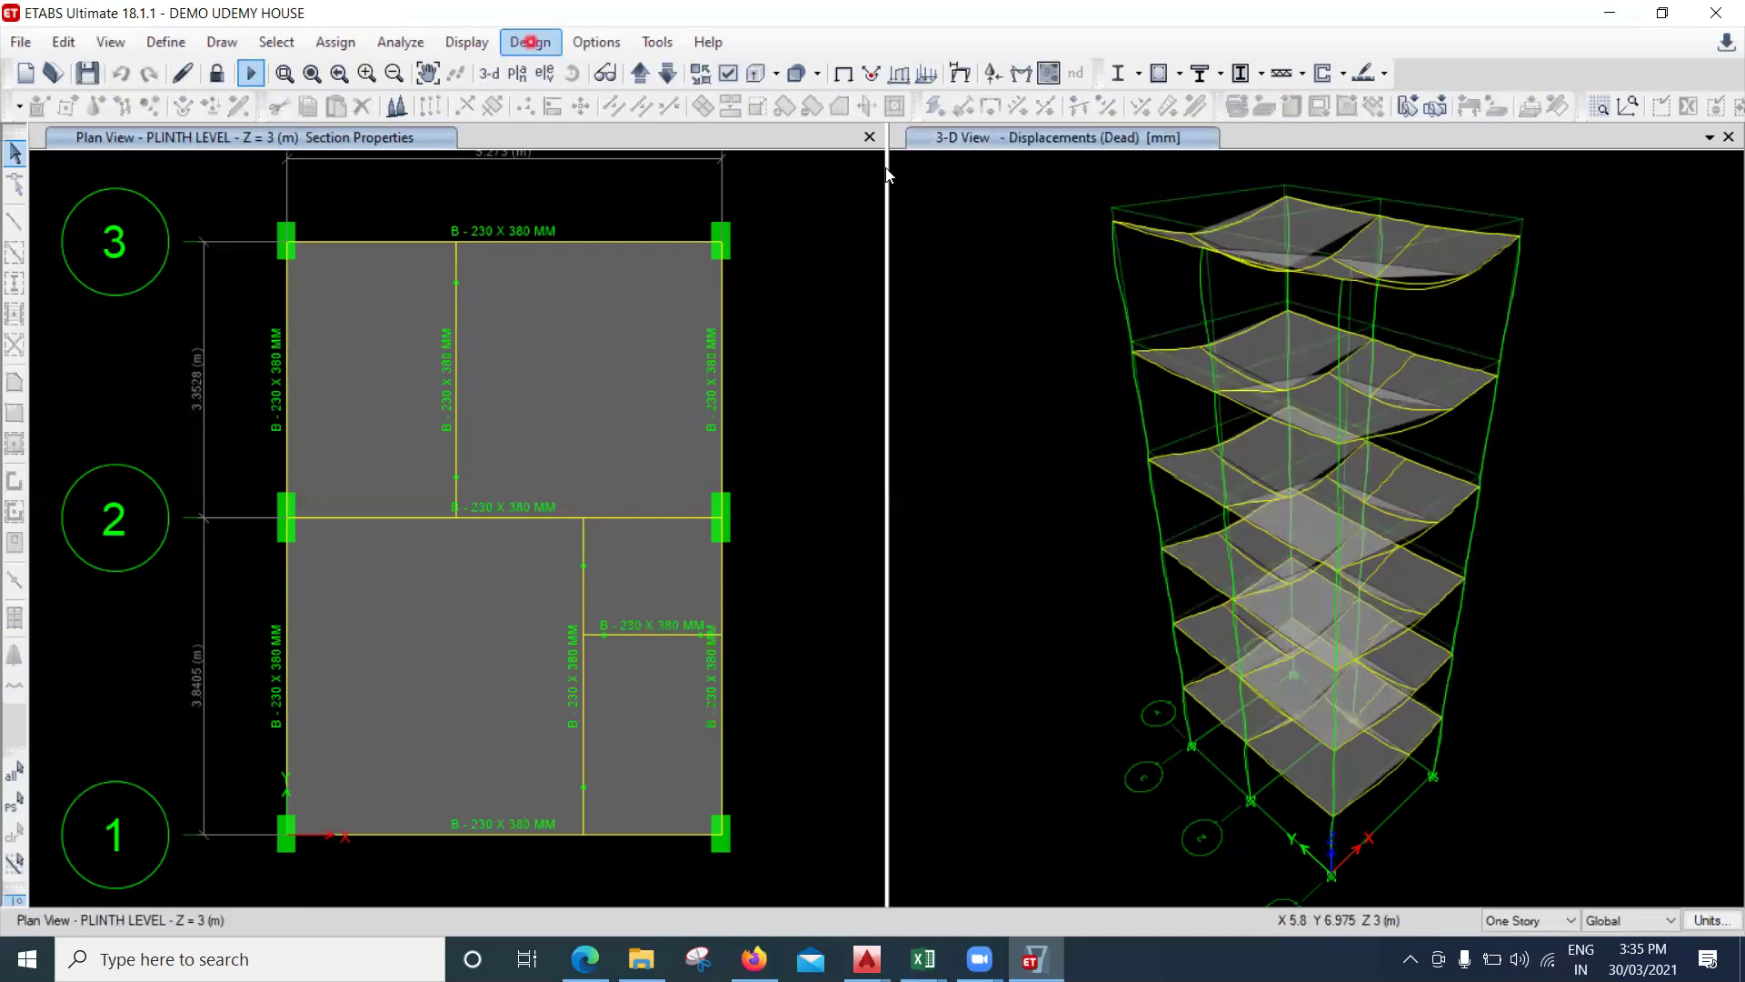
pyautogui.click(530, 41)
pyautogui.moveTo(655, 101)
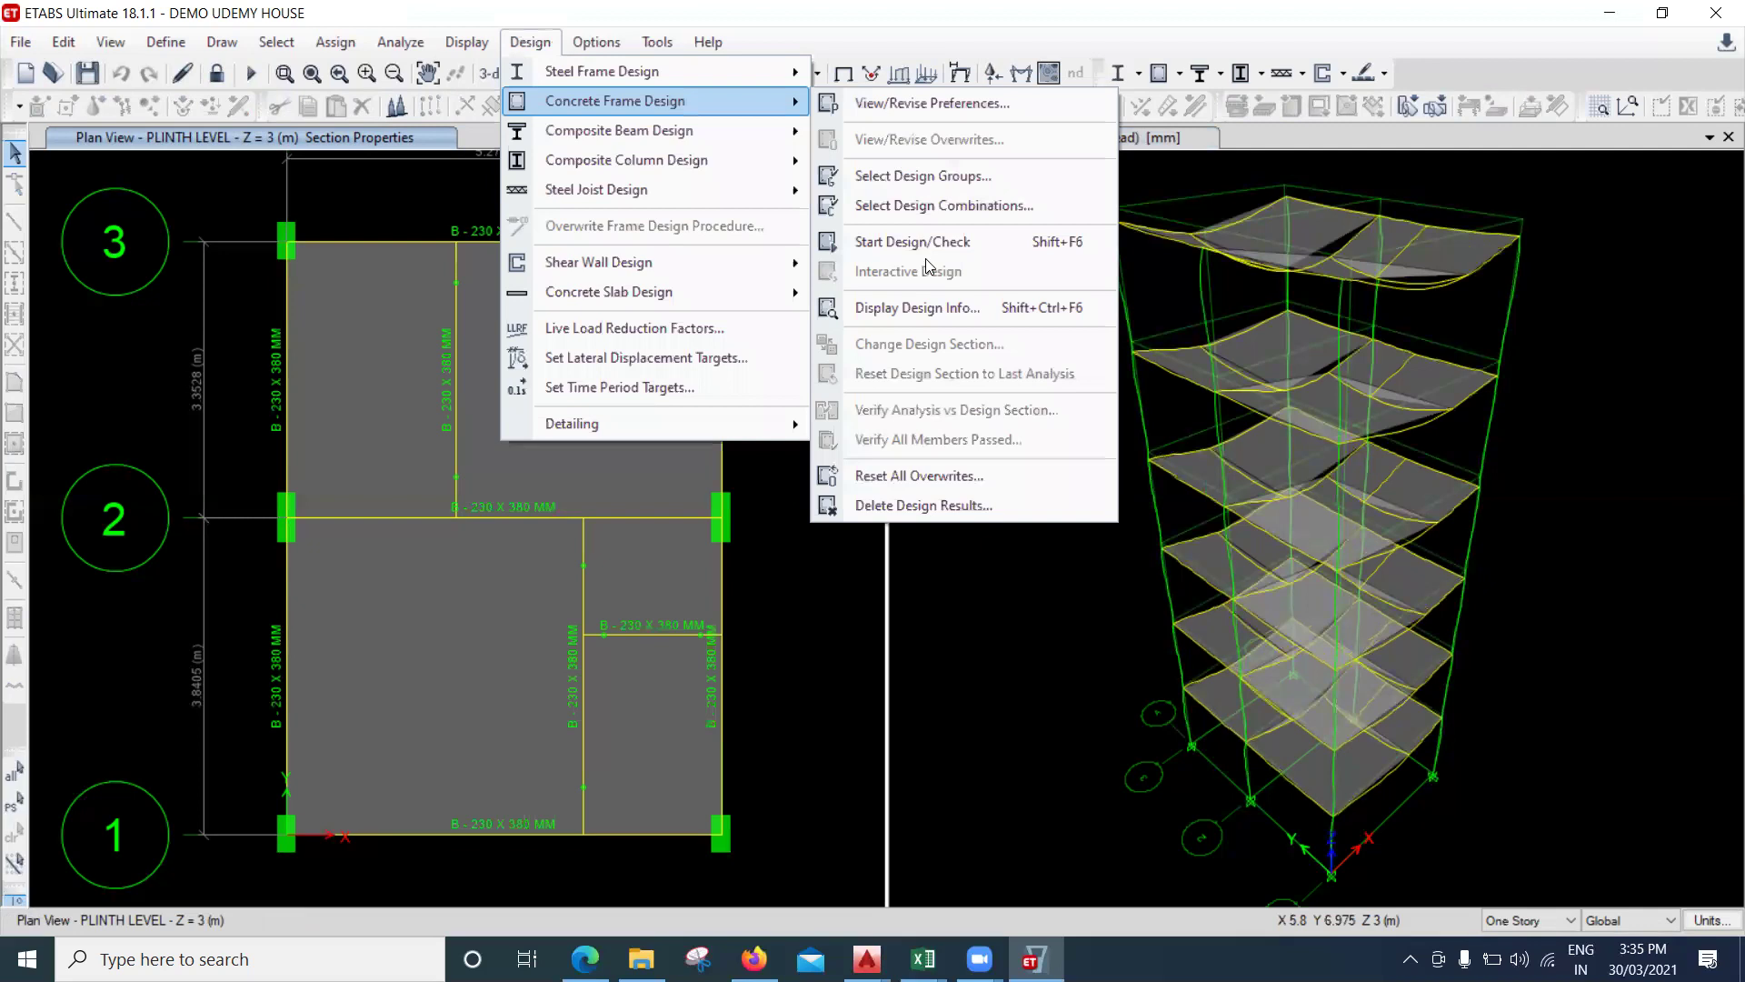
pyautogui.click(801, 235)
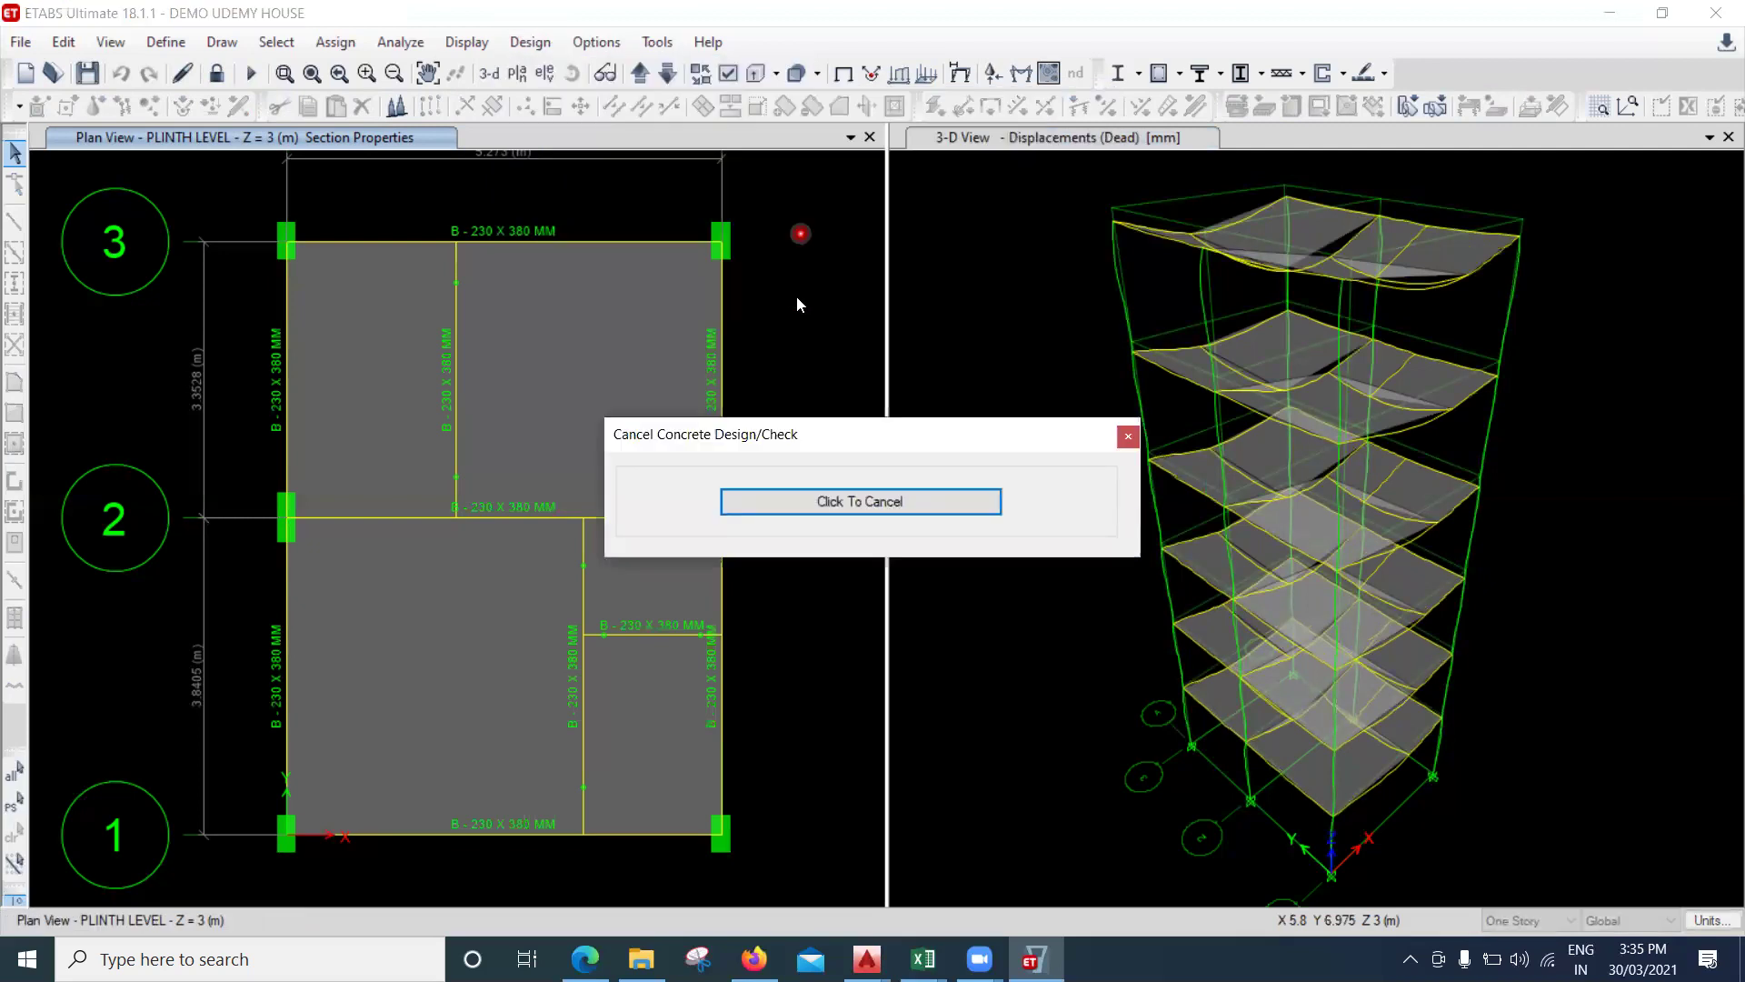
pyautogui.click(796, 298)
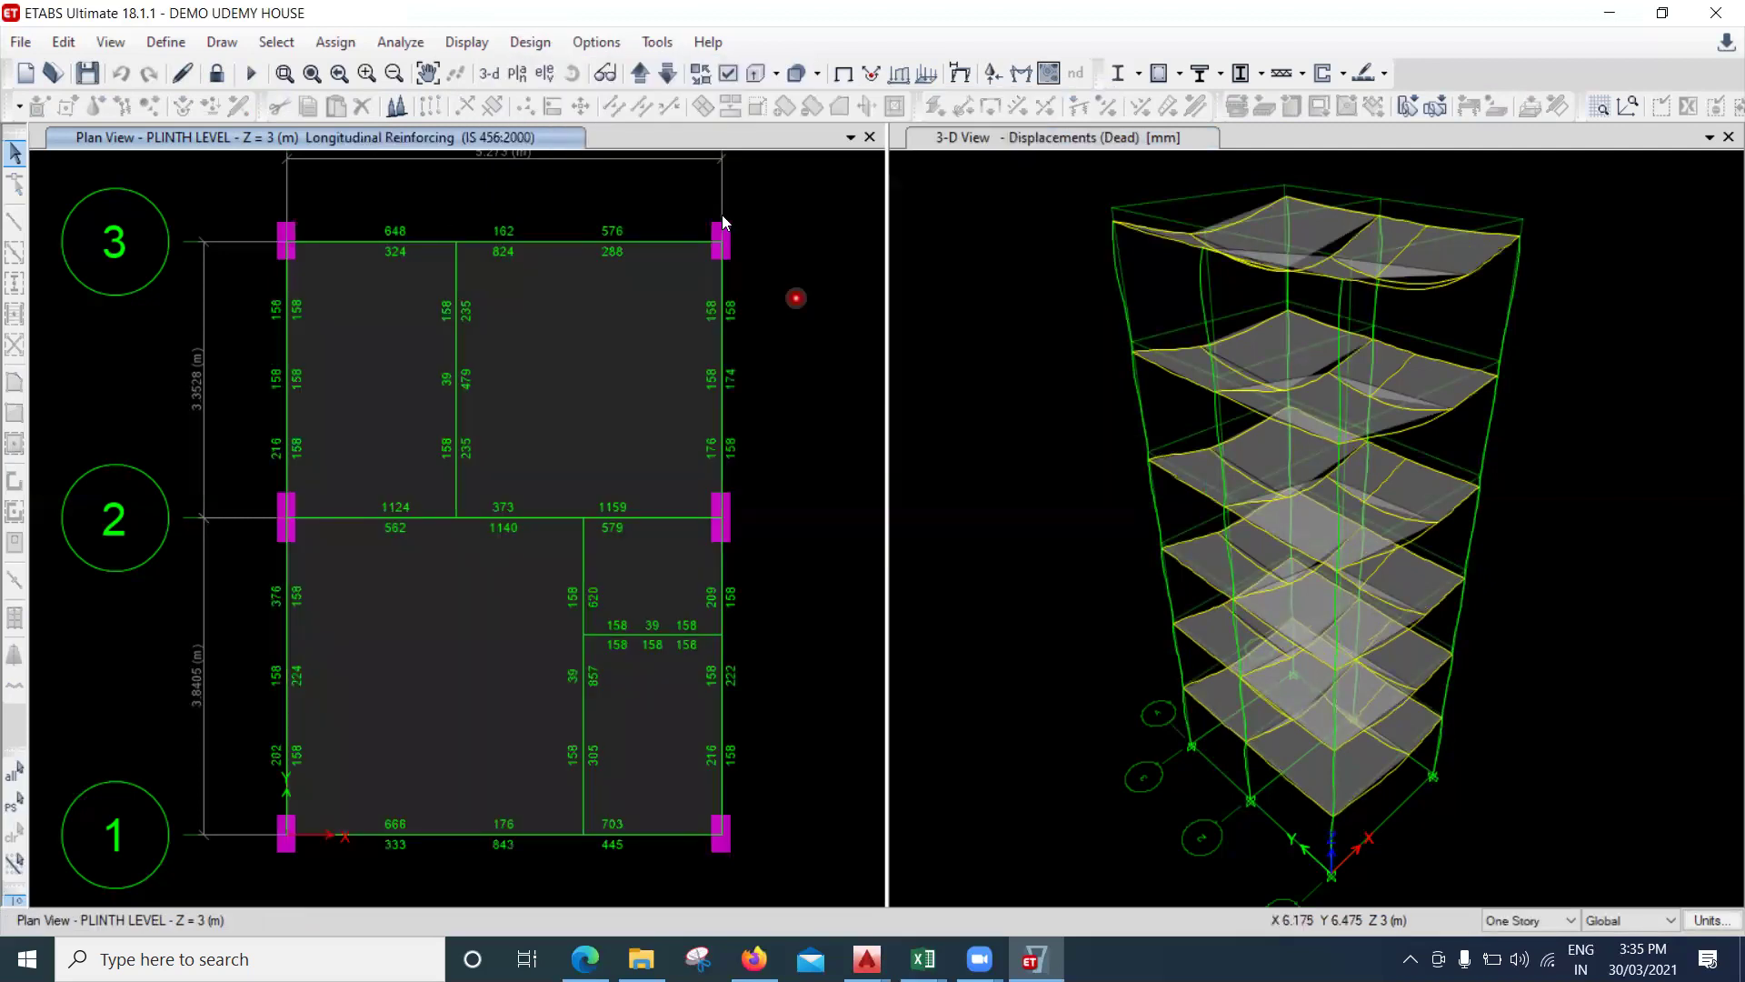
# Go through the storey plans again and examine the longitudinal reinforcement around the grid line 2 beam on the first floor.
pyautogui.click(640, 75)
pyautogui.click(640, 74)
pyautogui.click(640, 75)
pyautogui.click(640, 75)
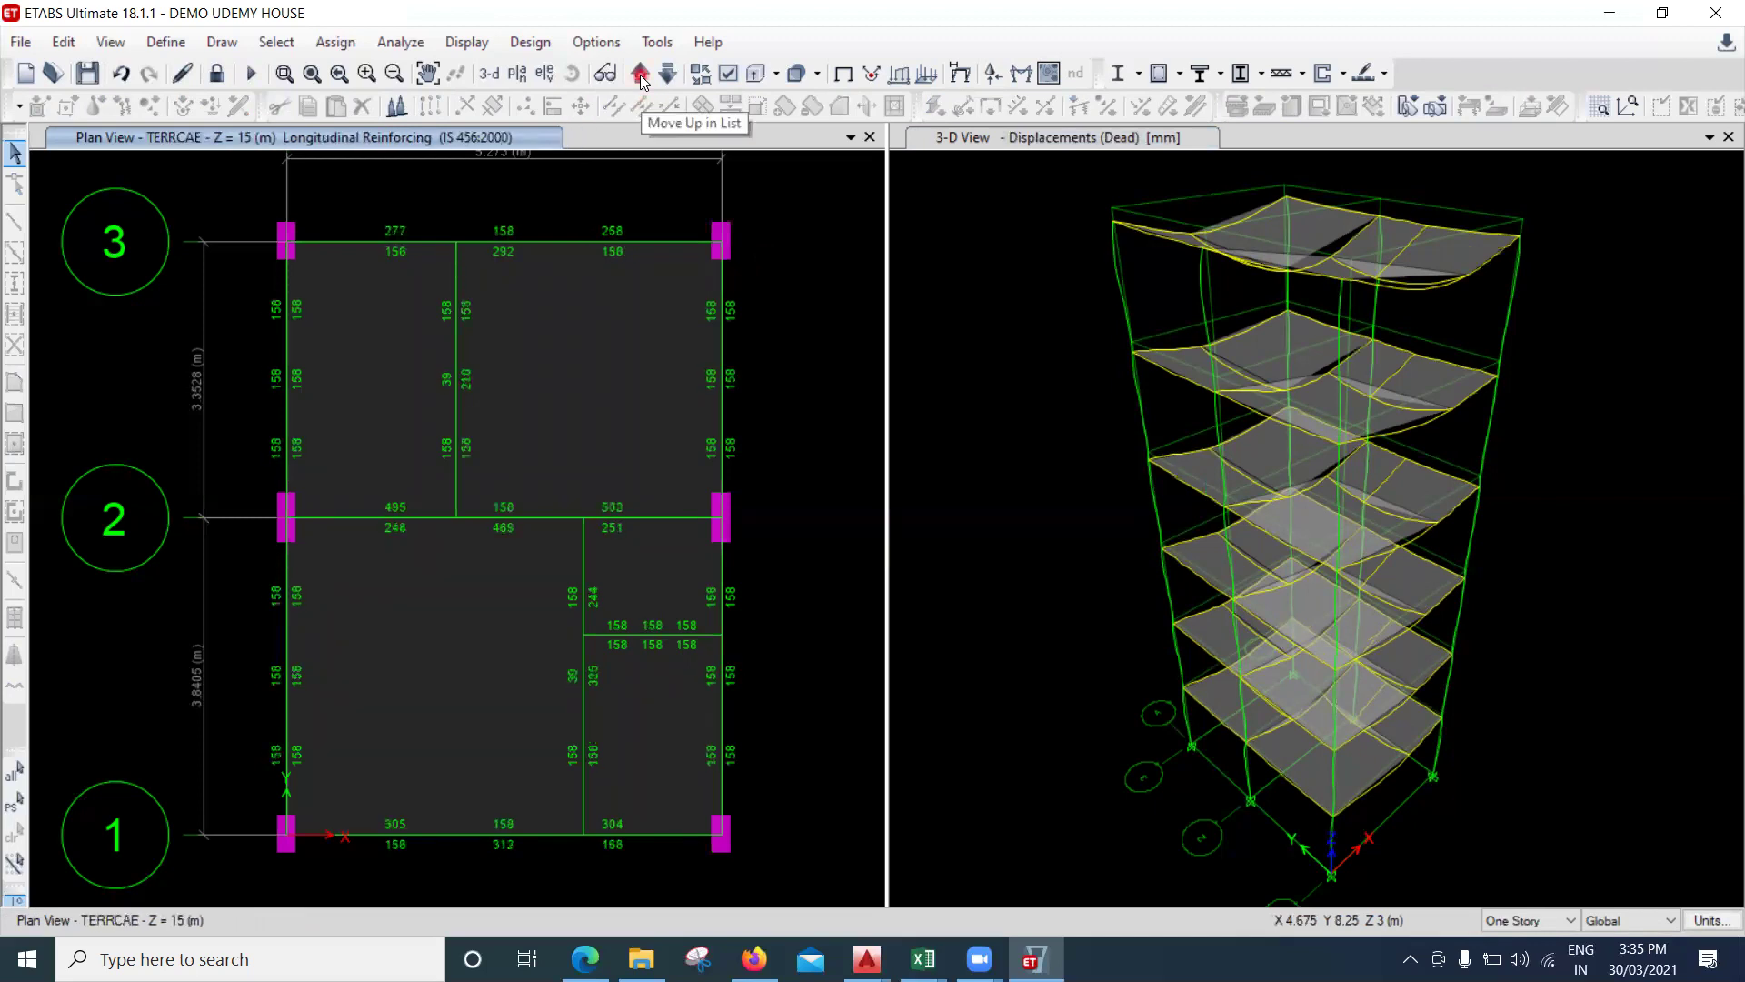
pyautogui.click(641, 79)
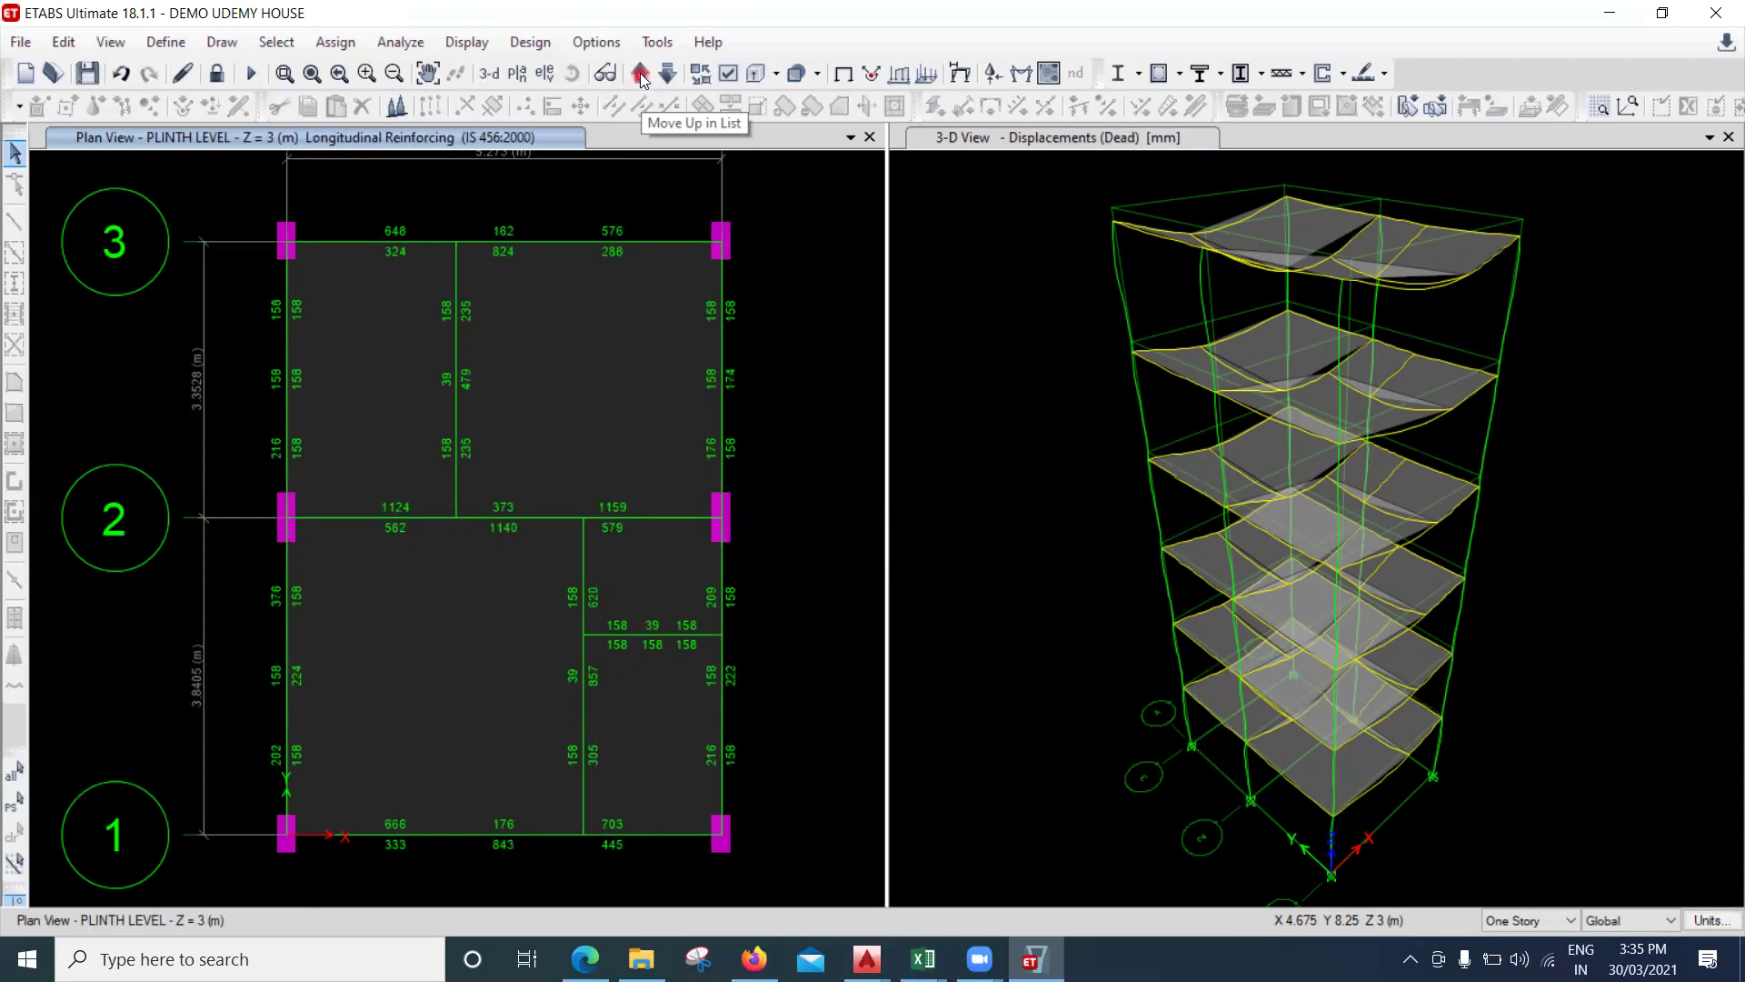
pyautogui.click(641, 78)
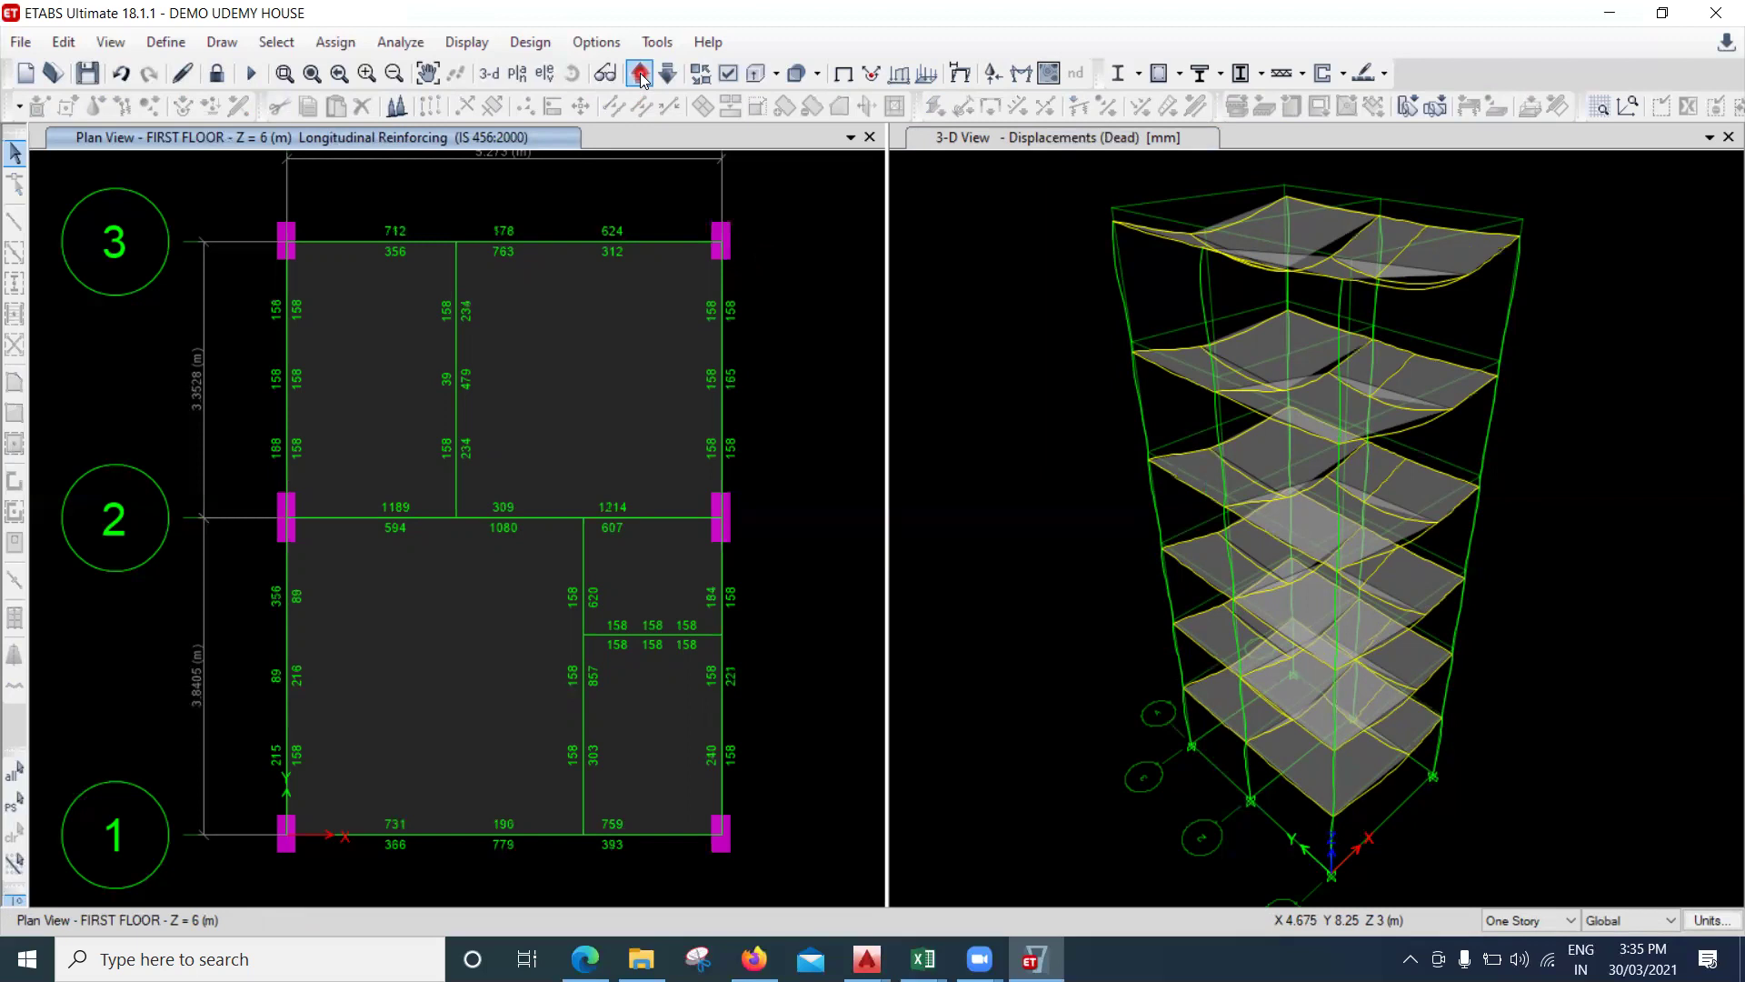
pyautogui.click(474, 558)
pyautogui.click(509, 589)
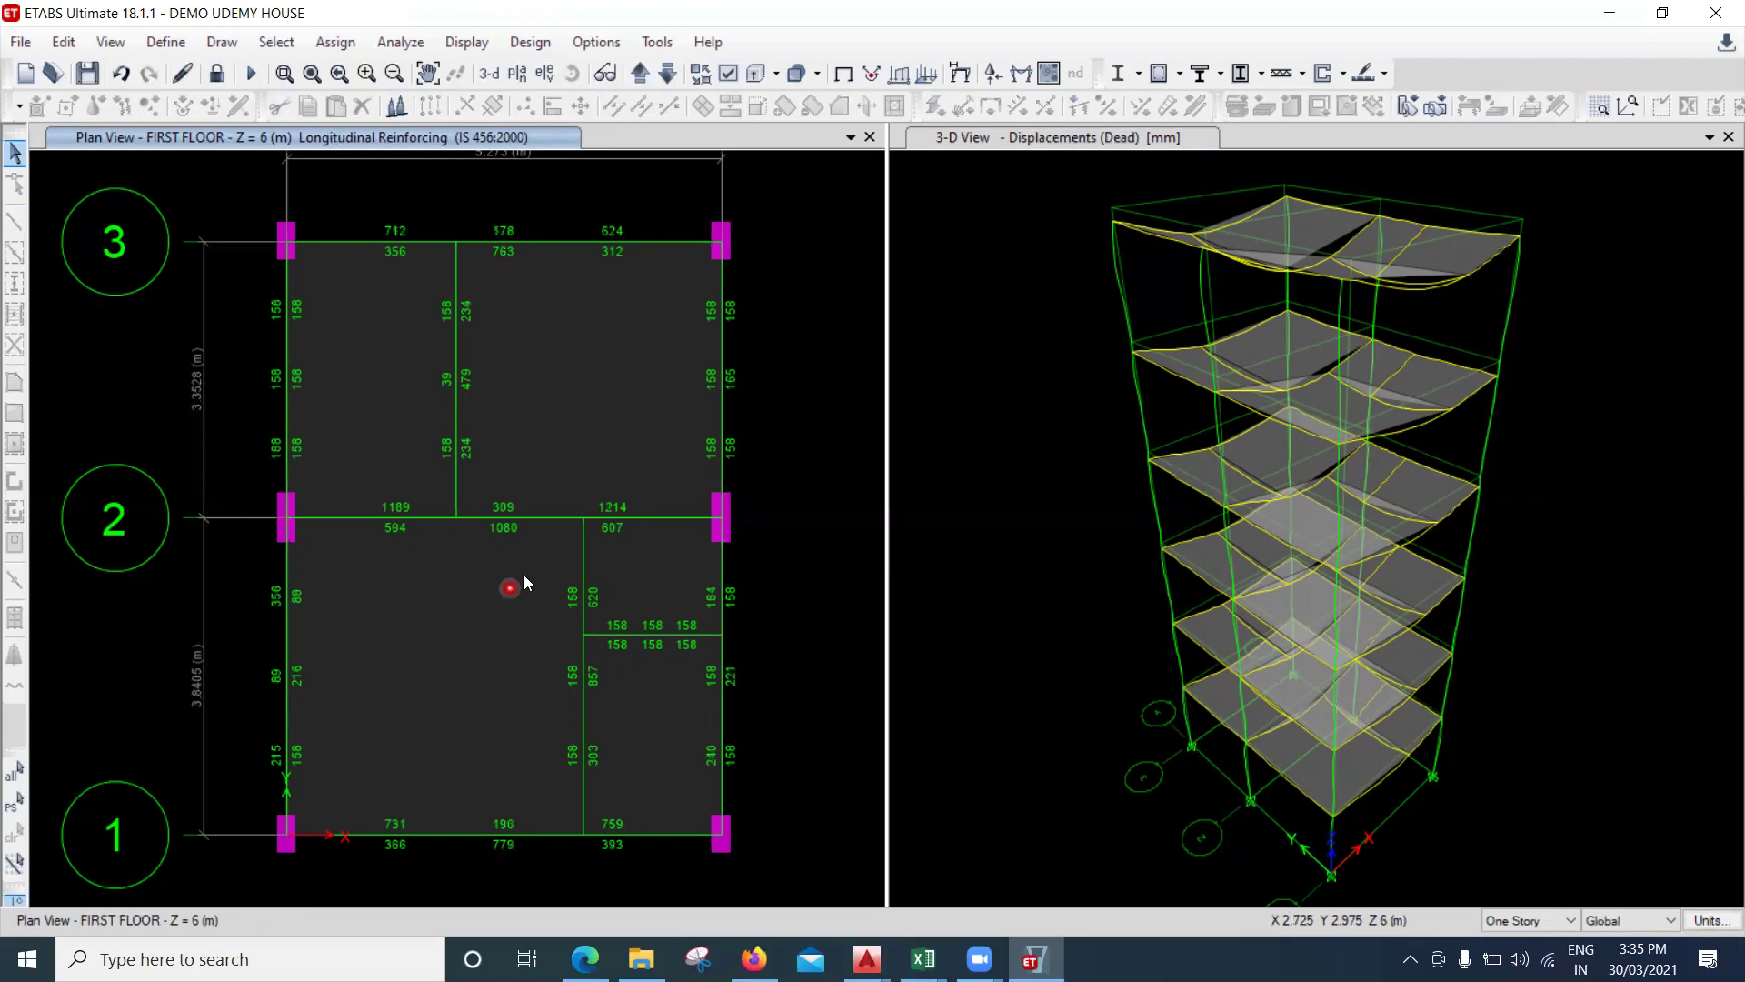
pyautogui.click(592, 550)
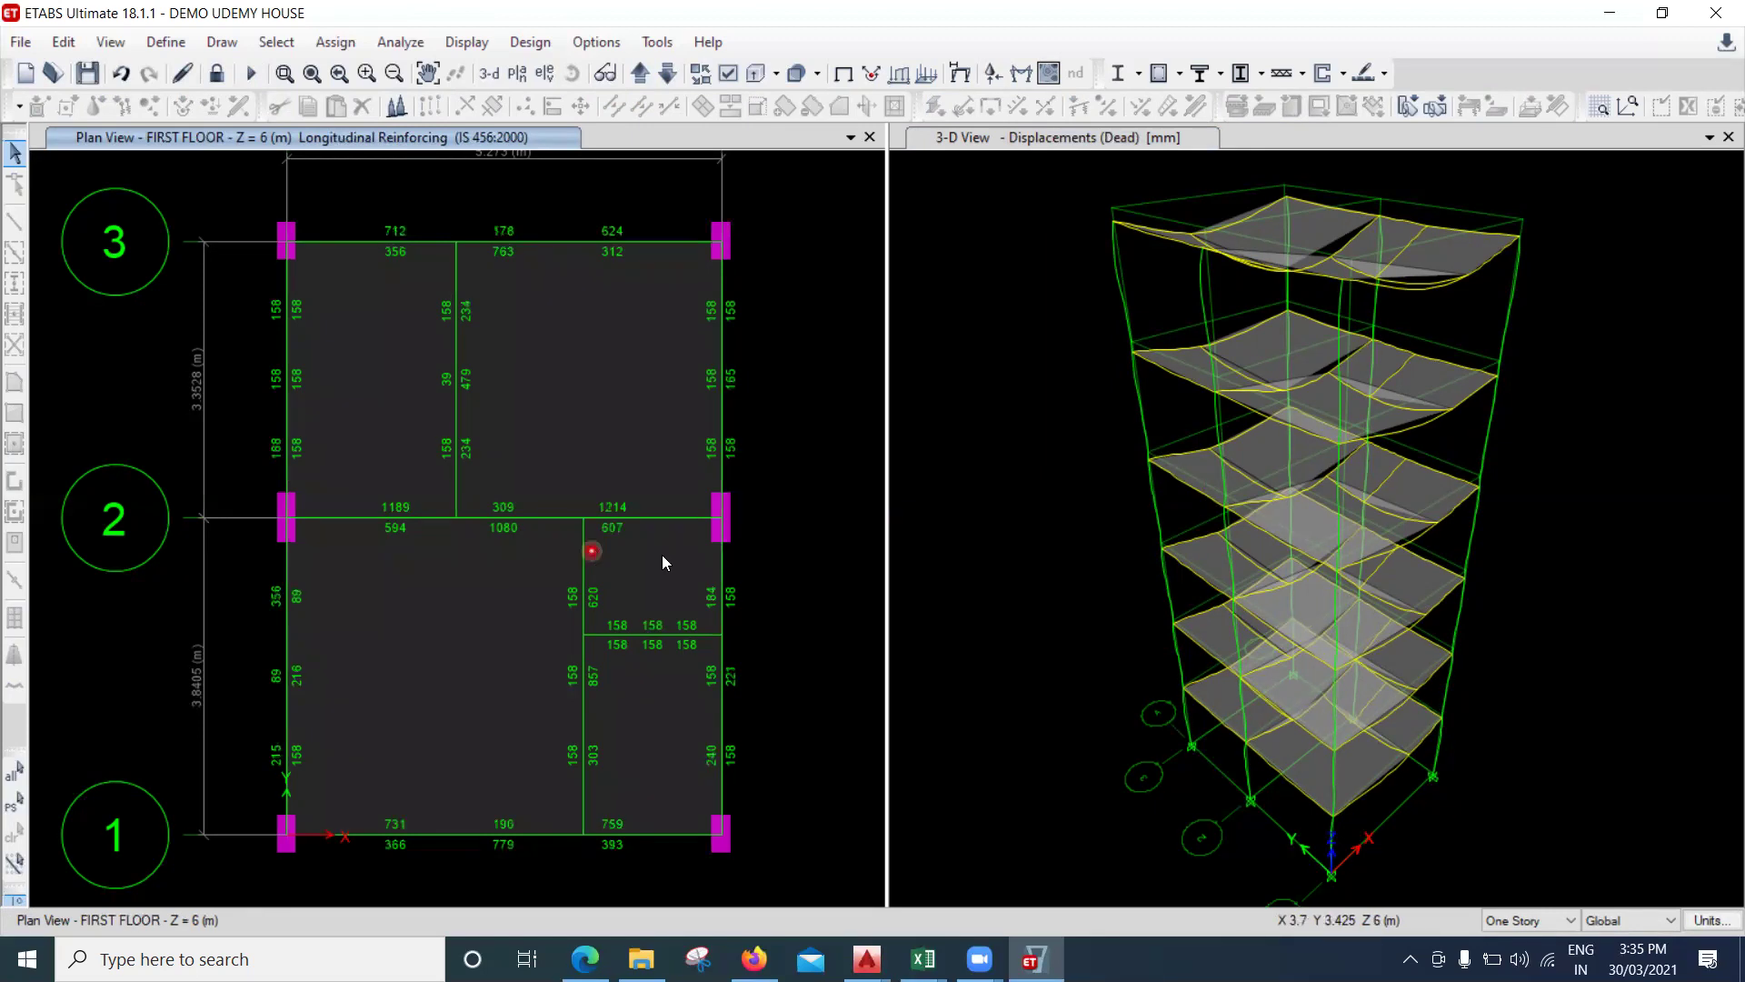